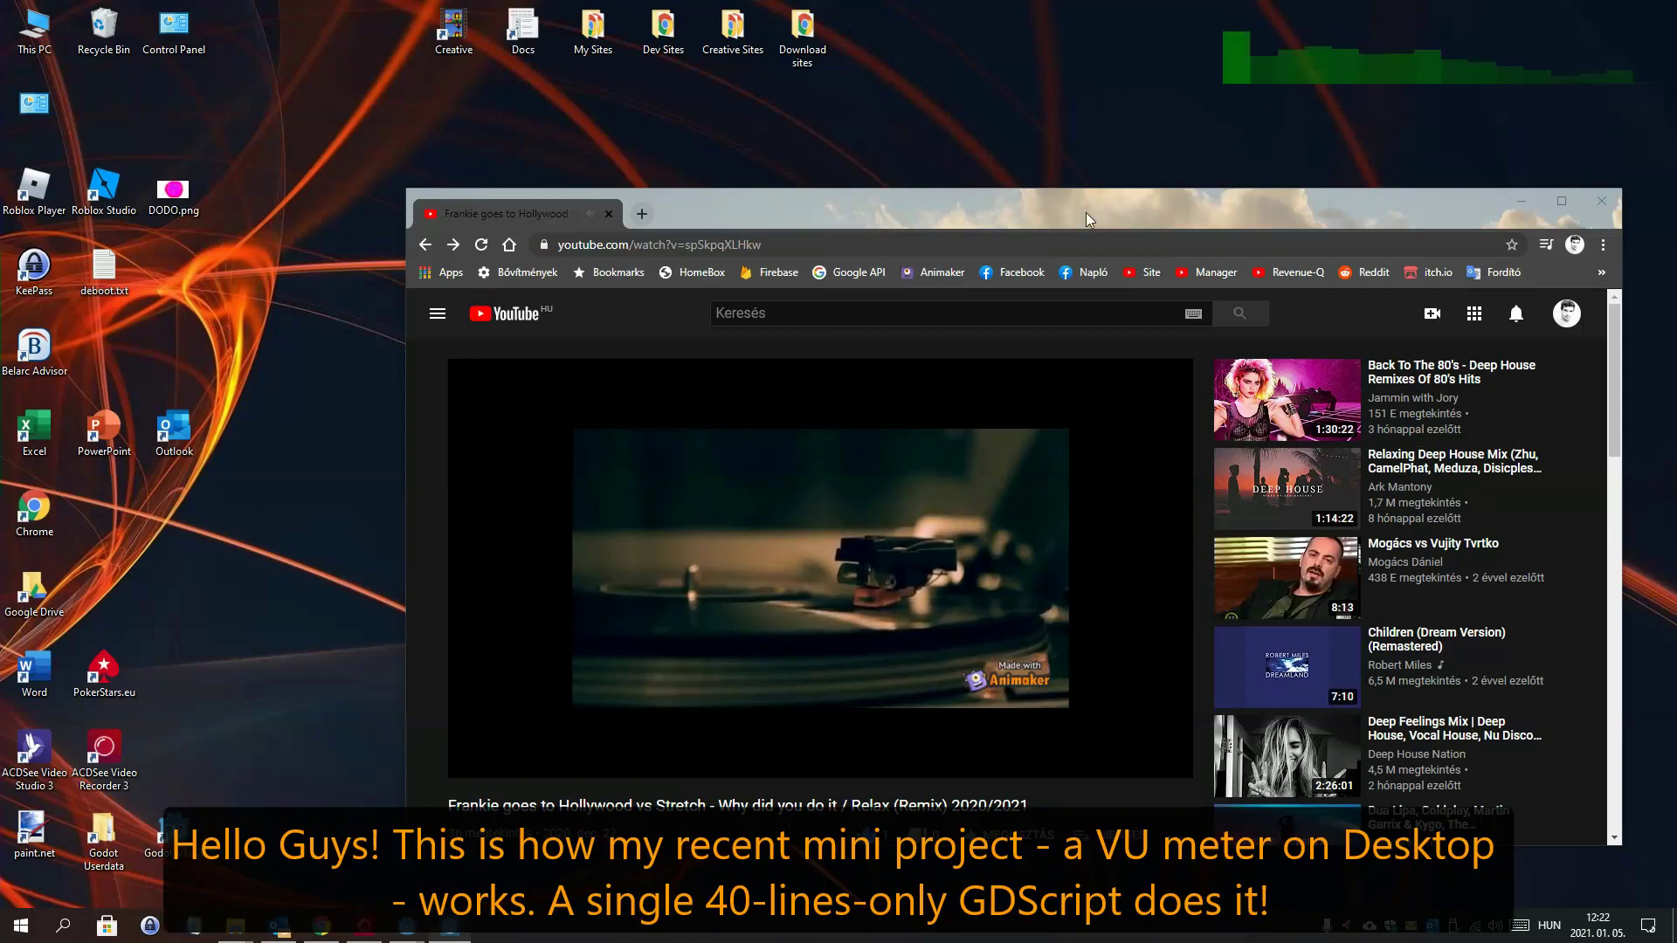
- Move the Chrome window playing the turntable video left and down on the desktop
drag(1087, 218, 951, 253)
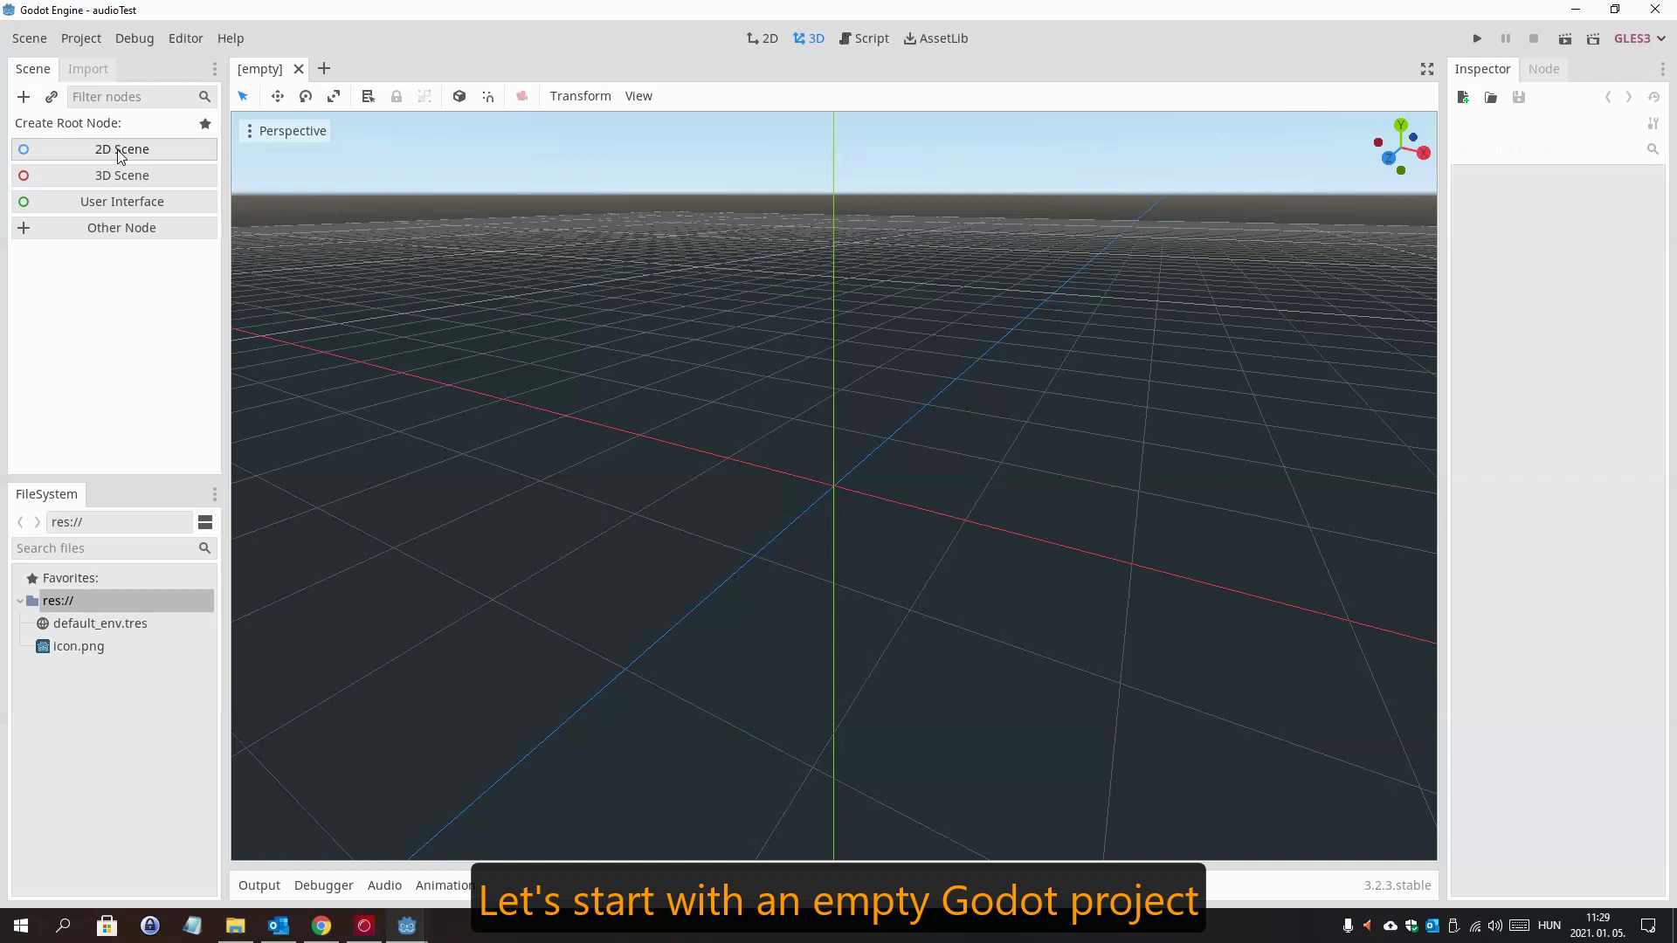
- Create the scene's root node and bring up the Audio bus mixer
click(115, 207)
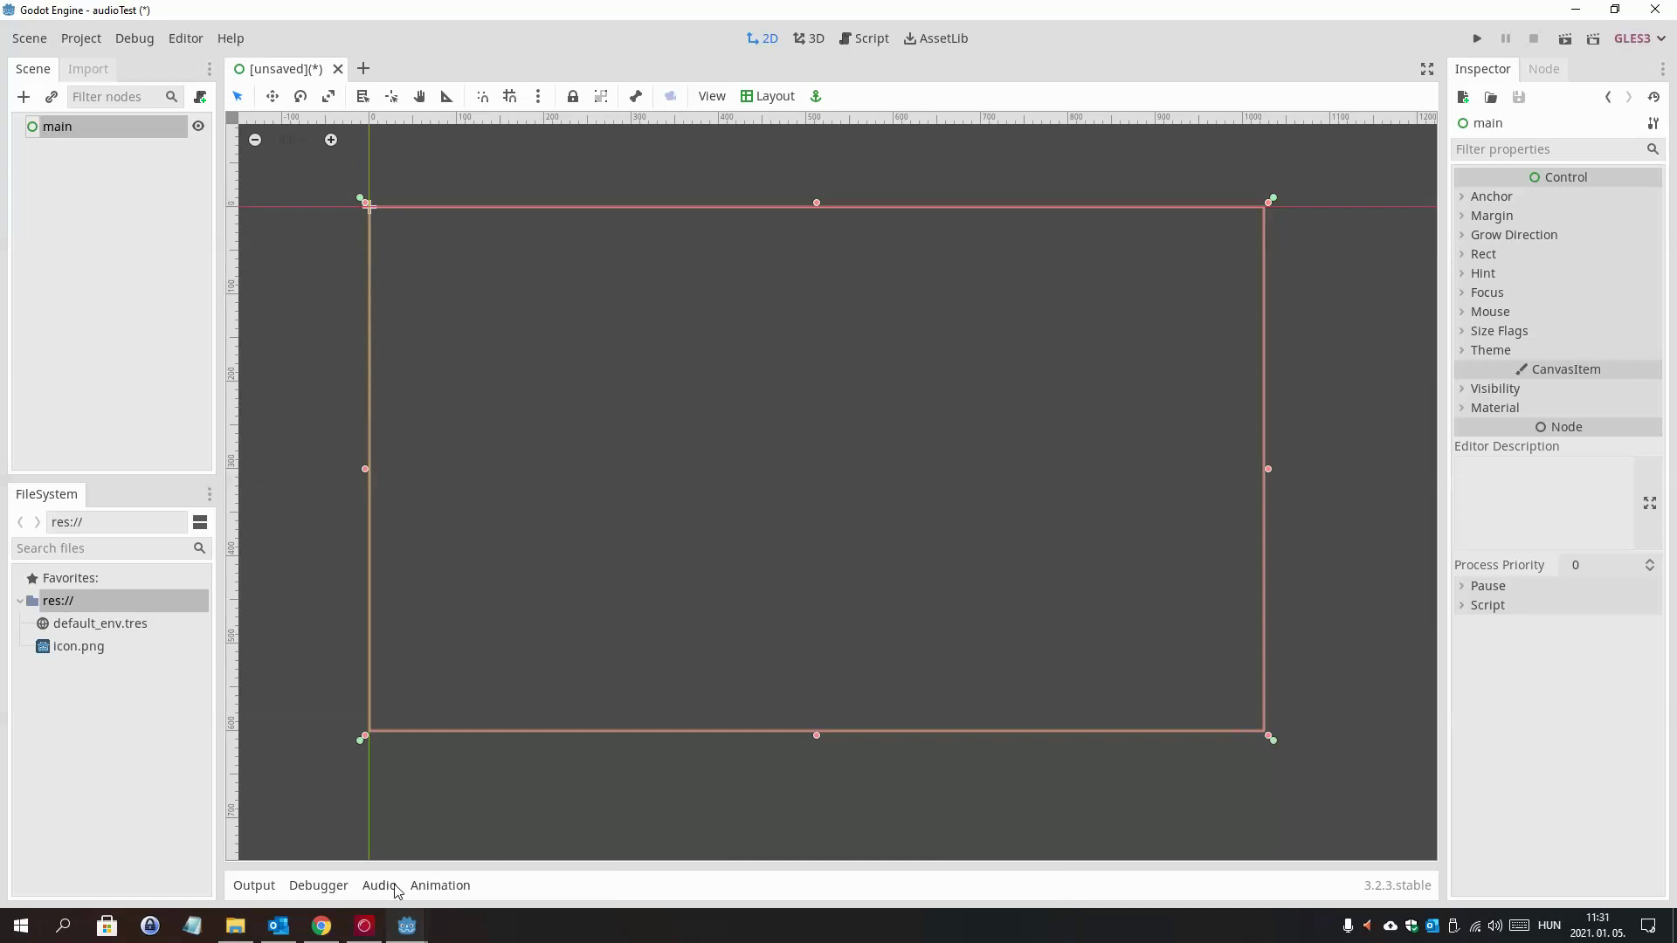
click(379, 885)
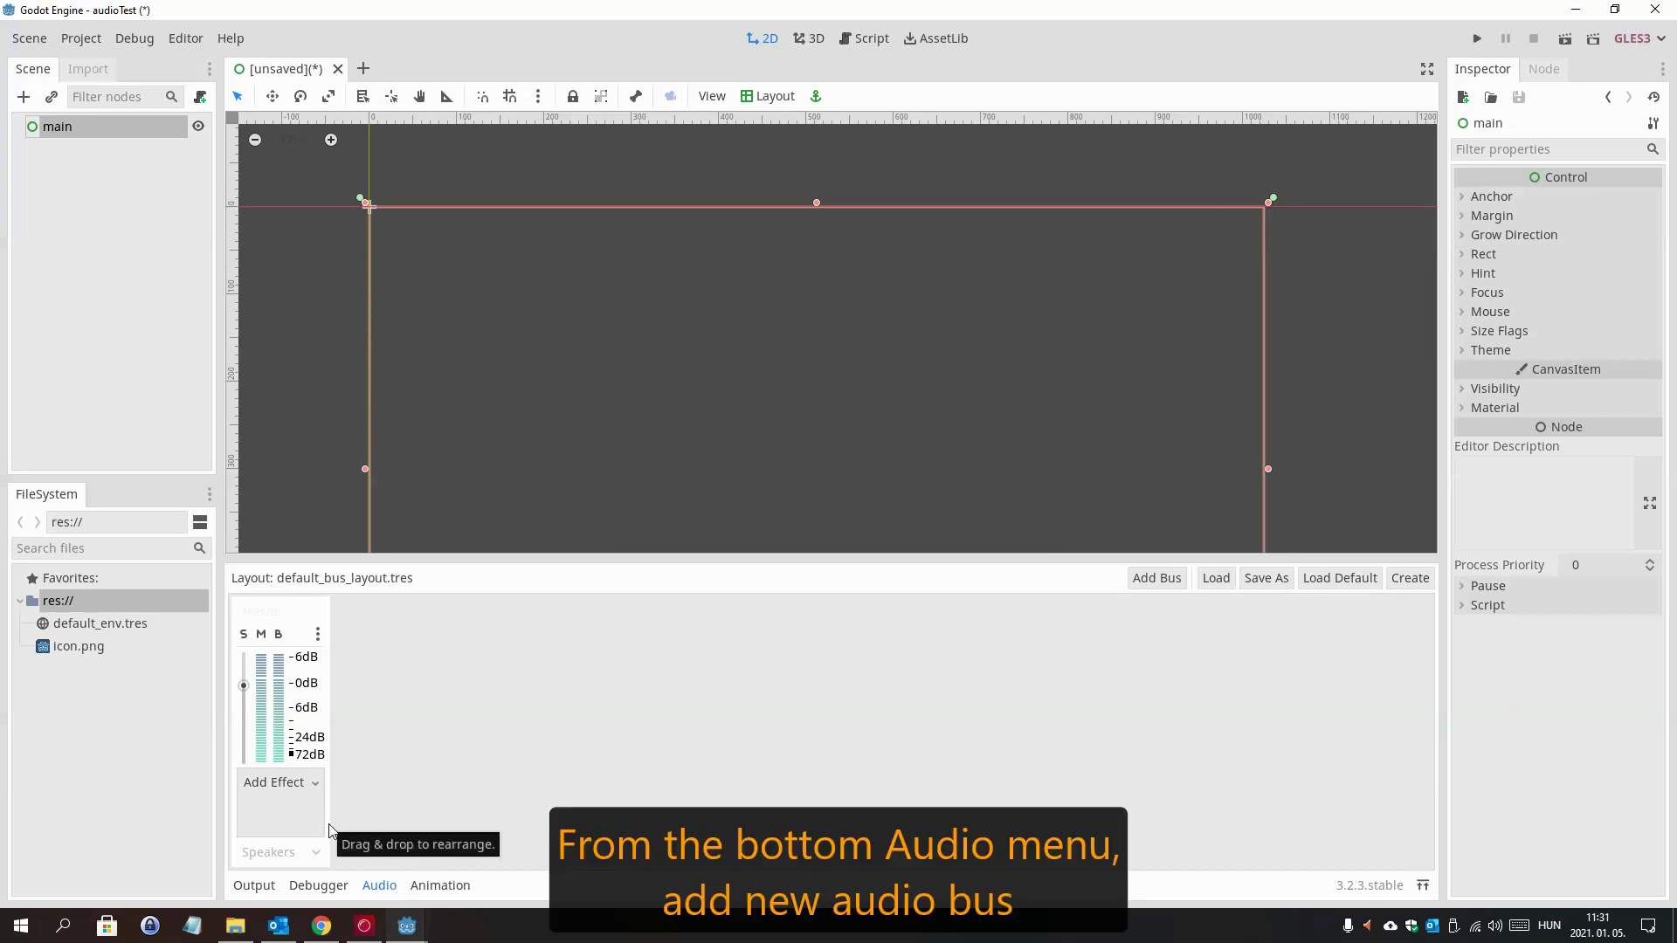
- Add a new audio bus named Spectrum
click(1158, 579)
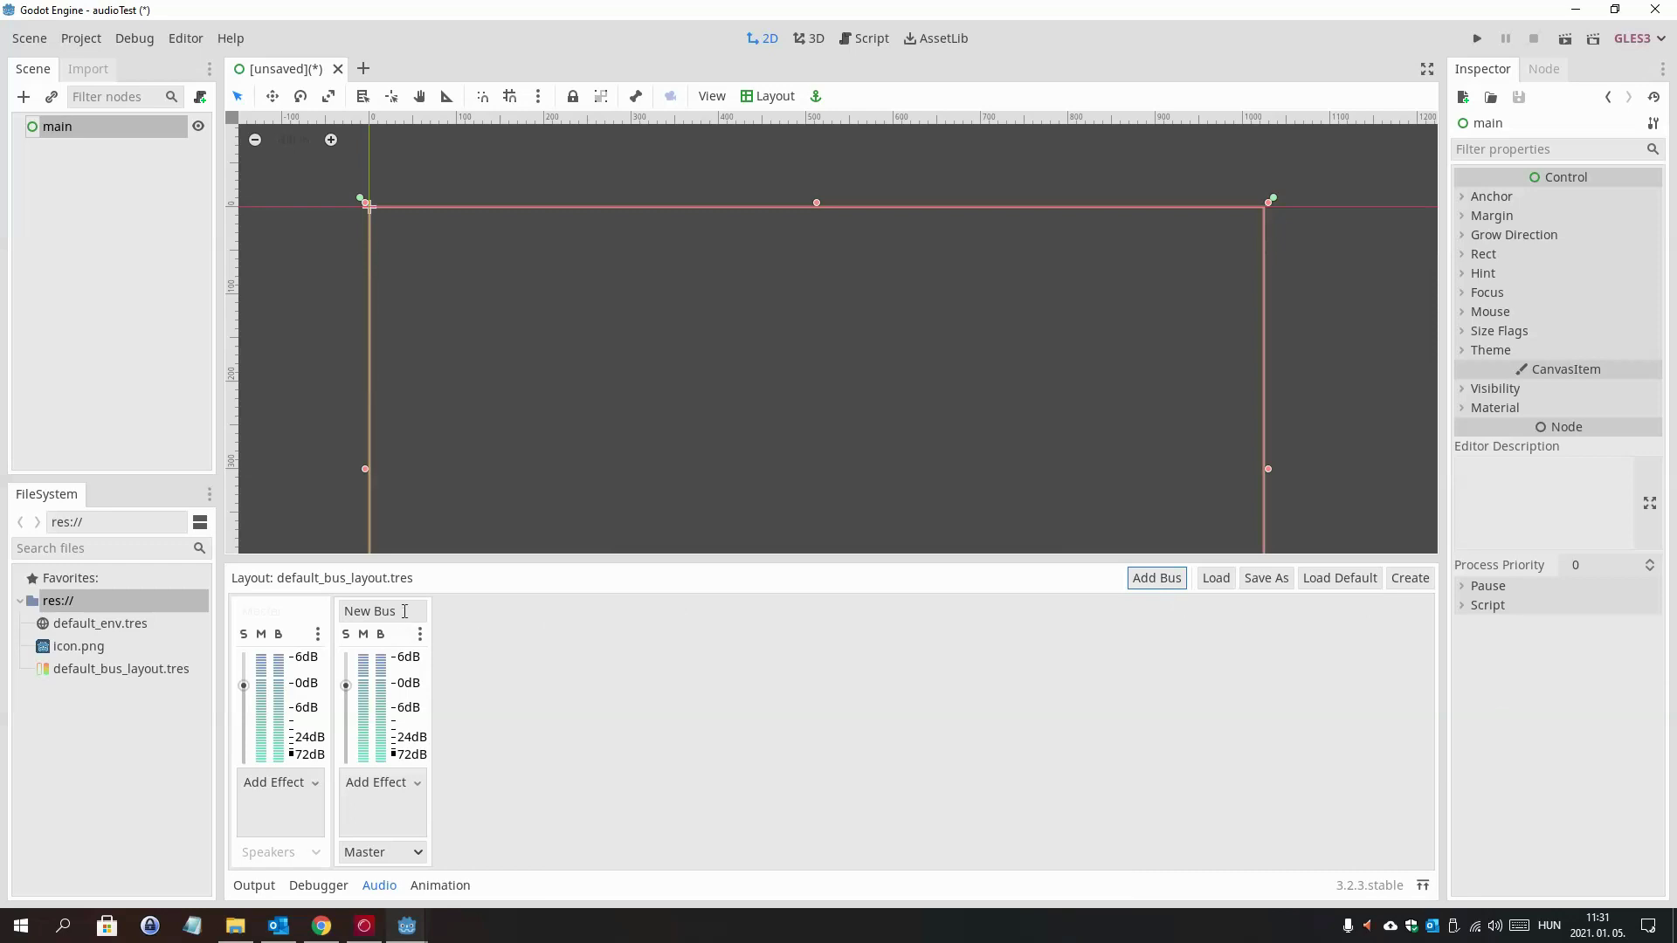
double_click(369, 611)
text(Sp)
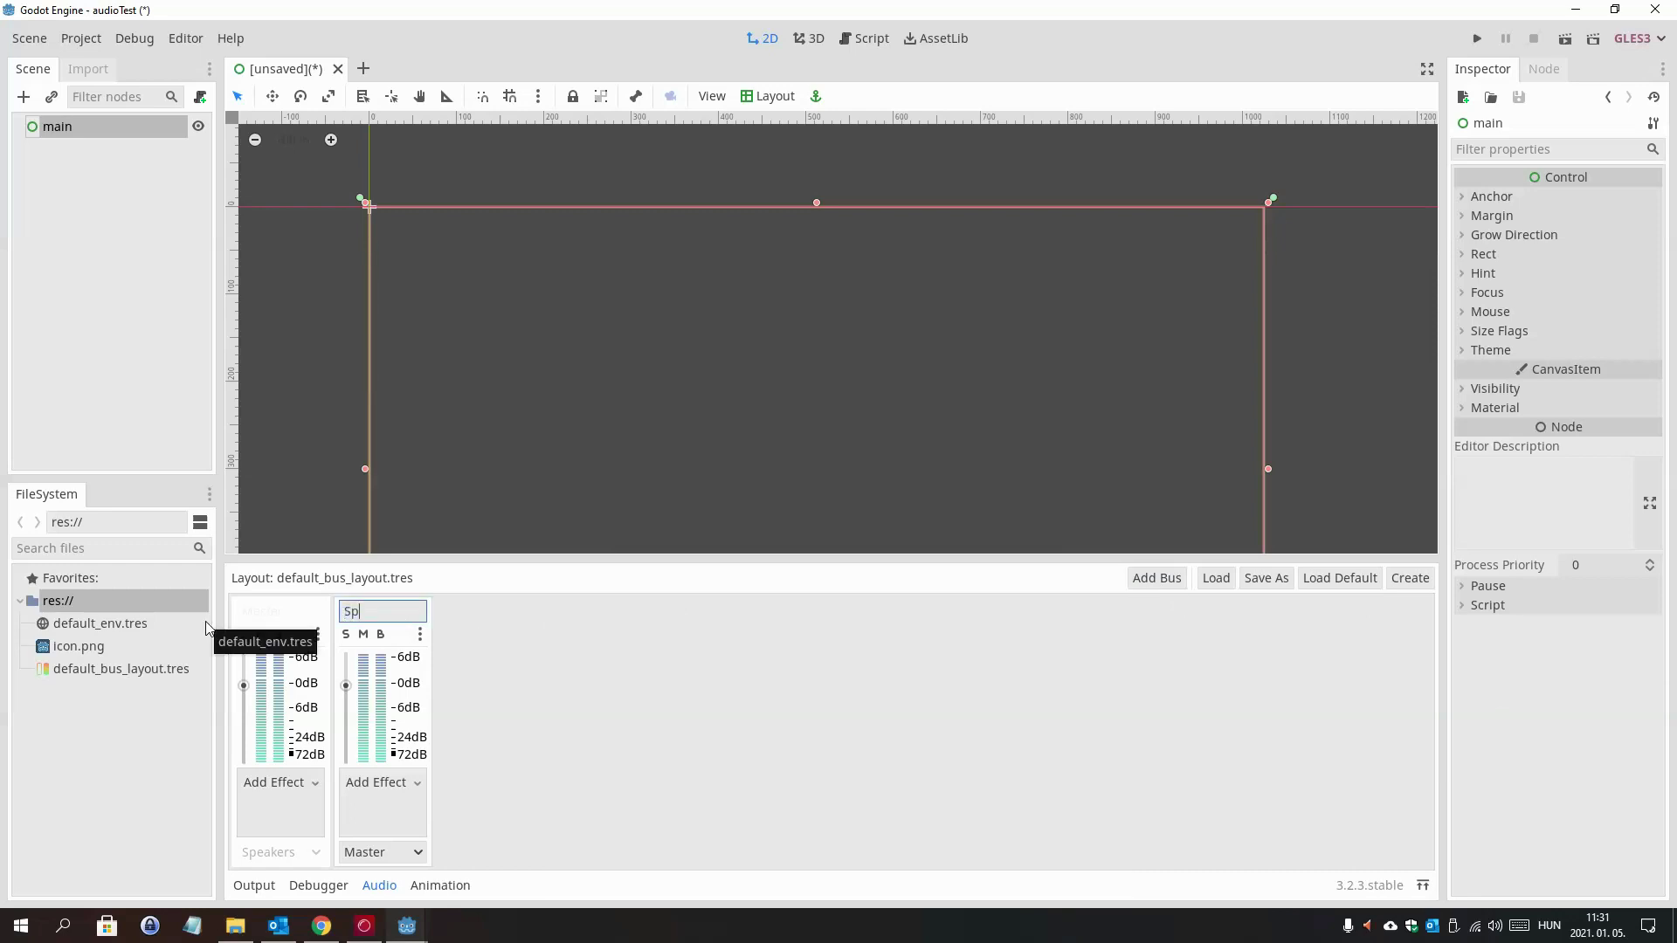
text(e)
text(ctru)
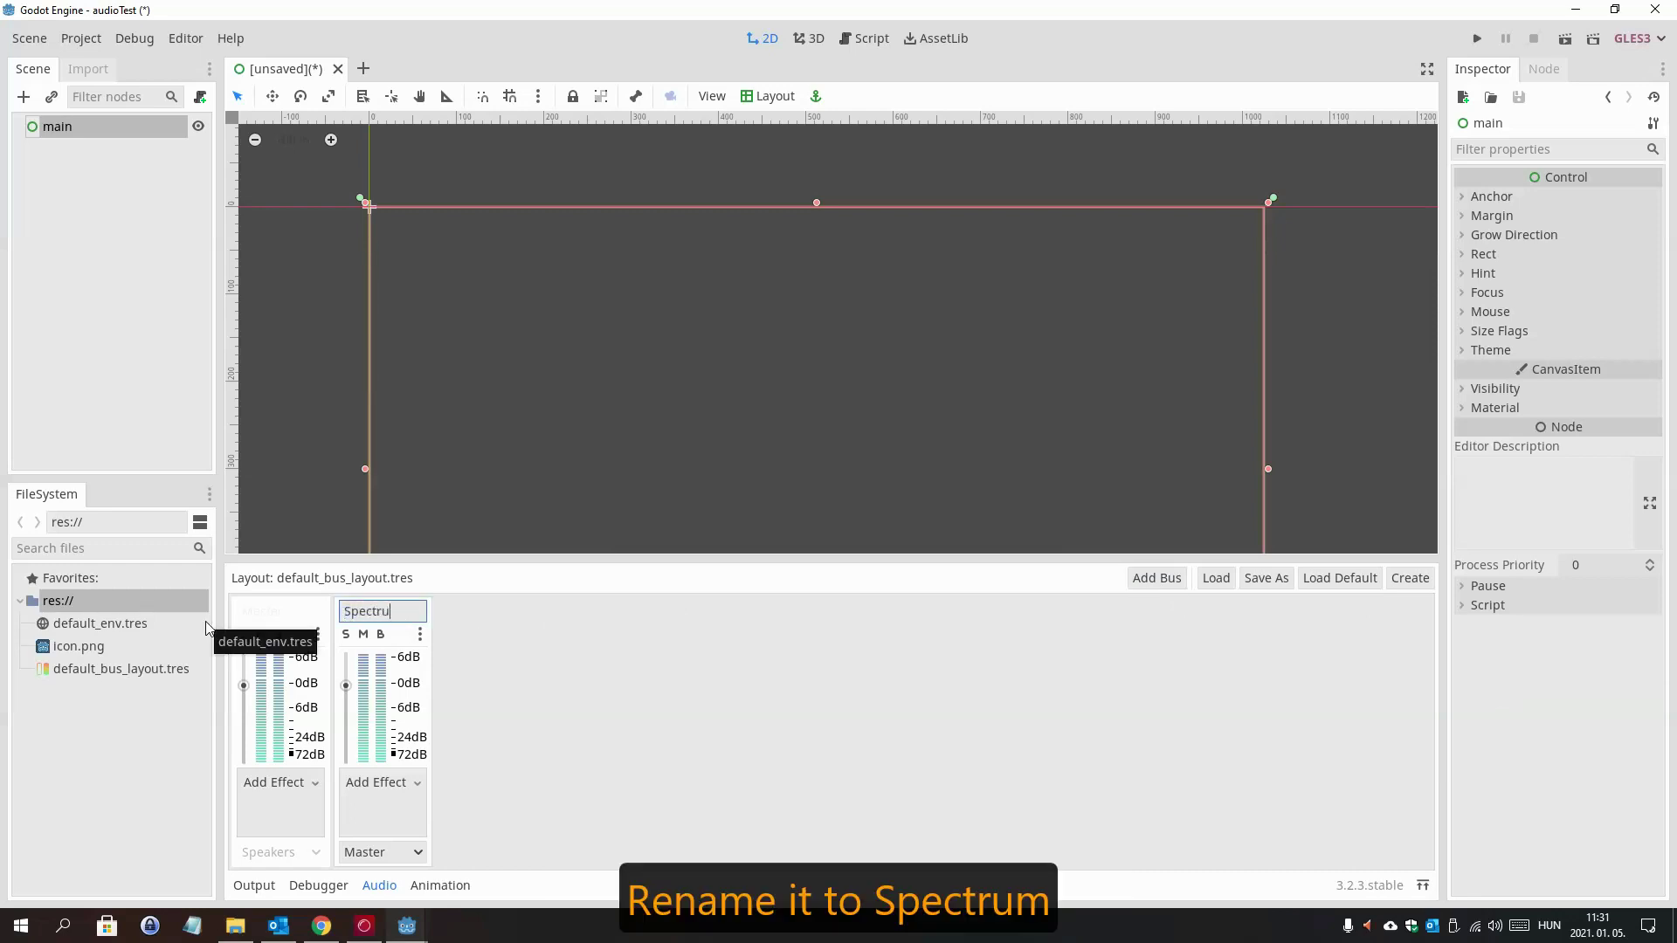
text(m)
key(Return)
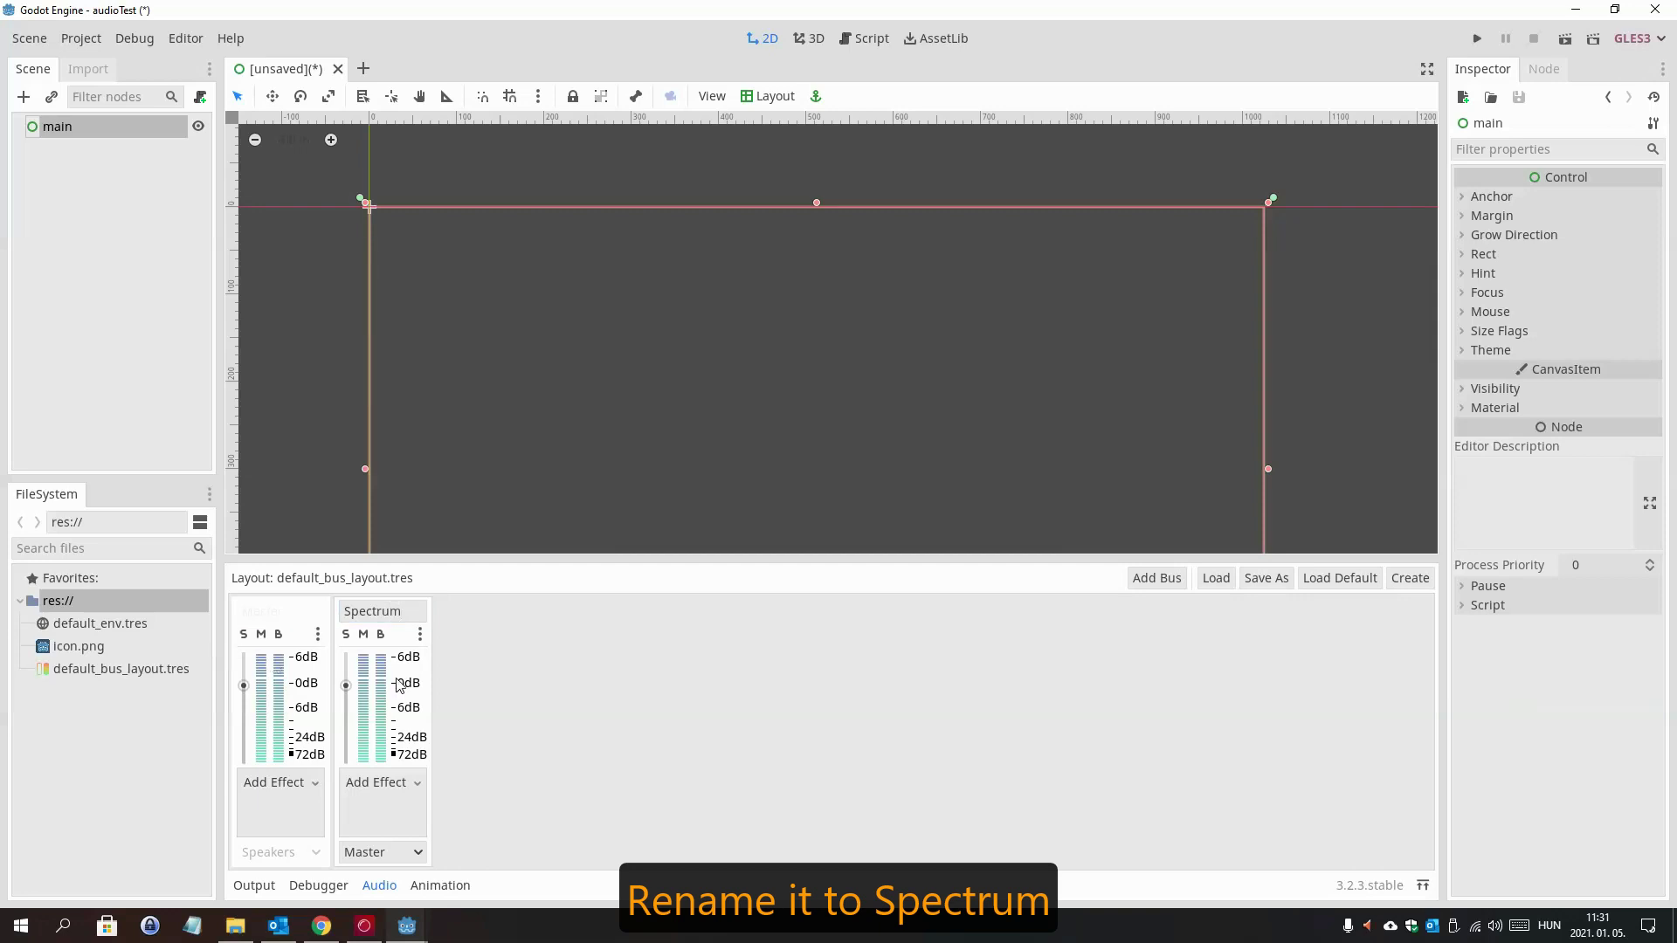
- Add a third audio bus named Record
click(1176, 580)
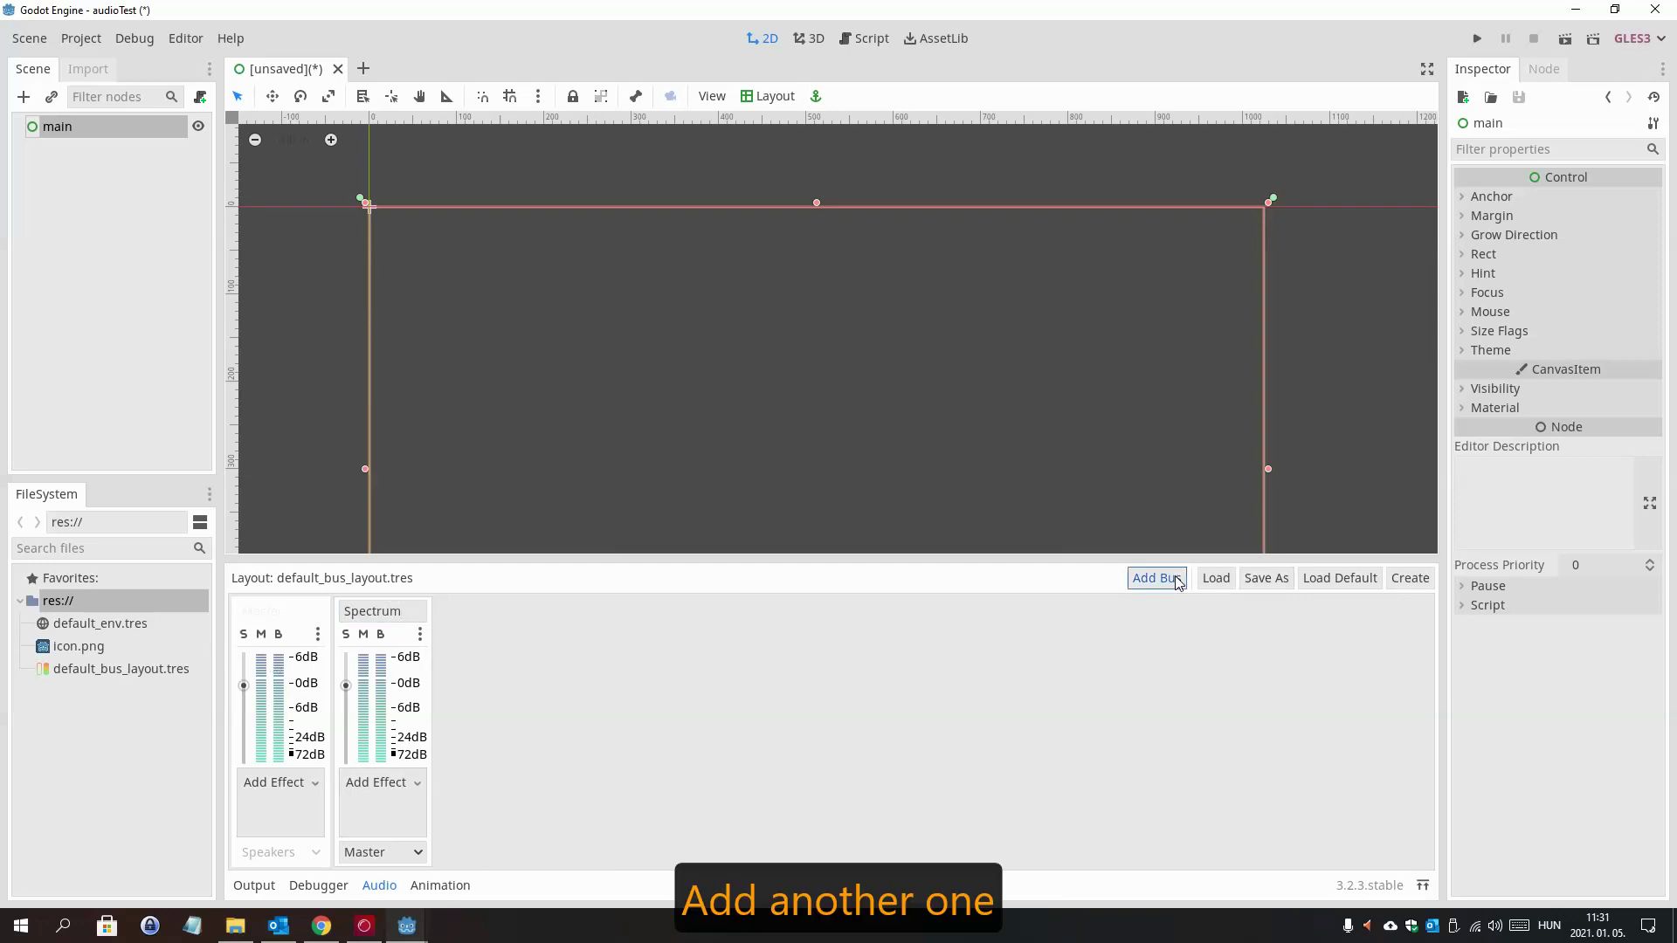
click(529, 610)
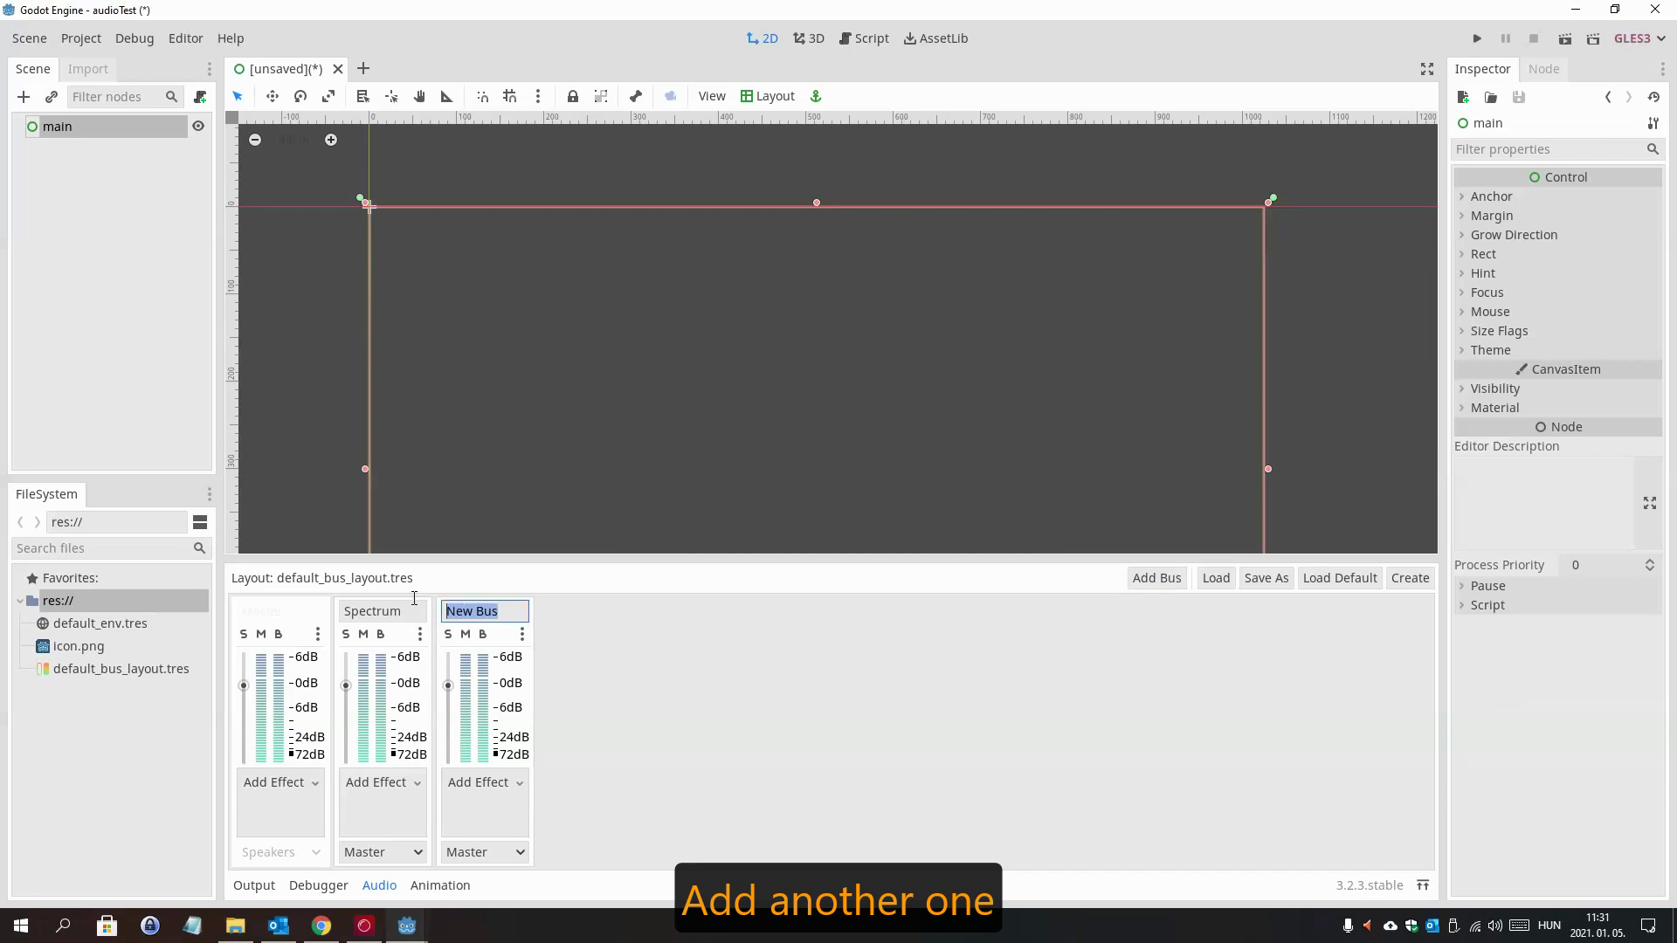
text(Record)
key(Return)
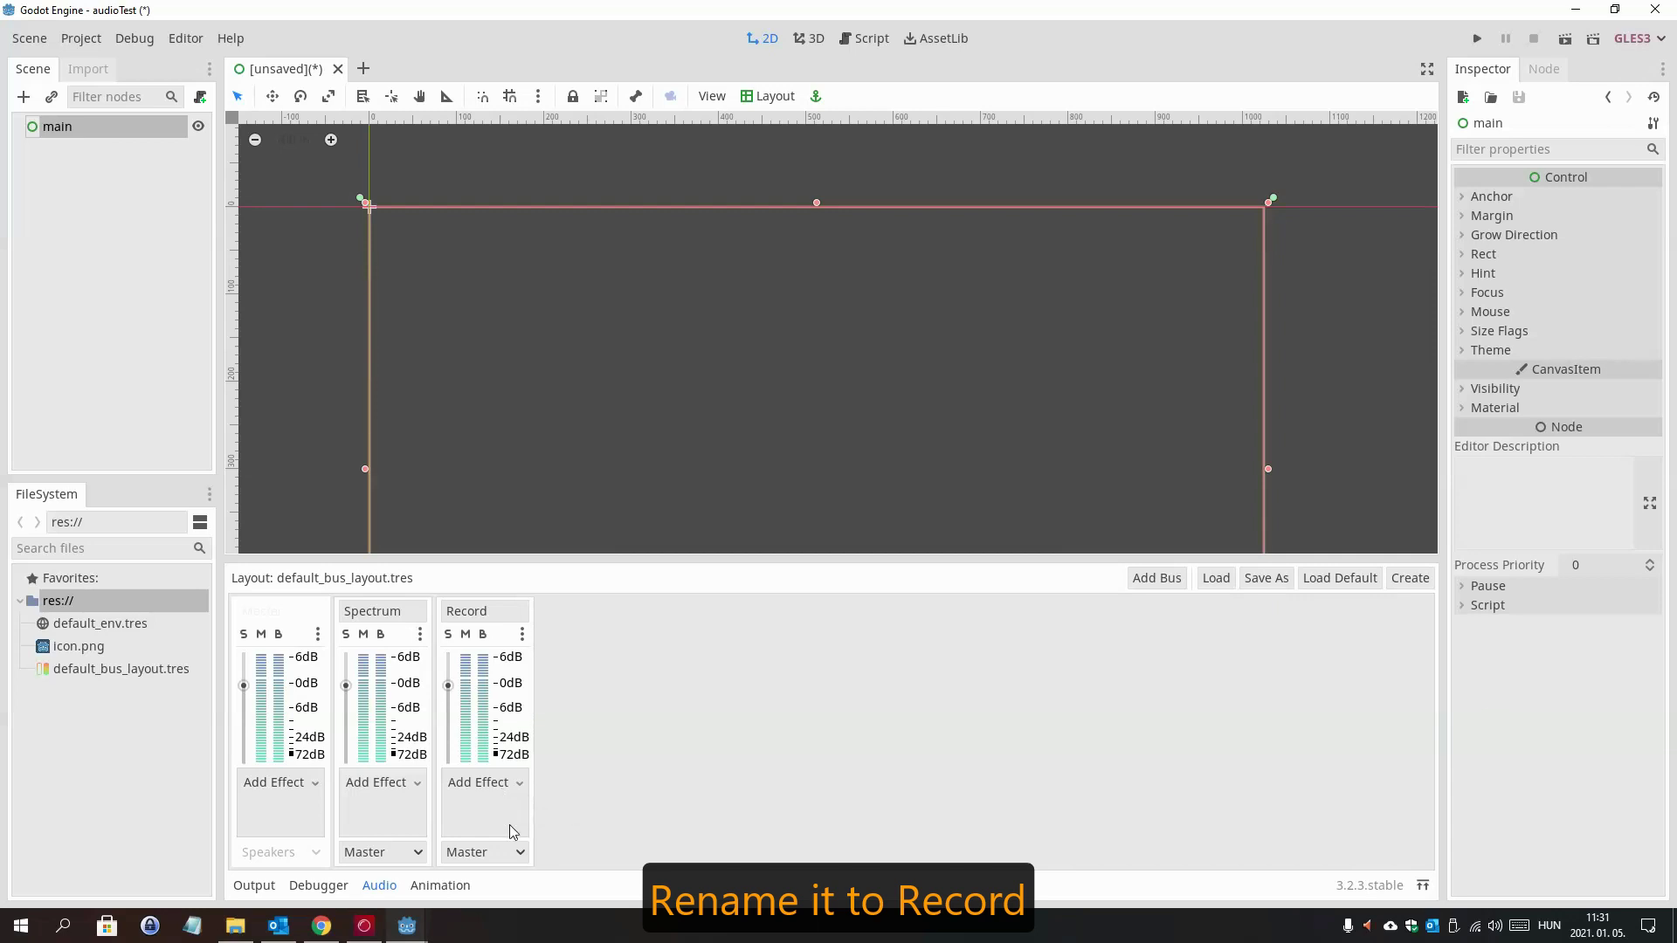
click(509, 852)
- Route Record into Spectrum, adding SpectrumAnalyzer to Spectrum and a Record effect to Record
click(485, 892)
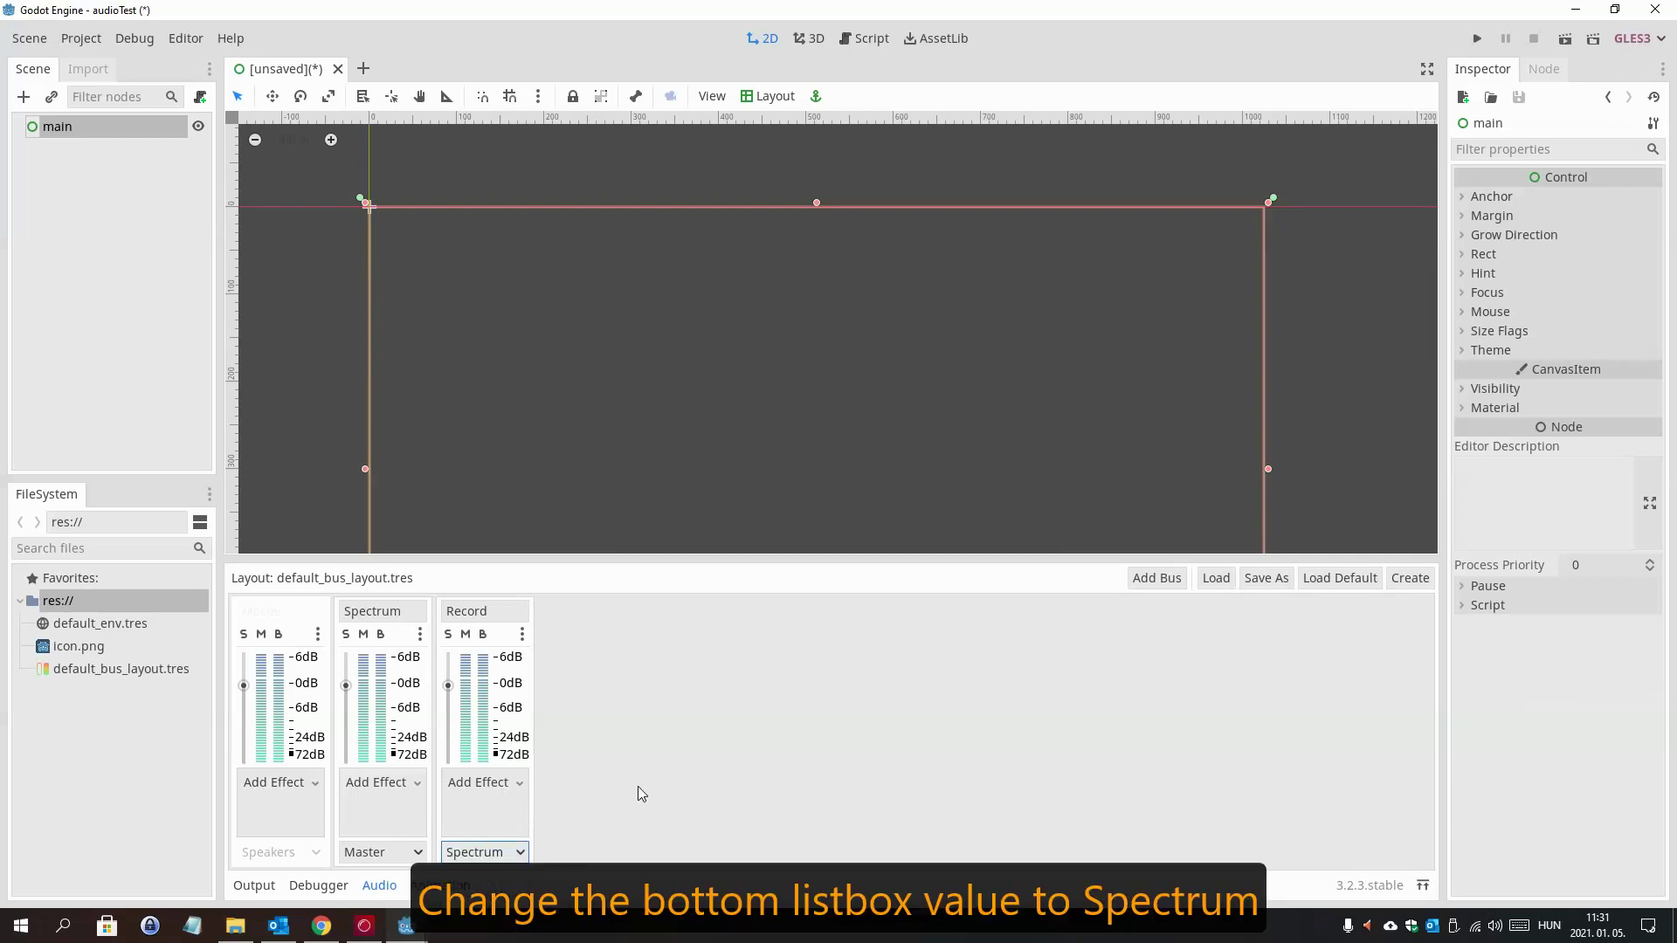
click(407, 784)
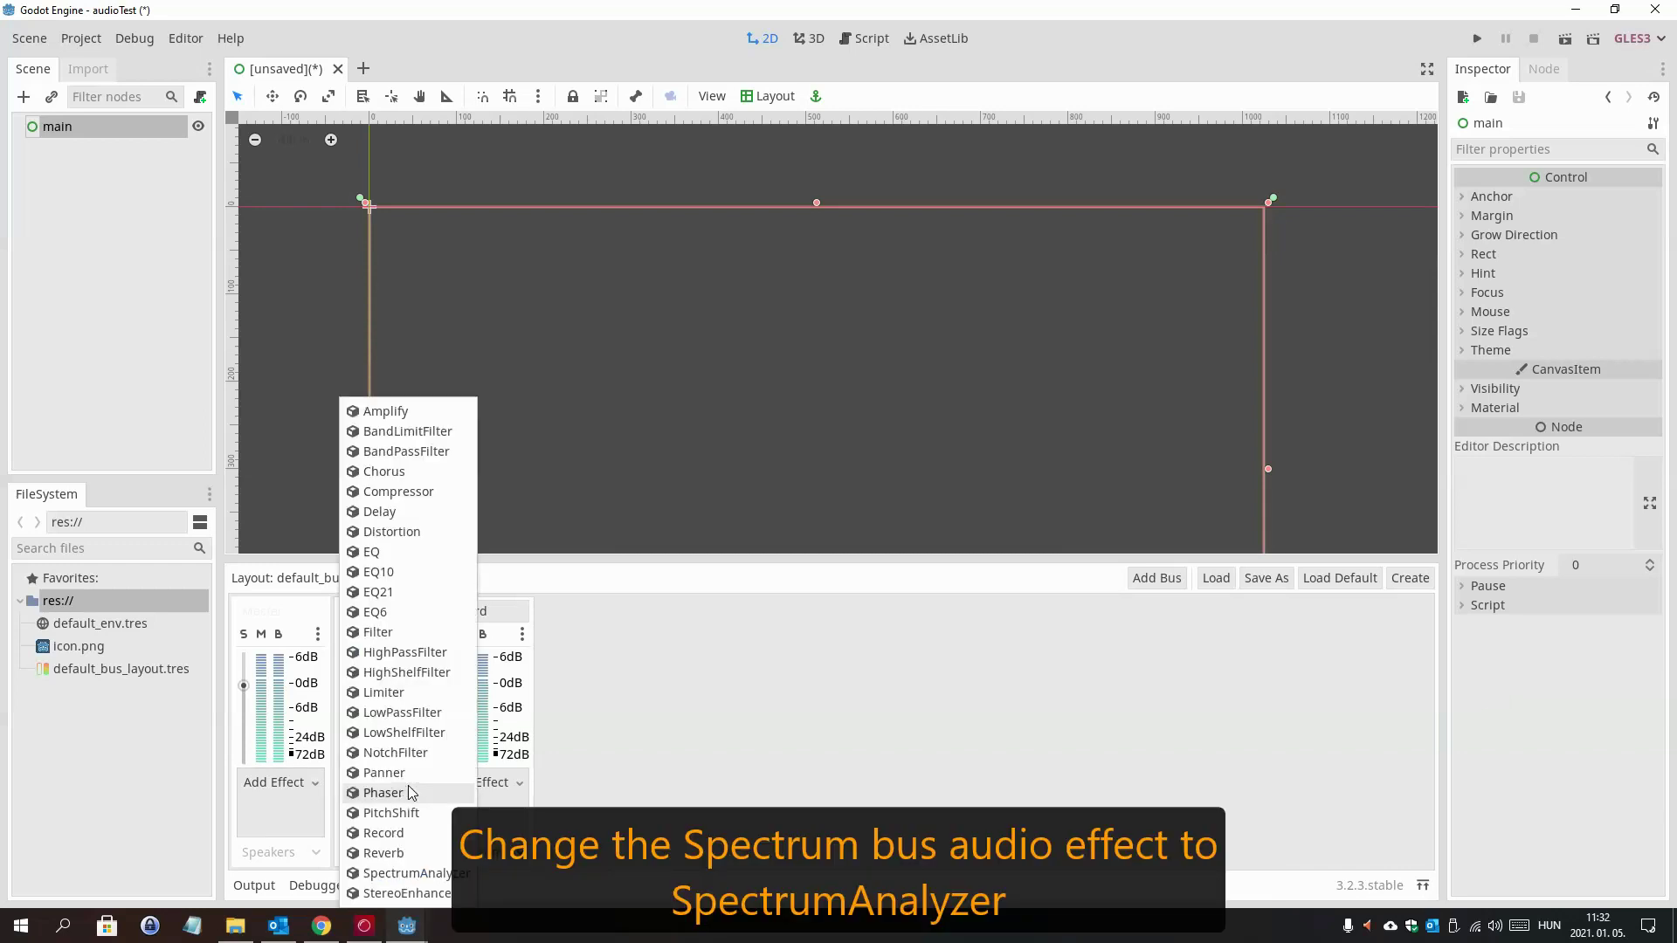
click(420, 871)
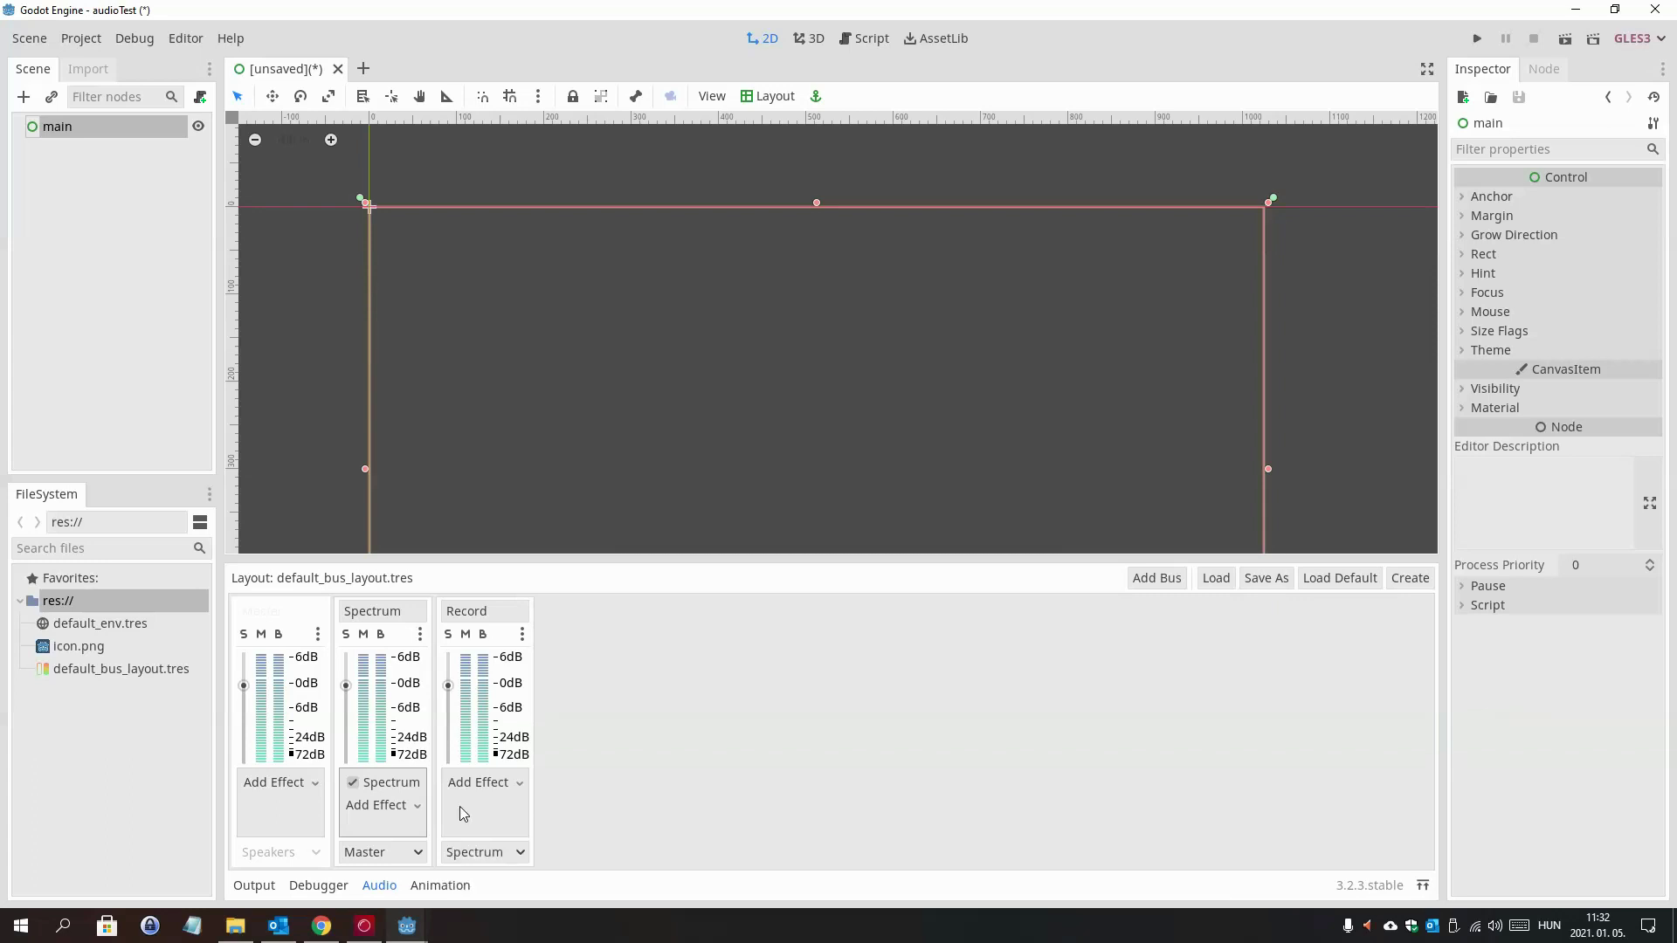
click(491, 785)
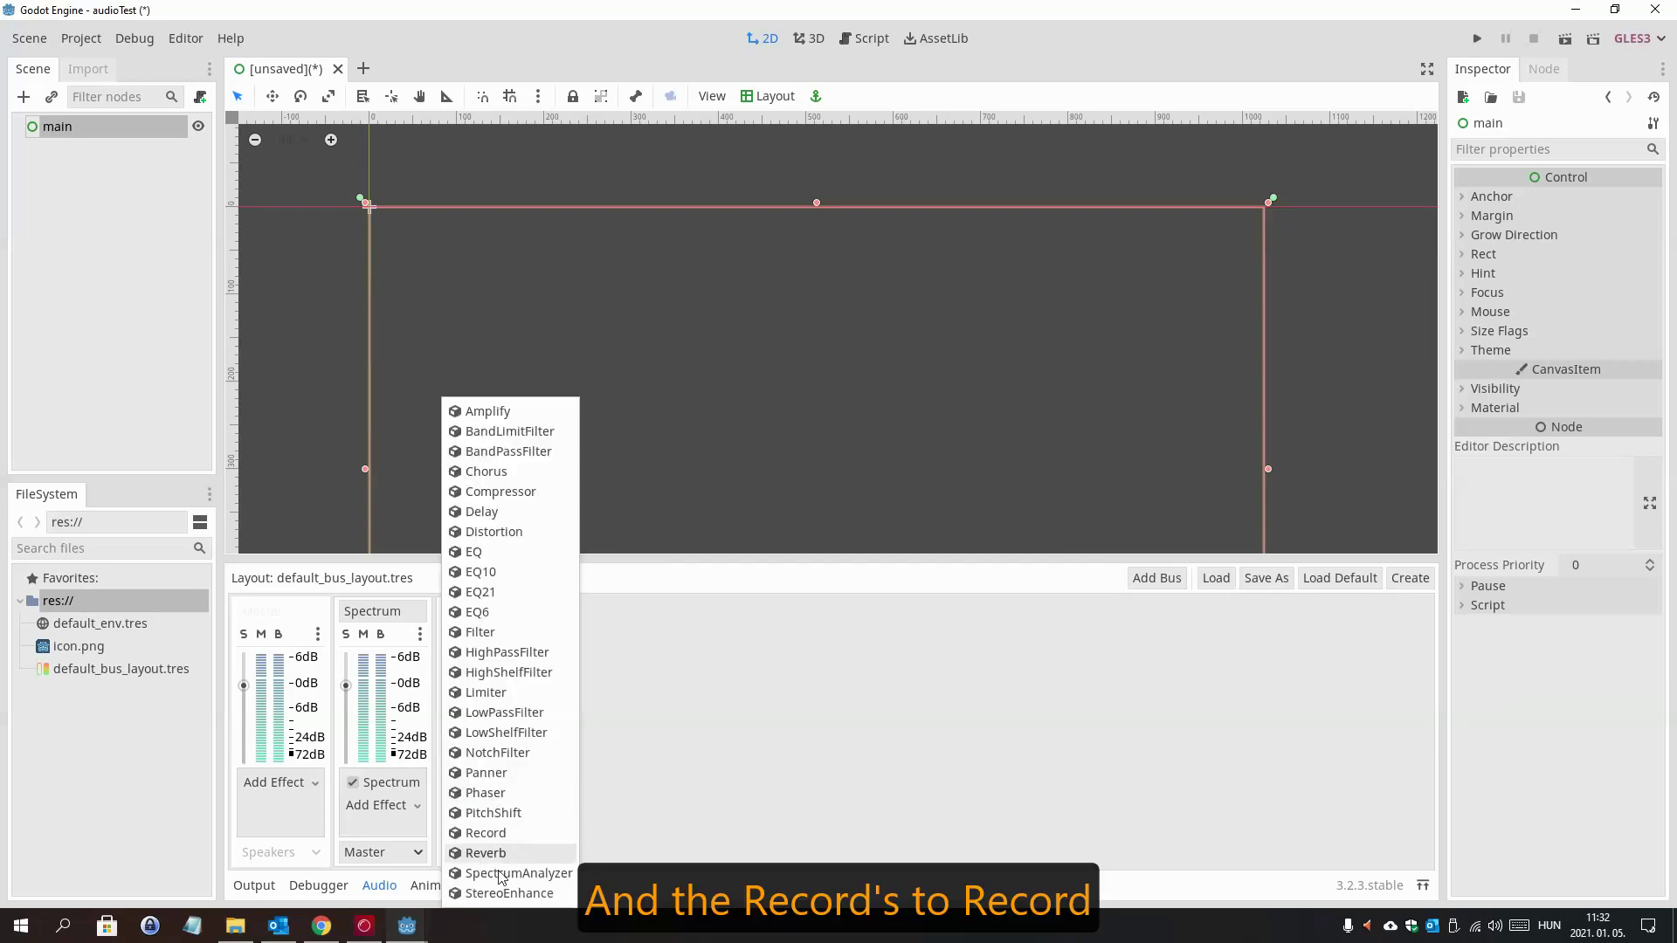
click(498, 833)
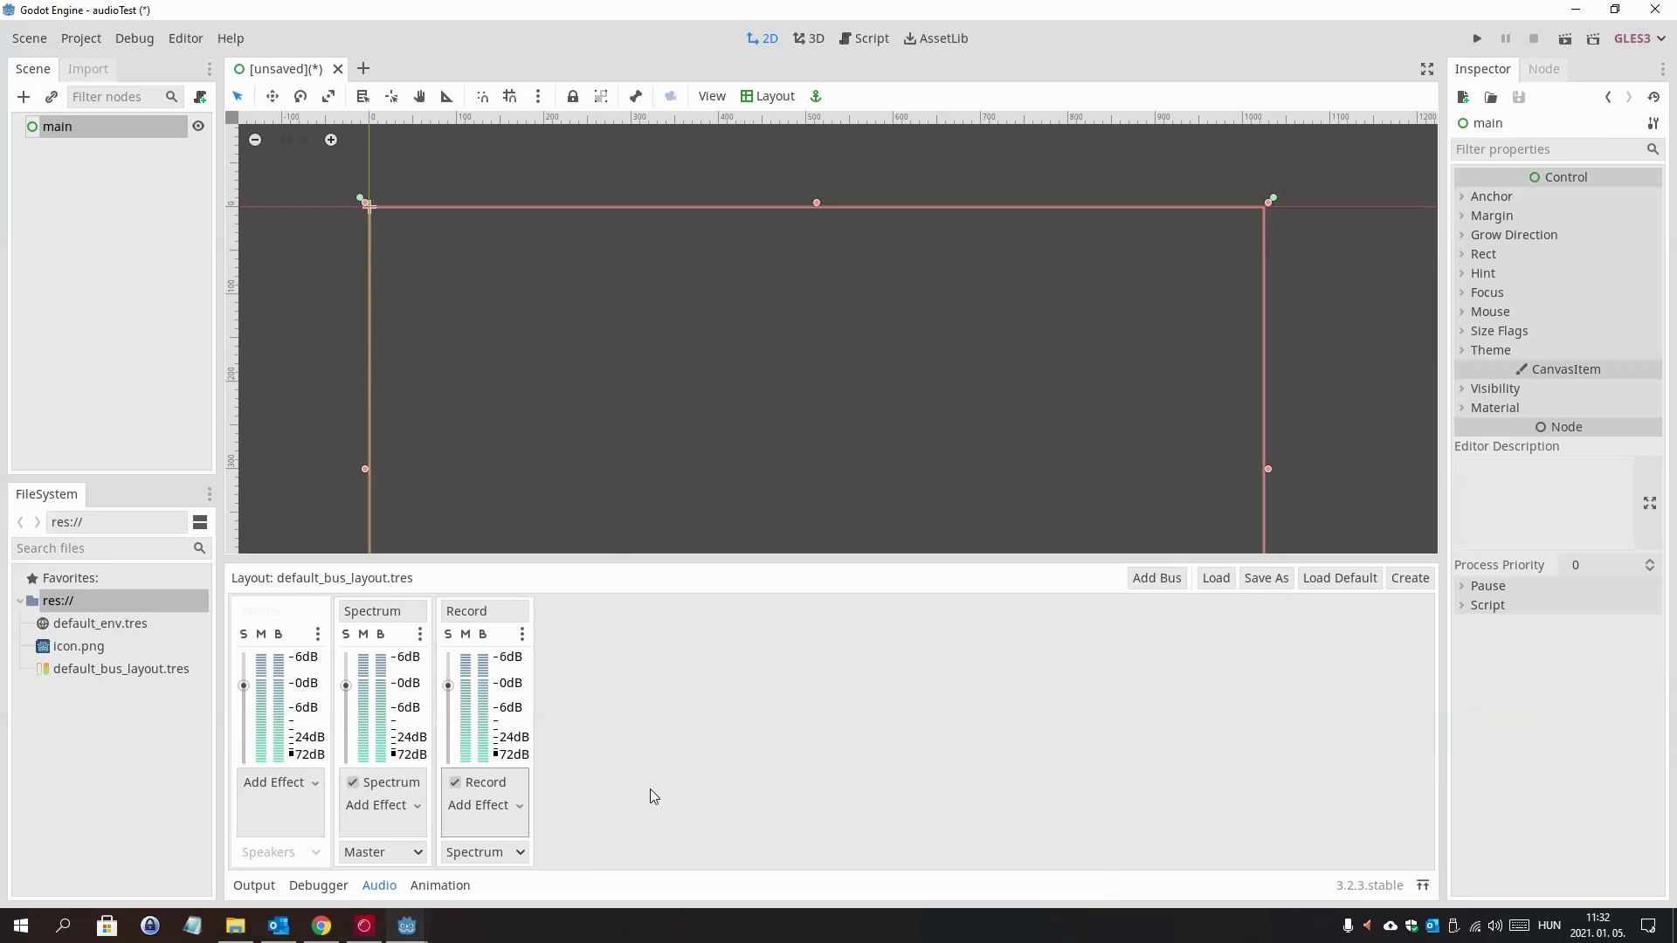
- Save the bus layout over default_bus_layout.tres
click(1275, 584)
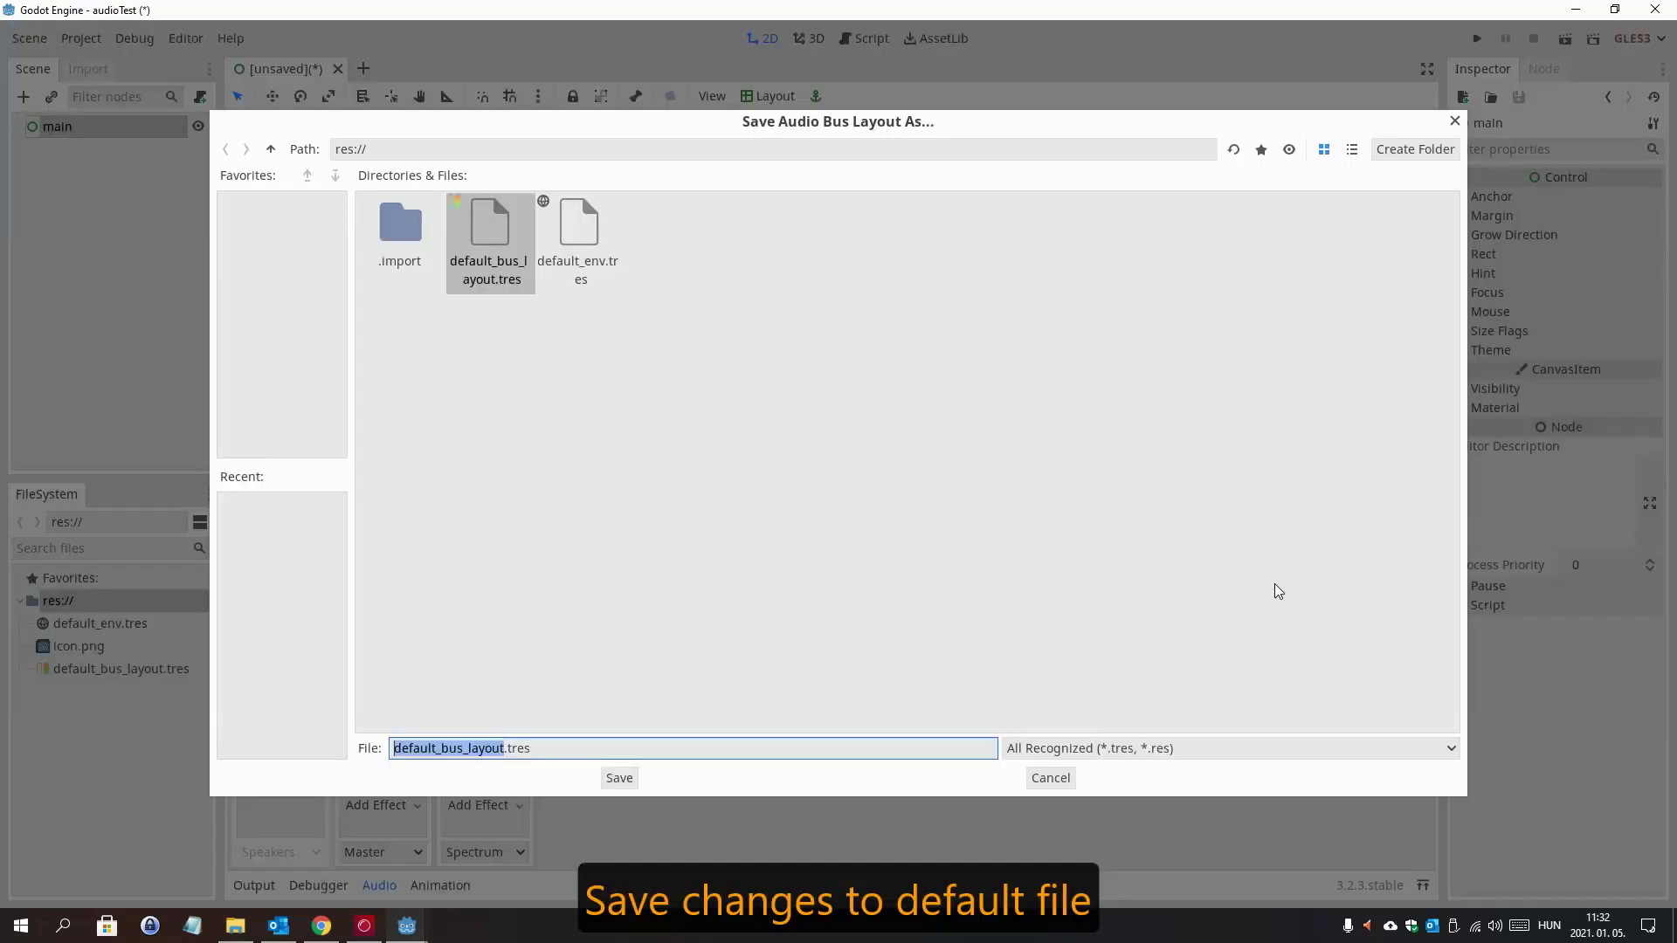
click(627, 780)
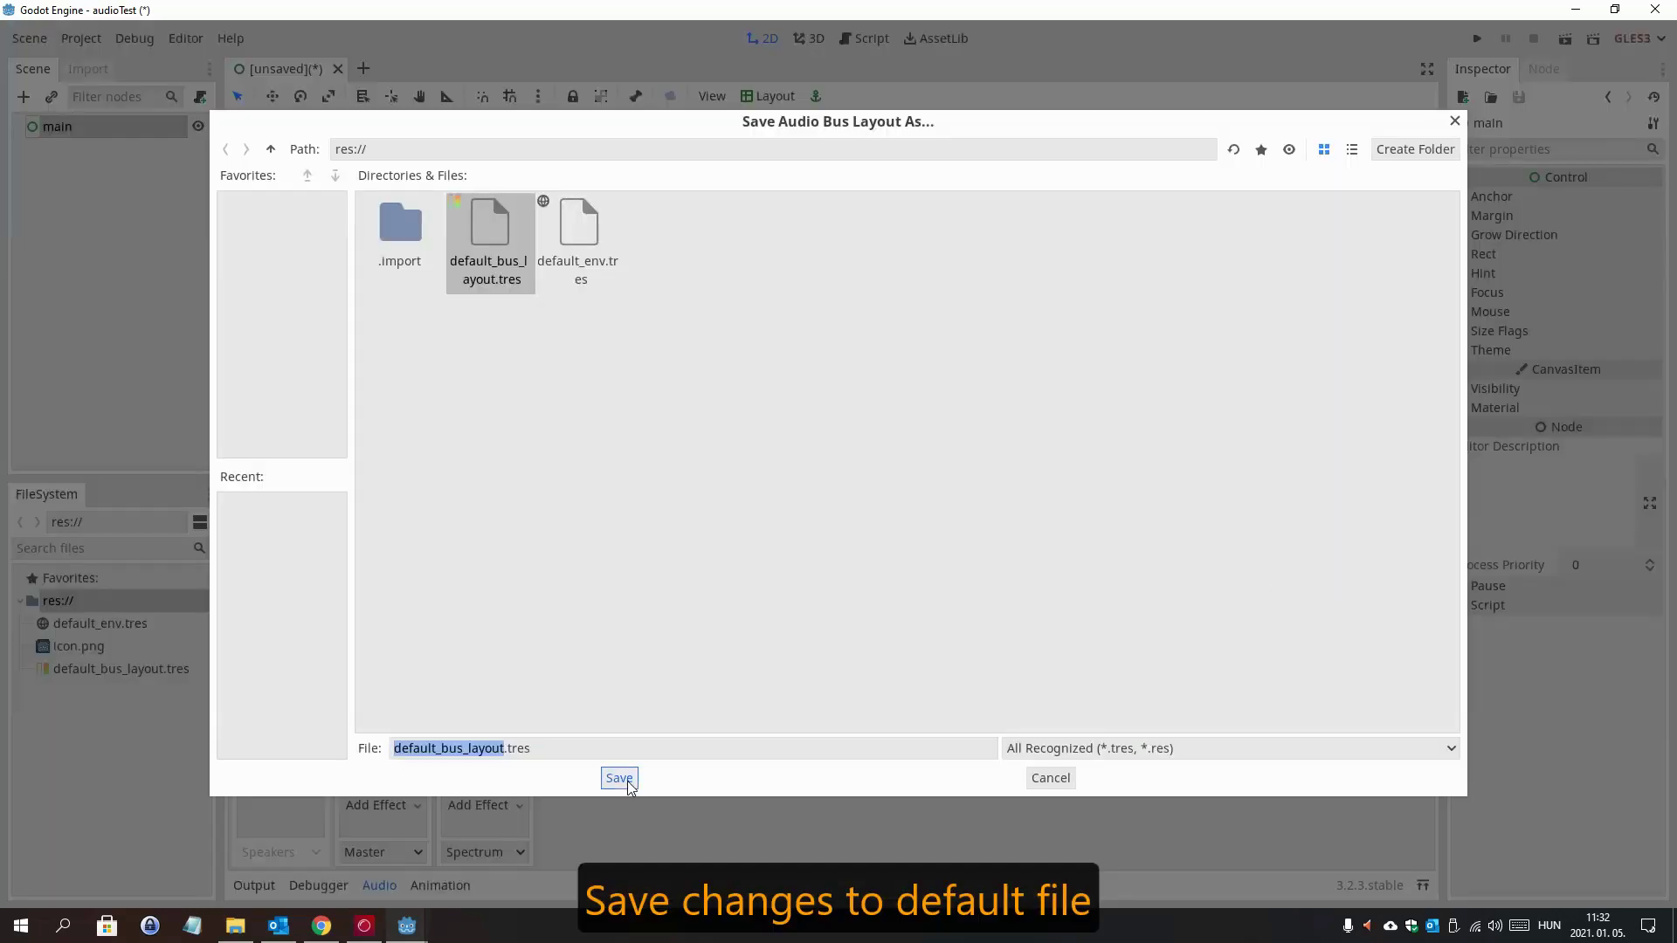
click(803, 486)
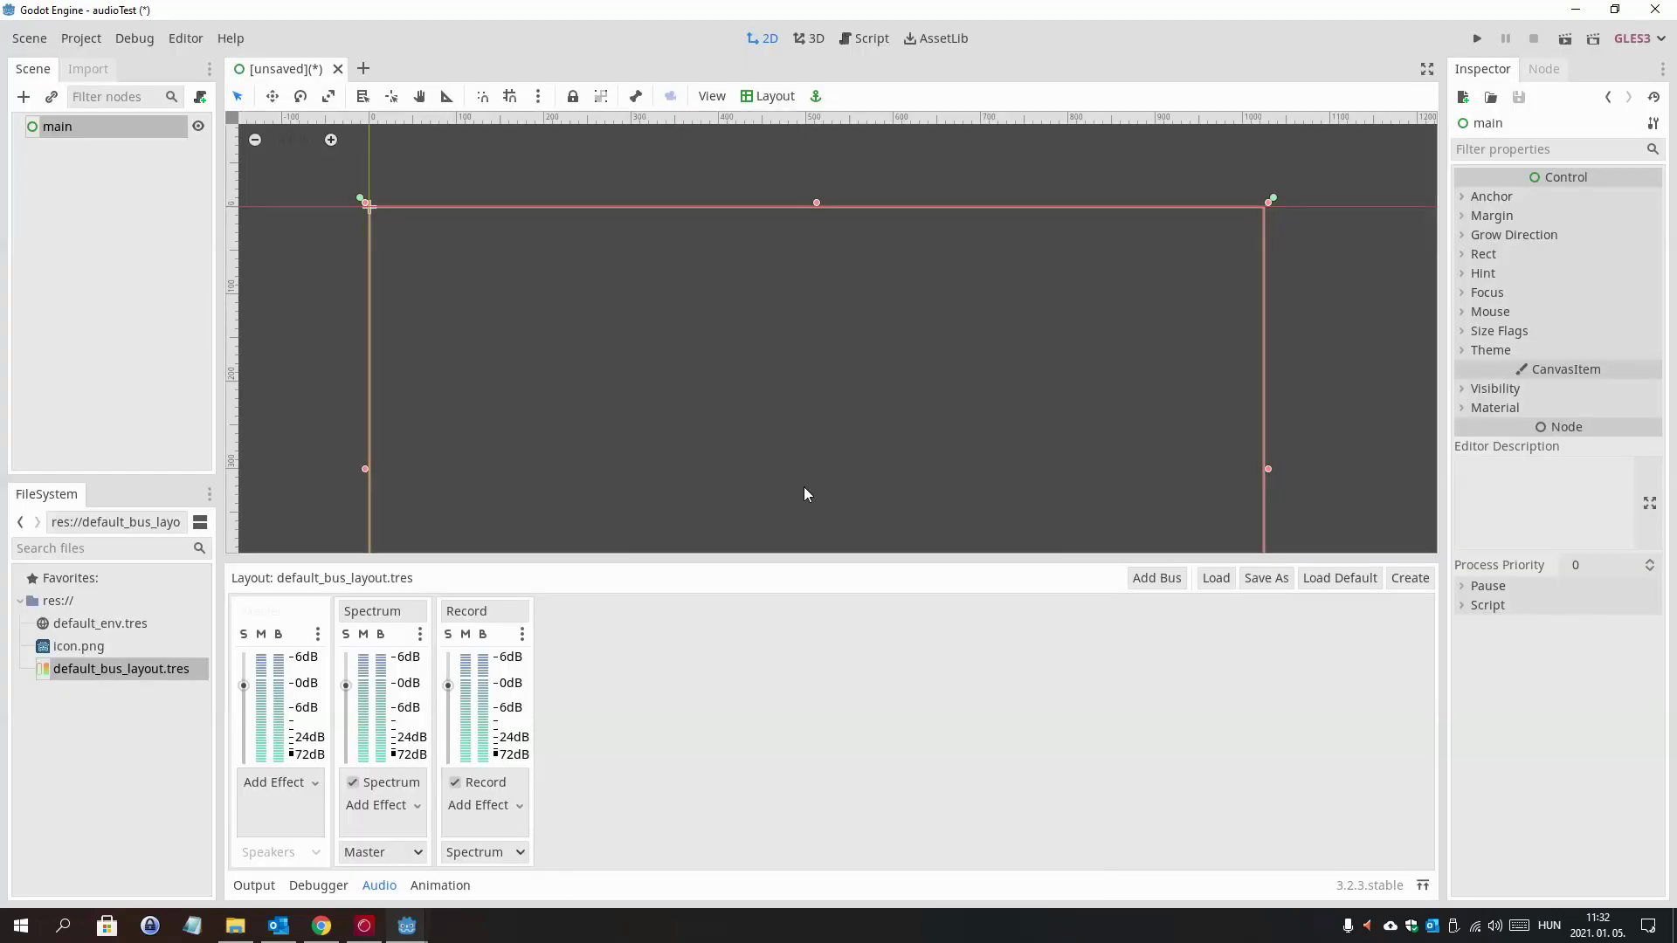
- Attach a new main.gd script to main and delete its template comments
click(200, 97)
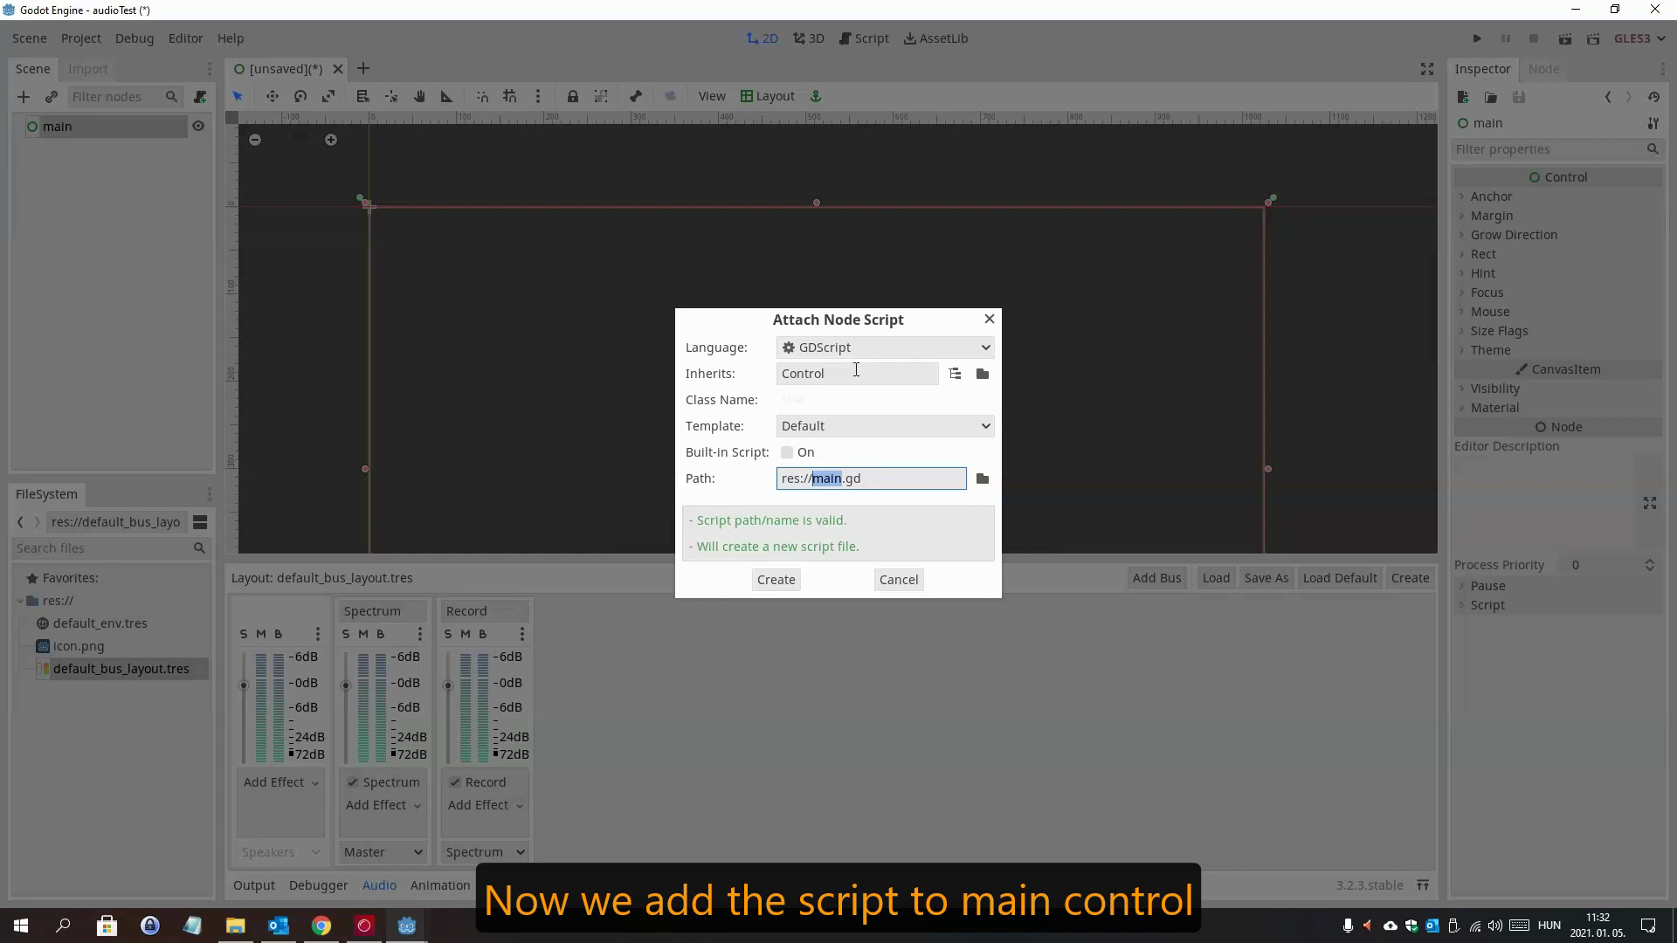
click(778, 581)
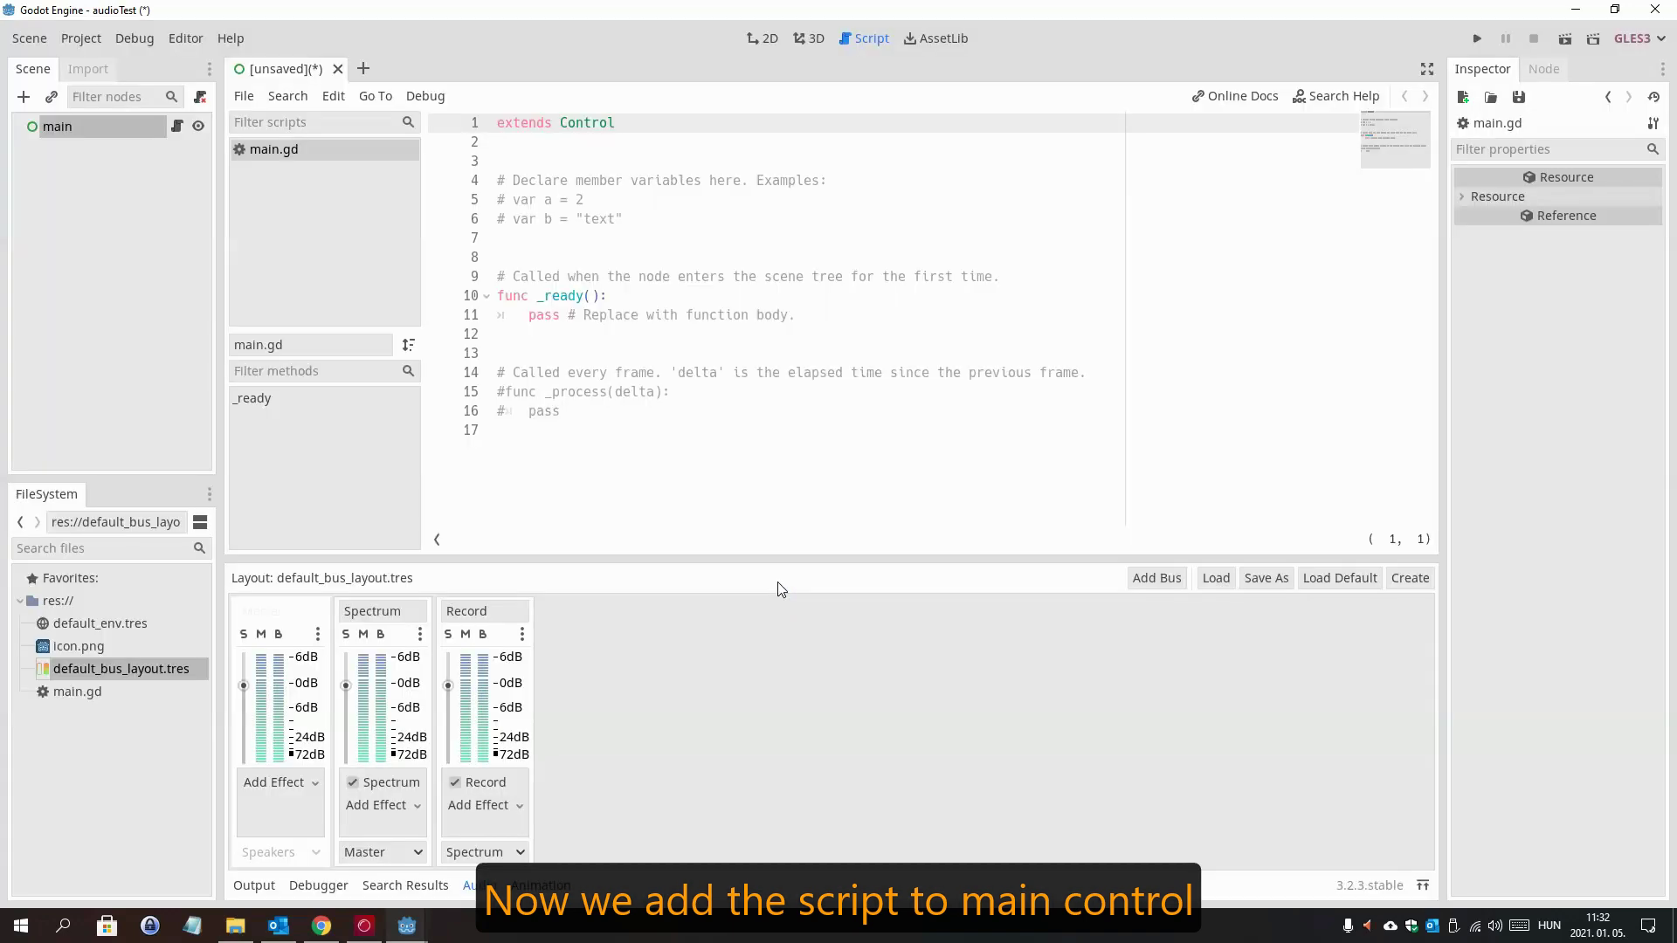
drag(497, 161, 1004, 276)
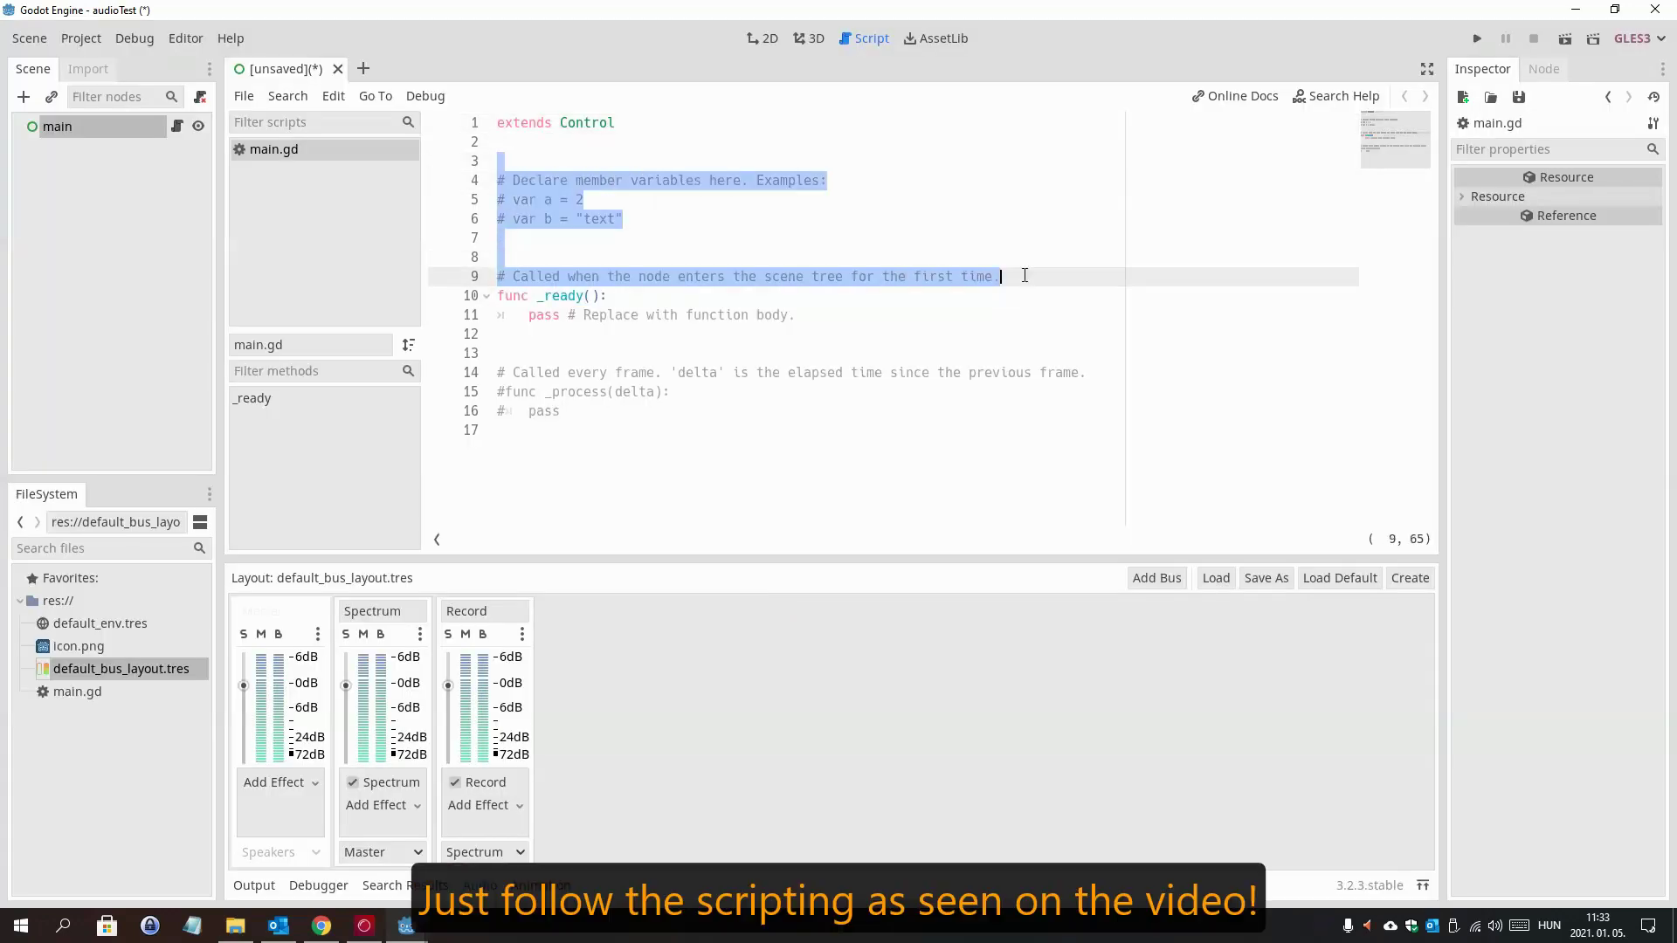
key(BackSpace)
drag(497, 238, 749, 352)
key(BackSpace)
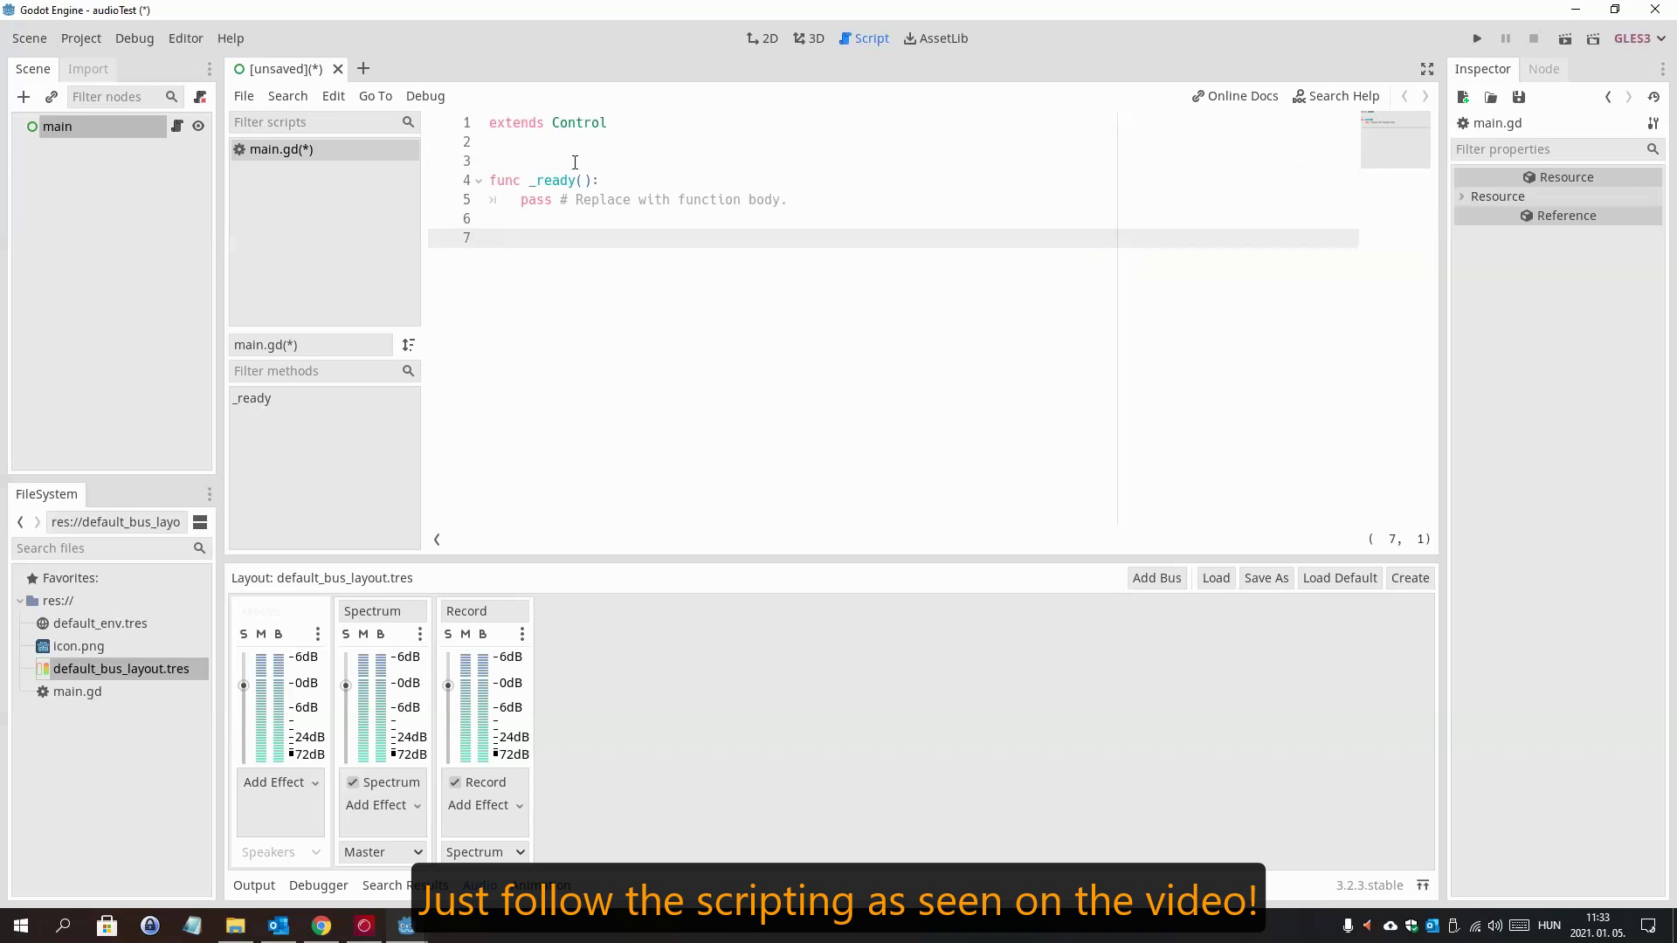
- Declare constants VU_CNT = 16, FRQMAX = 12000.0, w = 500, h = 120 and MINDB = 60
click(575, 161)
text(const VU_CNT =)
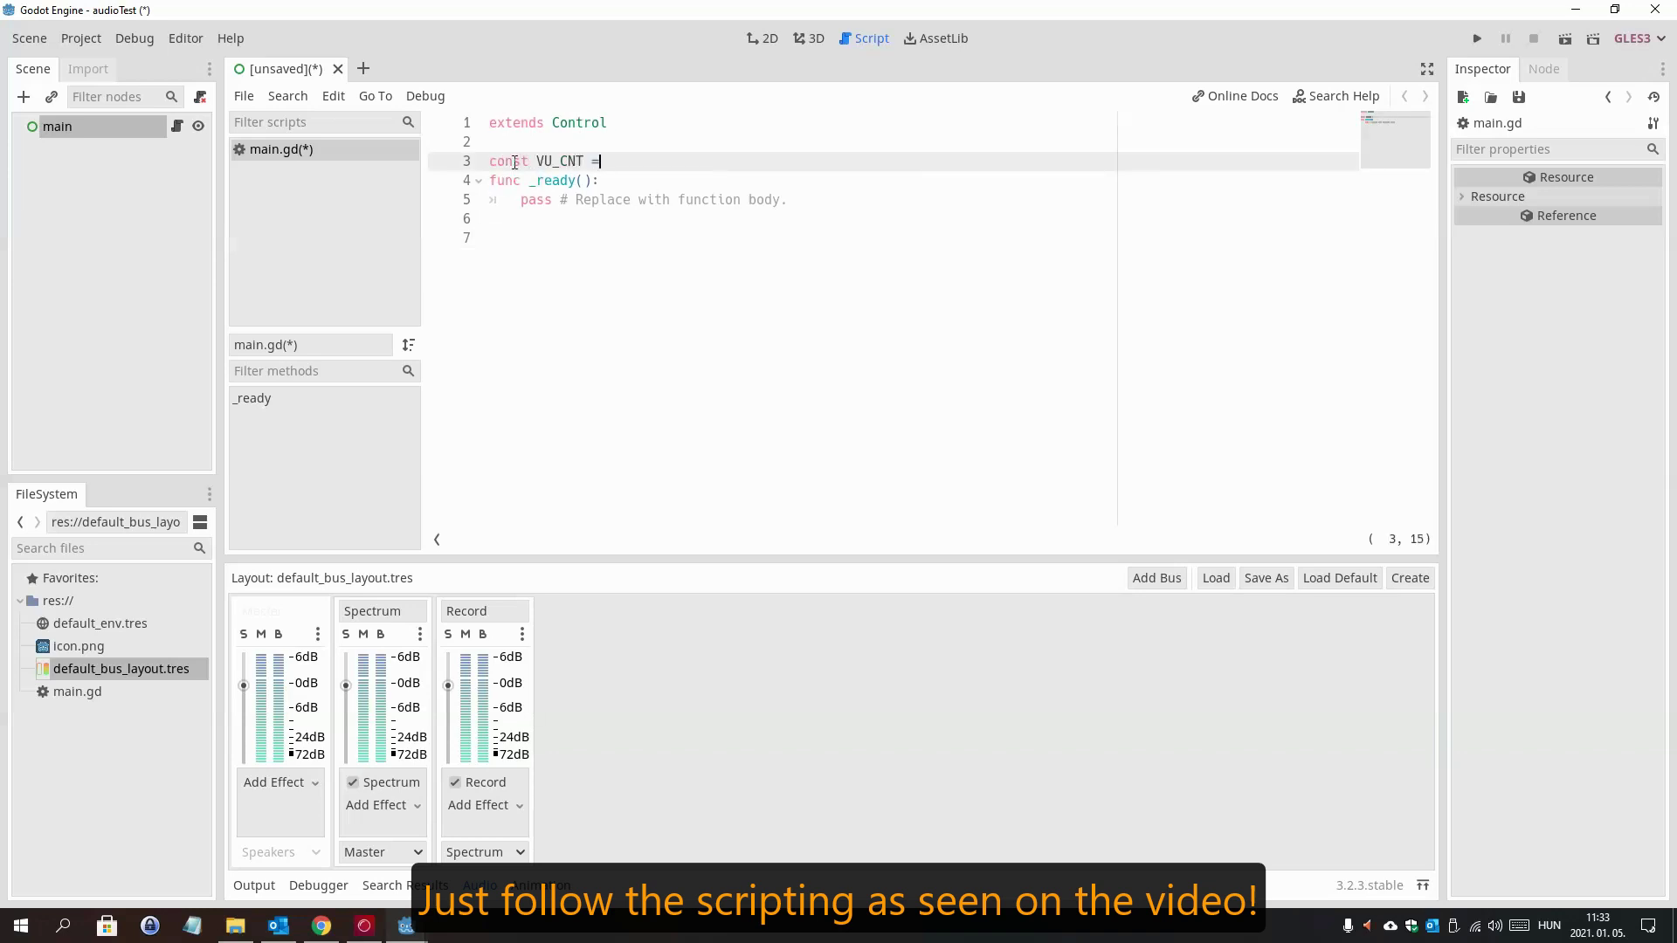
text( 16)
key(Return)
text(const FRQ)
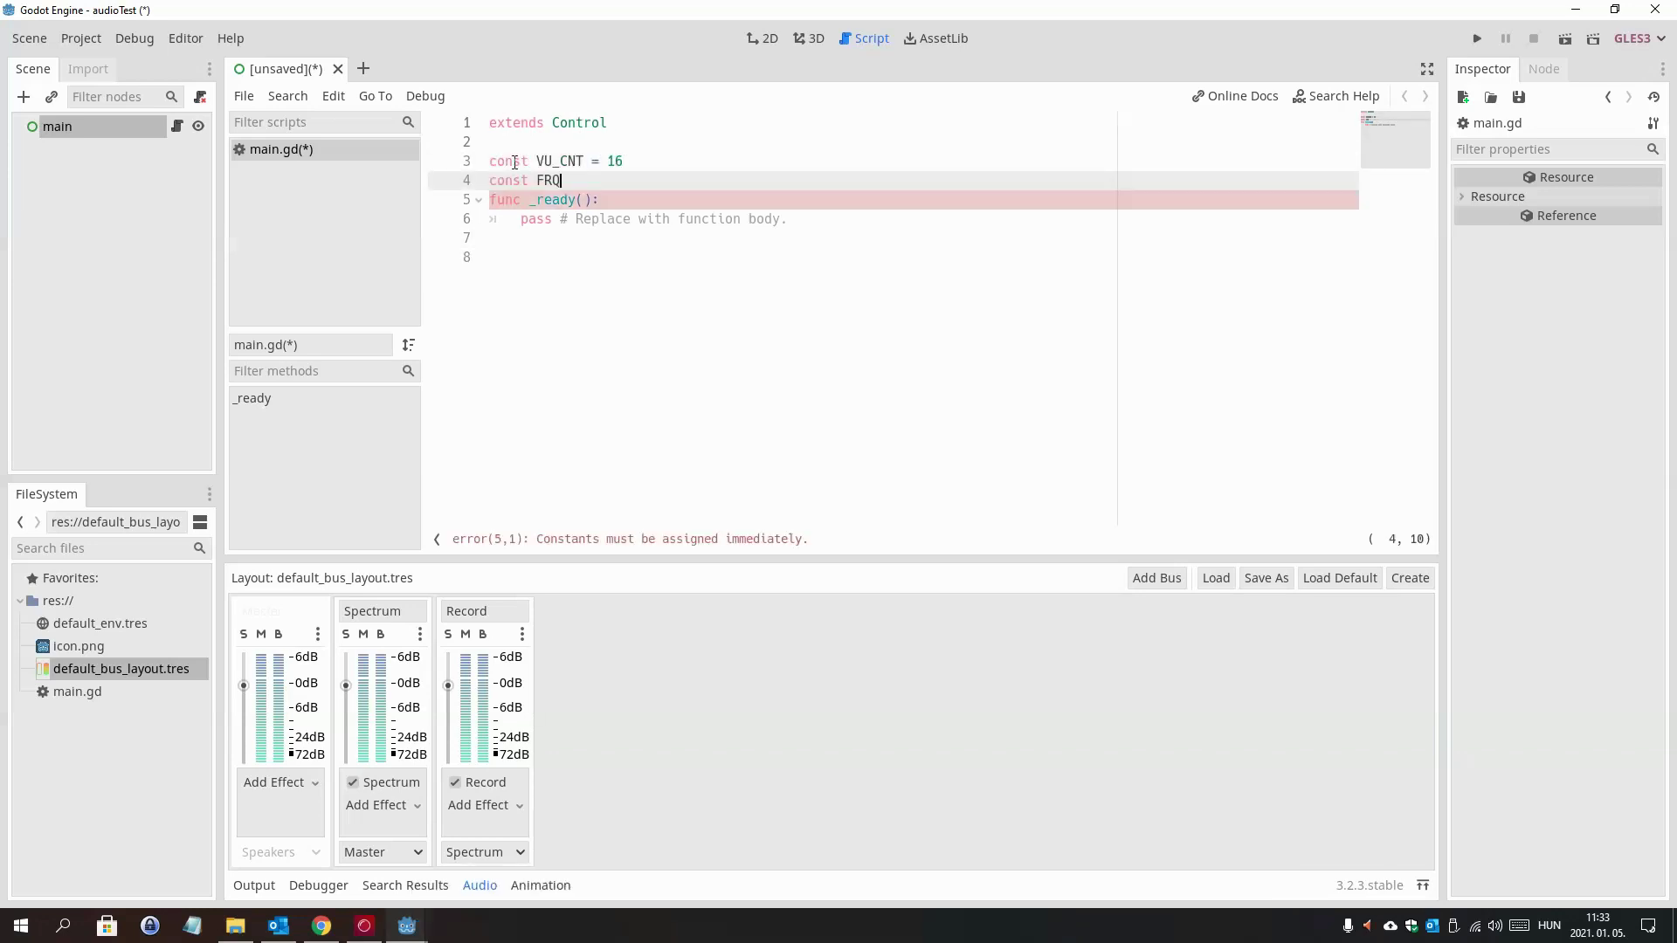
text(MAX)
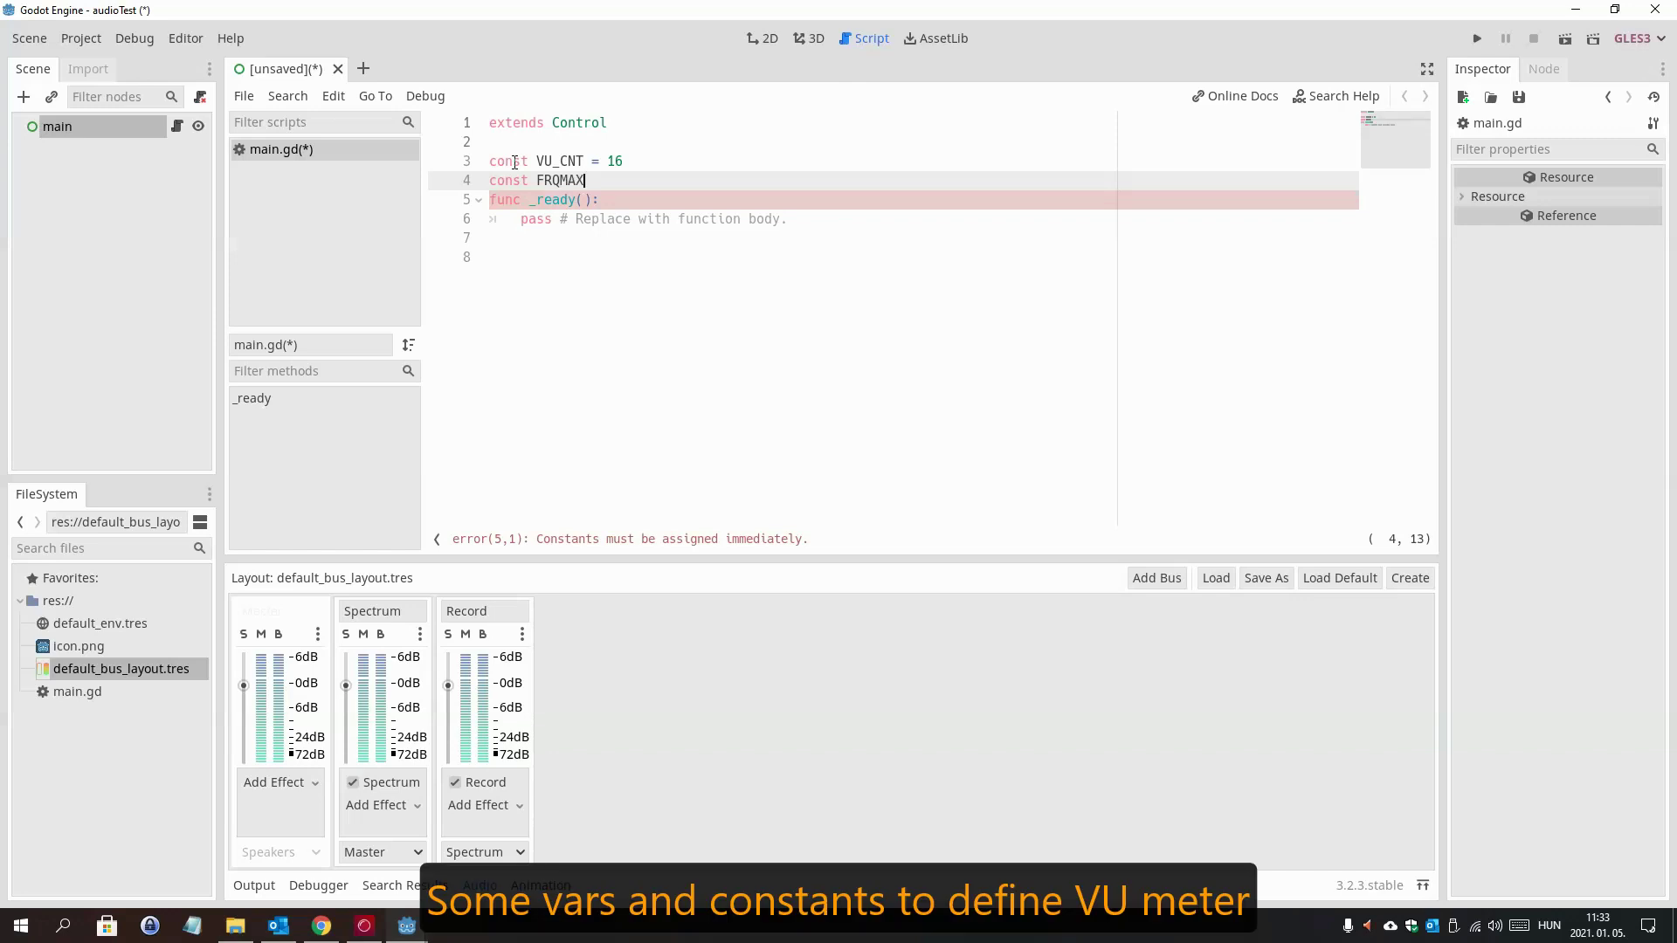
text( = 12000.0)
key(Return)
text(const w)
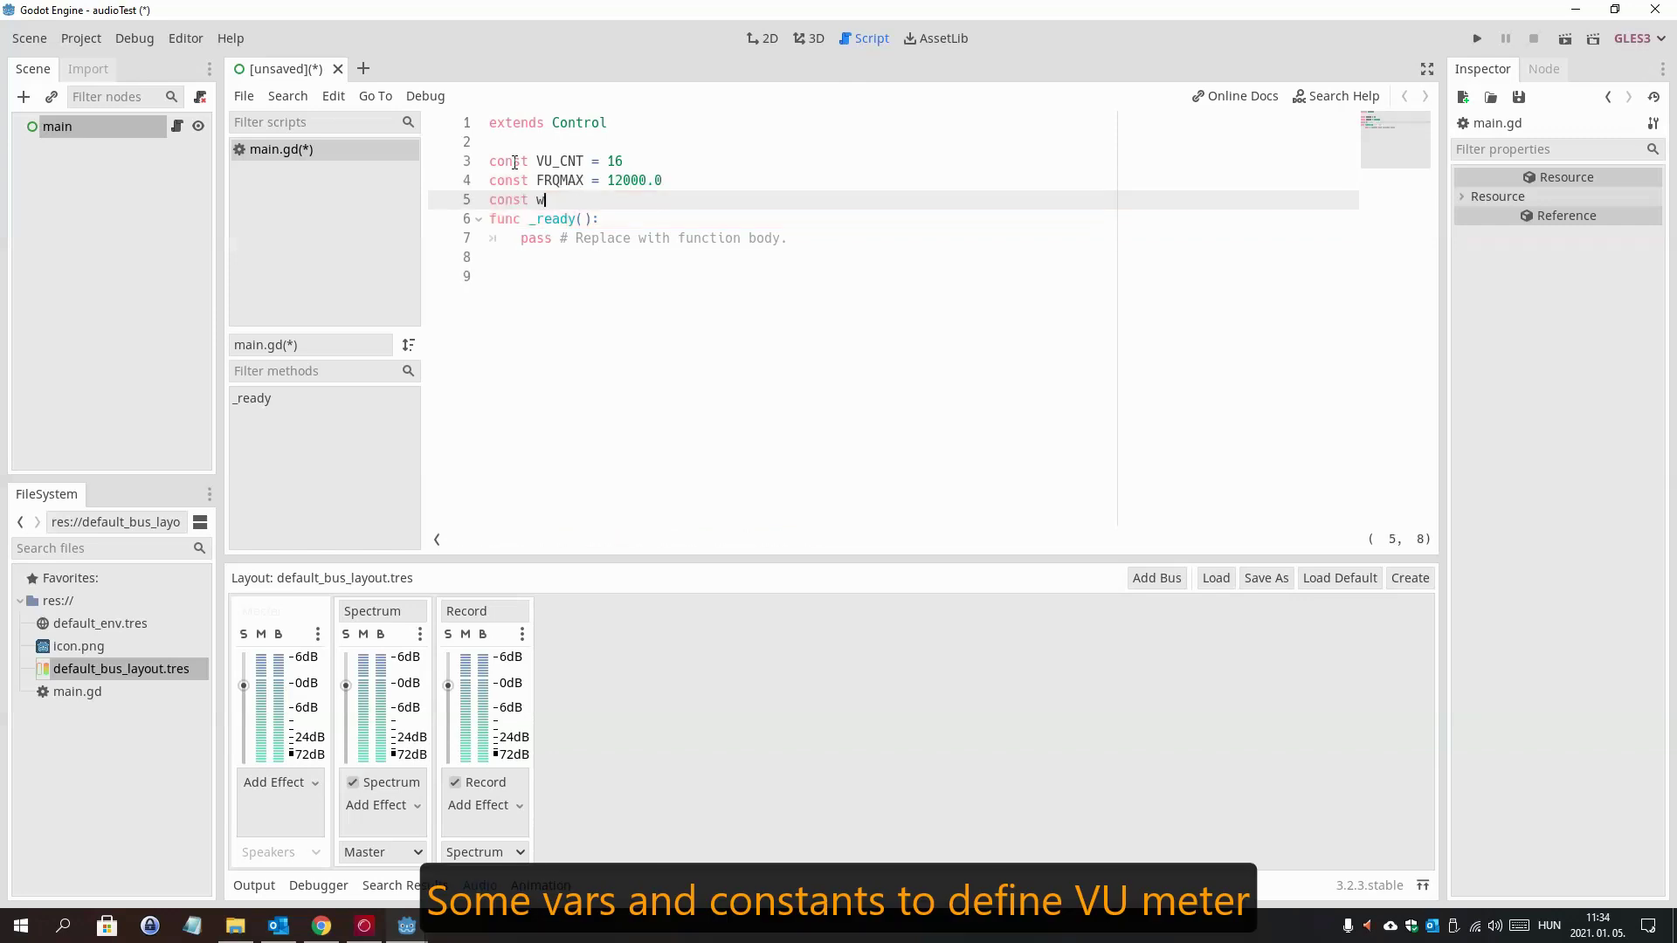
text( = 500)
key(Return)
text(const h = 1)
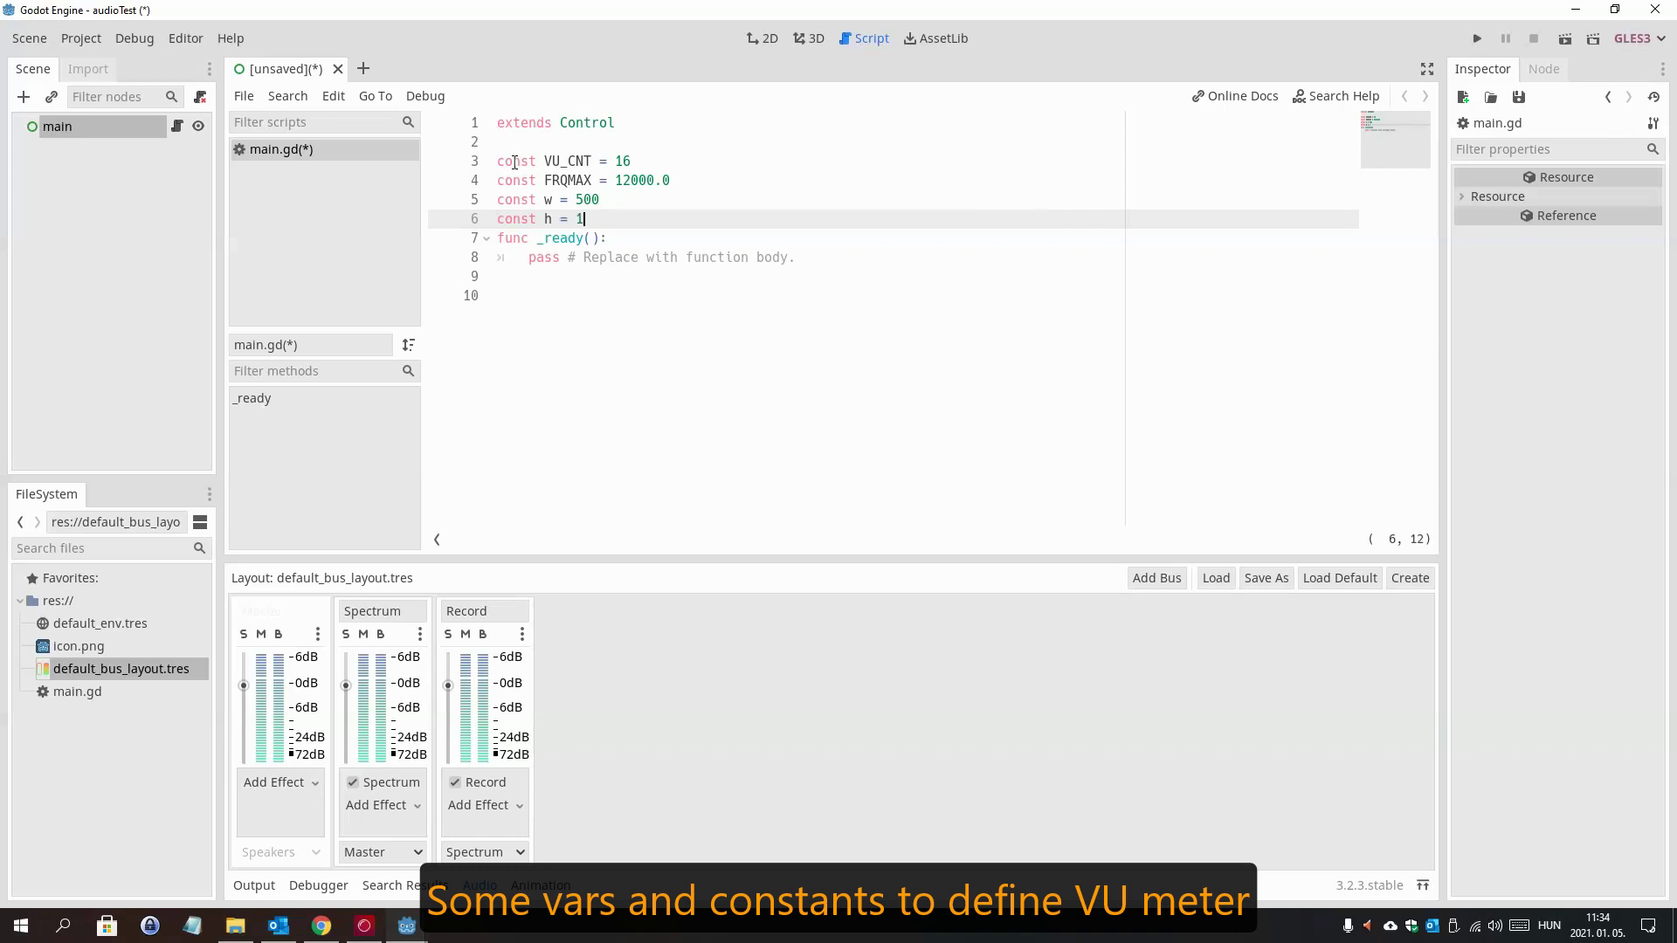
text(20)
key(Return)
text(const MINDB )
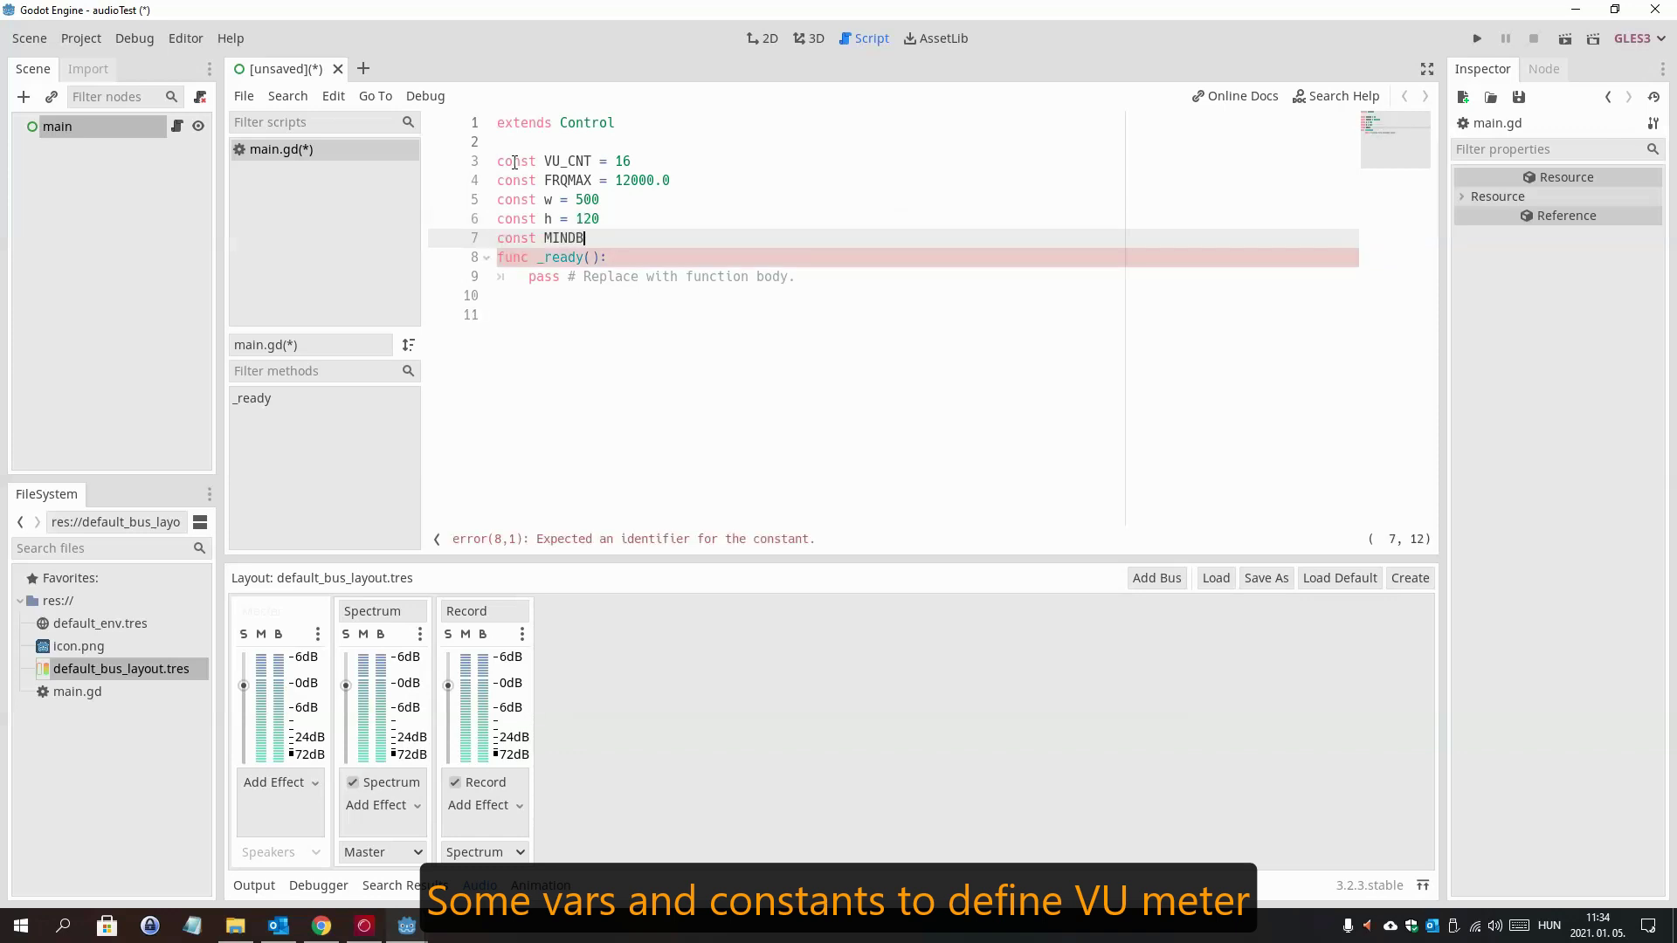
text(= 60)
key(Return)
key(Down)
key(Down)
key(Down)
drag(530, 295, 796, 296)
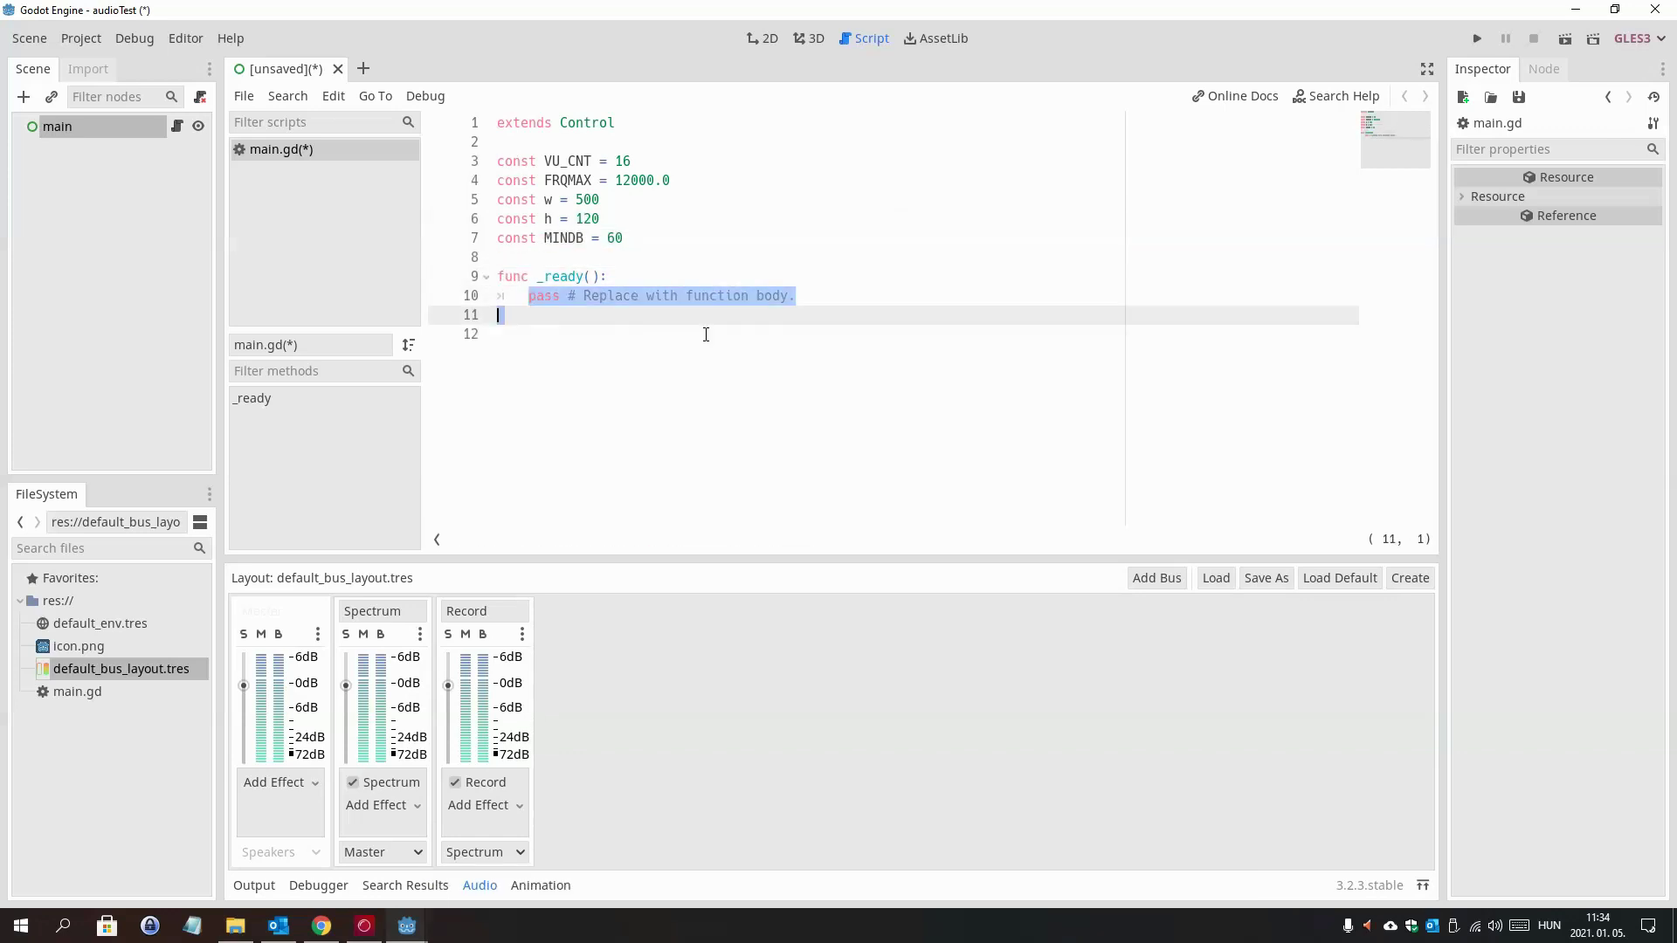
- Remove the placeholder pass and declare var spectrum above _ready()
key(BackSpace)
key(Up)
key(Up)
key(Return)
text(var spectrum)
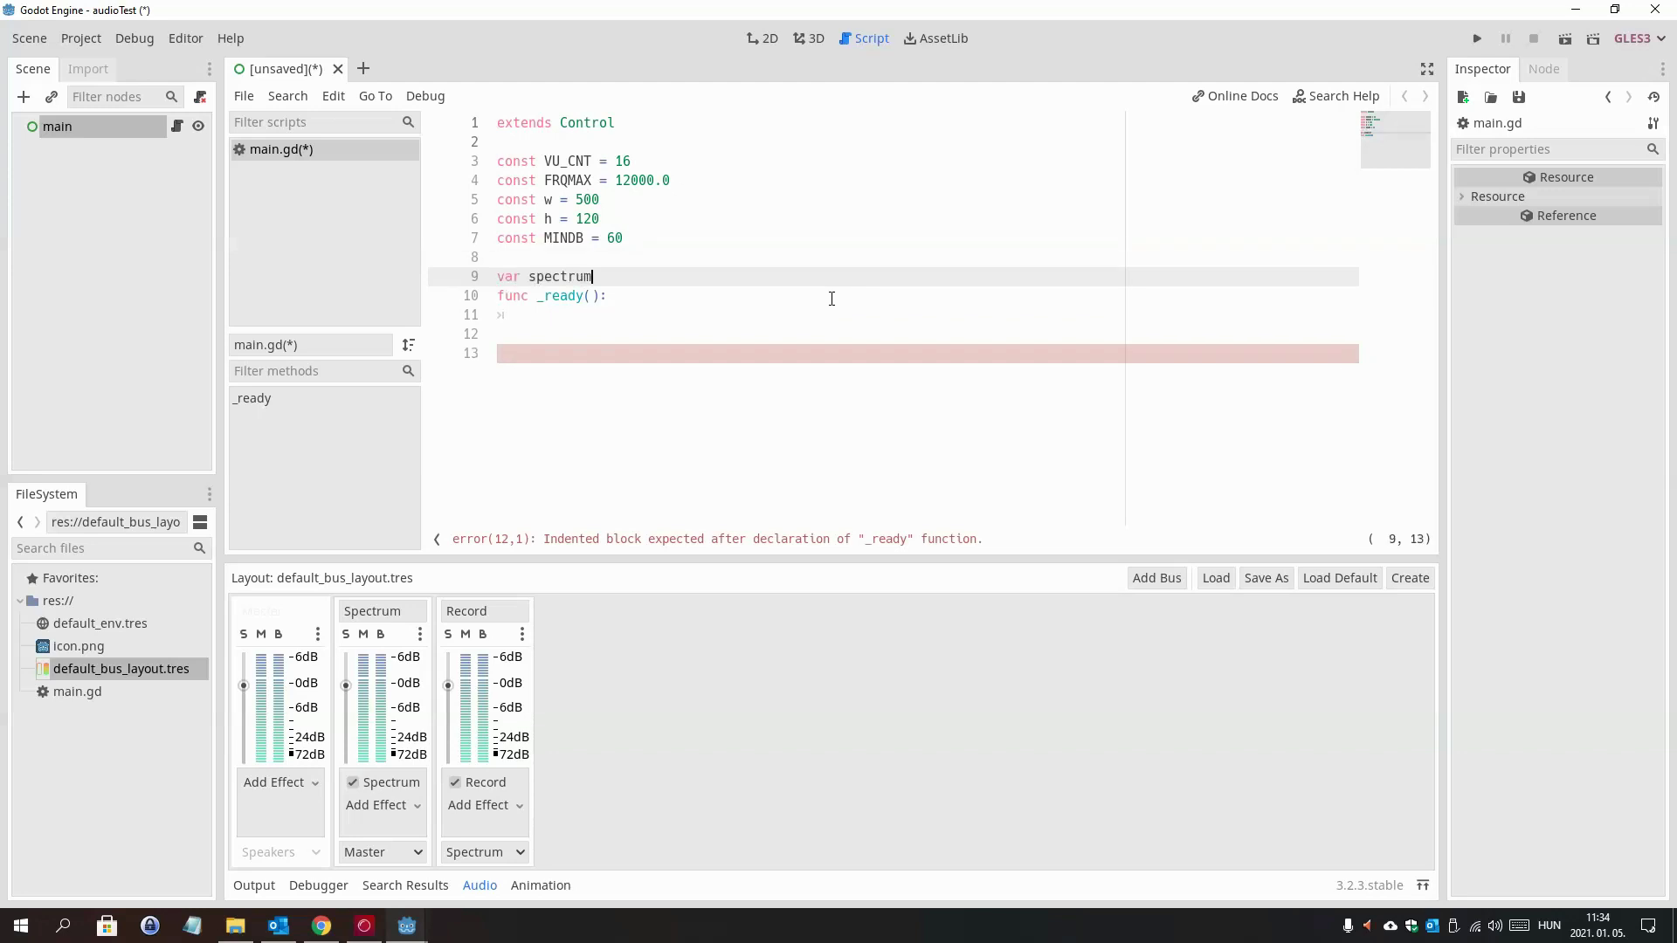
key(Return)
- In _ready(), assign spectrum = AudioServer.get_bus_effect_instance(1,0), then add blank lines below
key(Down)
key(Down)
text(spe)
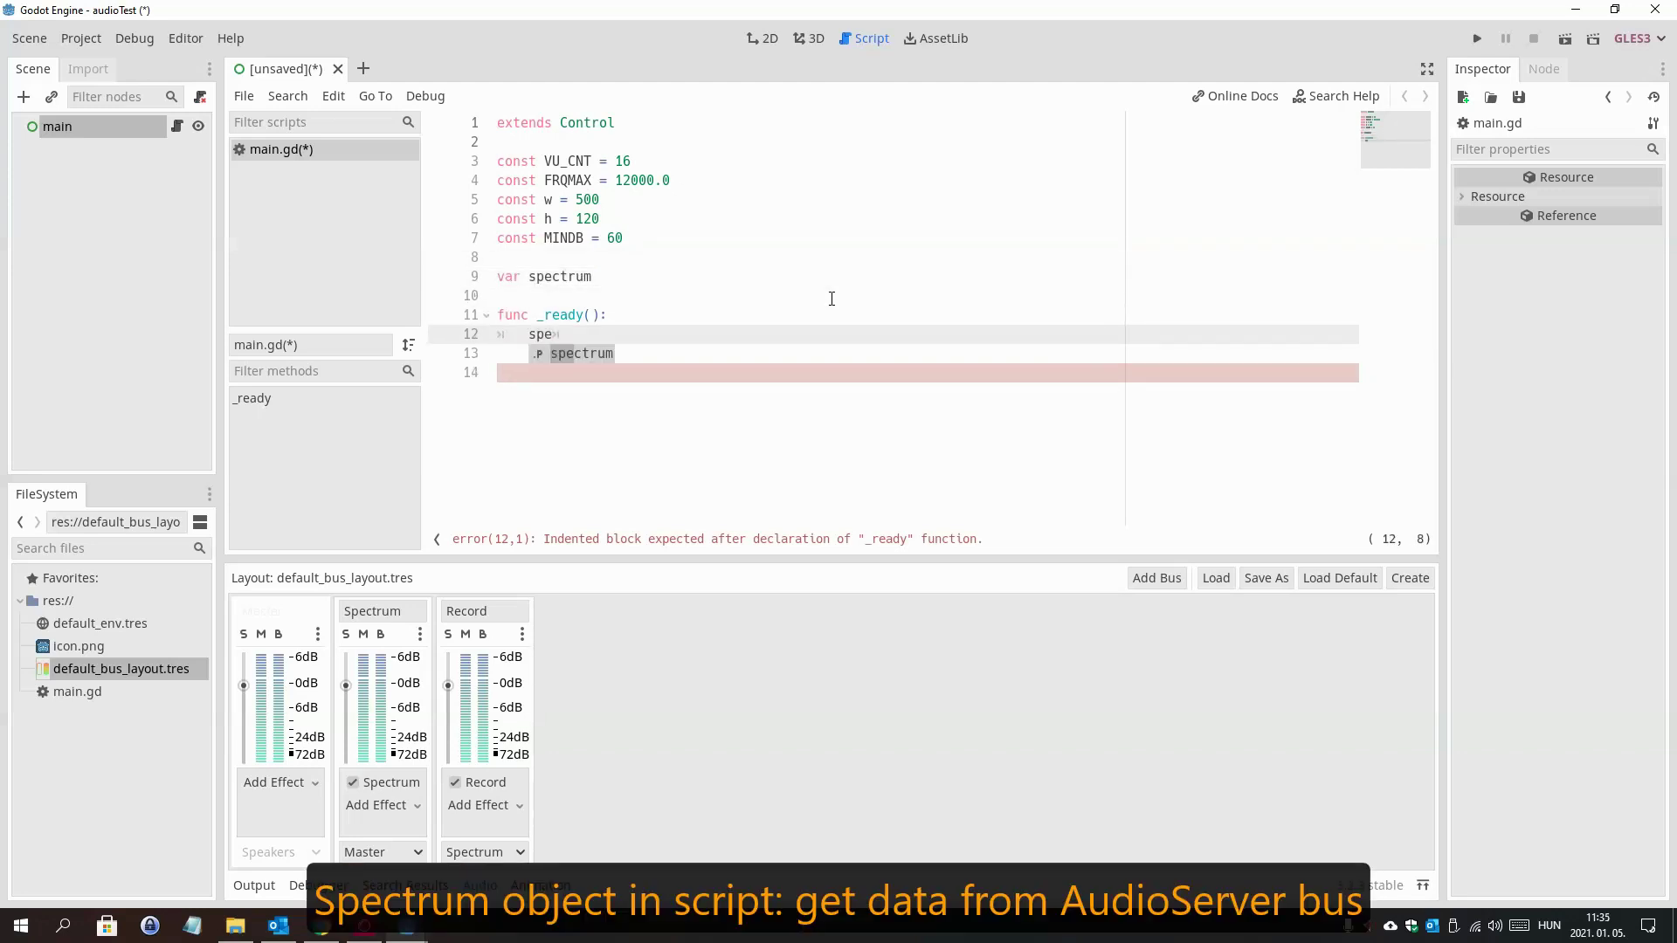
key(Return)
text(= audios)
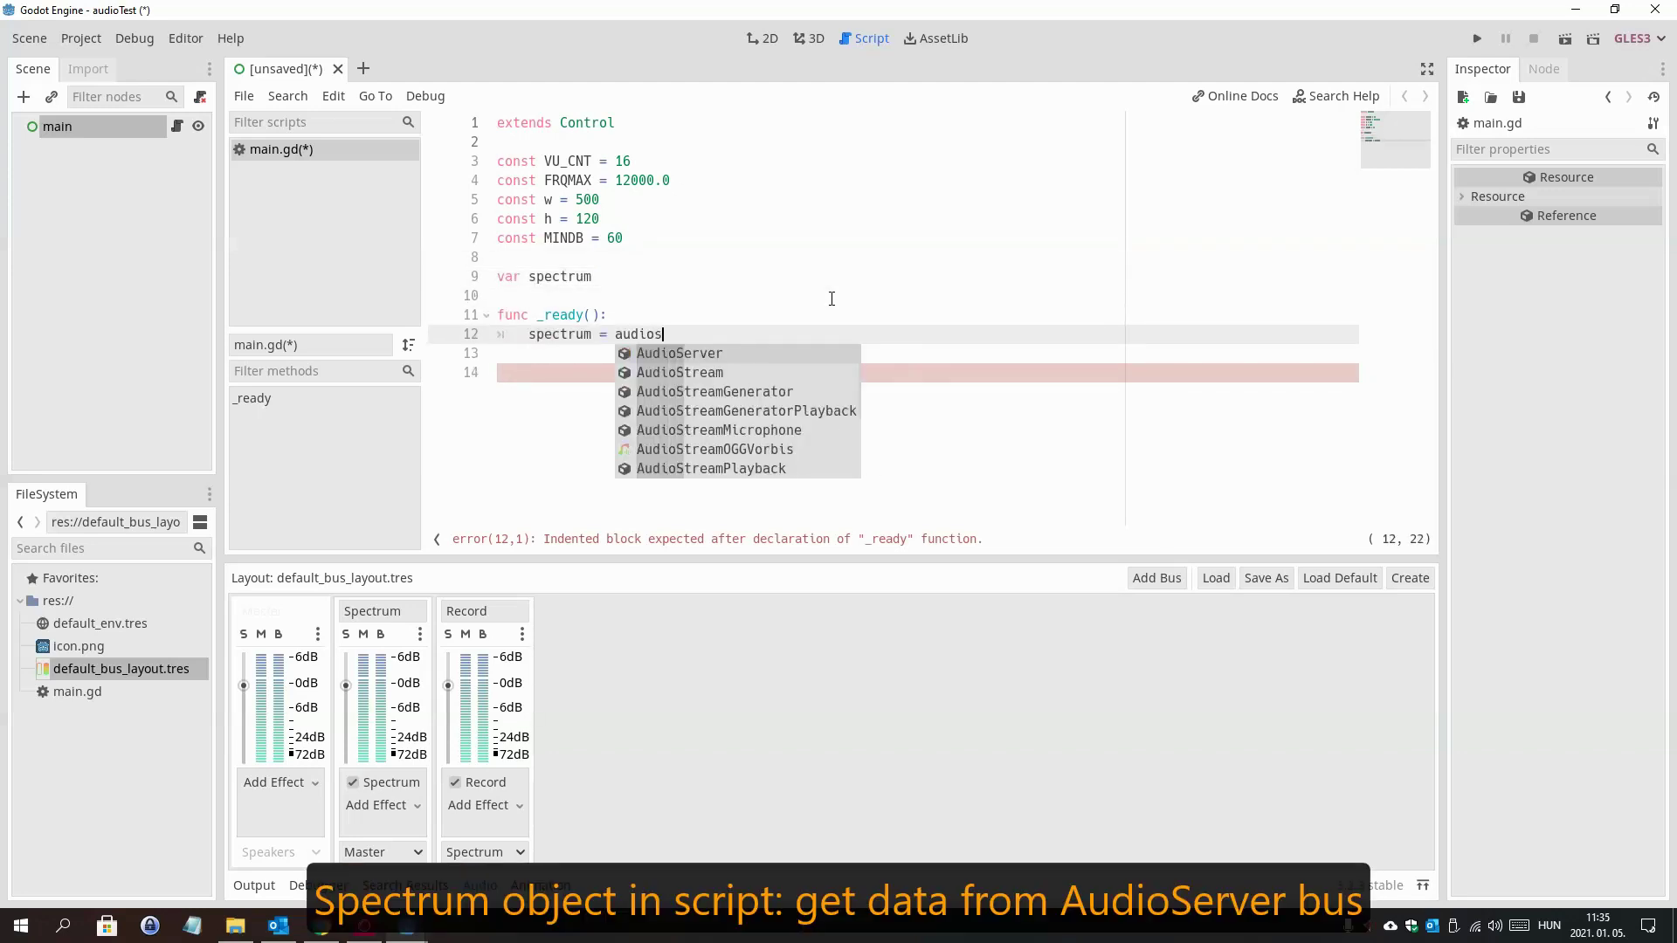
key(Return)
text(.get)
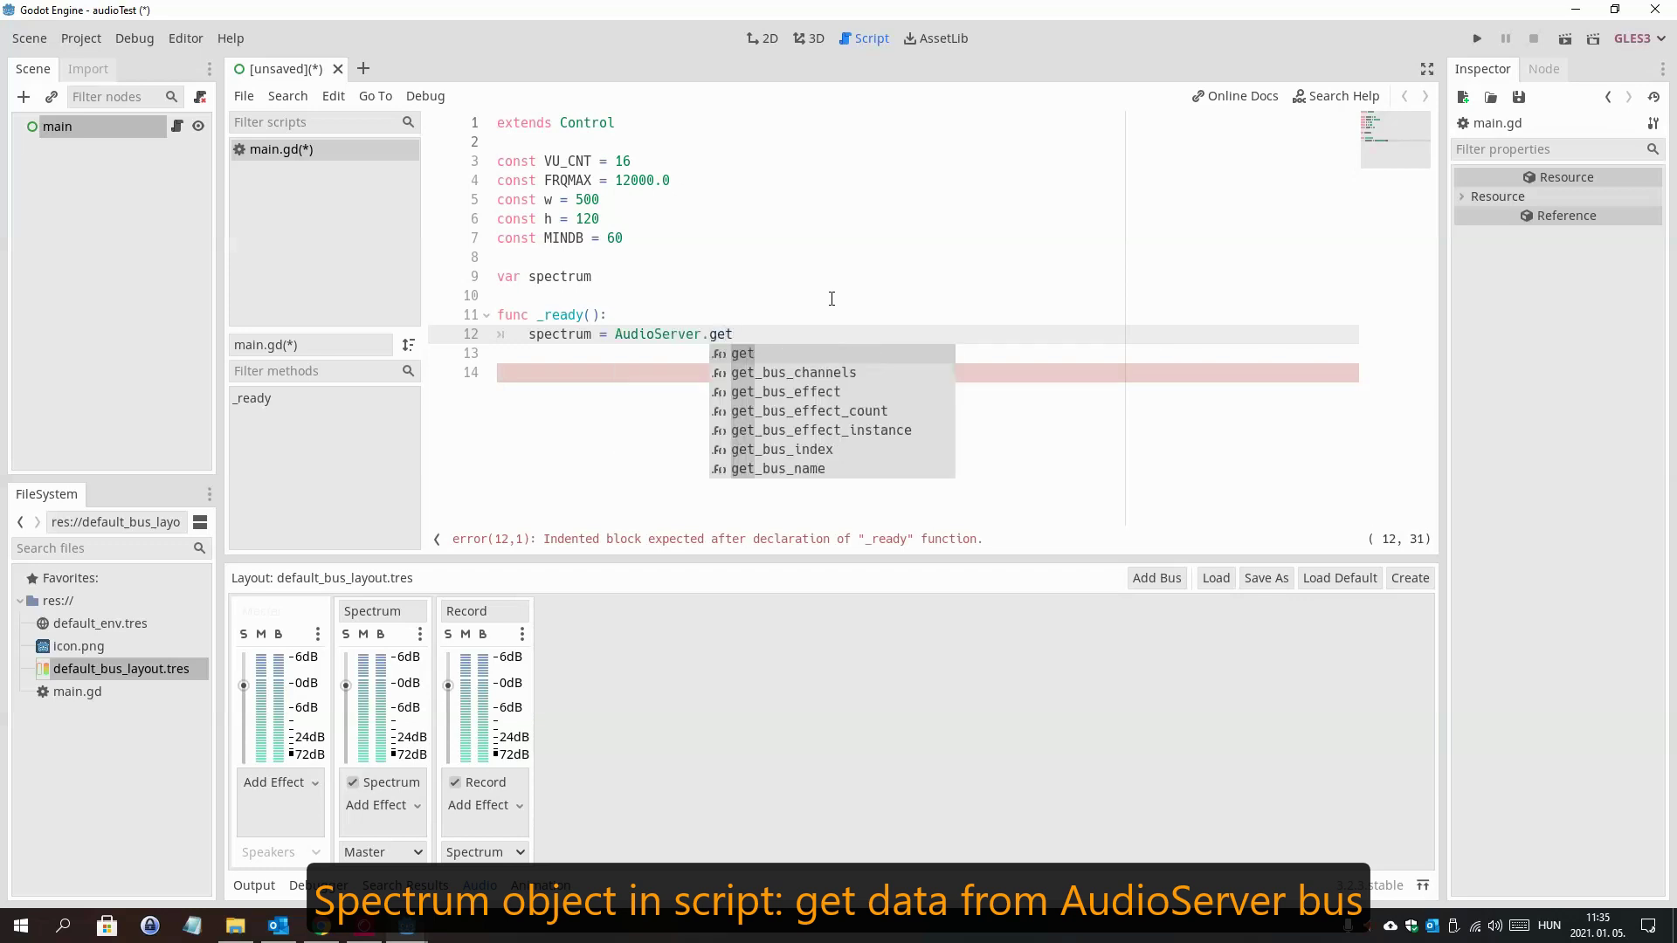
key(Down)
key(Down)
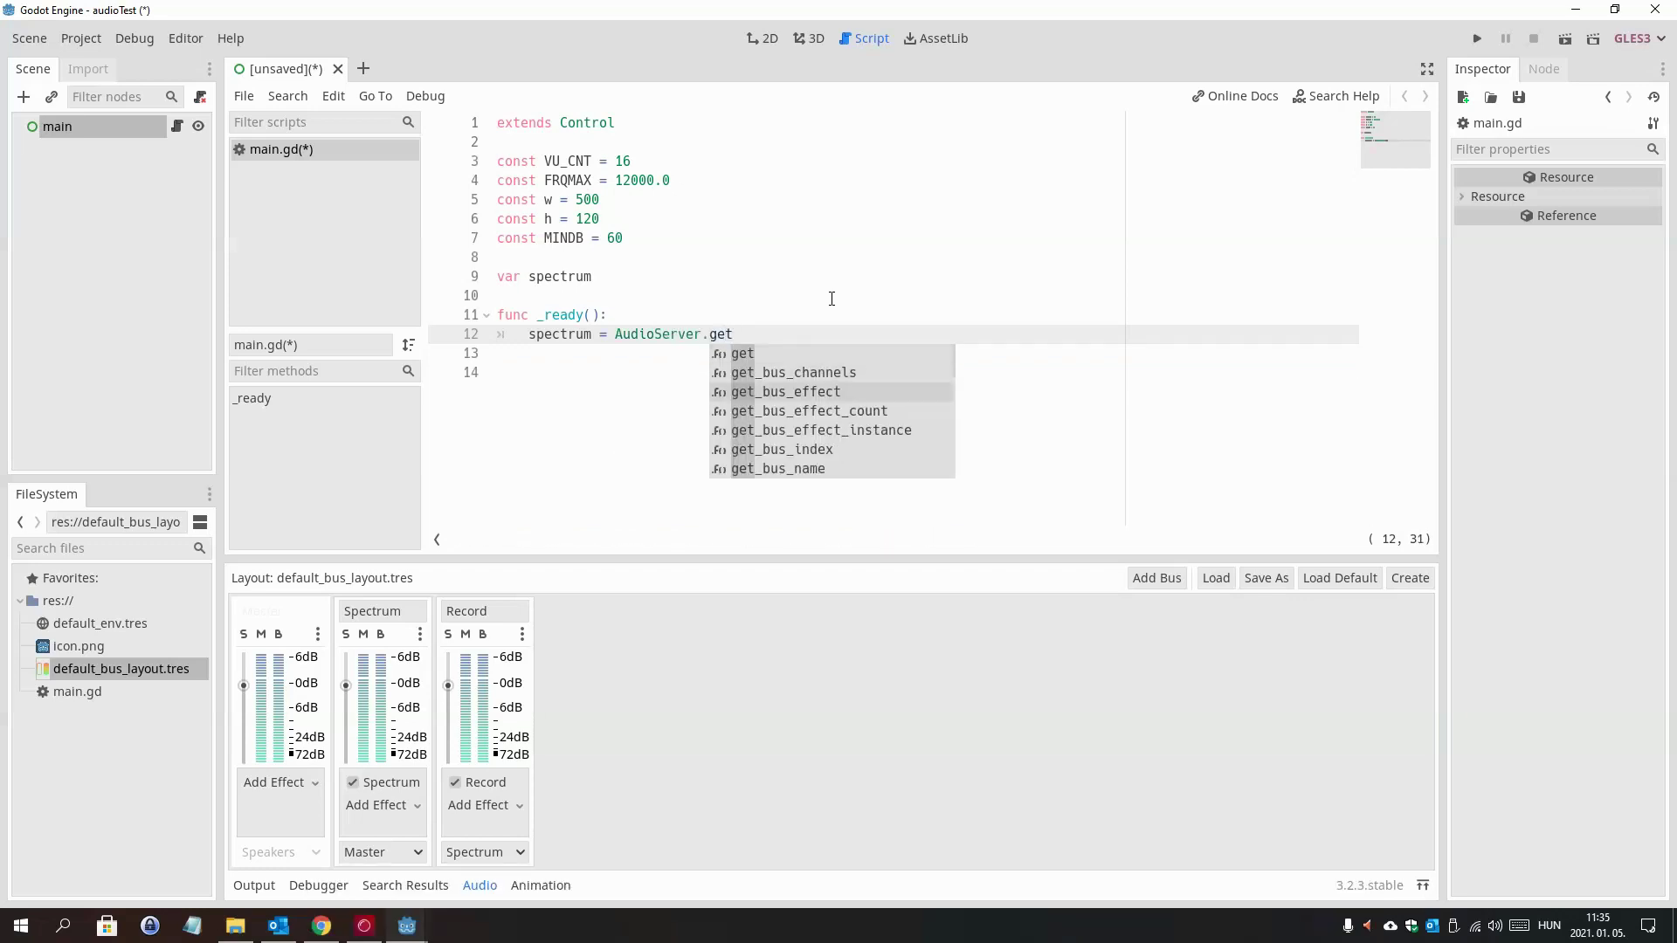
key(Down)
key(Down)
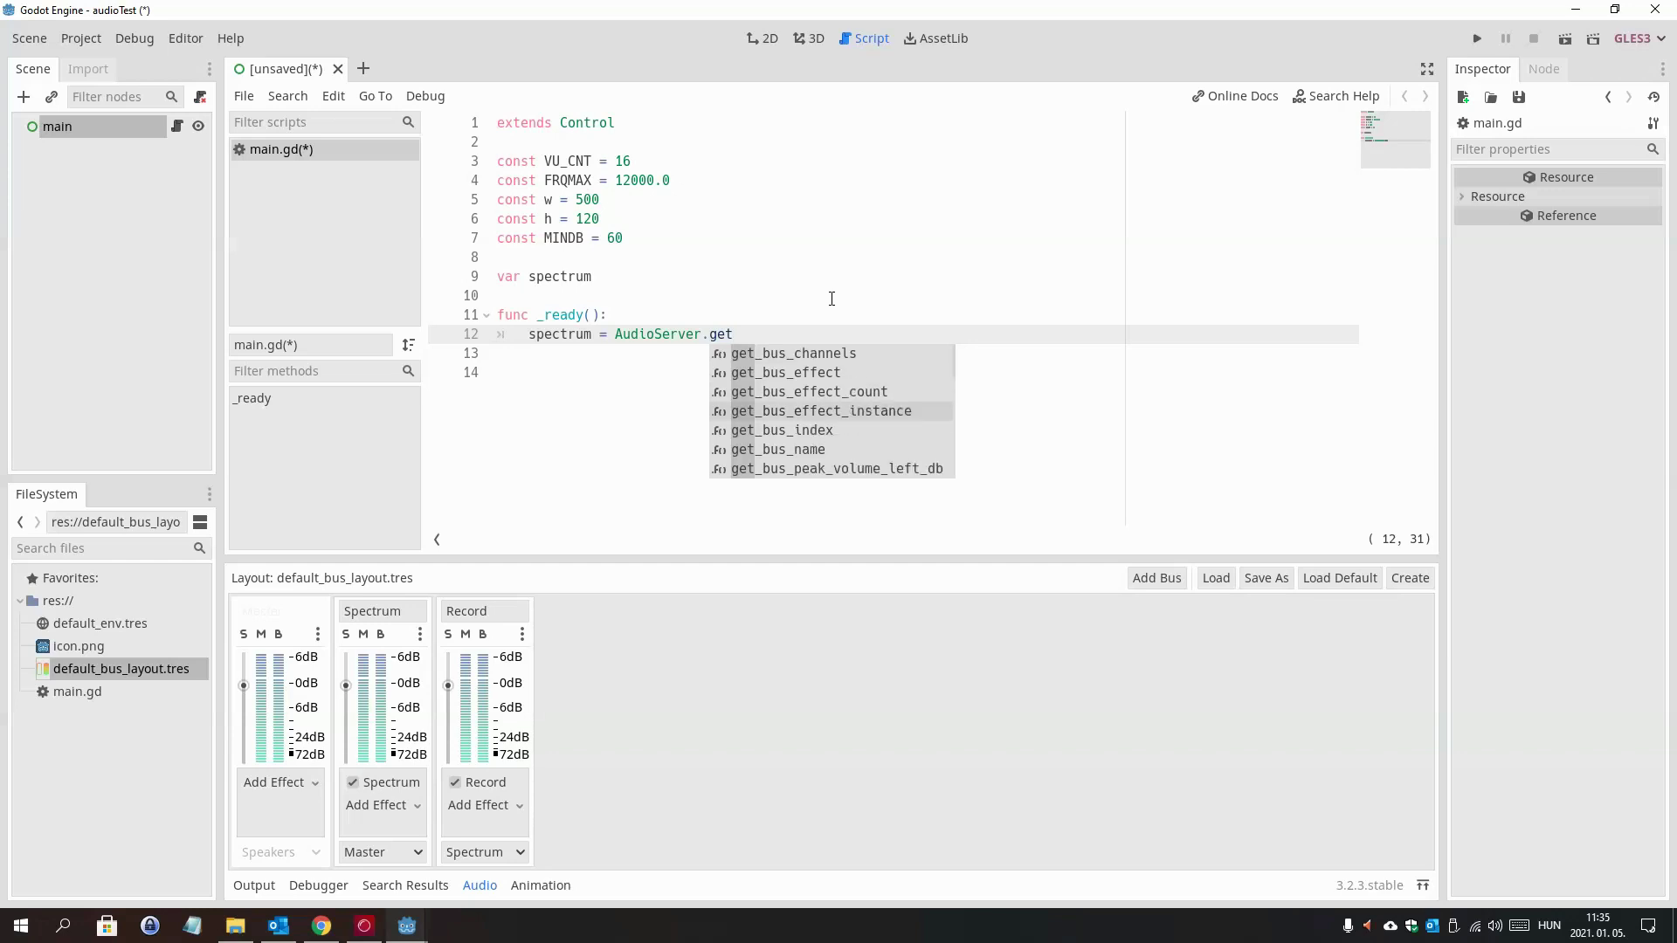
key(Return)
text(1)
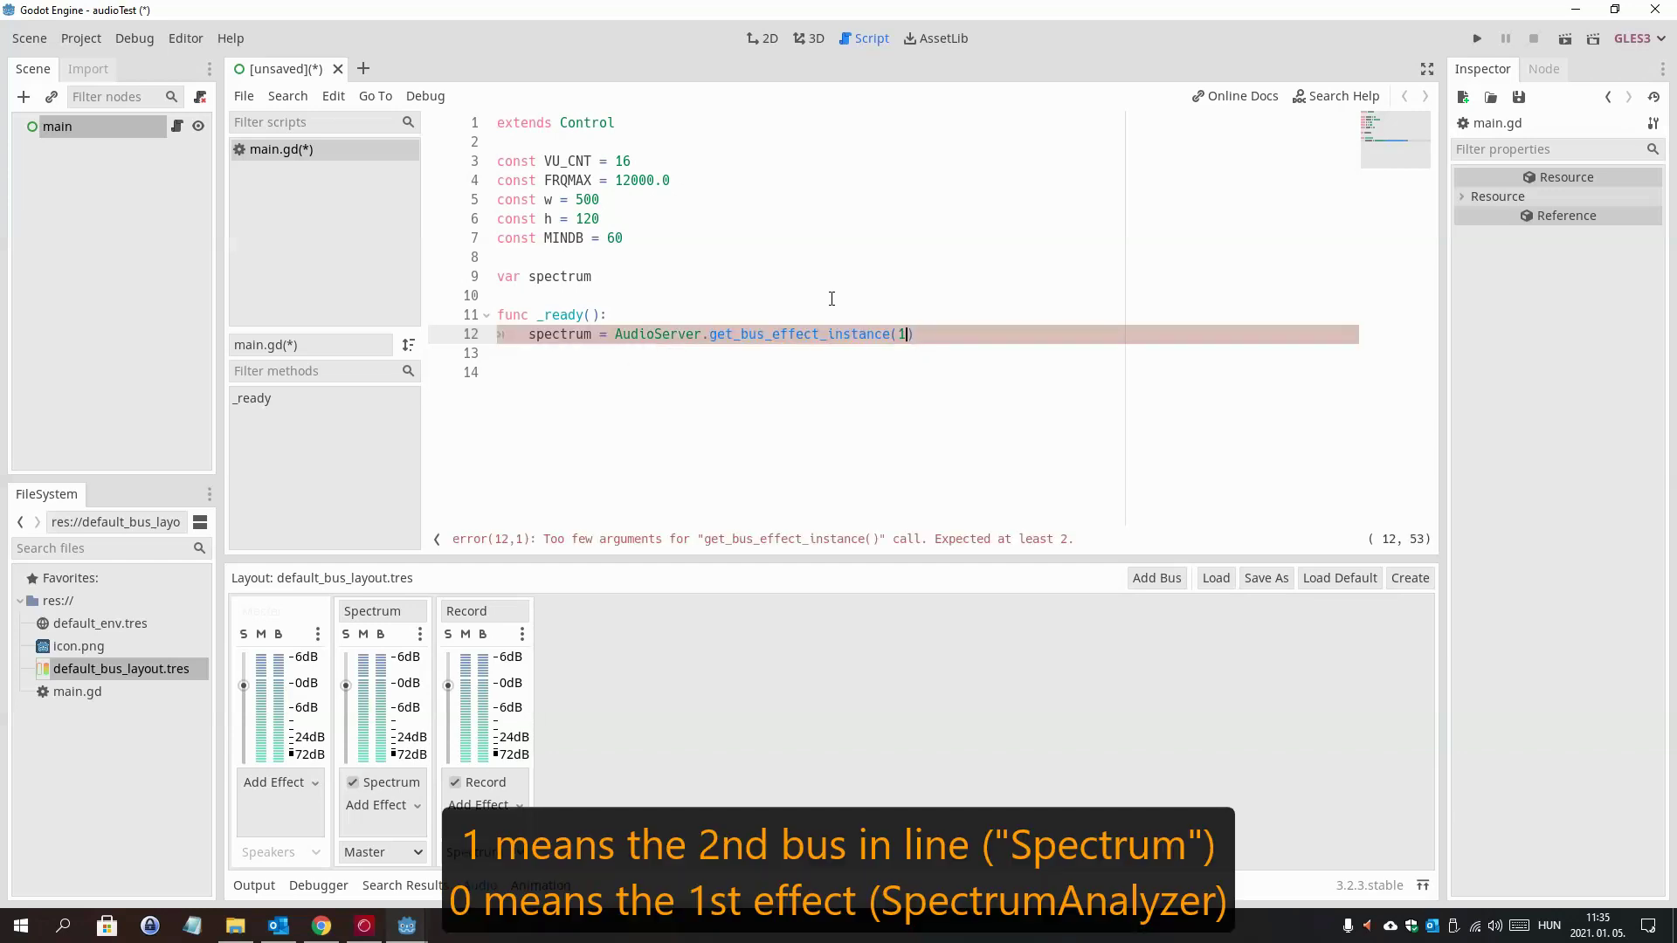
text(,0))
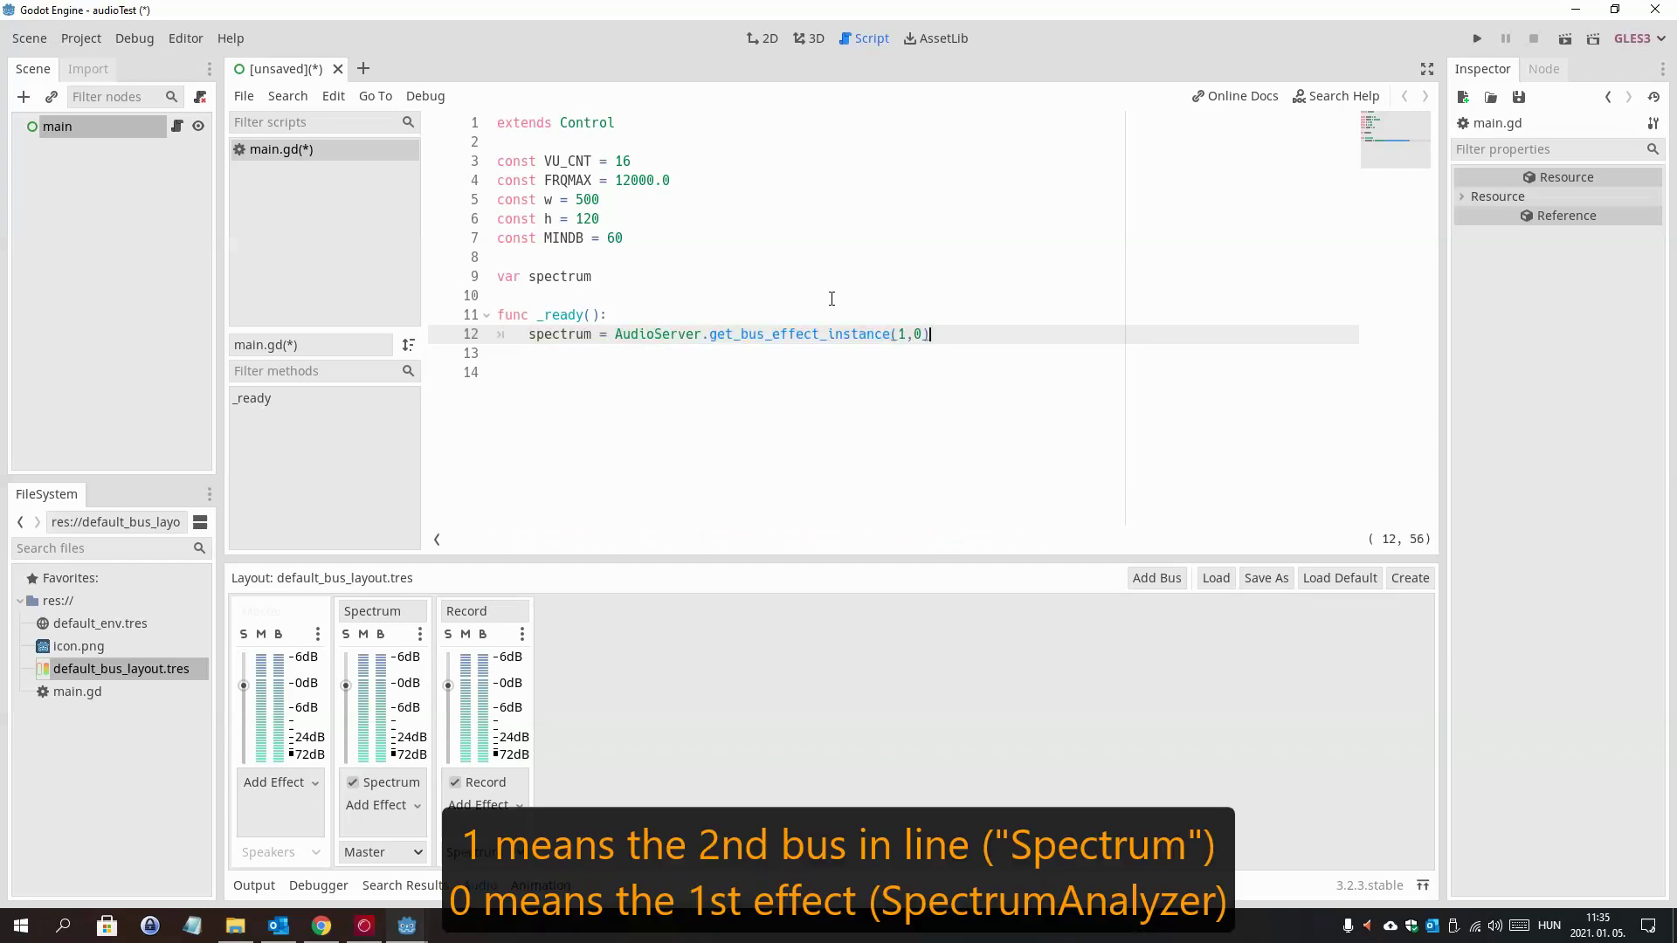
key(Return)
key(BackSpace)
key(Return)
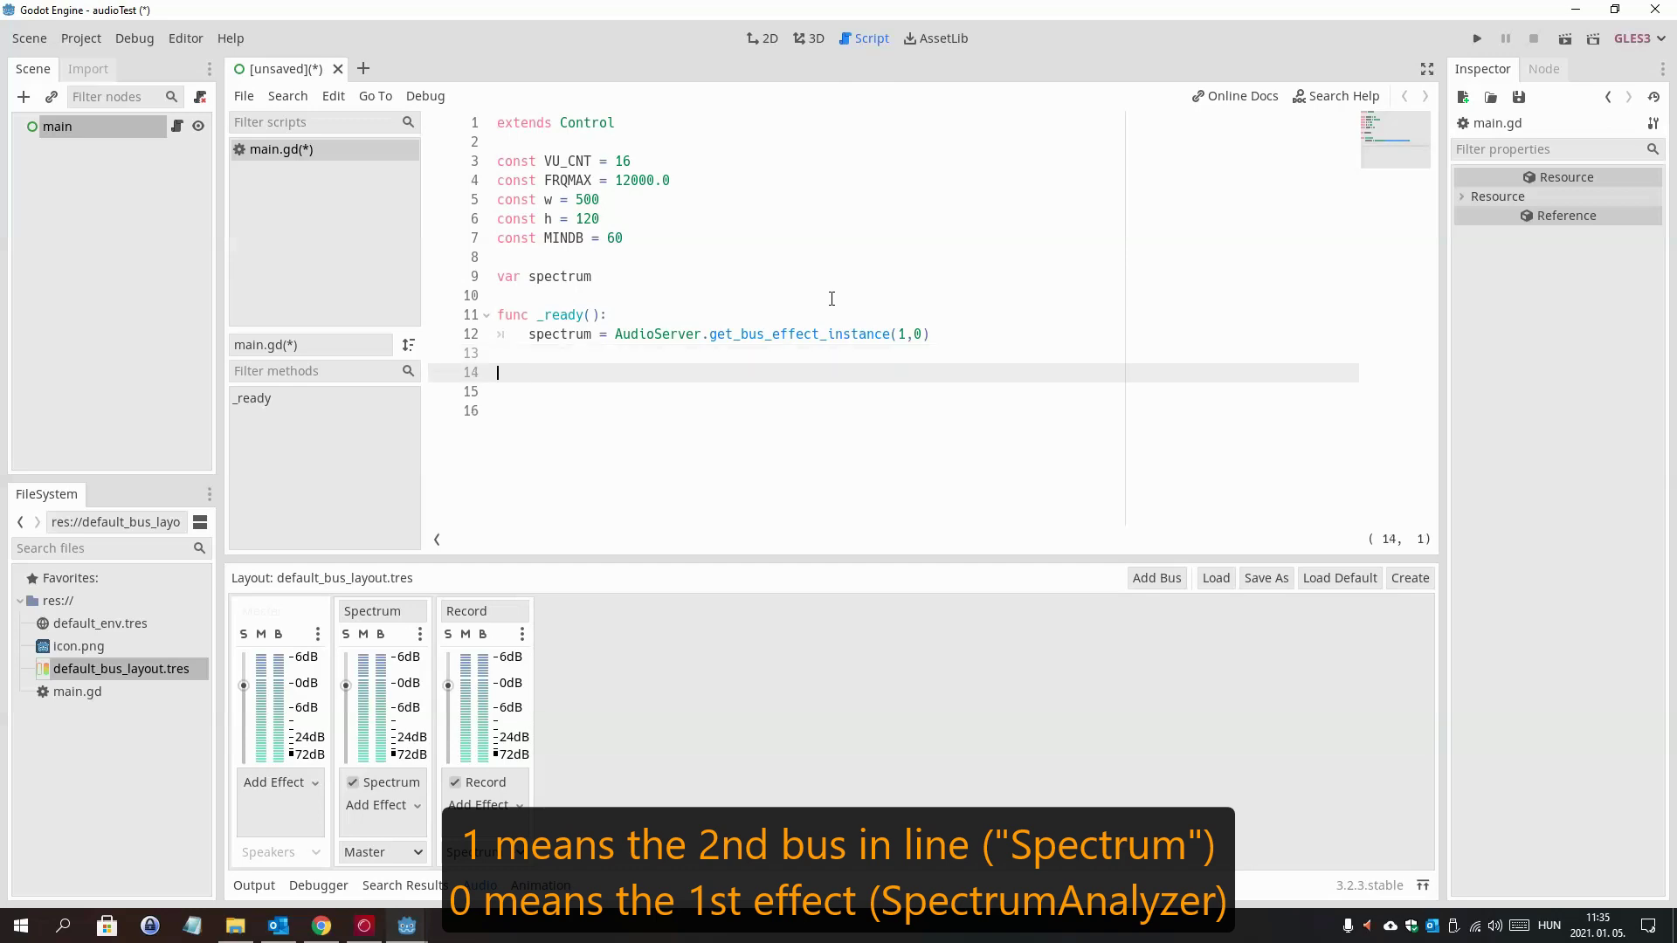
- Add a Timer under main with Autostart on and 0.1 s wait time, then connect its timeout signal
click(24, 97)
text(time)
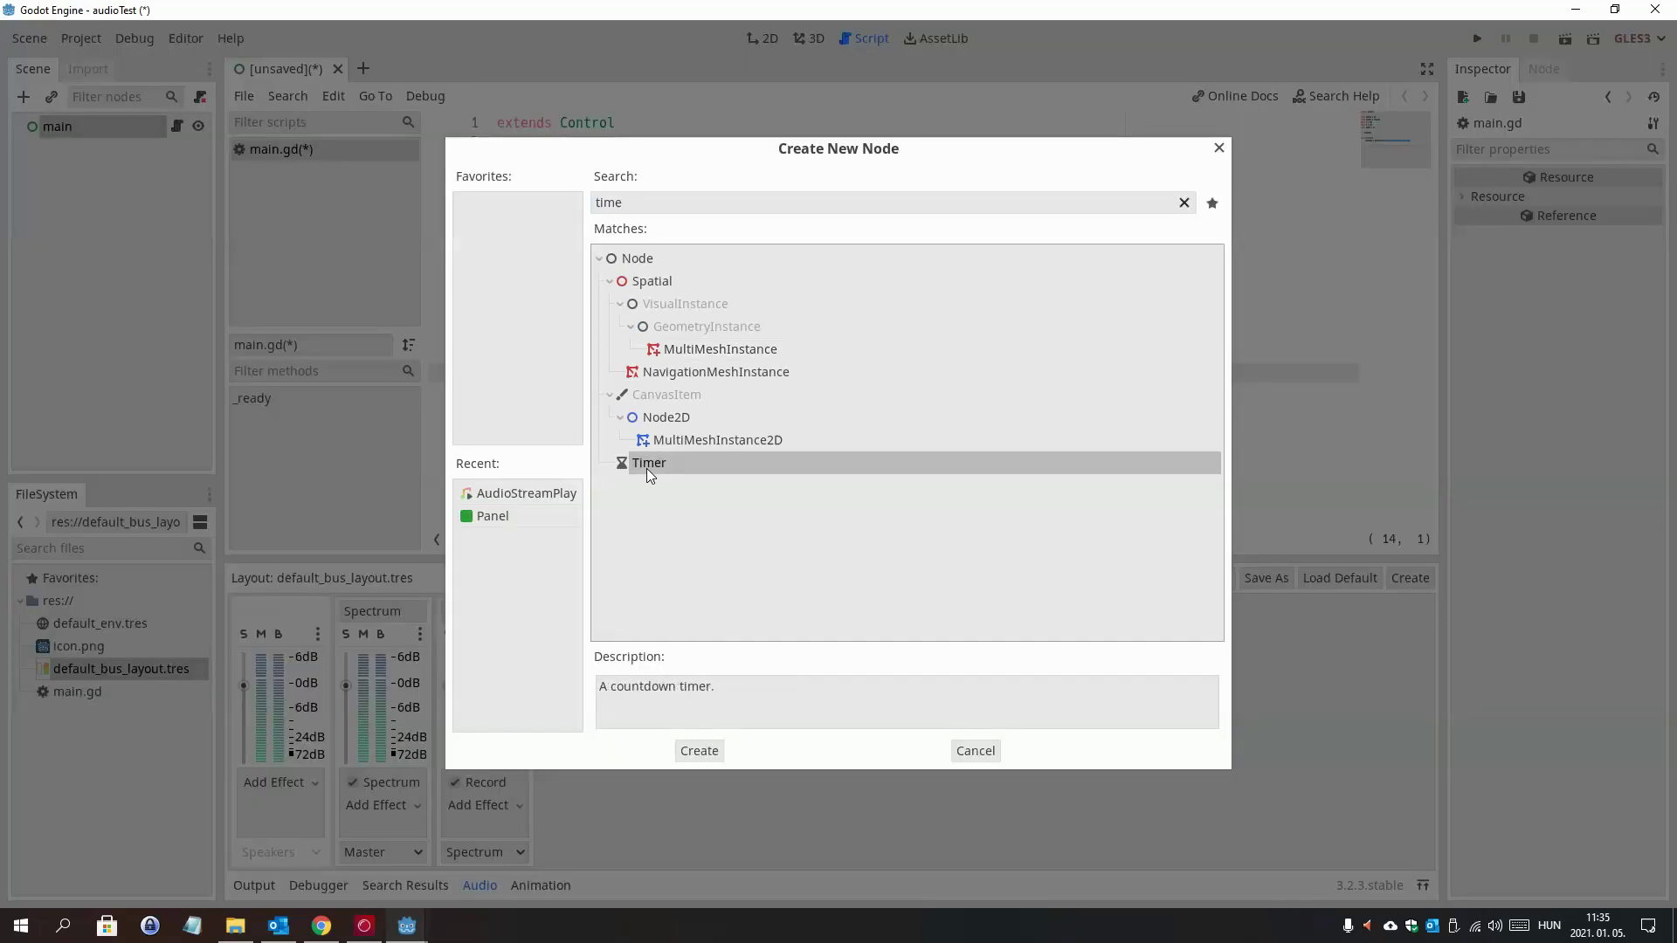
click(714, 750)
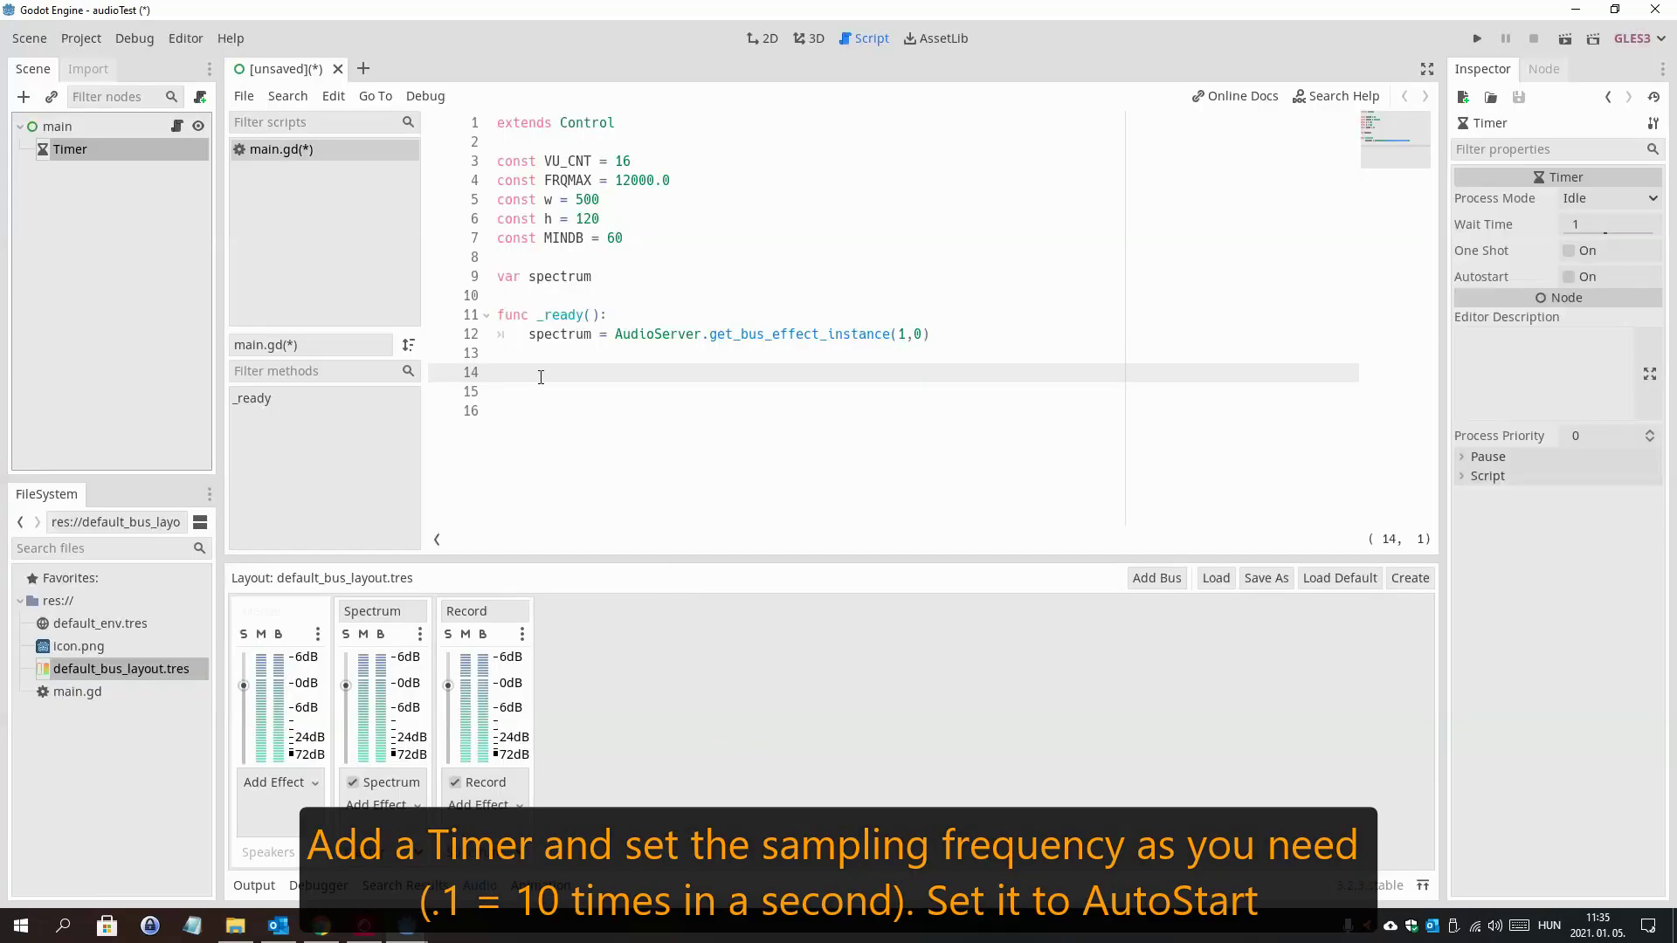
click(1589, 277)
click(1581, 227)
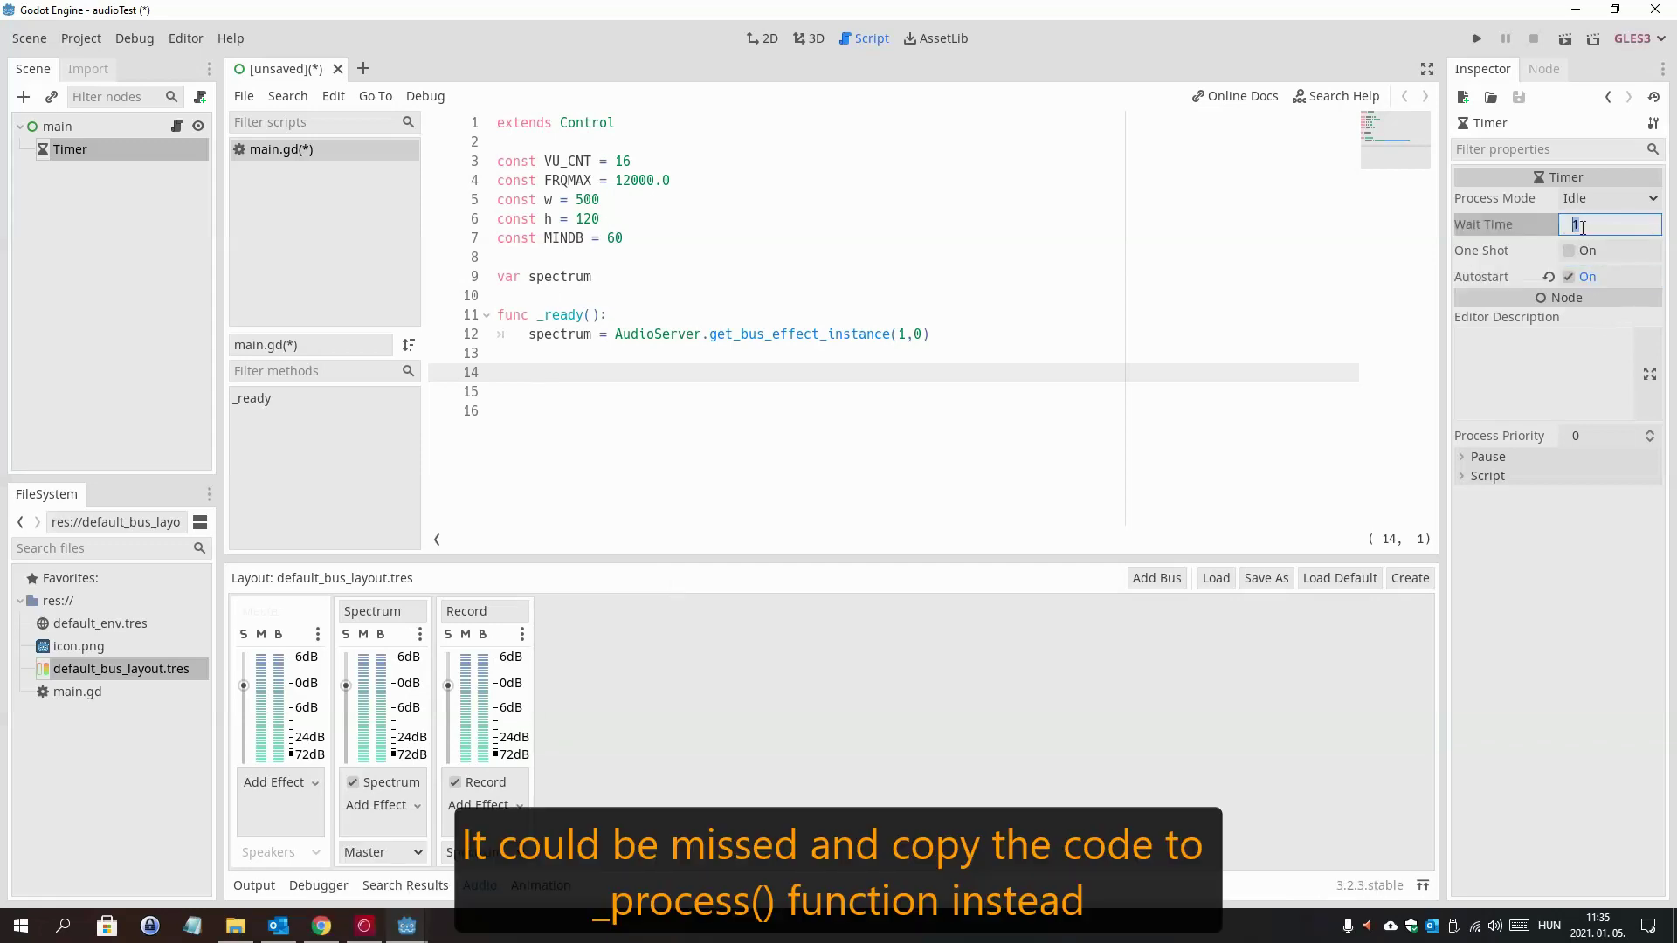
text(.)
text(1)
key(Return)
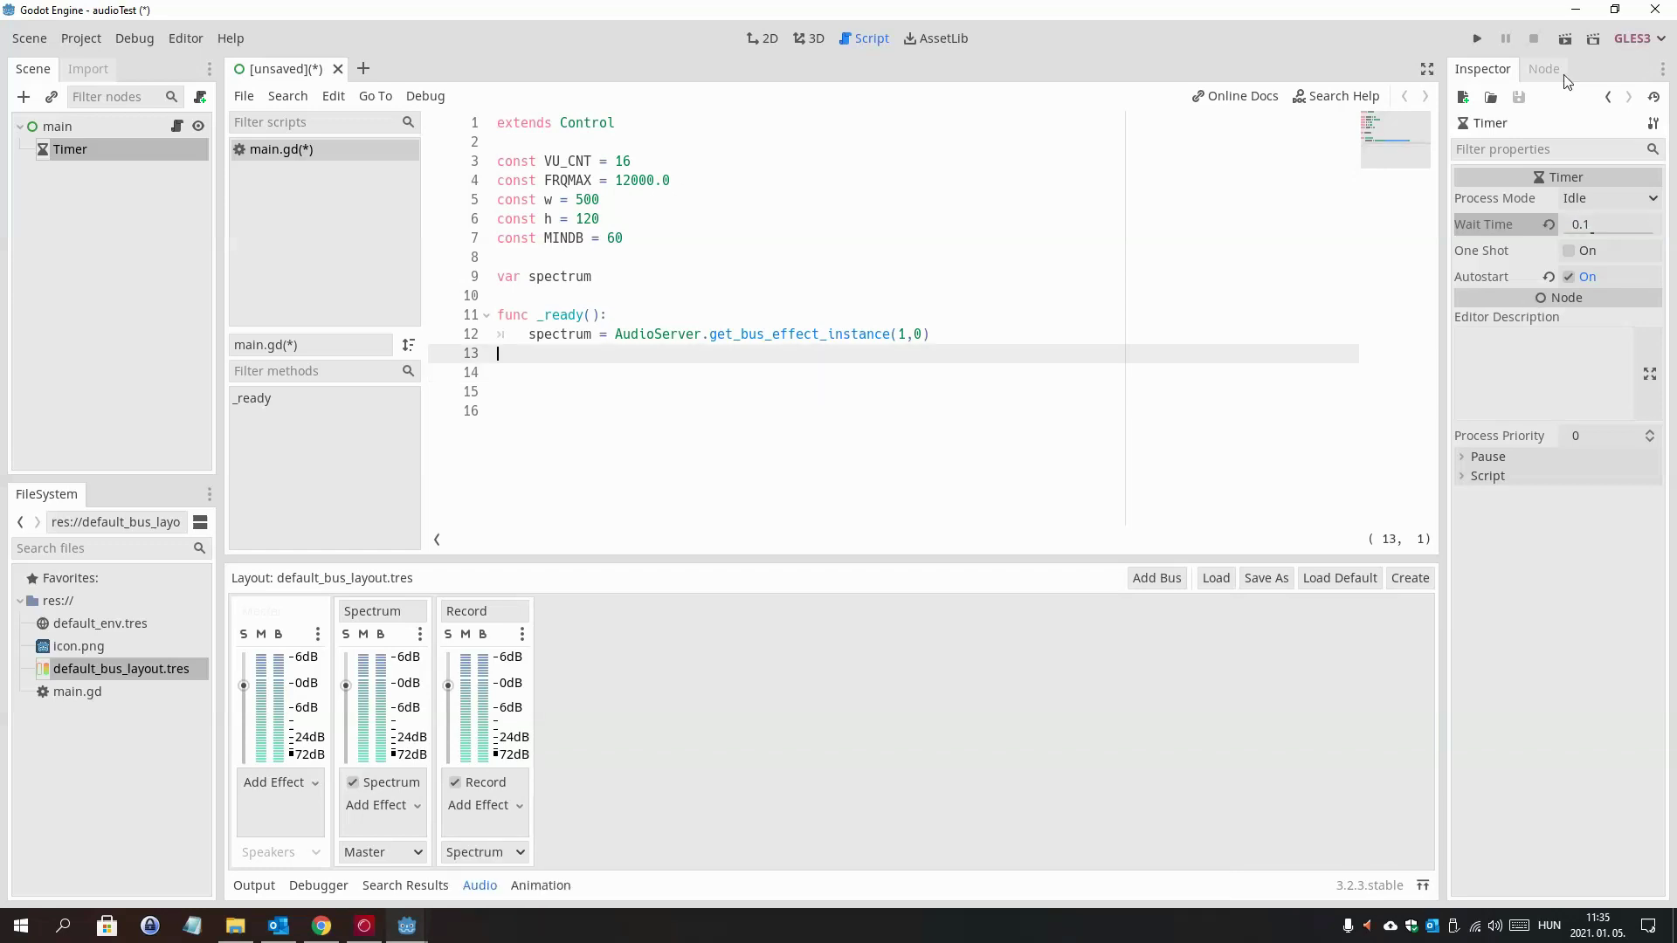
click(1556, 79)
double_click(1517, 150)
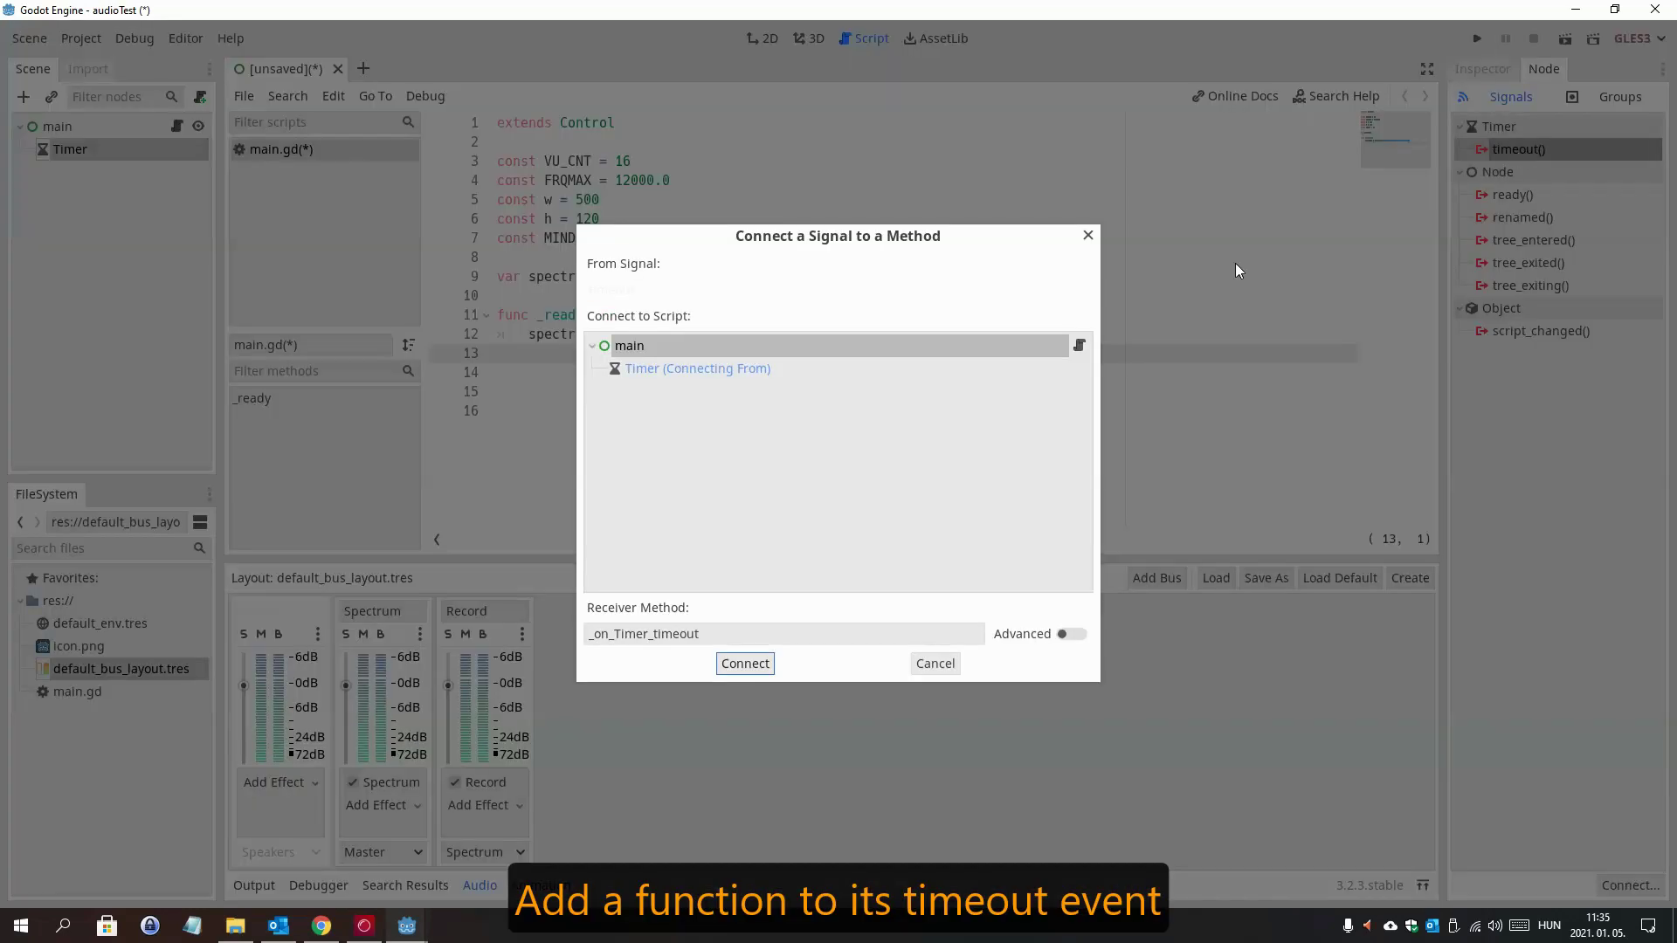
- Connect timeout to _on_Timer_timeout() and make its body call update()
click(768, 669)
click(588, 393)
key(Delete)
key(Delete)
key(Delete)
key(BackSpace)
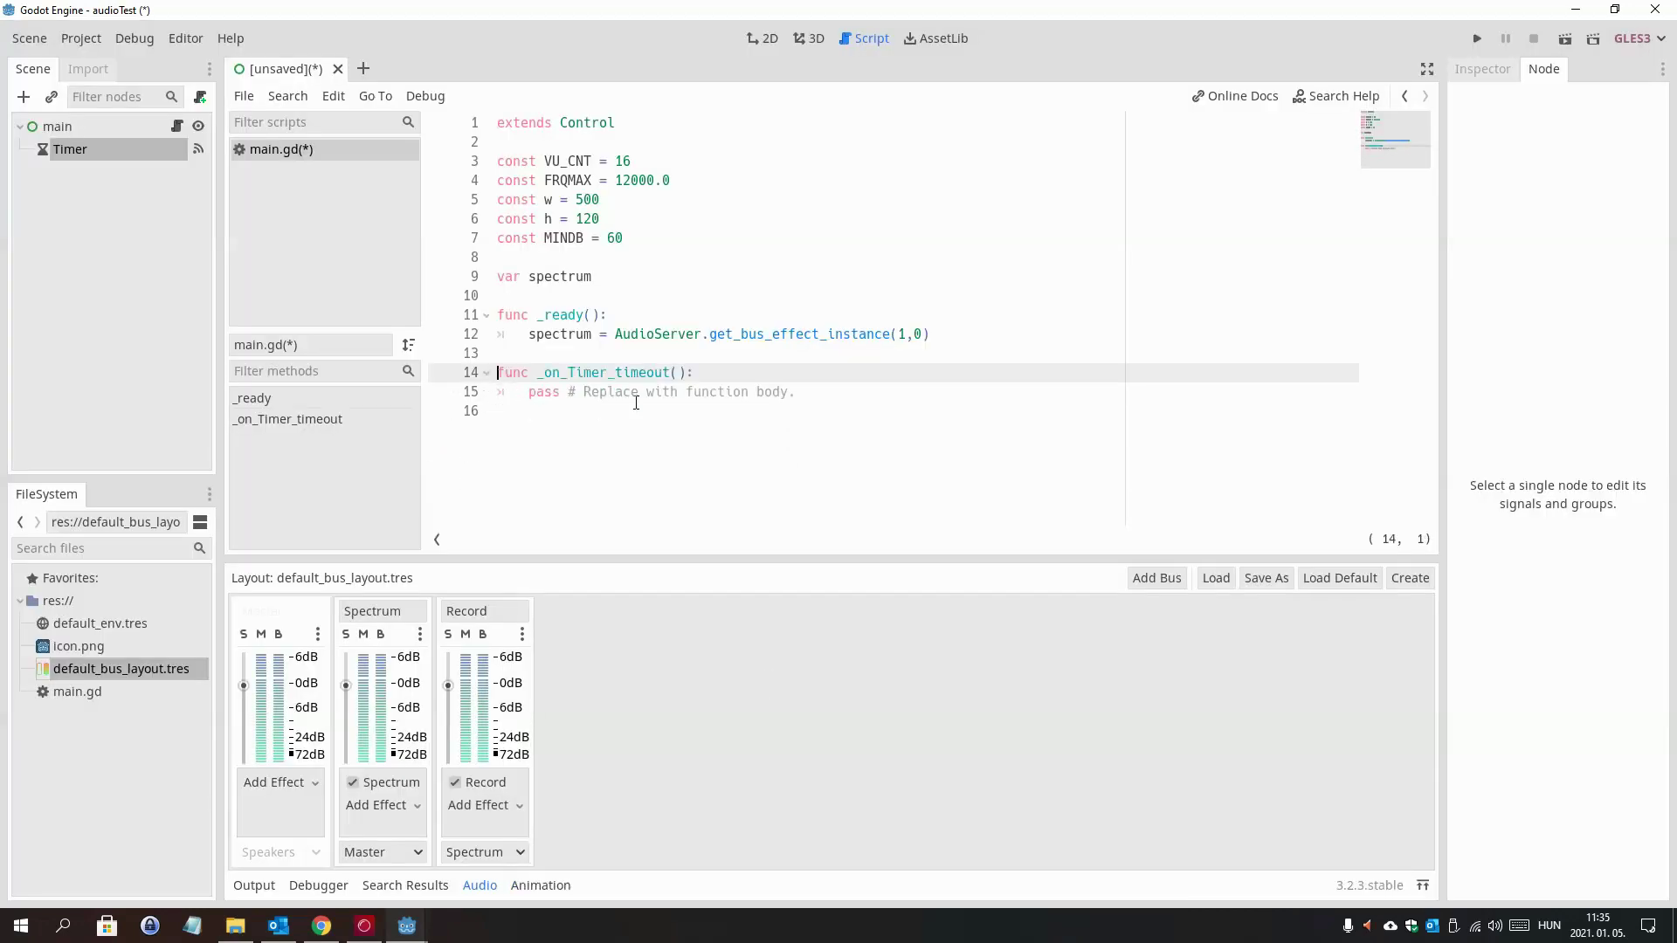
key(Down)
key(End)
key(shift+Home)
text(upd)
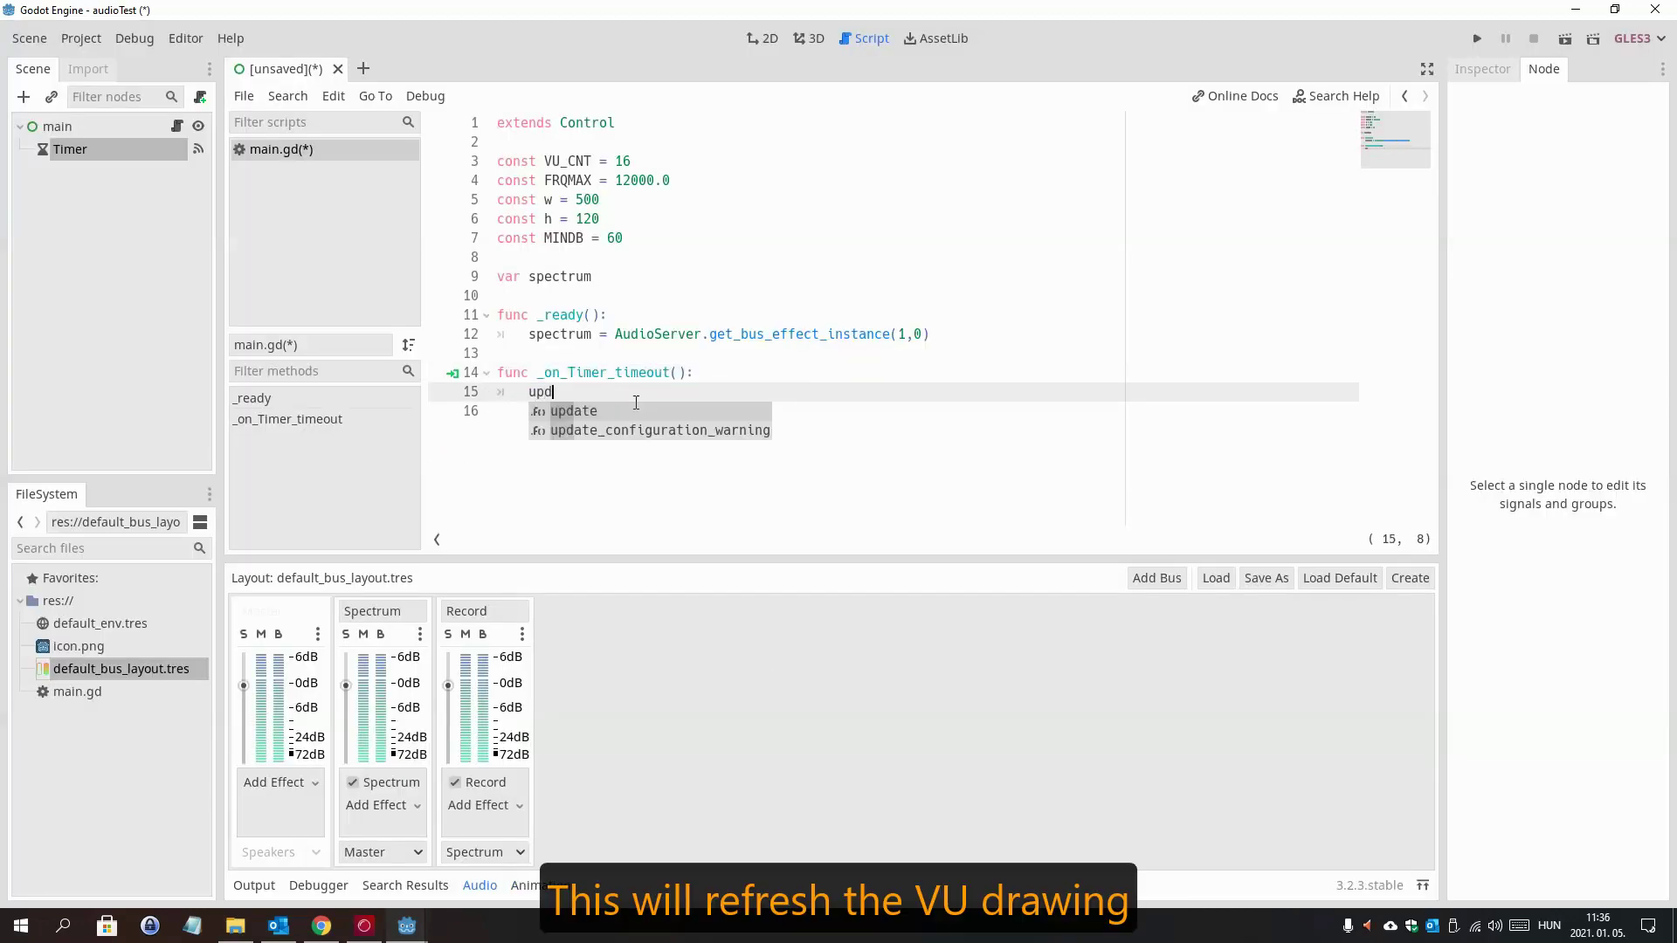
key(Return)
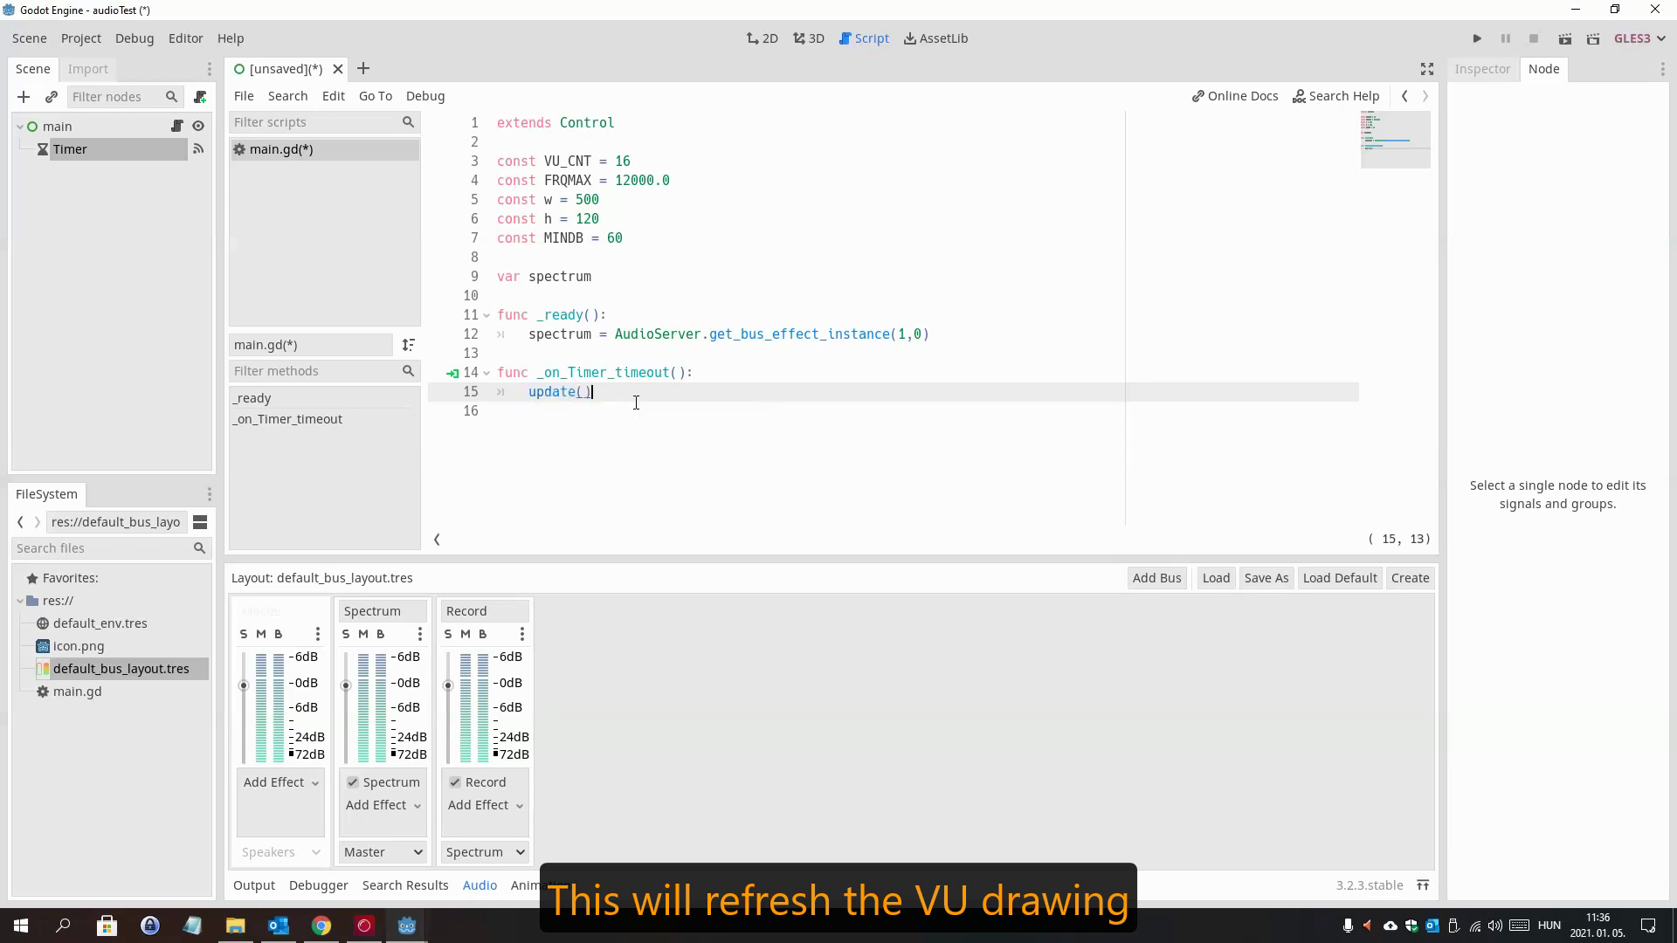
key(Return)
key(Return)
- Add a _draw() function containing pass and save the scene
text(fun)
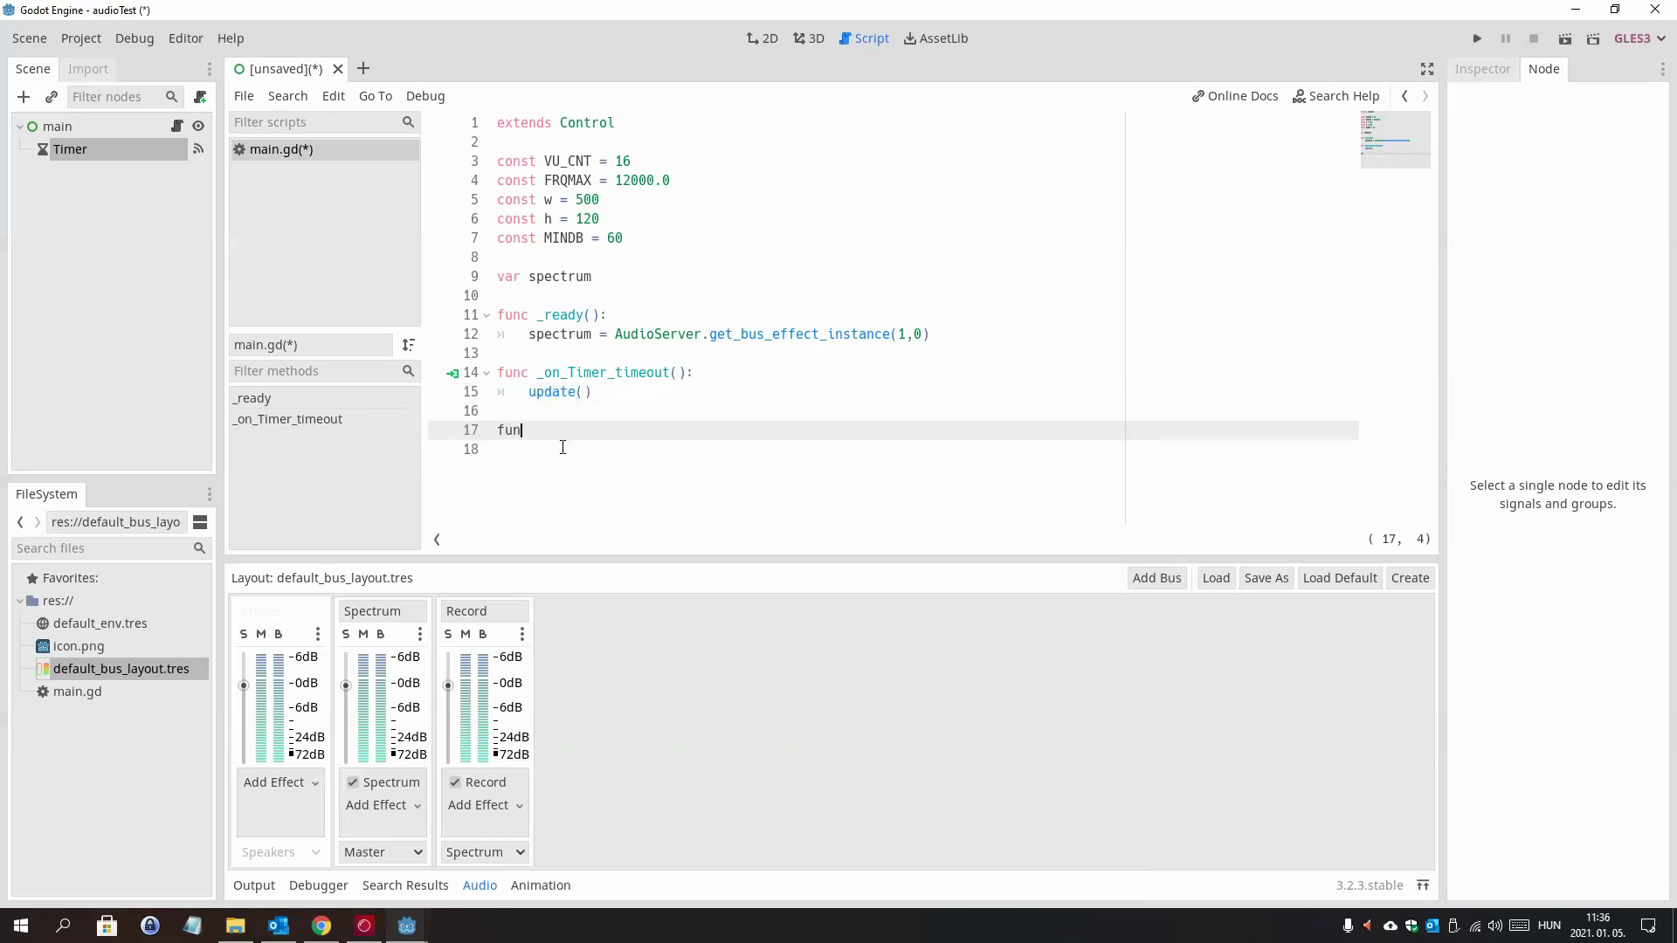
text(c _d)
text(ra)
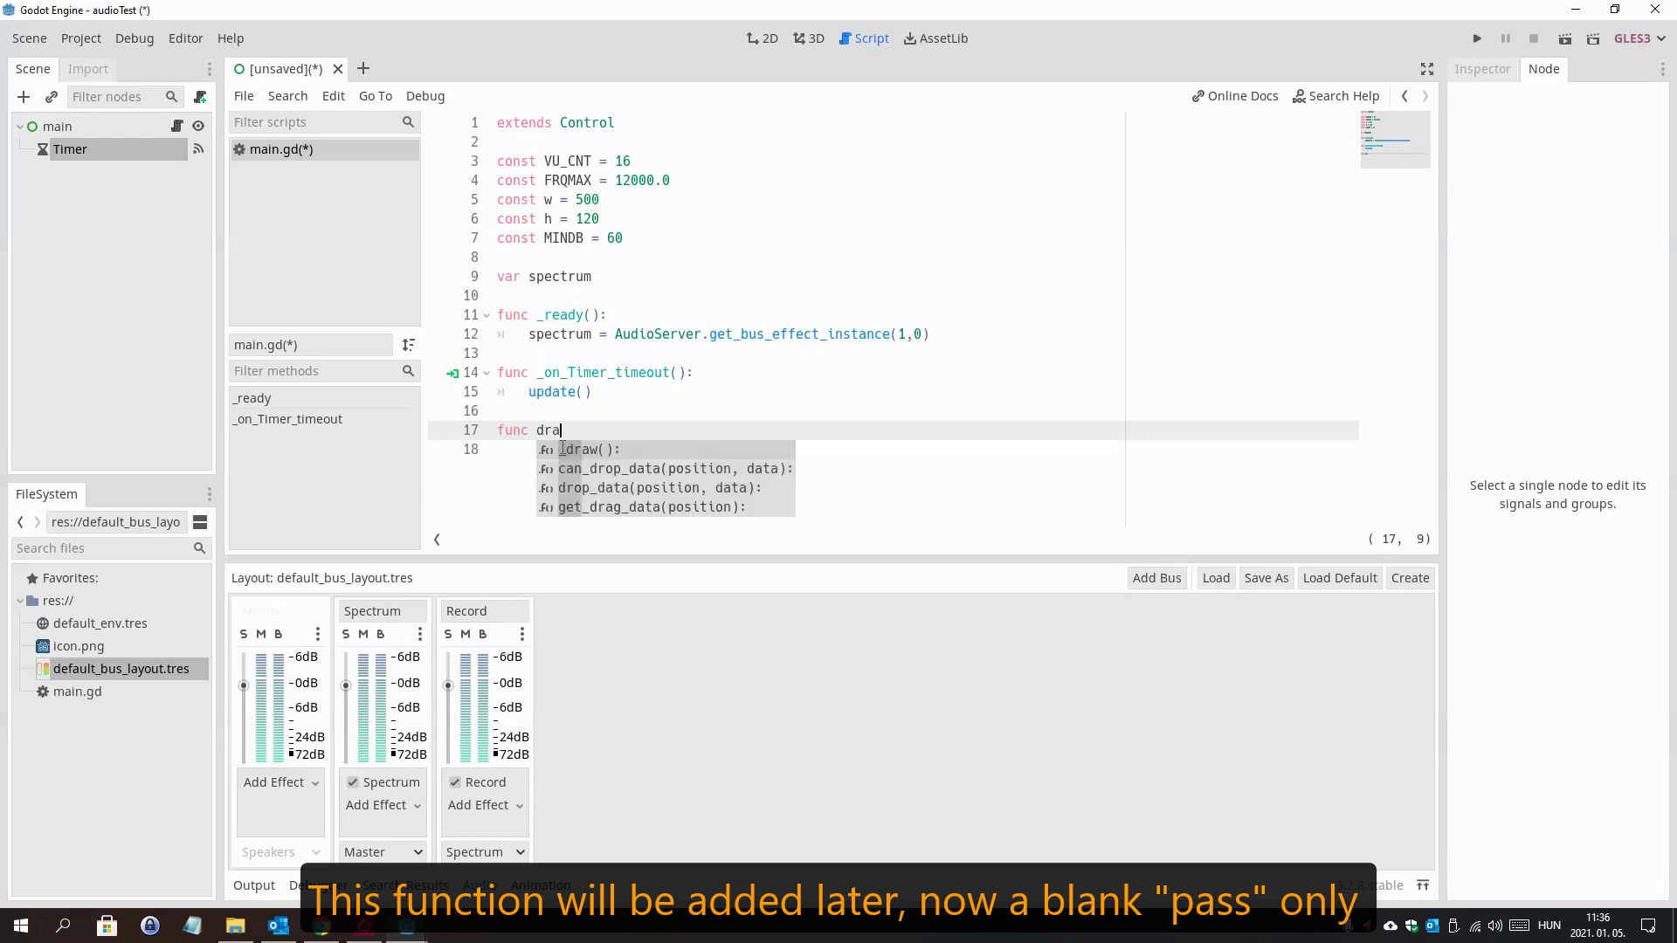
key(Return)
key(Return)
text(p)
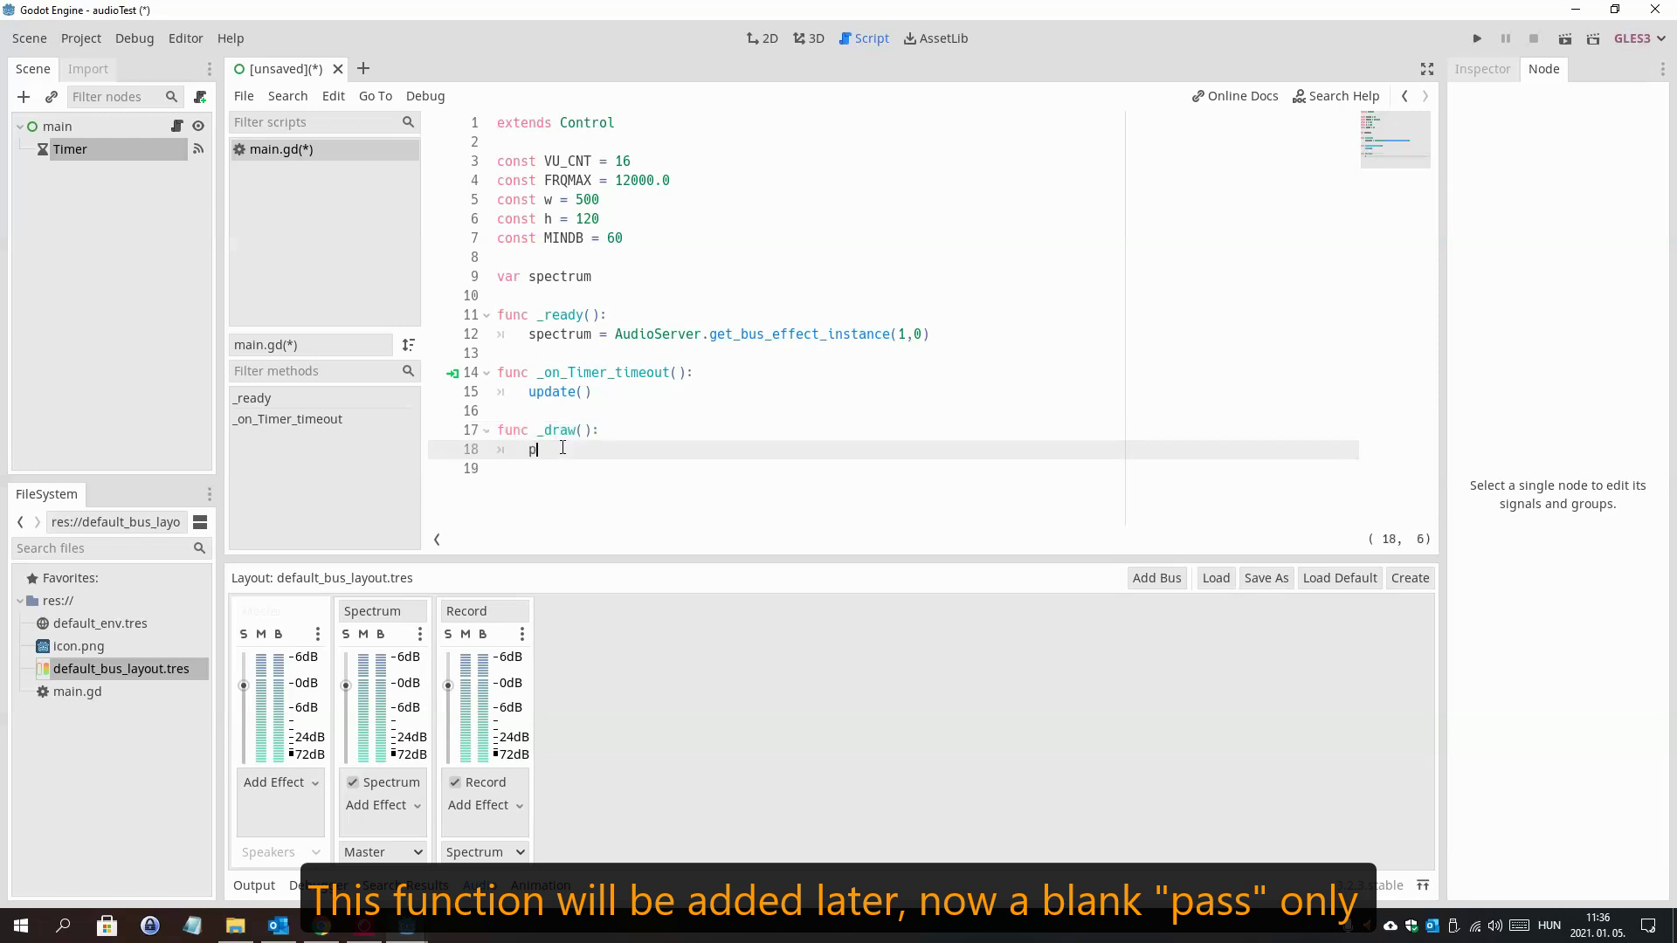
text(ass)
key(Return)
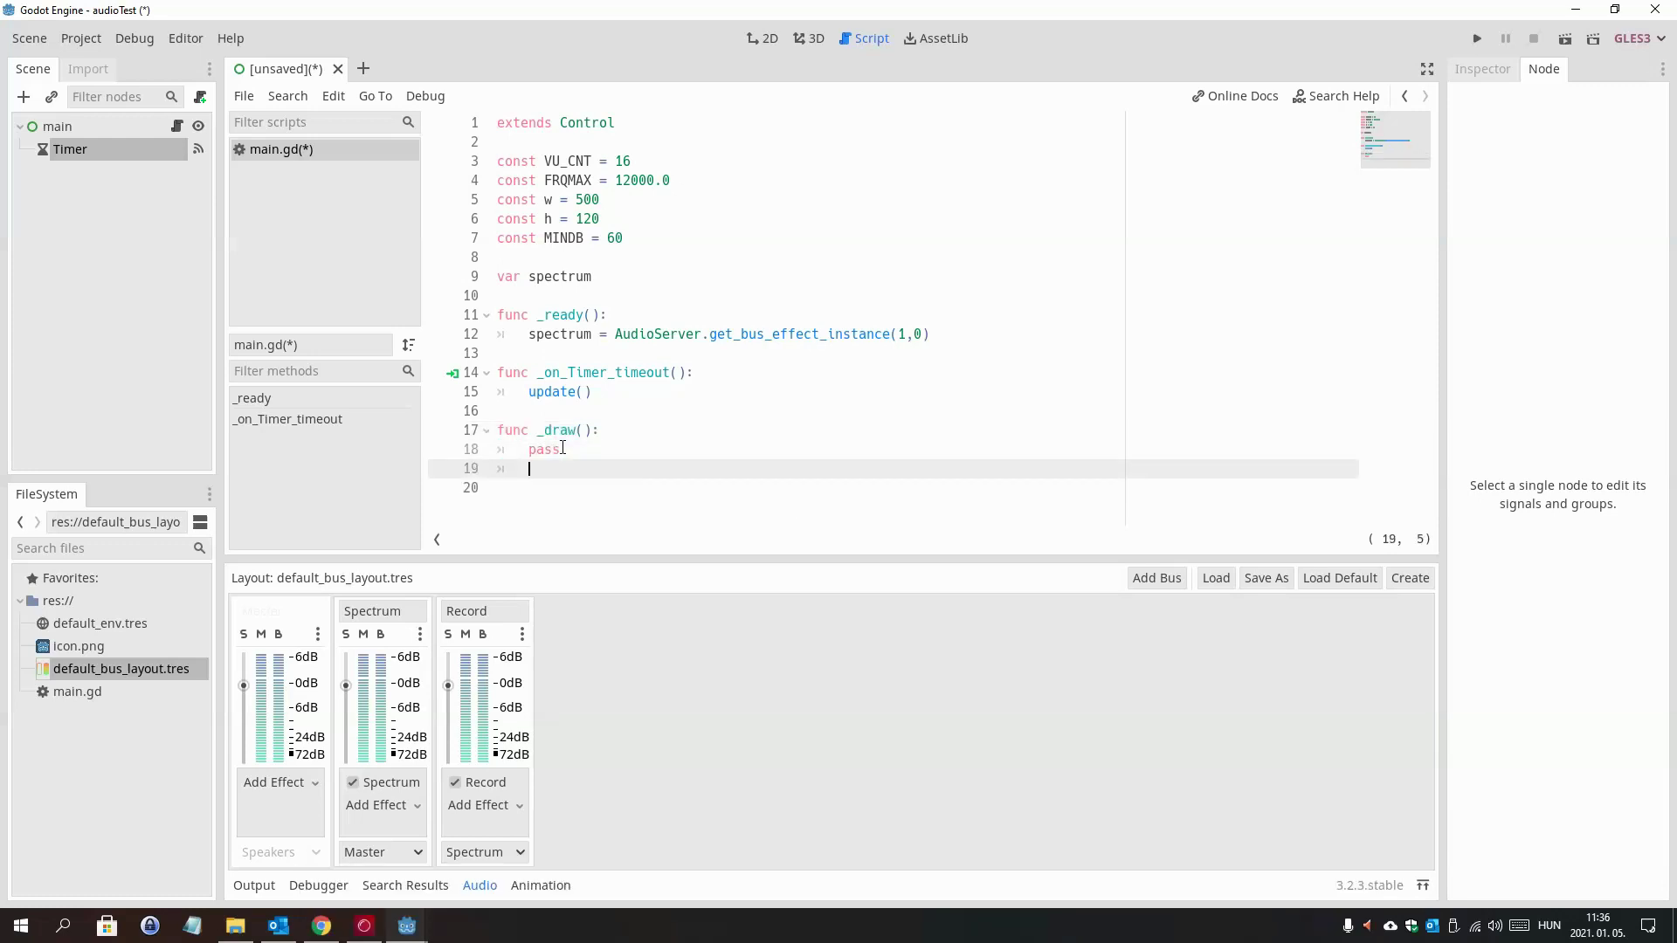
key(ctrl+s)
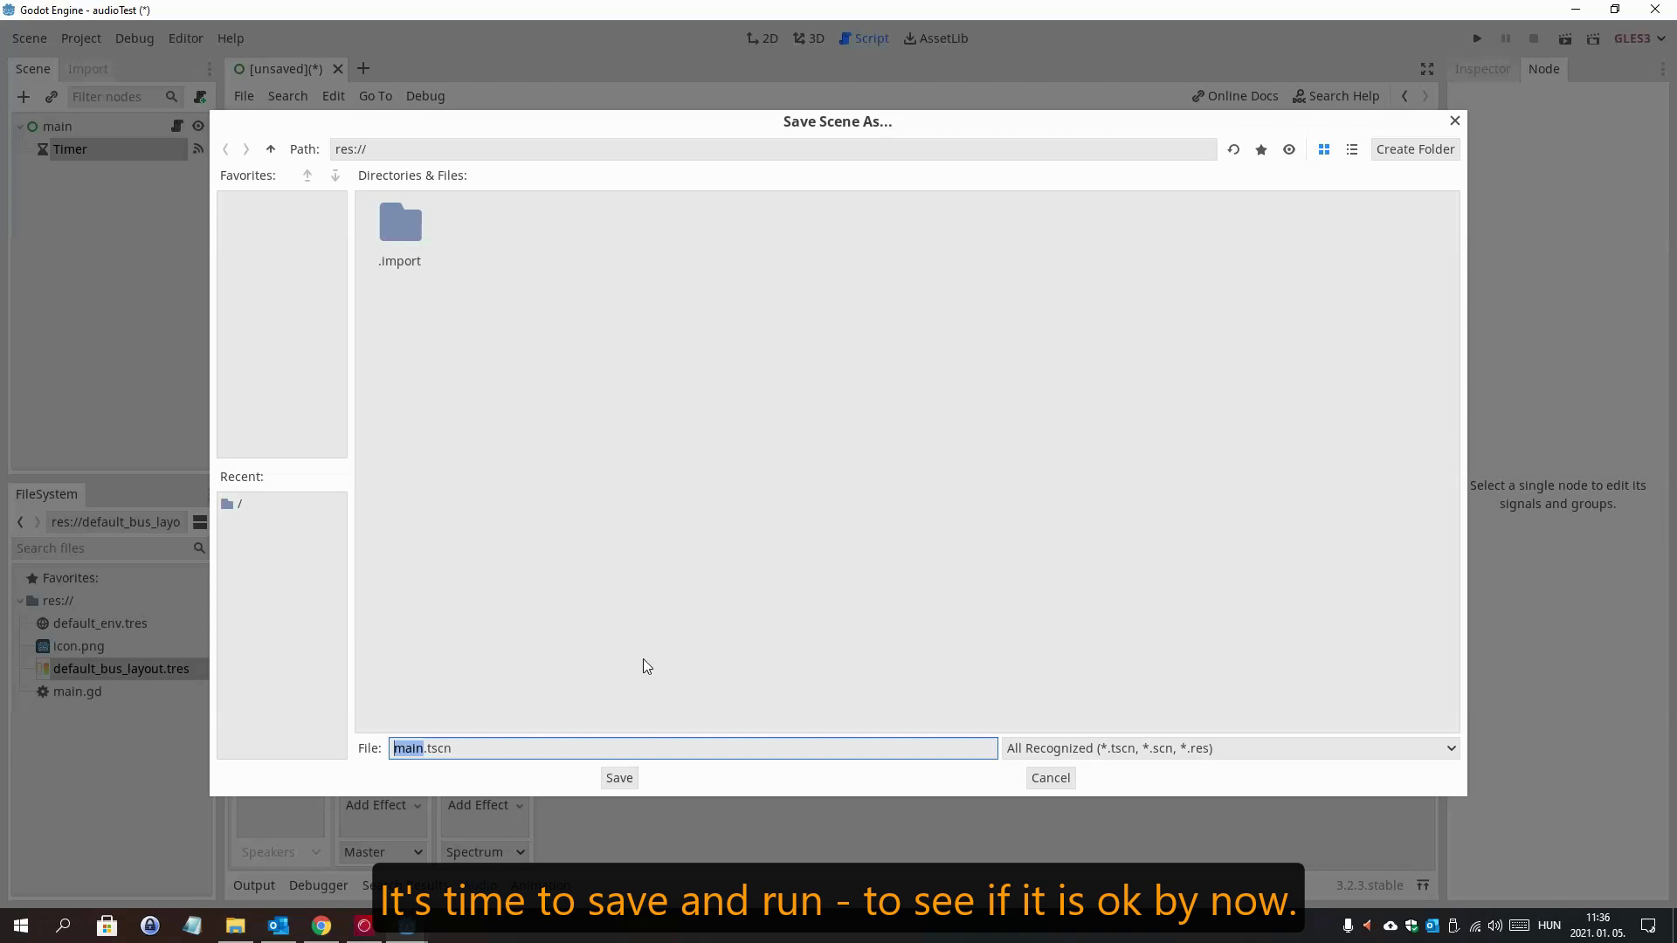
- Save the scene as main.tscn, make it the main scene, and test-run the project
click(617, 779)
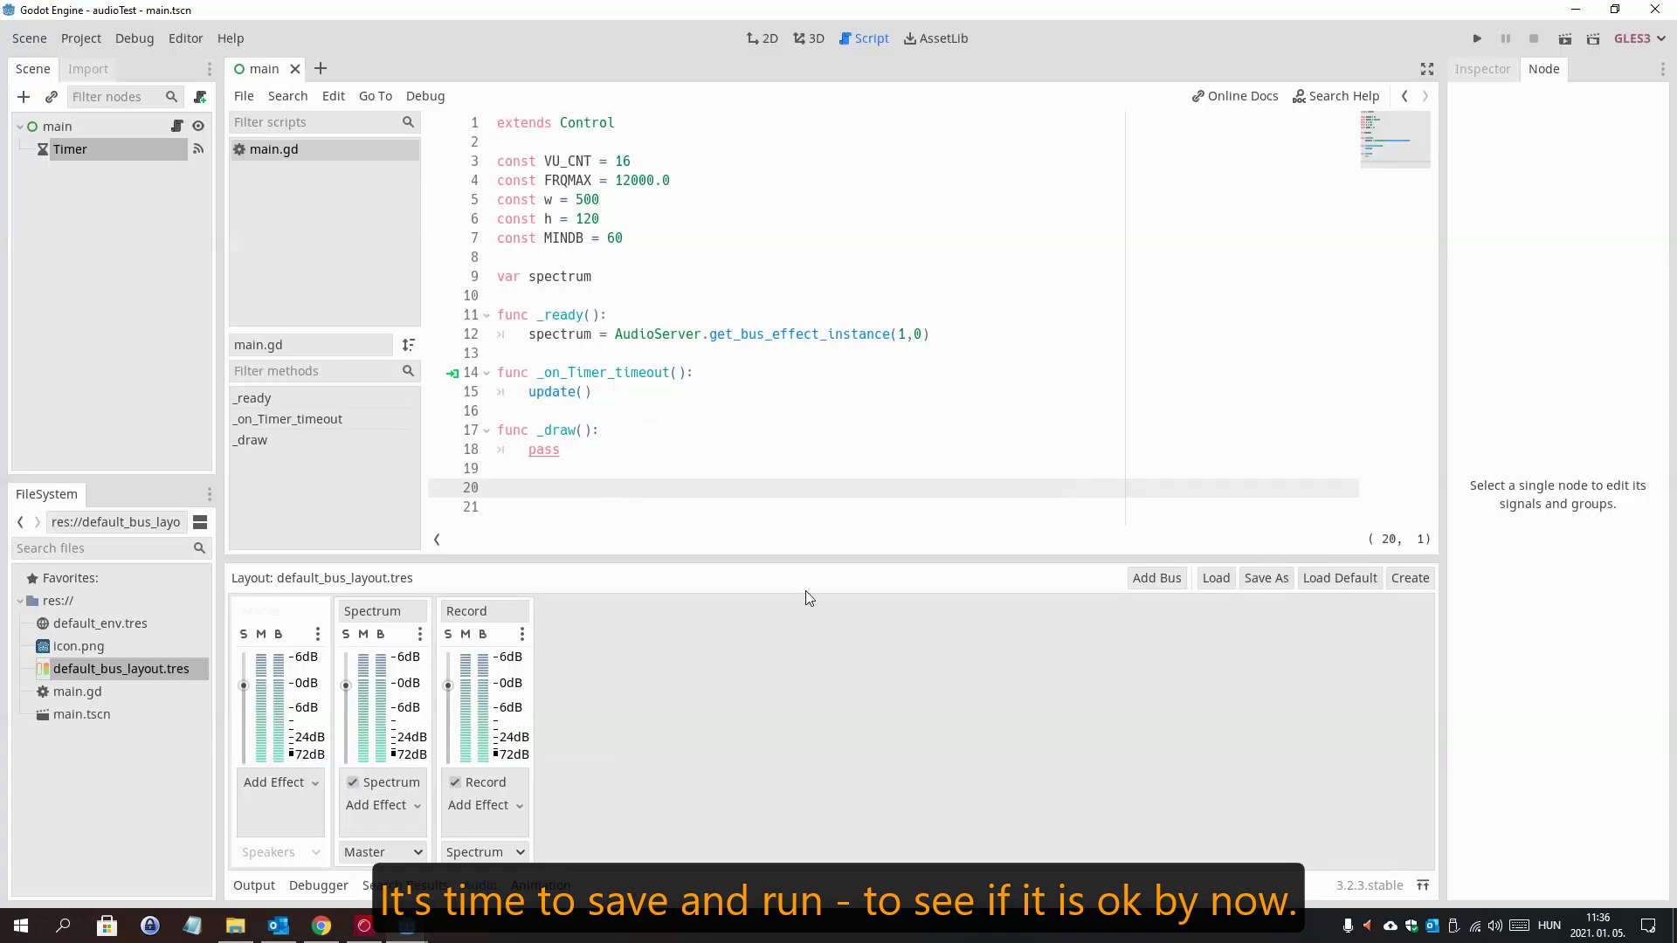
click(1477, 39)
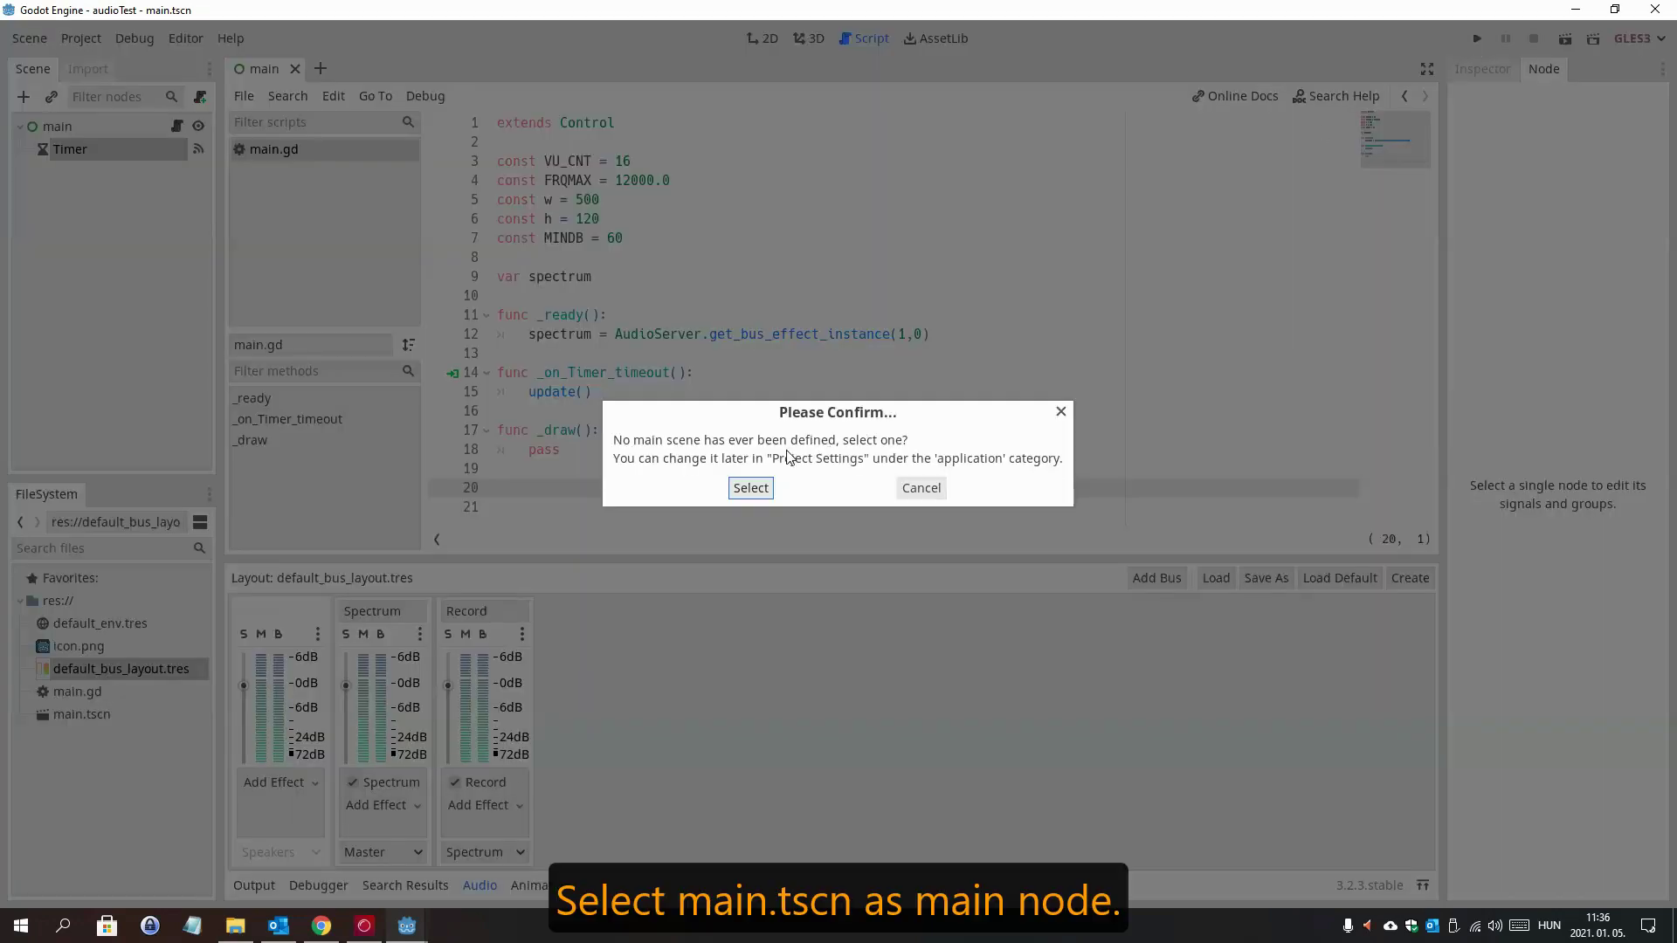
click(753, 489)
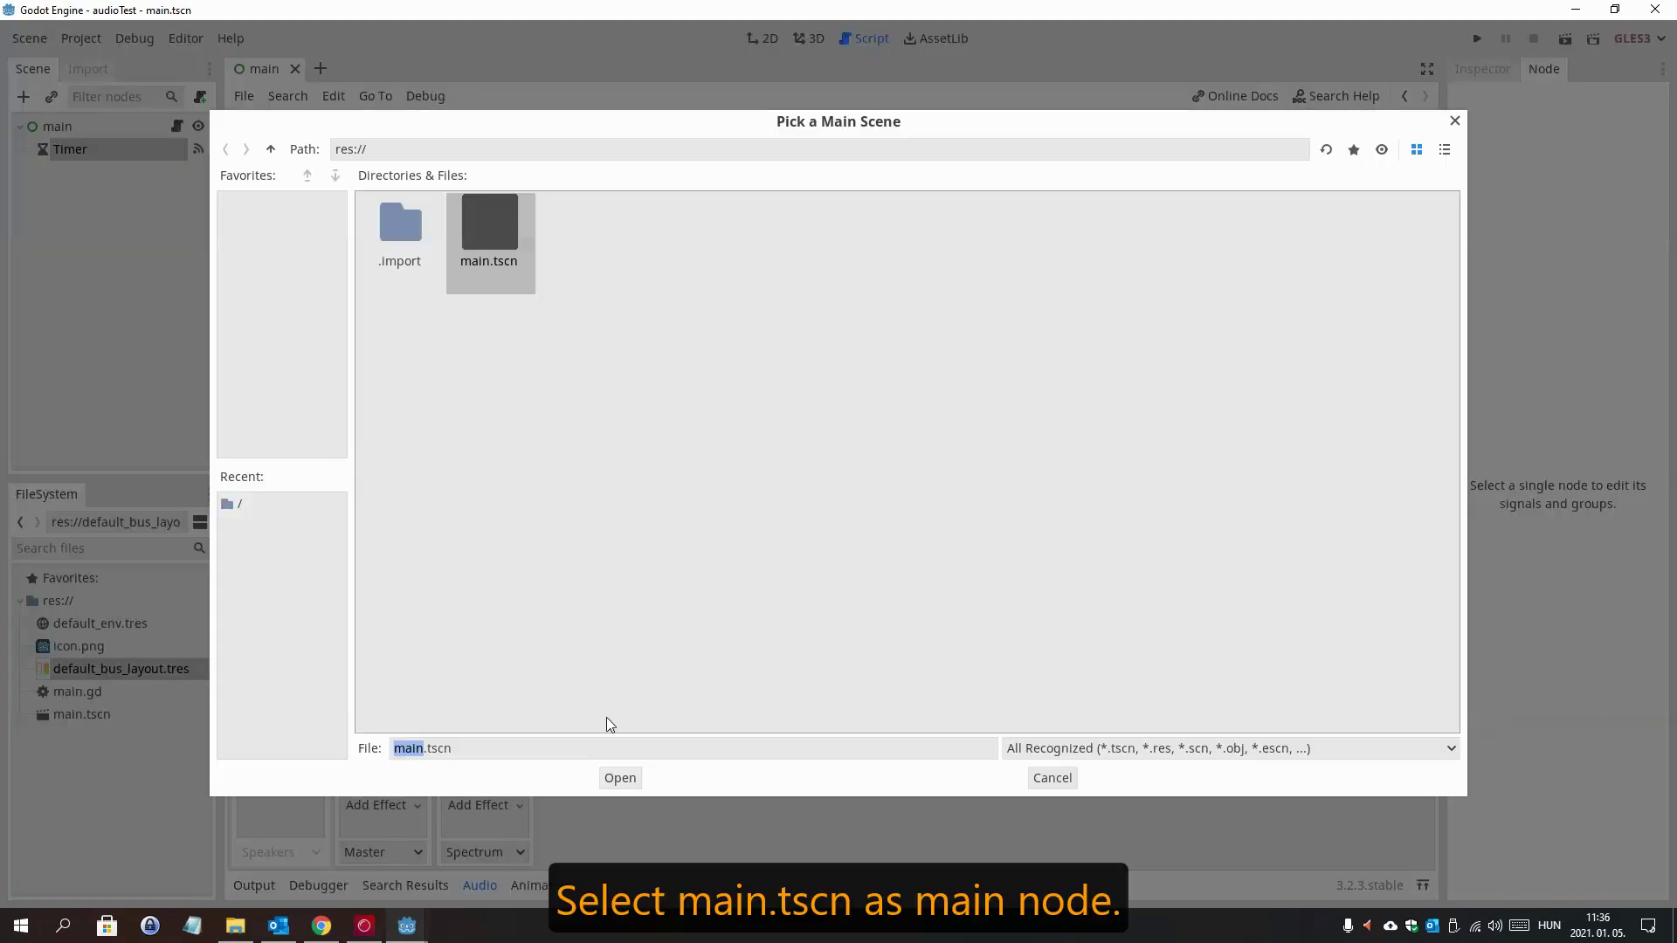
click(620, 779)
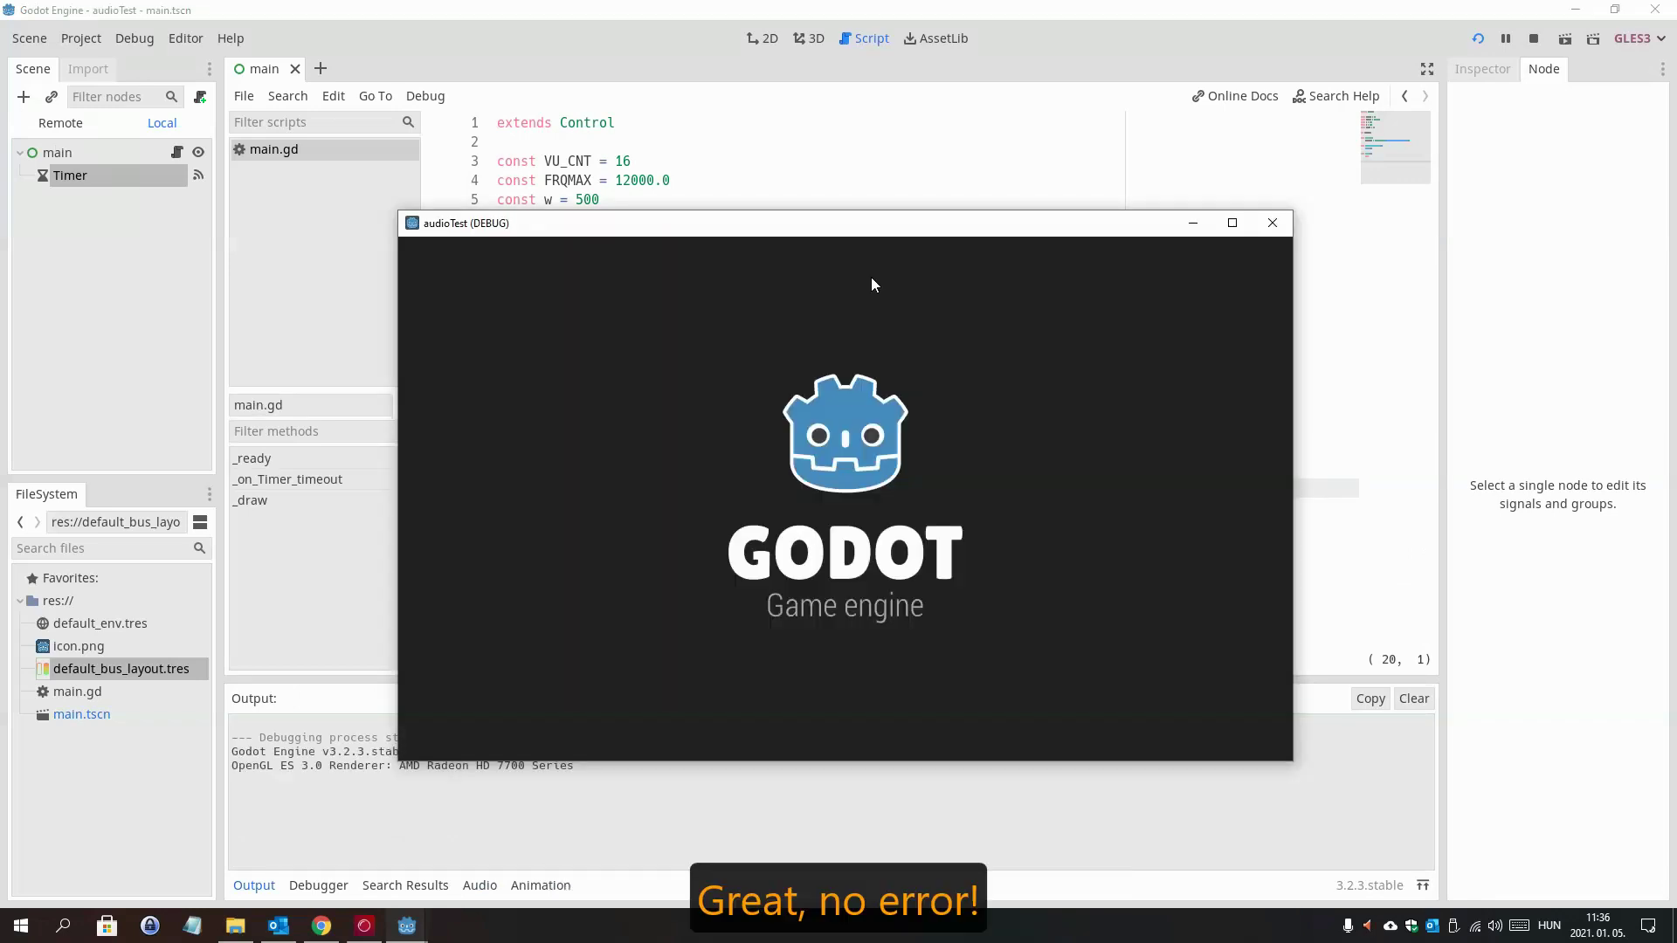
click(1272, 229)
click(537, 450)
- Replace pass in _draw() with colw = w/VU_CNT, prevHZ = 0 and a for loop over range(1,VU_CNT+1)
double_click(537, 450)
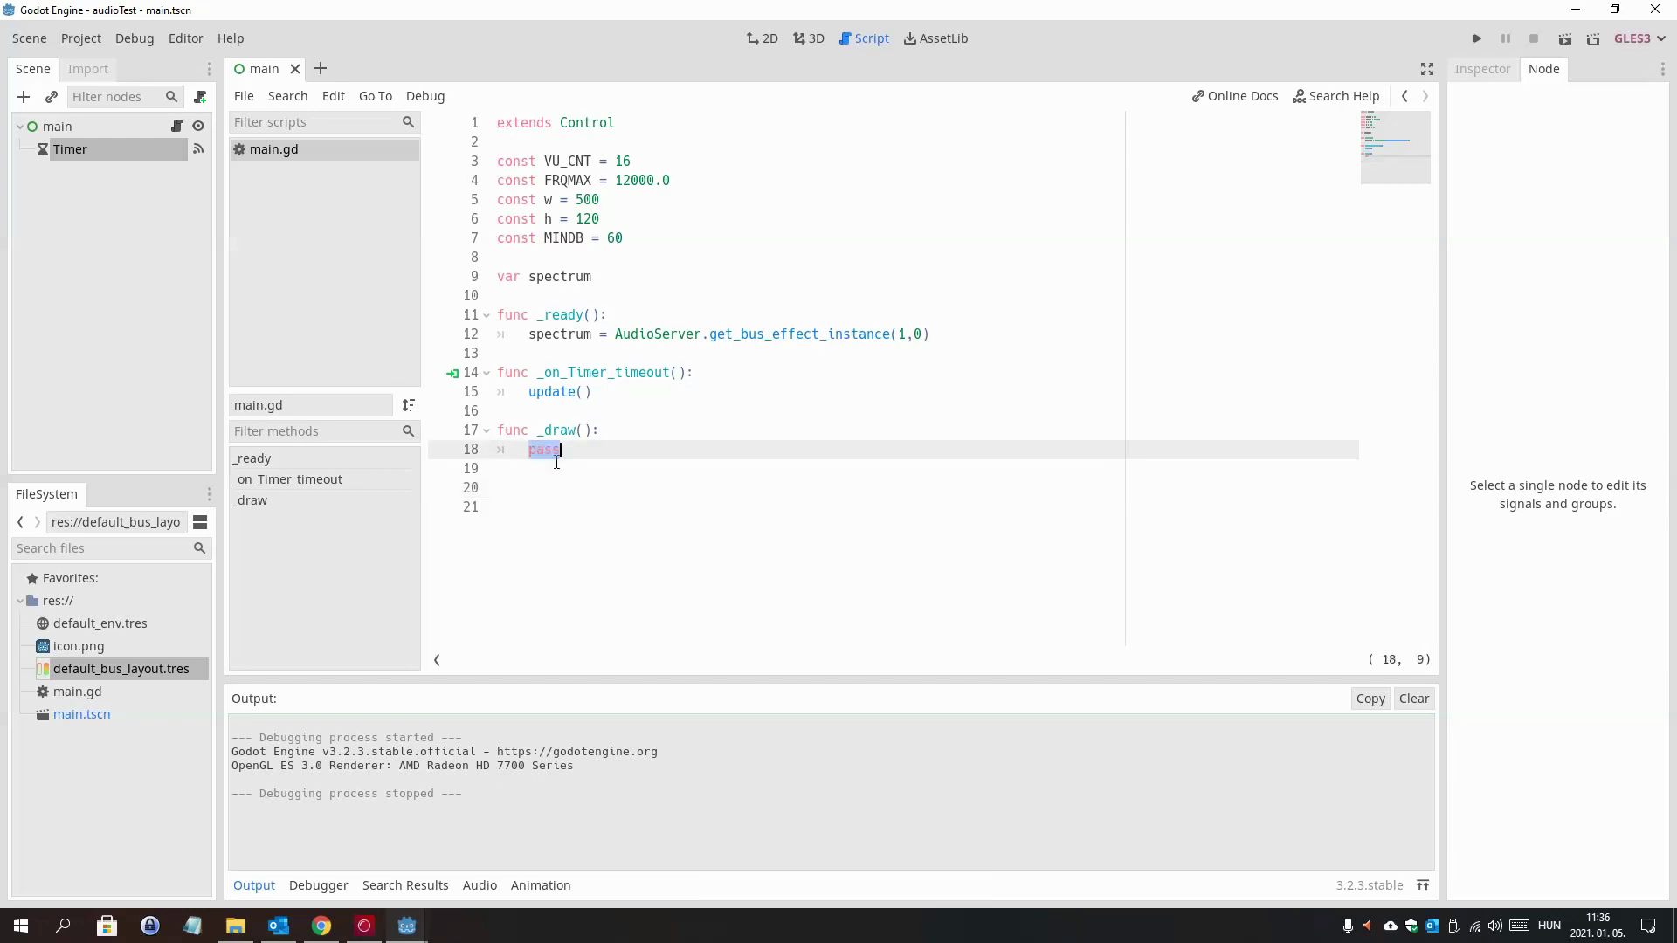
text(var colw = w/)
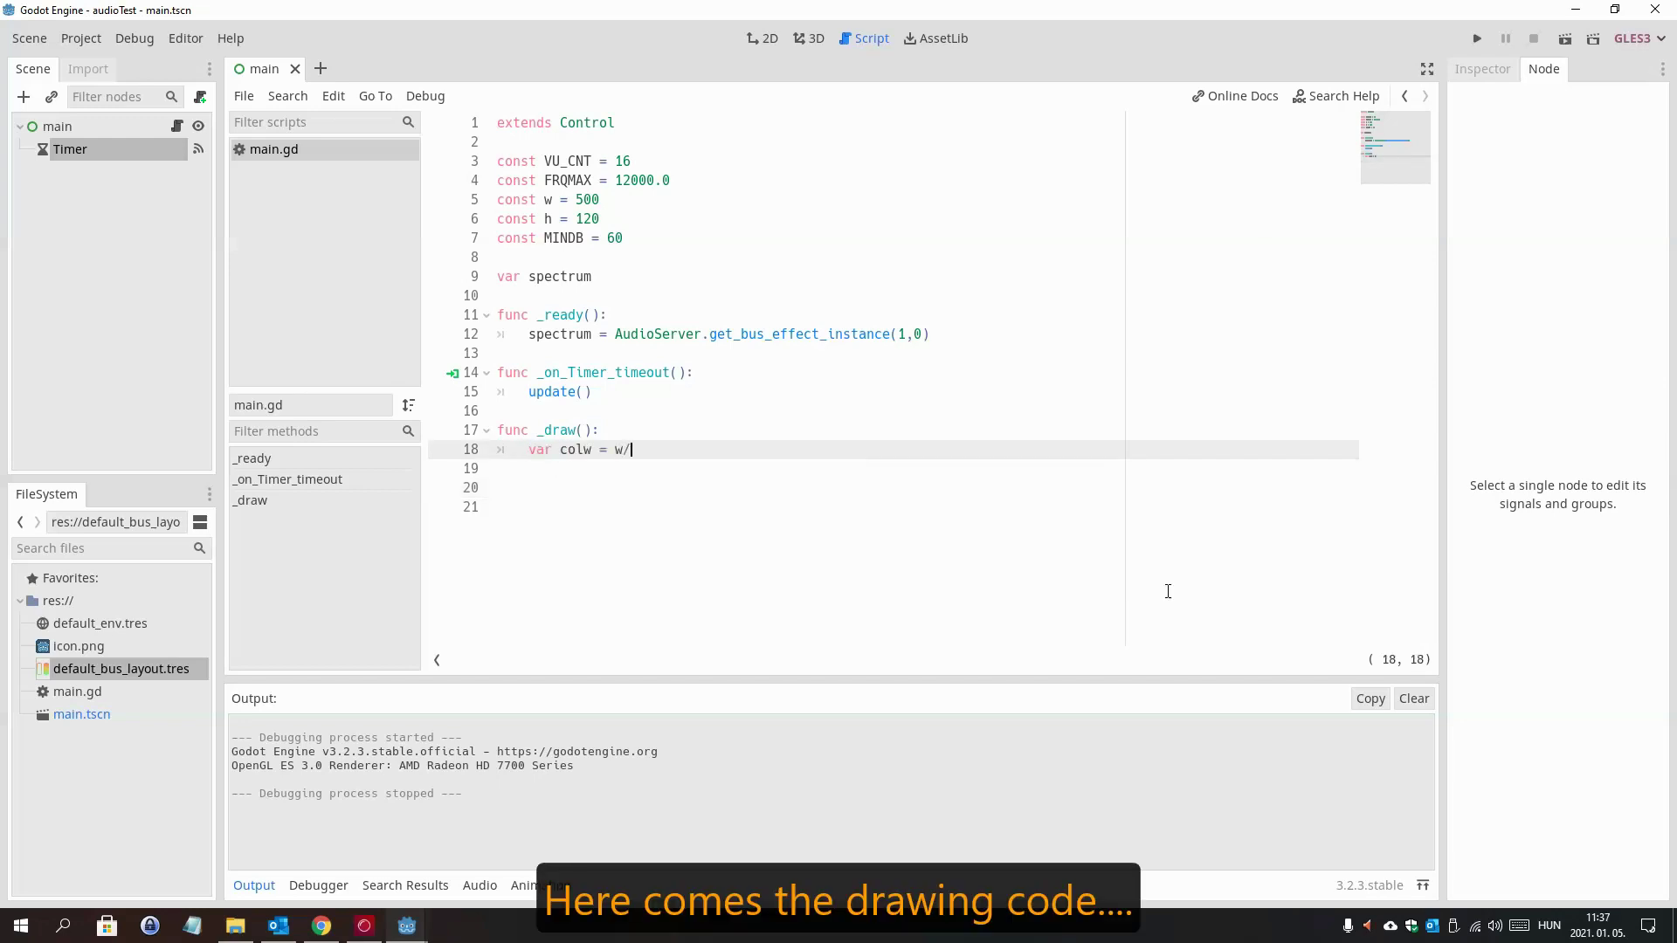
text(VU)
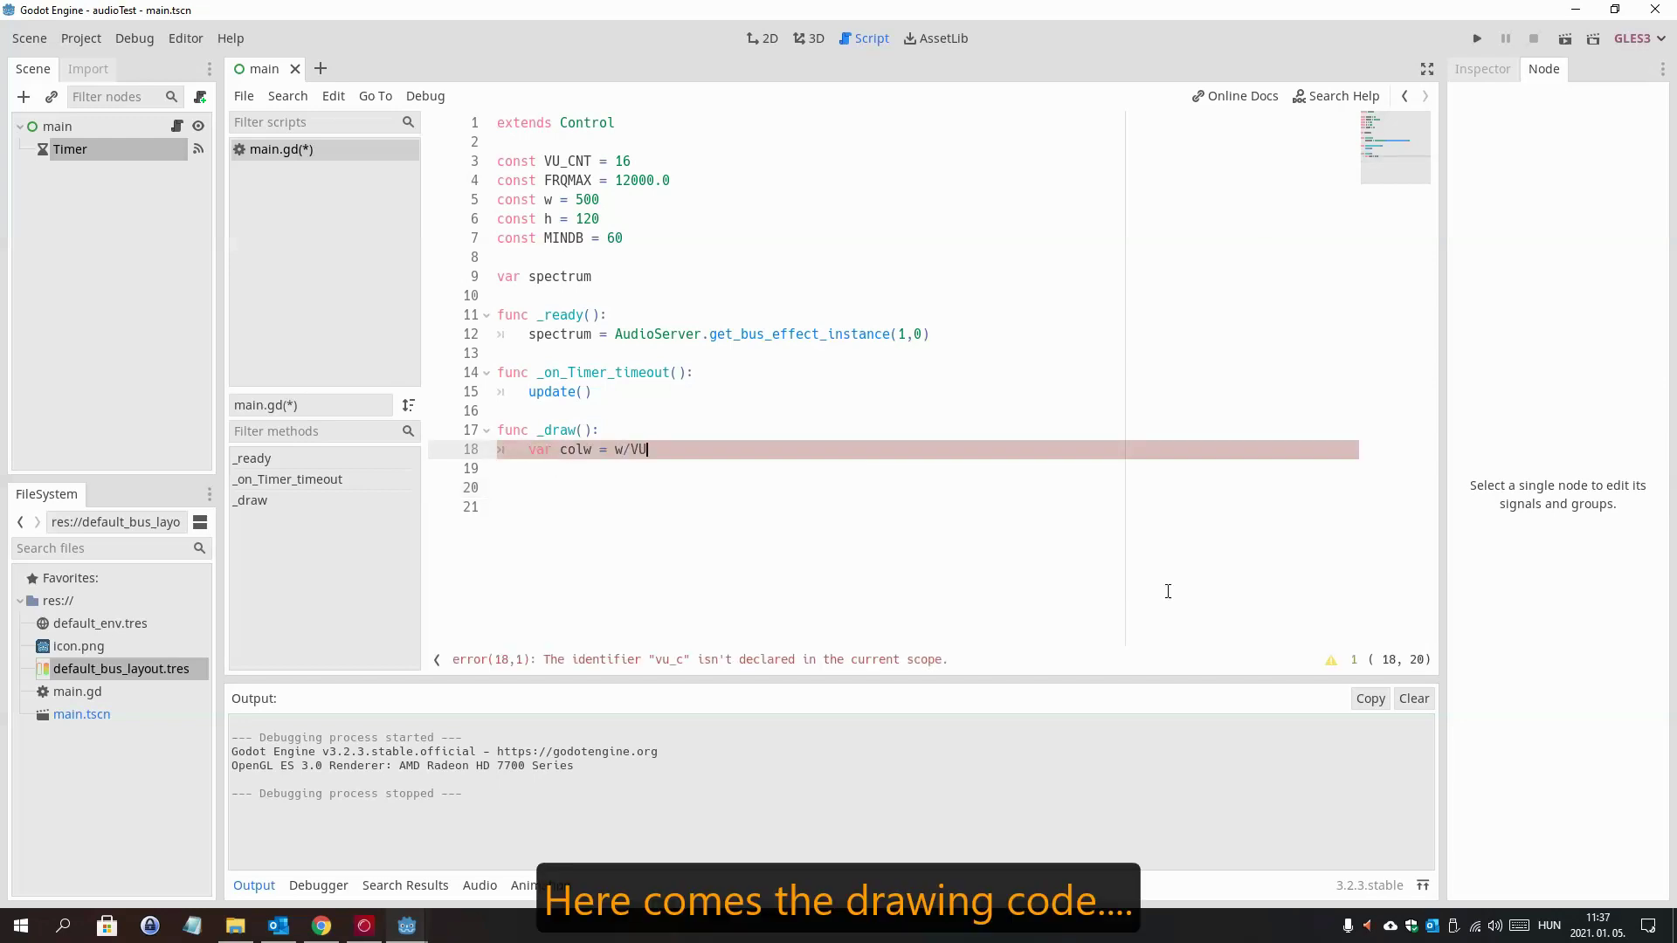
text(_CNT)
key(Return)
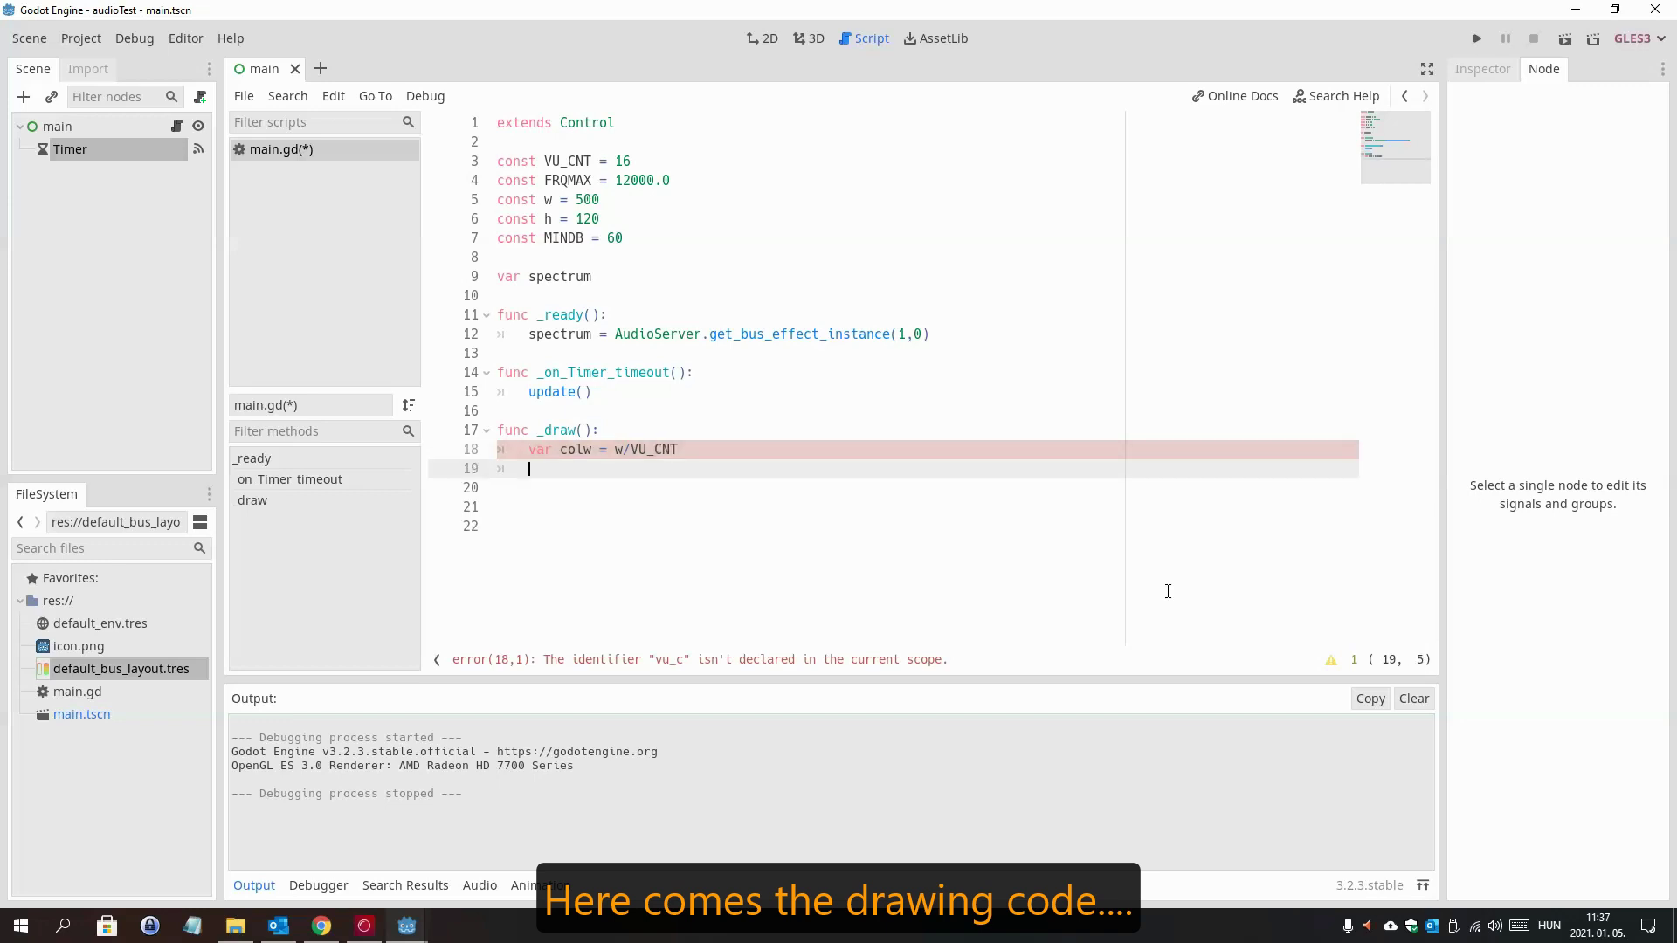
text(var prev)
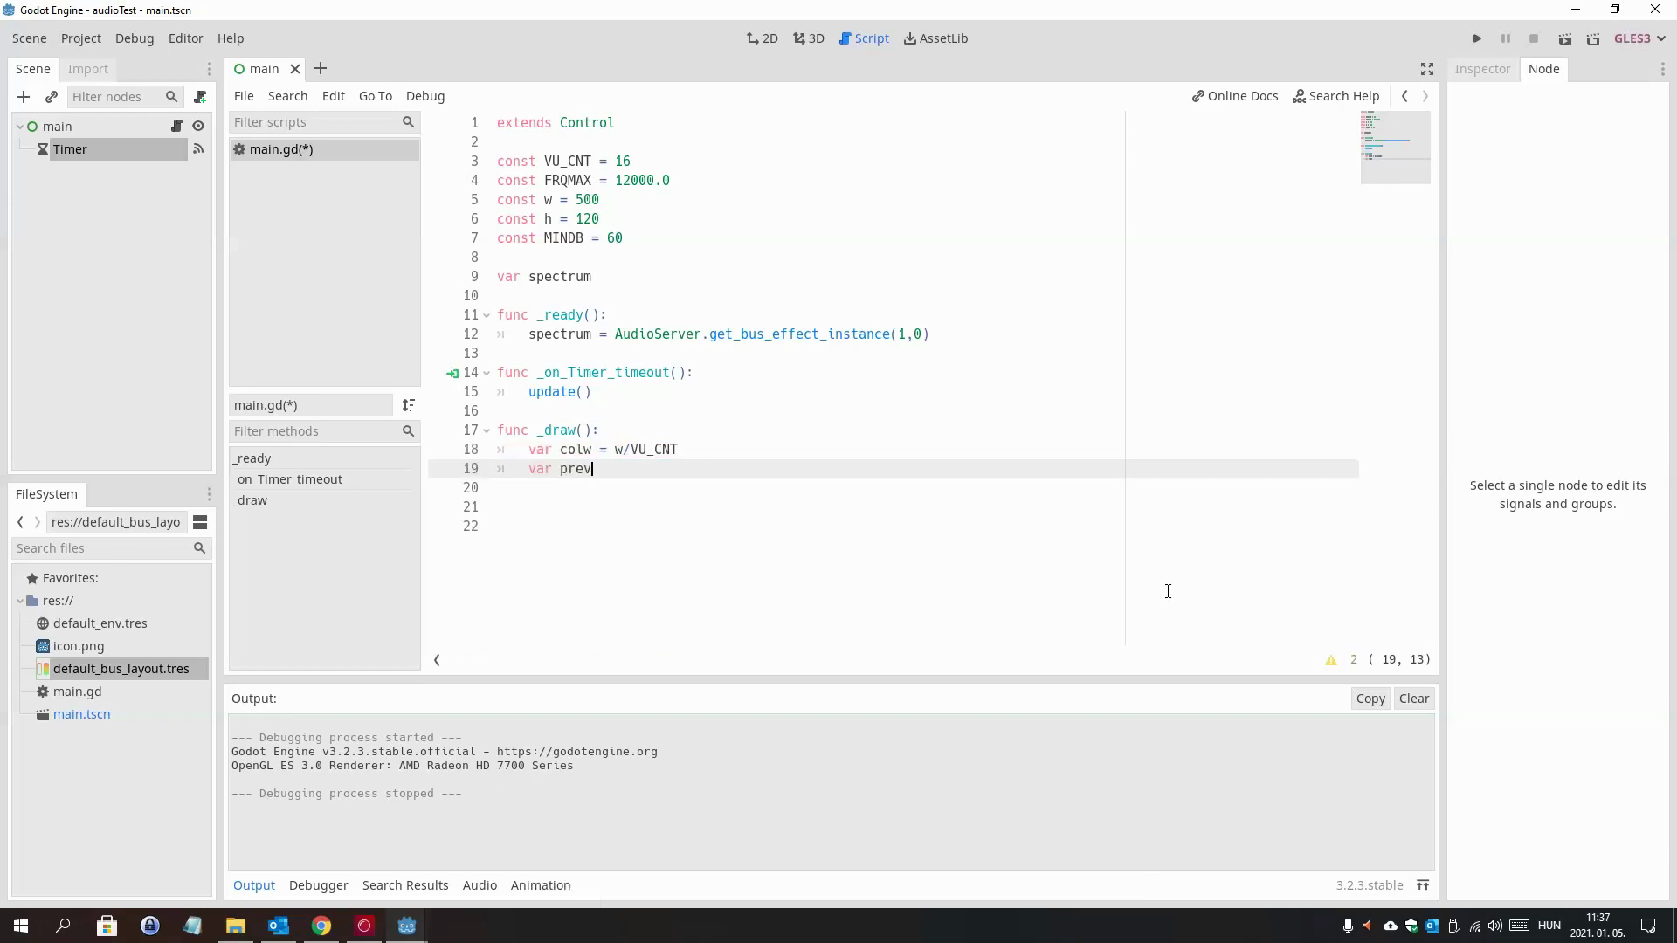
text(HZ = 0)
key(Return)
text(for i i)
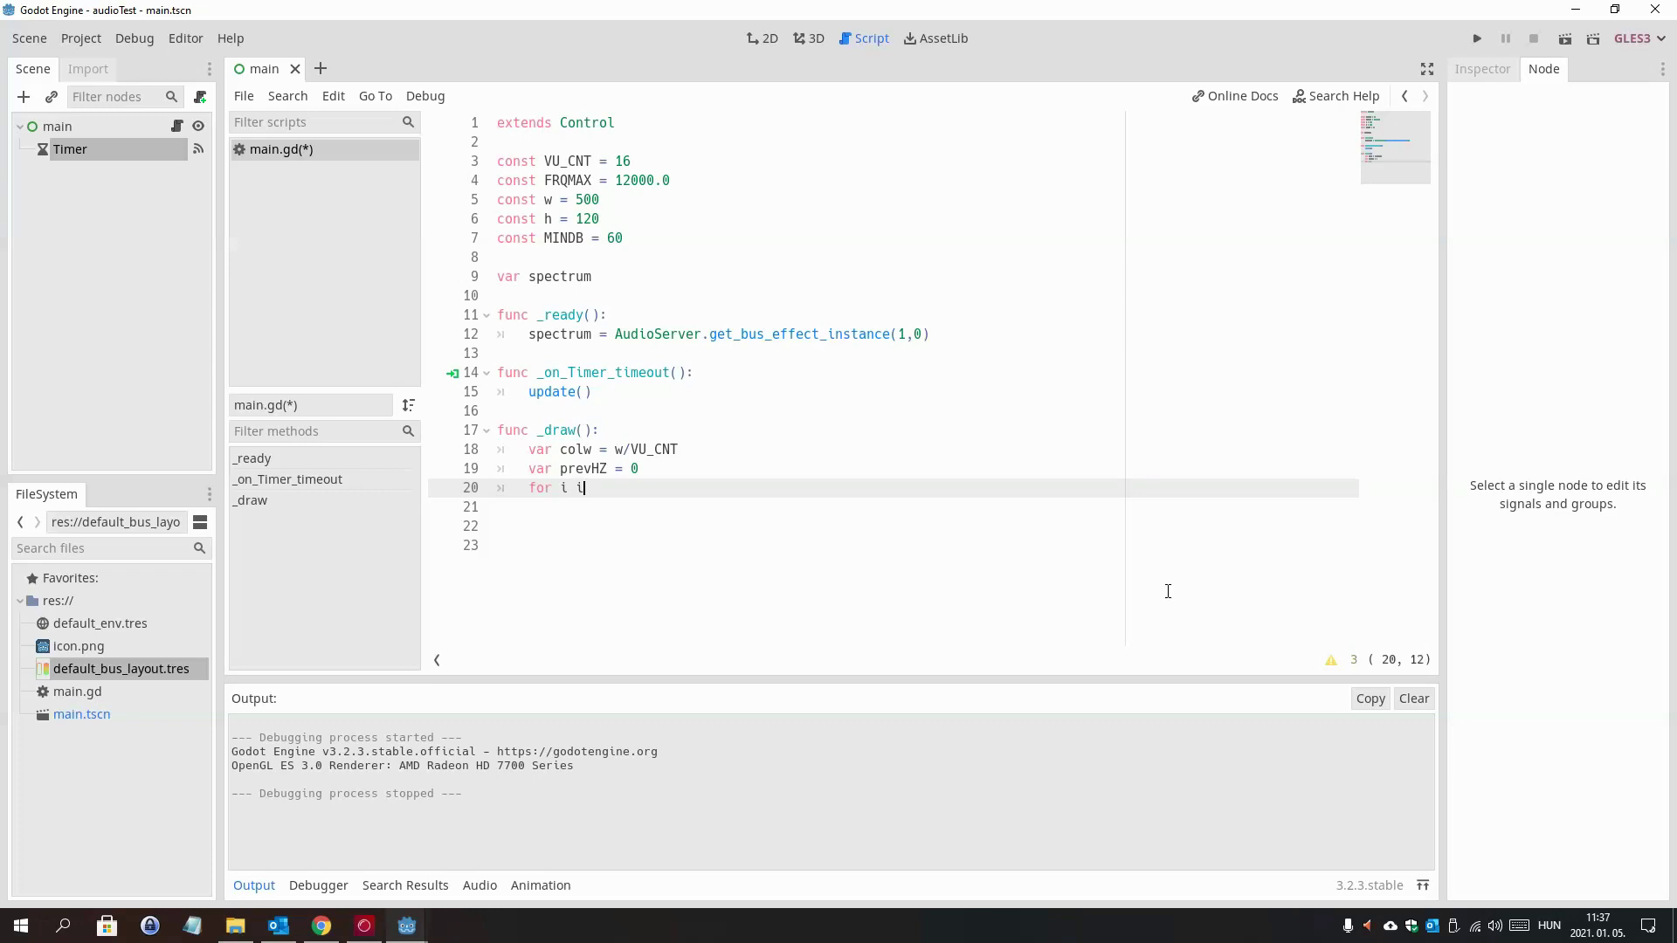
text(n range()
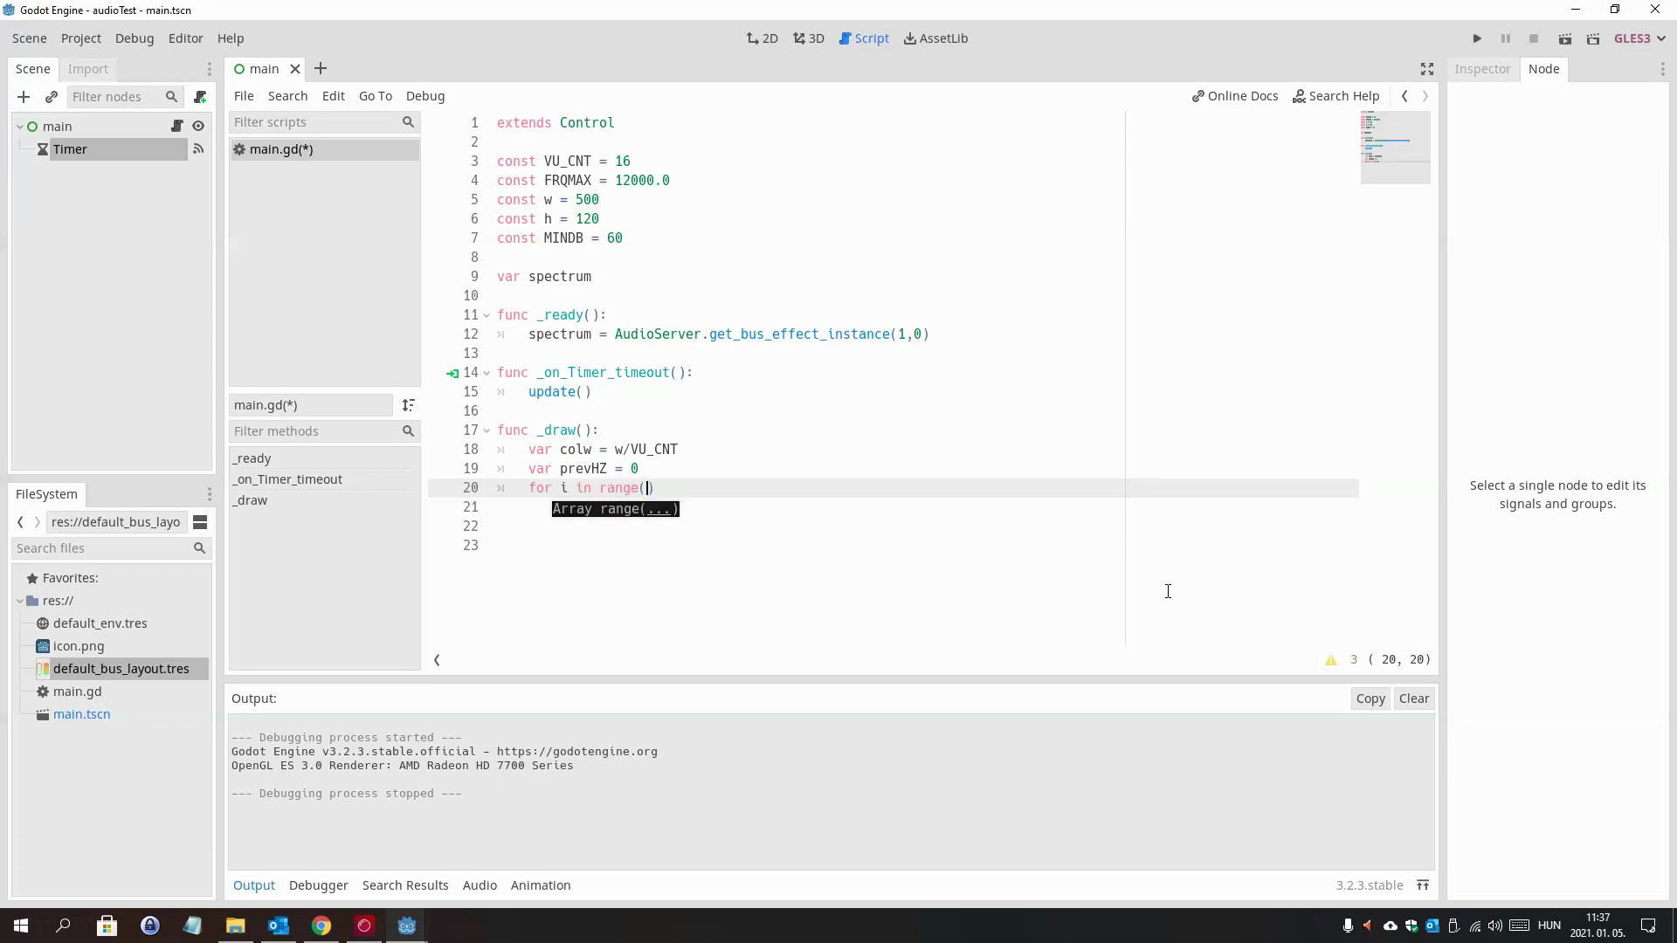
text(1,)
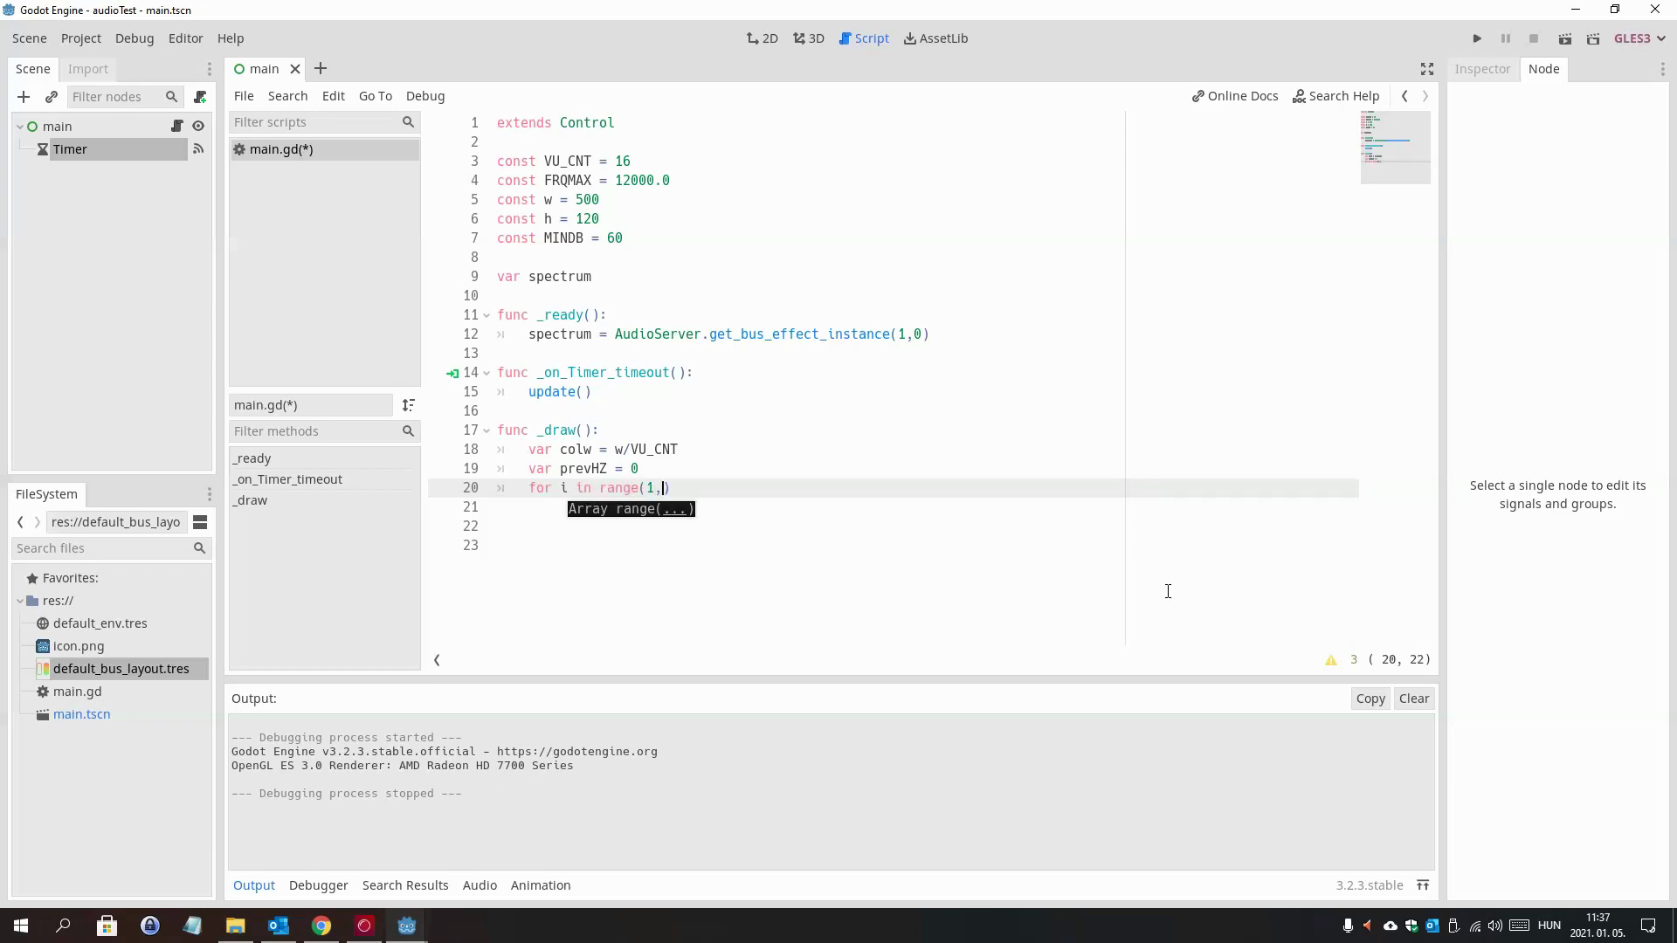
text(VU_CNT+1))
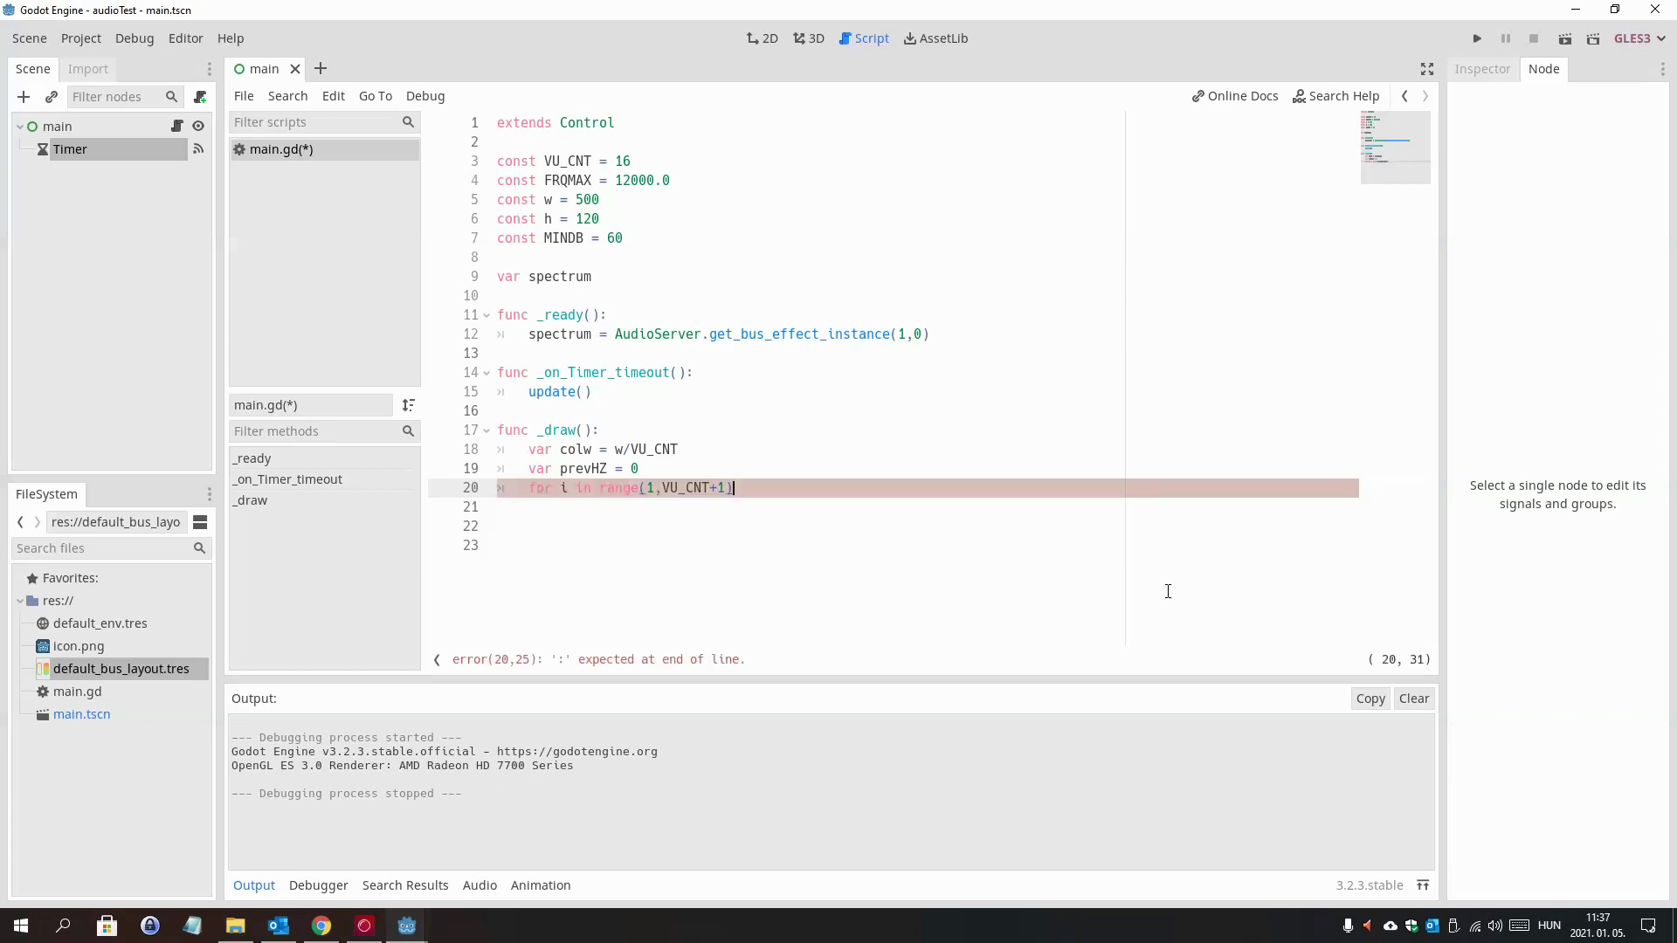
text(:)
key(Return)
- Inside the loop, compute hz = i * FRQMAX / VU_CNT and begin var mag : float = spectrum.get_ma…
text(va)
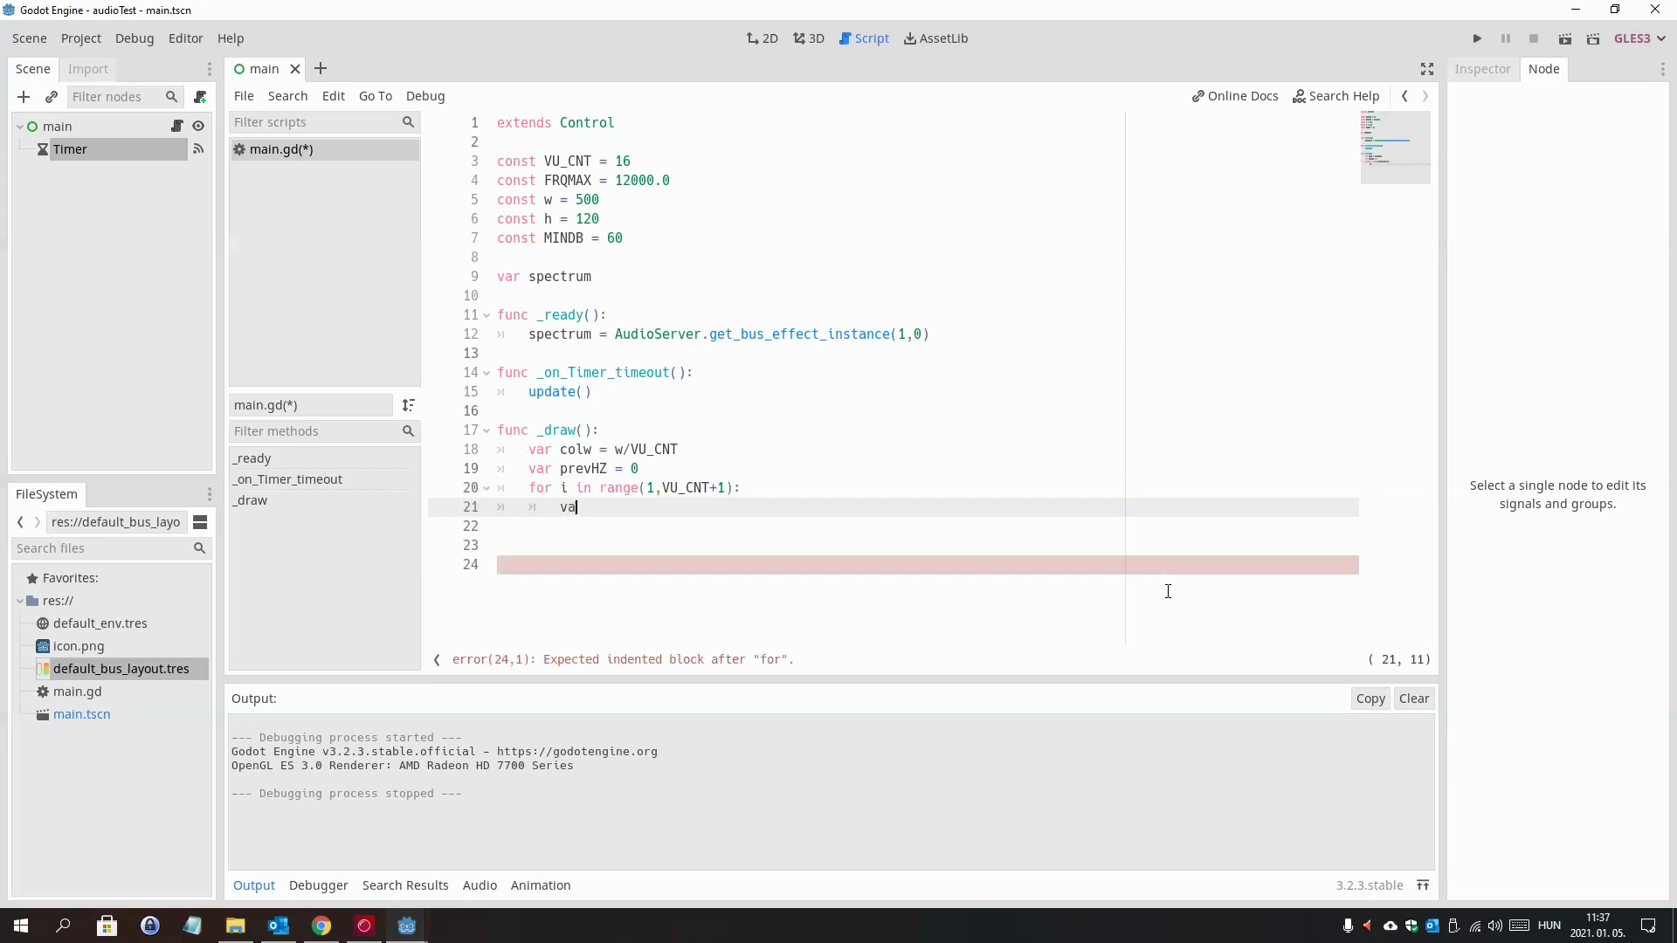
text(r hz = i * )
text(fr)
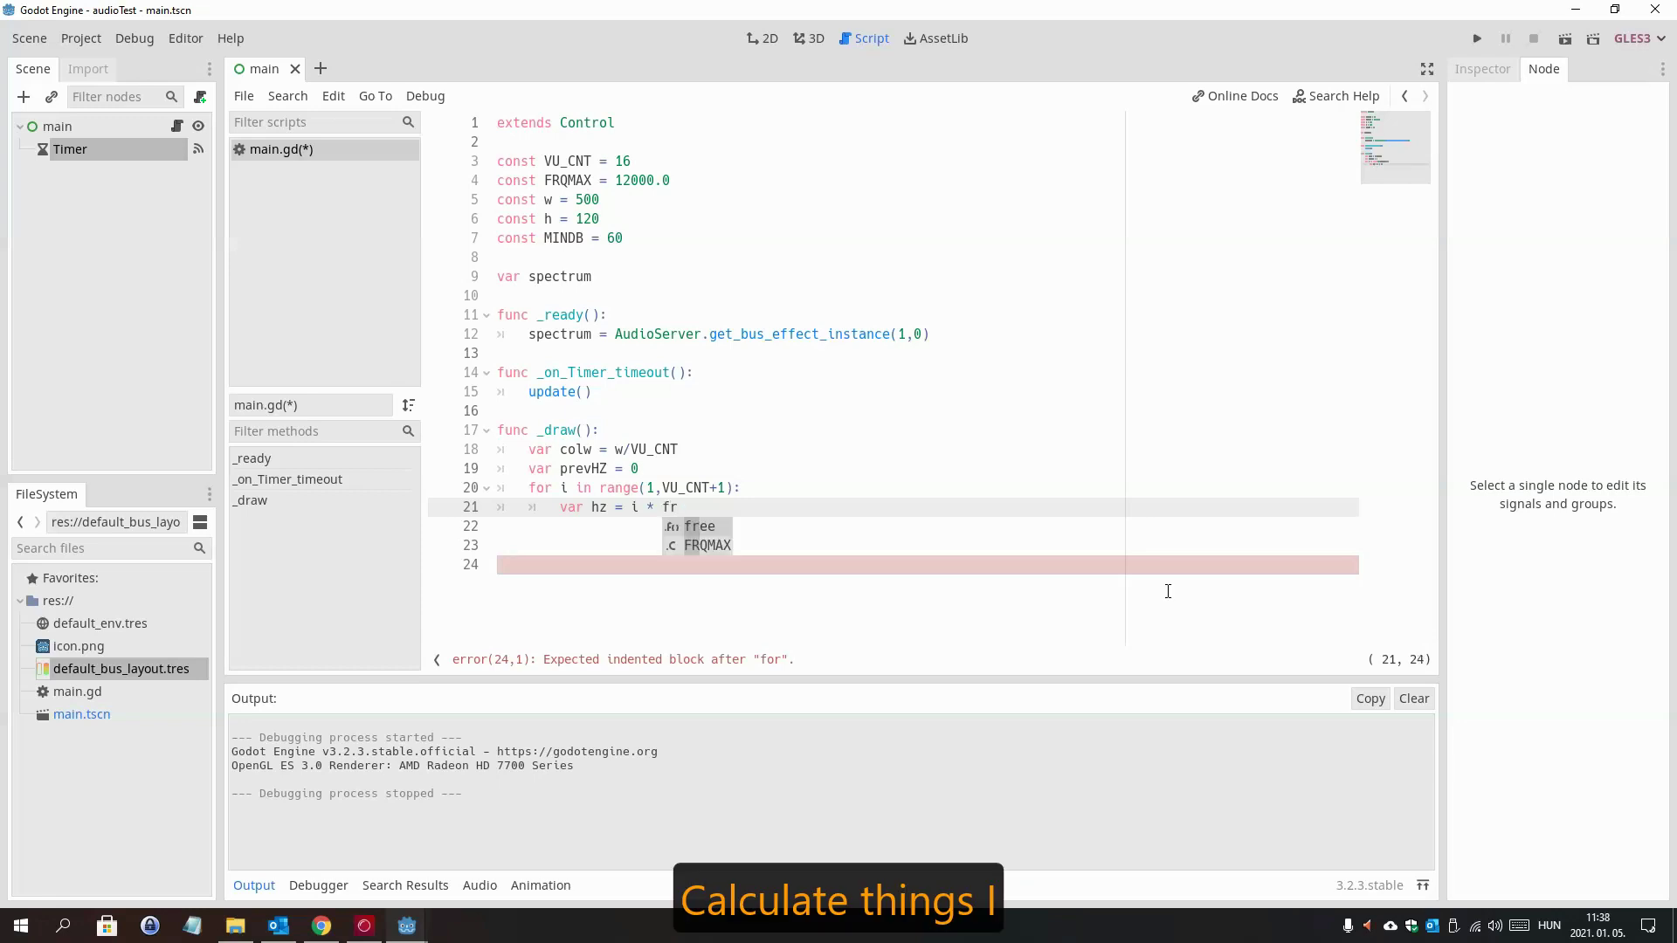
key(Down)
key(Return)
text(/ VU_CNT)
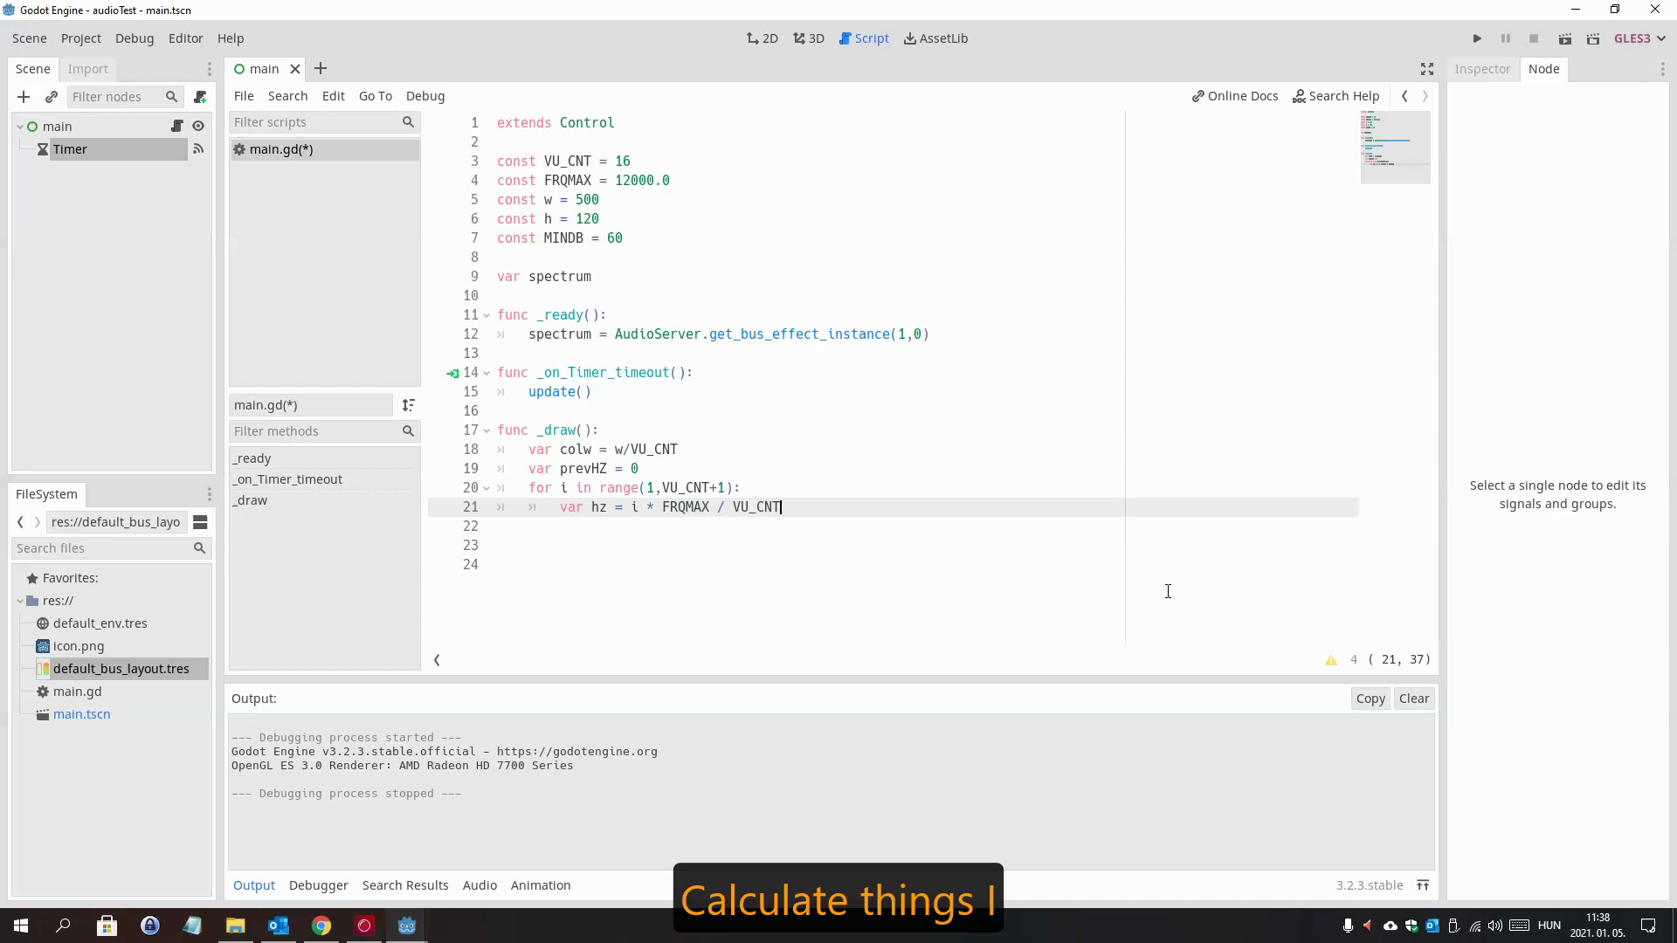
key(Return)
text(var m)
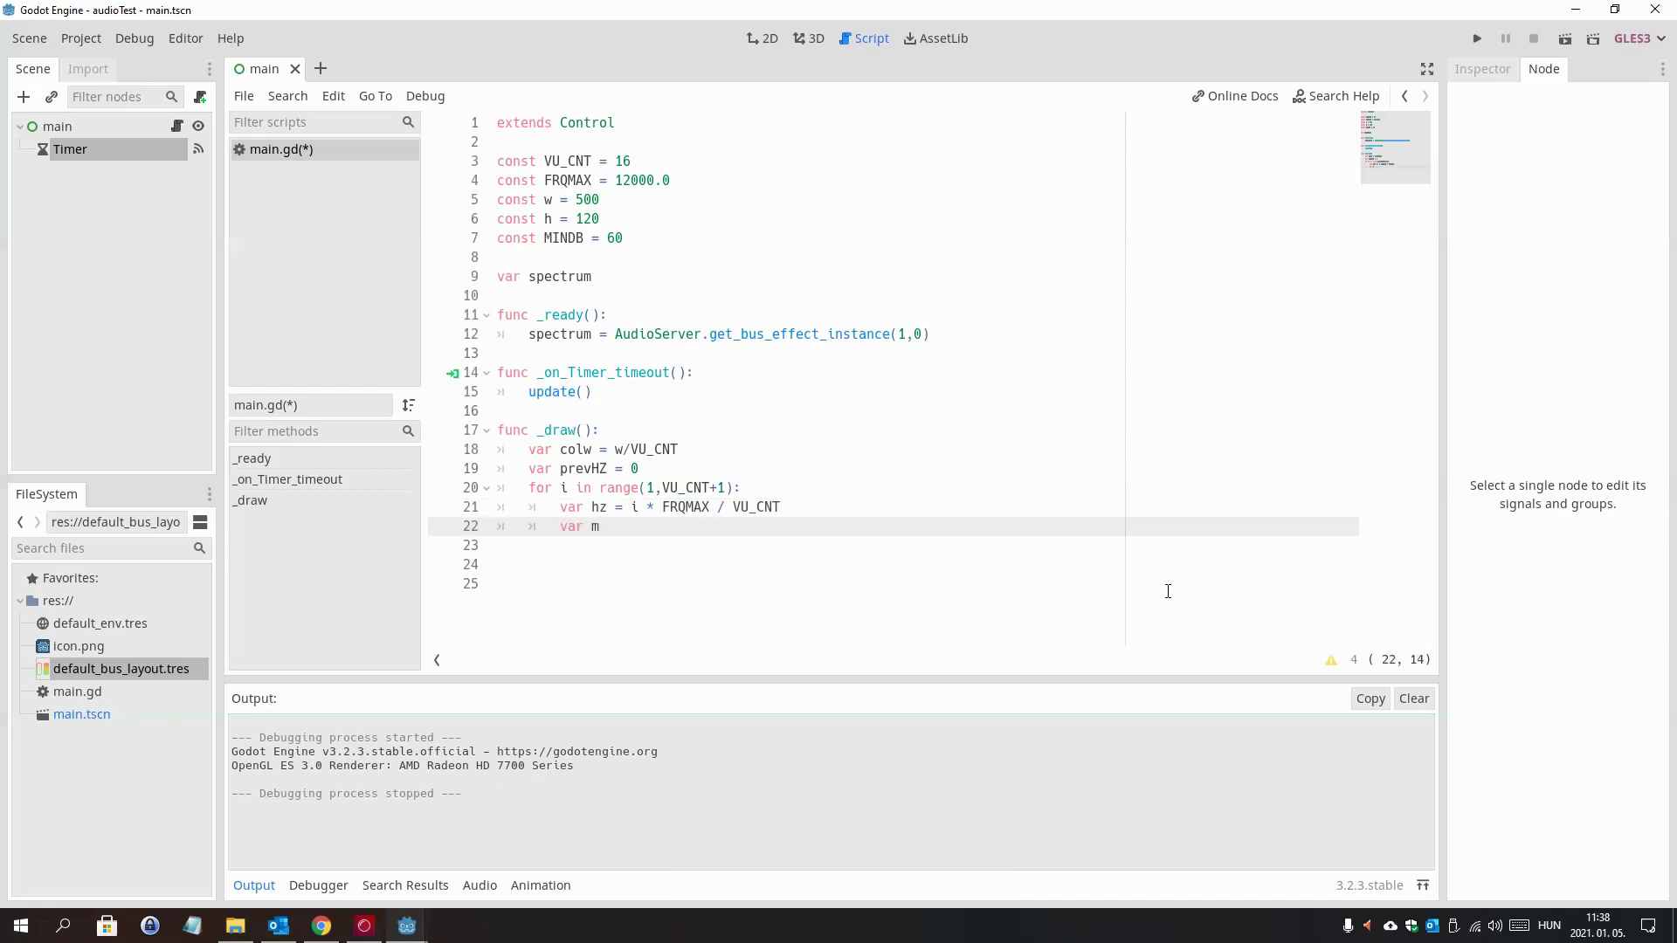
text(ag : floa)
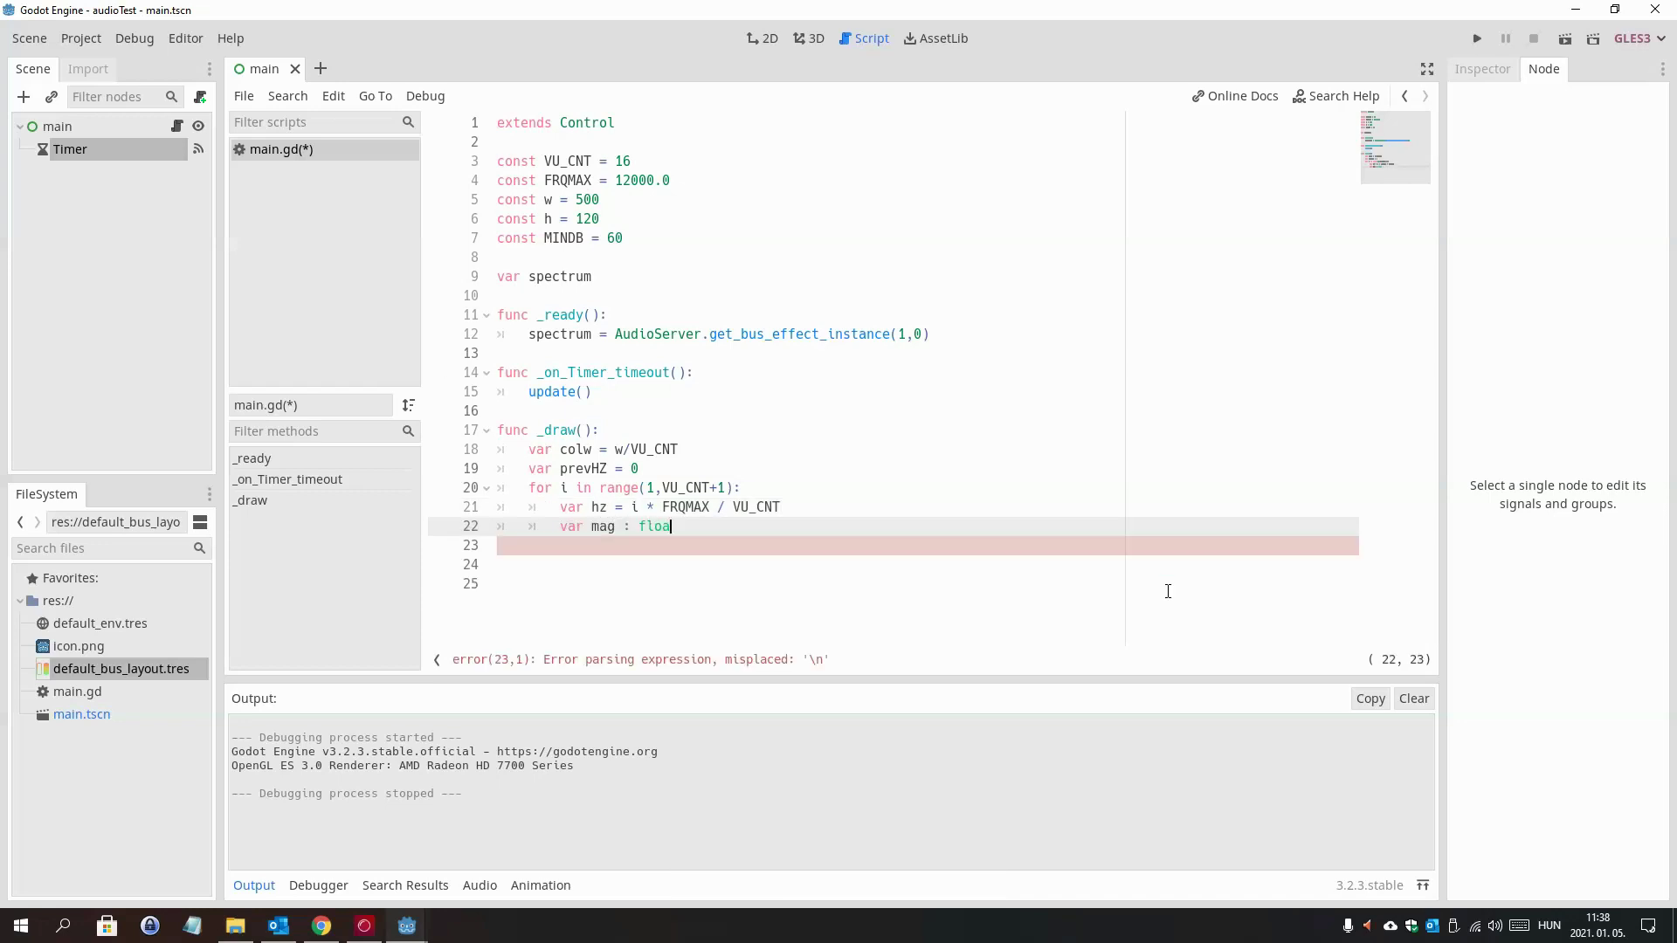
text(t = s)
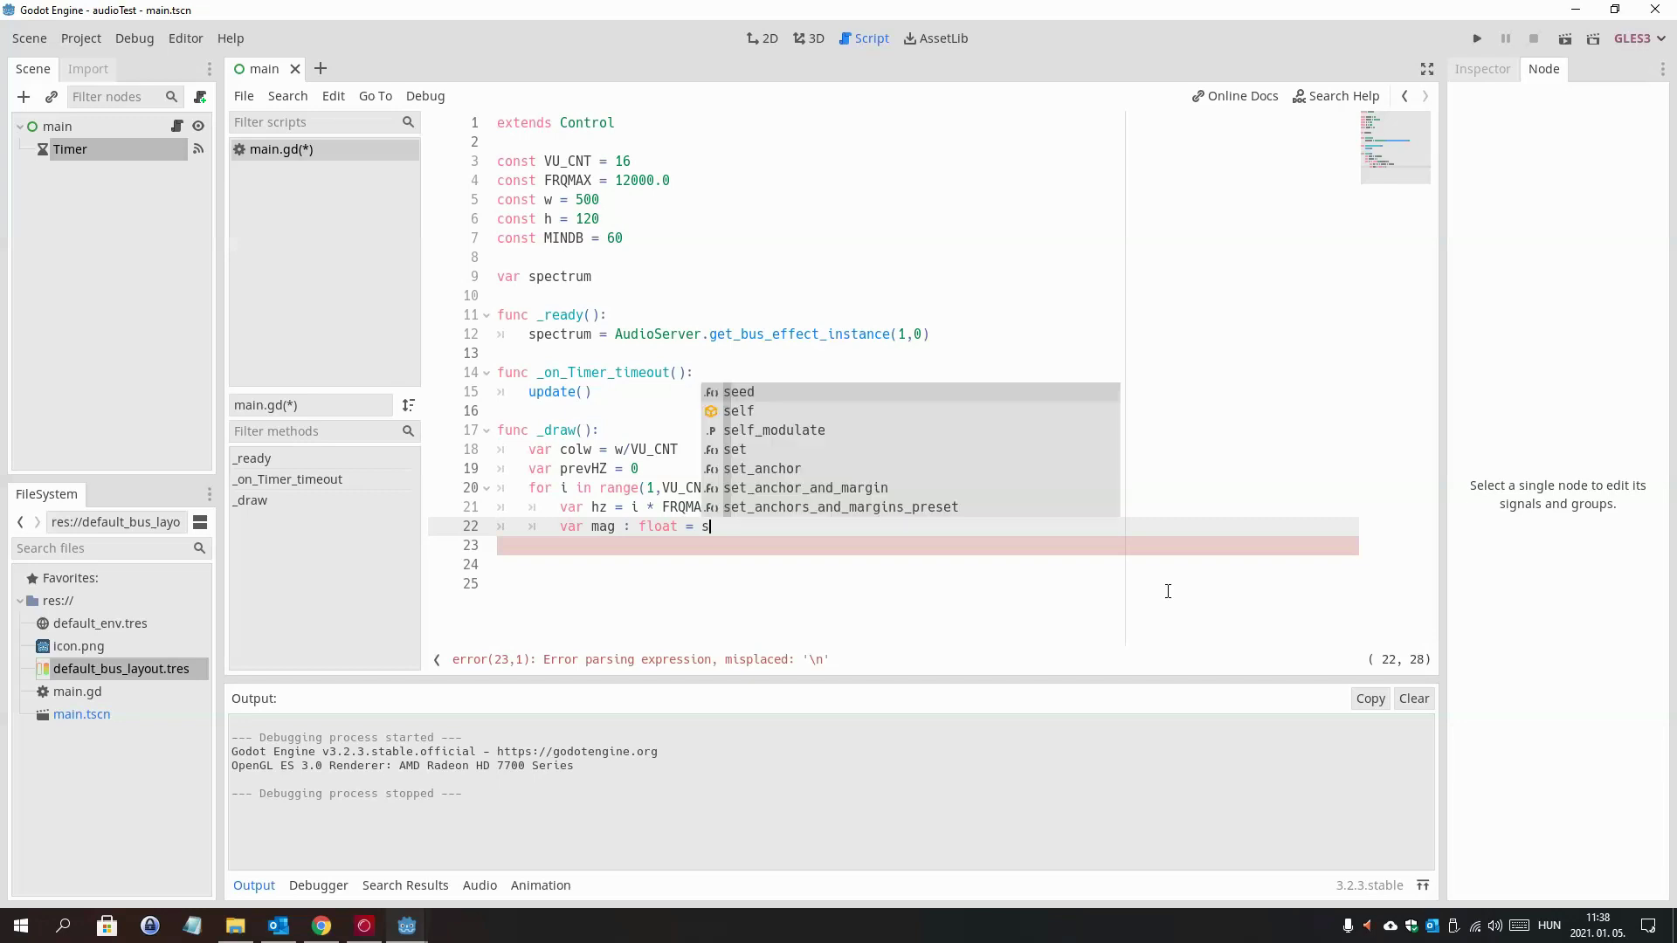
text(pectrum)
text(.get_ma)
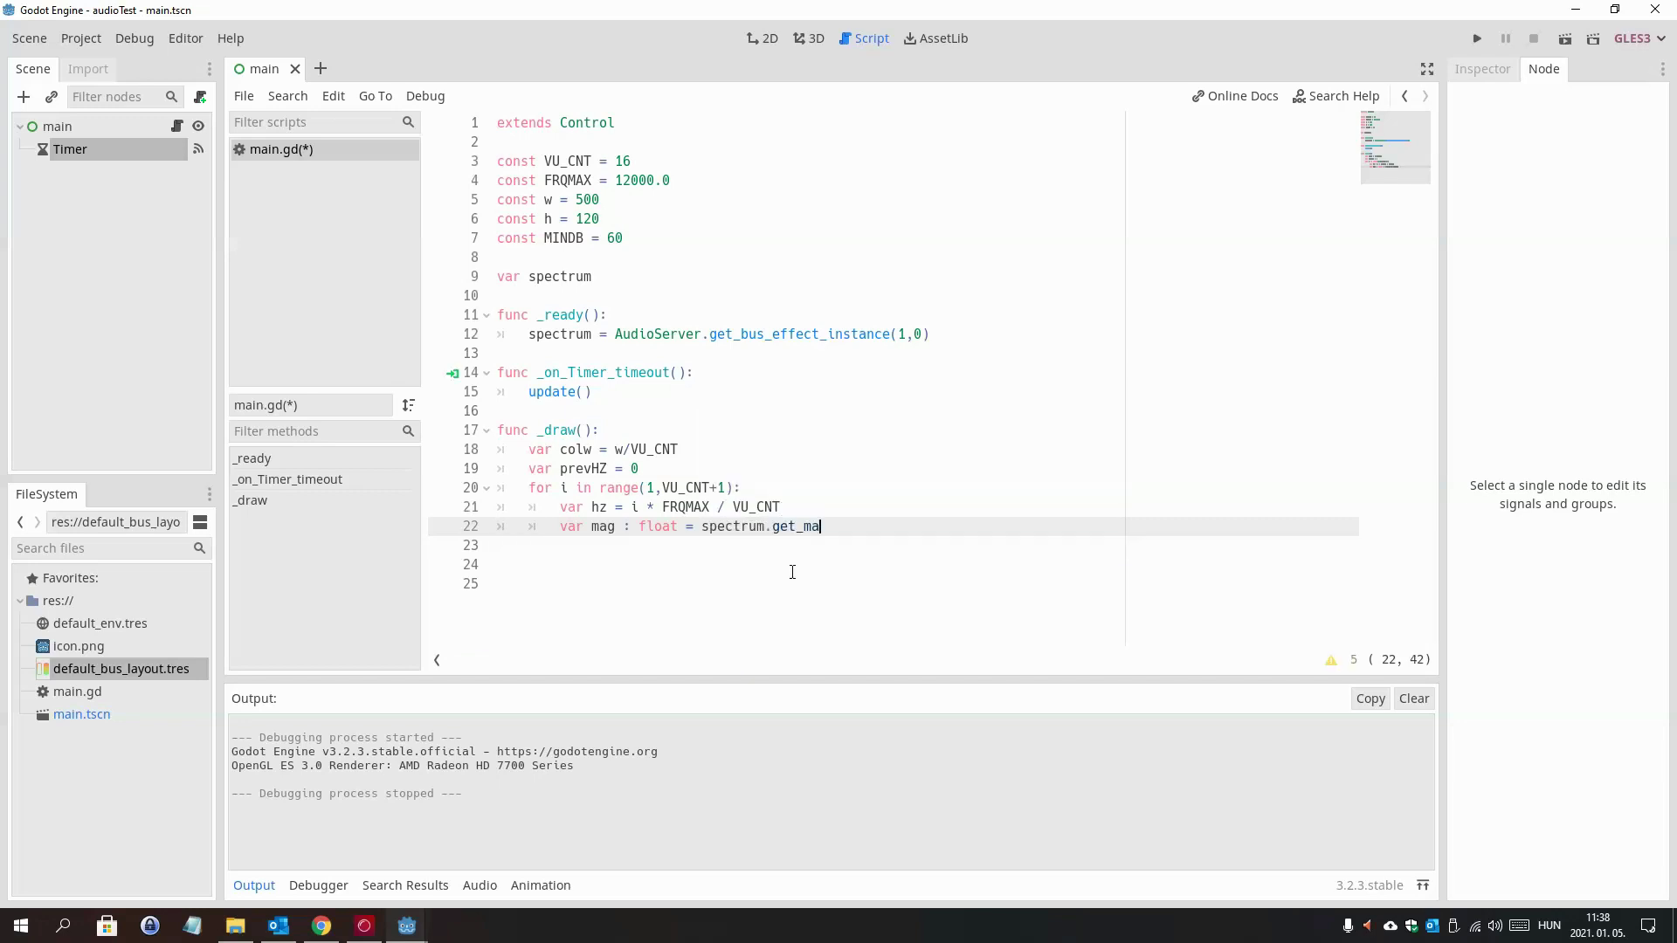
key(BackSpace)
key(BackSpace)
- Declare spectrum on line 9 as an AudioEffectInstance
click(611, 275)
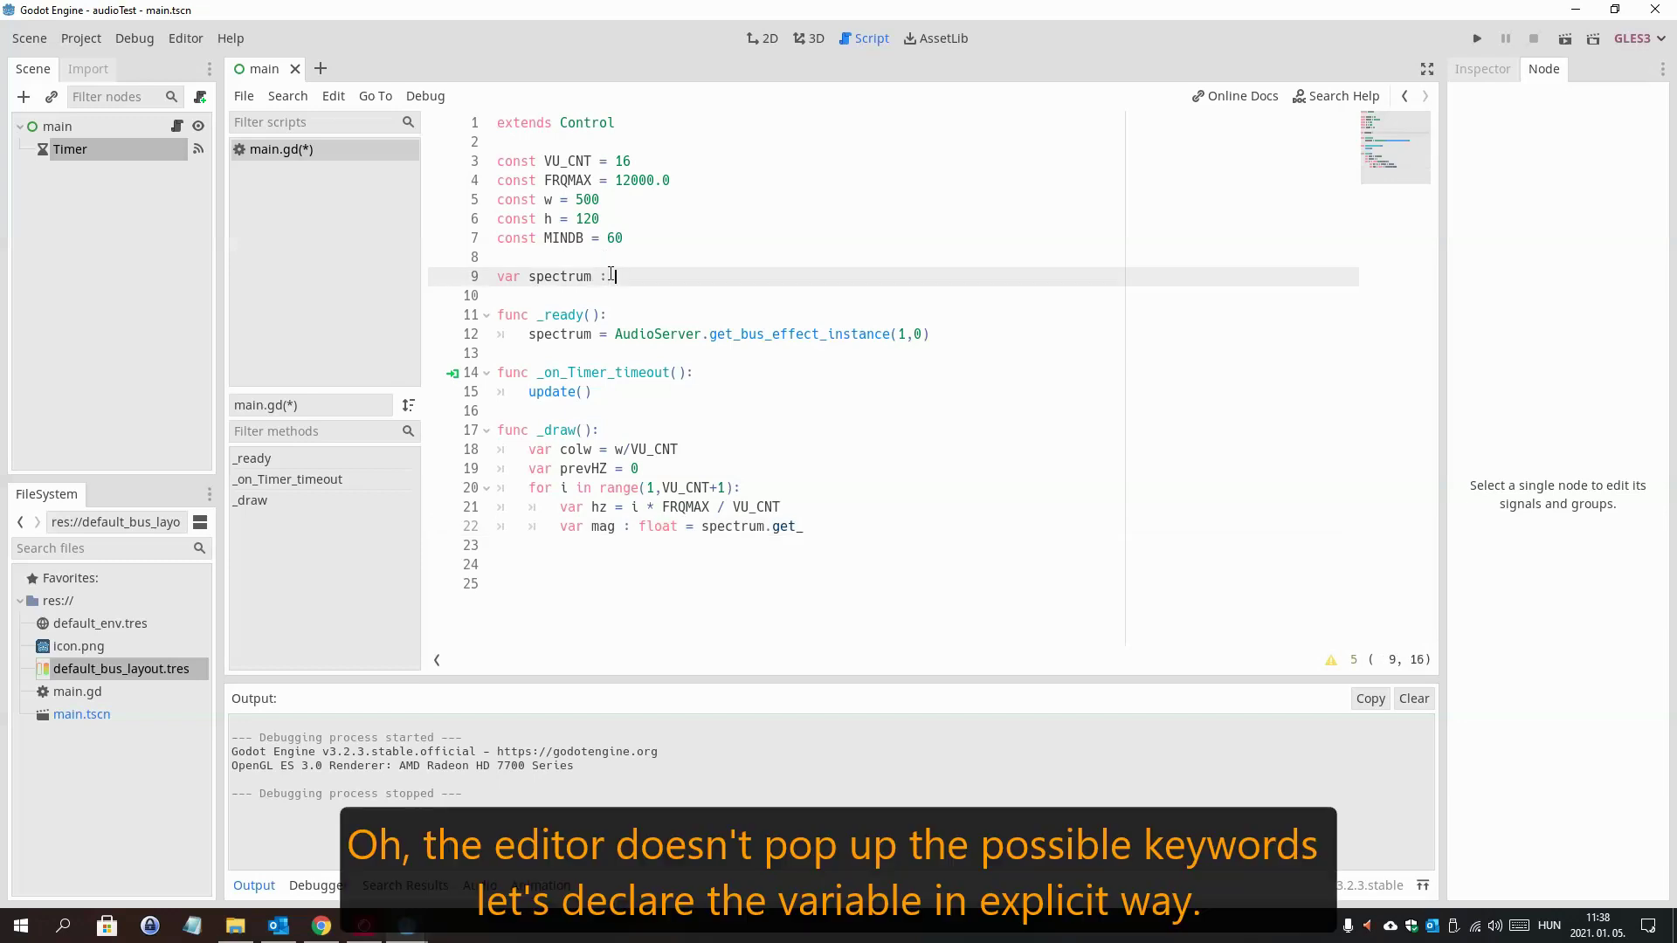
text(: Audioeff)
key(Return)
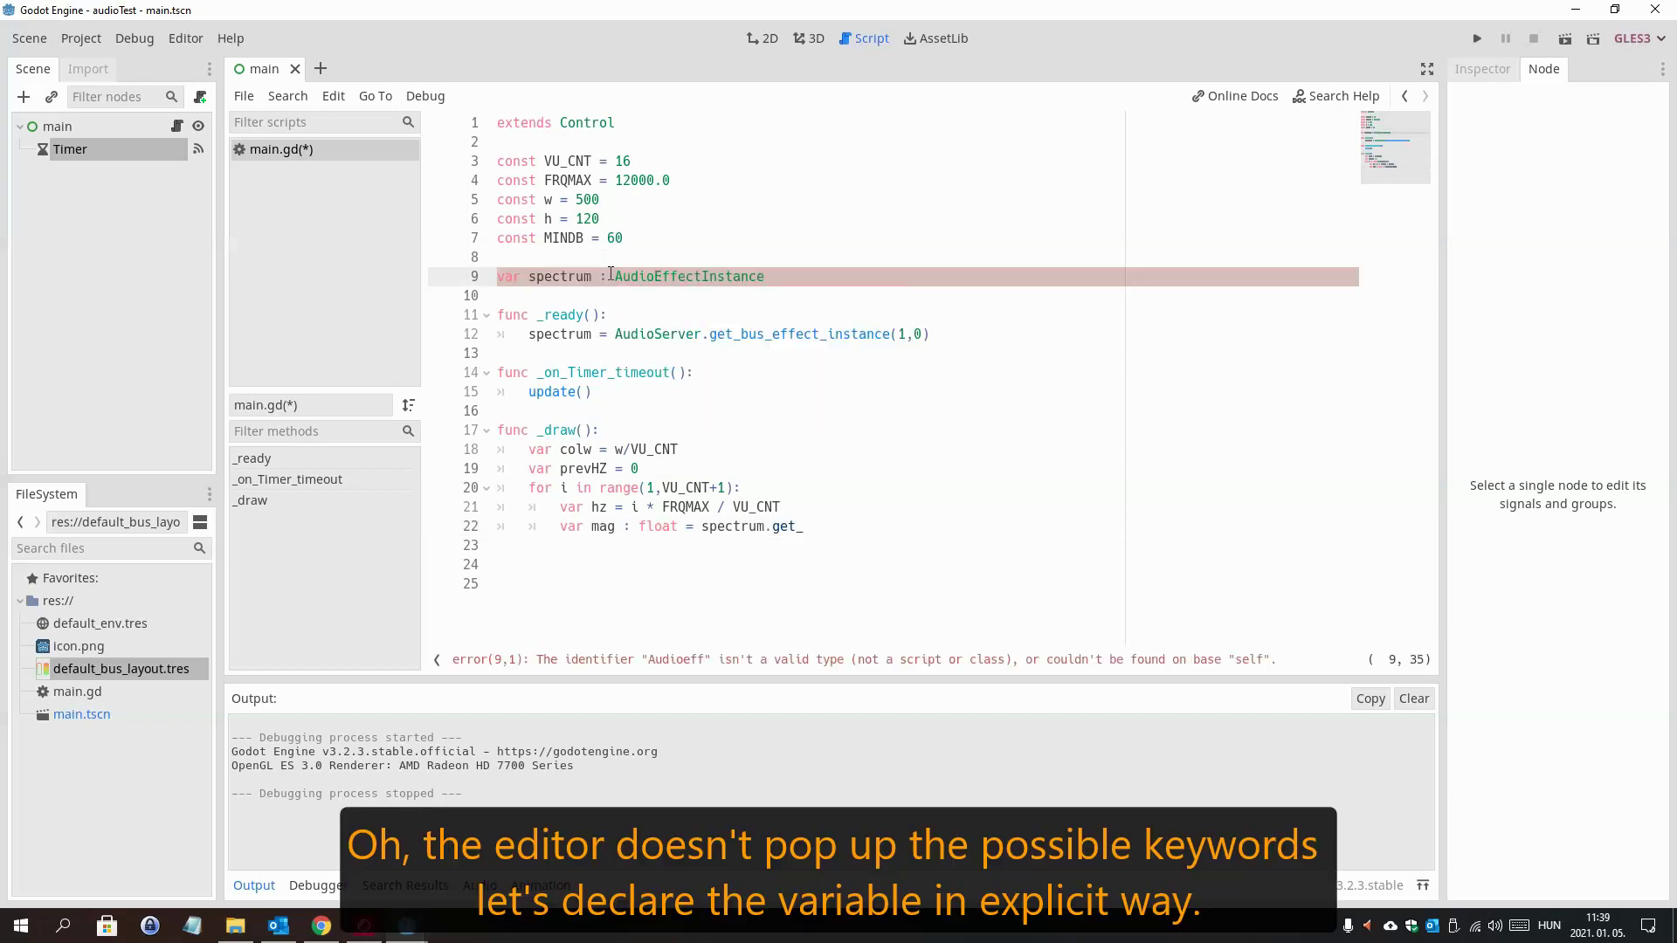
- Finish line 22 as spectrum.get_magnitude_for_frequency_range(prevHZ, hz).length()
key(Down)
key(Down)
key(Down)
key(Down)
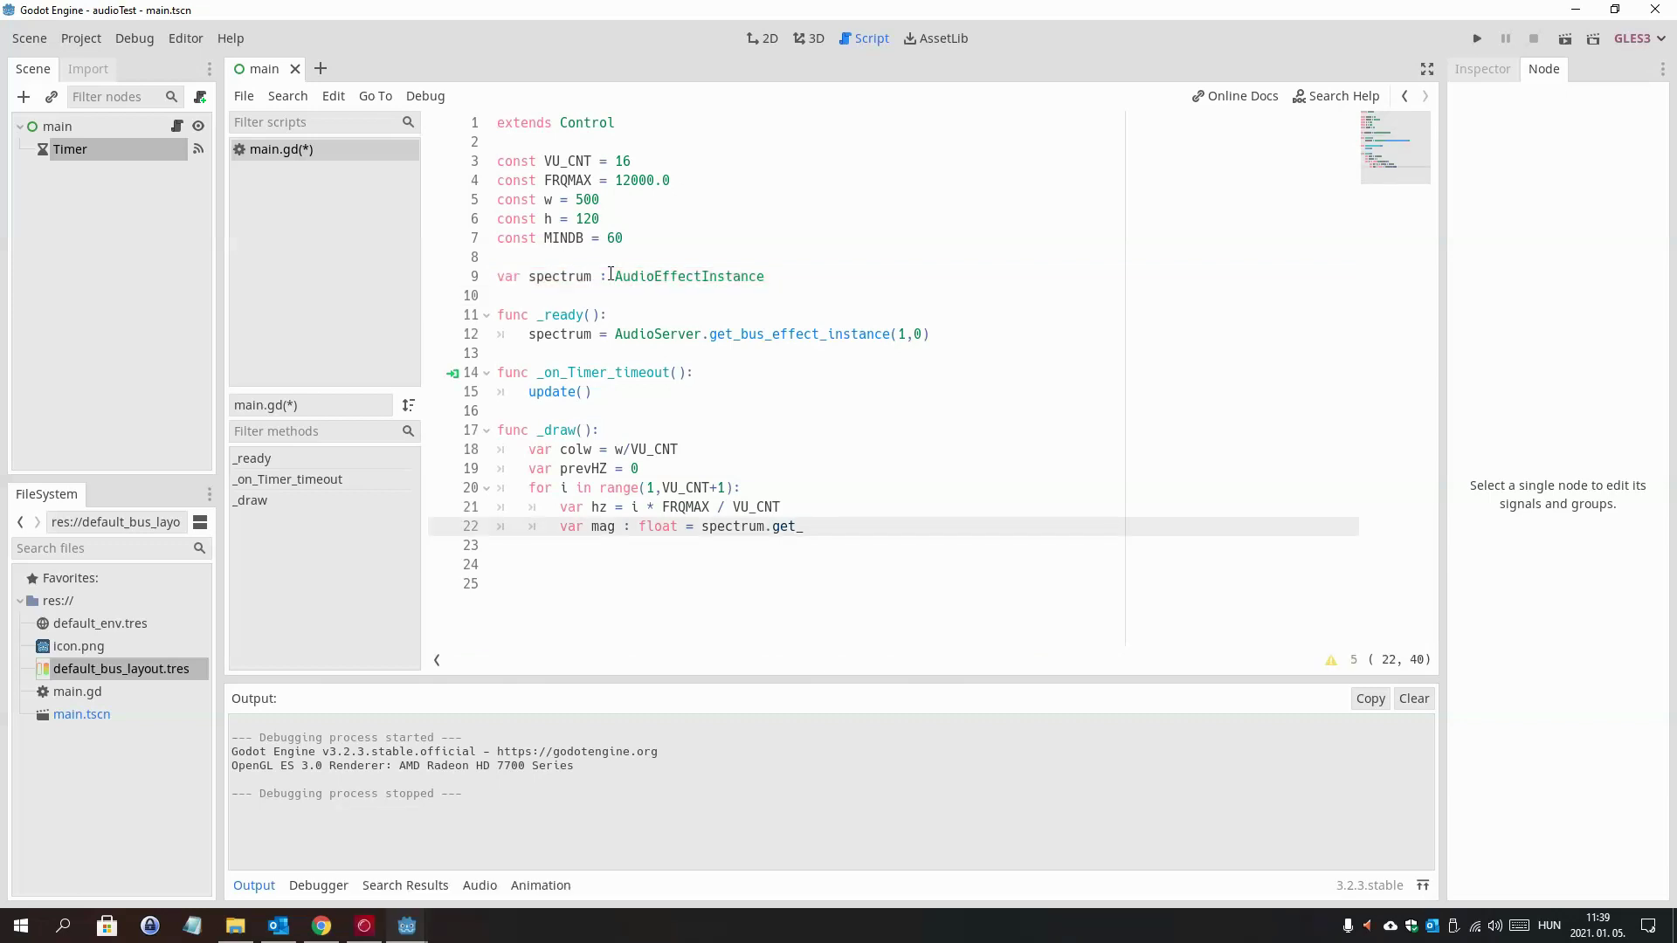
text(ma)
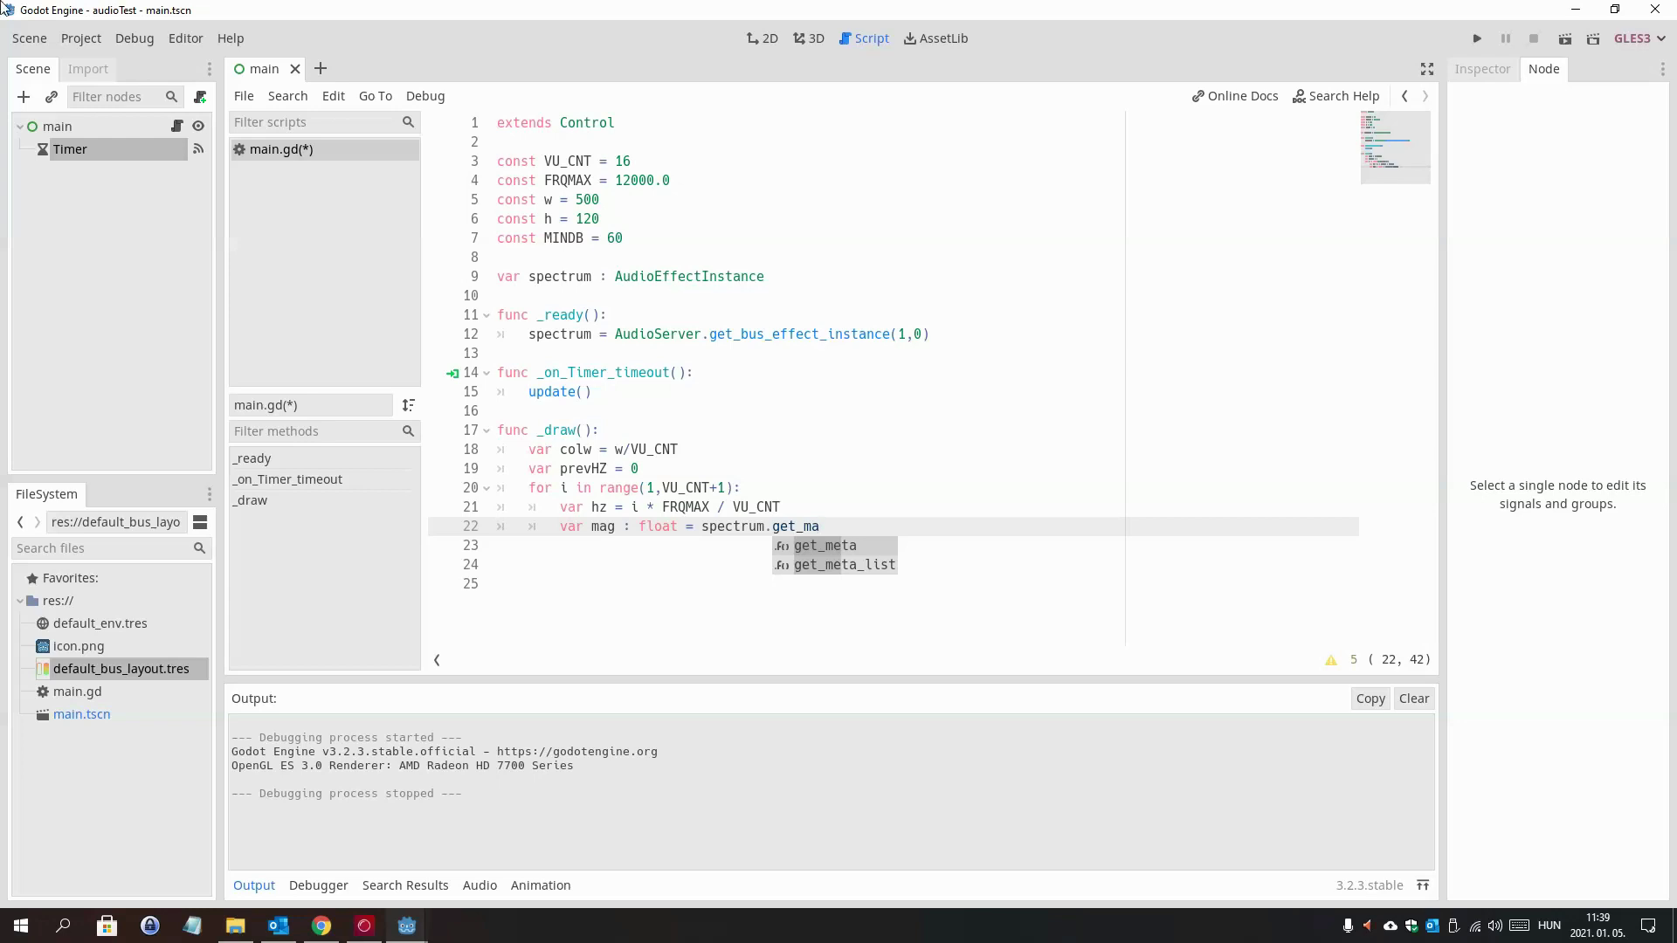
text(gnitu)
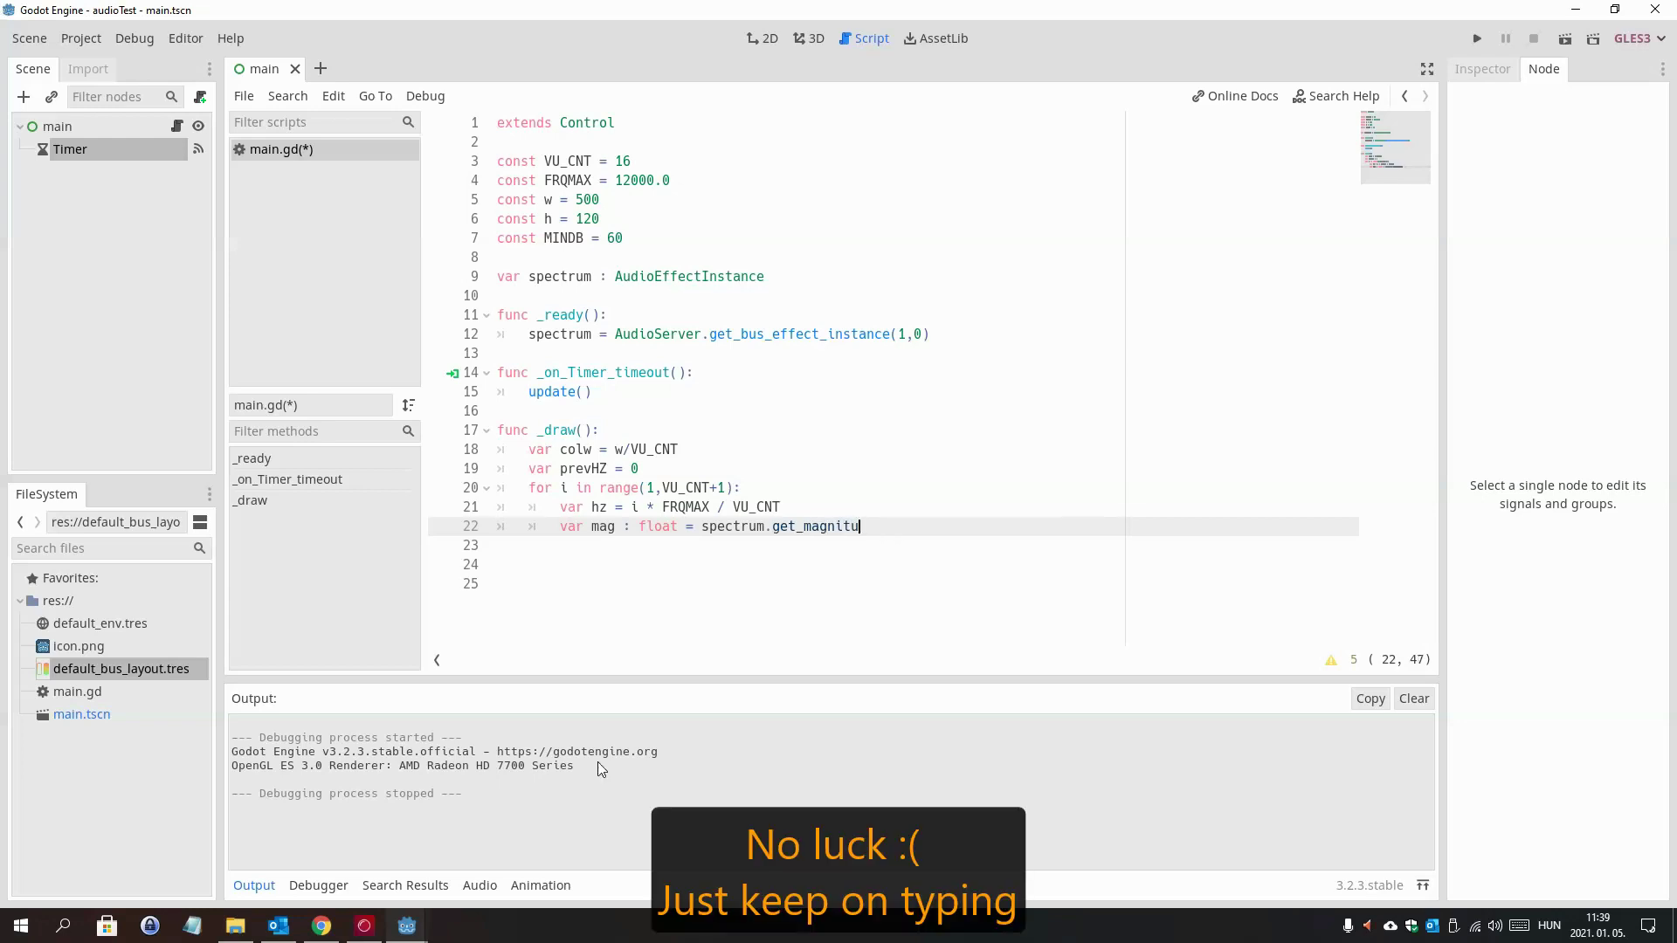
text(d)
key(Return)
text(()
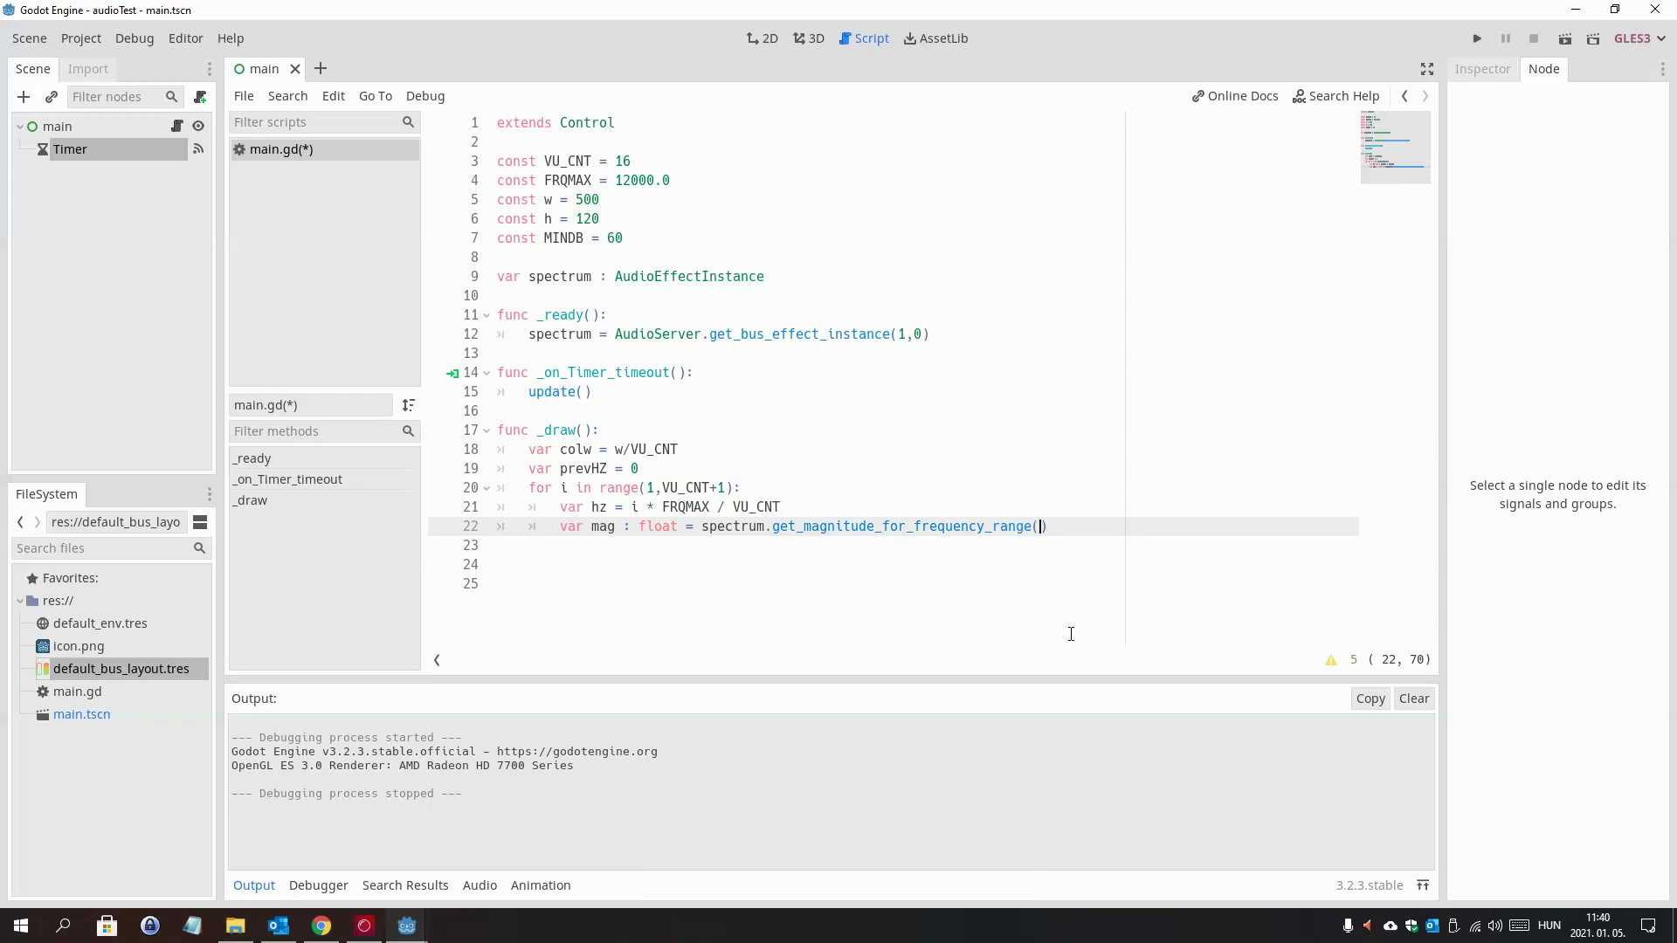
text(pre)
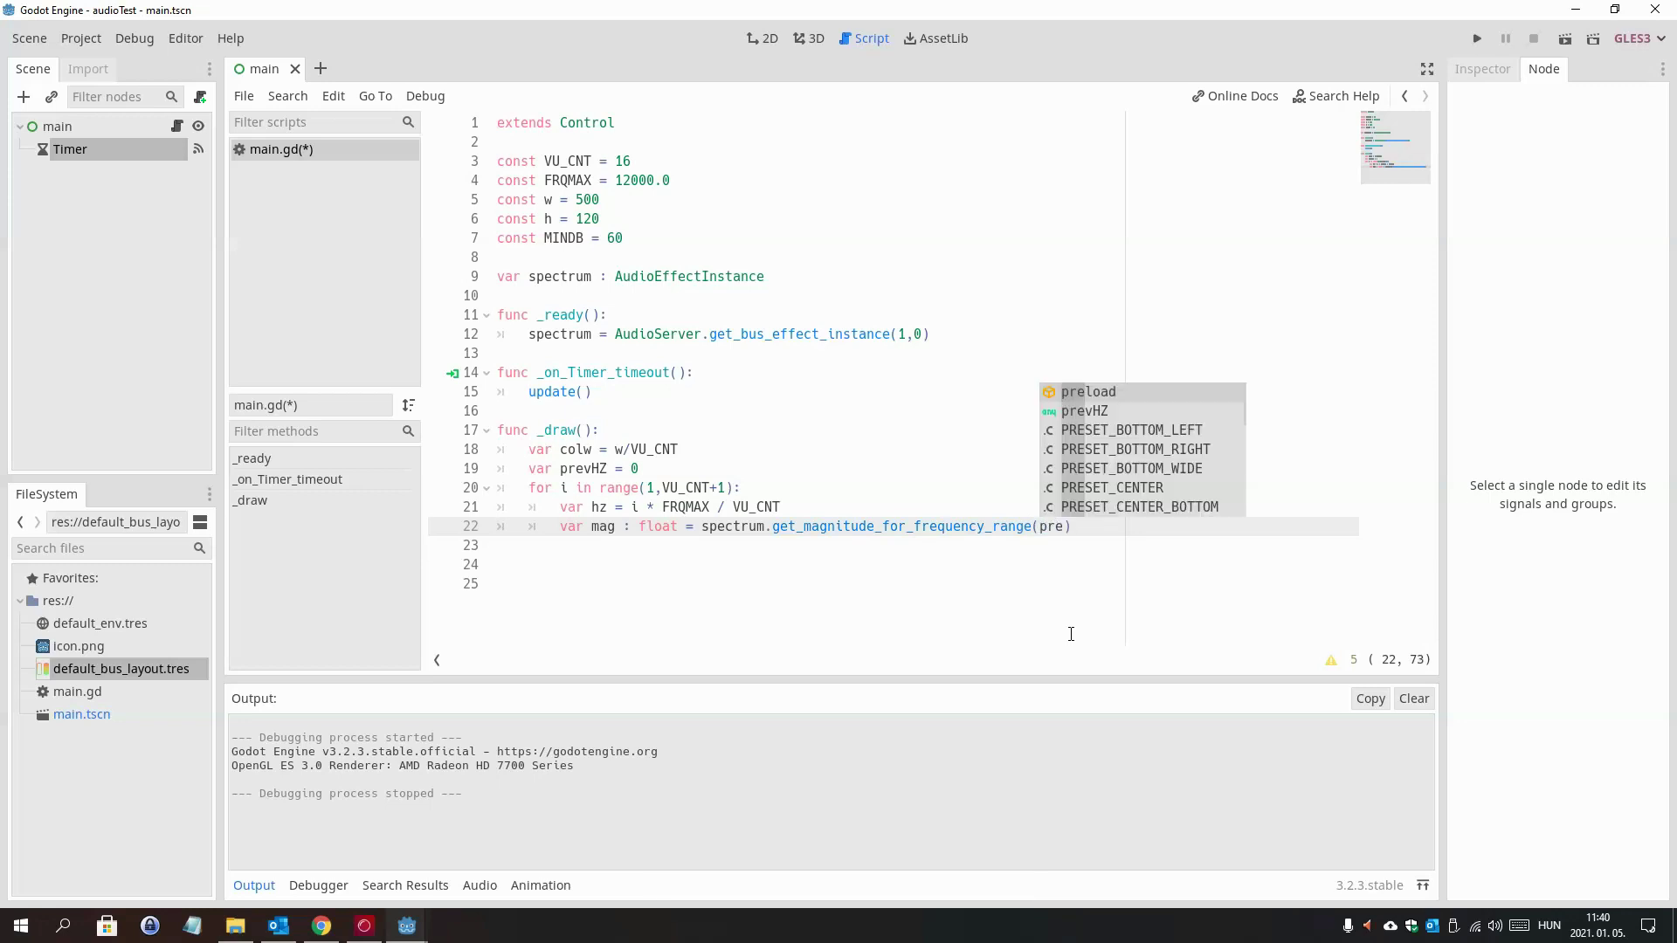
key(Down)
key(Return)
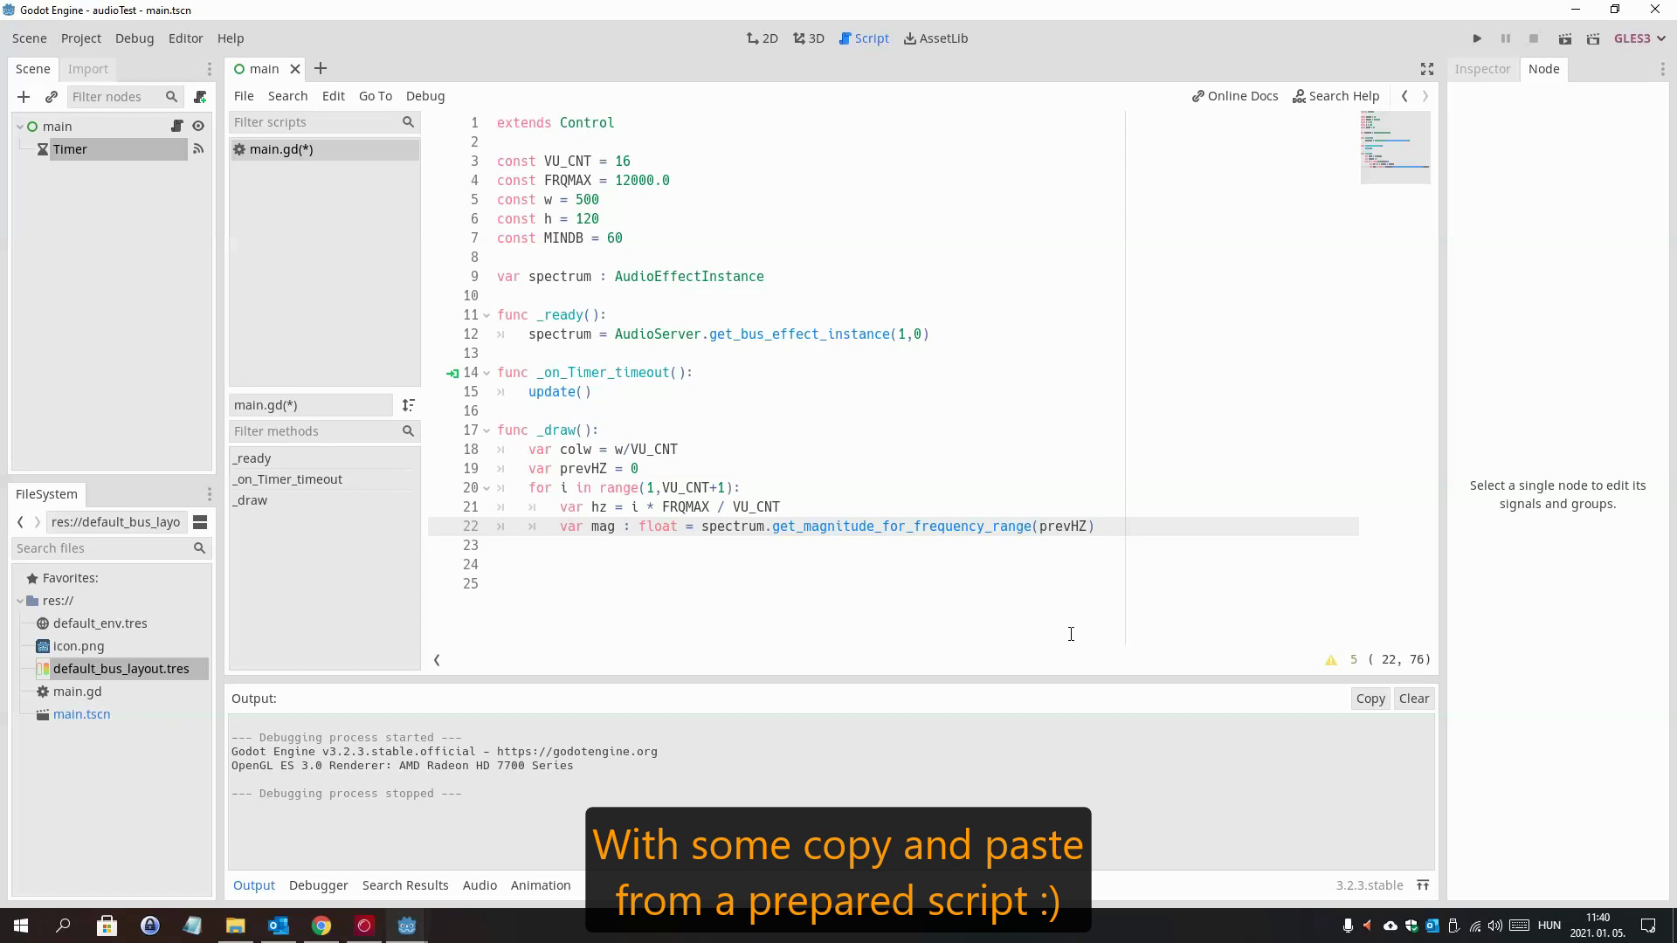
text(, hz)
text())
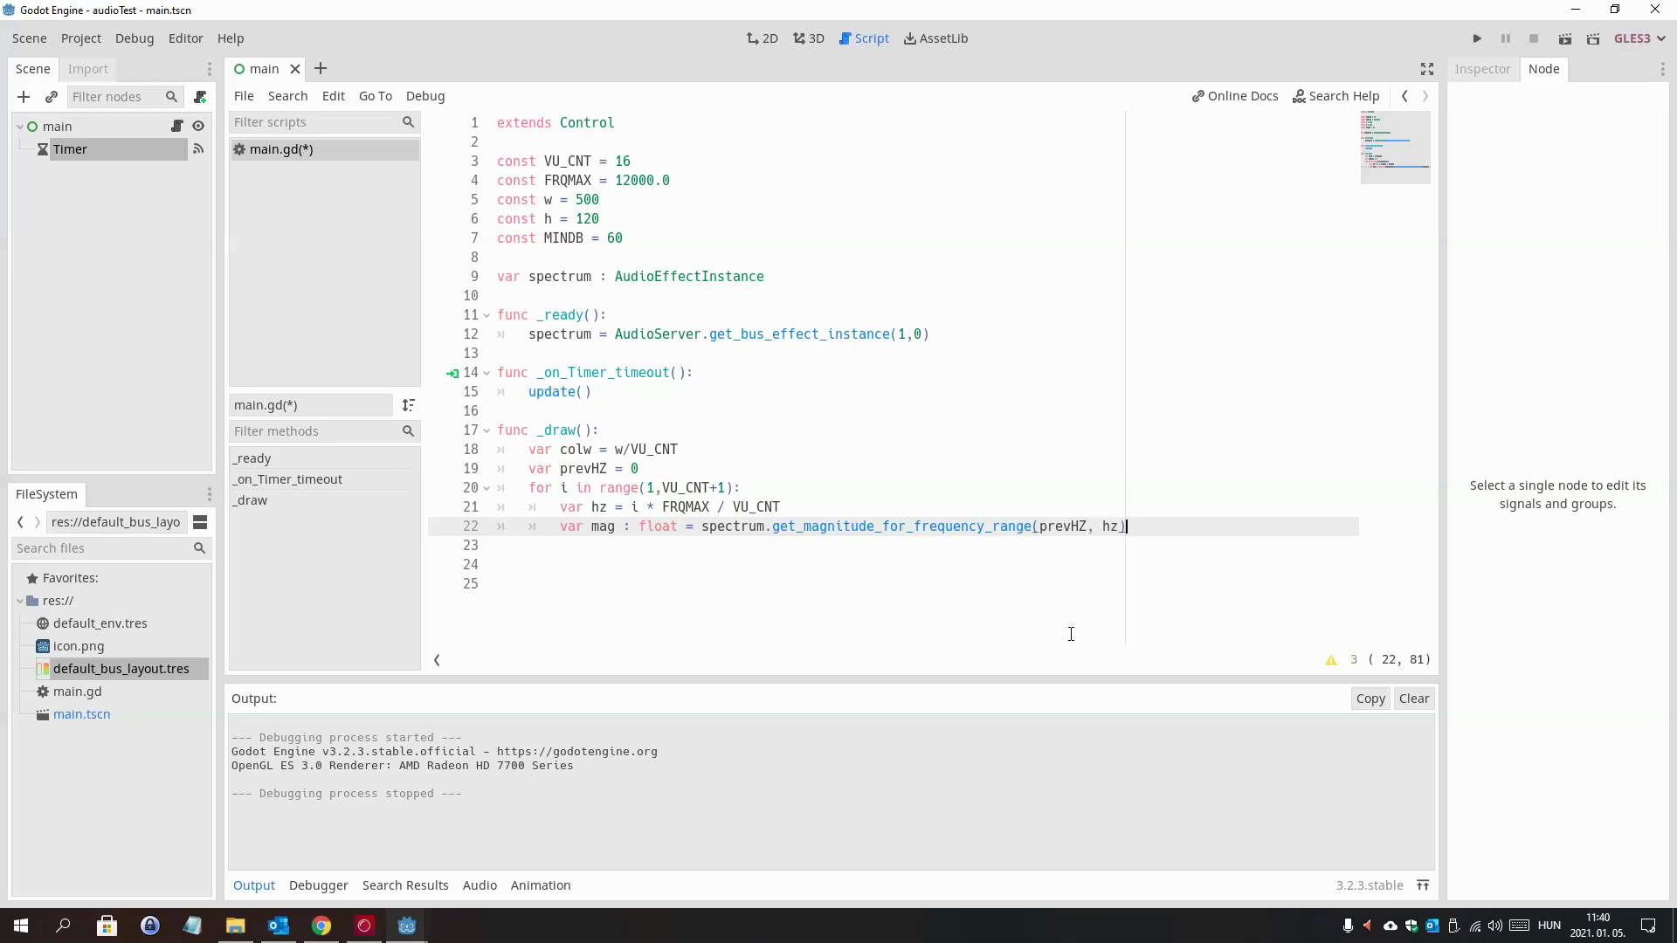
text(.leng)
text(th())
- Add var energy = clamp((MINDB + linear2db(mag)) / MINDB, 0, 1) below the mag line
key(Return)
text(var energy )
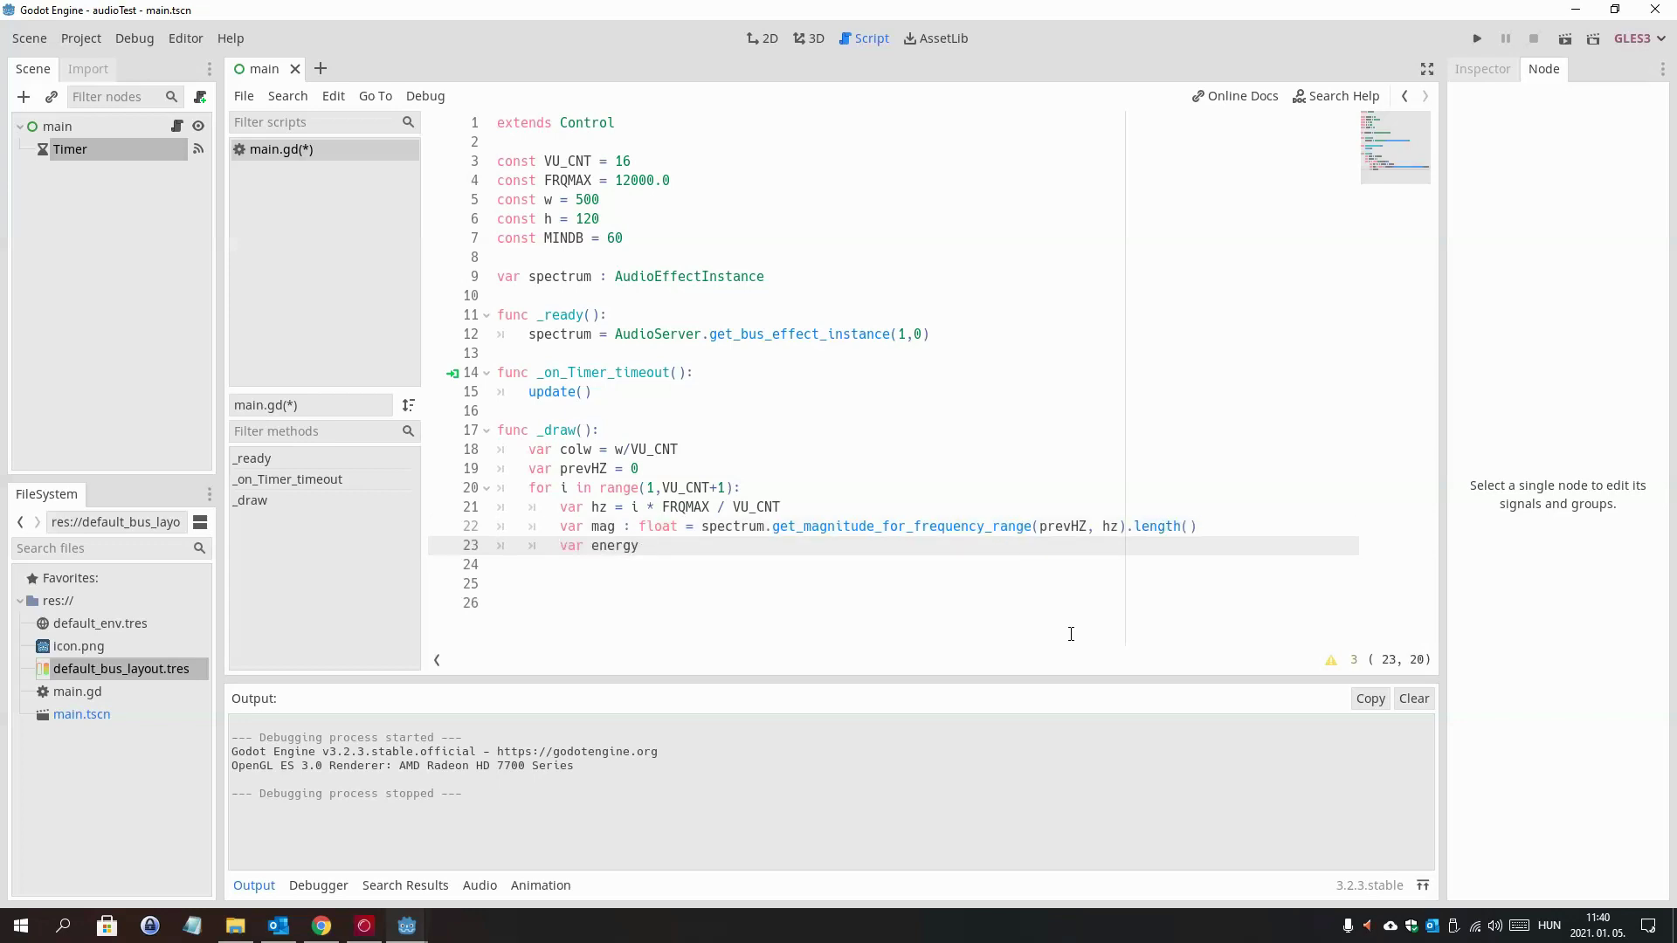
text(= cla)
text(mp(mi)
key(Return)
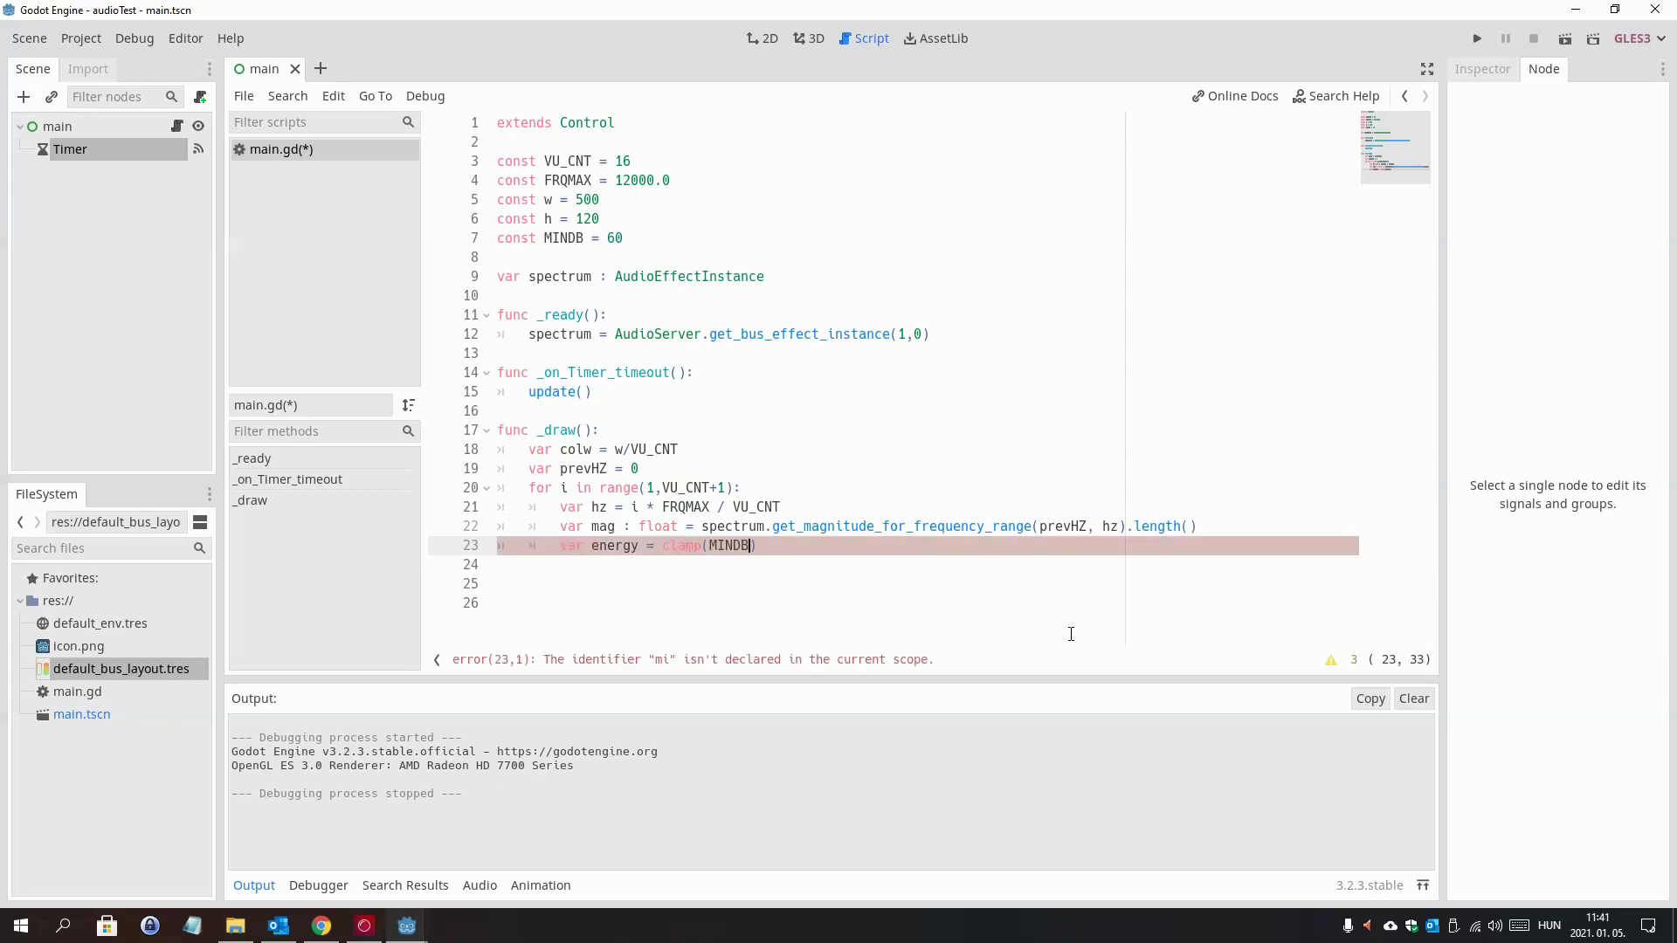
text(+ )
text(line)
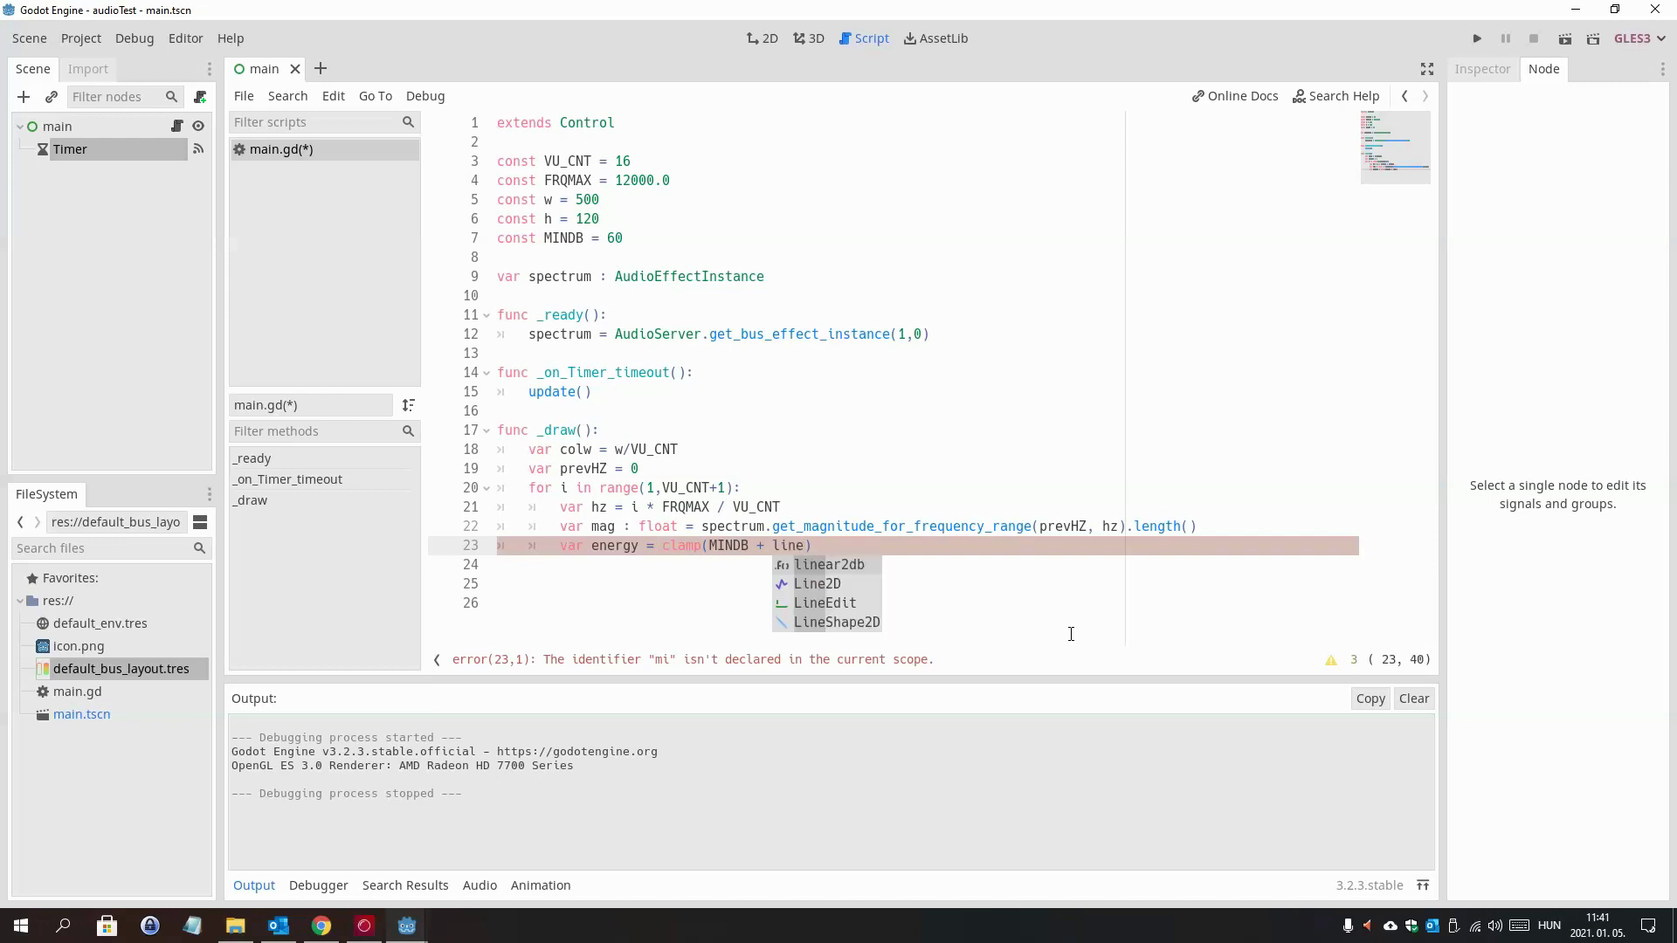
key(Return)
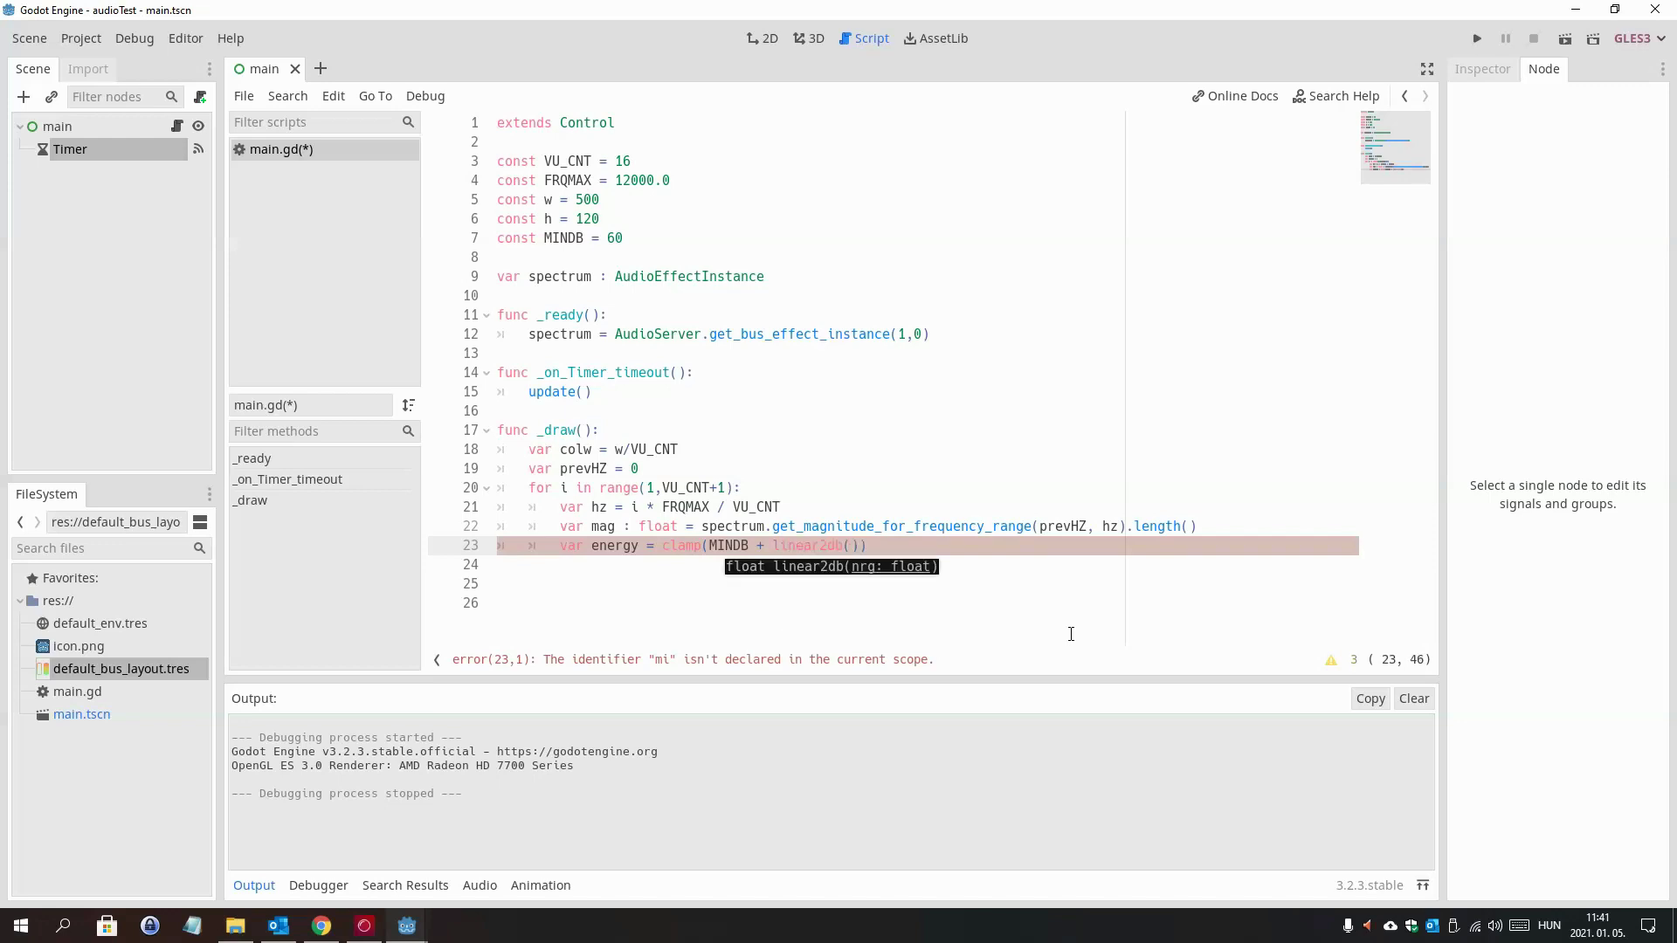
text(mag))
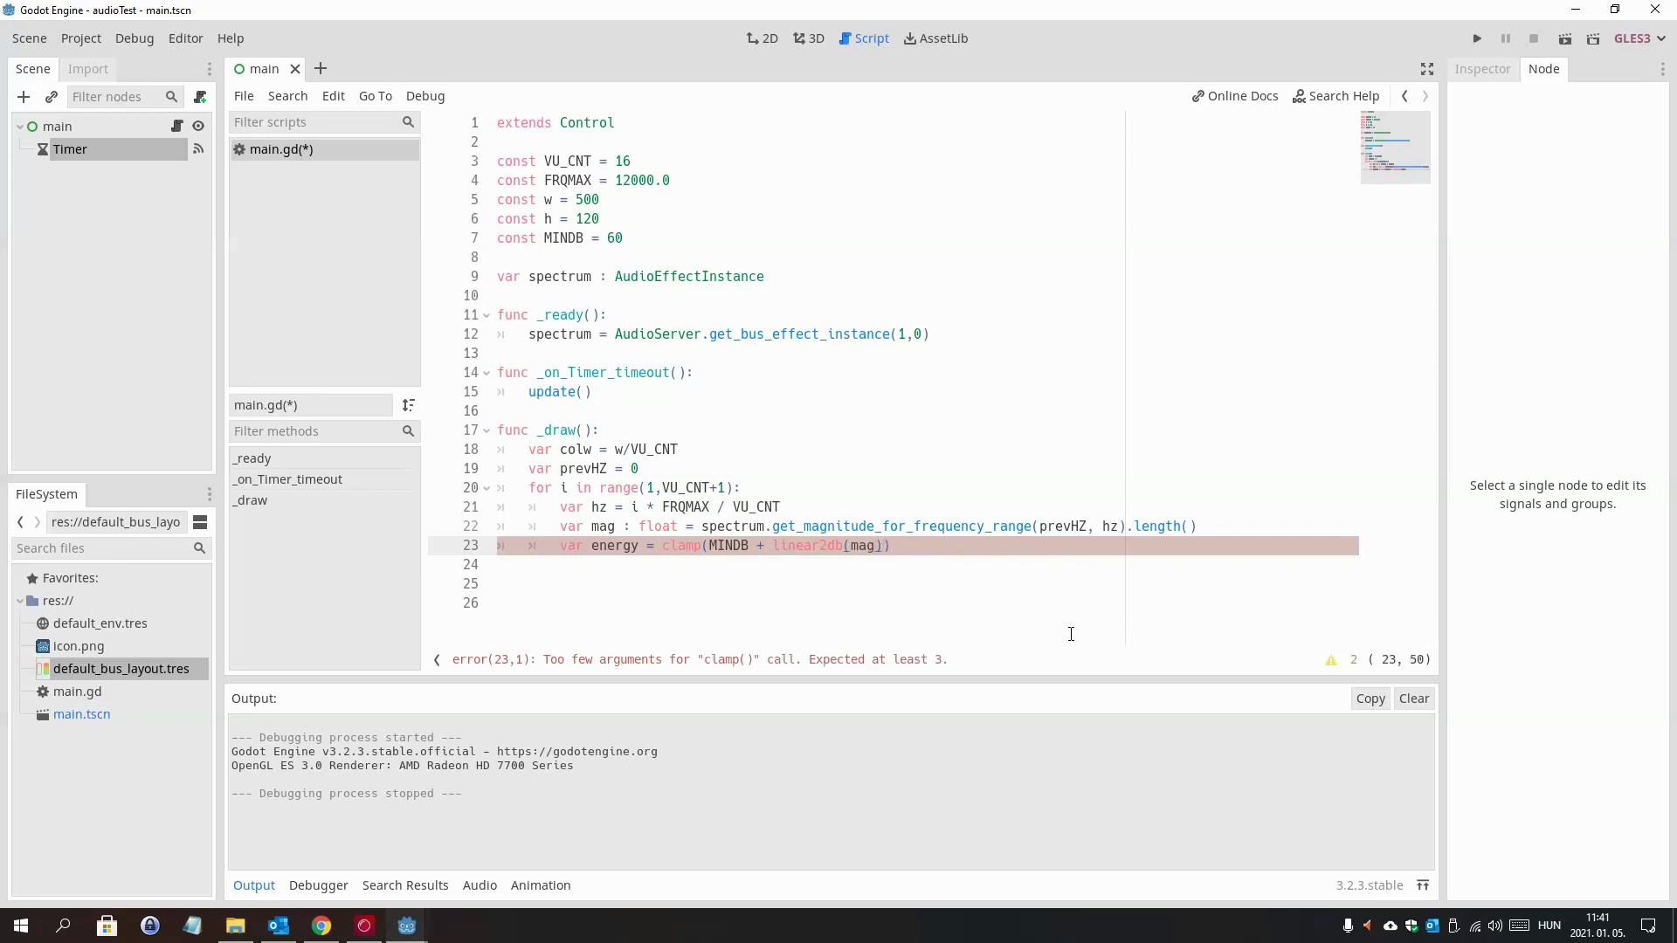
text())
text( /)
text(MINDB)
text(, 0, )
text(0)
text())
- Fix the clamp call's parentheses and begin var colh = energy * h on line 24
key(Return)
key(Up)
key(ctrl+Right)
key(ctrl+Right)
key(ctrl+Right)
text(()
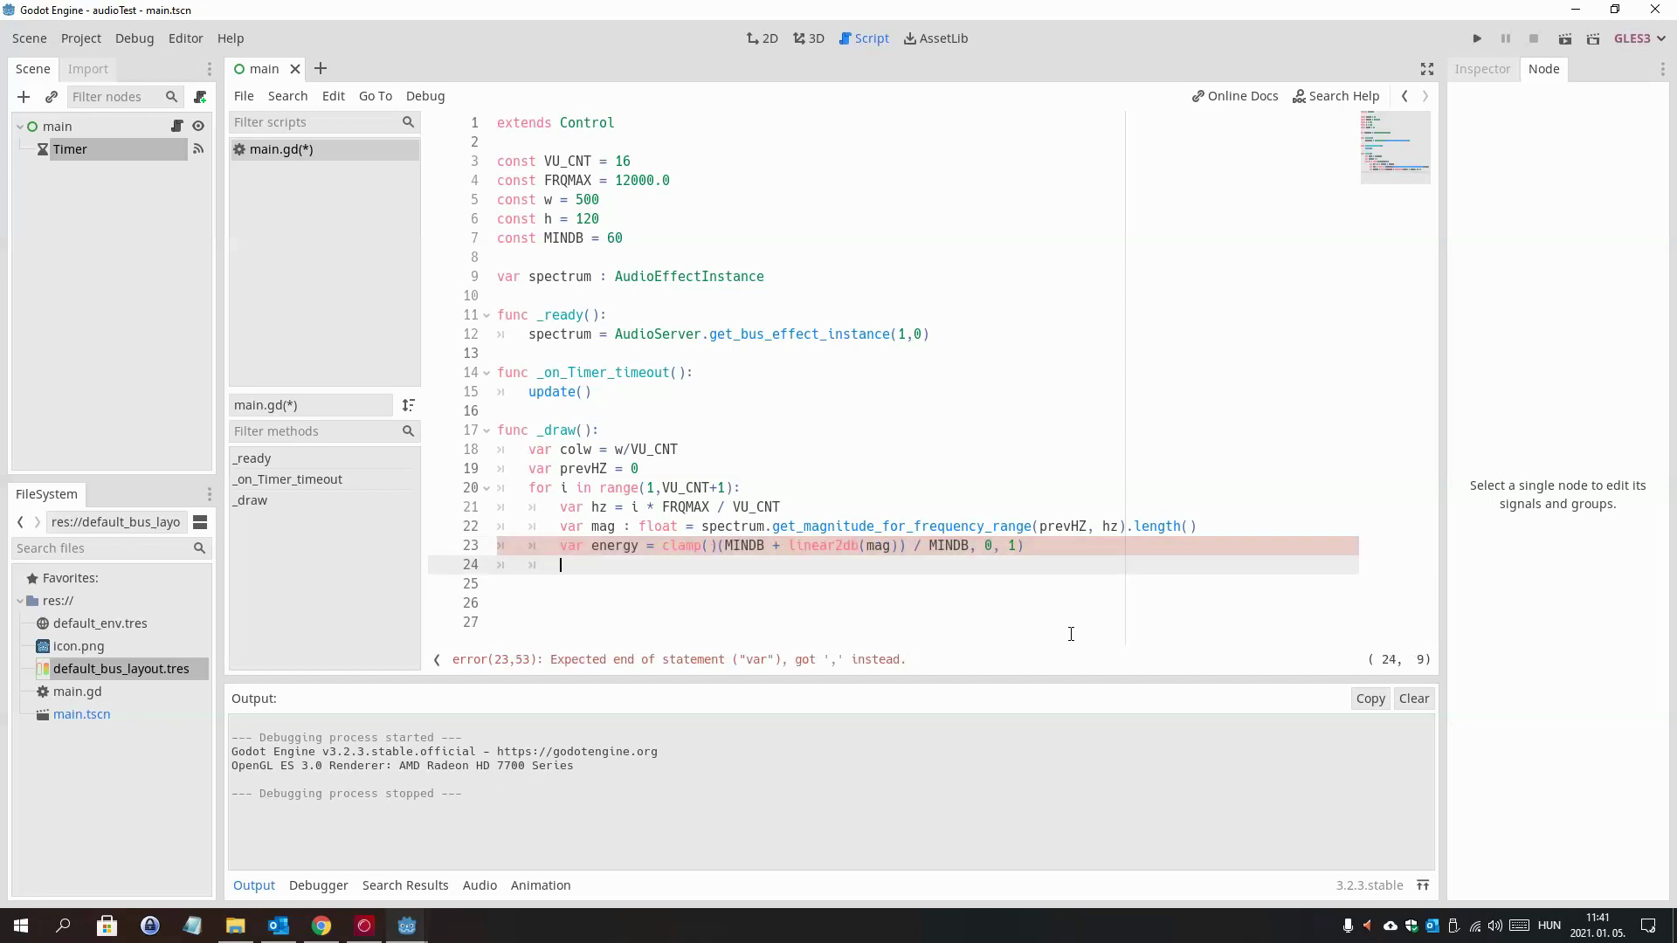
key(Delete)
key(Down)
text(var colh)
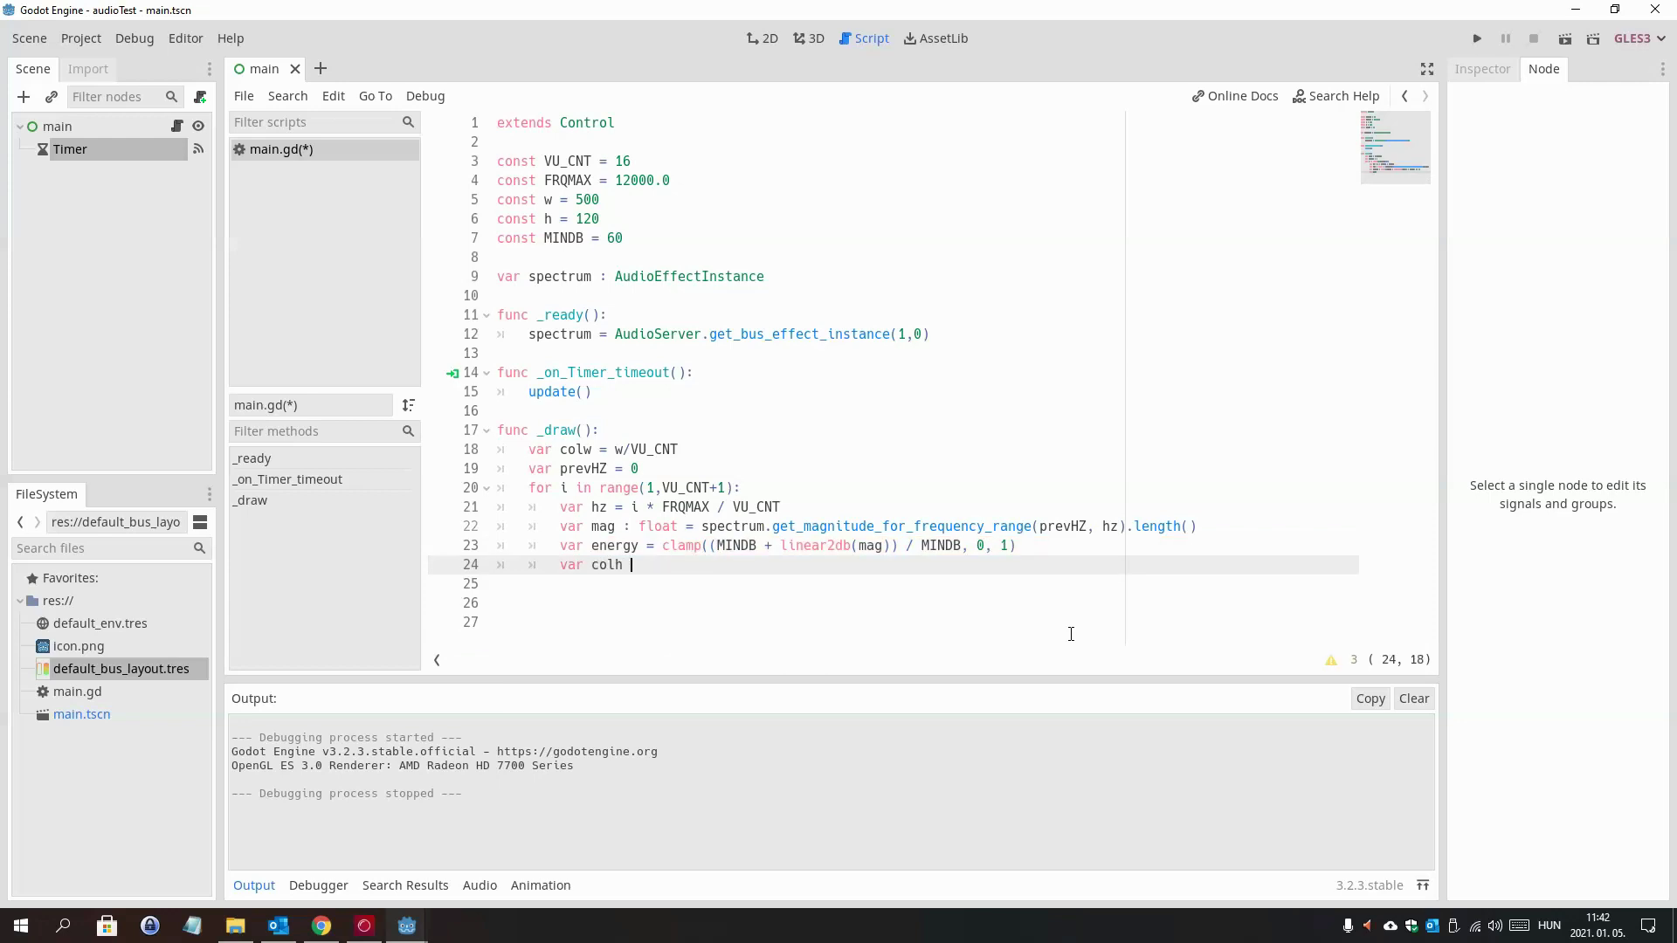
text( = energy )
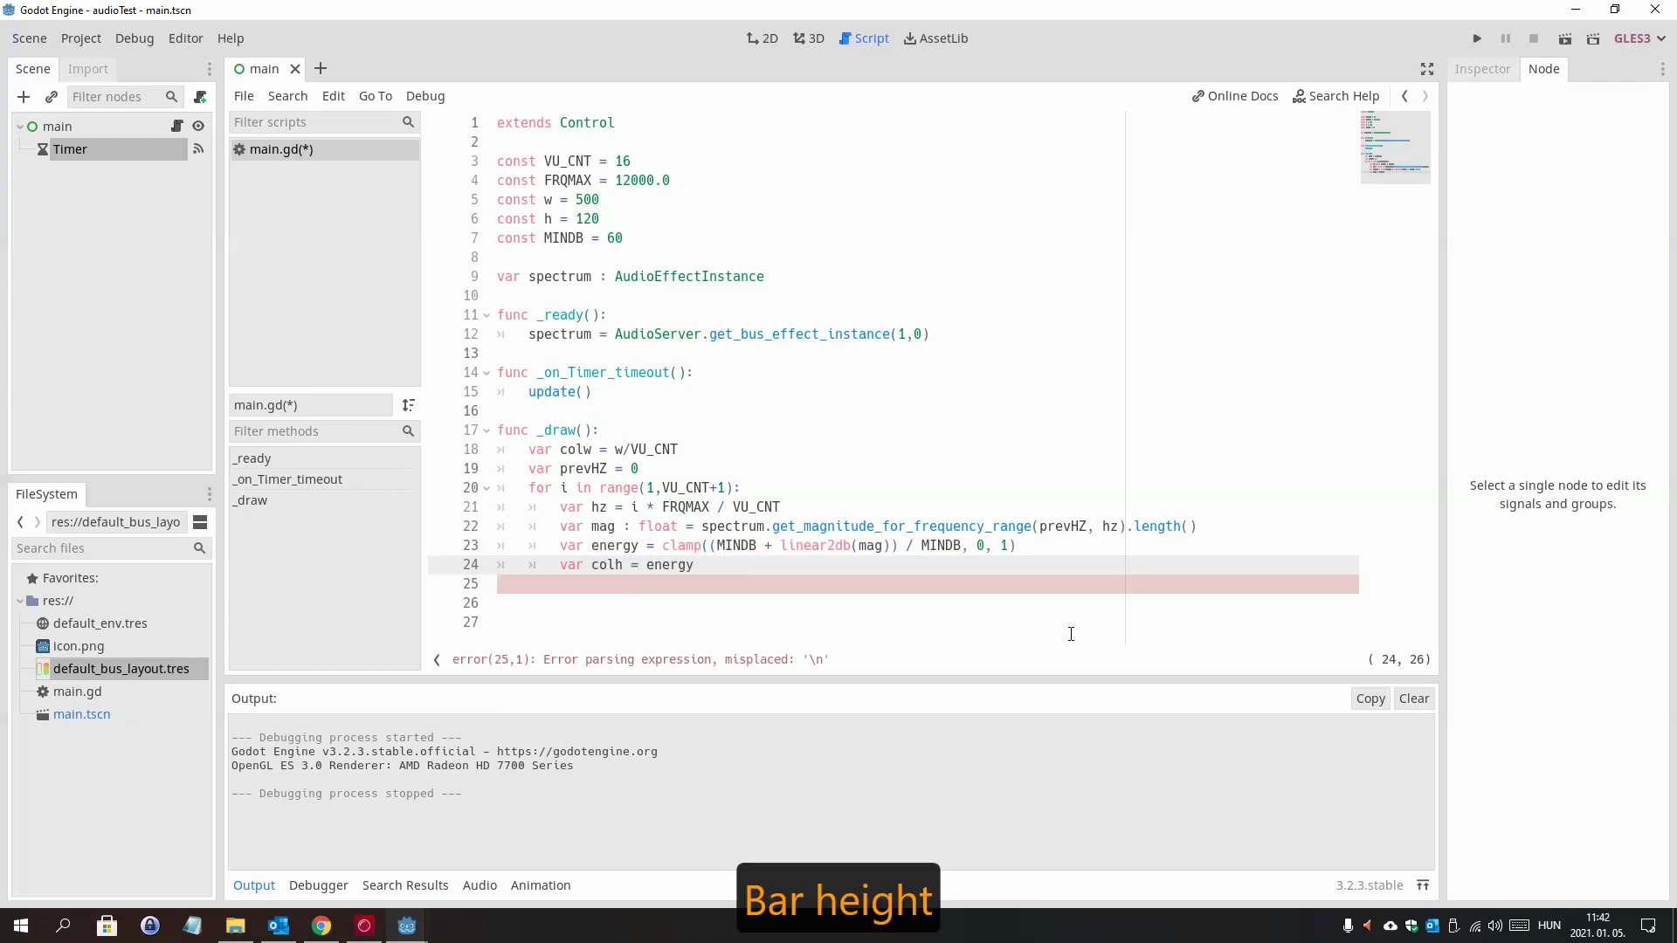
text(* )
text(h)
- Draw each bar with draw_rect(Rect2(colw * i, h - colh, colw, colh + 2), Color.green)
key(Escape)
key(Return)
key(Return)
text(draw_r)
key(Return)
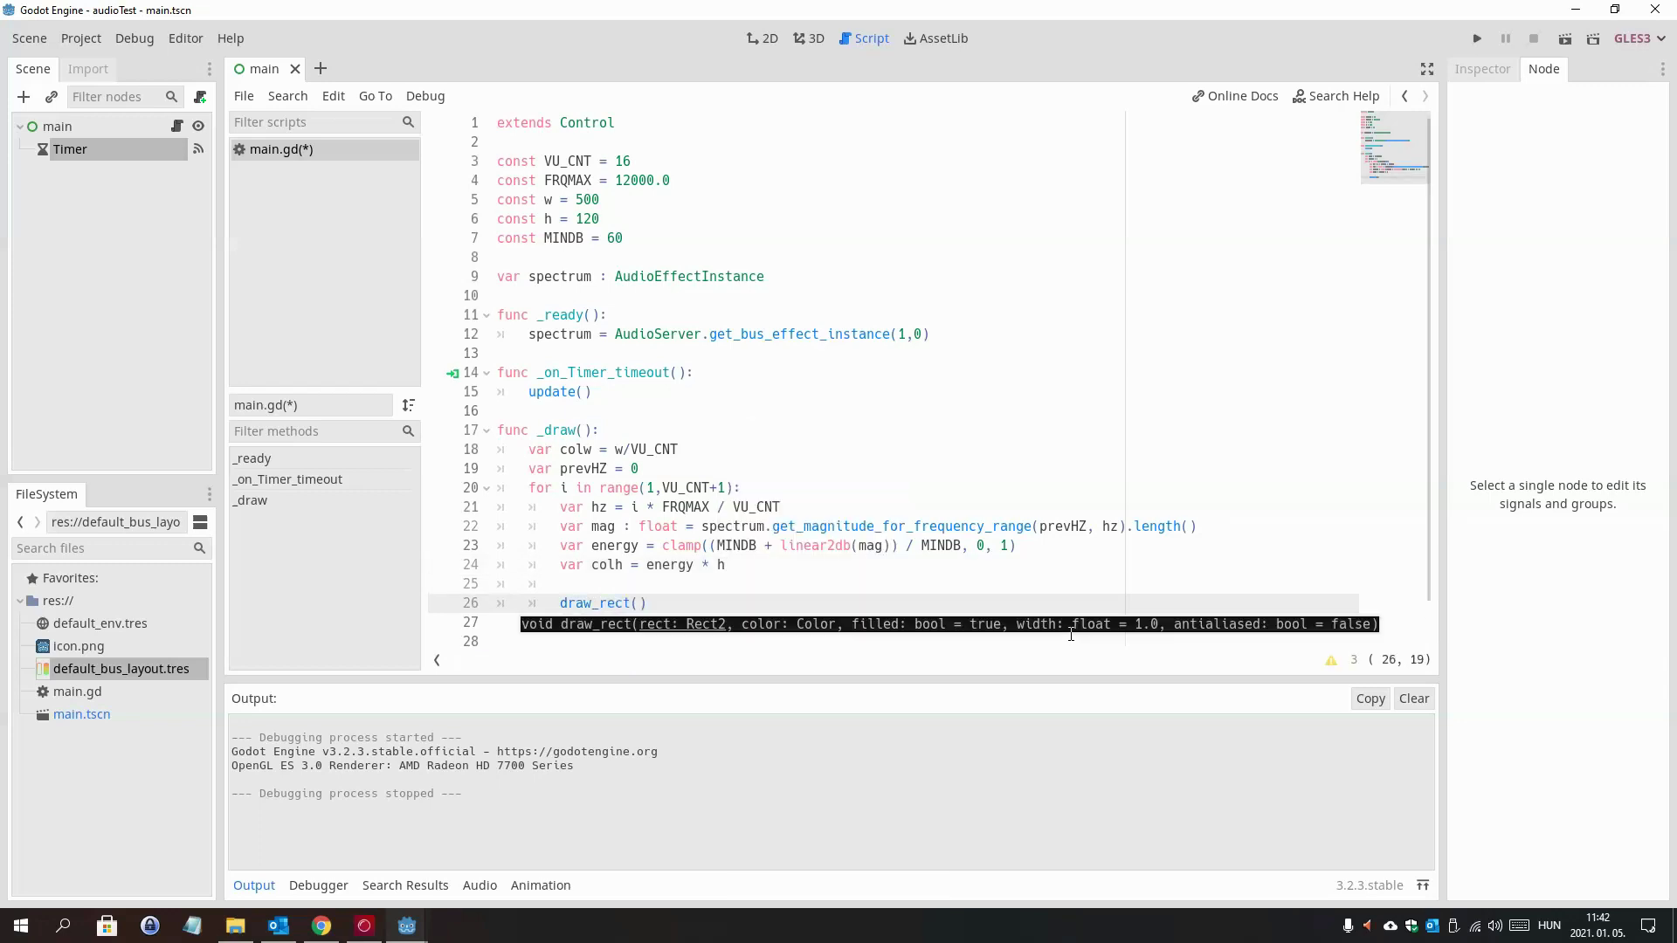
text(rec)
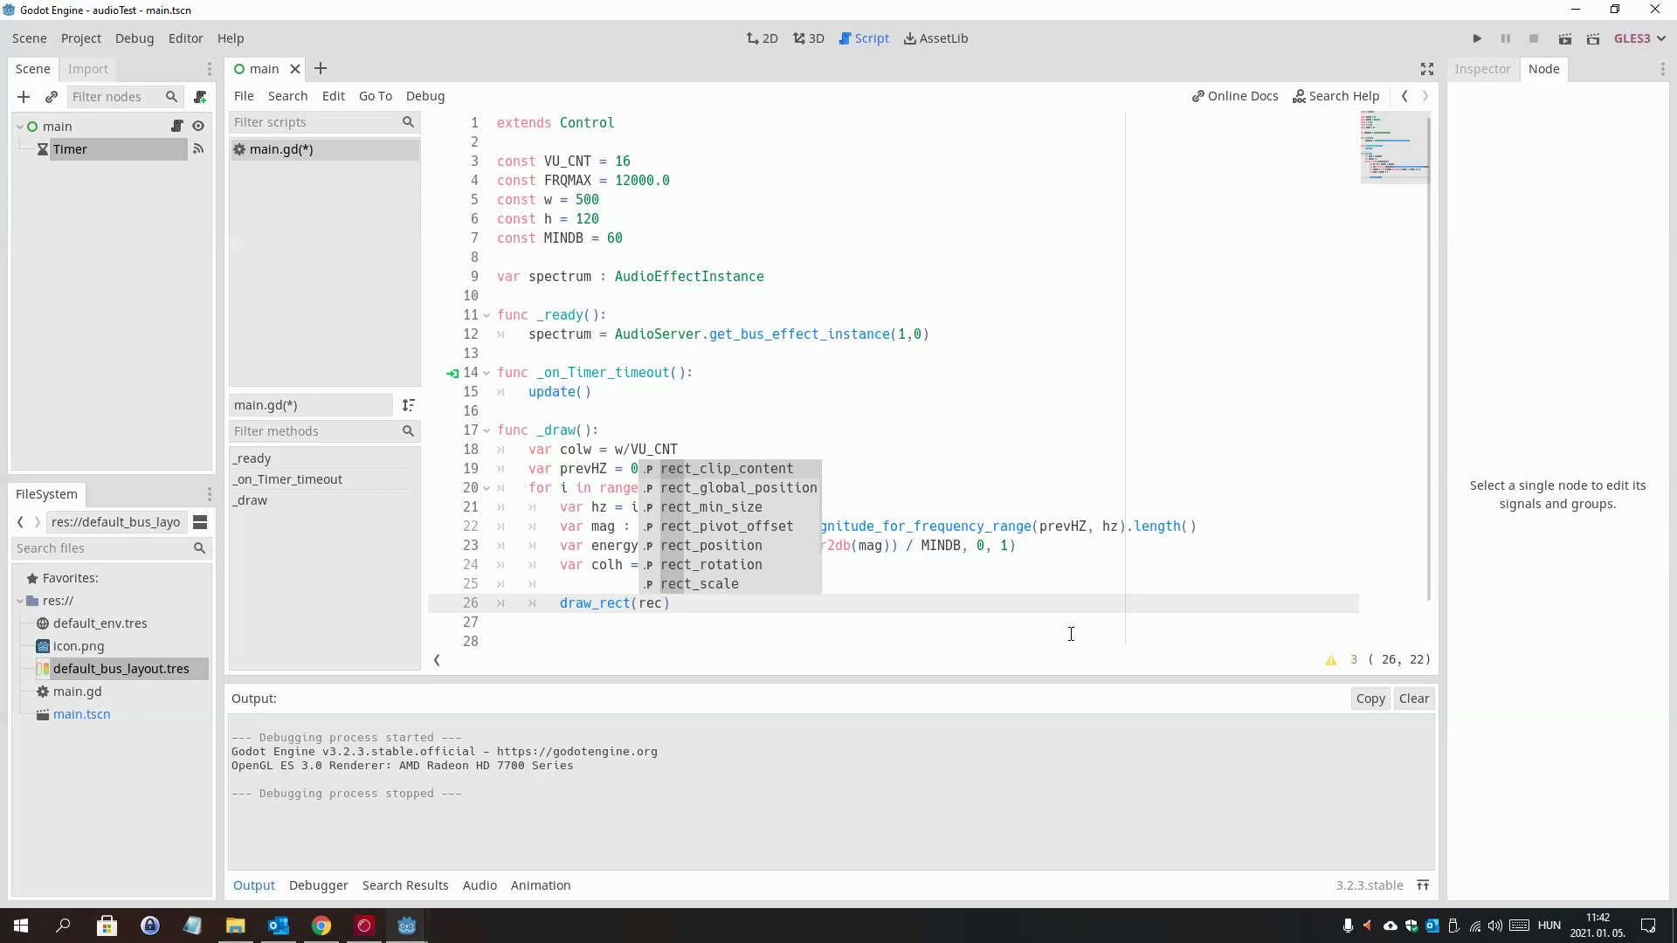
text(z)
key(Return)
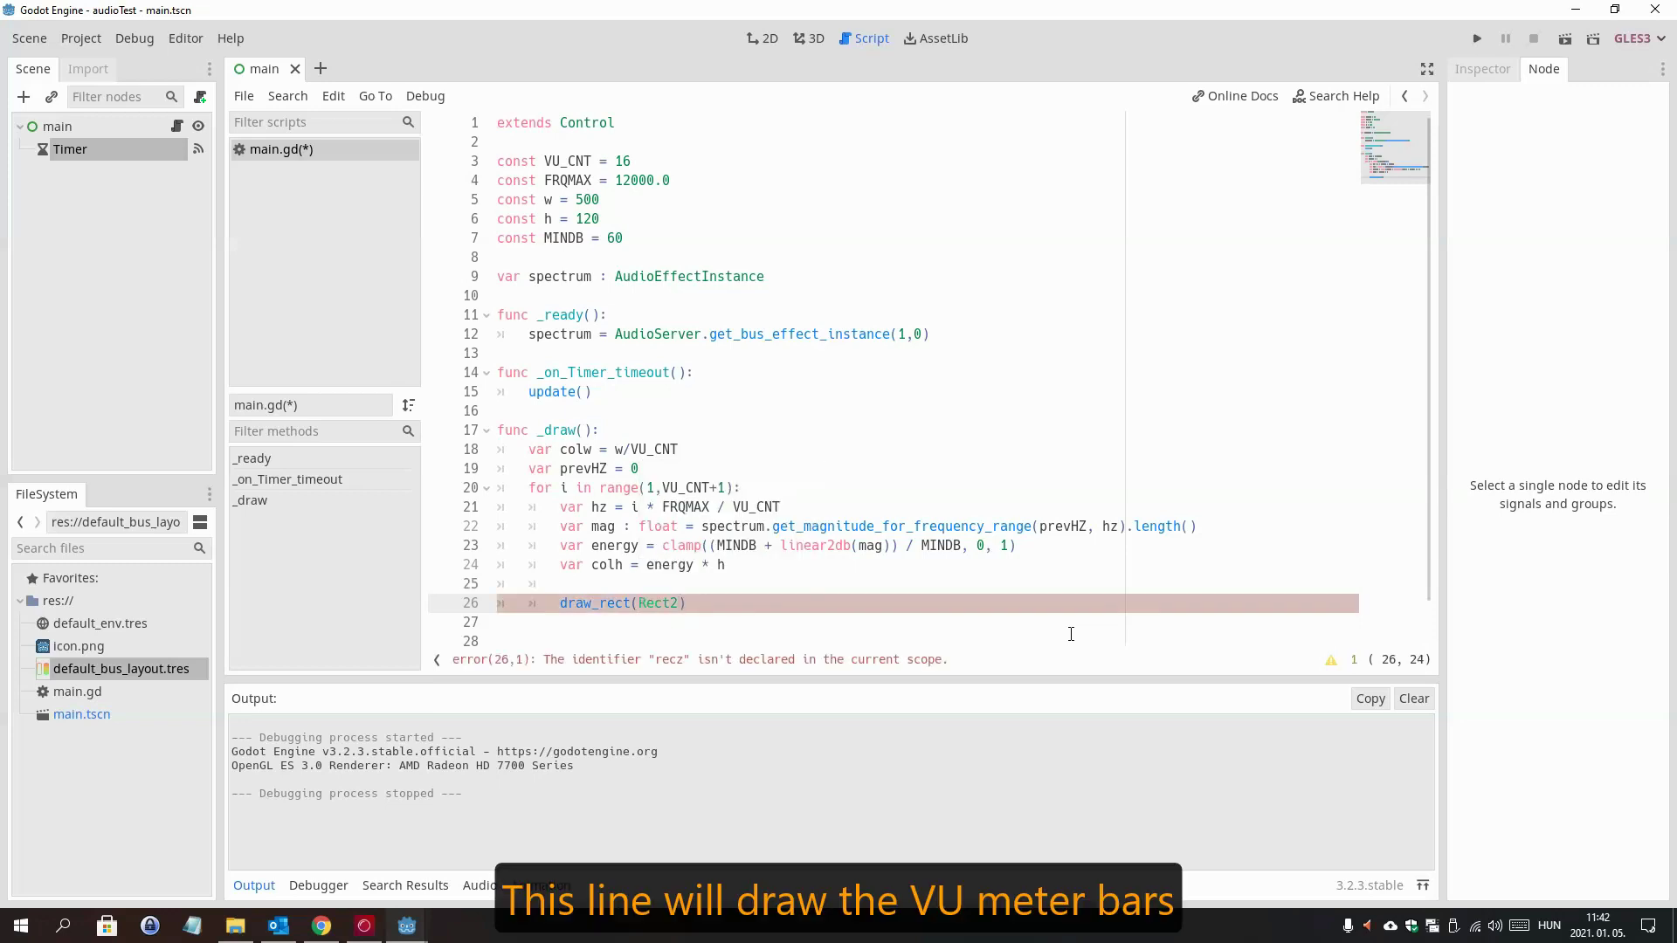
text(()
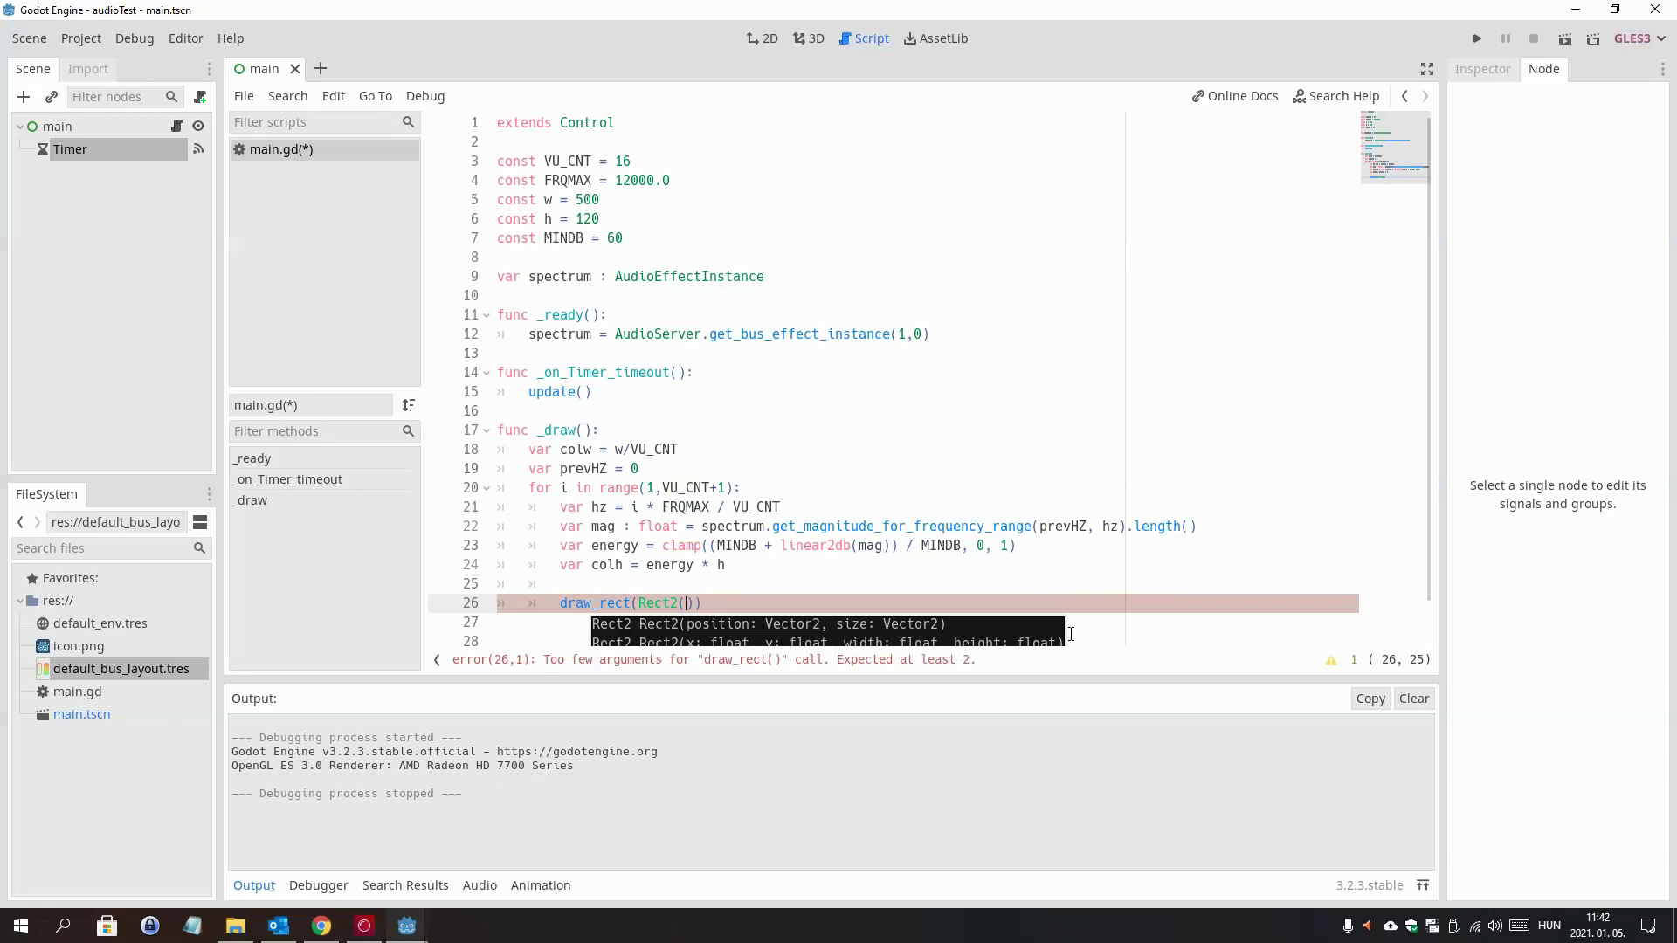
text(colw * i, h)
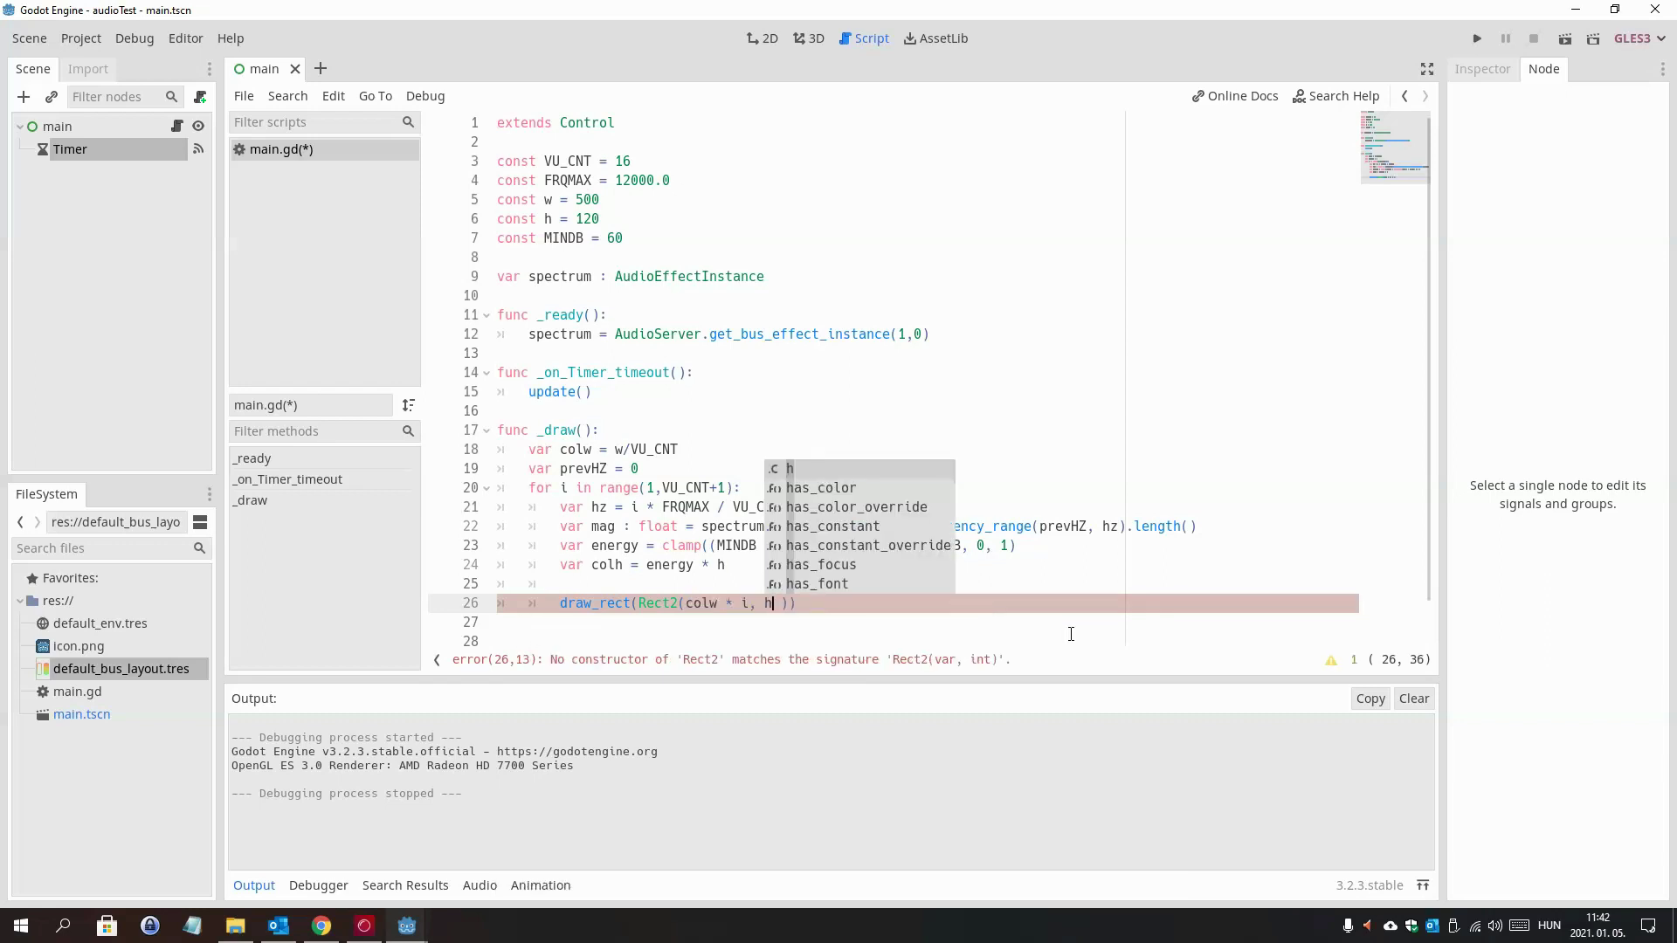
text( - colh,  )
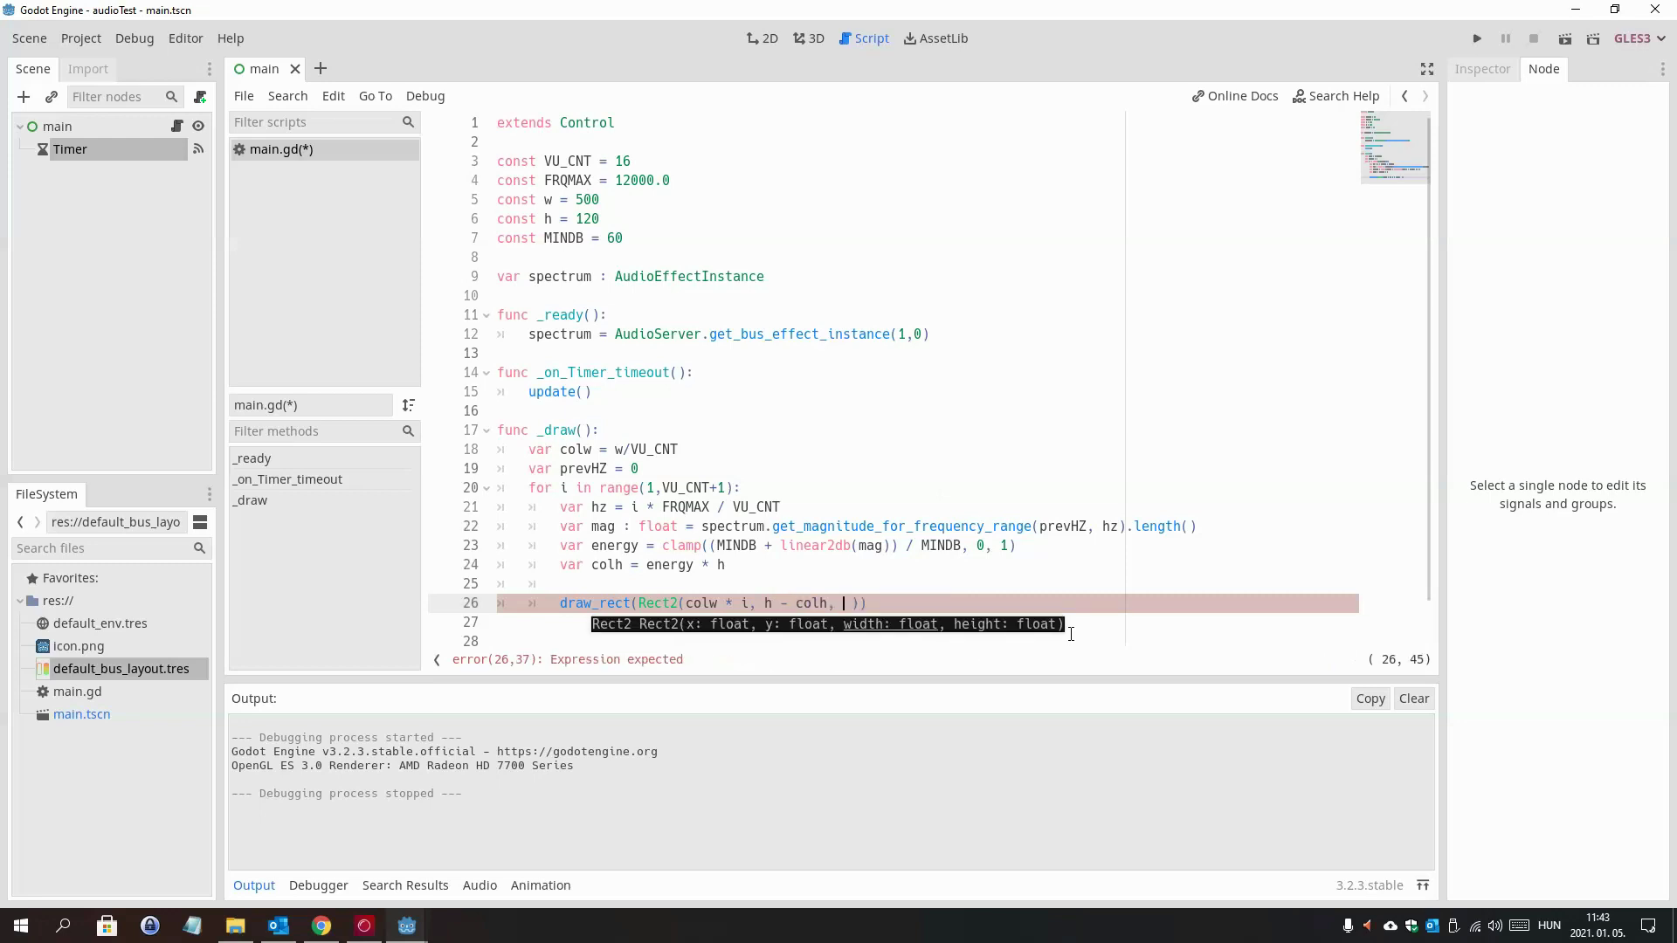
text(col)
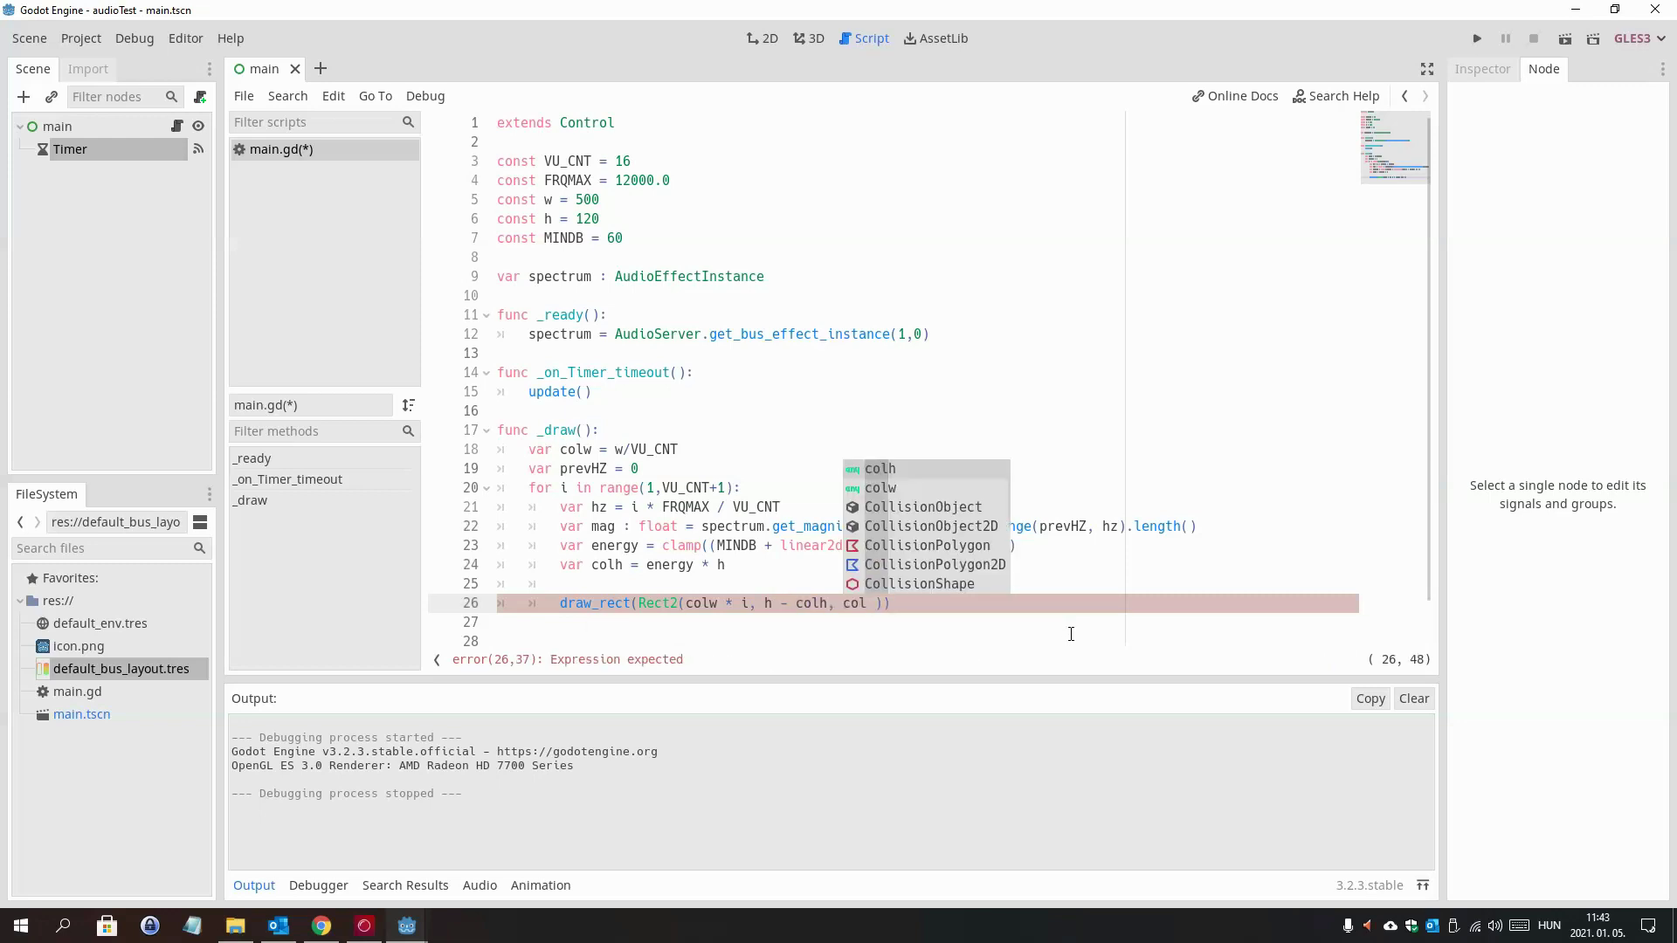
key(Down)
key(Return)
text(, )
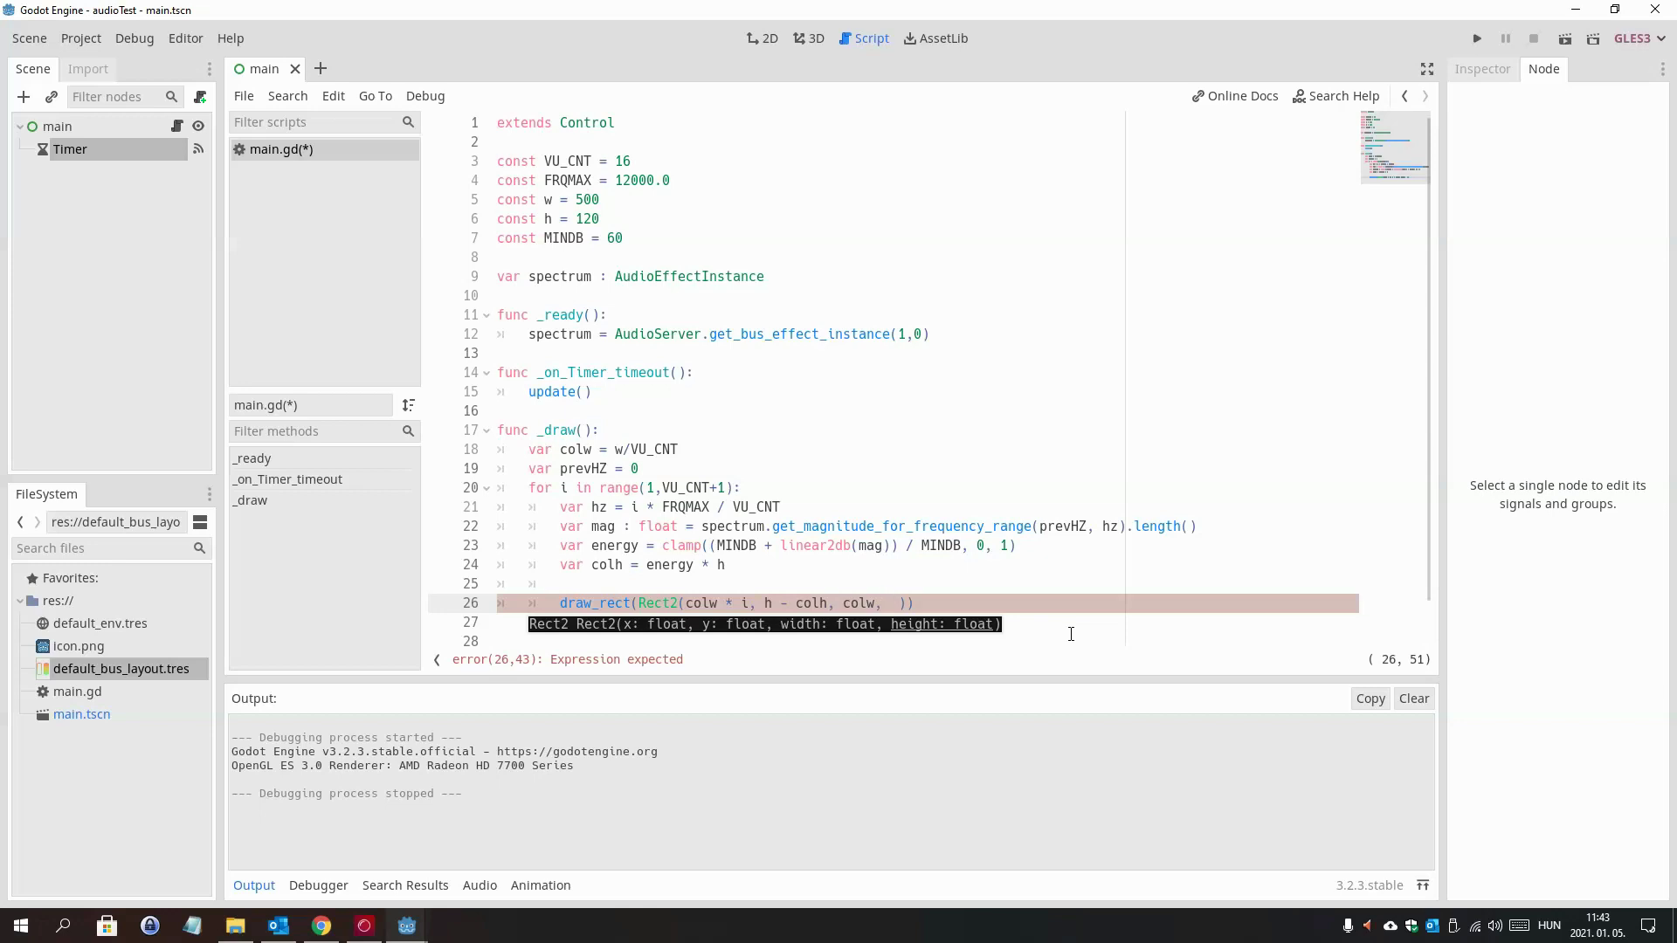
text(col)
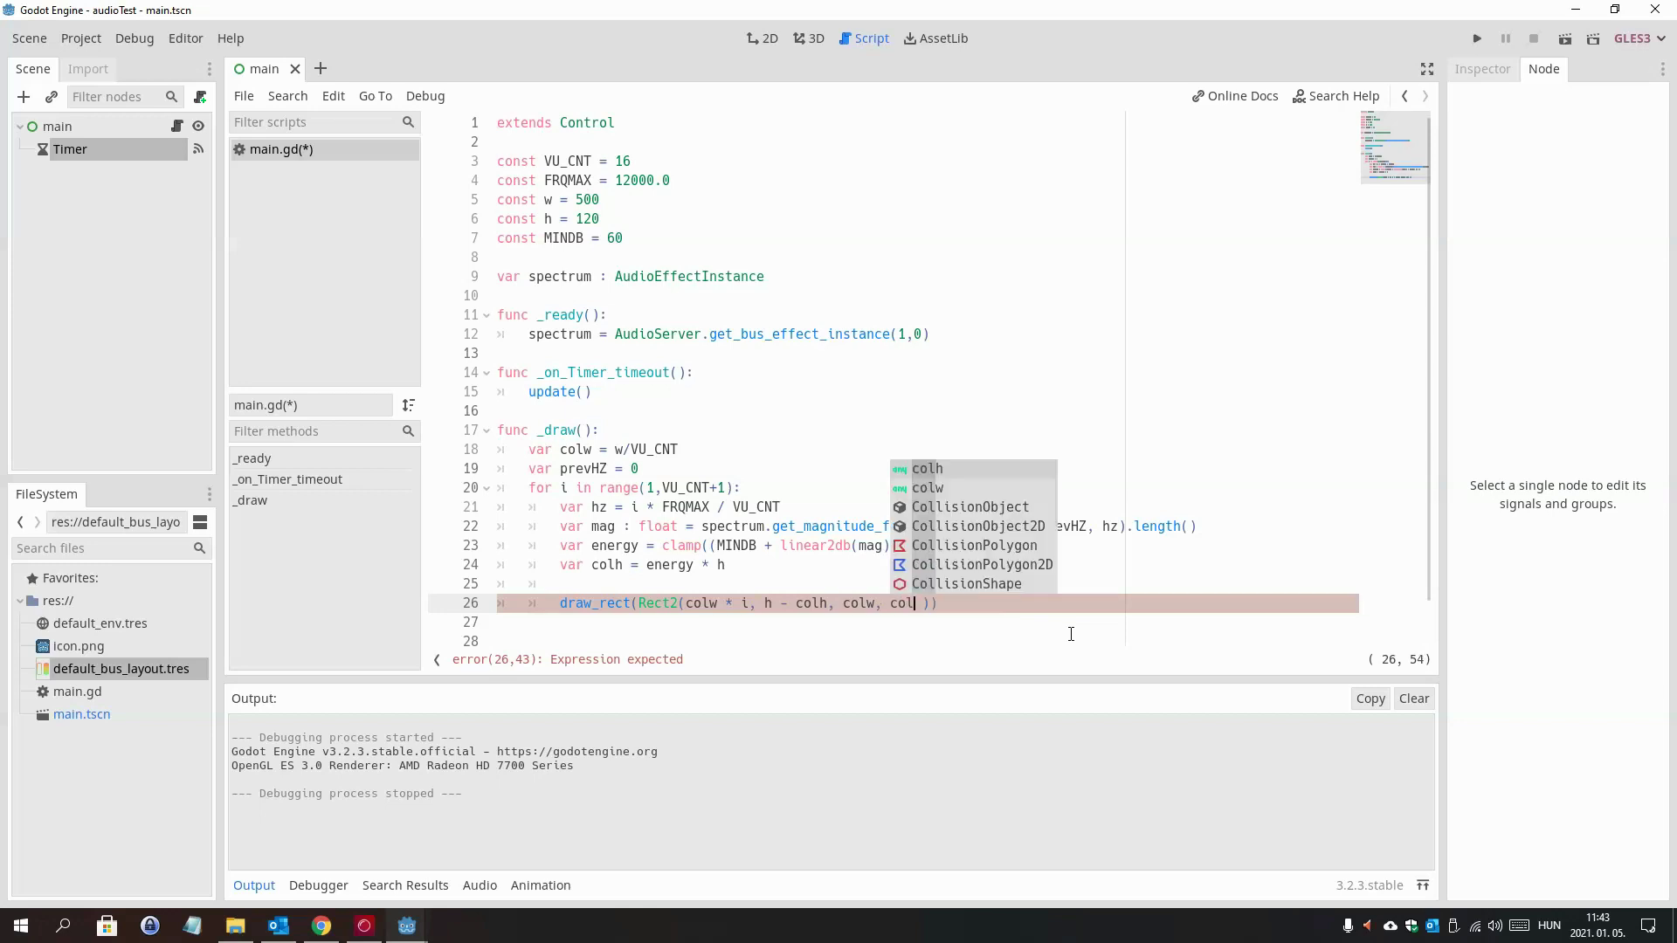
key(Return)
text(+)
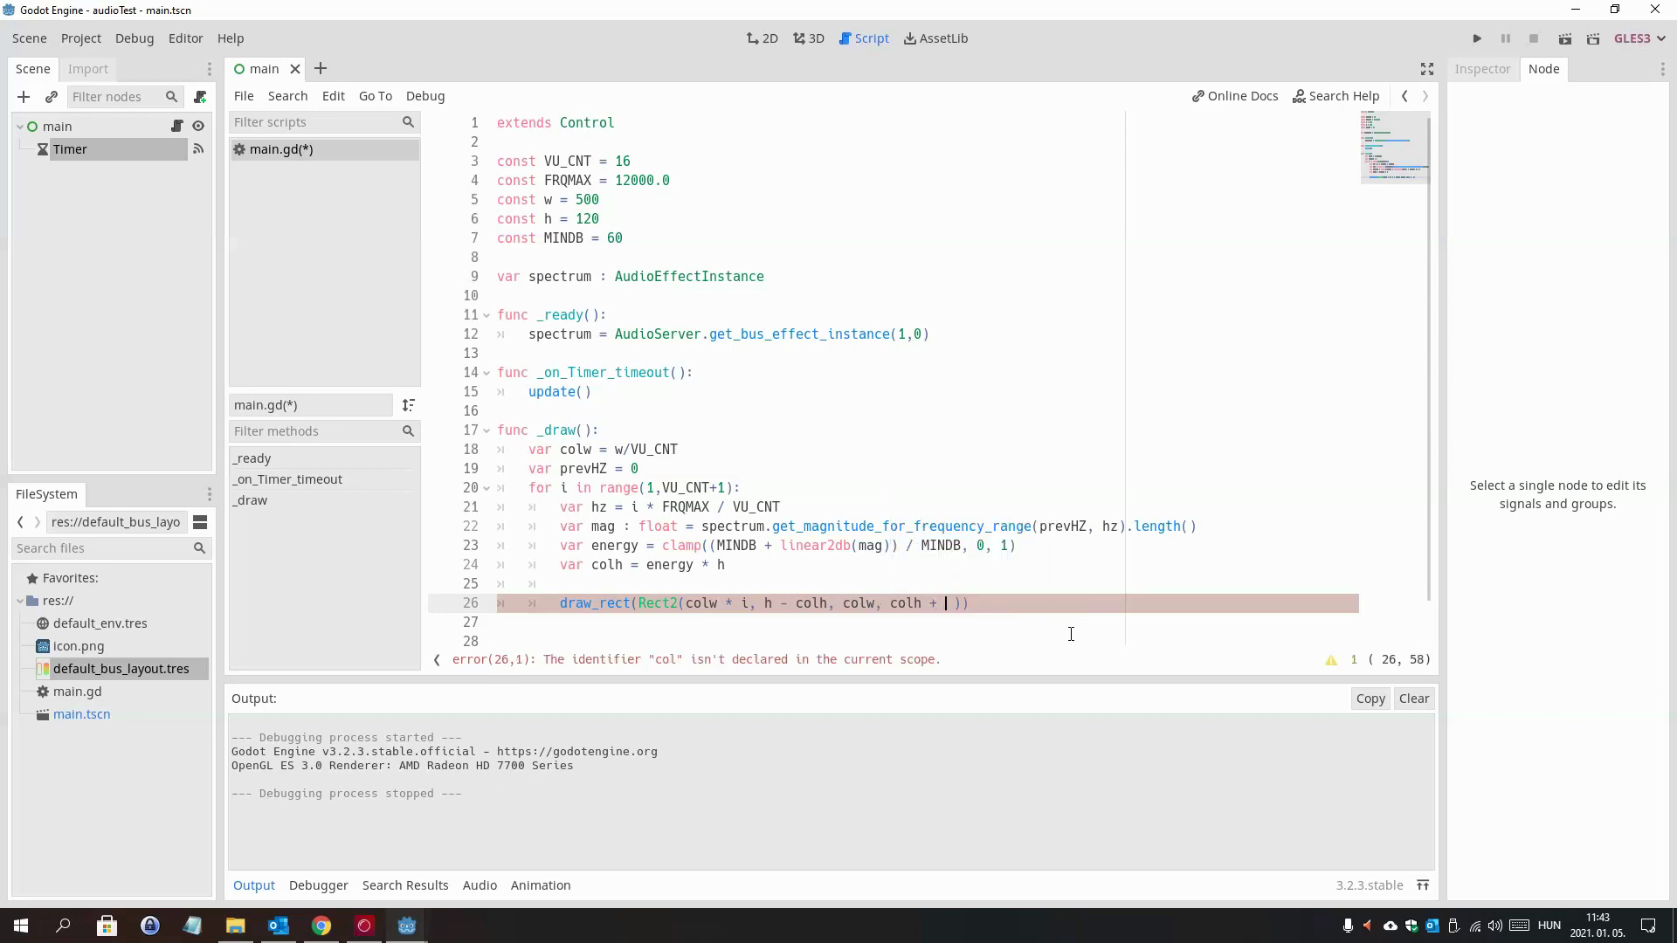
text( 2 ),)
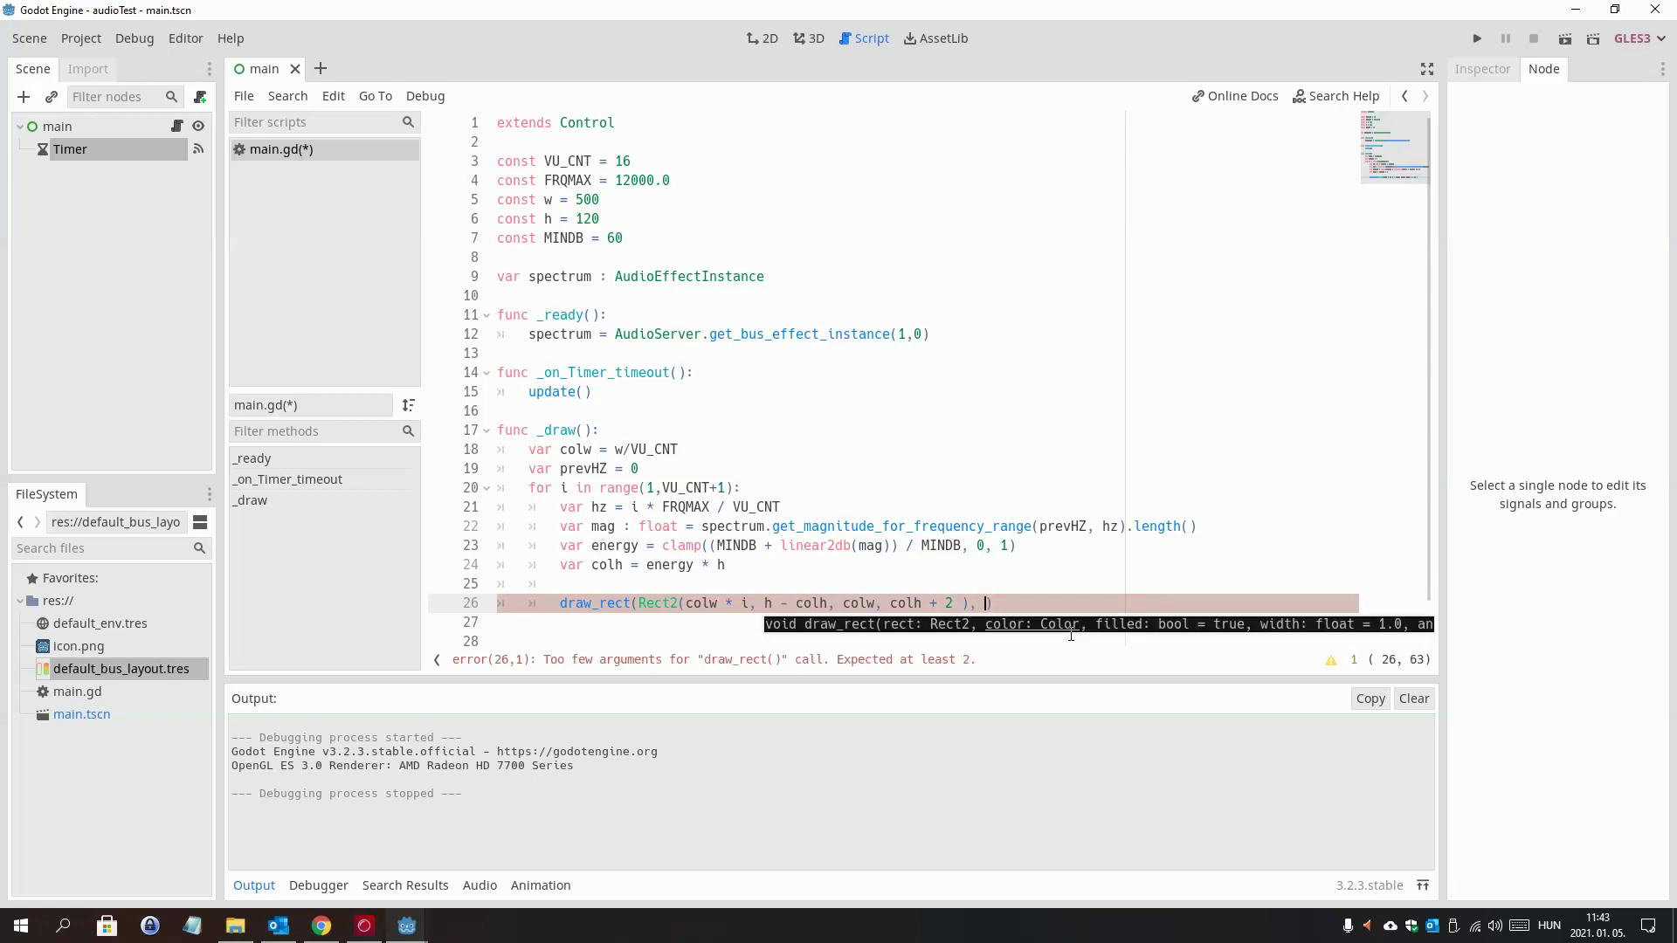
text( Color.)
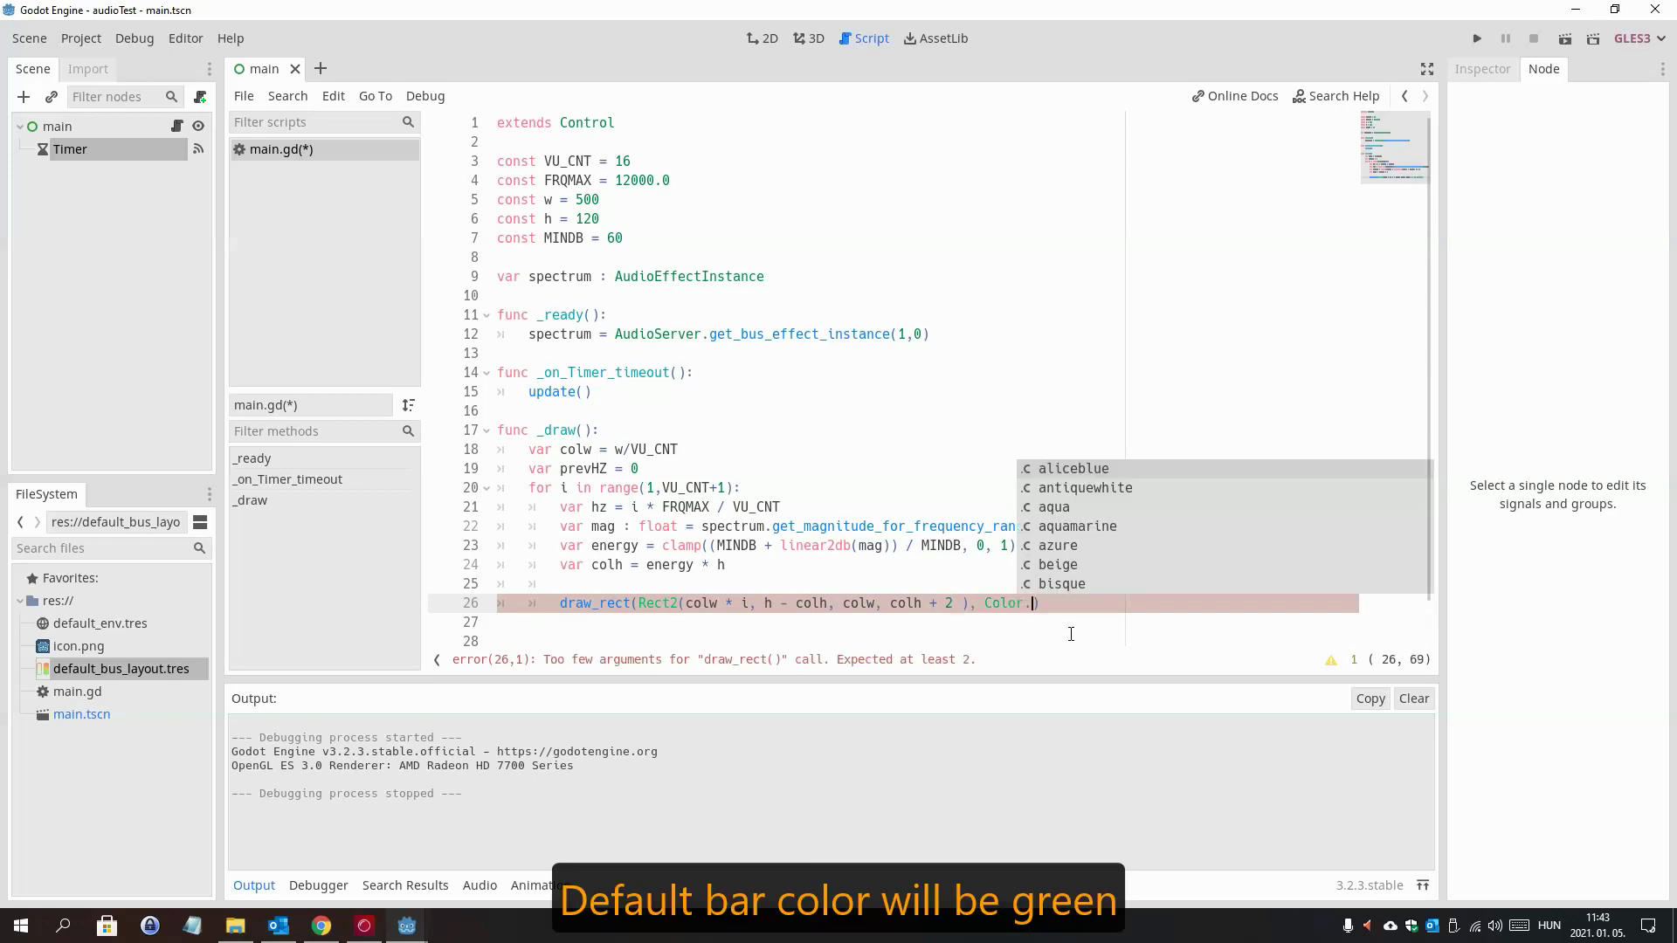
text(gr)
text(e)
key(Return)
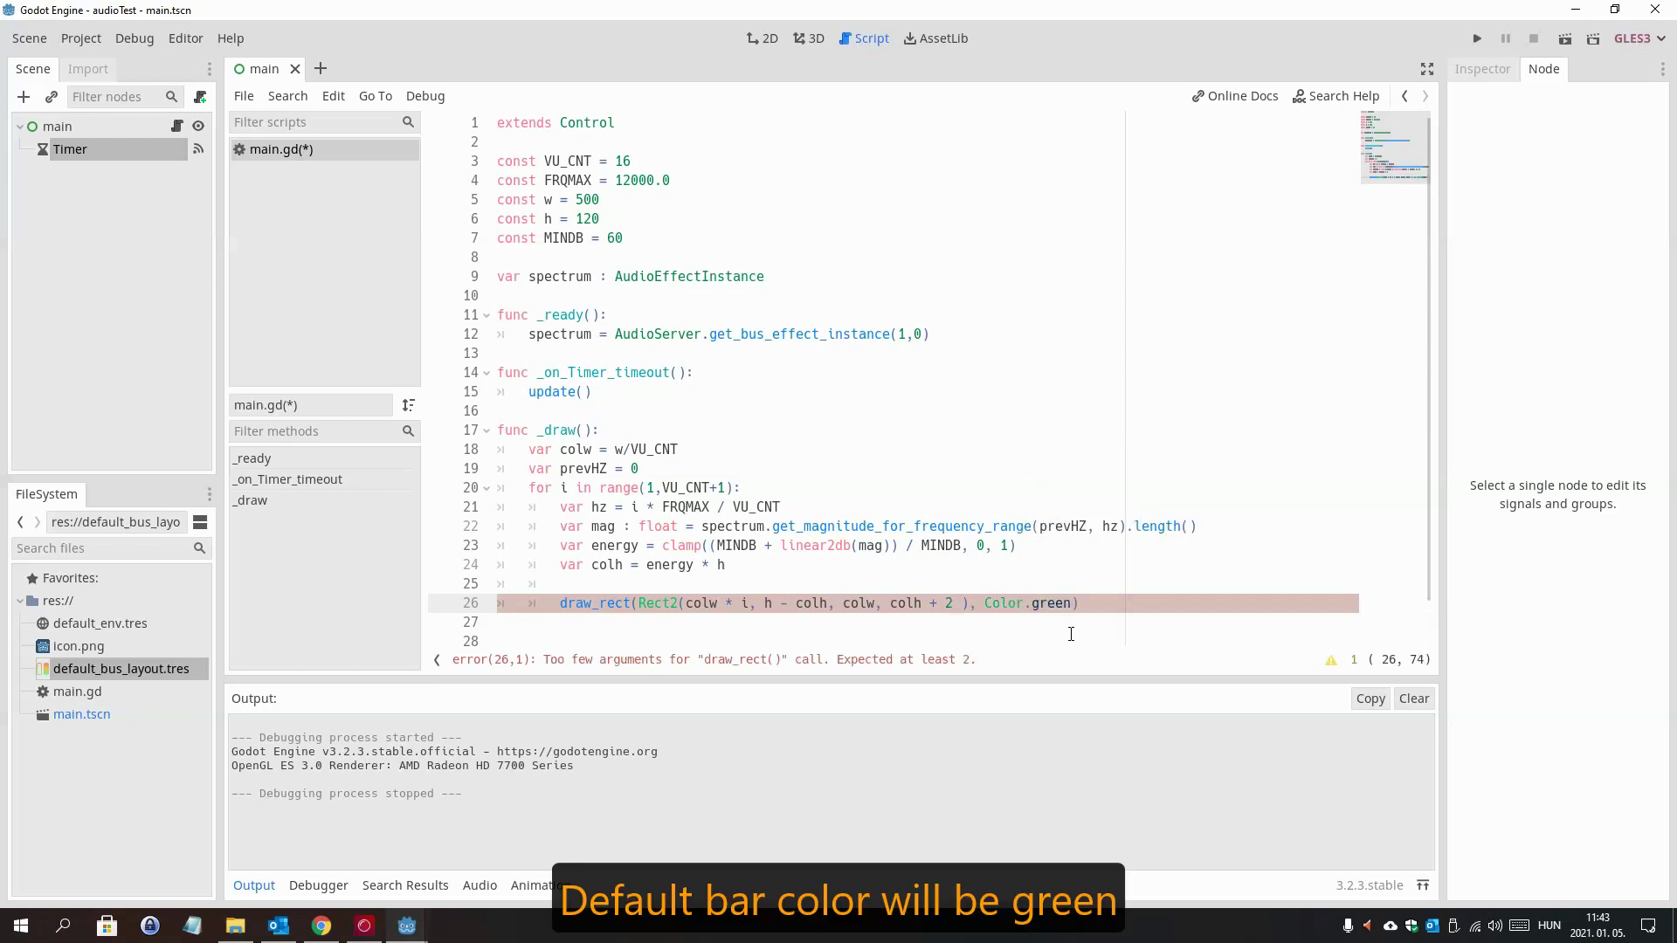
- Add an indented prevHZ = hz line at the end of the loop
key(Down)
key(Tab)
key(Tab)
text(prevHZ = )
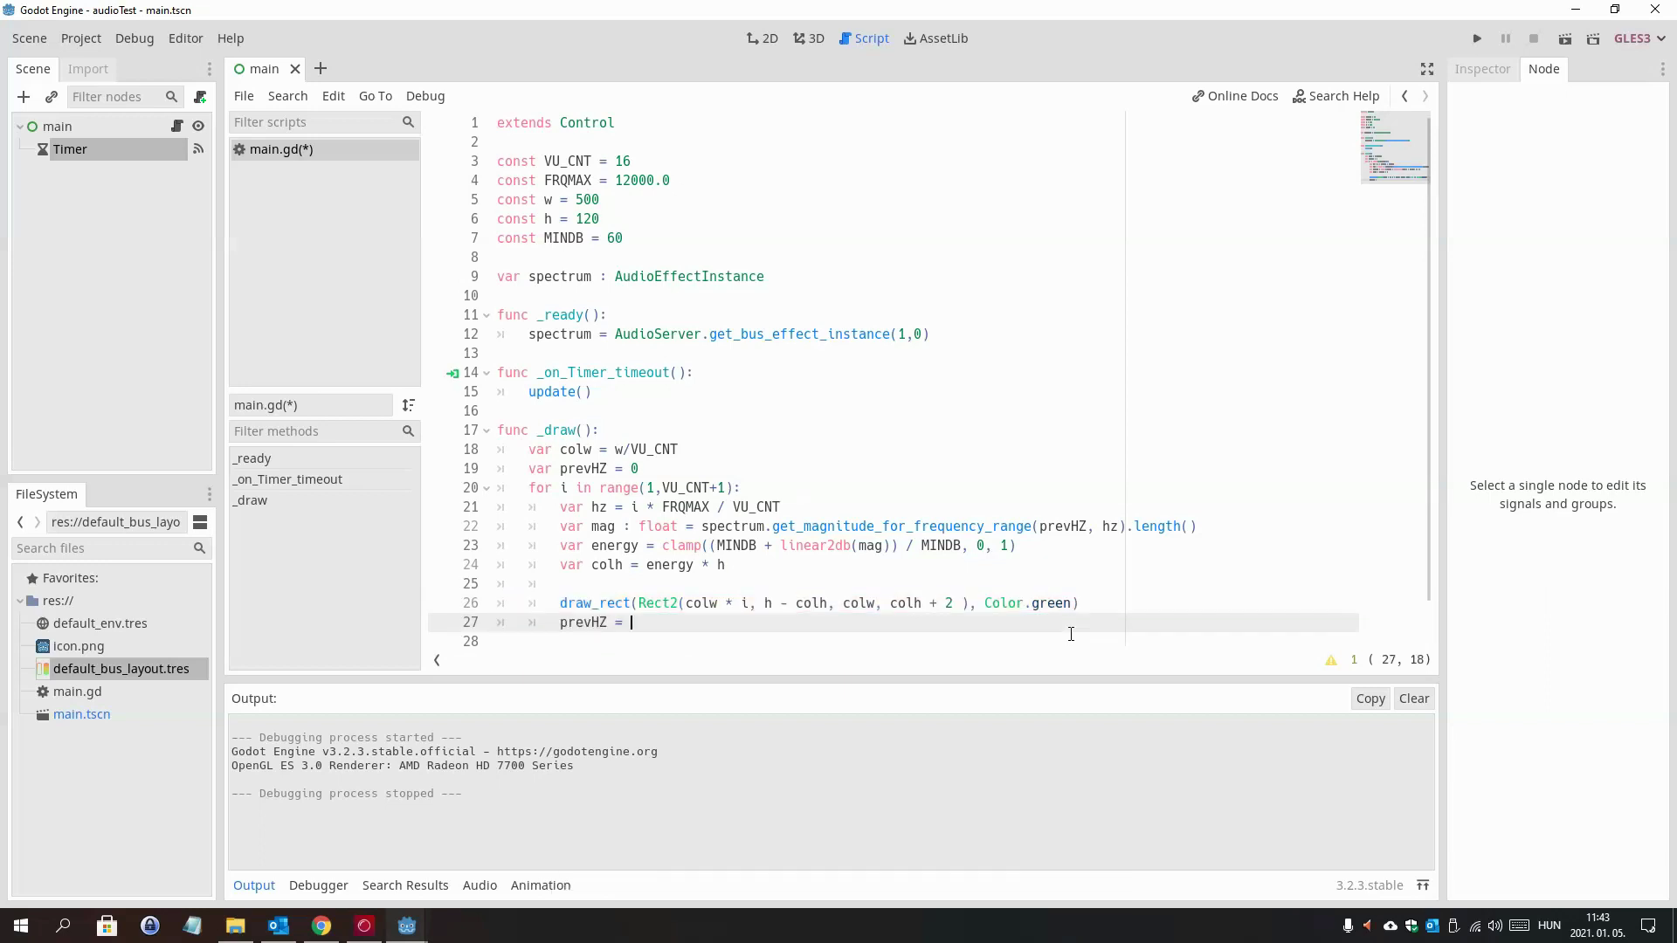
text(hz)
- Save and run the project with F5, placing the game window beside the browser
key(Return)
key(F5)
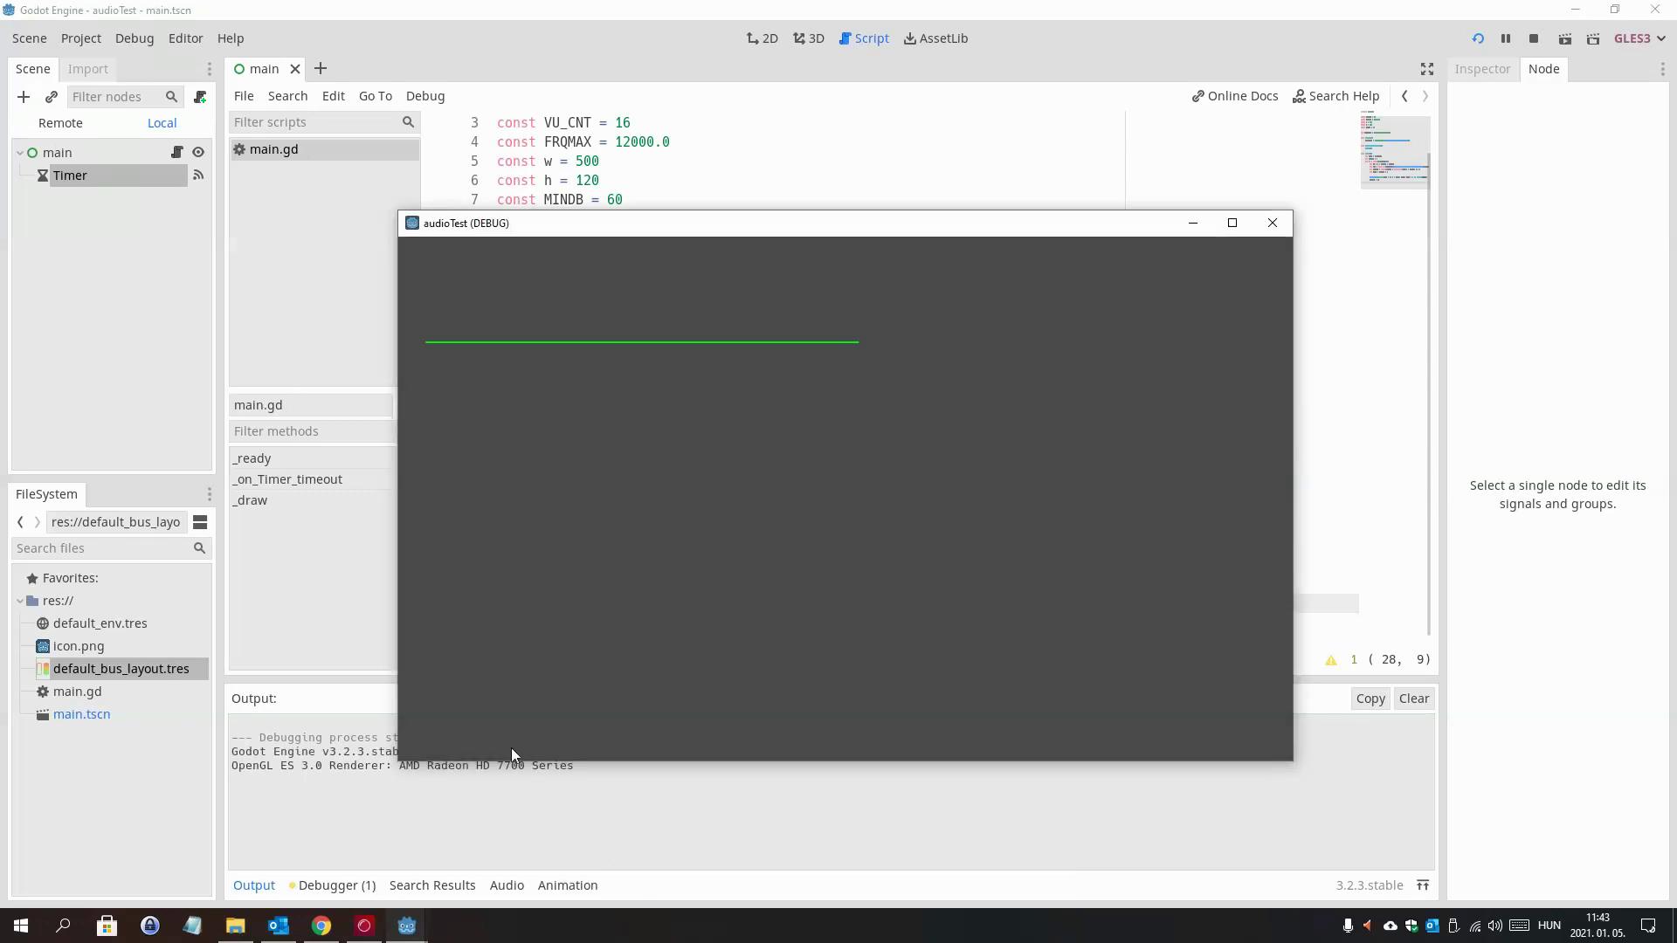
click(324, 924)
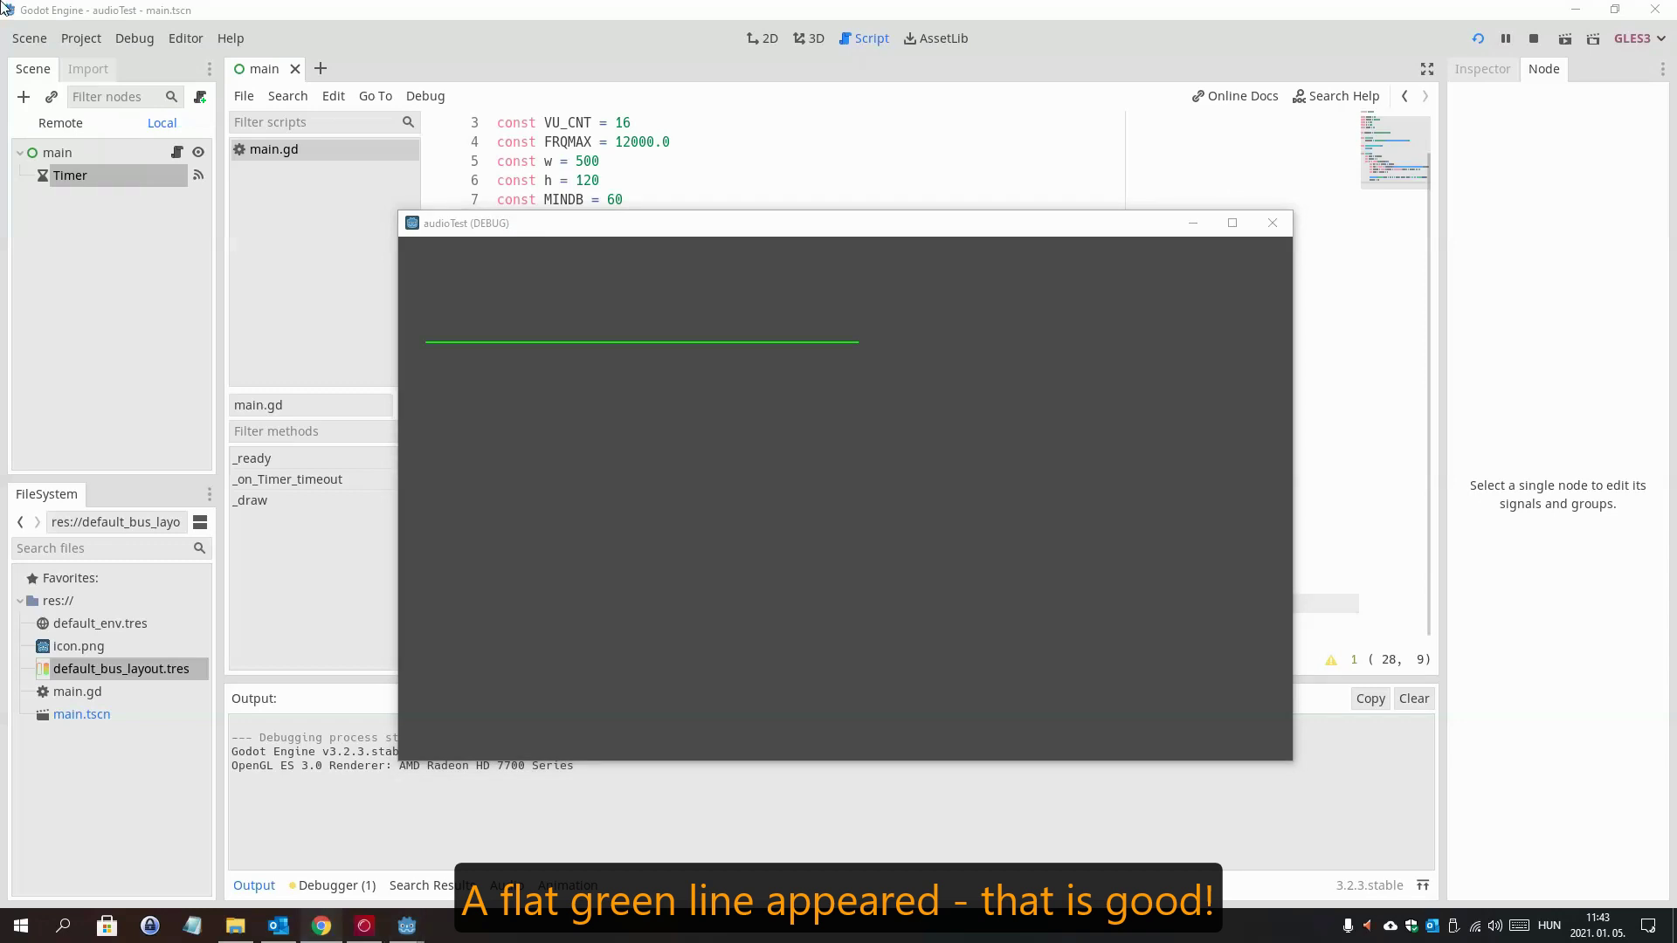
key(alt+Tab)
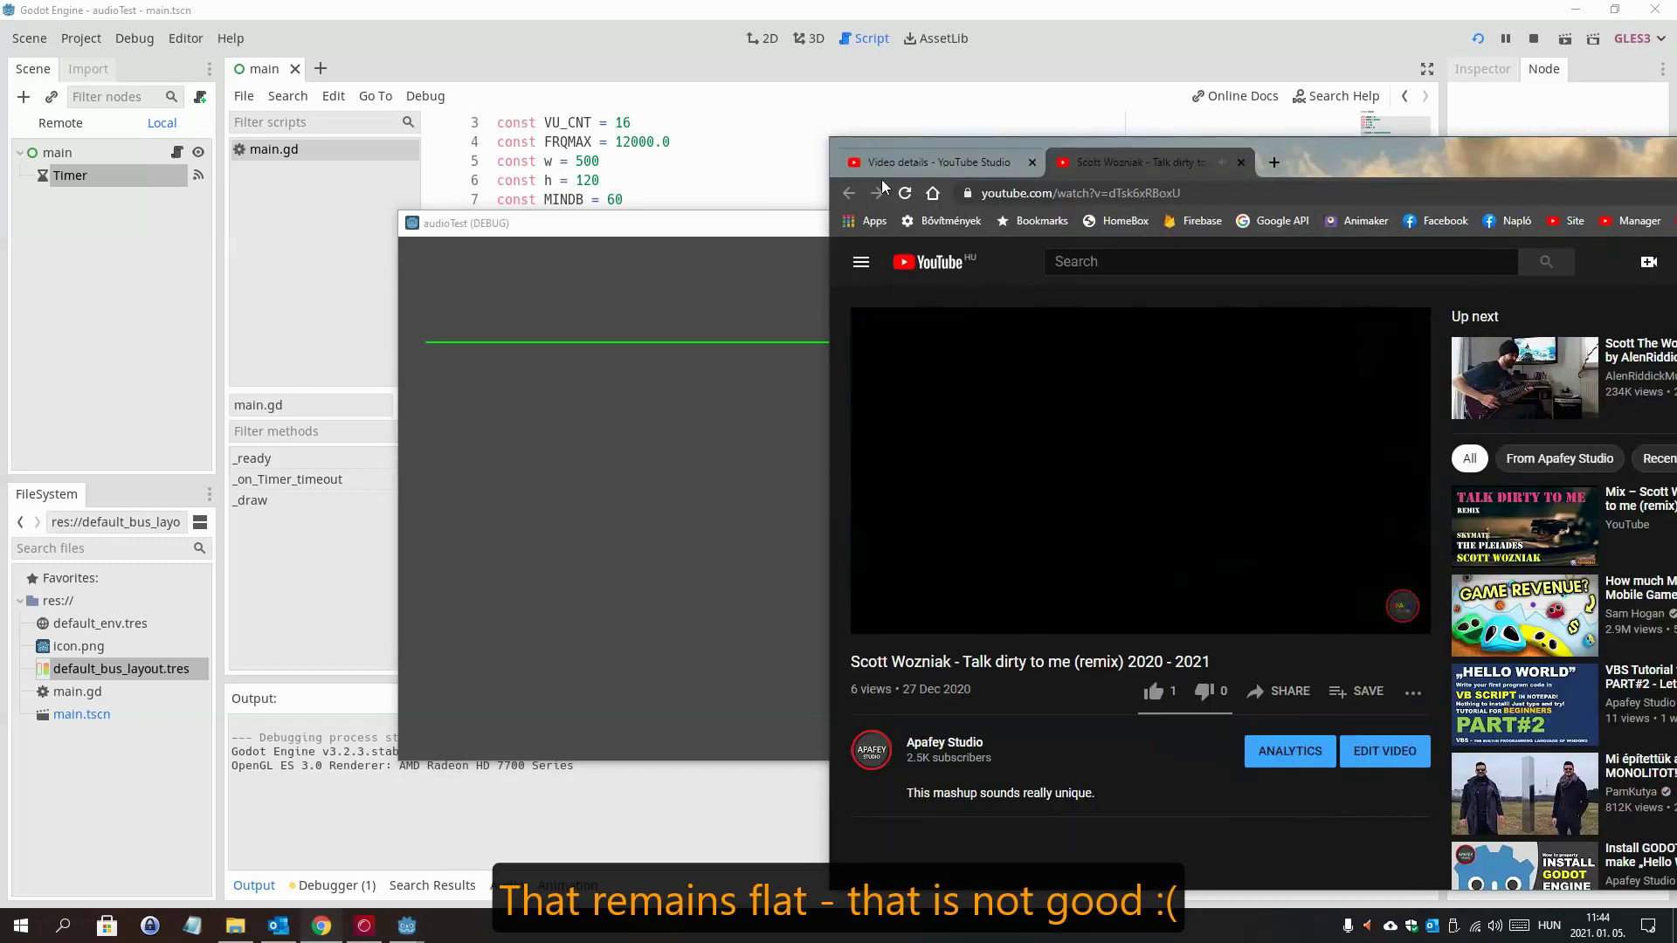
mouse_move(673, 232)
mouse_down()
mouse_move(474, 171)
mouse_move(394, 99)
mouse_up()
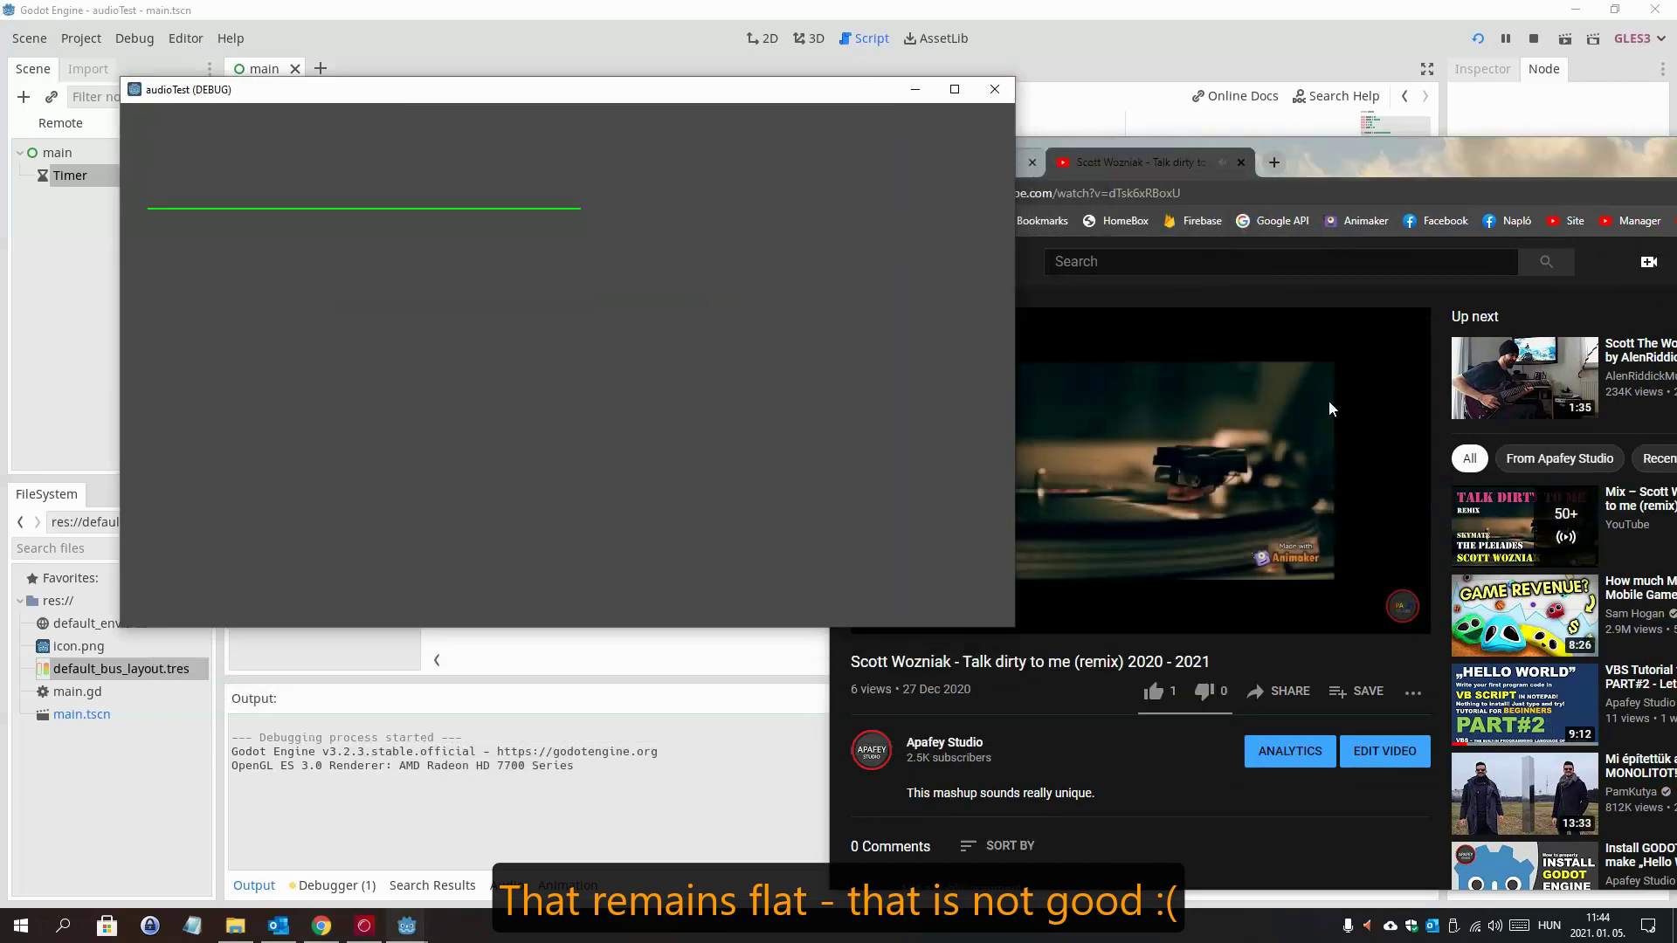
- Play the music video, watch the flat green line, then close the game window
click(1230, 428)
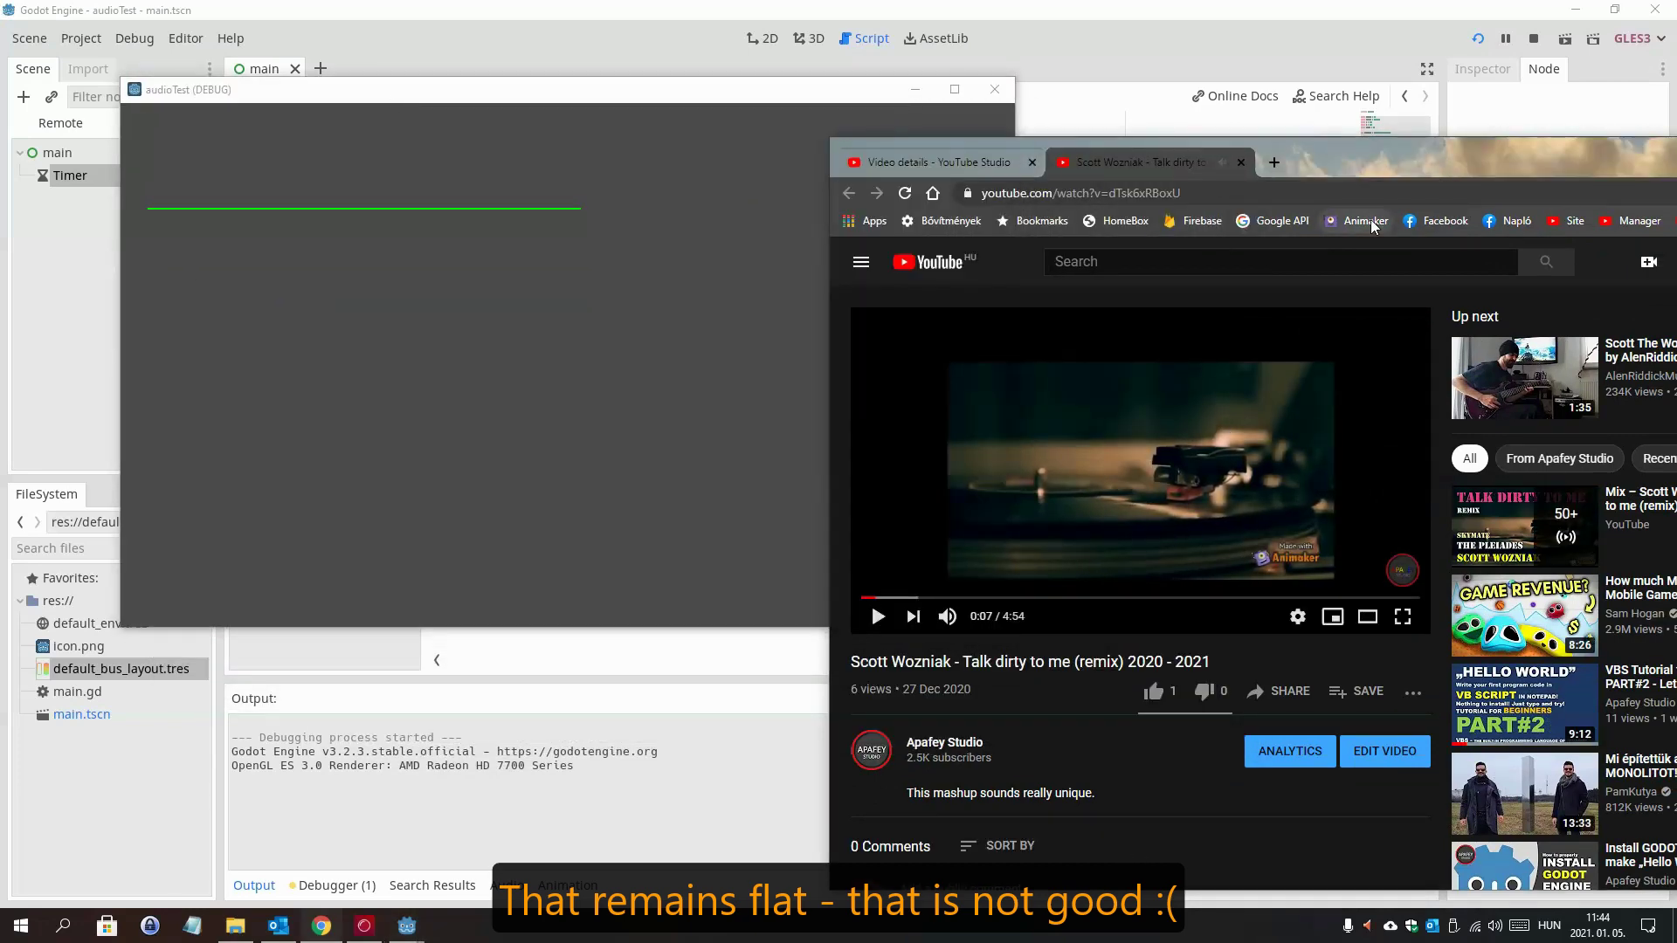
drag(1344, 149, 1134, 94)
key(alt+Tab)
drag(669, 96, 758, 157)
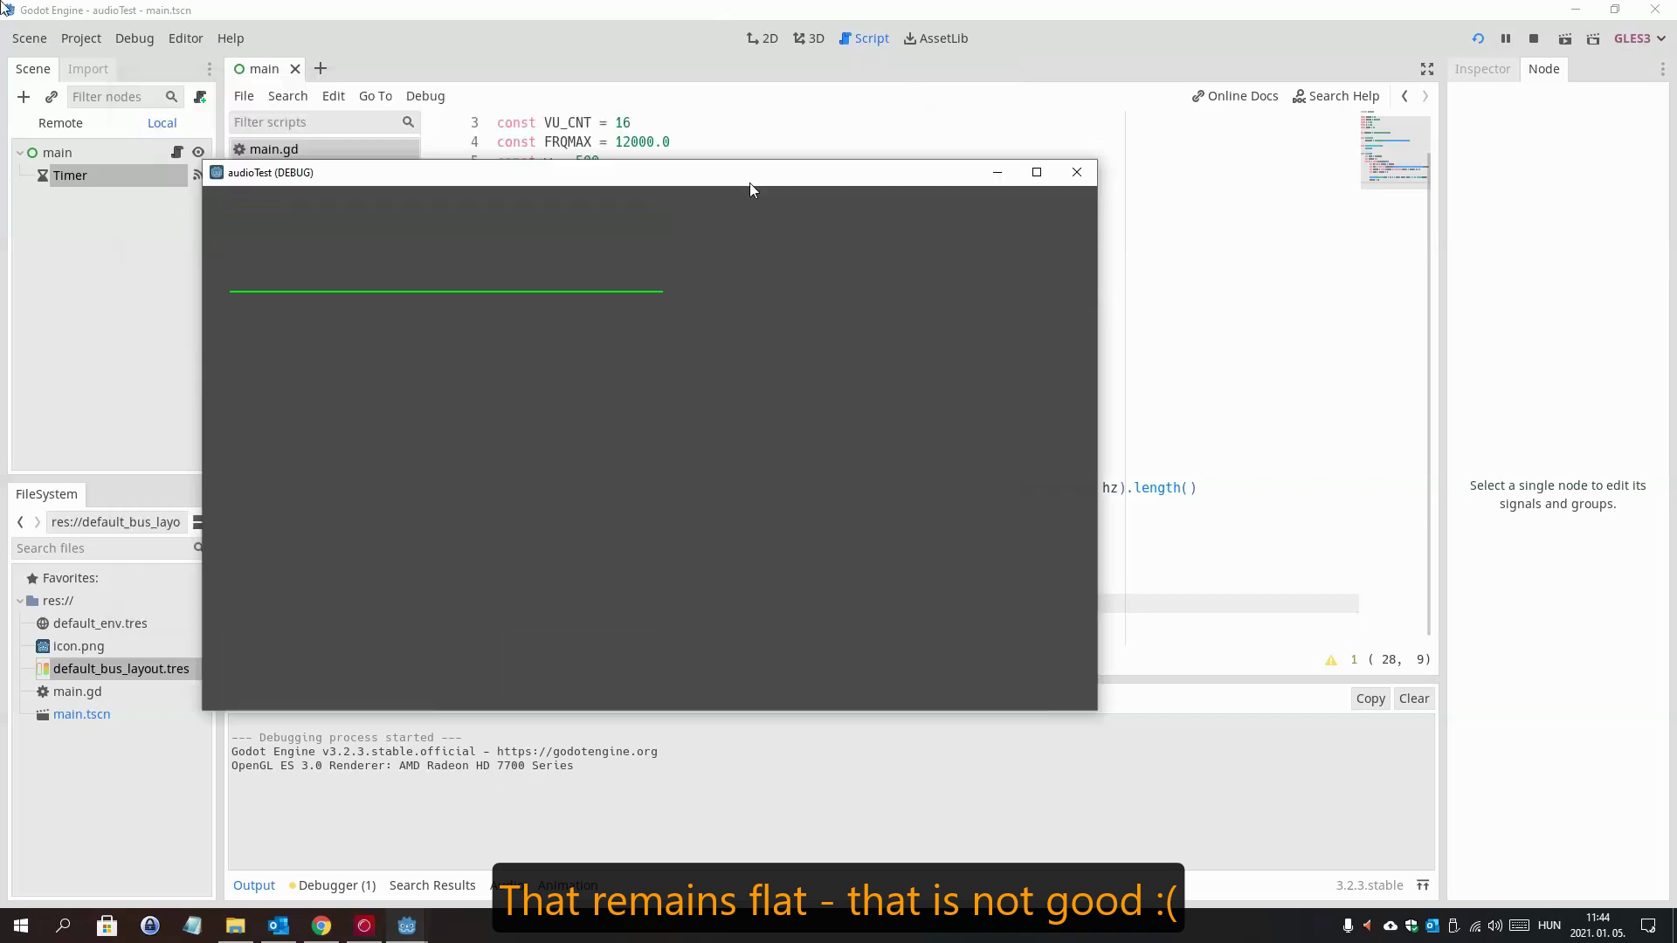
click(1534, 38)
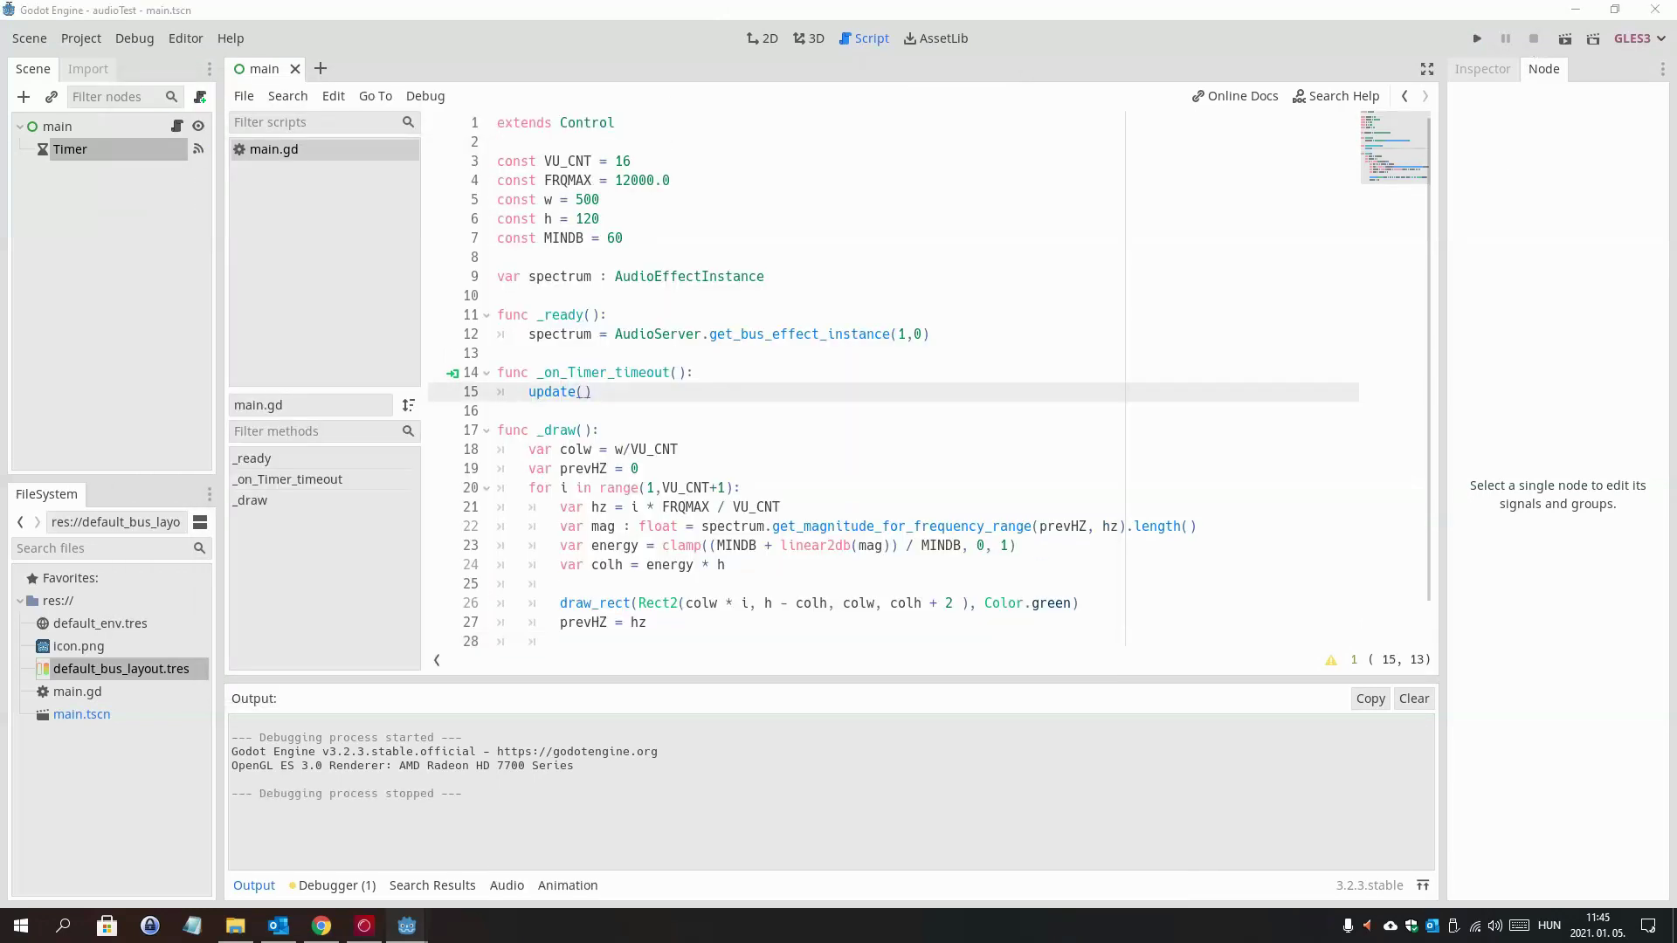
- Add an AudioStreamPlayer child under main and rename it audio
click(54, 129)
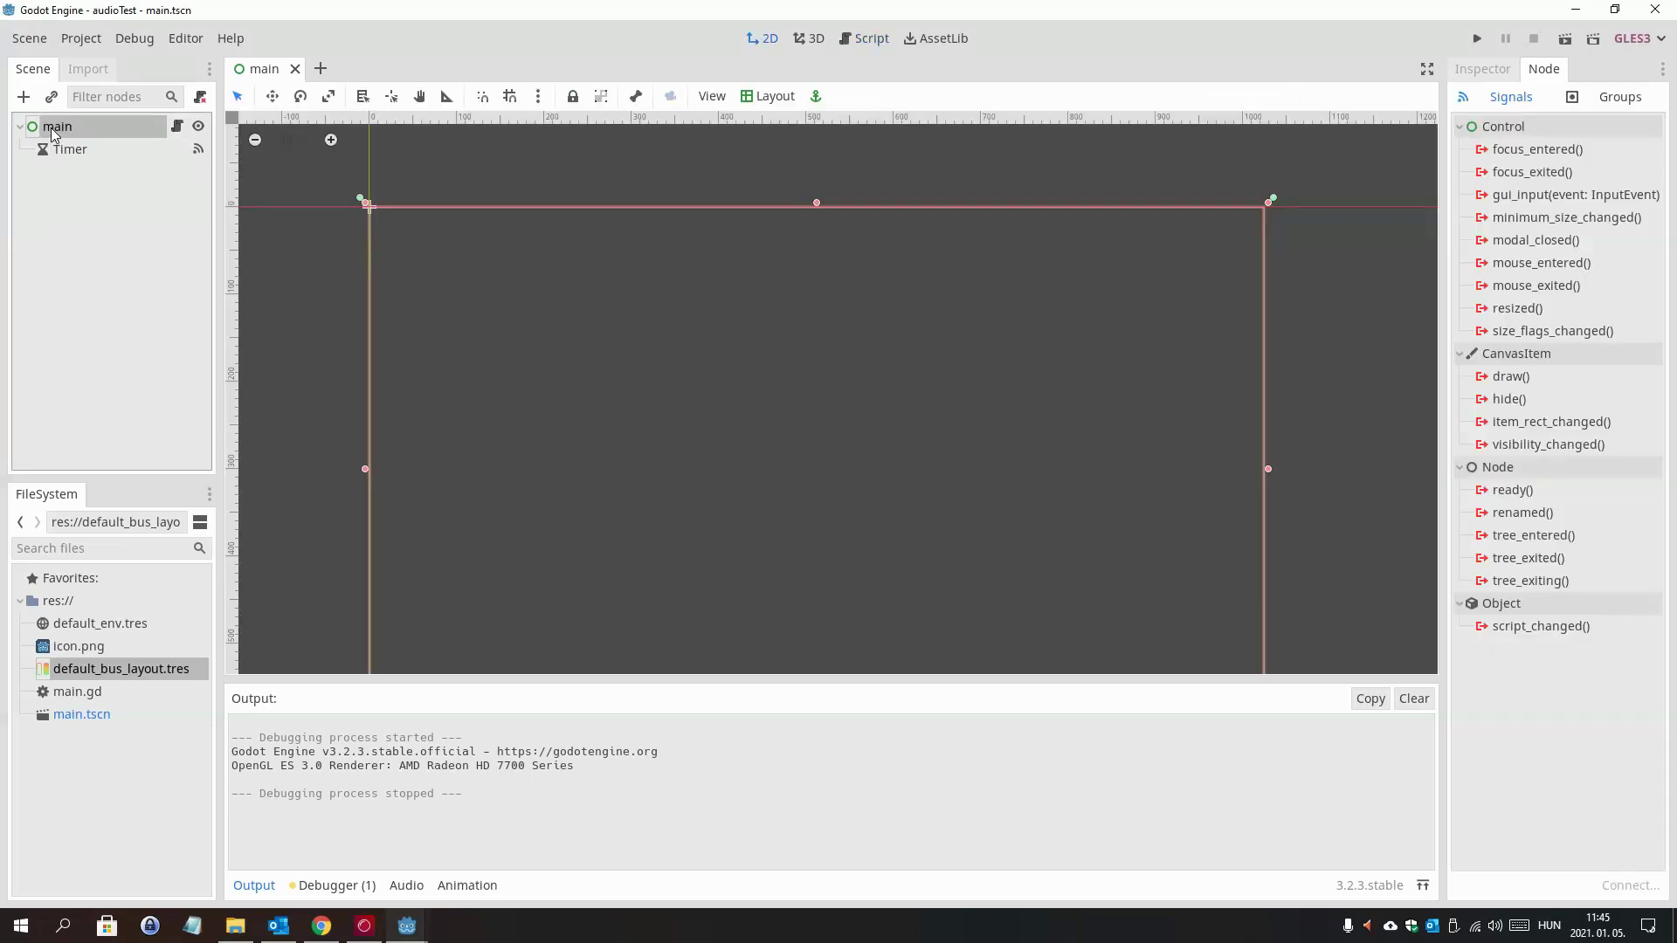
click(24, 98)
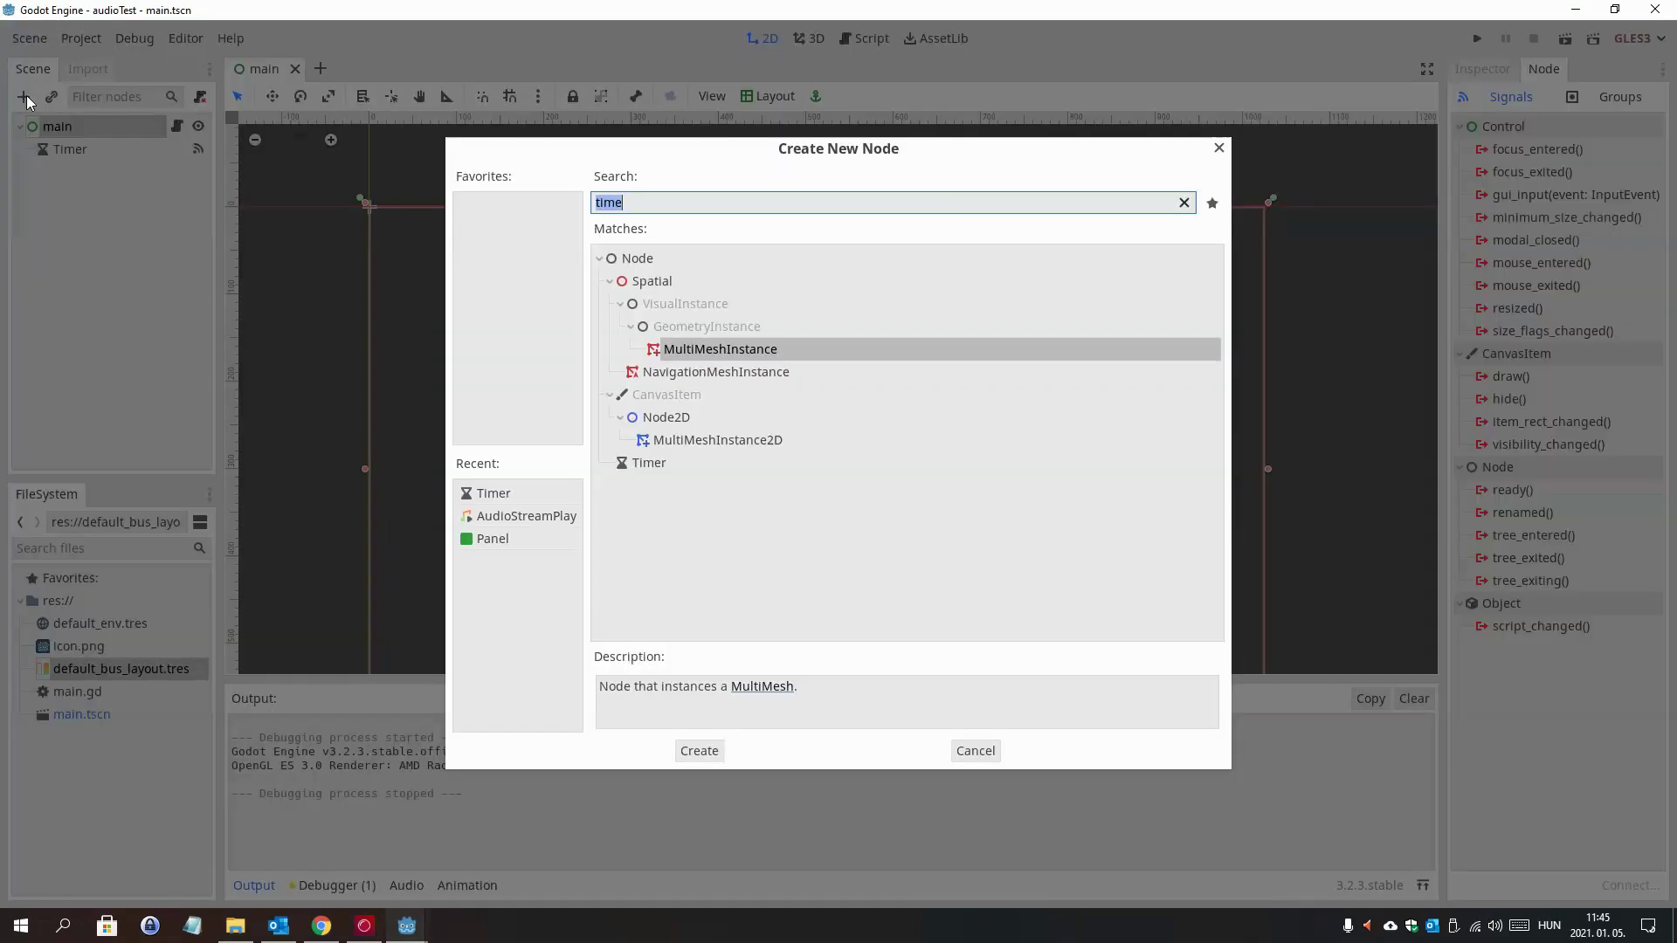
text(au)
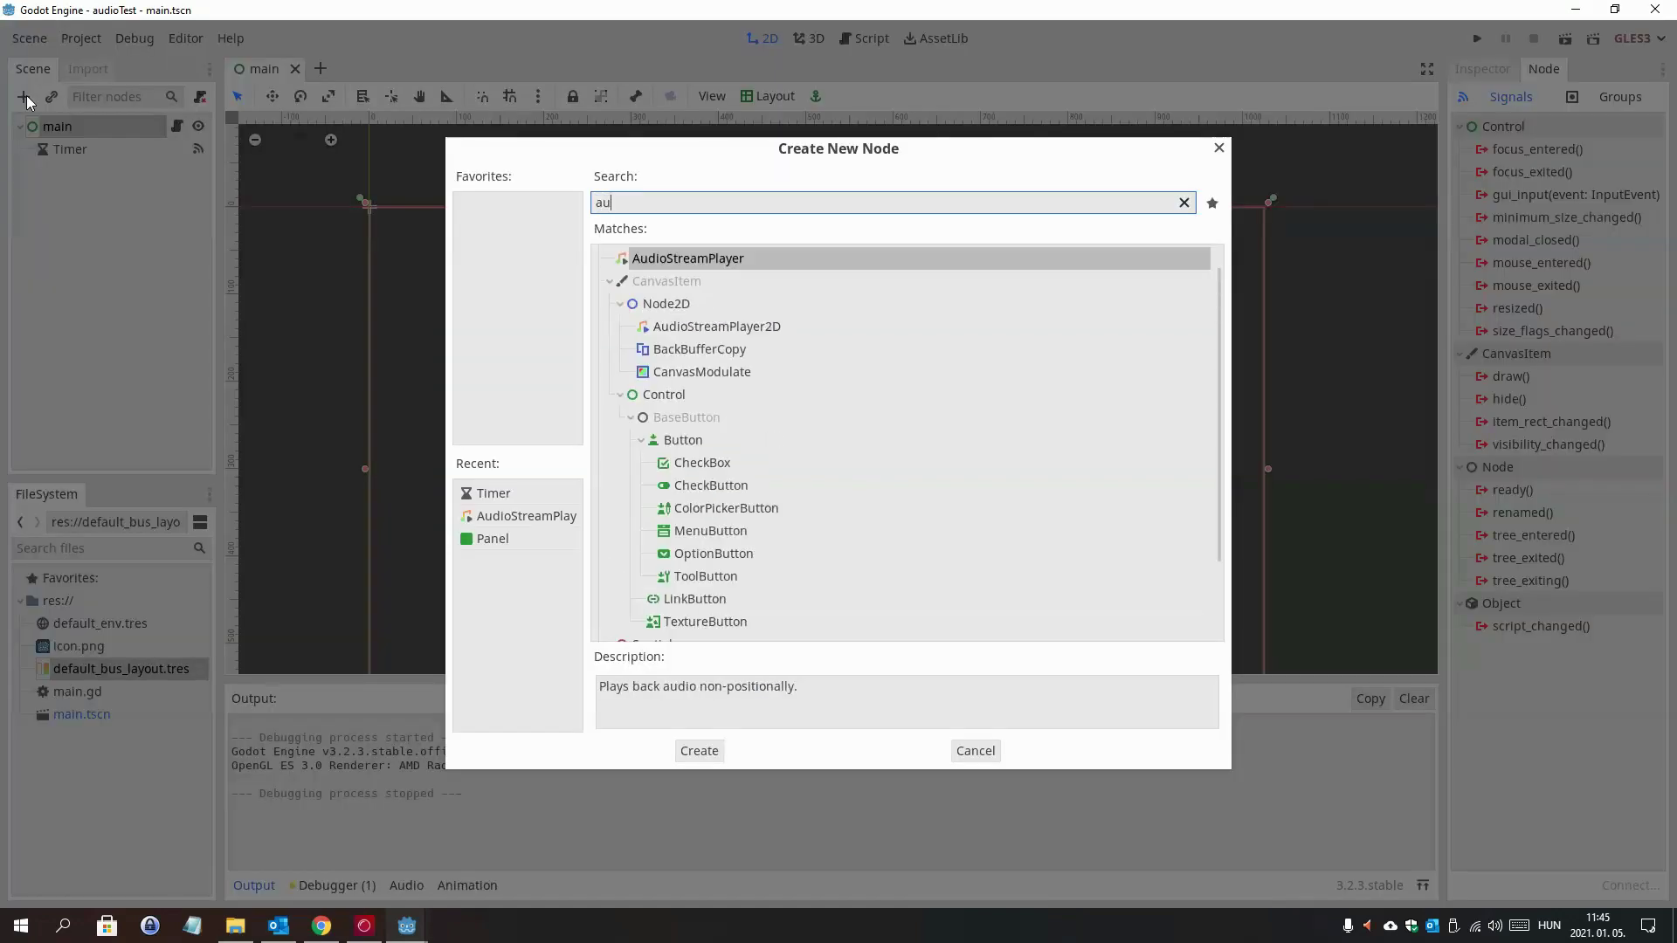
key(Return)
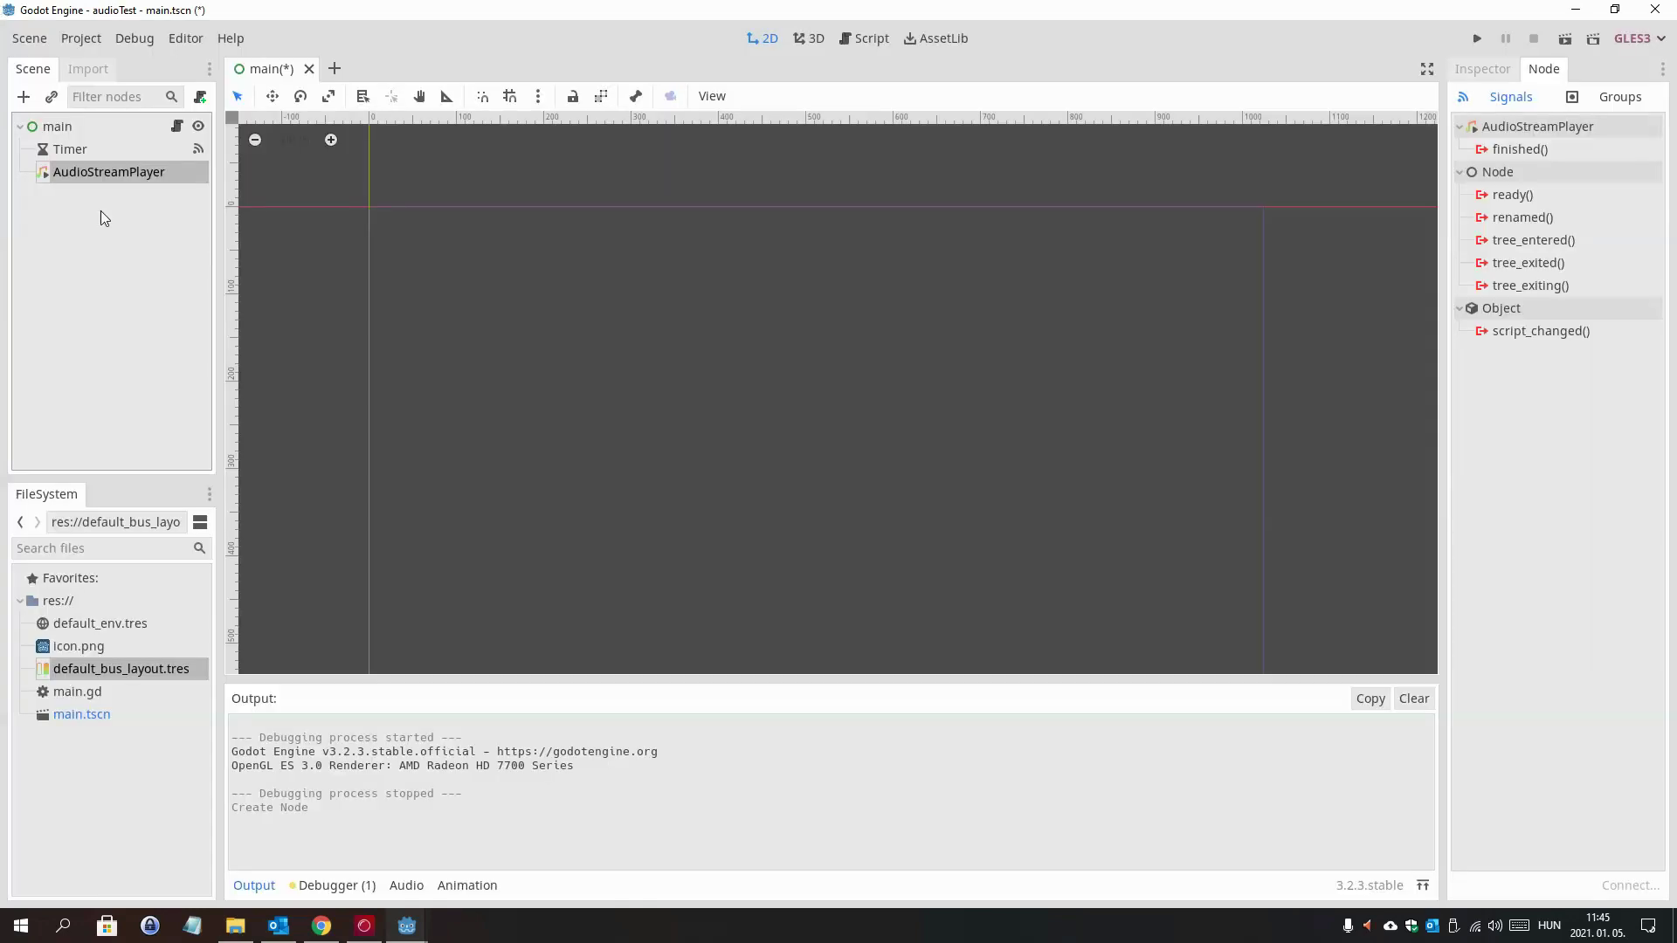
double_click(73, 173)
text(au)
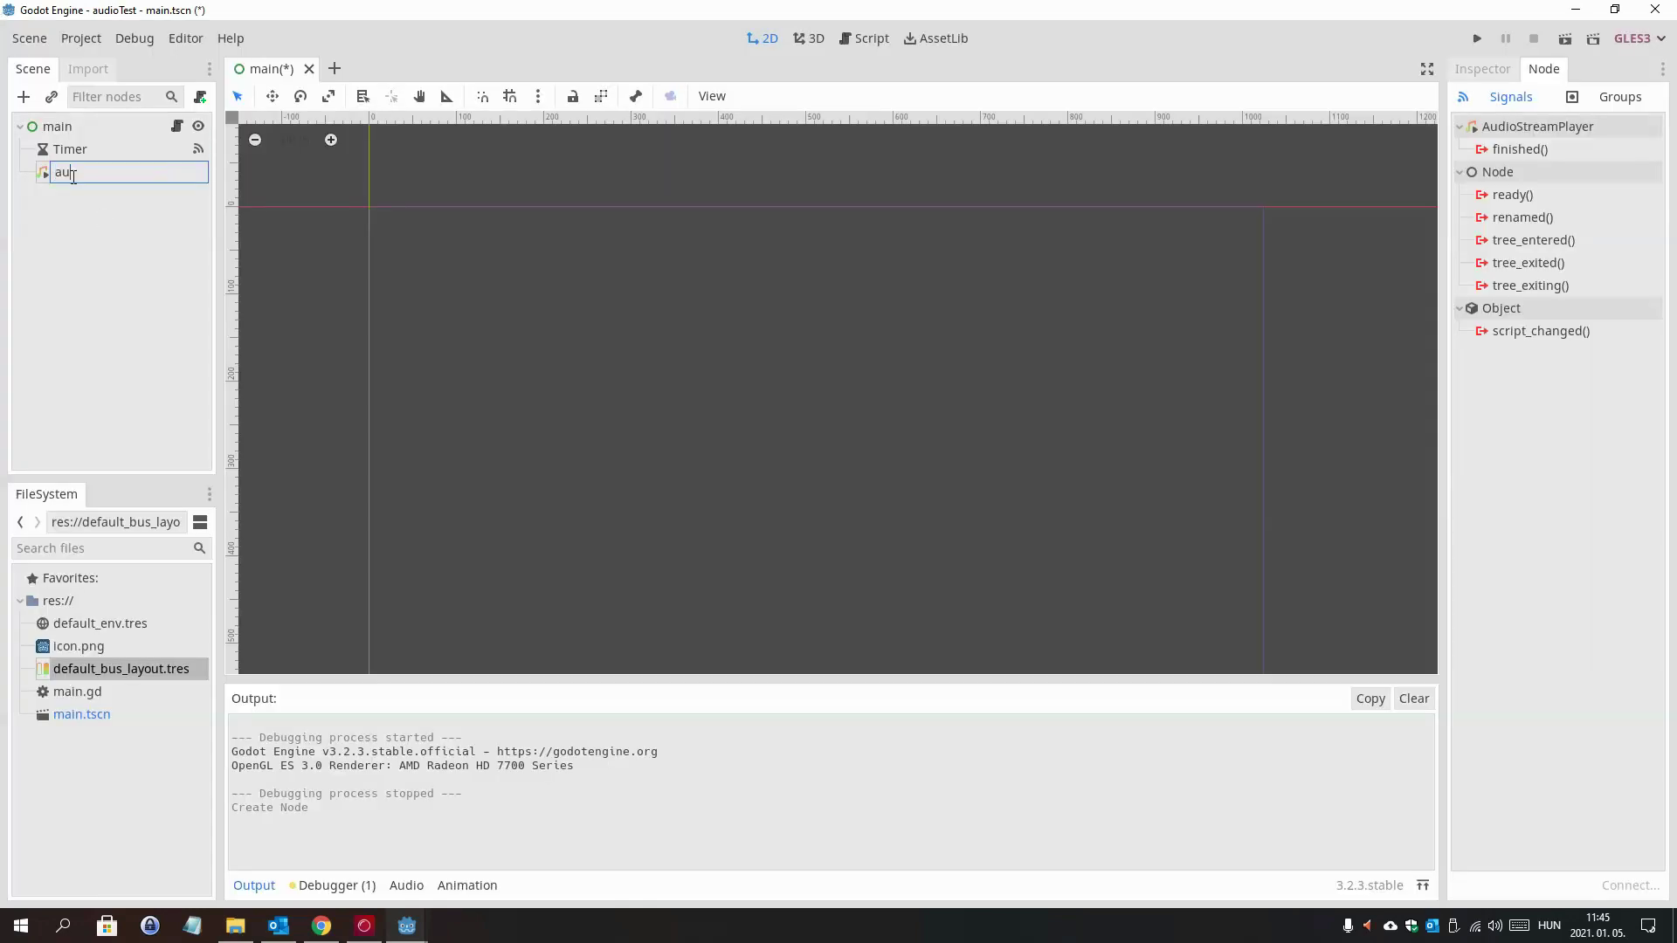
text(dio)
key(Return)
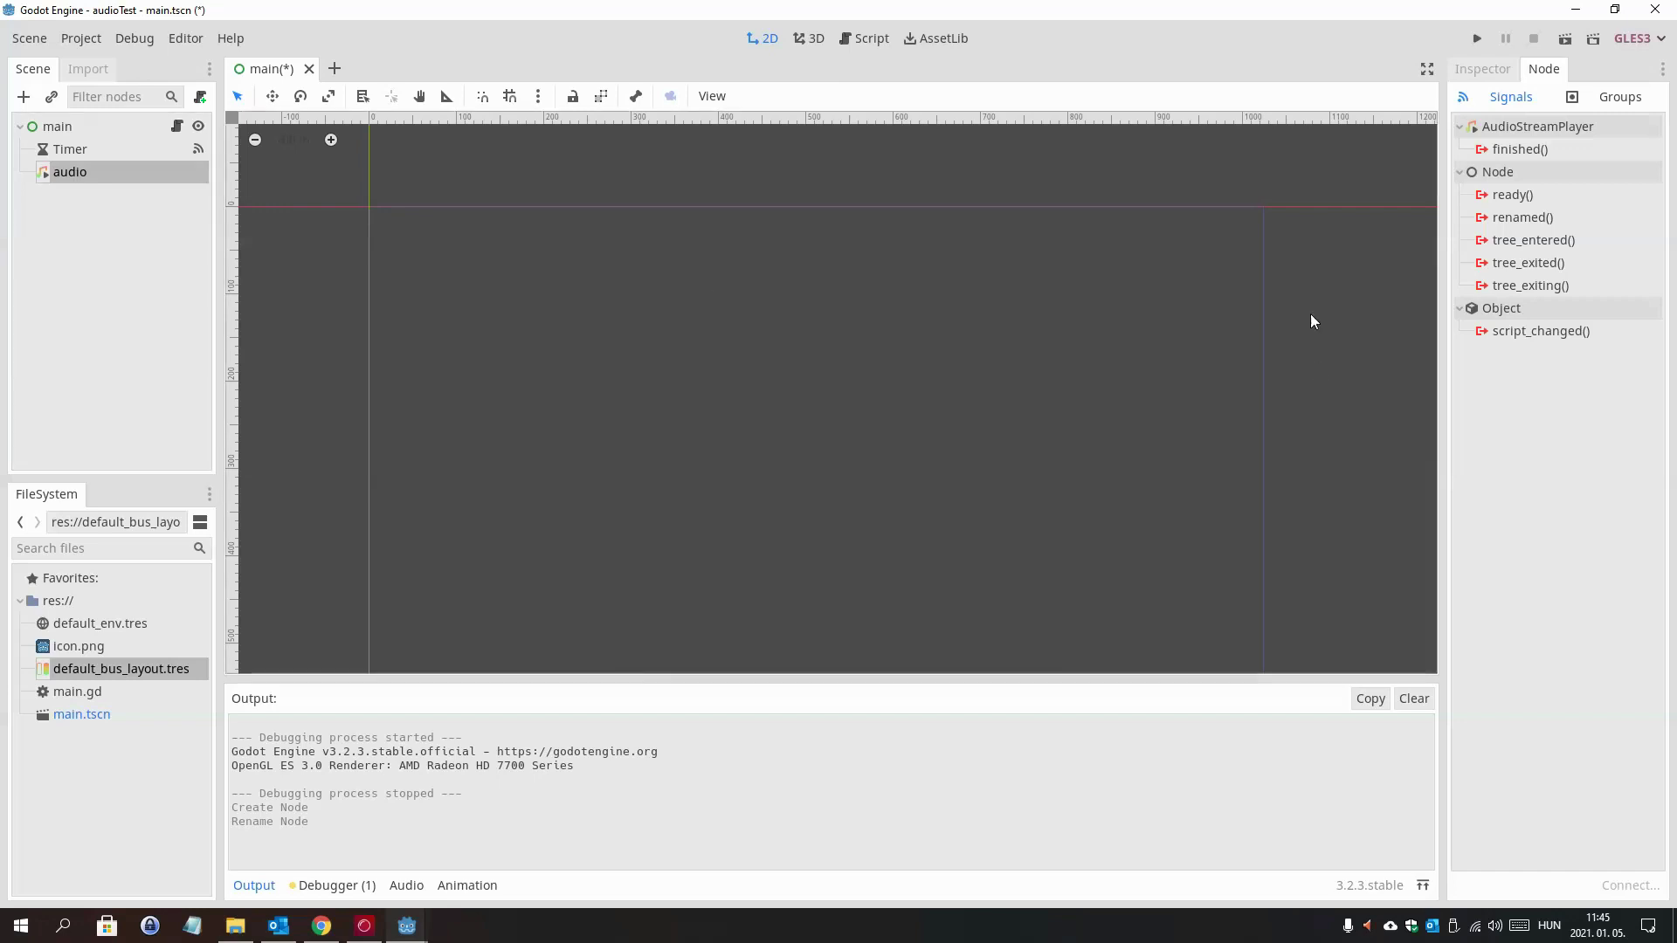
- Turn on Autoplay for the audio node and run the project again
click(1481, 72)
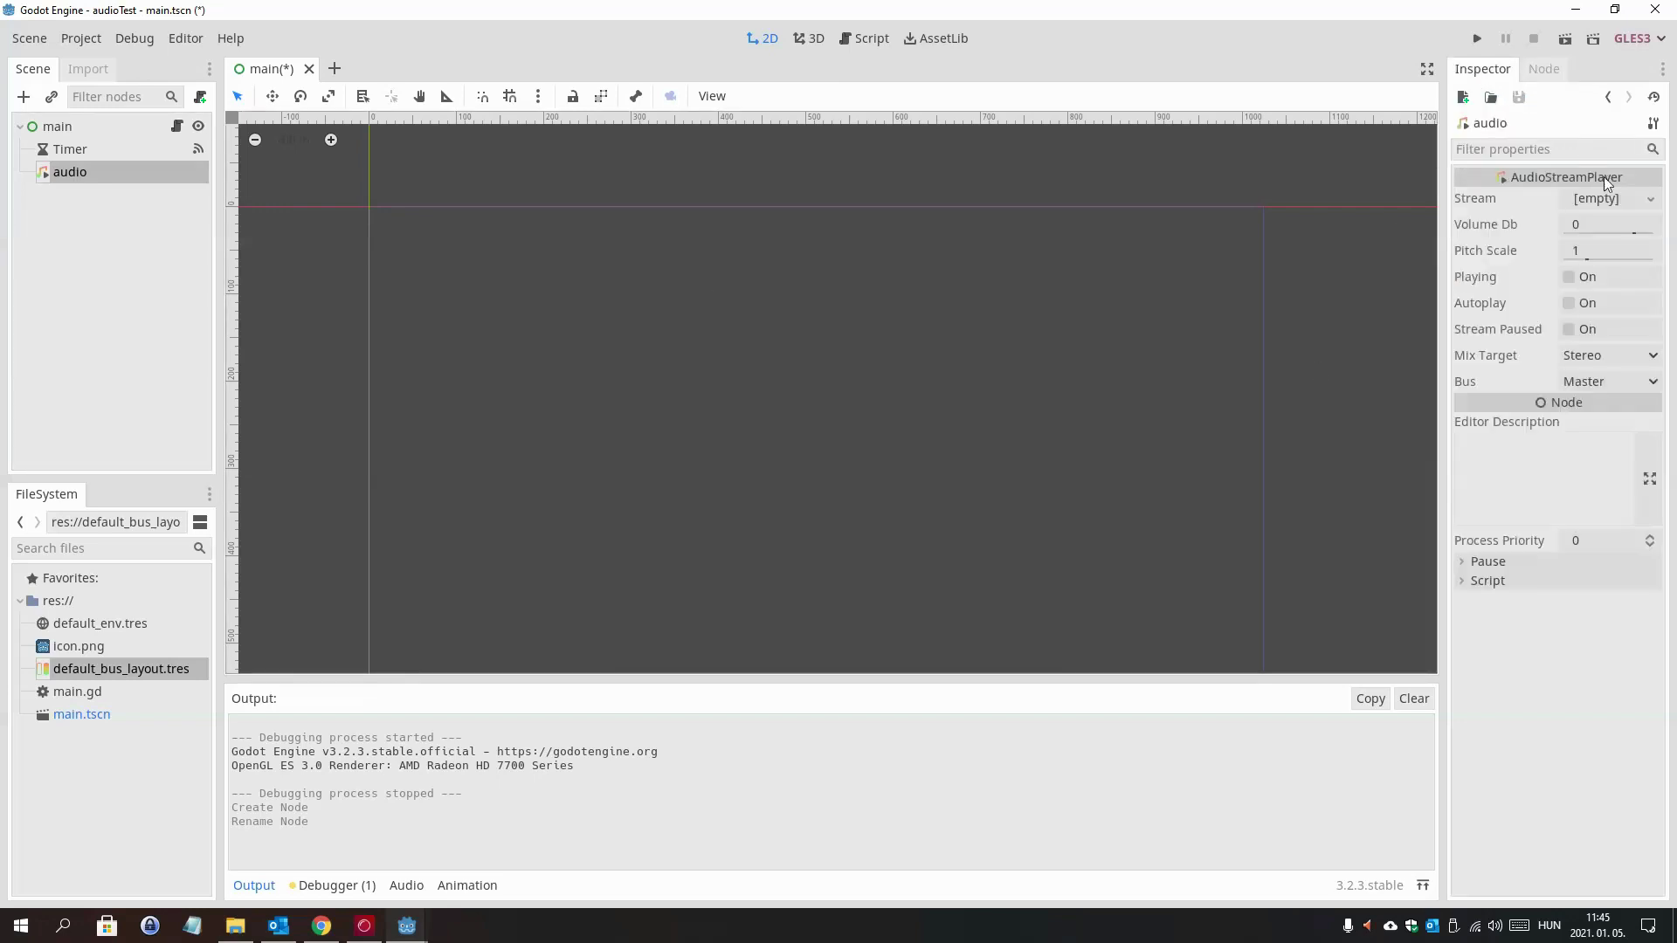
click(1590, 303)
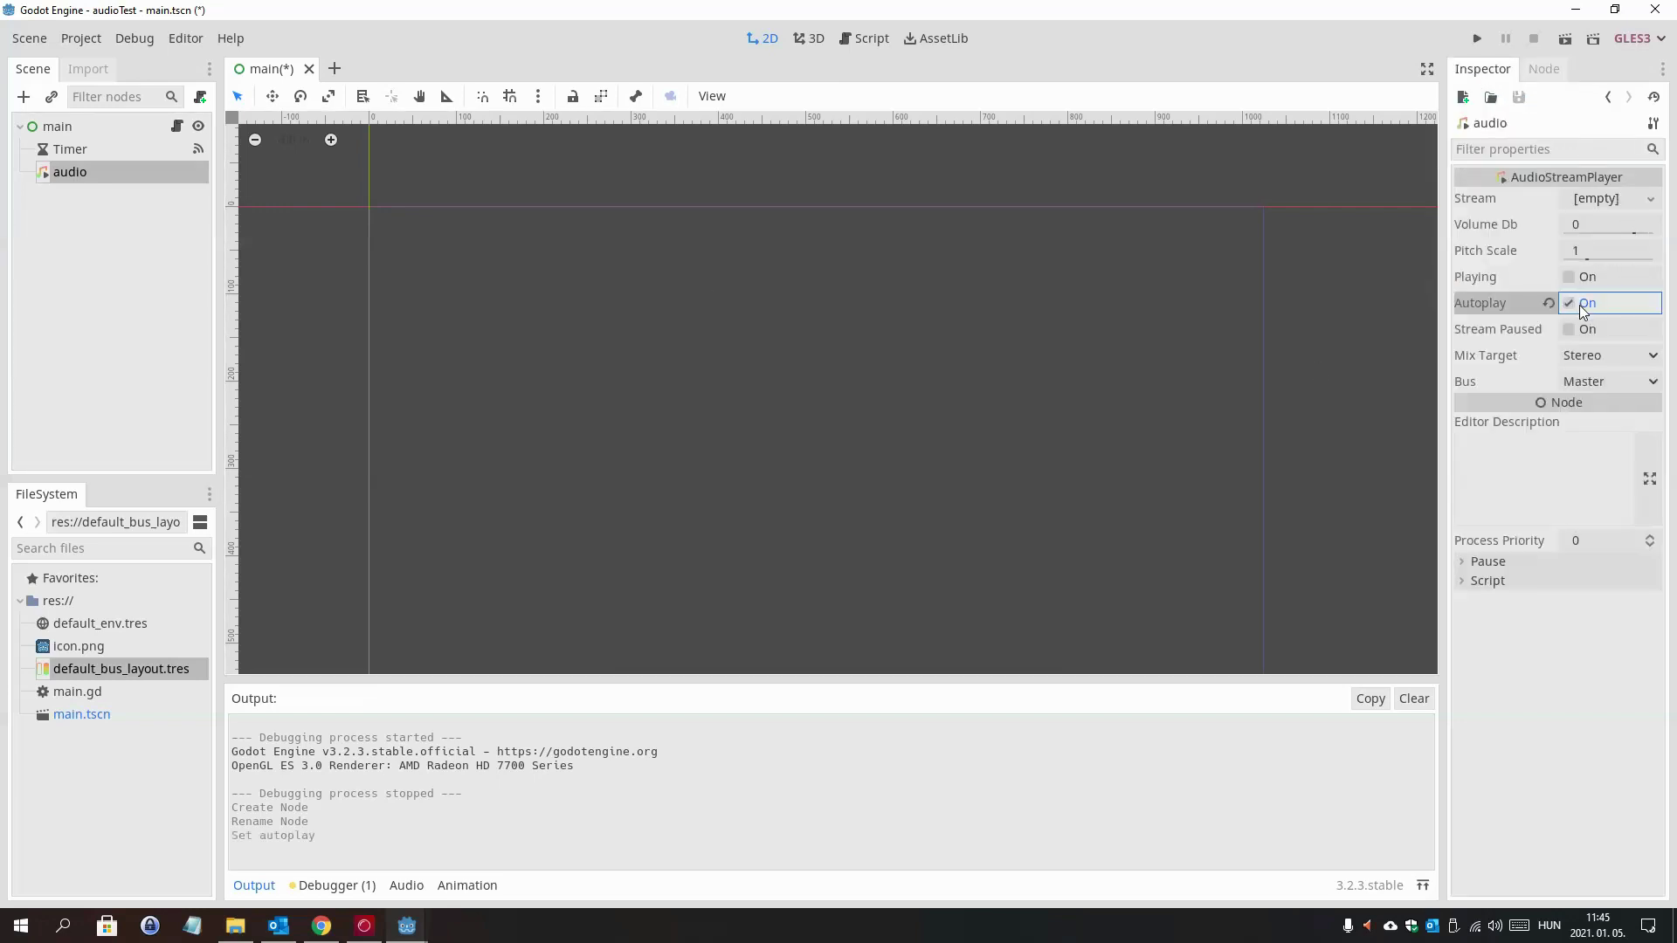
click(1477, 37)
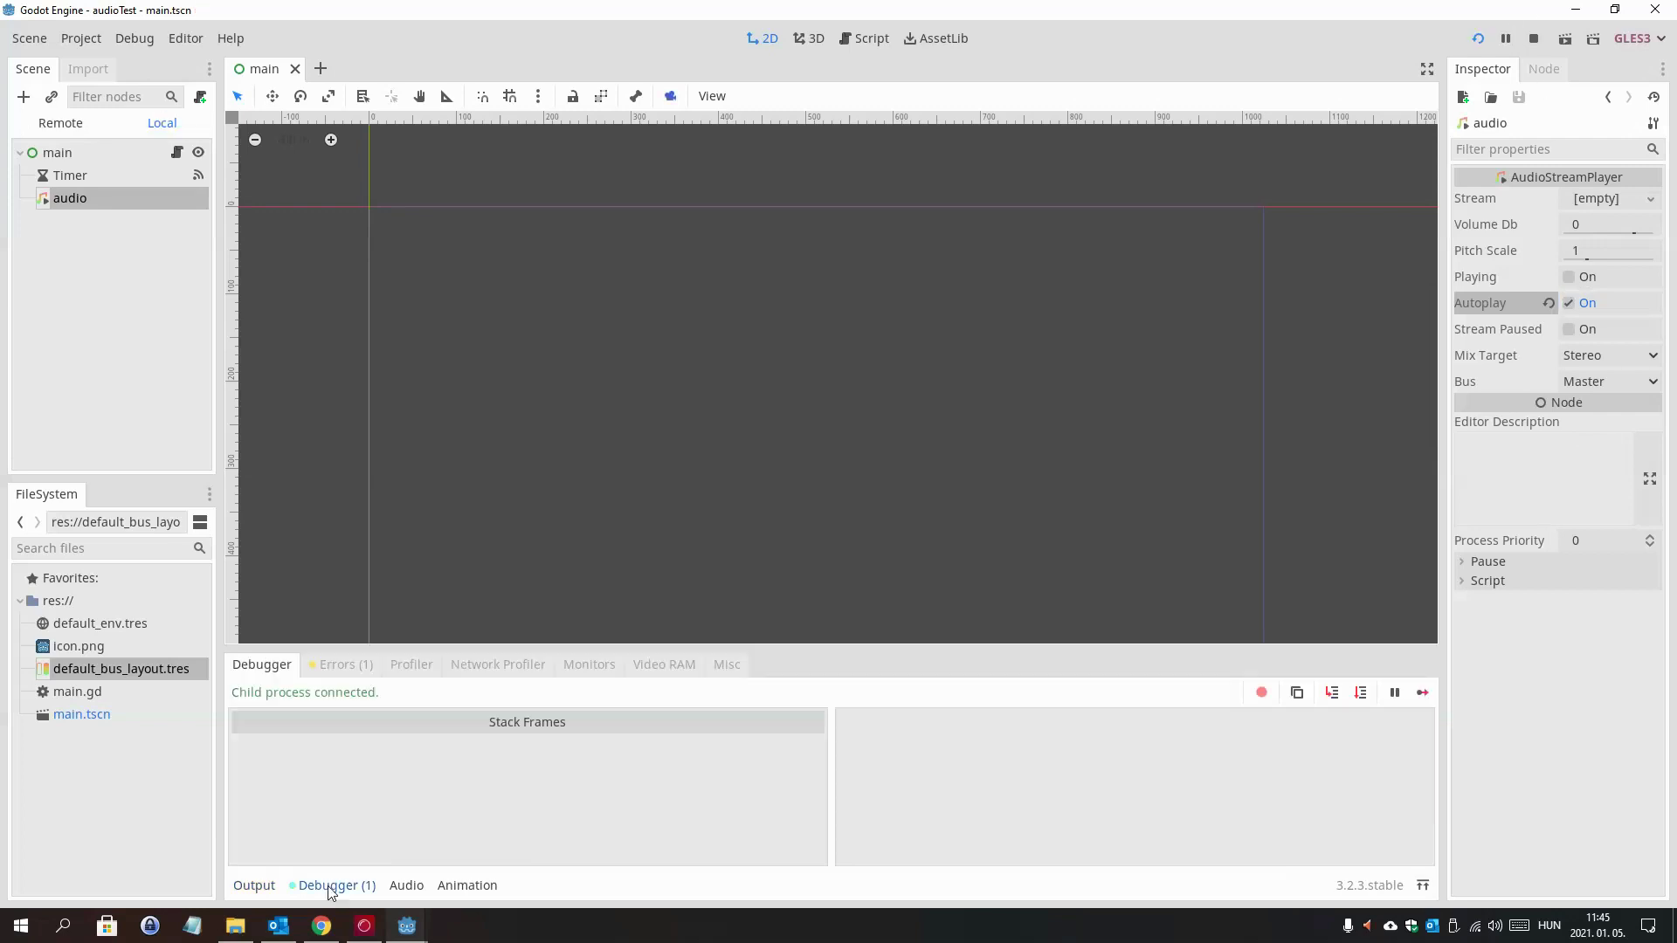
- Follow the integer-division warning, change VU_CNT on line 3 to 16.0, and rerun
click(326, 667)
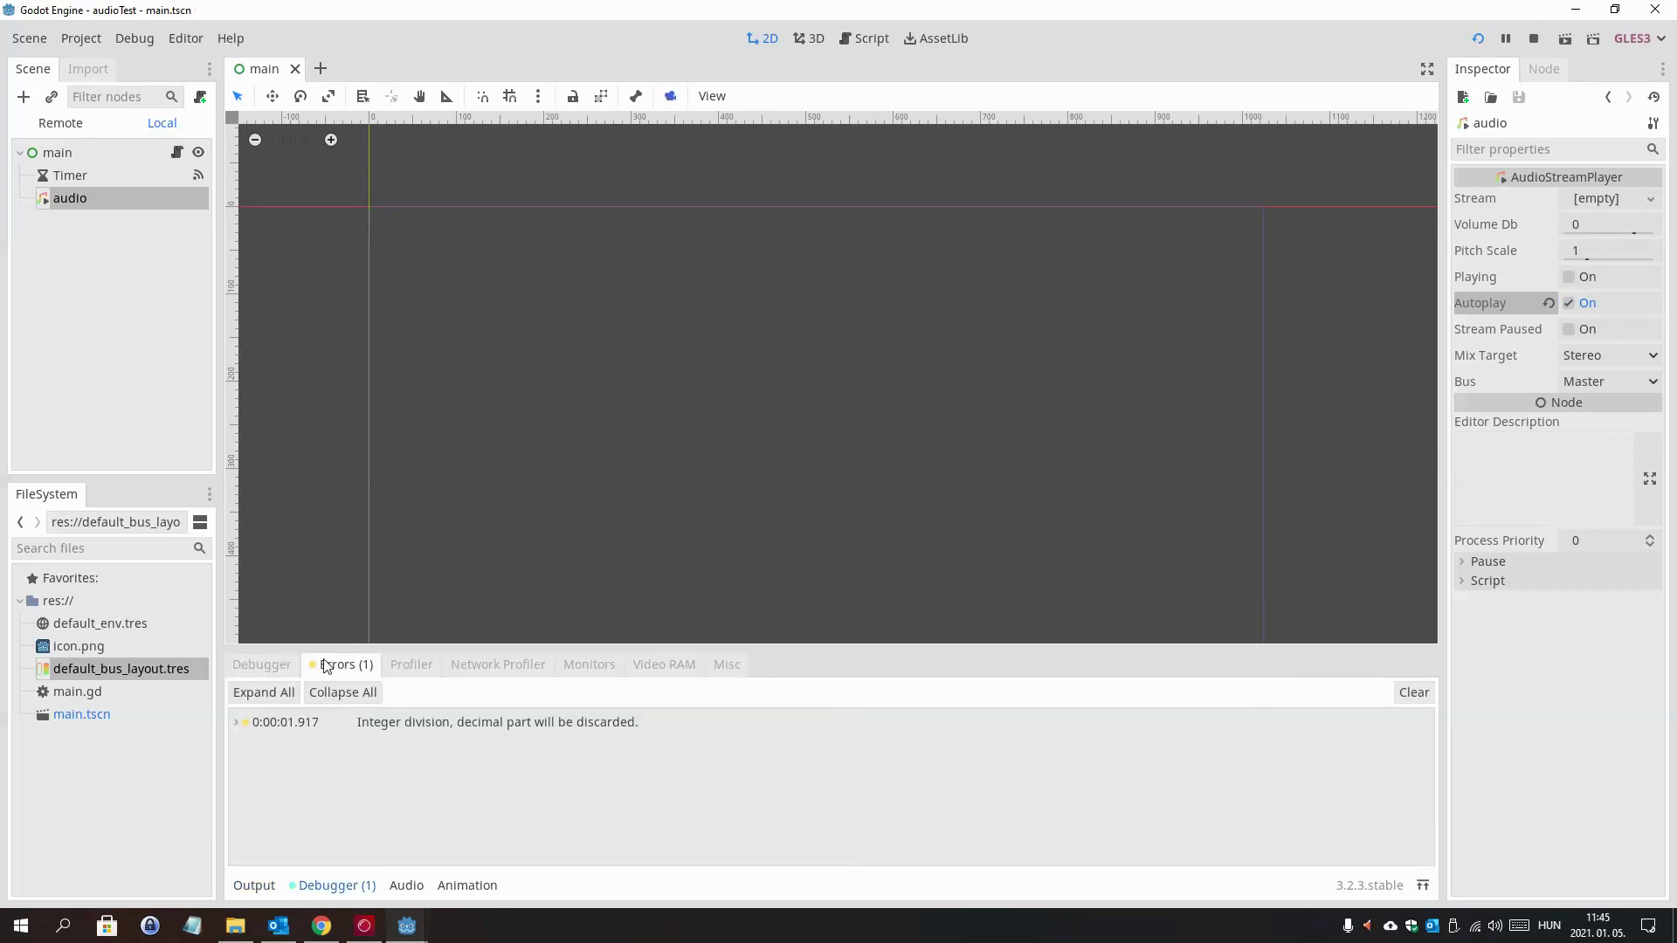
double_click(370, 724)
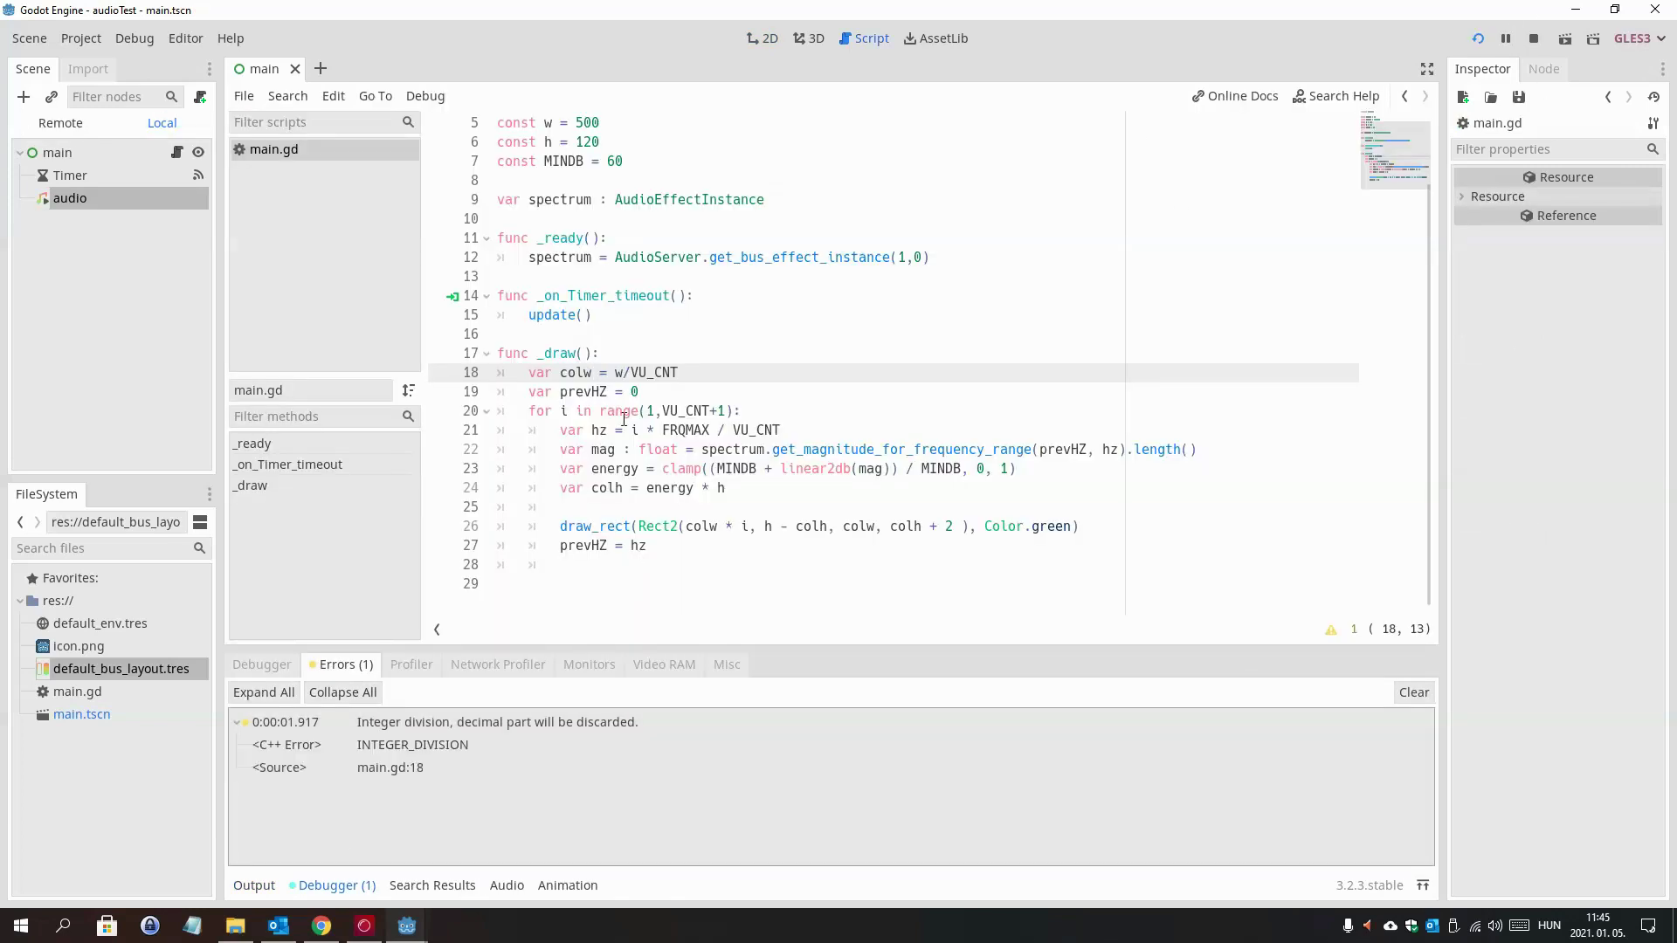
click(630, 372)
scroll(630, 375, up, 2)
click(658, 158)
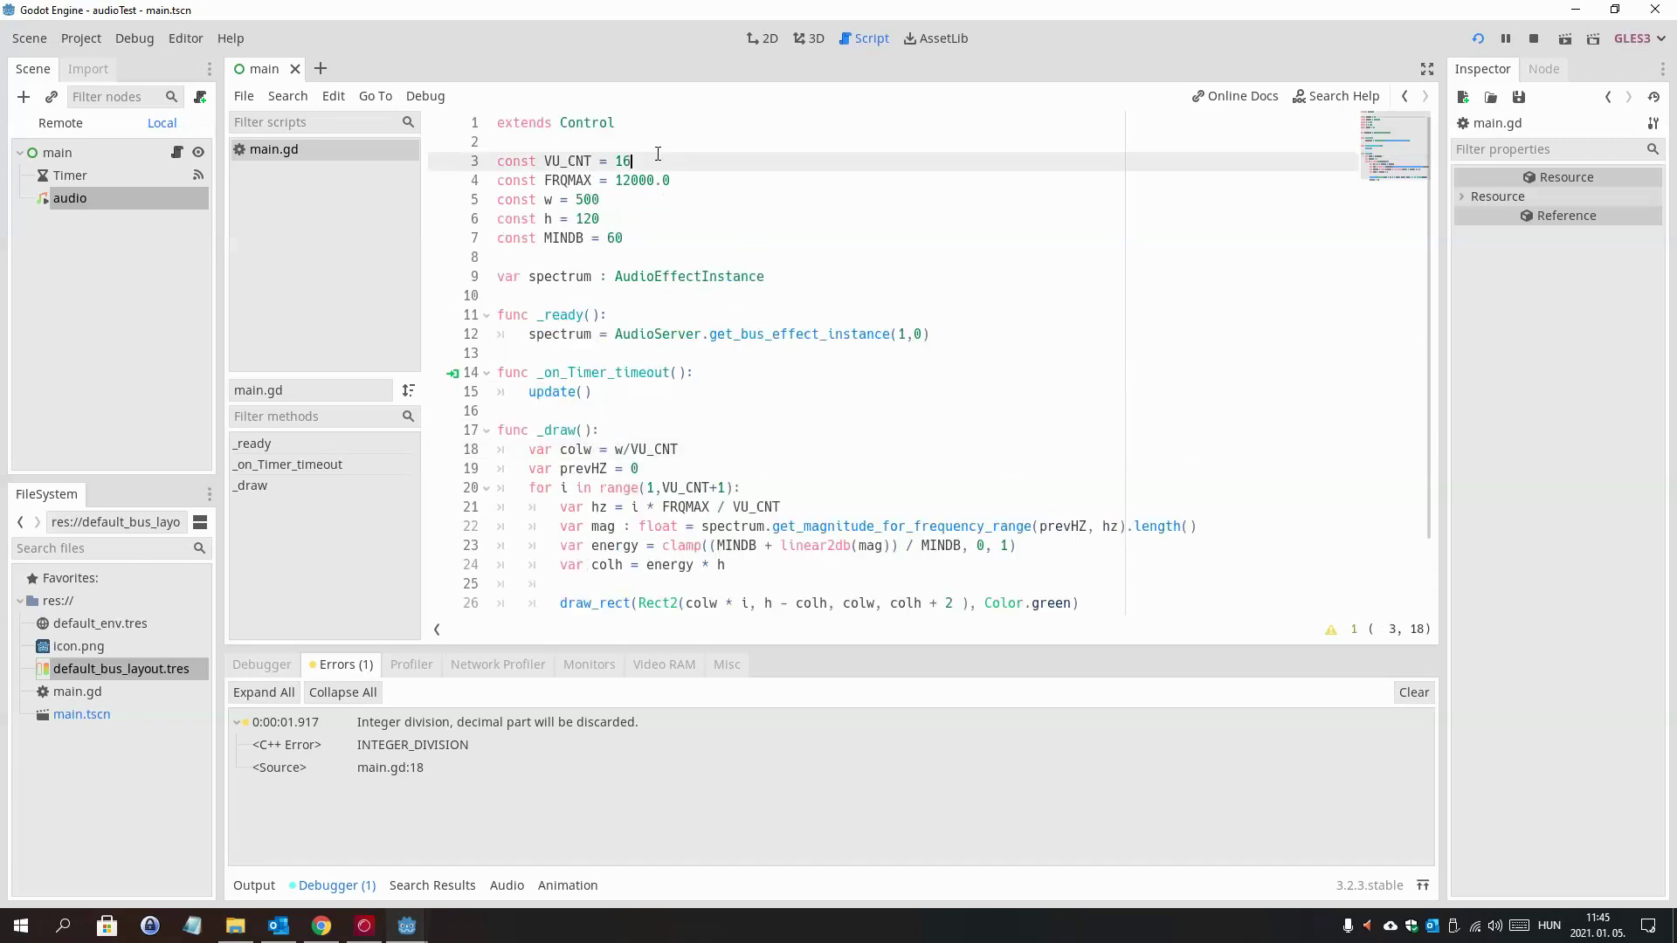
text(.0)
key(Down)
key(Down)
key(Down)
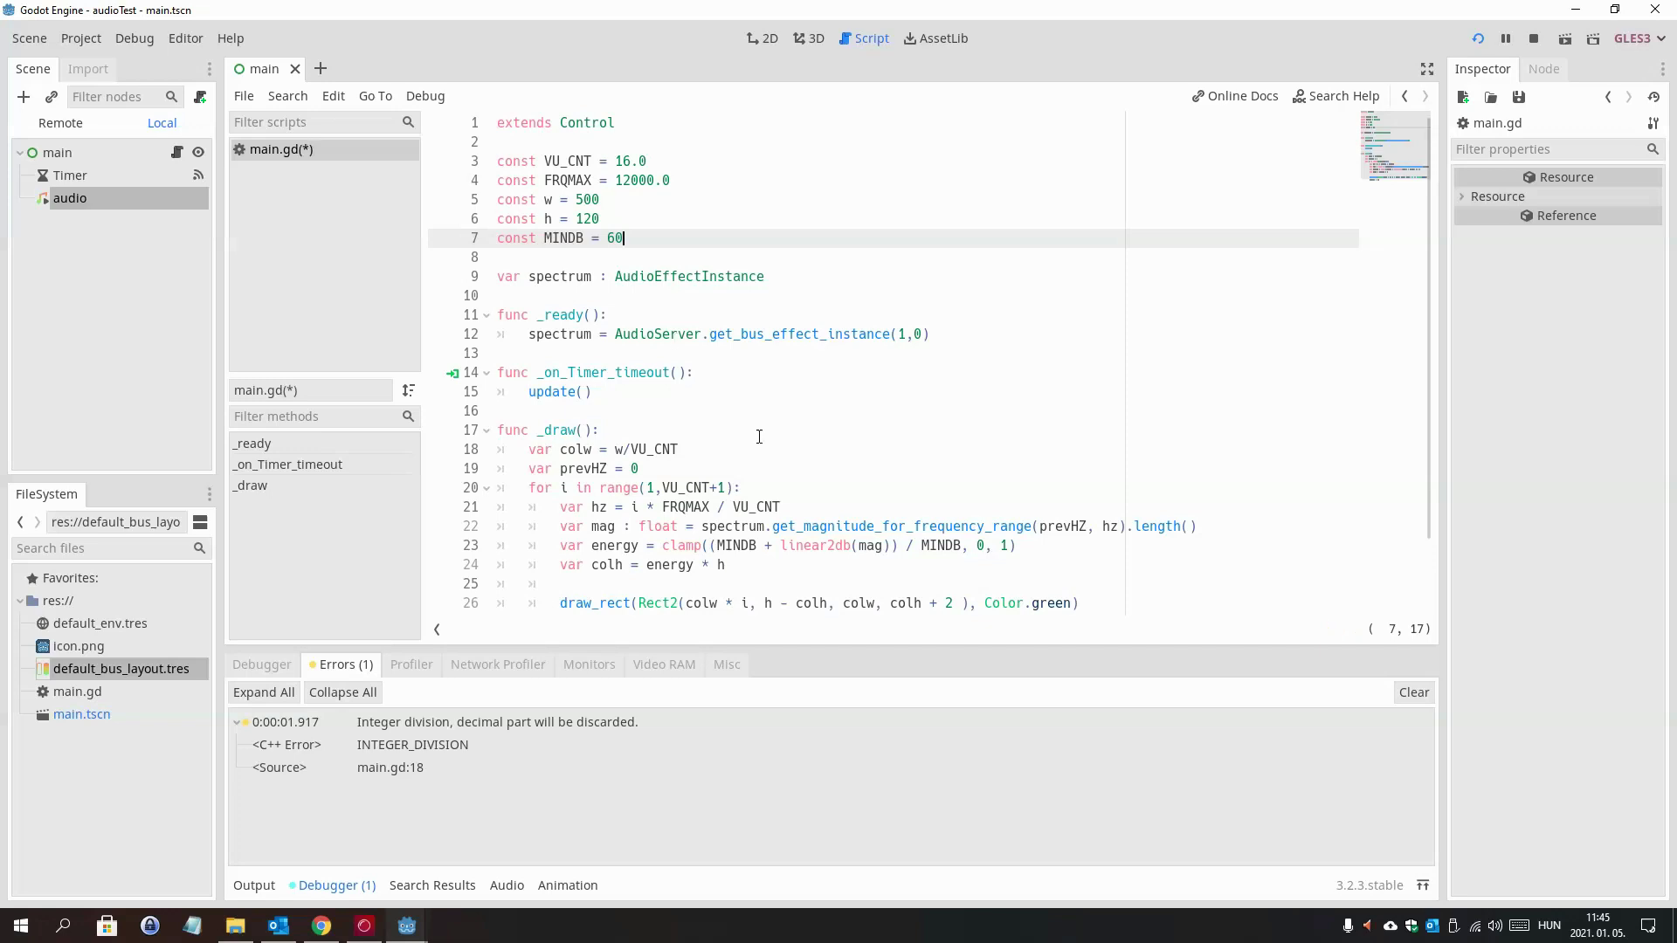
key(F5)
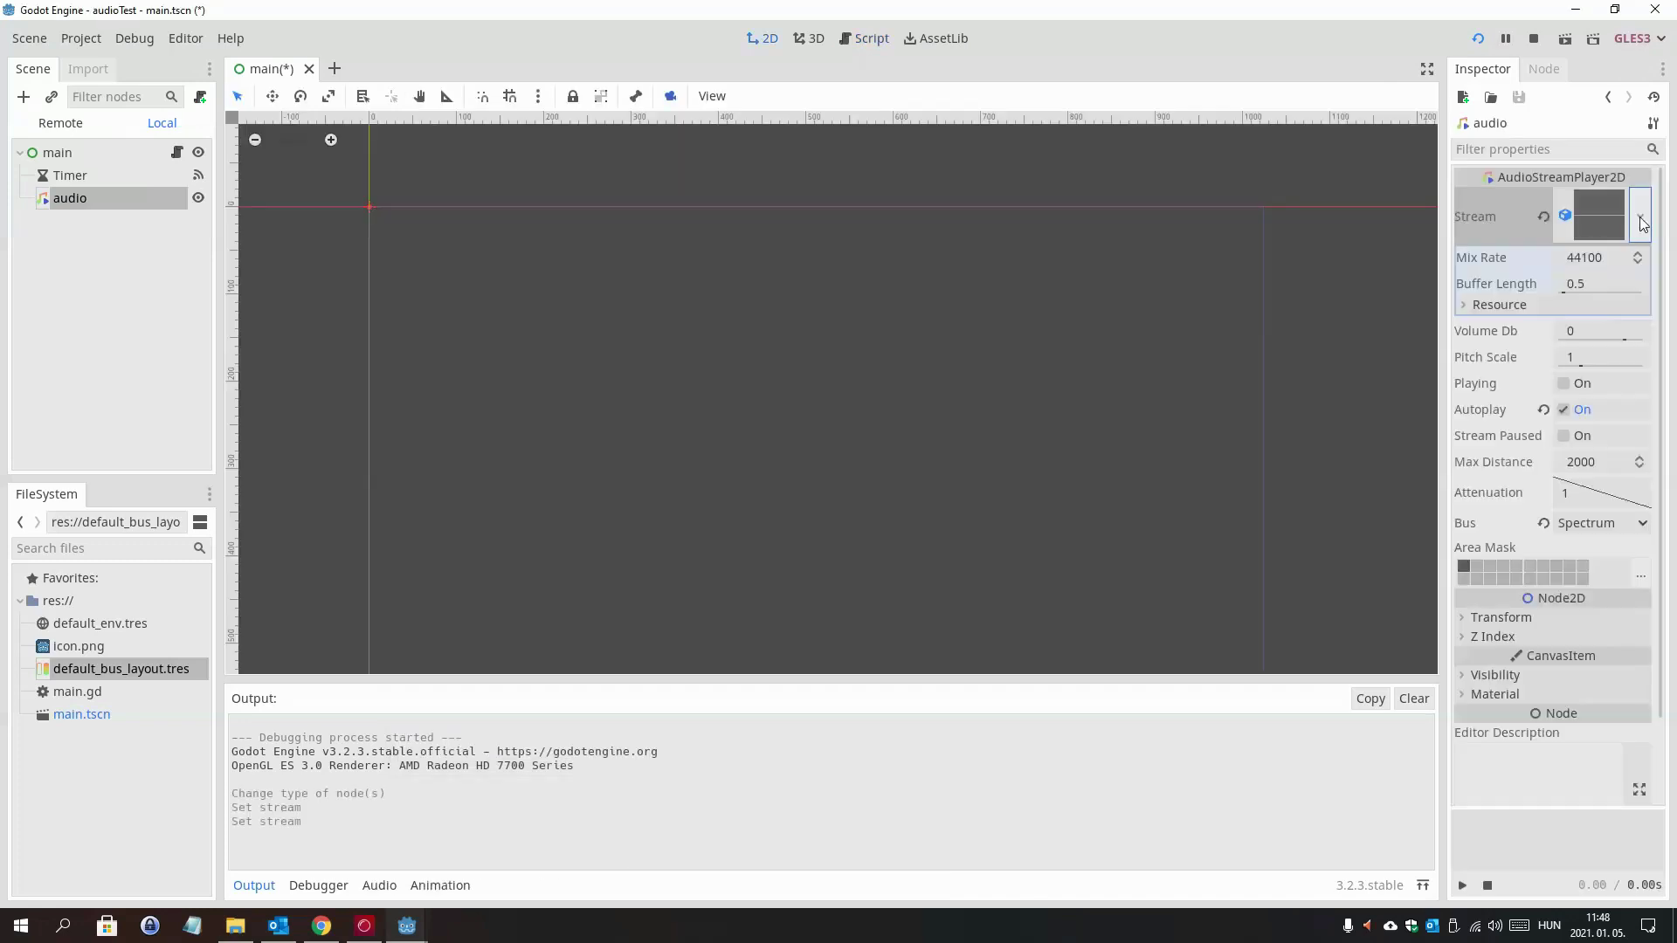
- Set the audio node's stream to AudioStreamMicrophone, check the audio input error, and open the Project menu
click(1641, 216)
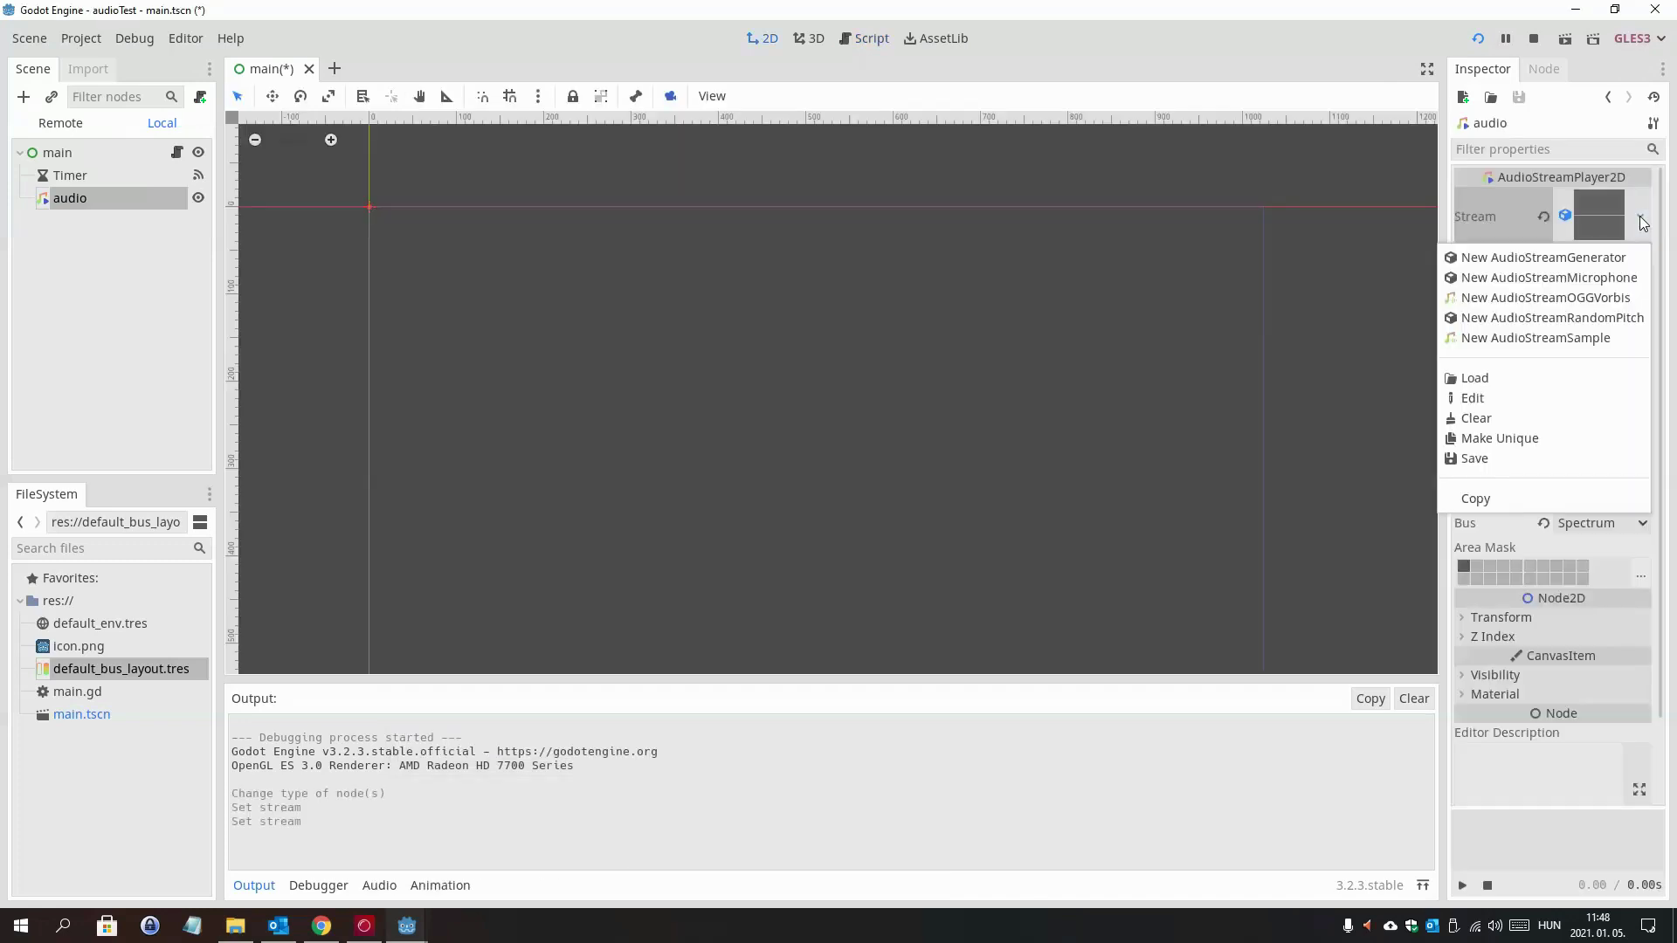
click(1616, 278)
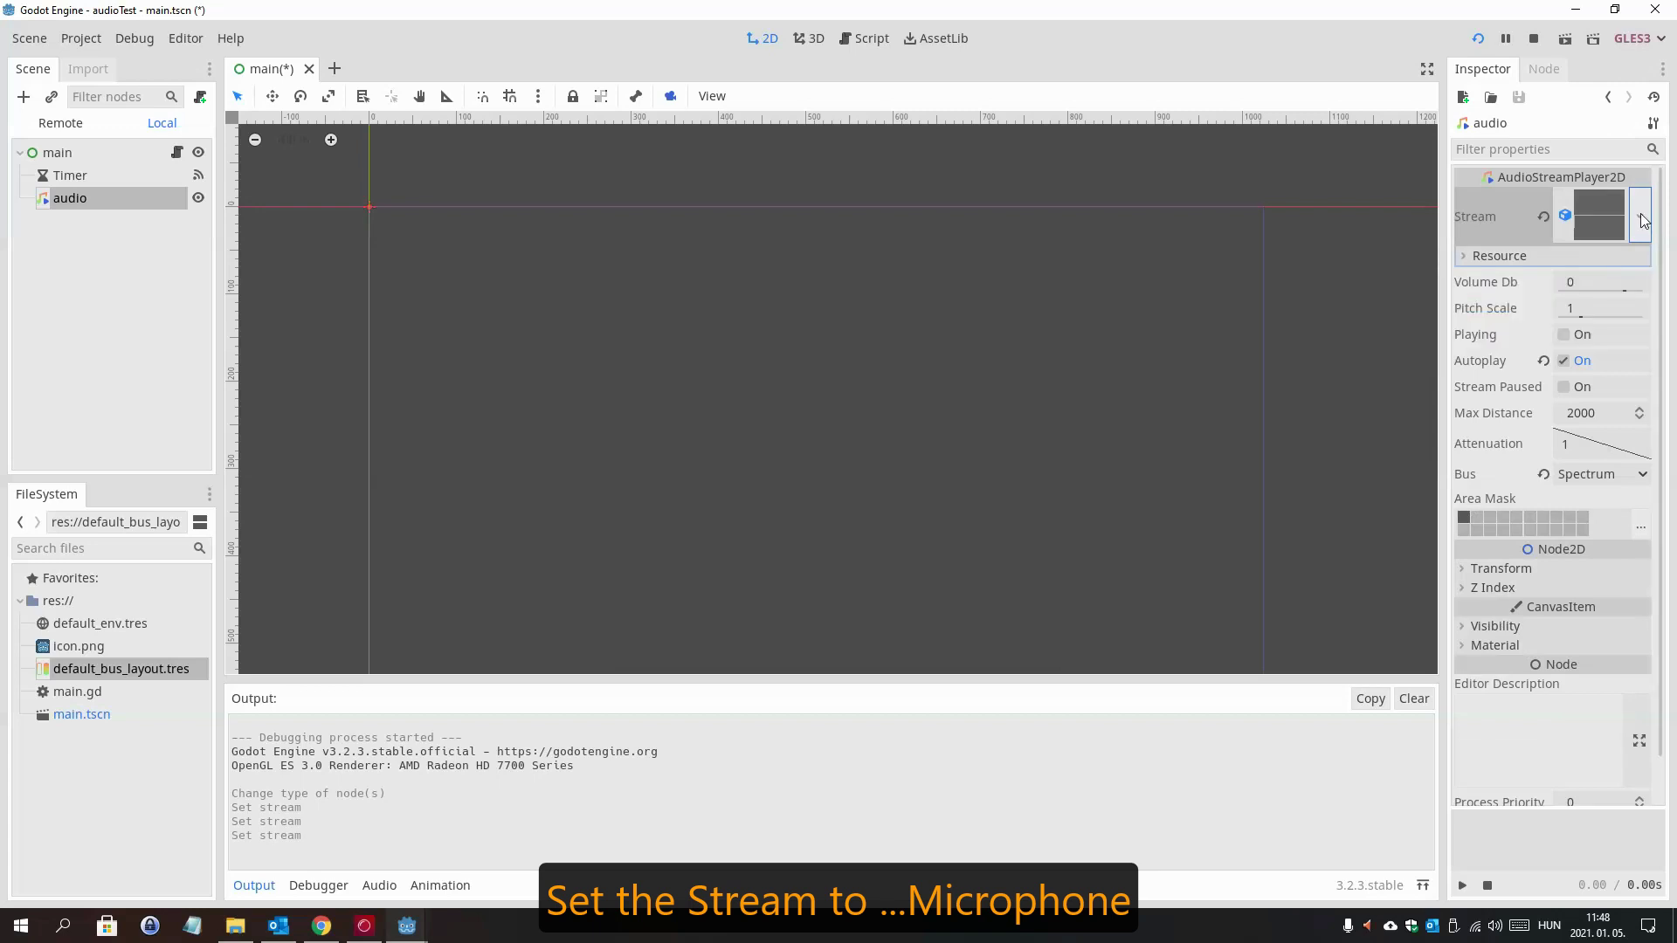
click(1471, 256)
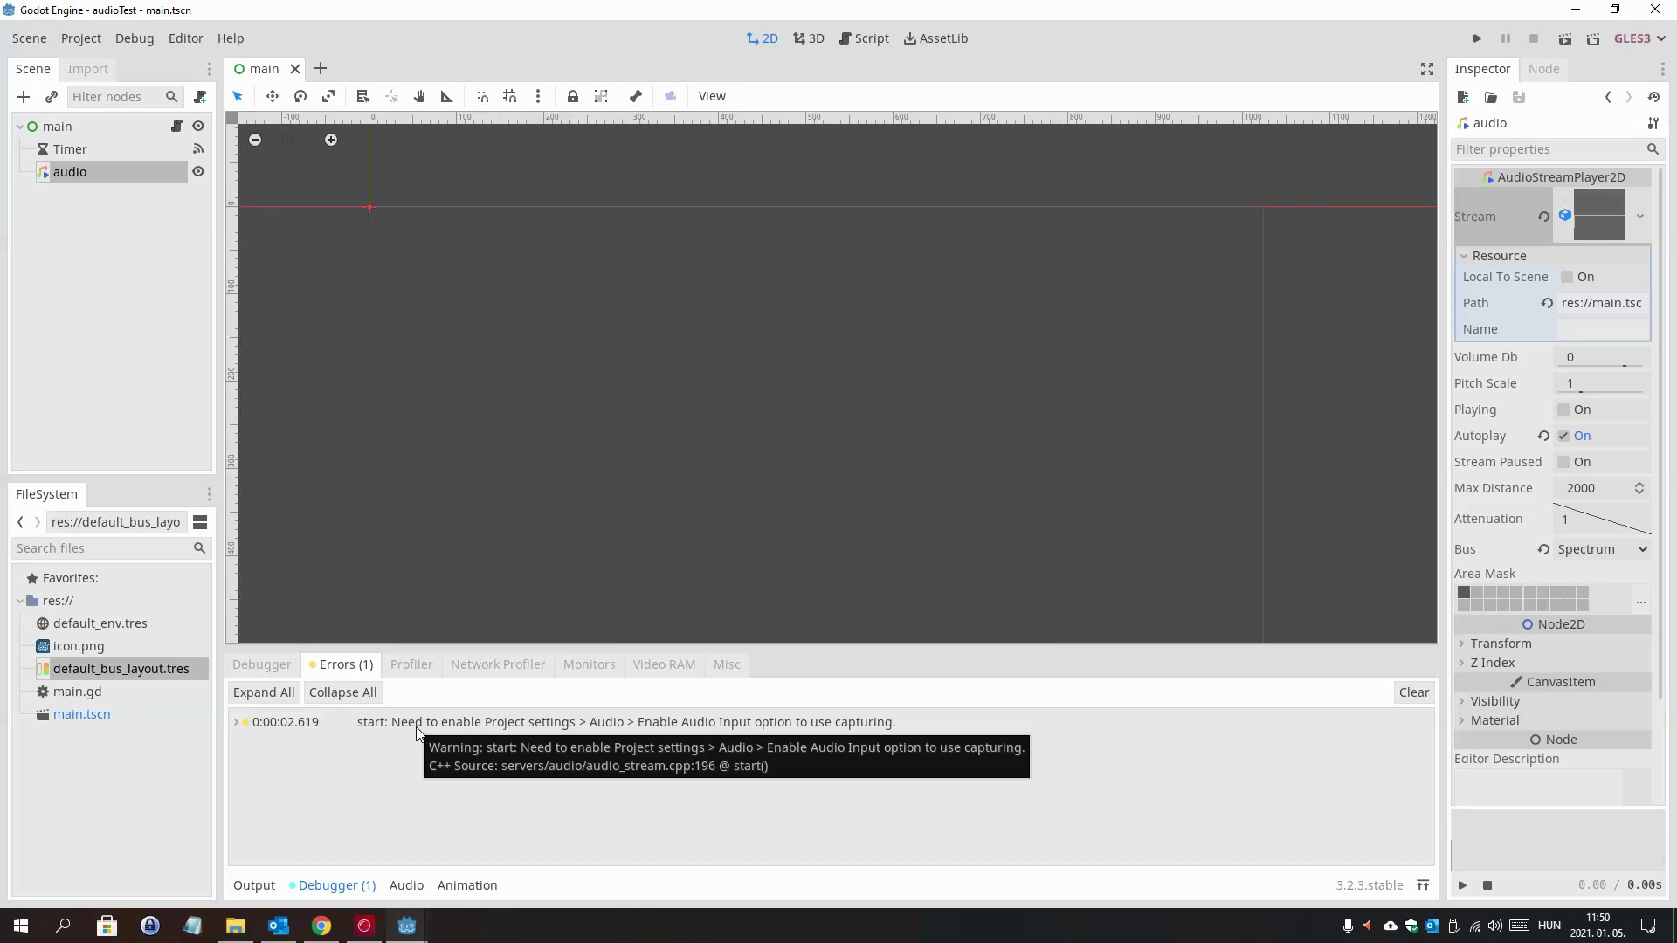
click(415, 727)
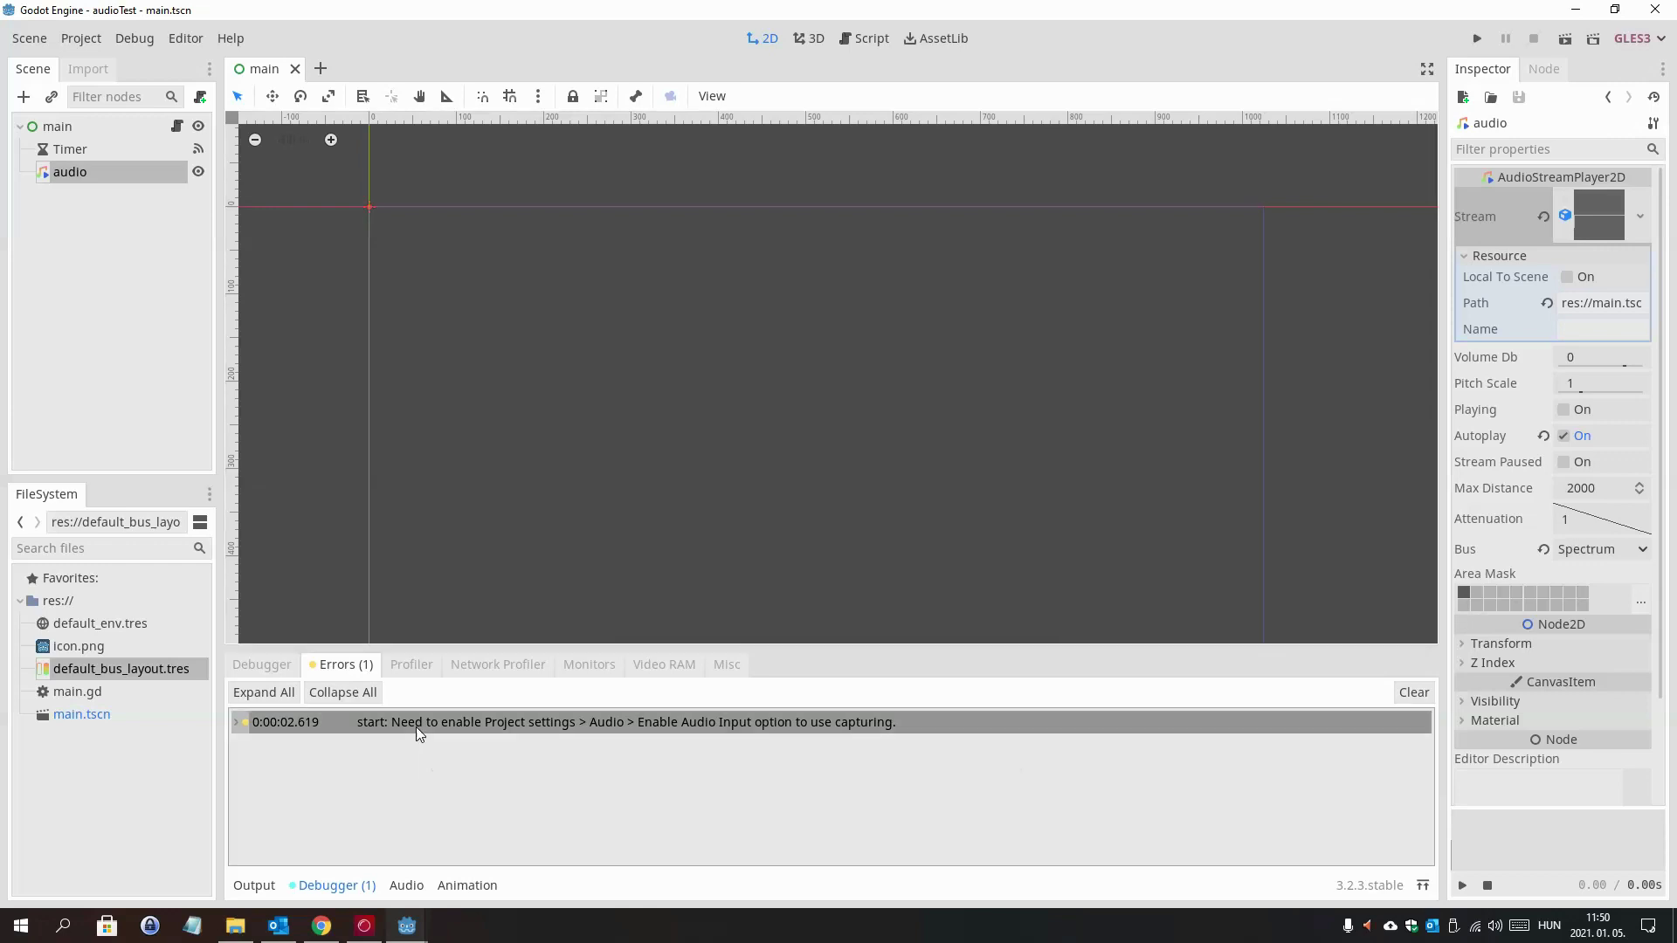
click(87, 38)
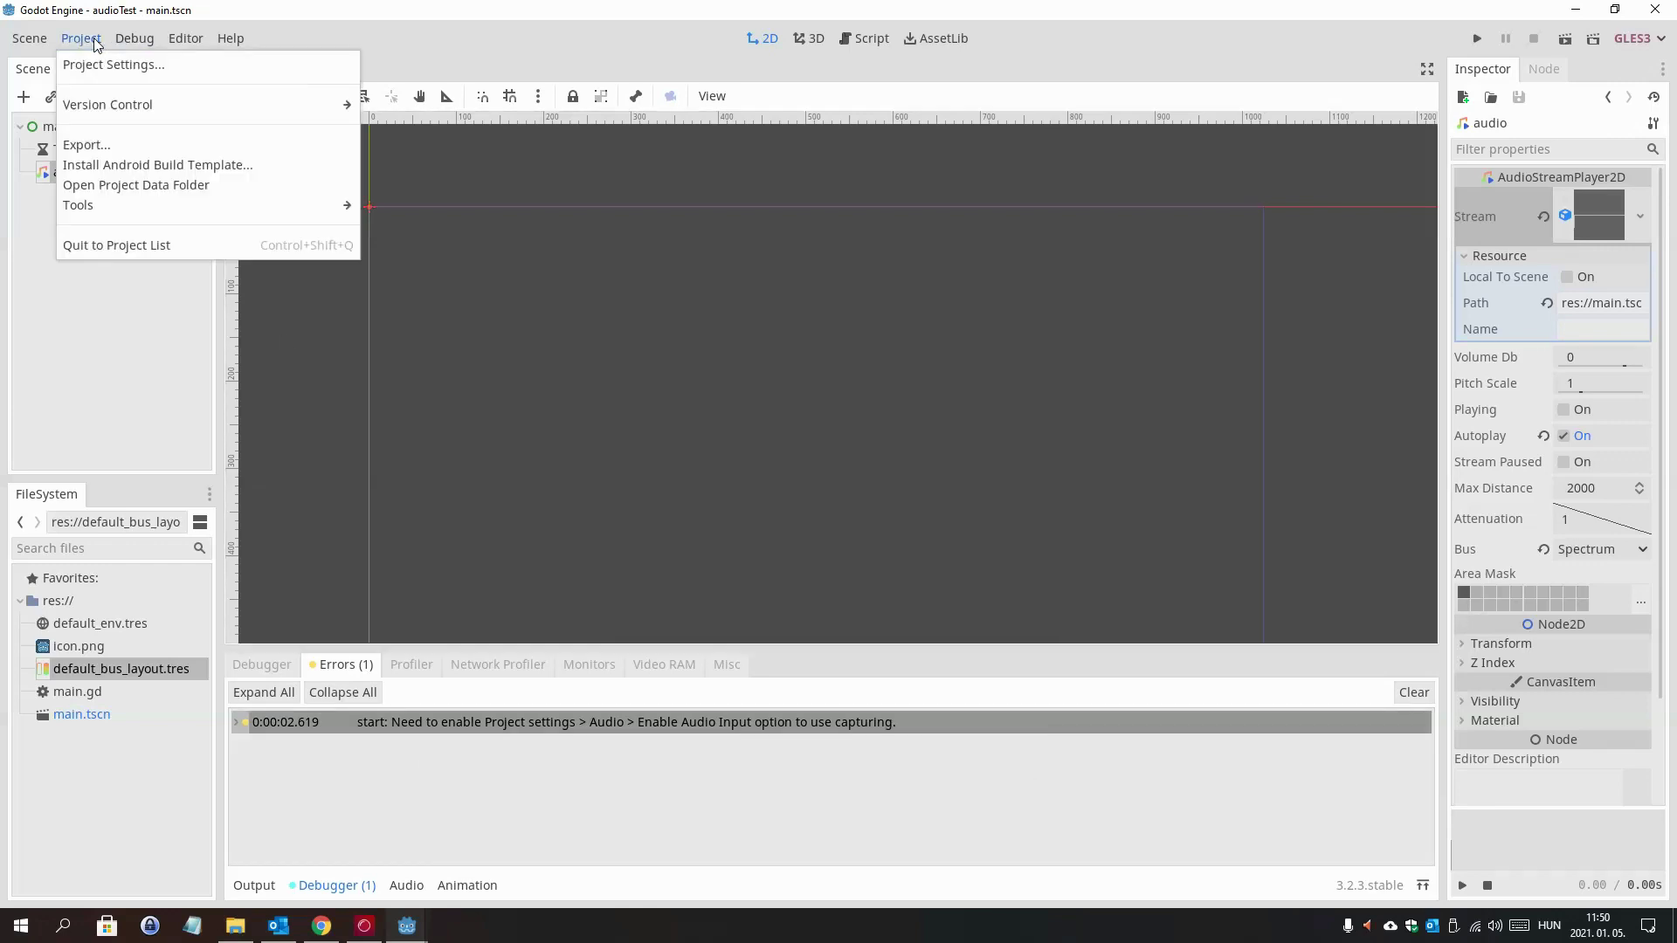
- Tick Enable Audio Input under Application > Audio in Project Settings, then Save & Restart
click(105, 67)
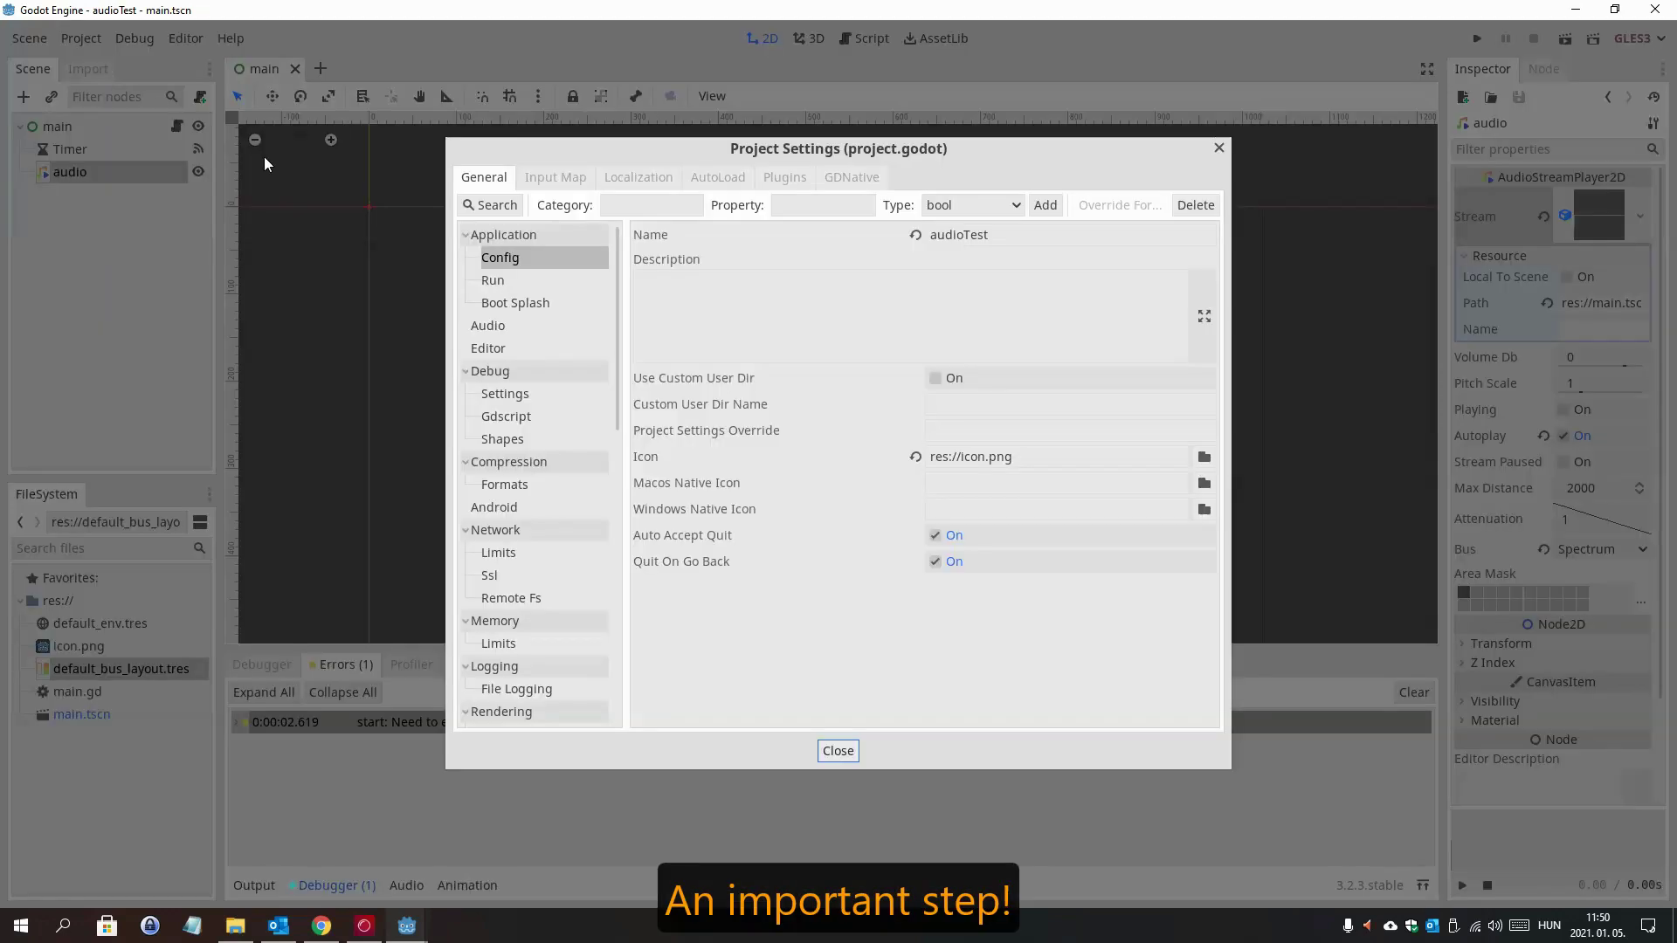
click(512, 327)
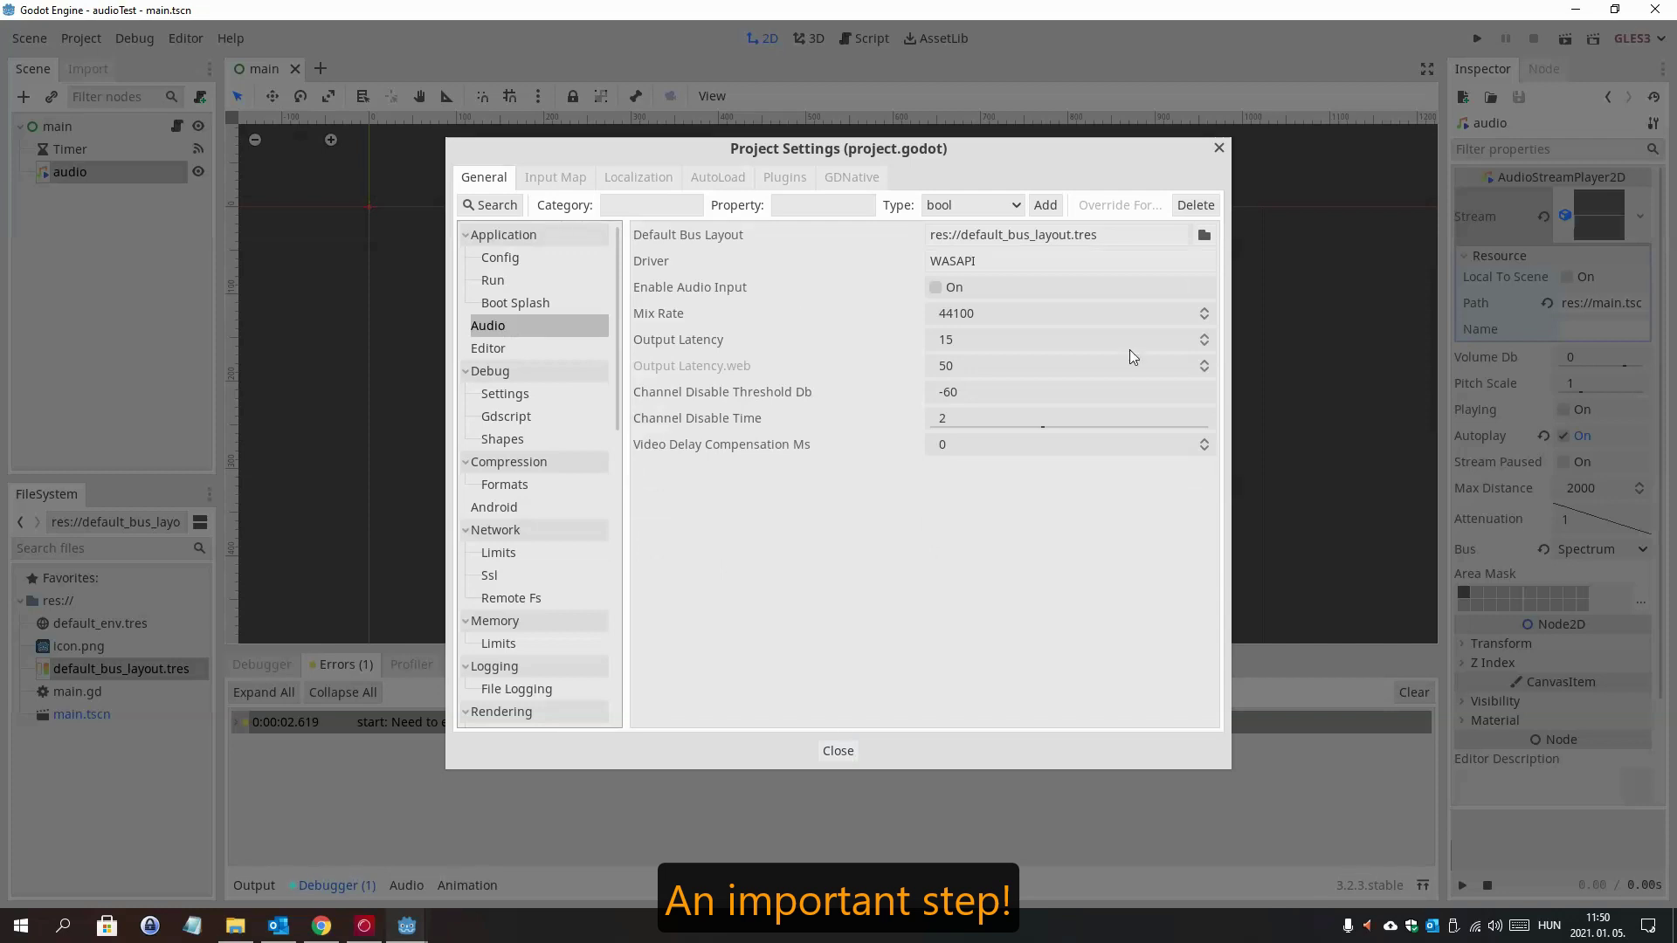
click(936, 294)
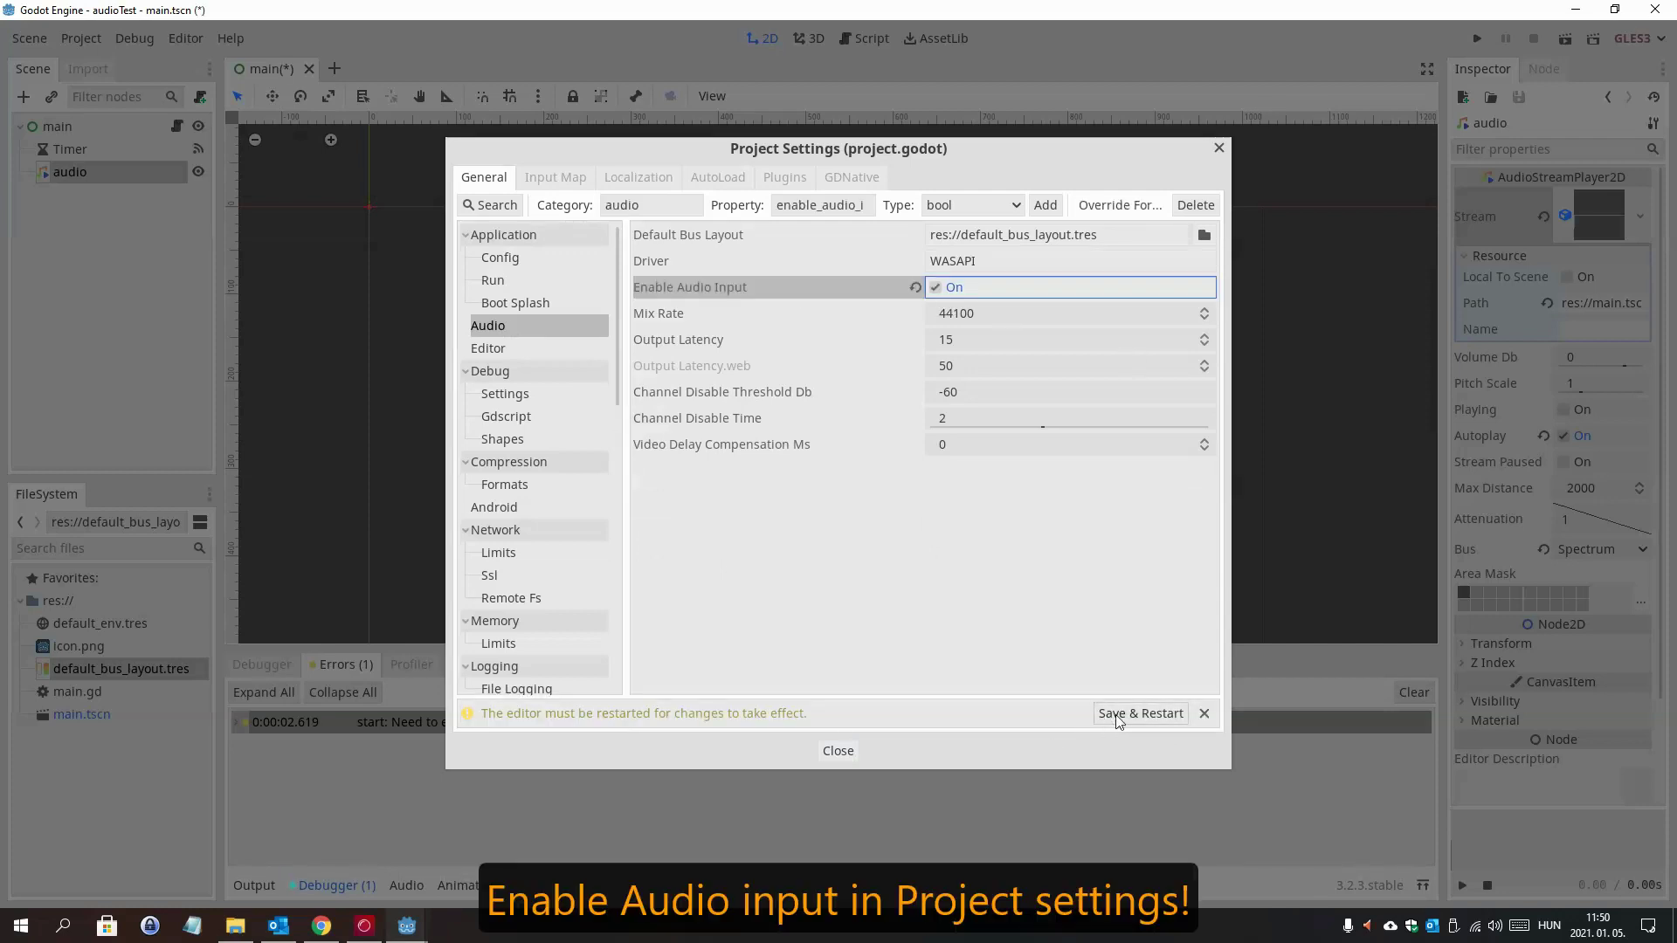
click(1116, 716)
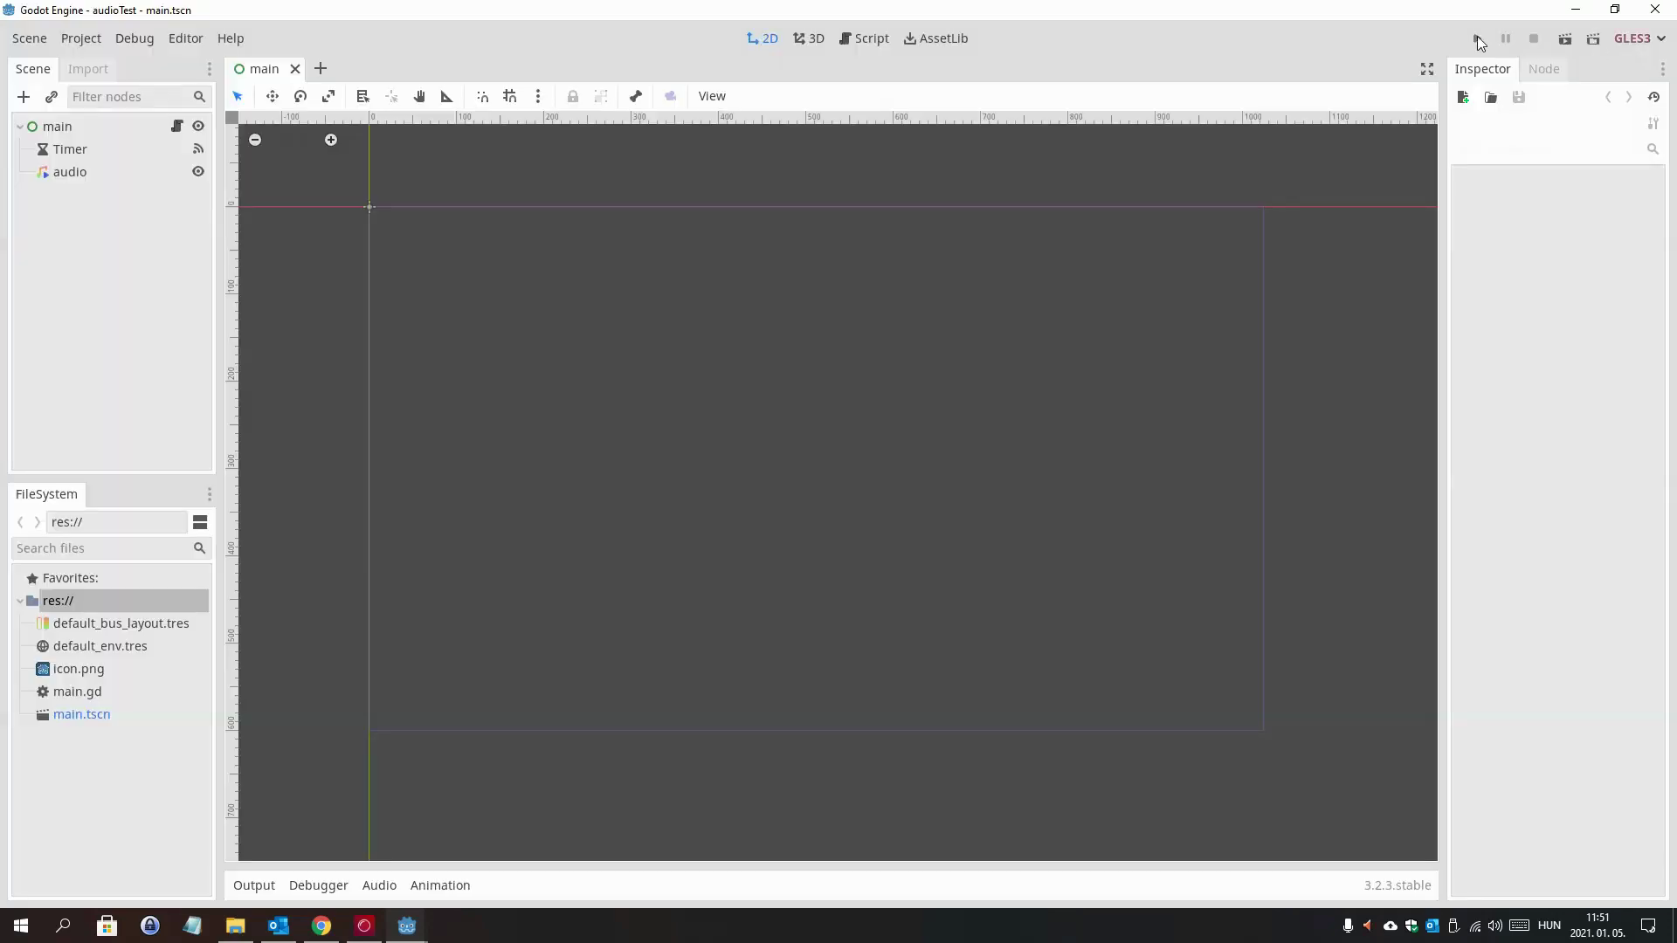
- Run the project against the YouTube music, dismissing the Premium offer, then pause the video
click(1479, 41)
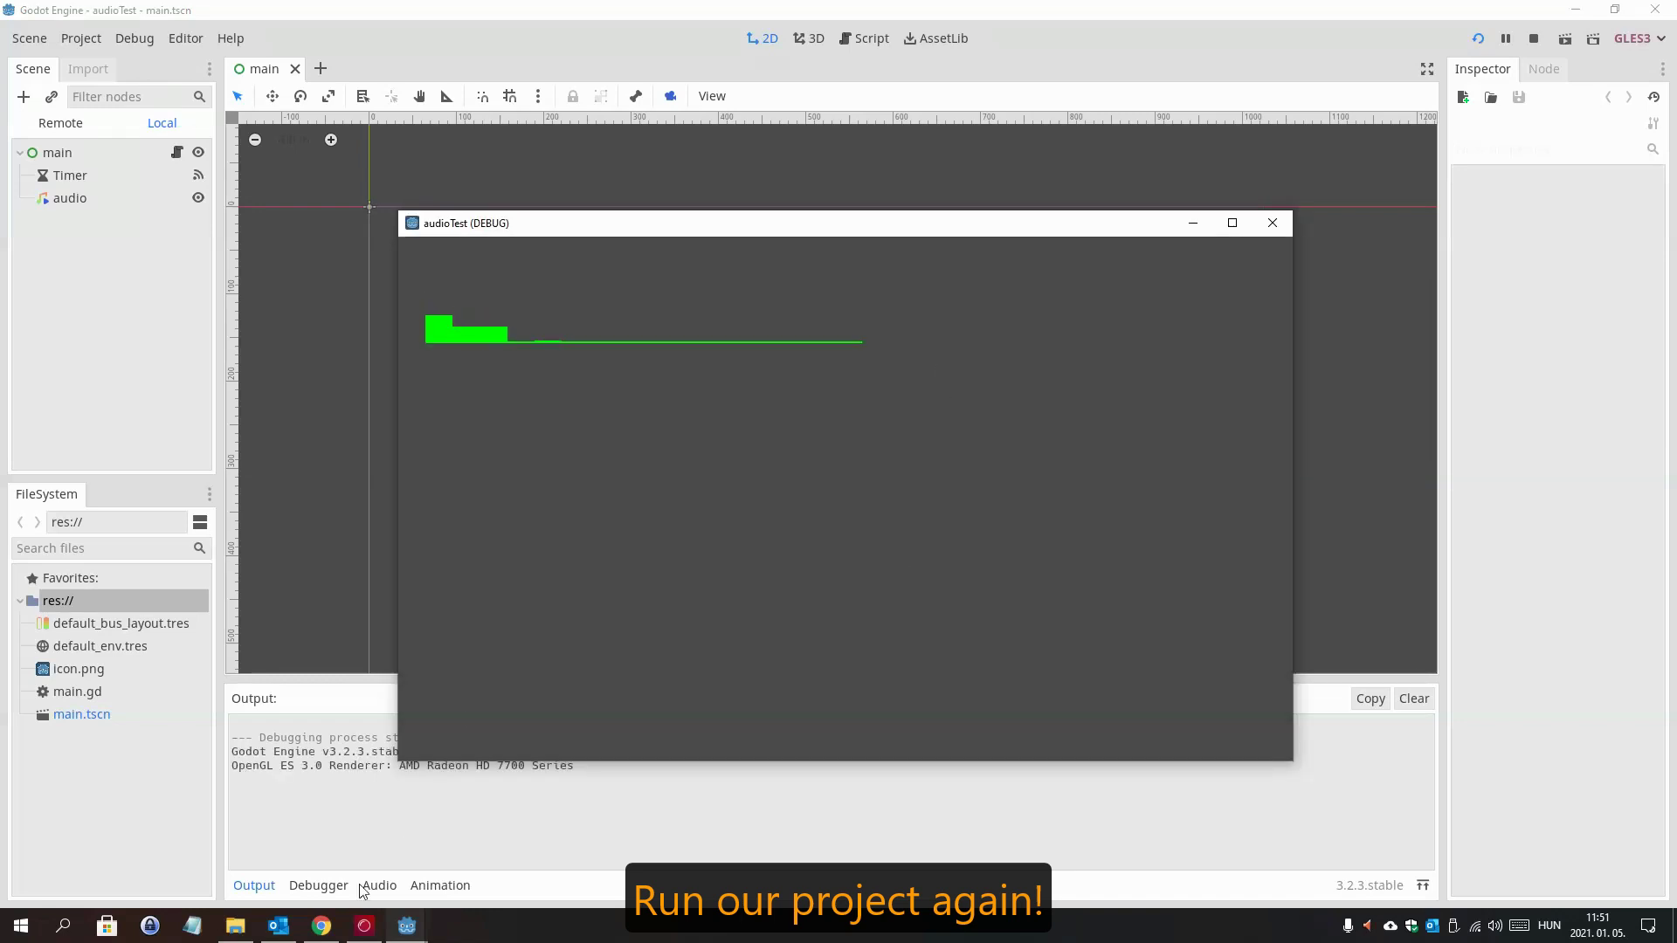
key(alt+Tab)
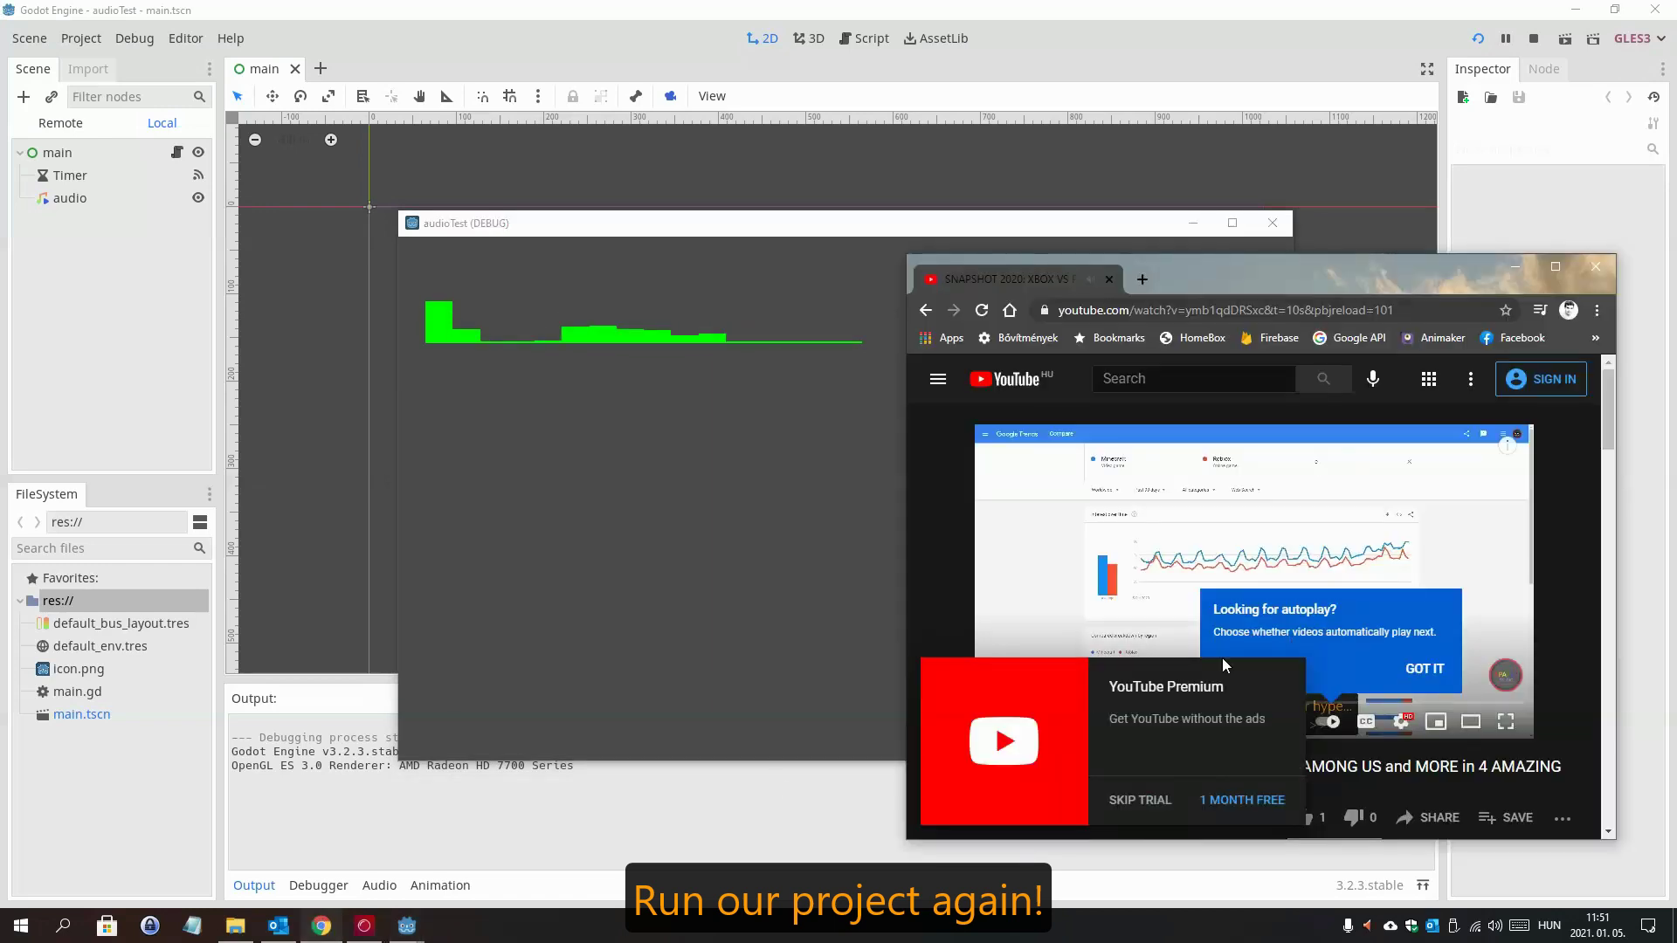
click(1160, 802)
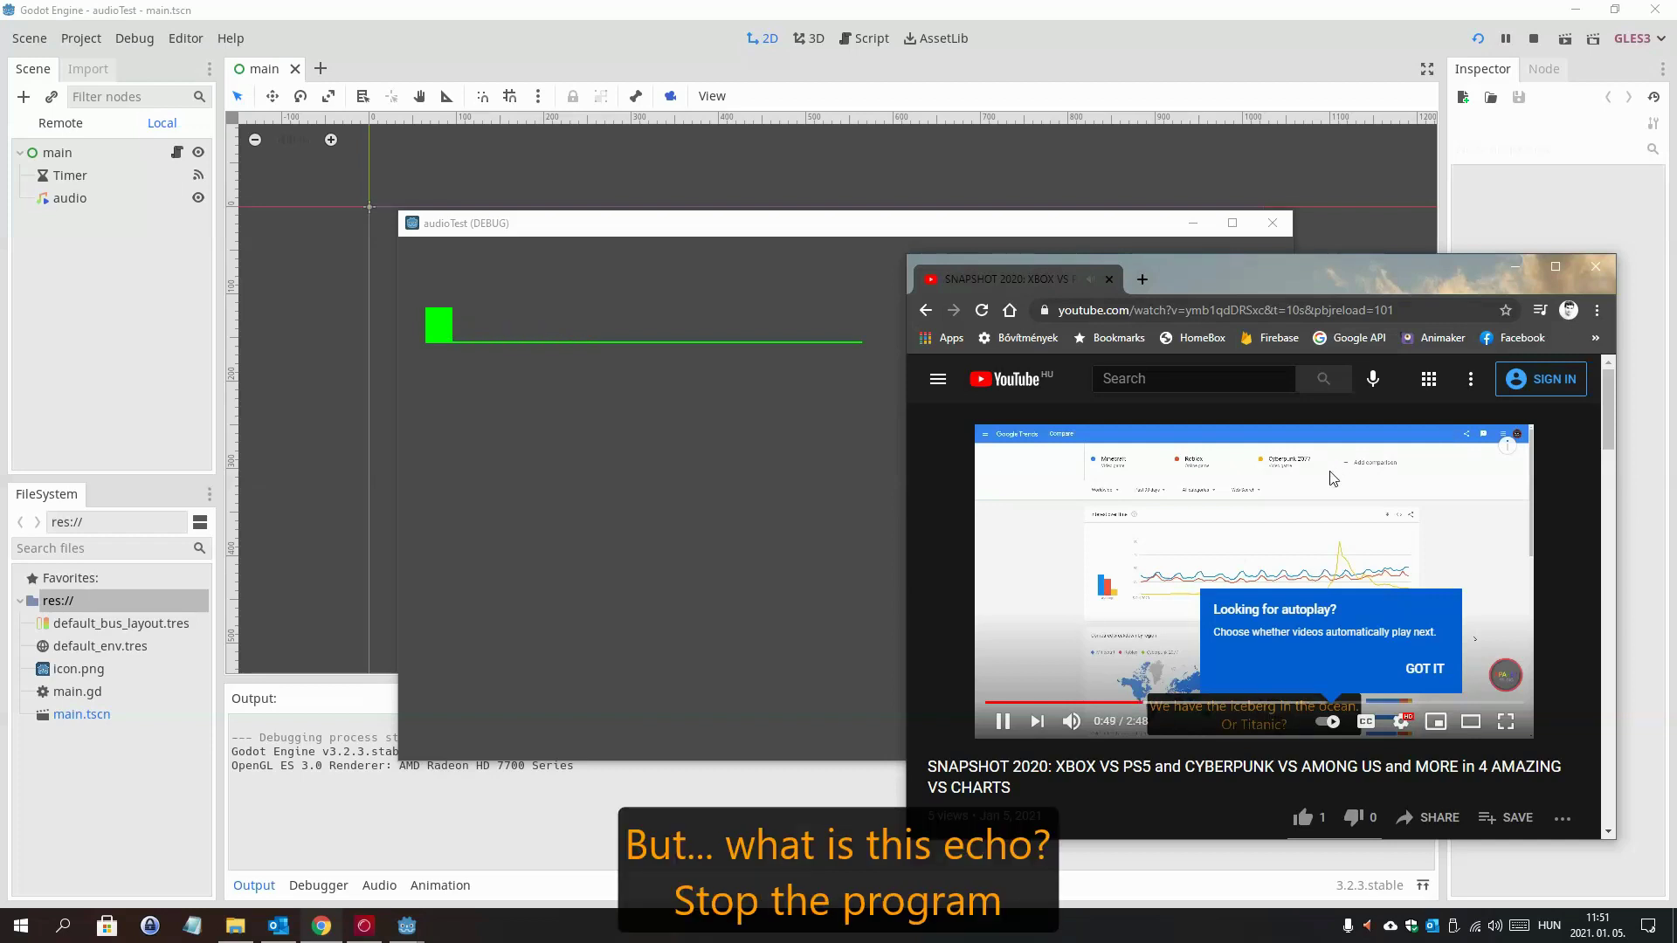
click(1431, 519)
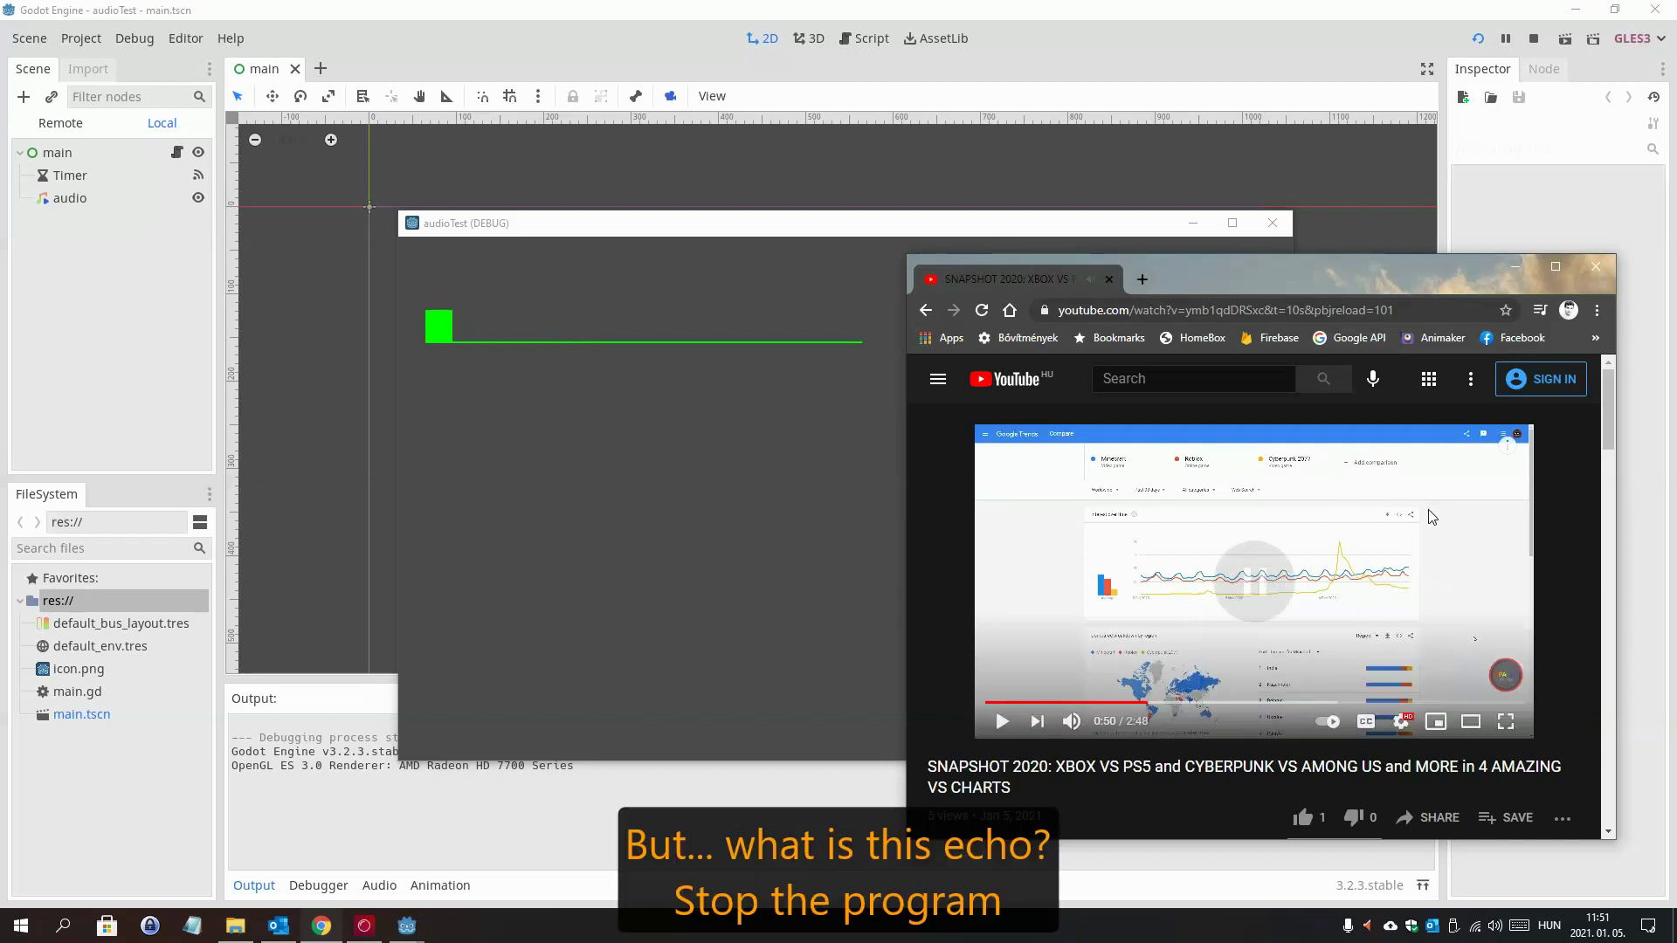
- Stop the game with F8 and lower the Master bus volume in the Audio panel
key(F8)
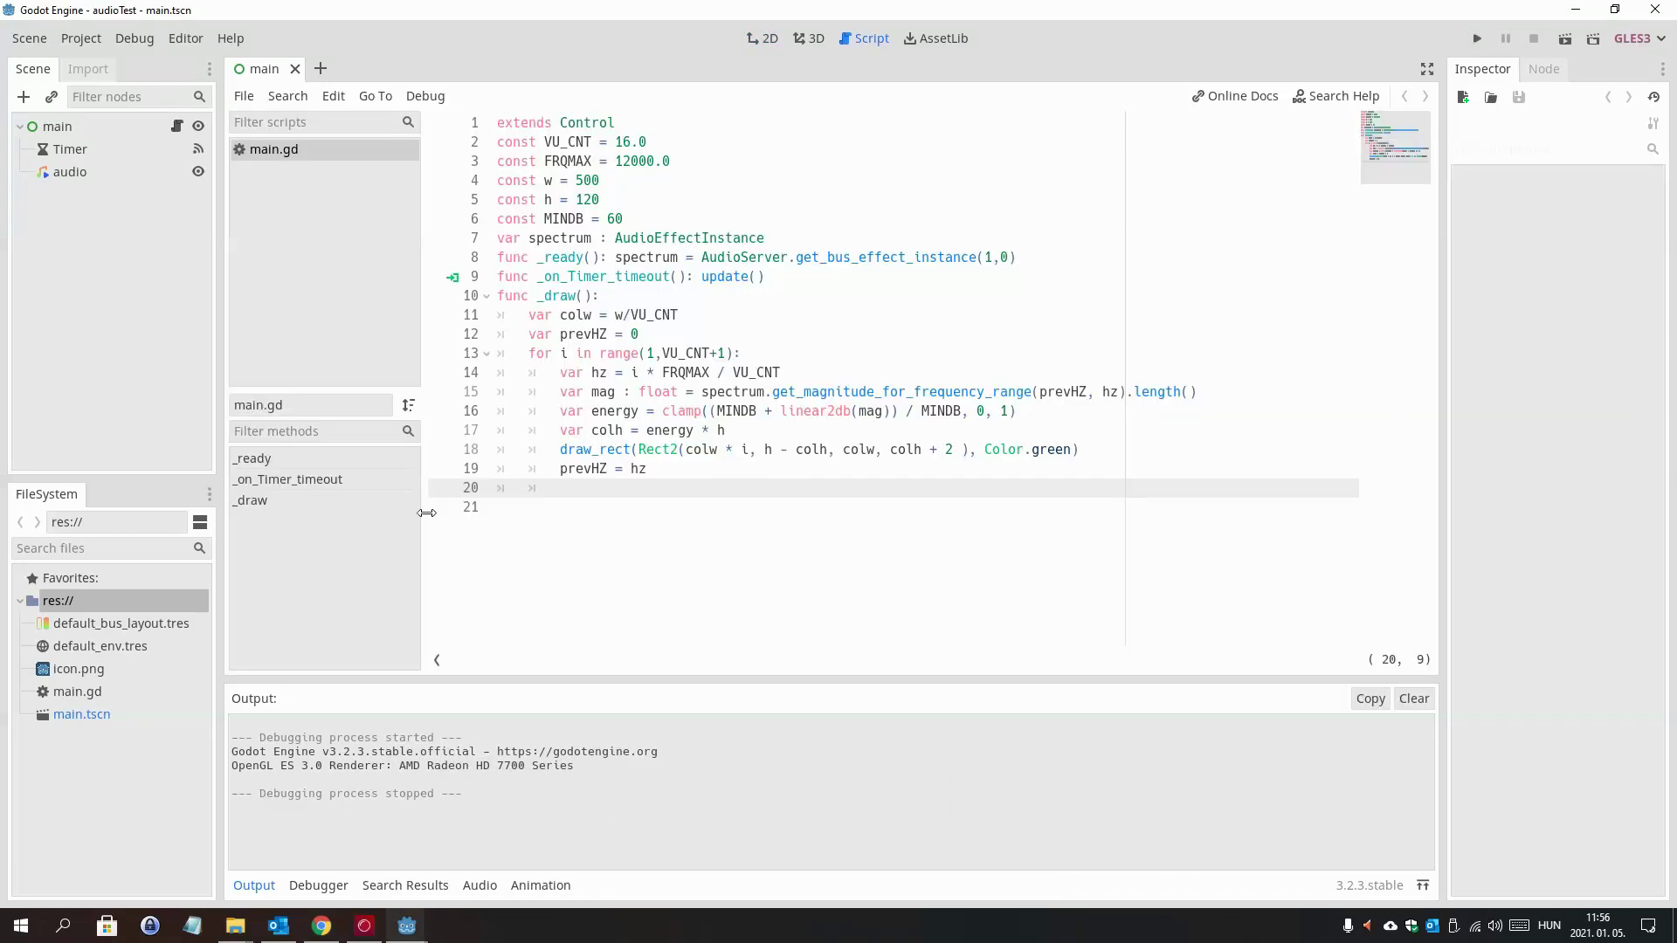
click(483, 885)
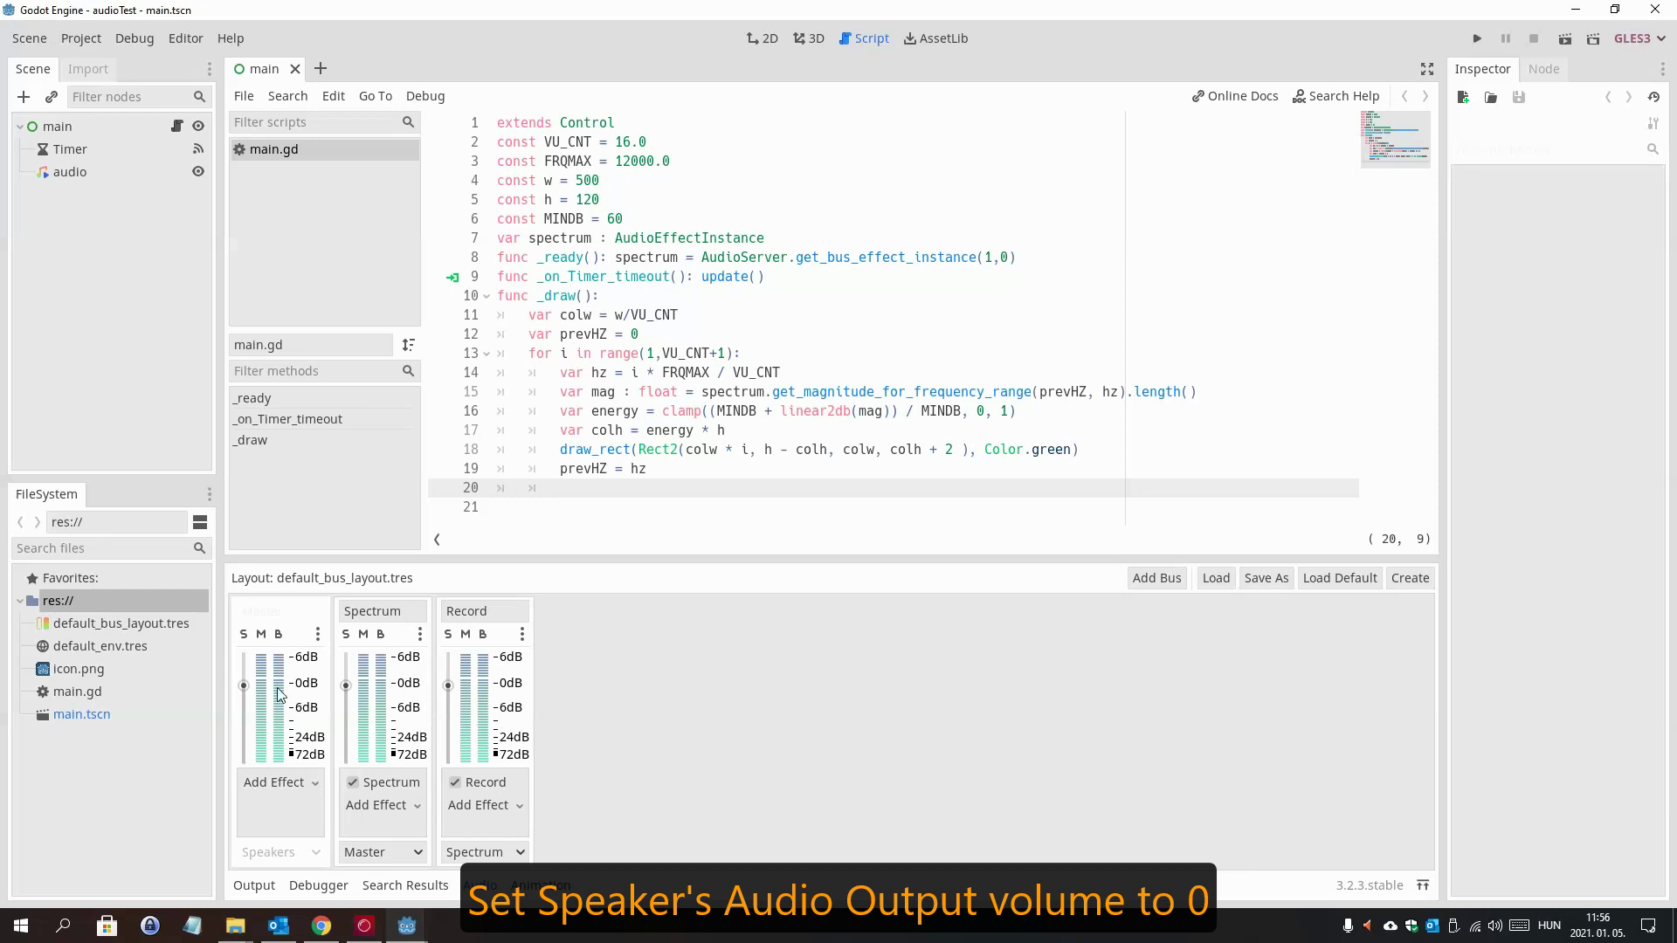
drag(244, 685, 249, 714)
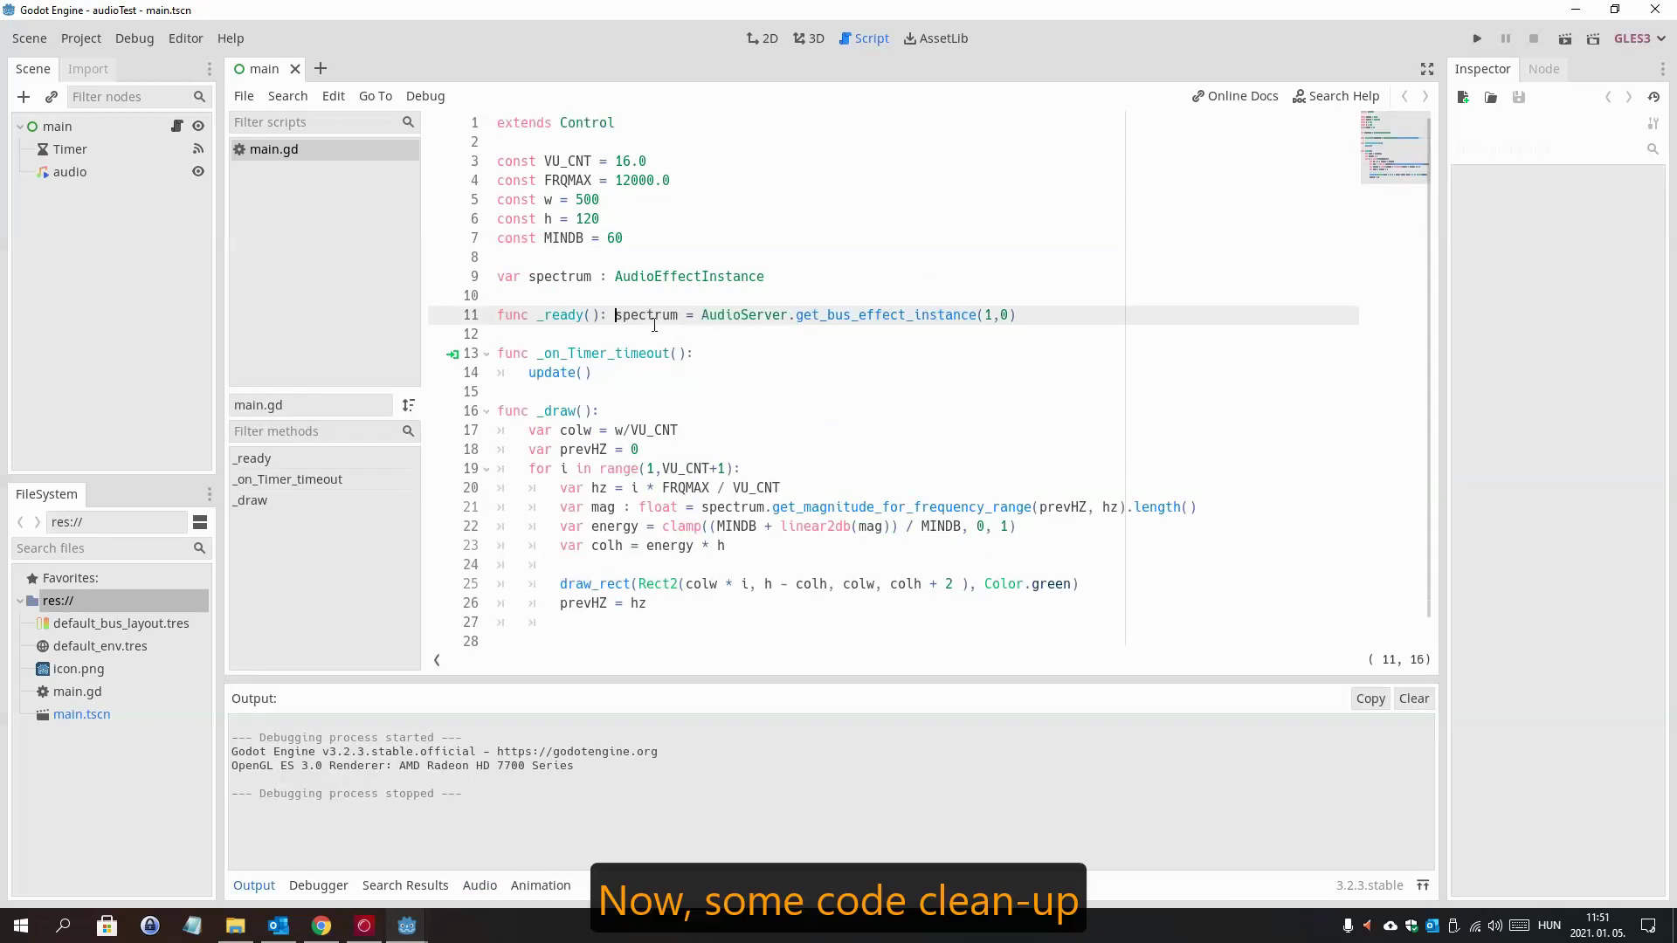
- Remove main.gd's blank lines, making _ready() and _on_Timer_timeout() one-liners
key(Down)
key(Down)
key(End)
key(Delete)
key(Up)
key(BackSpace)
key(Up)
key(BackSpace)
key(Up)
key(BackSpace)
key(Up)
key(Up)
key(Up)
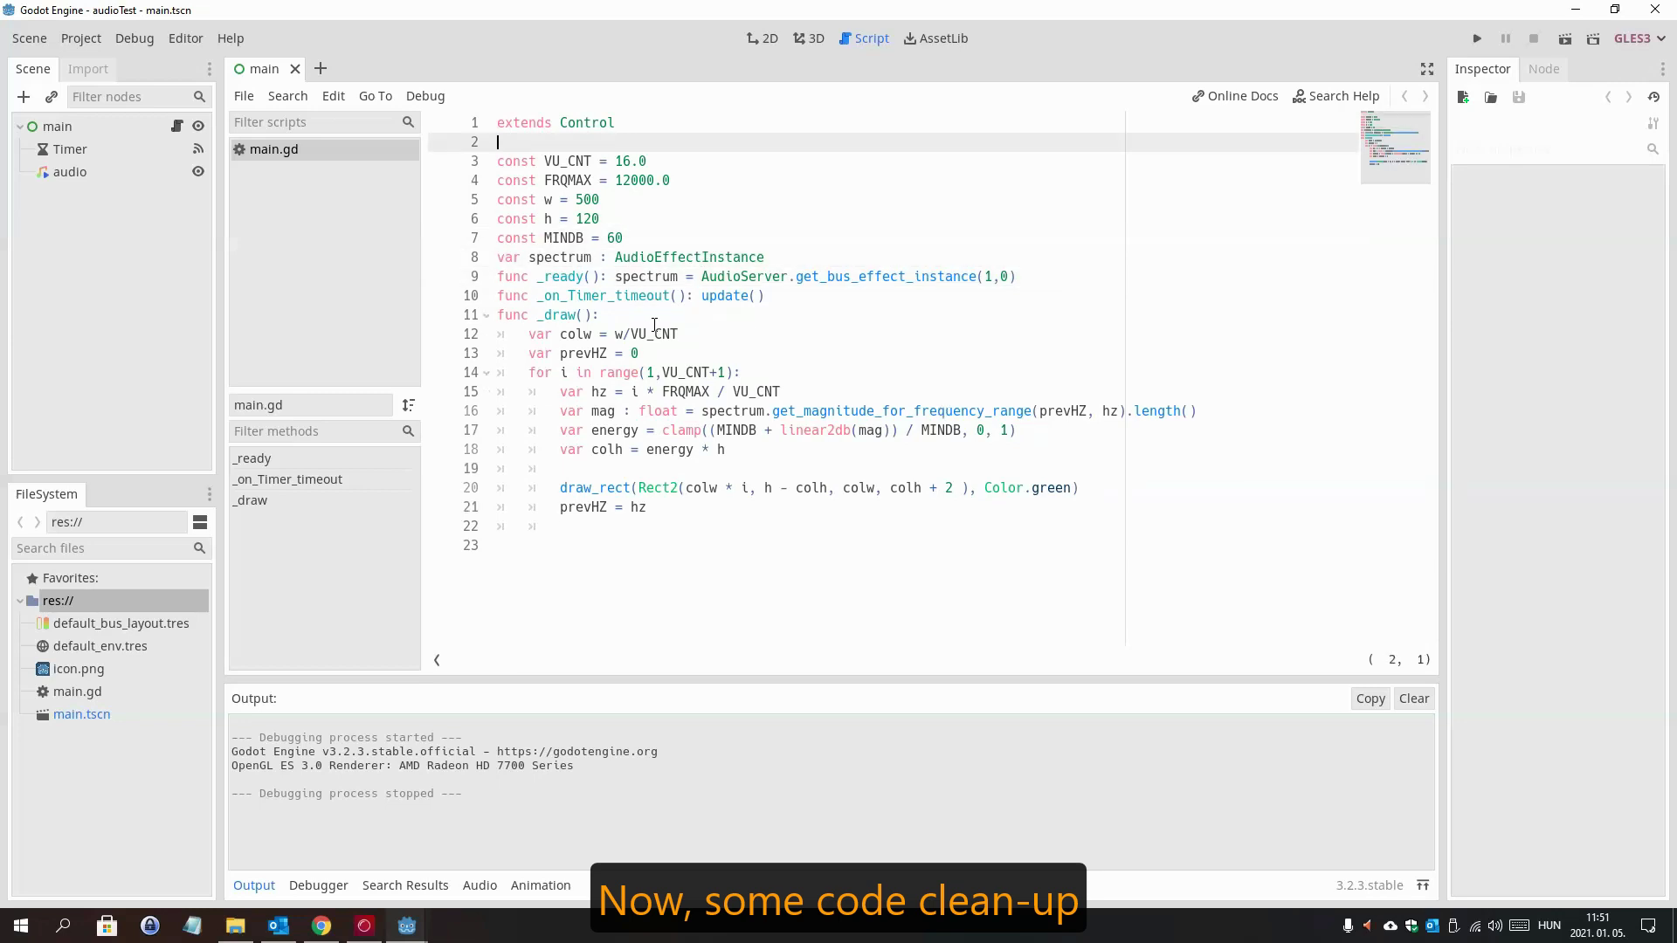
key(Delete)
key(Down)
key(Down)
key(Down)
key(End)
key(Delete)
key(Down)
key(Down)
key(Down)
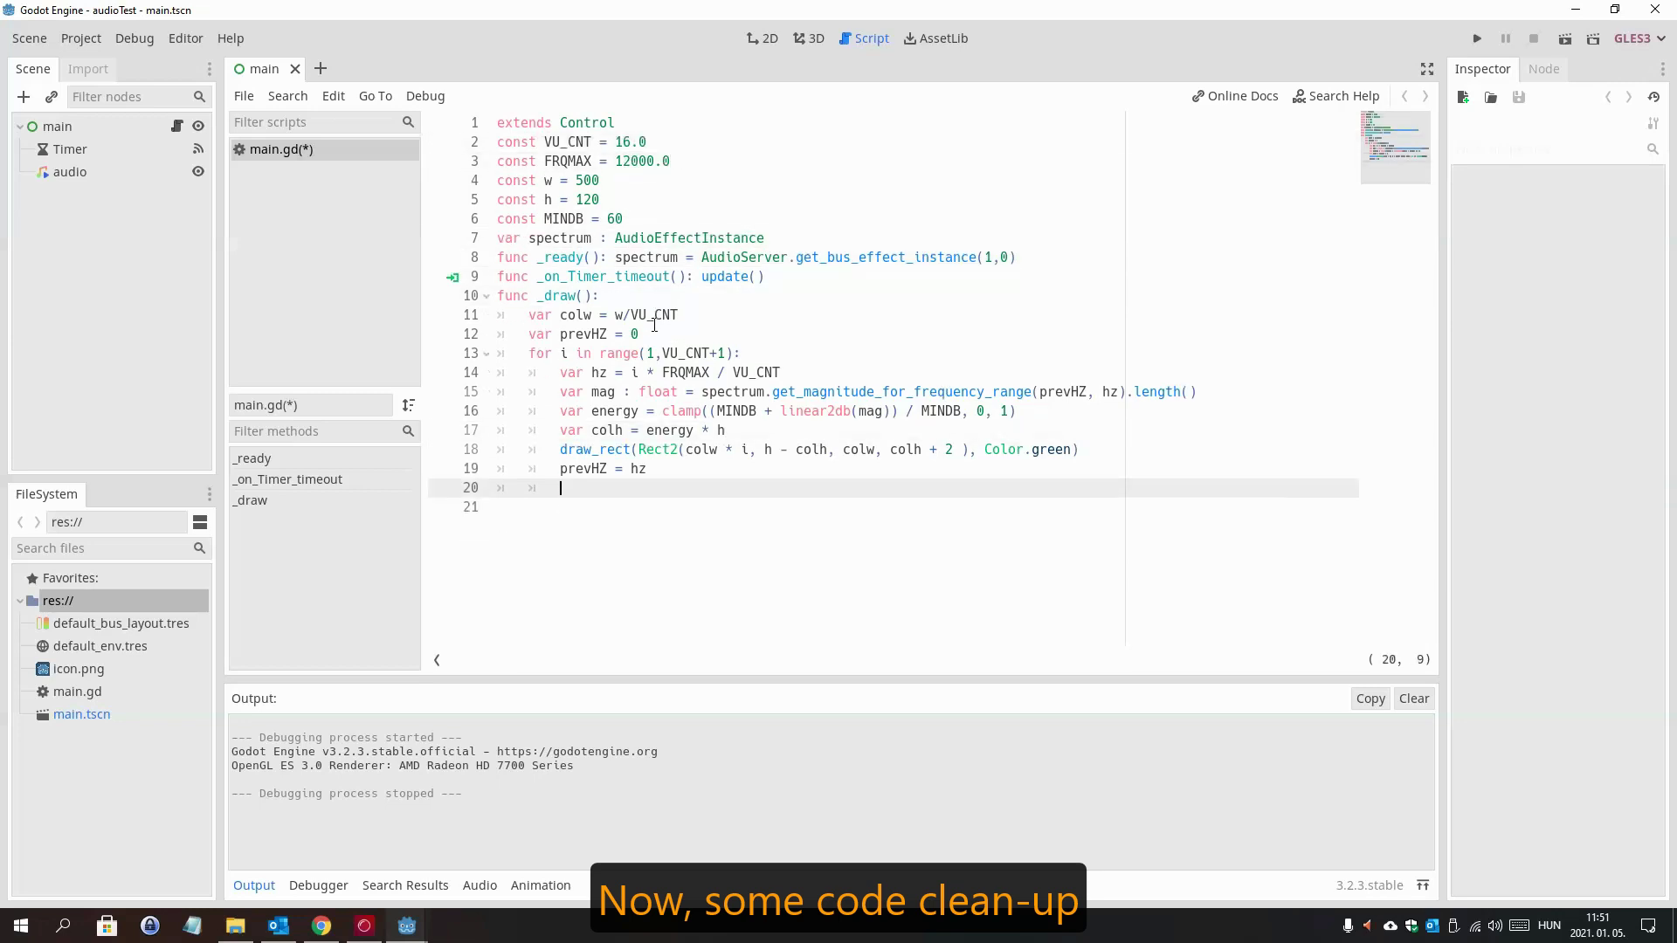
click(762, 38)
click(80, 37)
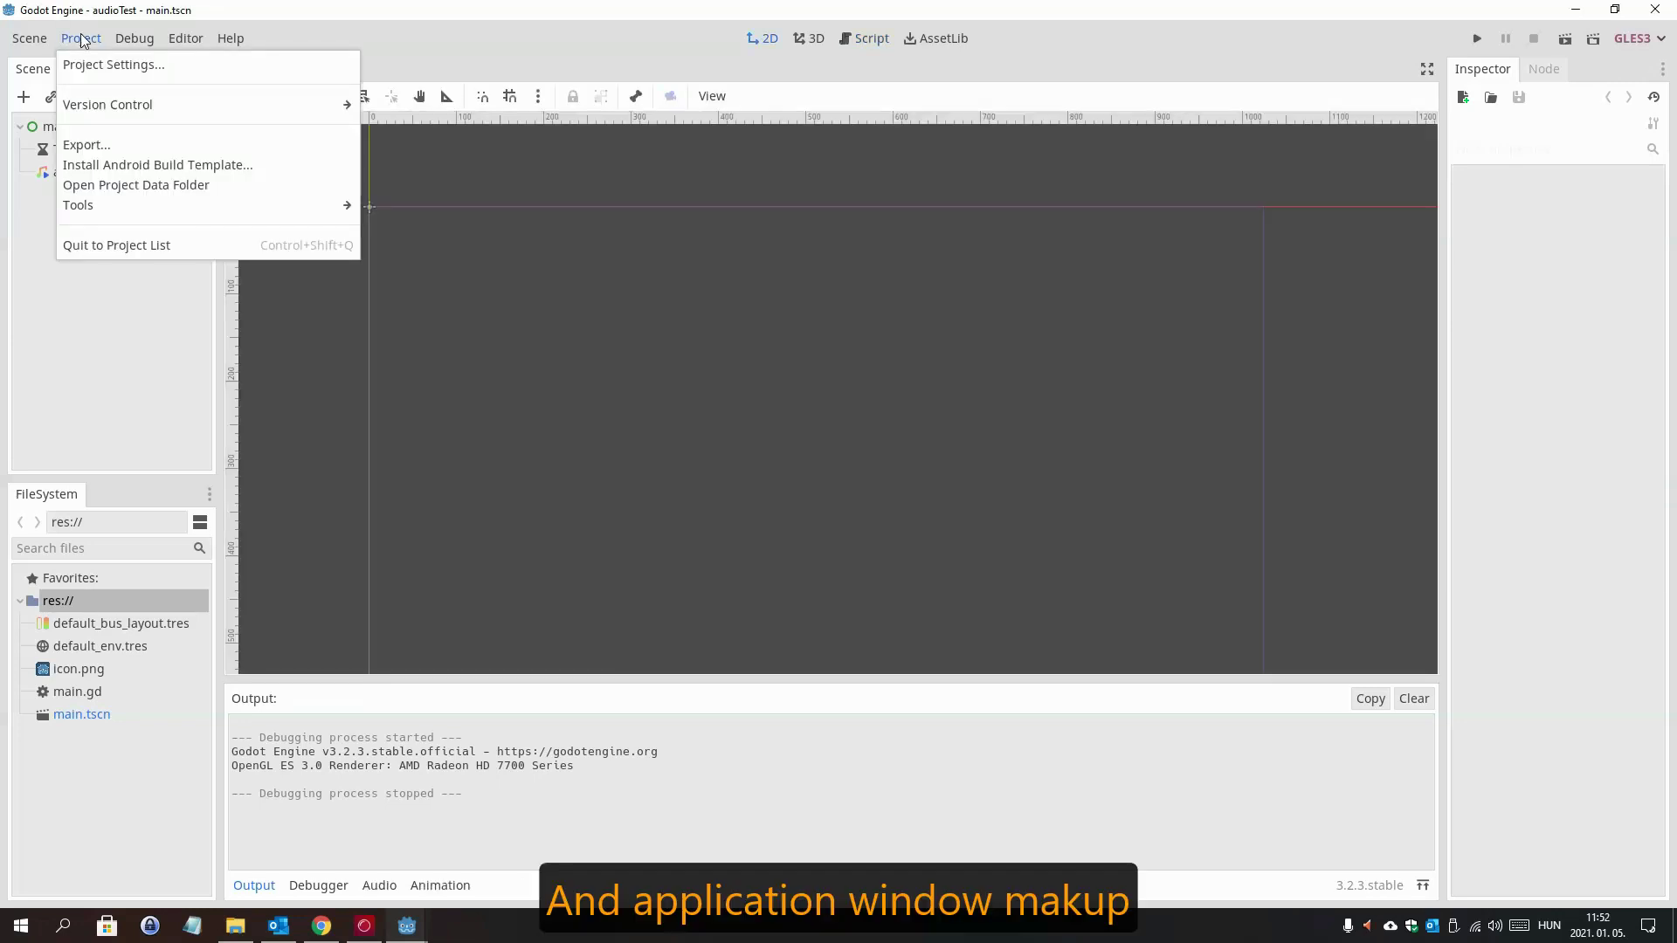
- Turn on per-pixel transparency (allowed and enabled), borderless and always-on-top window settings
click(92, 58)
scroll(580, 494, down, 5)
scroll(580, 494, down, 1)
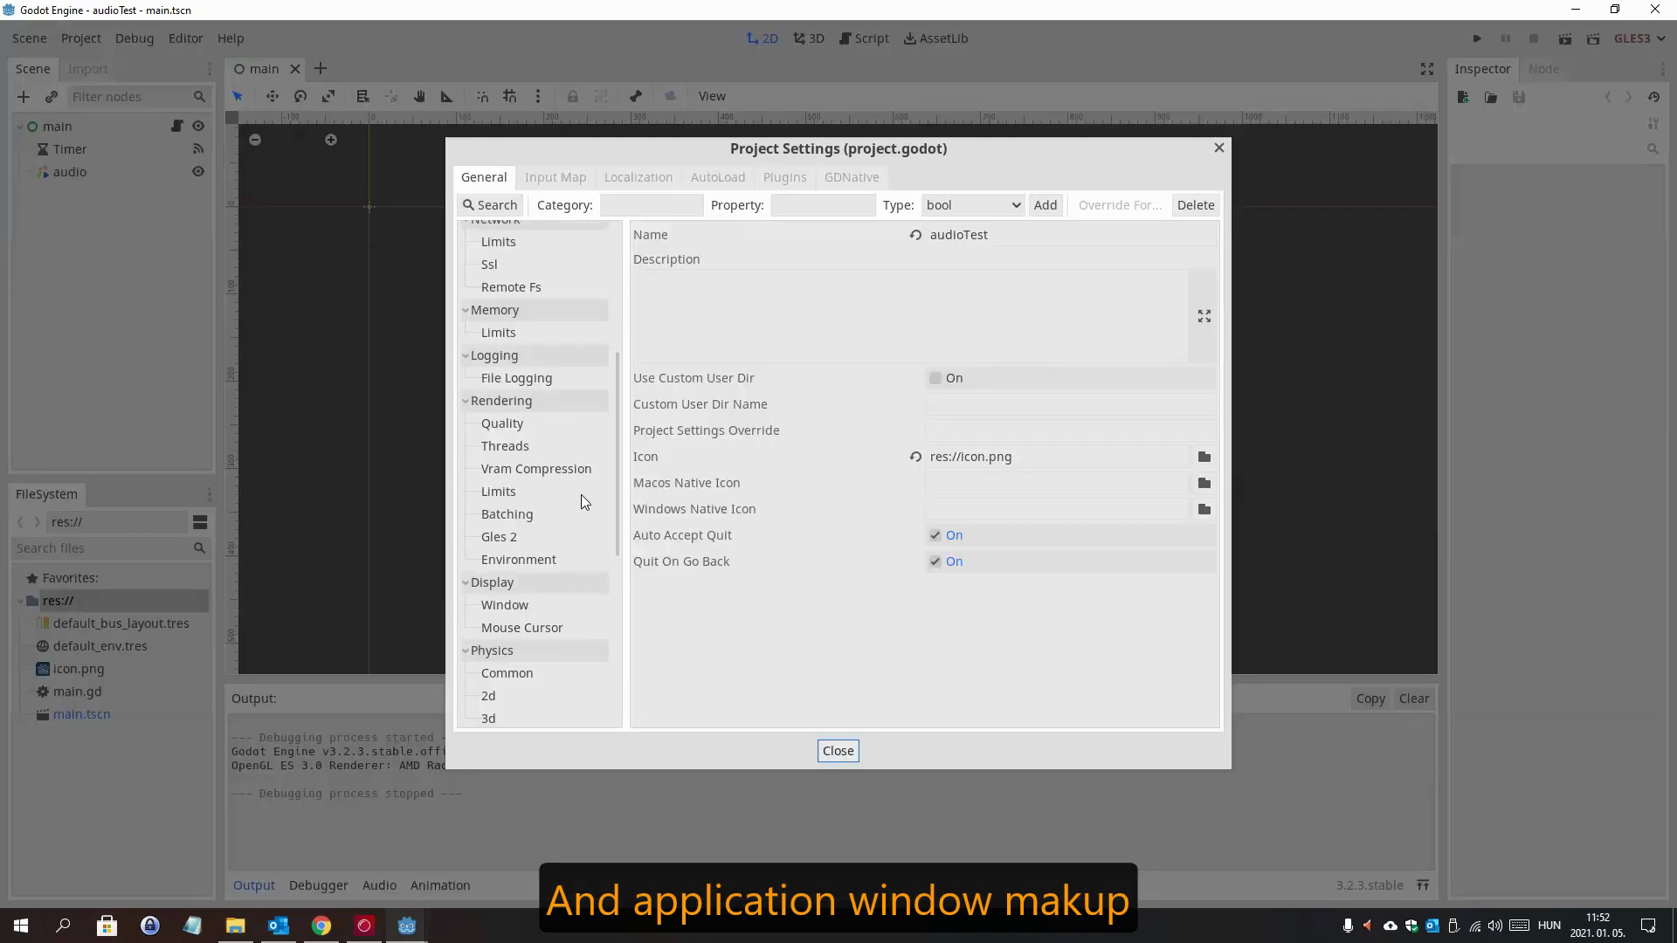
click(532, 602)
click(934, 613)
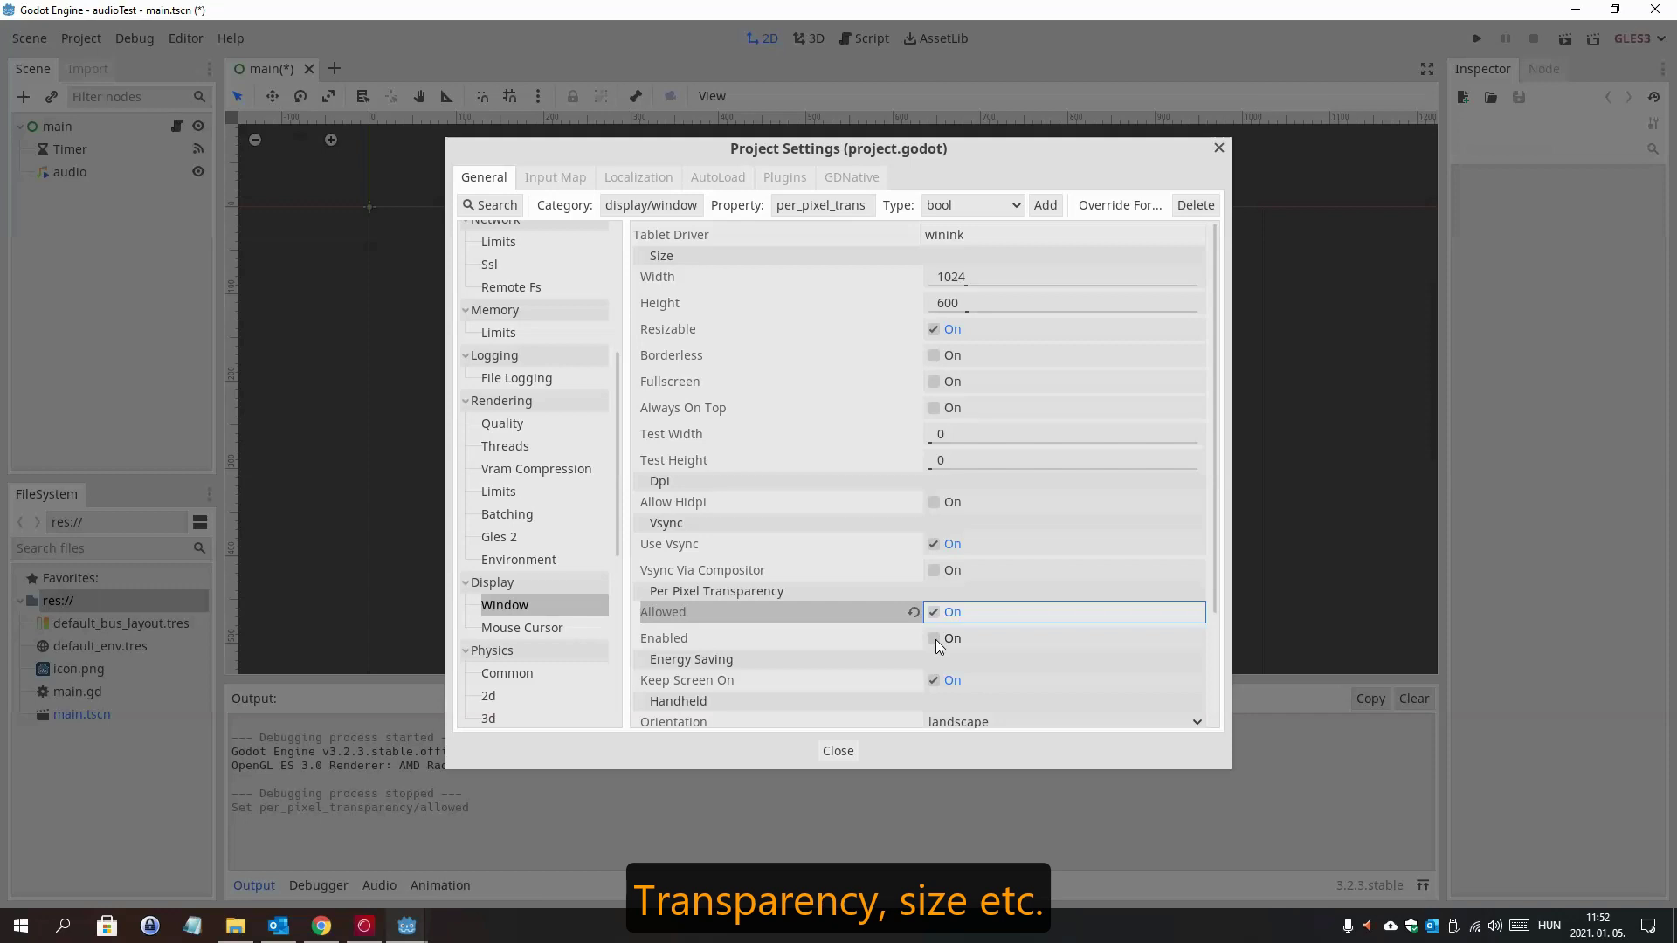
click(934, 640)
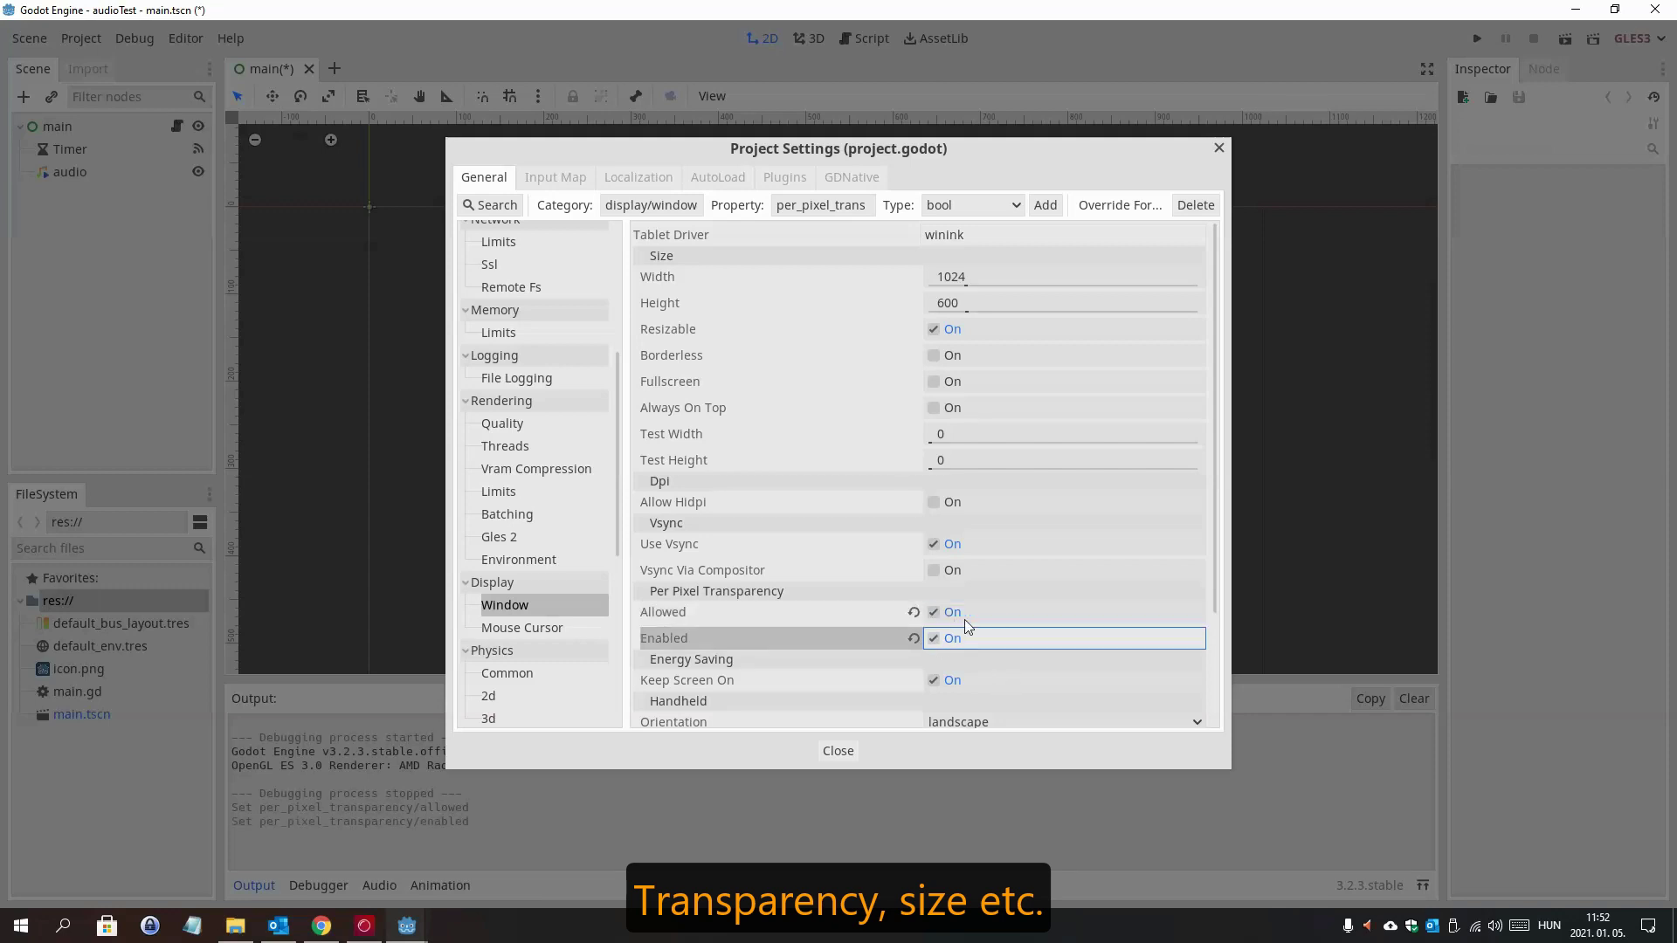
click(935, 356)
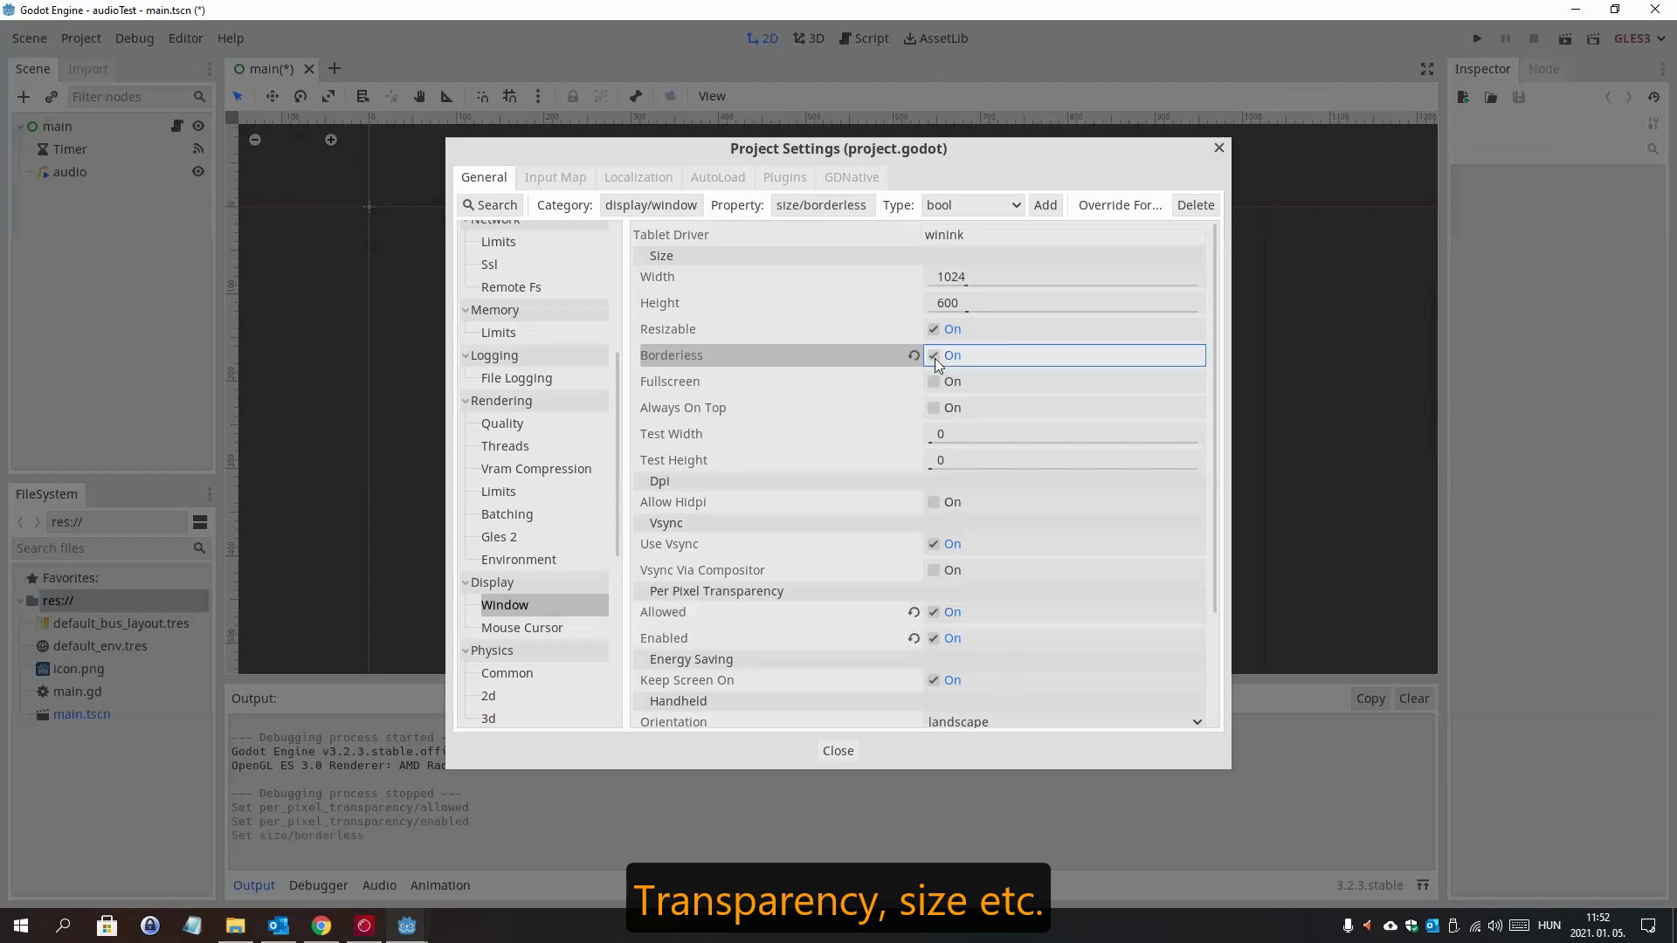
click(935, 409)
- Set the game window to 600×300, then rerun the project with F5
click(970, 277)
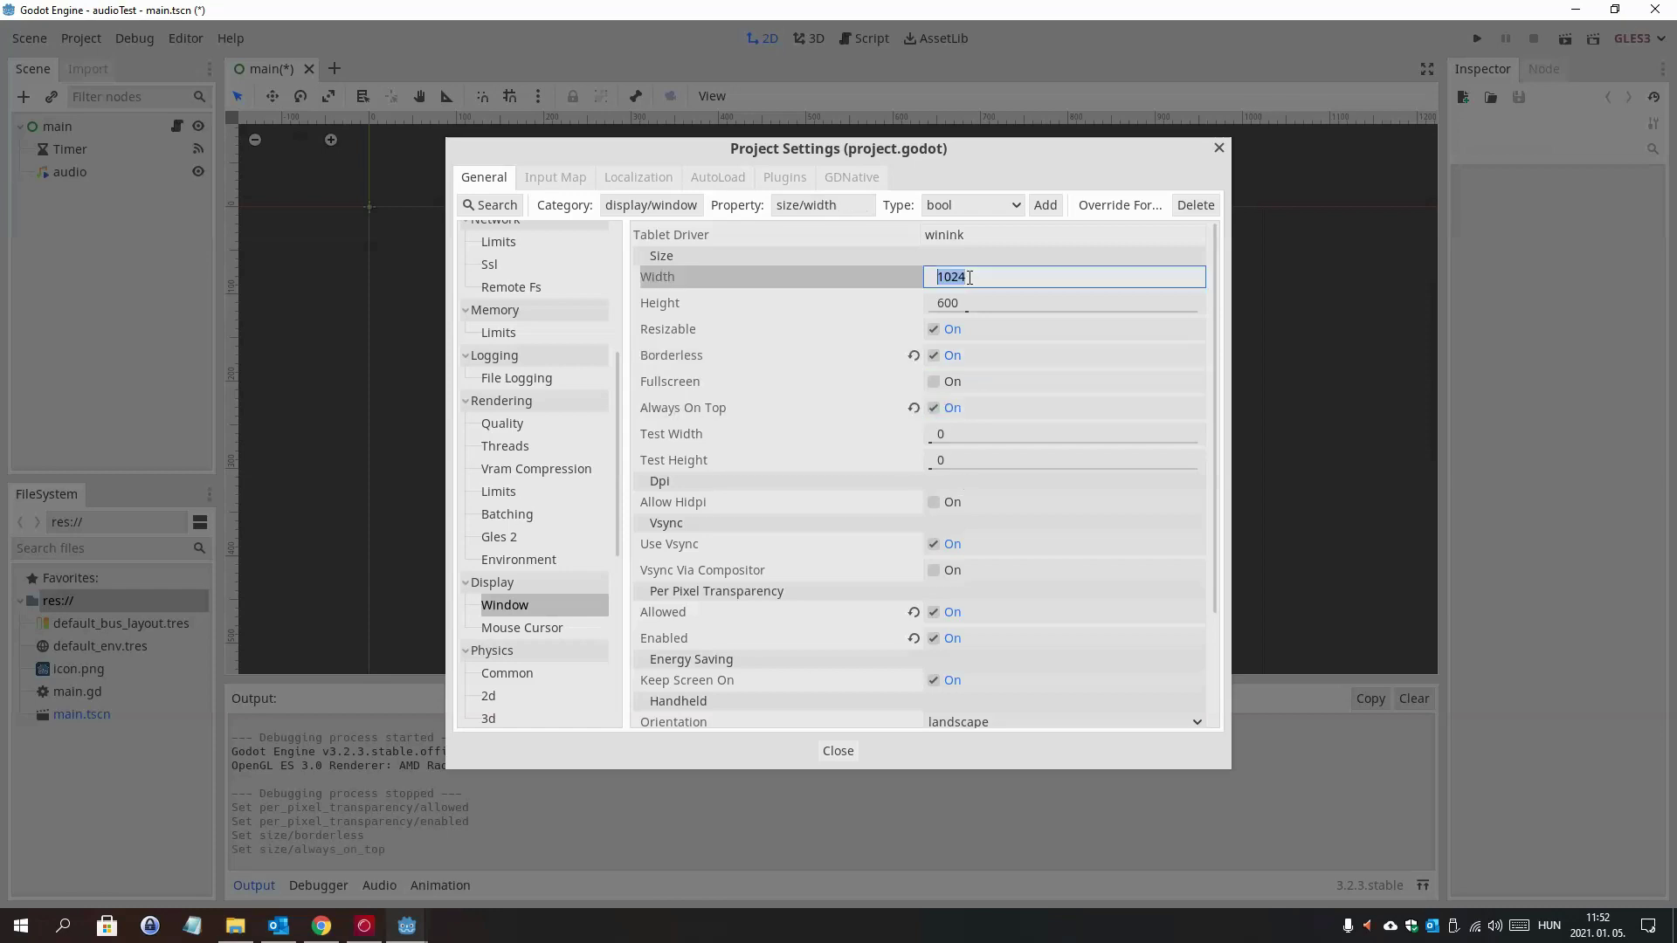
text(600)
click(962, 302)
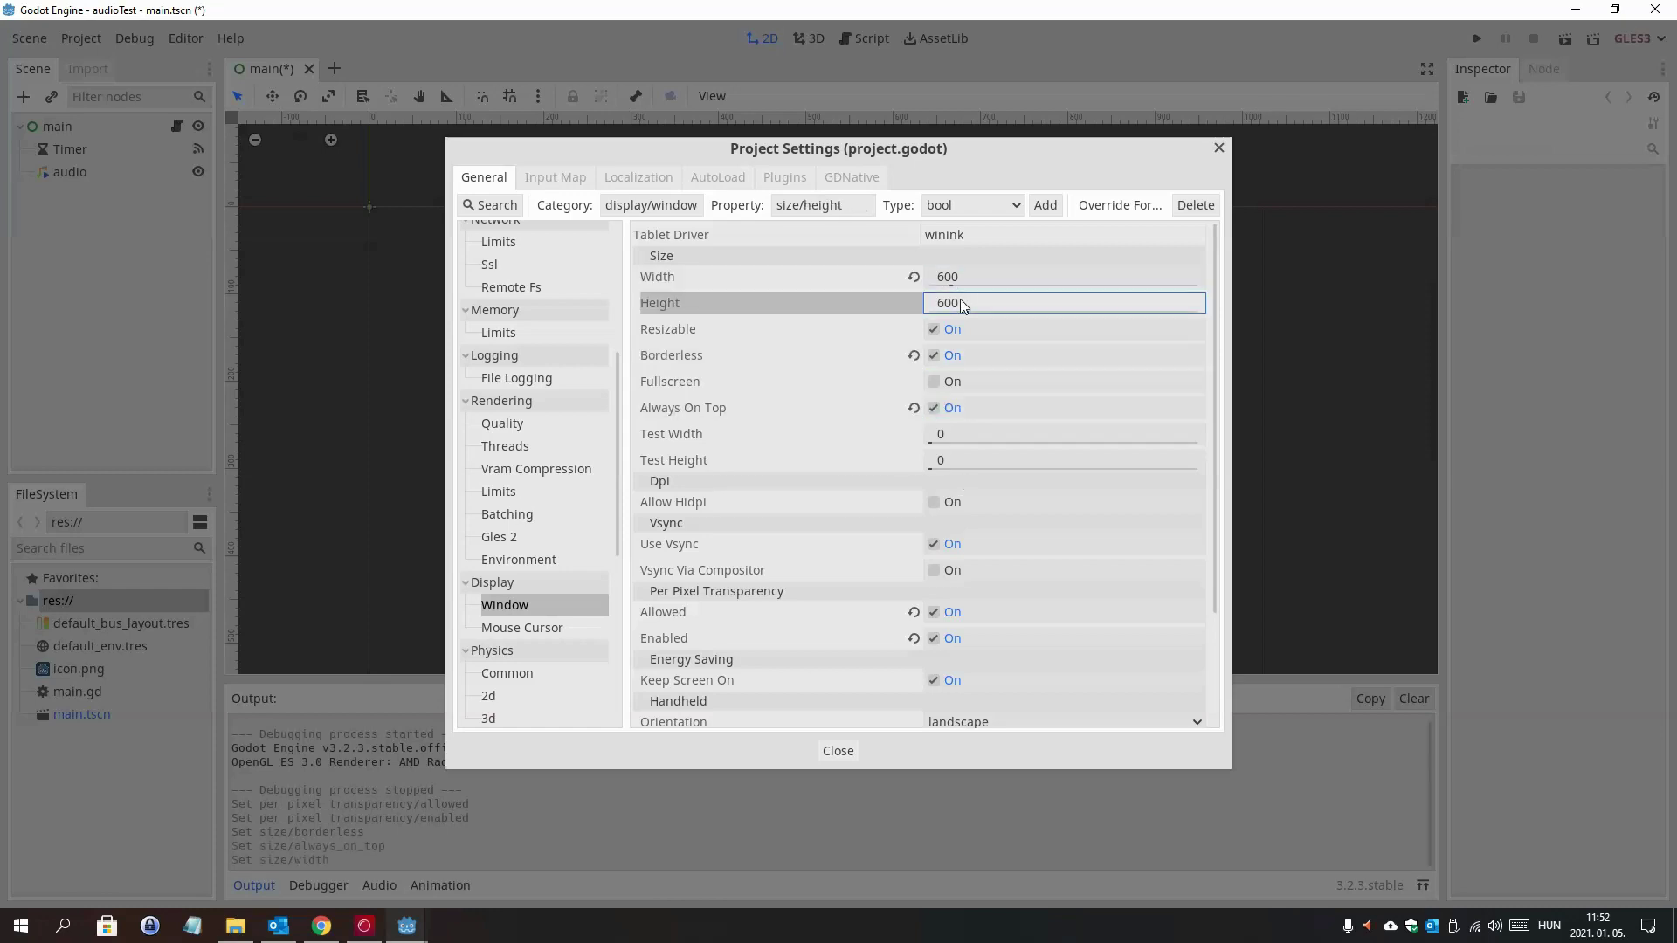
text(300)
key(Return)
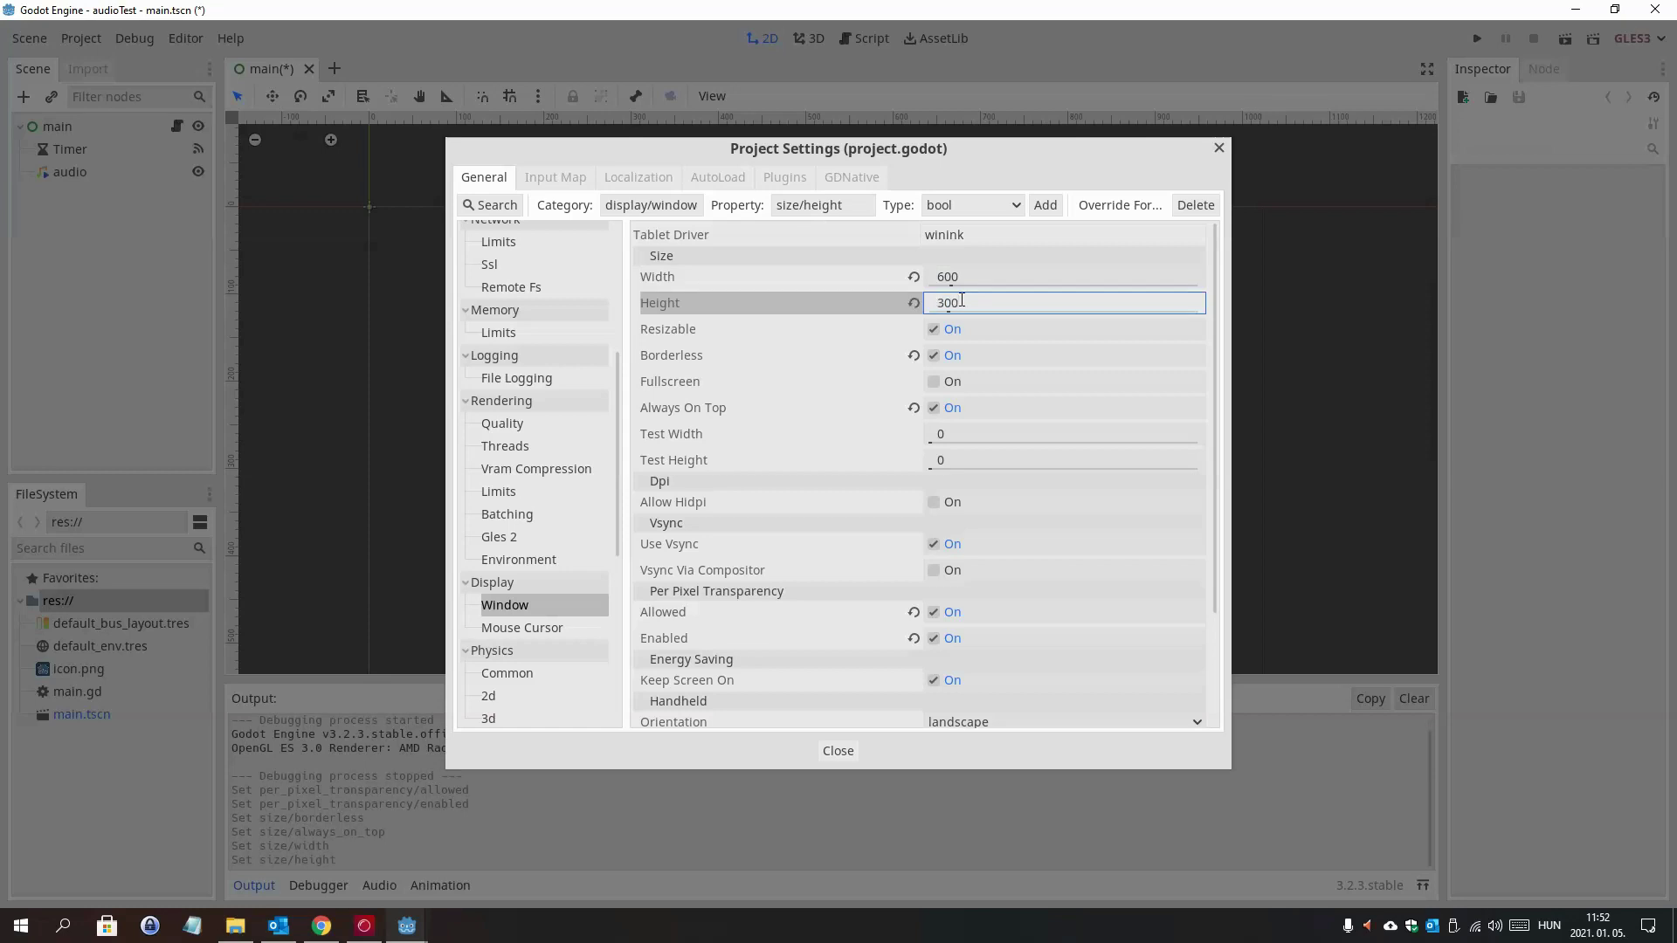
click(839, 751)
click(864, 38)
key(F5)
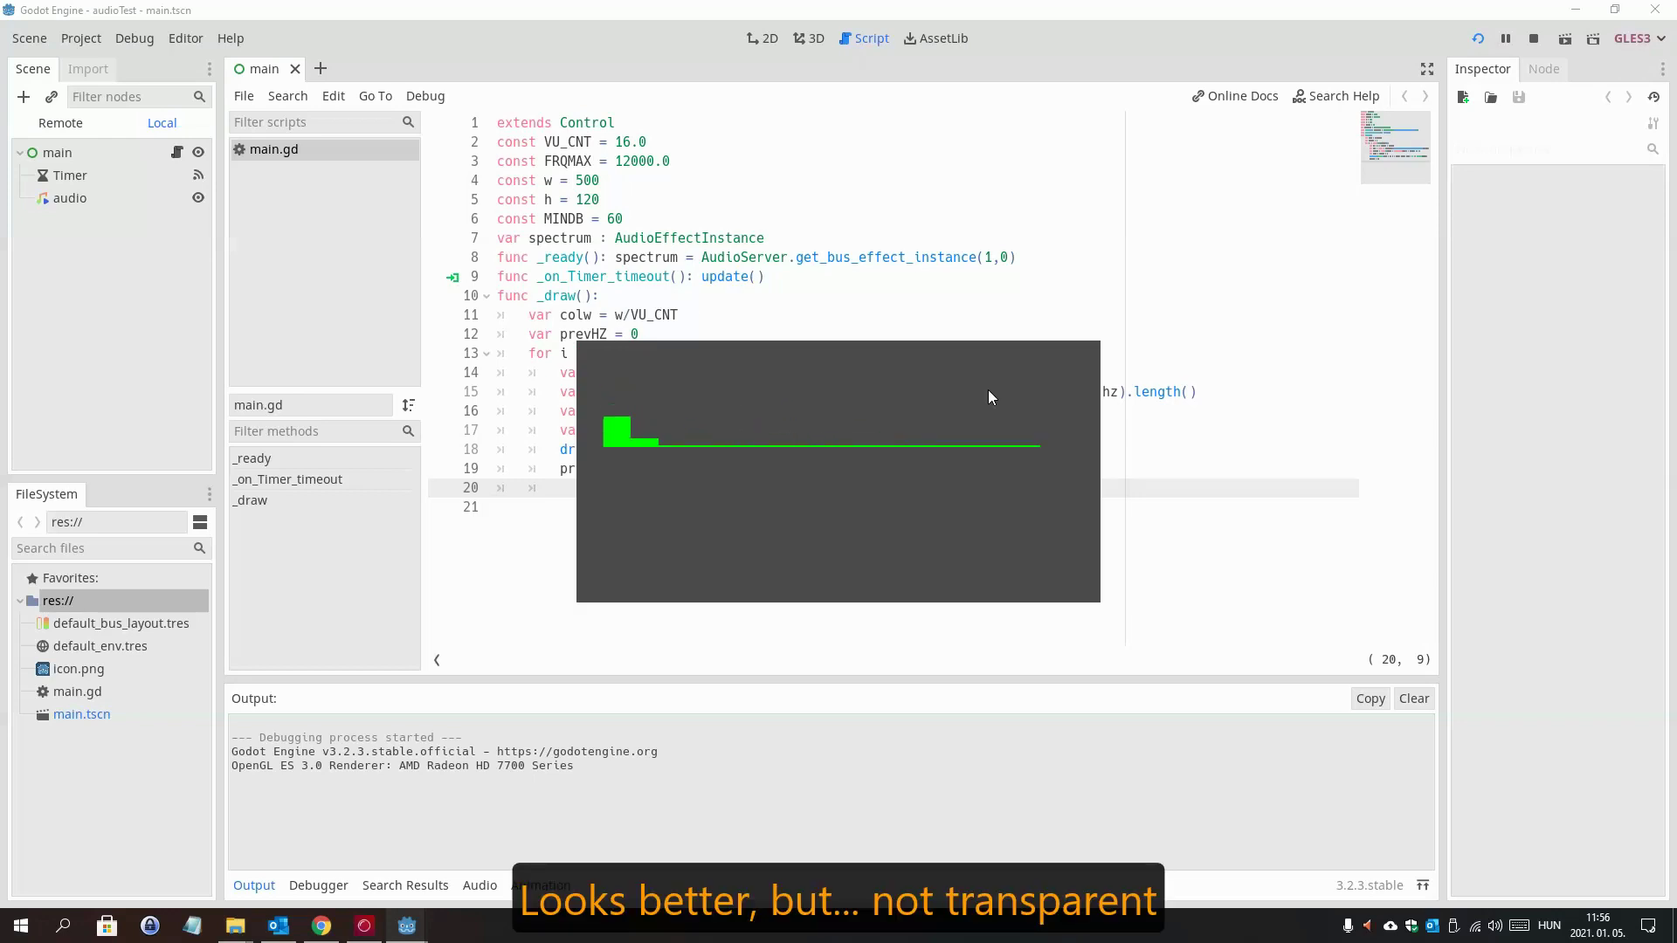
- Stop the game, drag Default Clear Color's alpha down toward transparent, and run again
click(1534, 38)
click(77, 41)
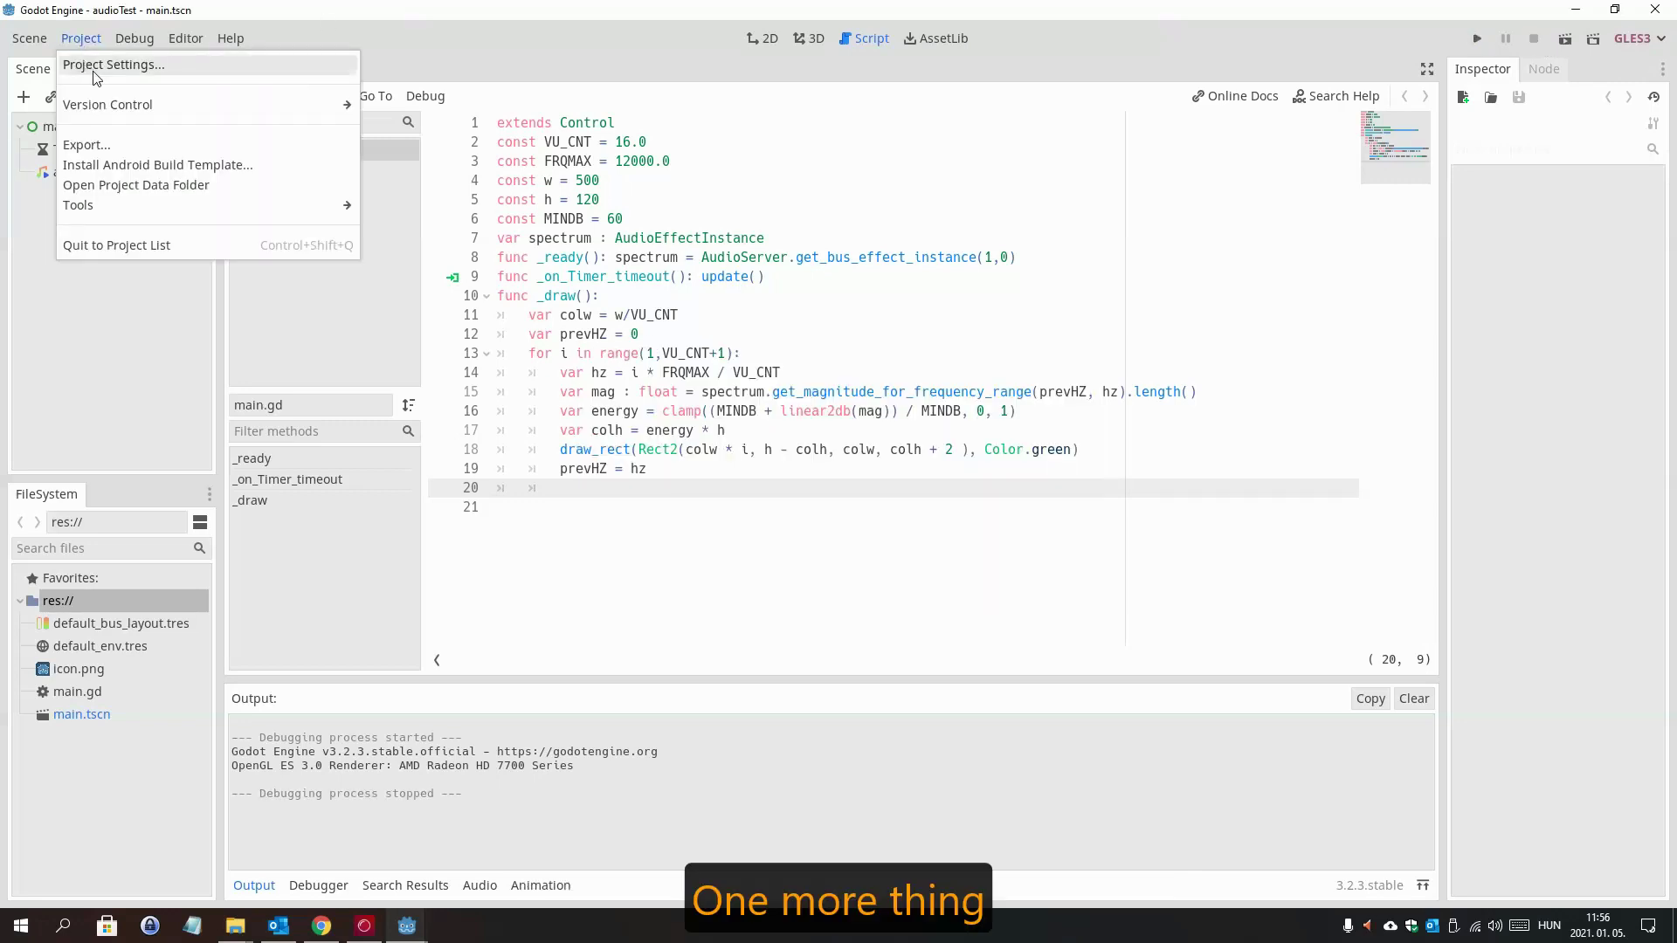
click(93, 68)
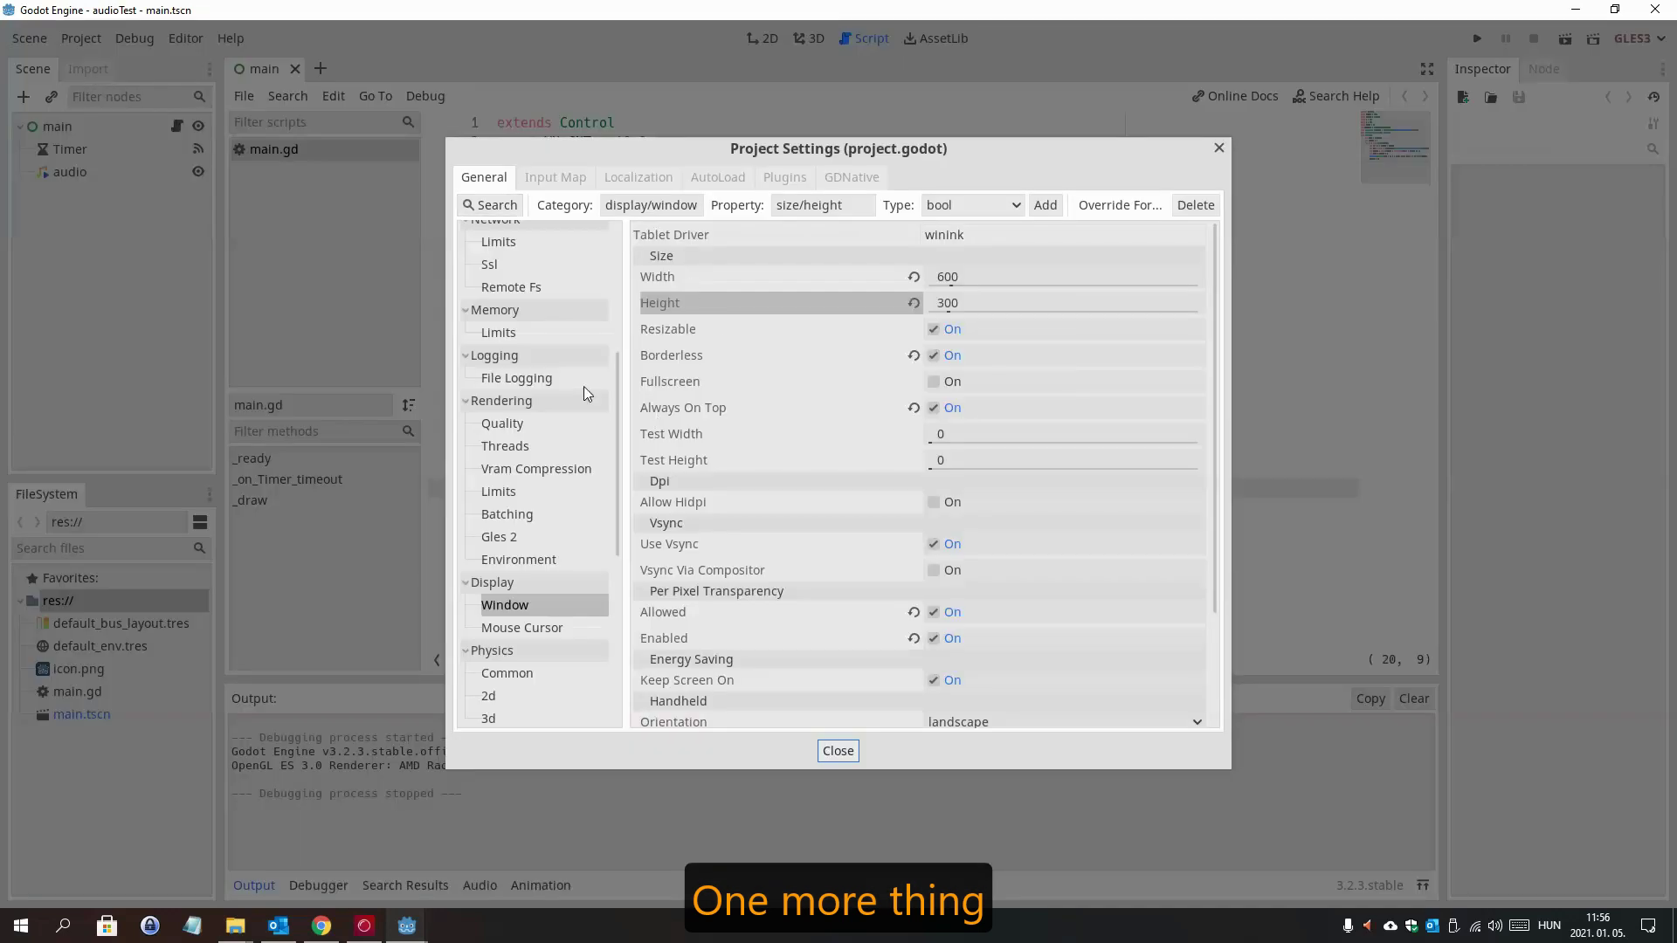
click(566, 550)
click(967, 258)
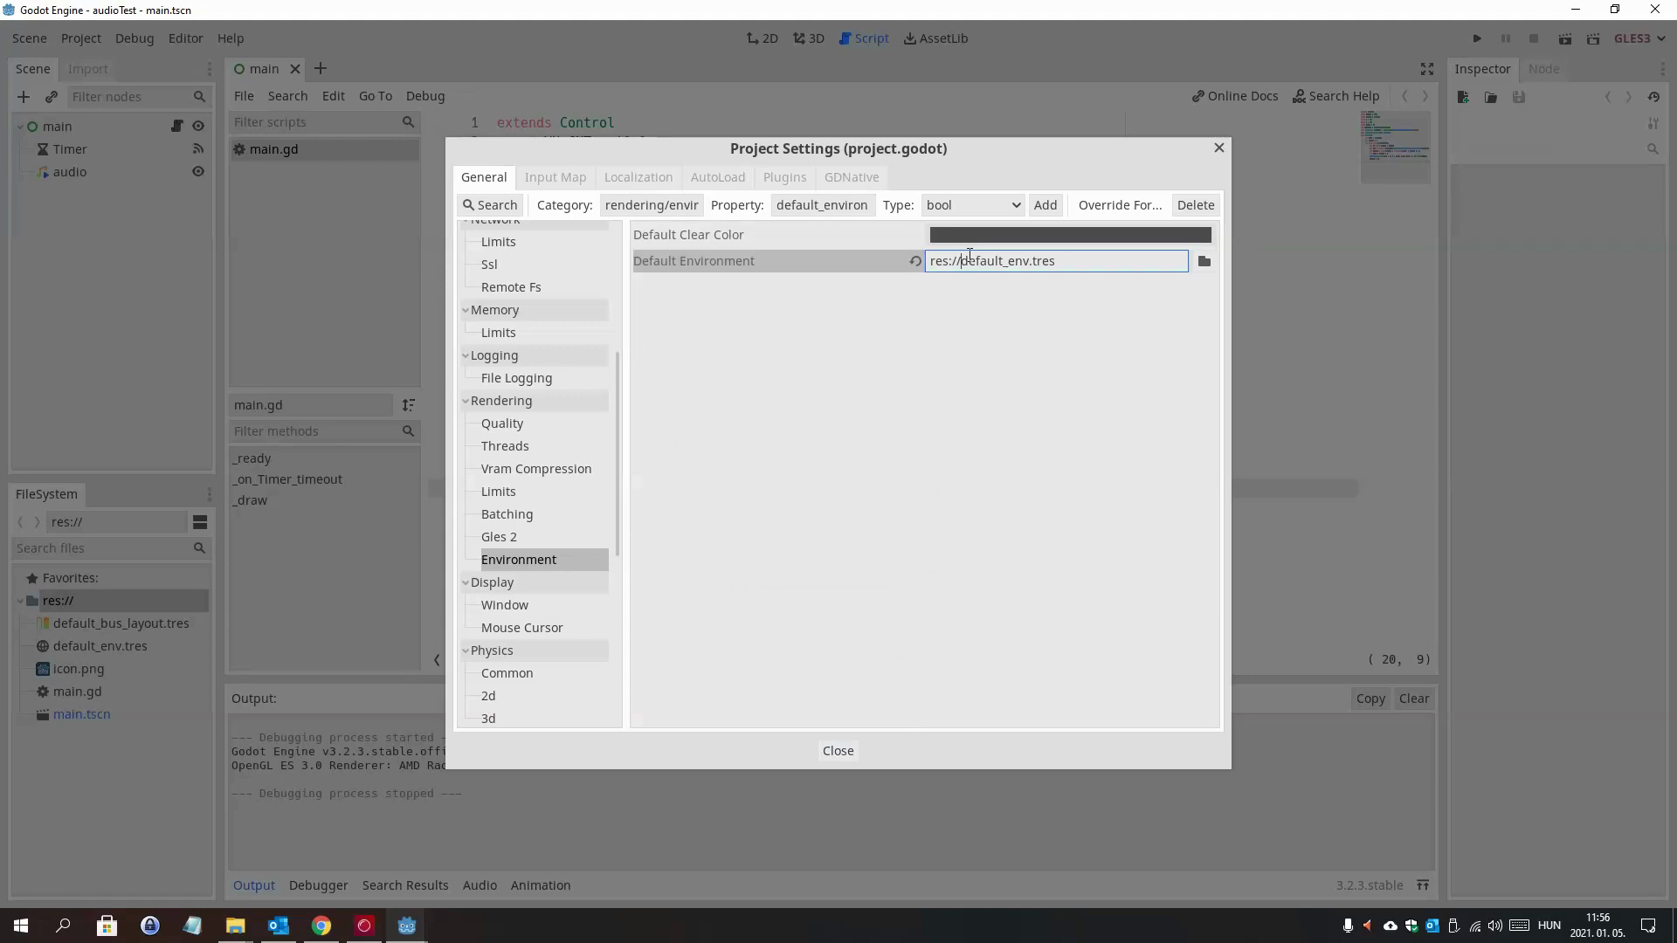
click(976, 248)
drag(860, 380, 692, 377)
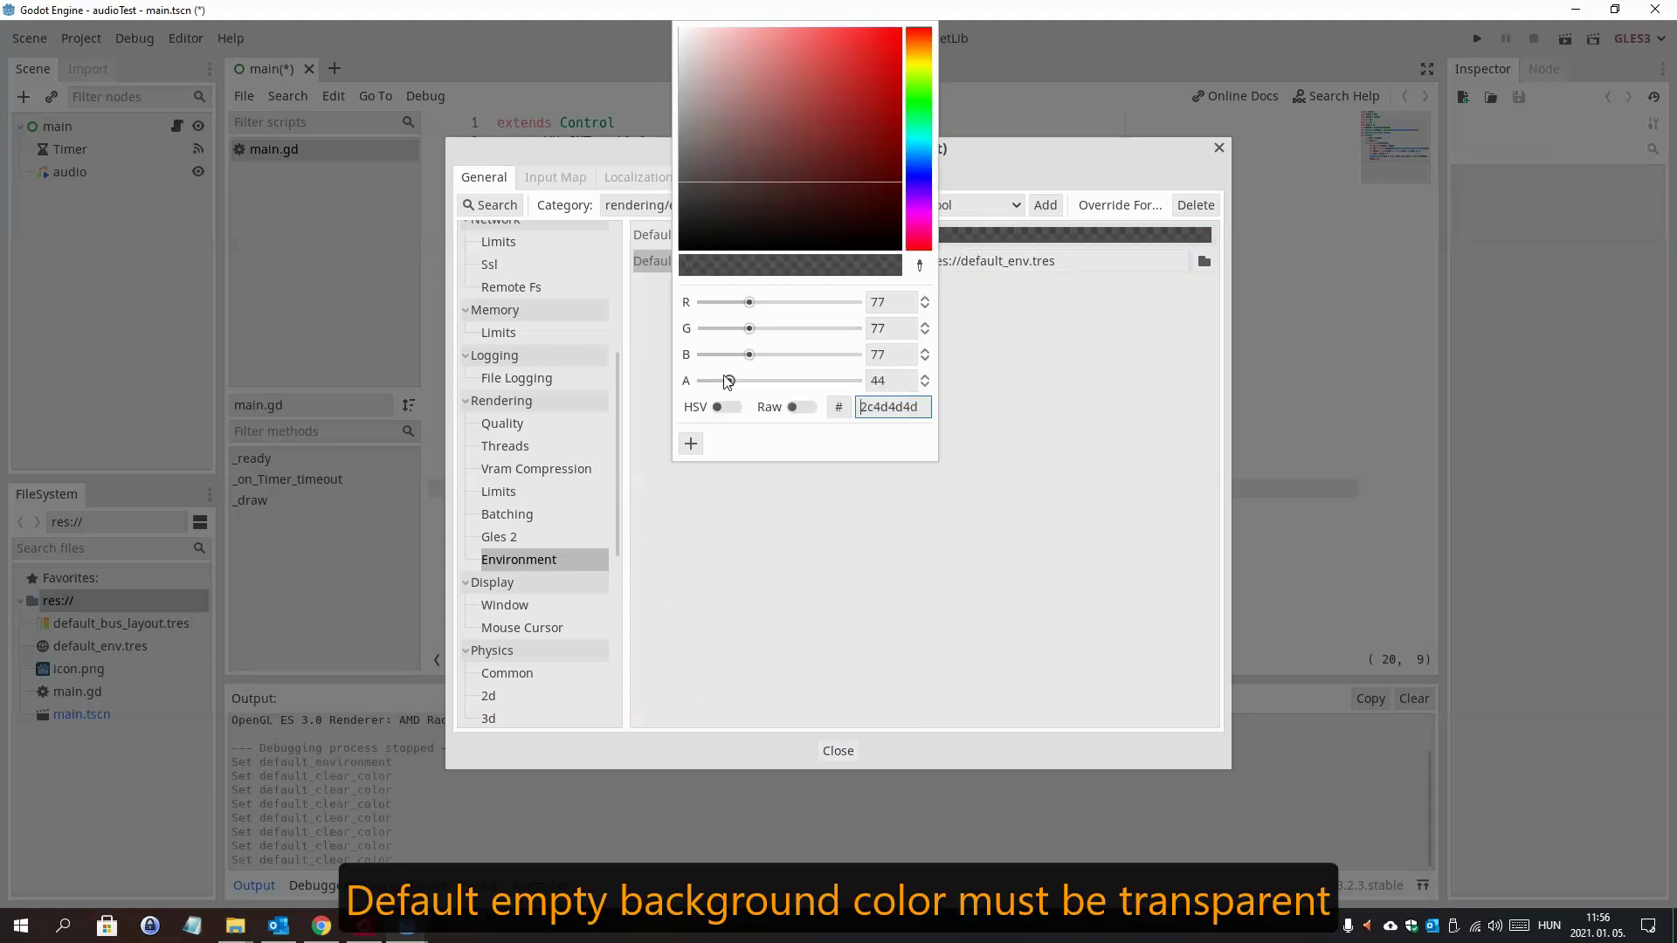
click(1001, 463)
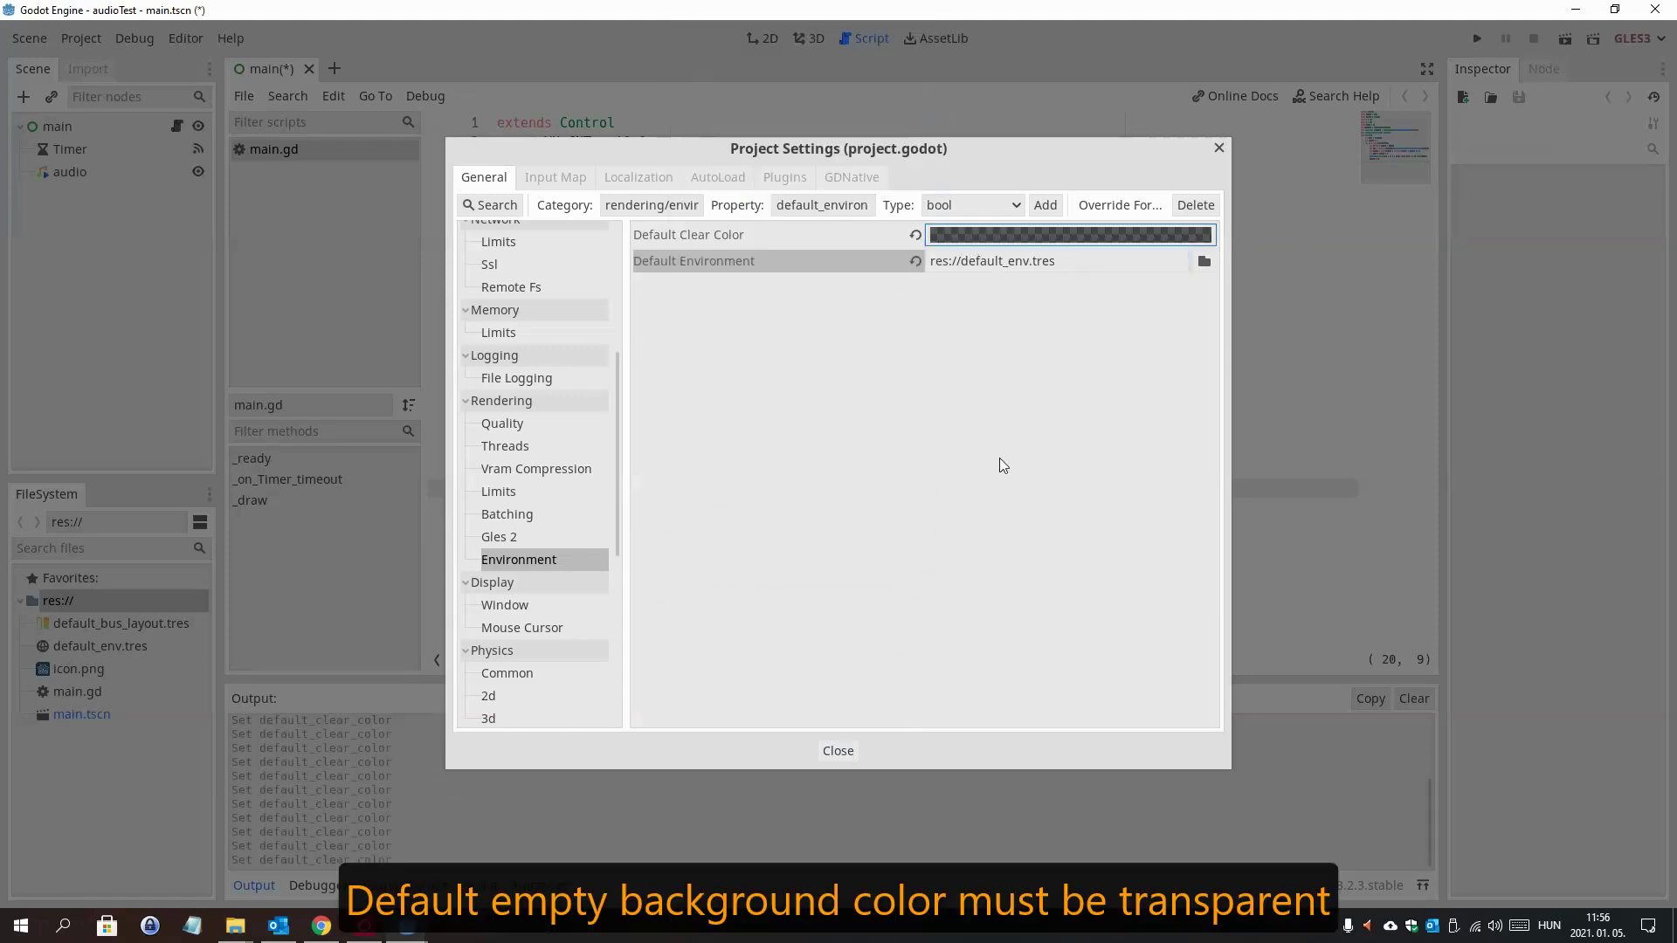
click(852, 751)
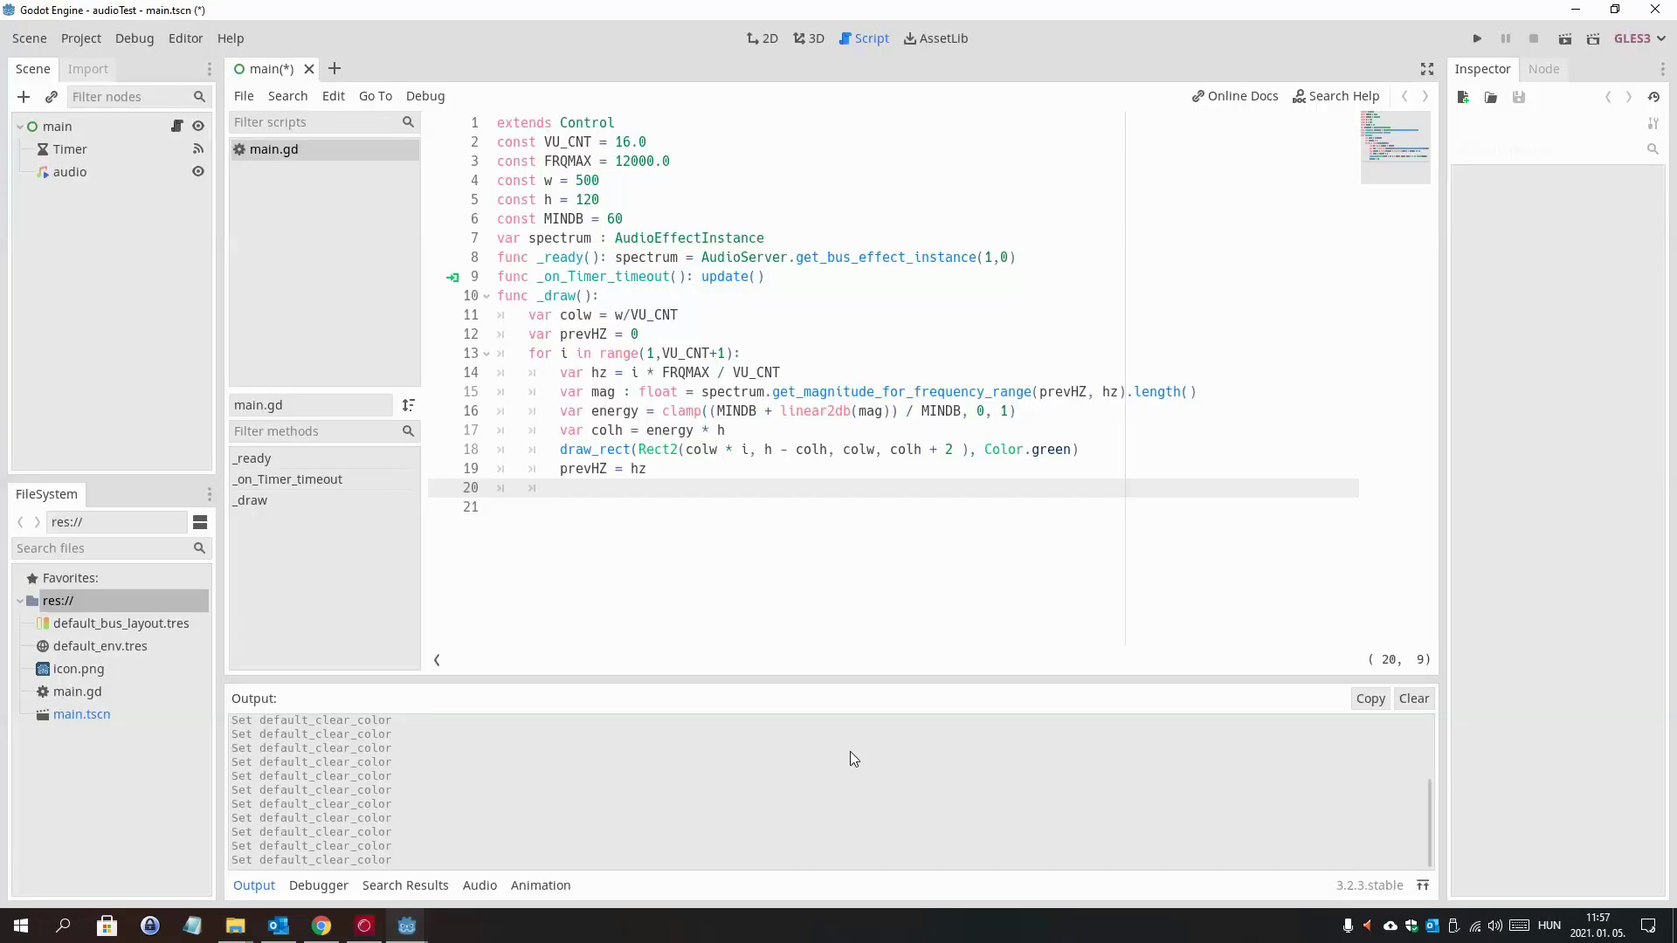
click(1477, 39)
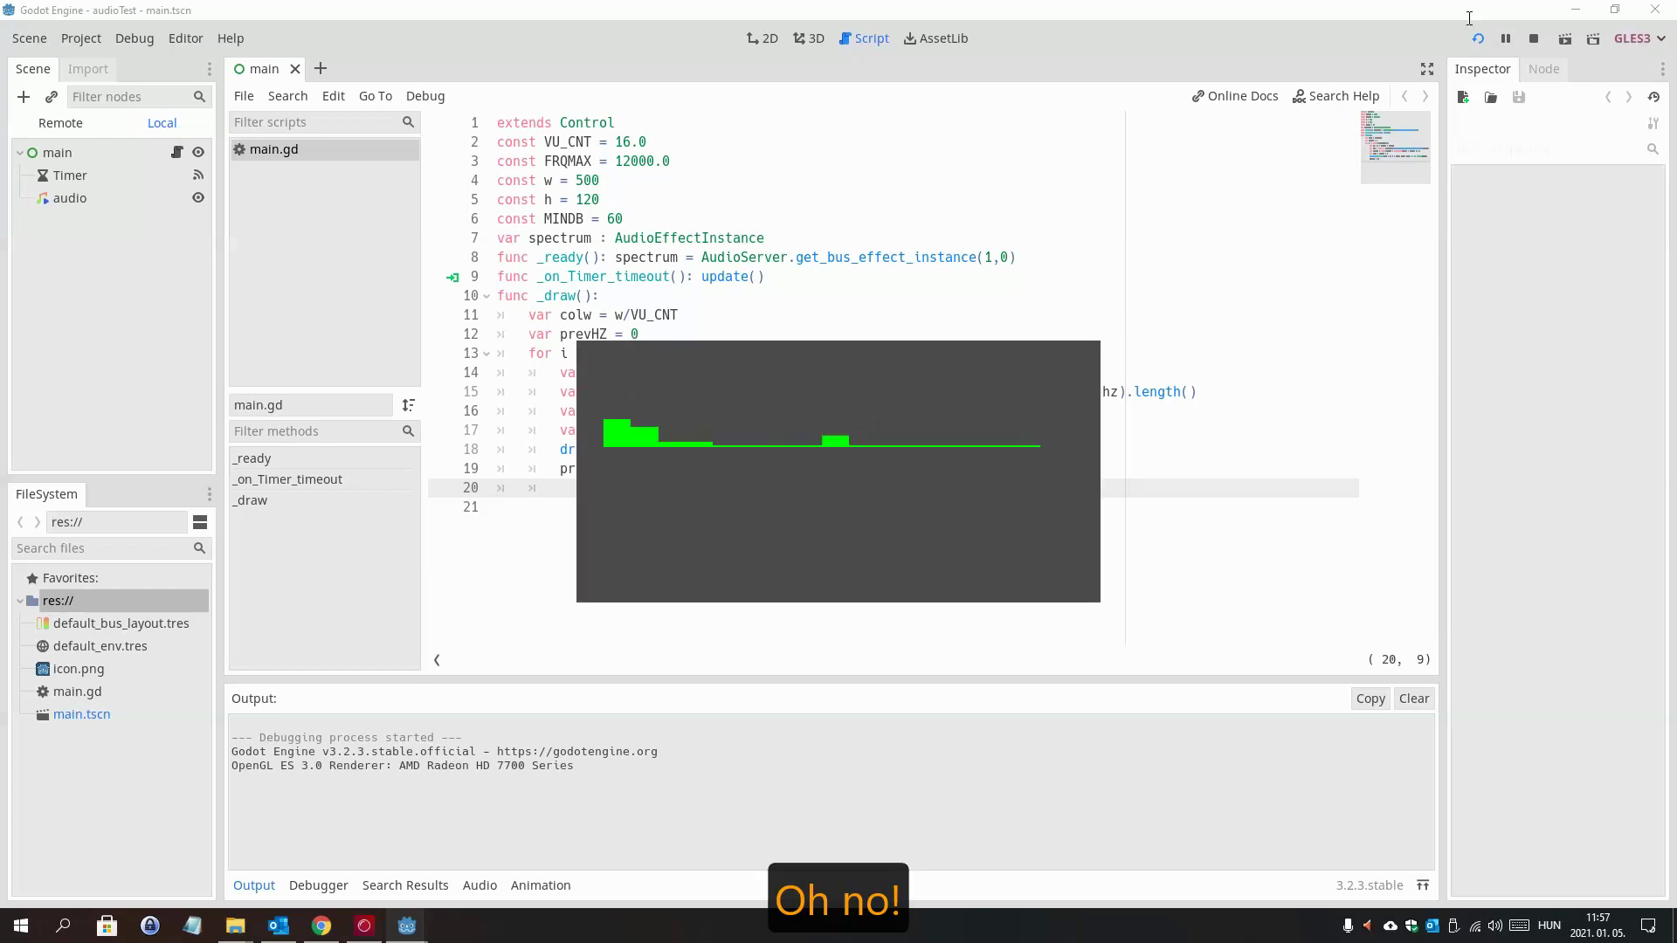
- Stop the run and add OS.set_window_always_on_top(true) to _ready()
click(1533, 40)
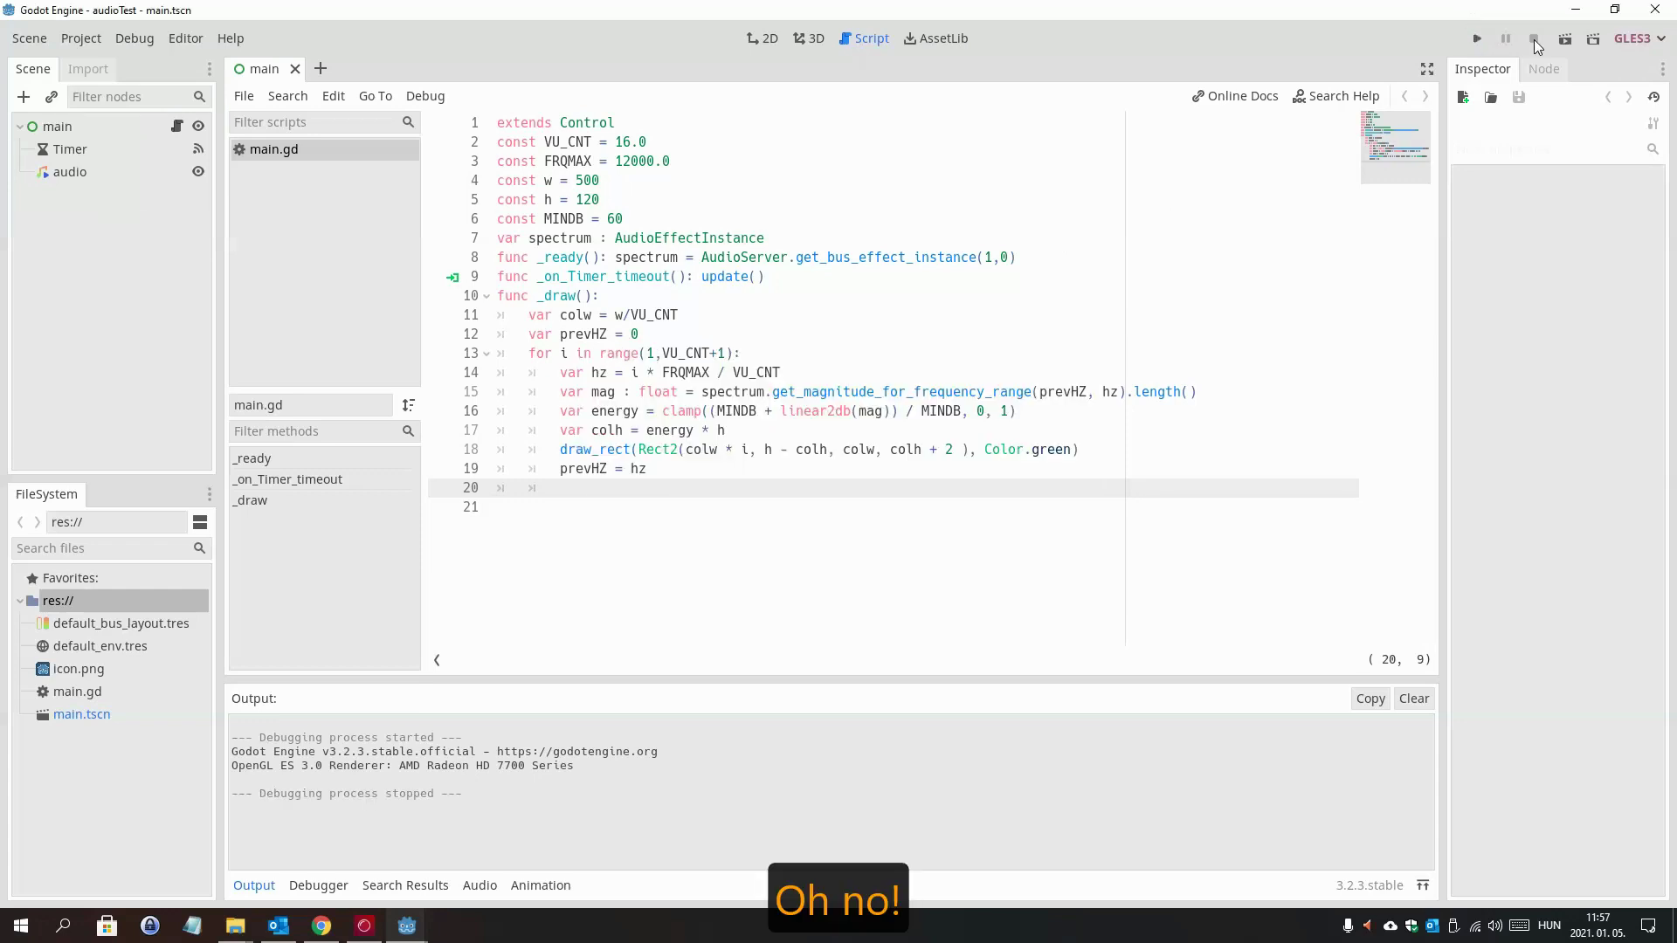
click(791, 294)
click(615, 257)
key(Return)
click(946, 276)
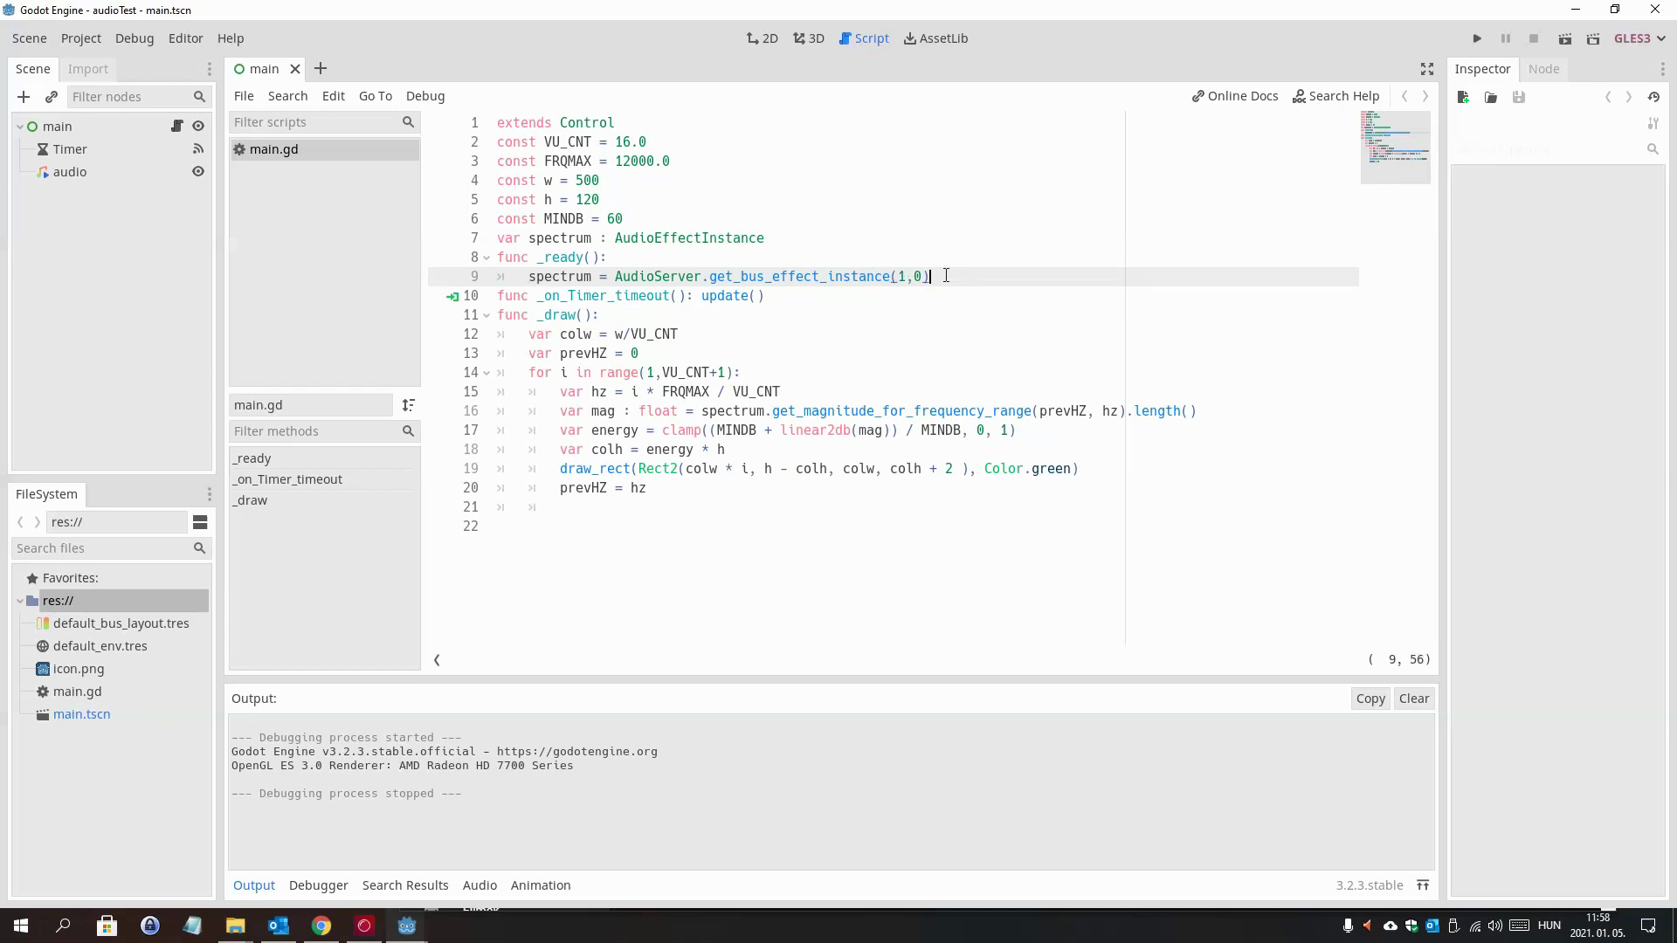
key(Return)
text(OS.set)
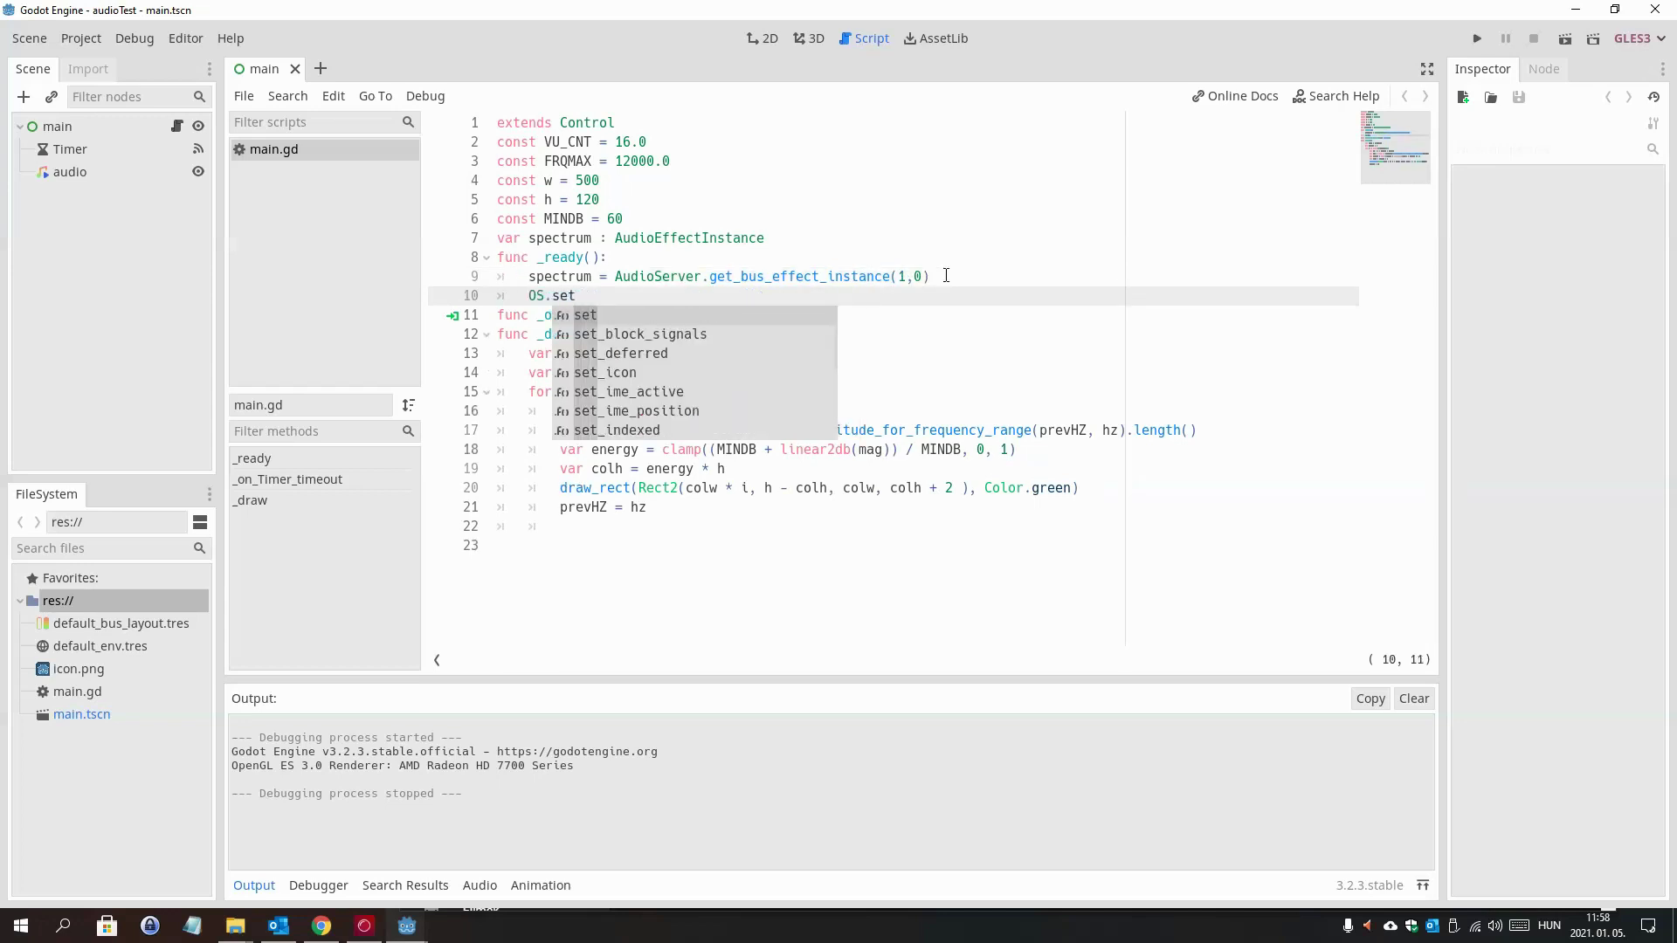
text(_win)
key(Return)
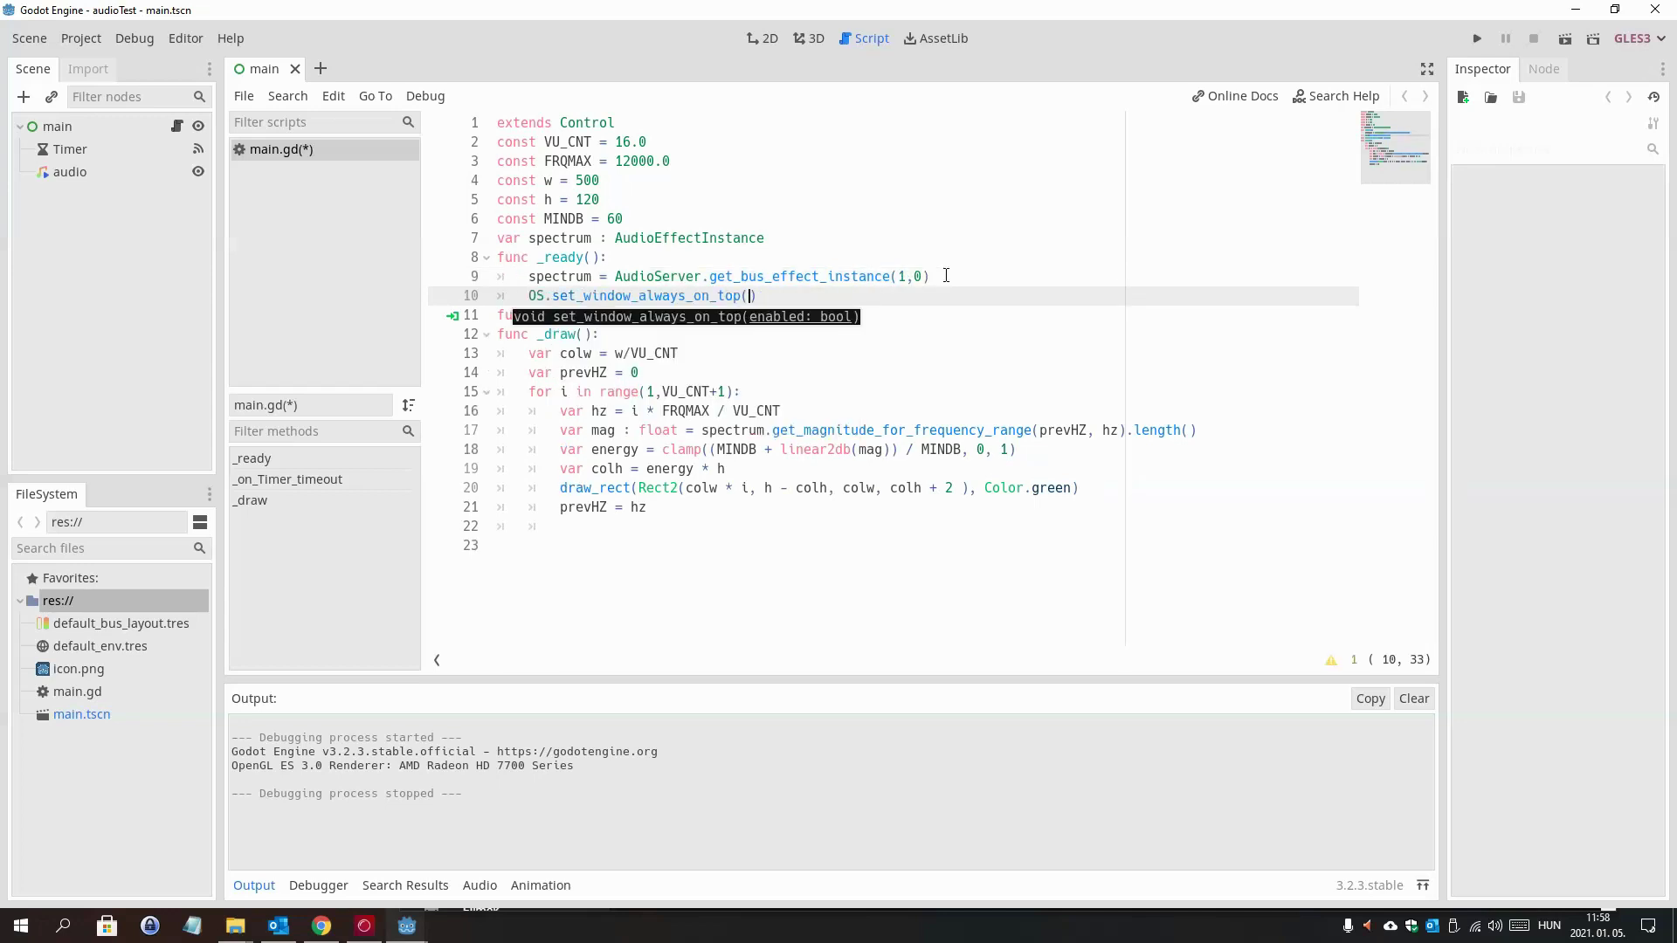
text(tr)
key(Down)
key(Return)
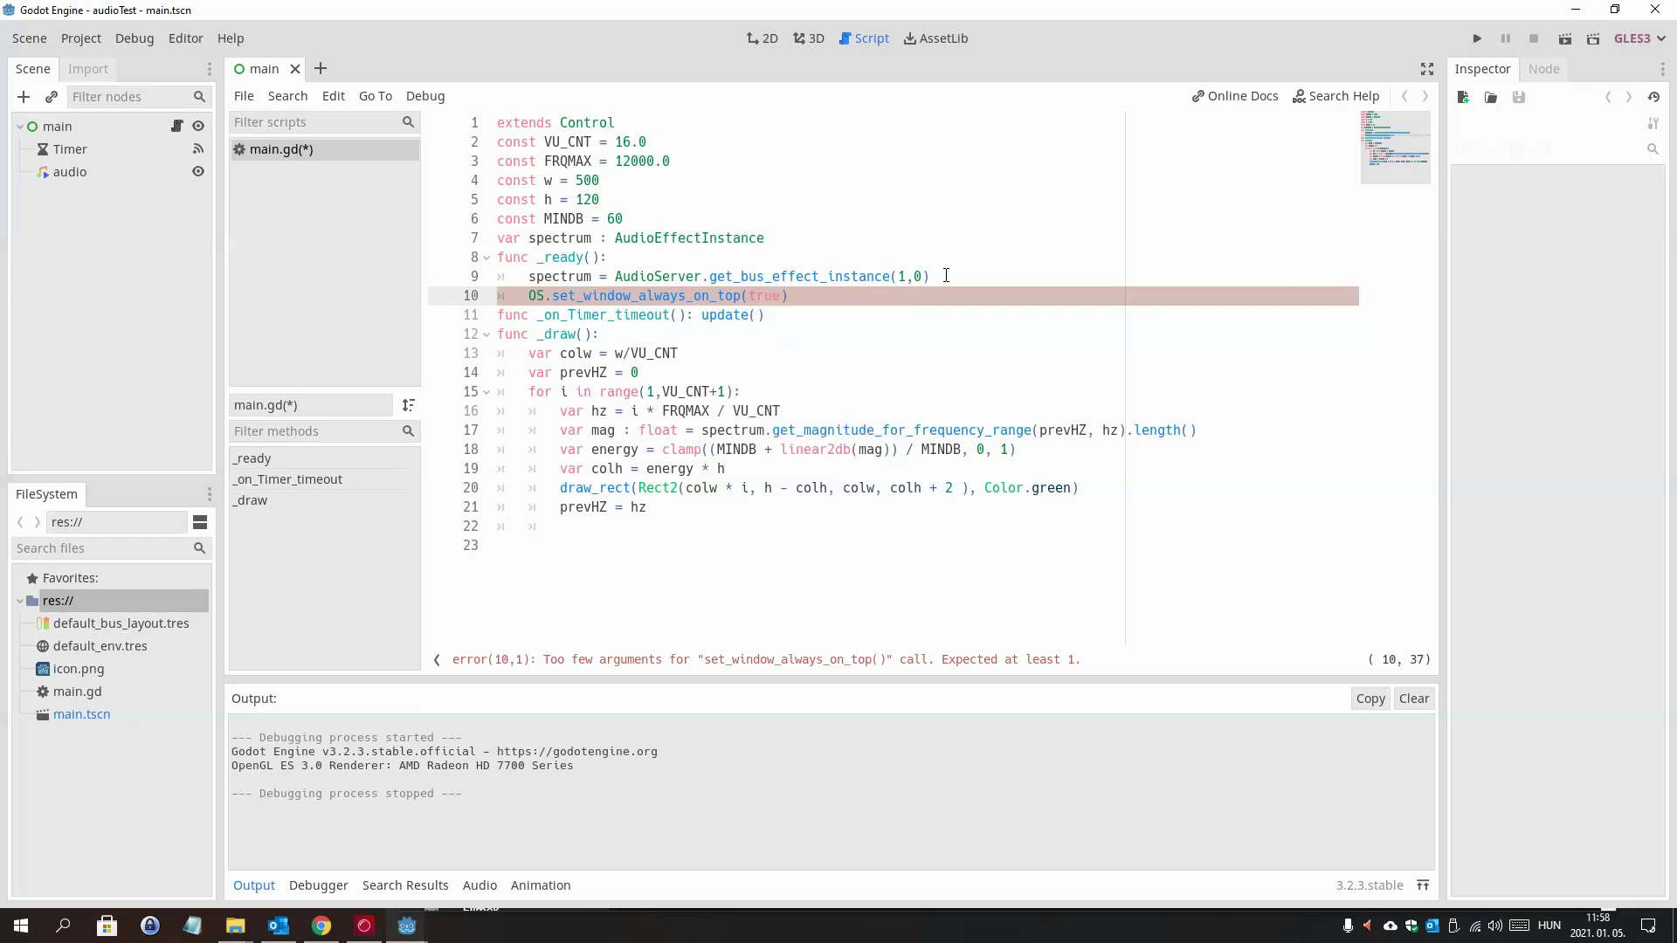
key(Return)
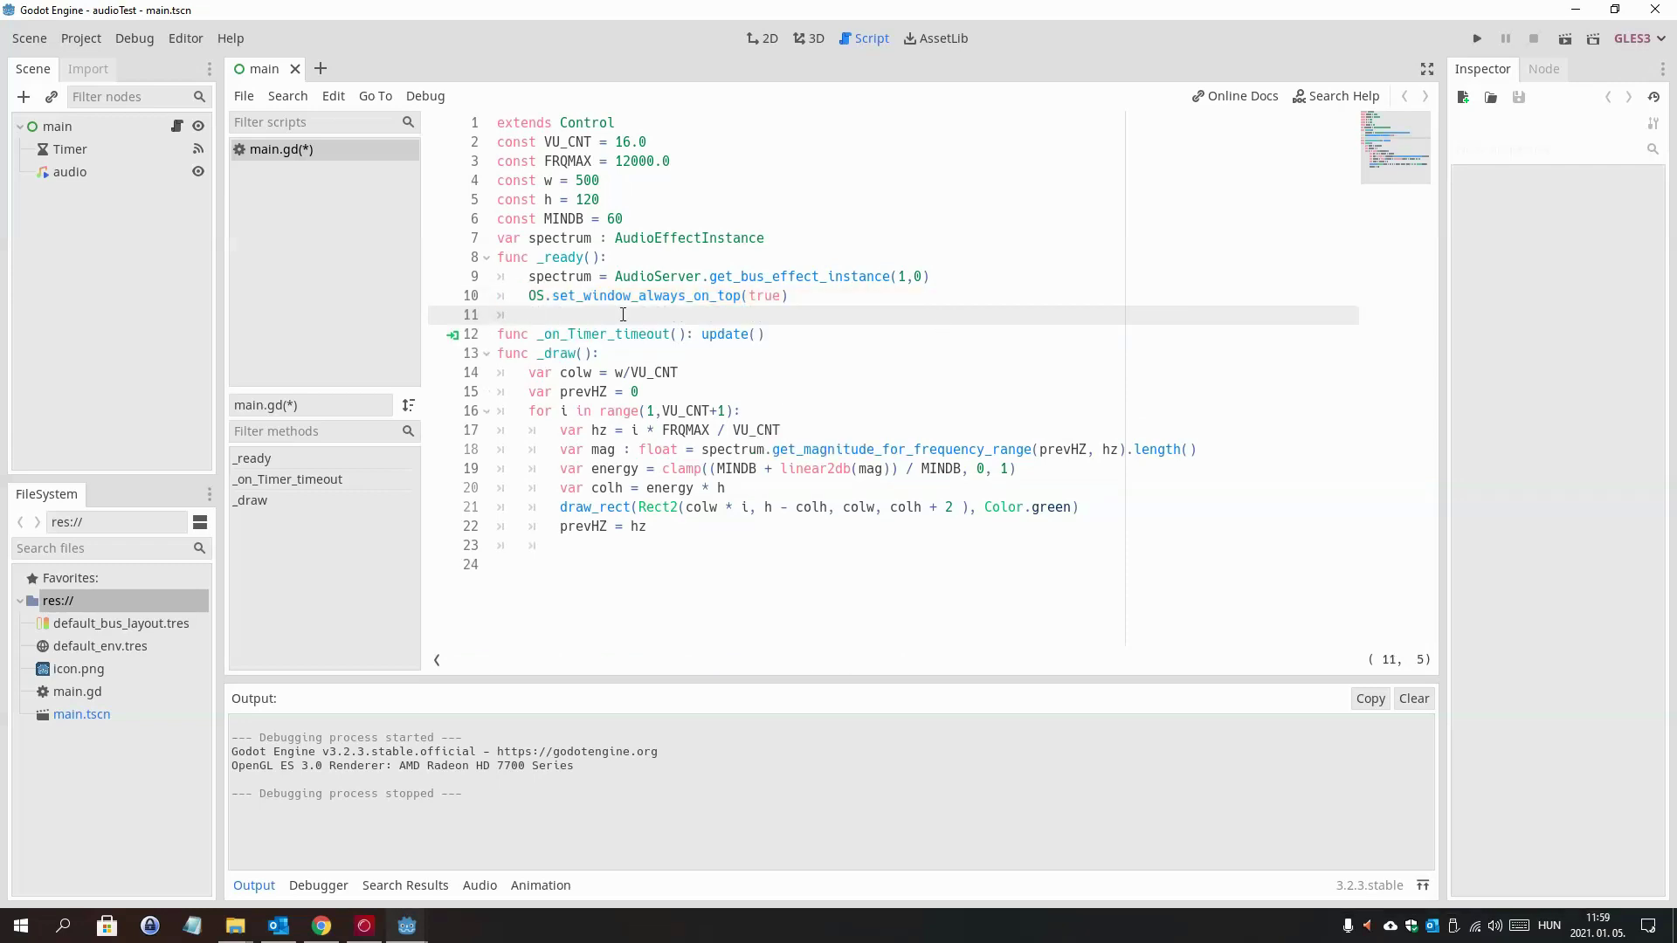
- Add get_tree().get_root().set_transparent_background(true) on the next line of _ready()
text(get_tr)
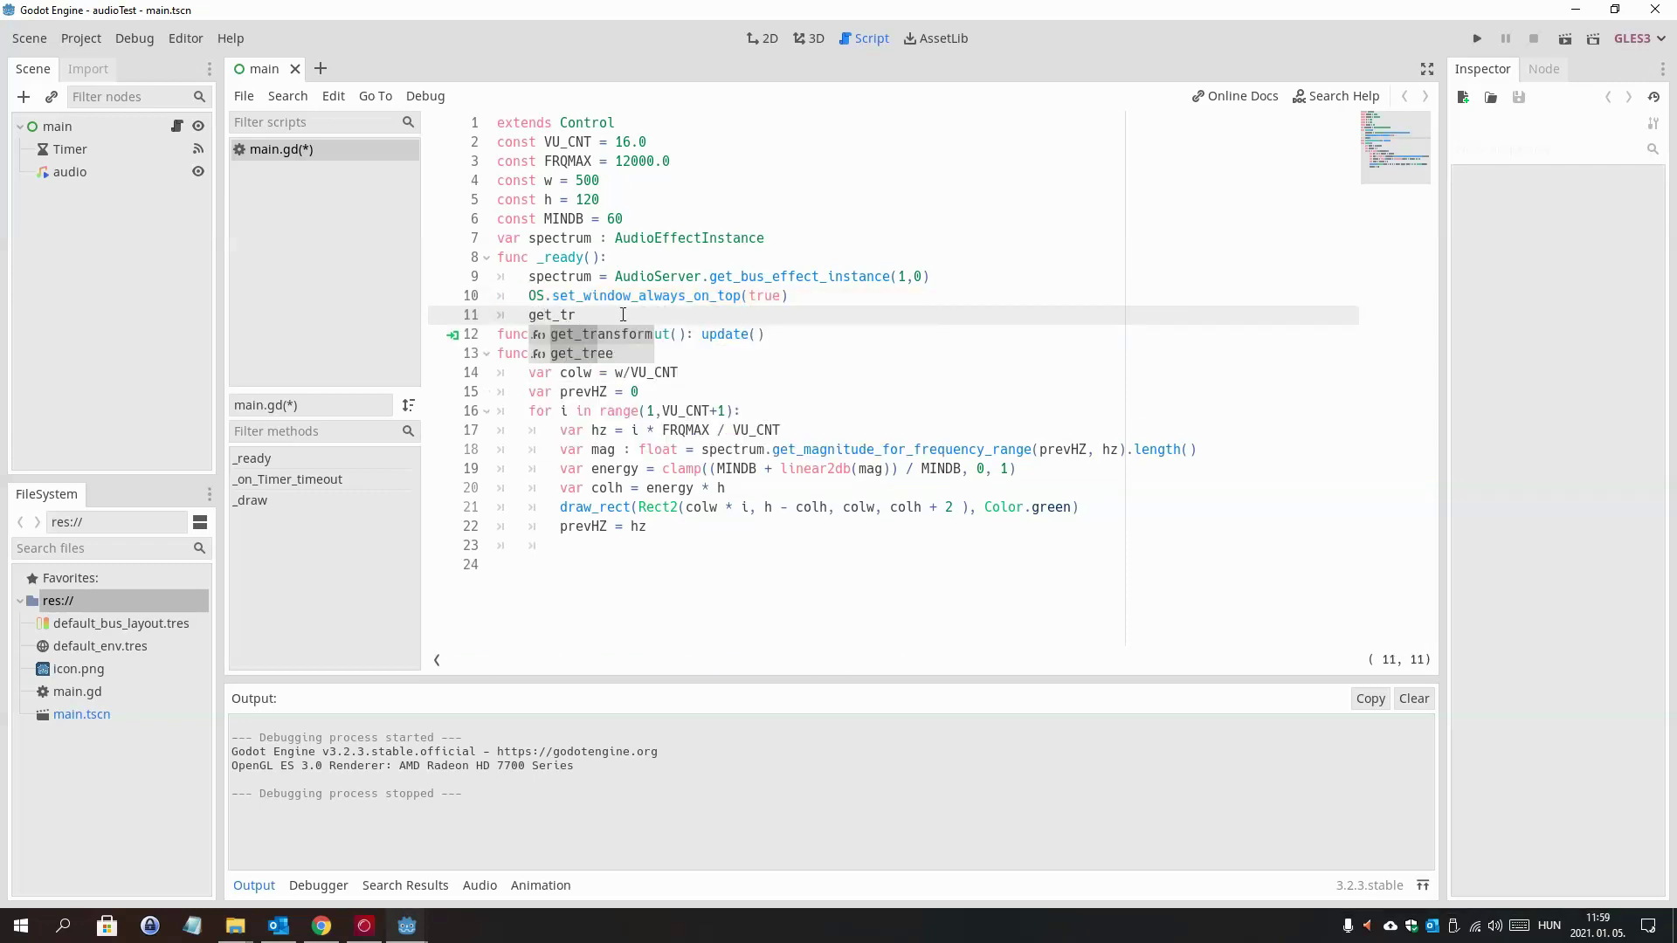
key(Down)
key(Return)
text(.get_root)
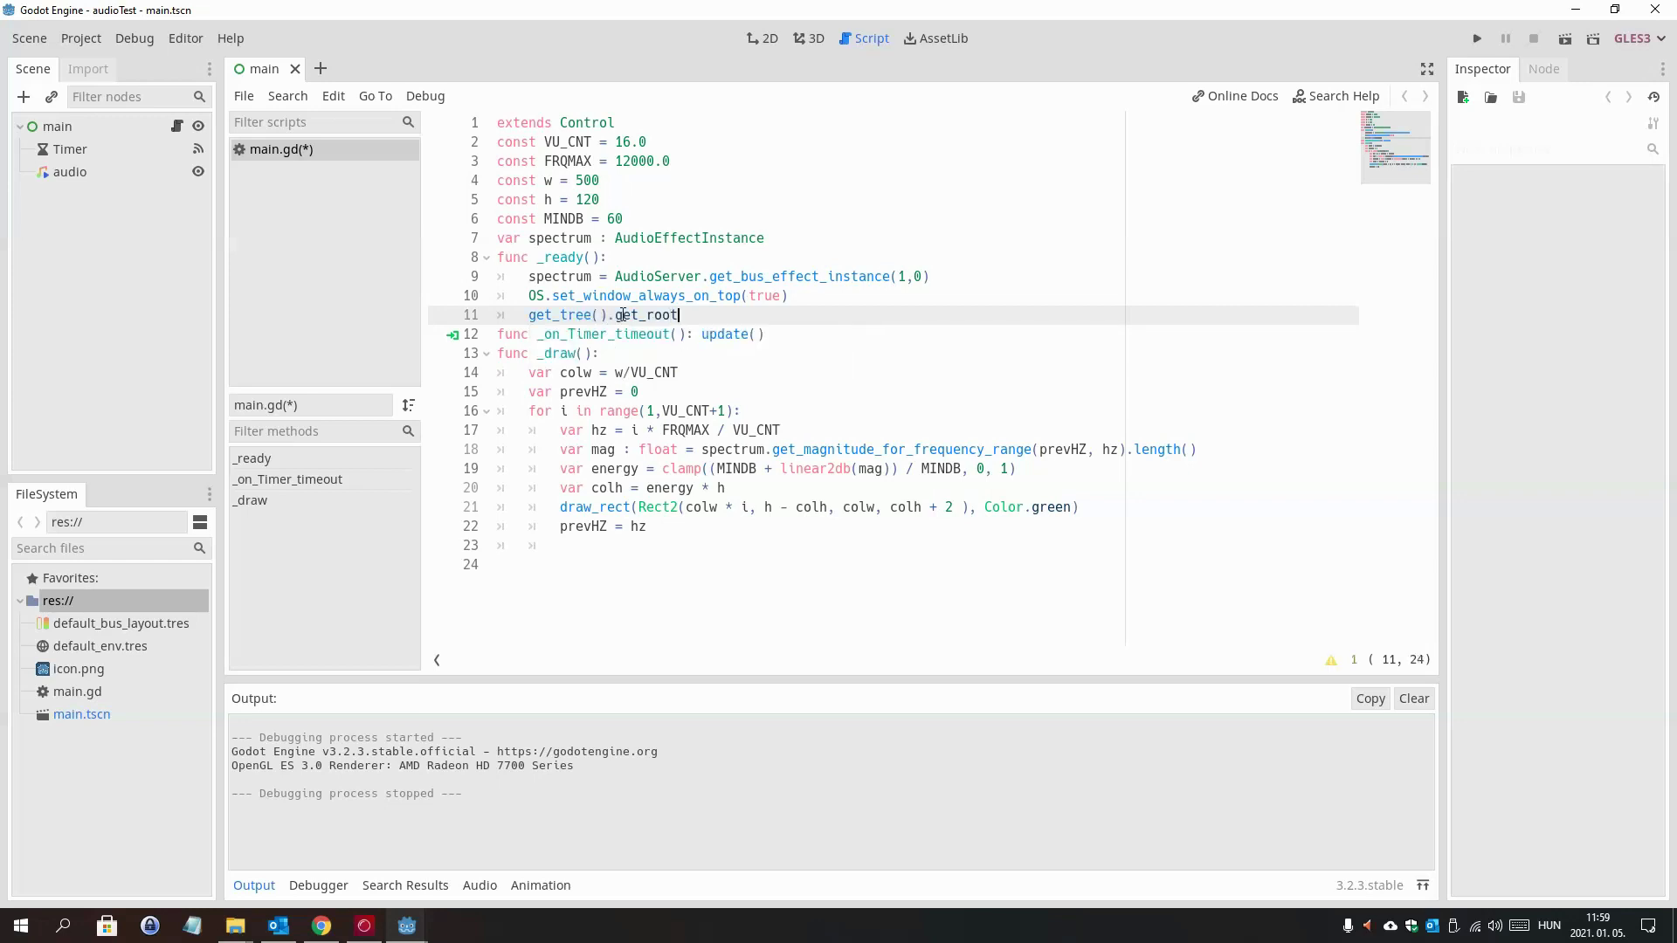
text(())
text(.set)
text(_w)
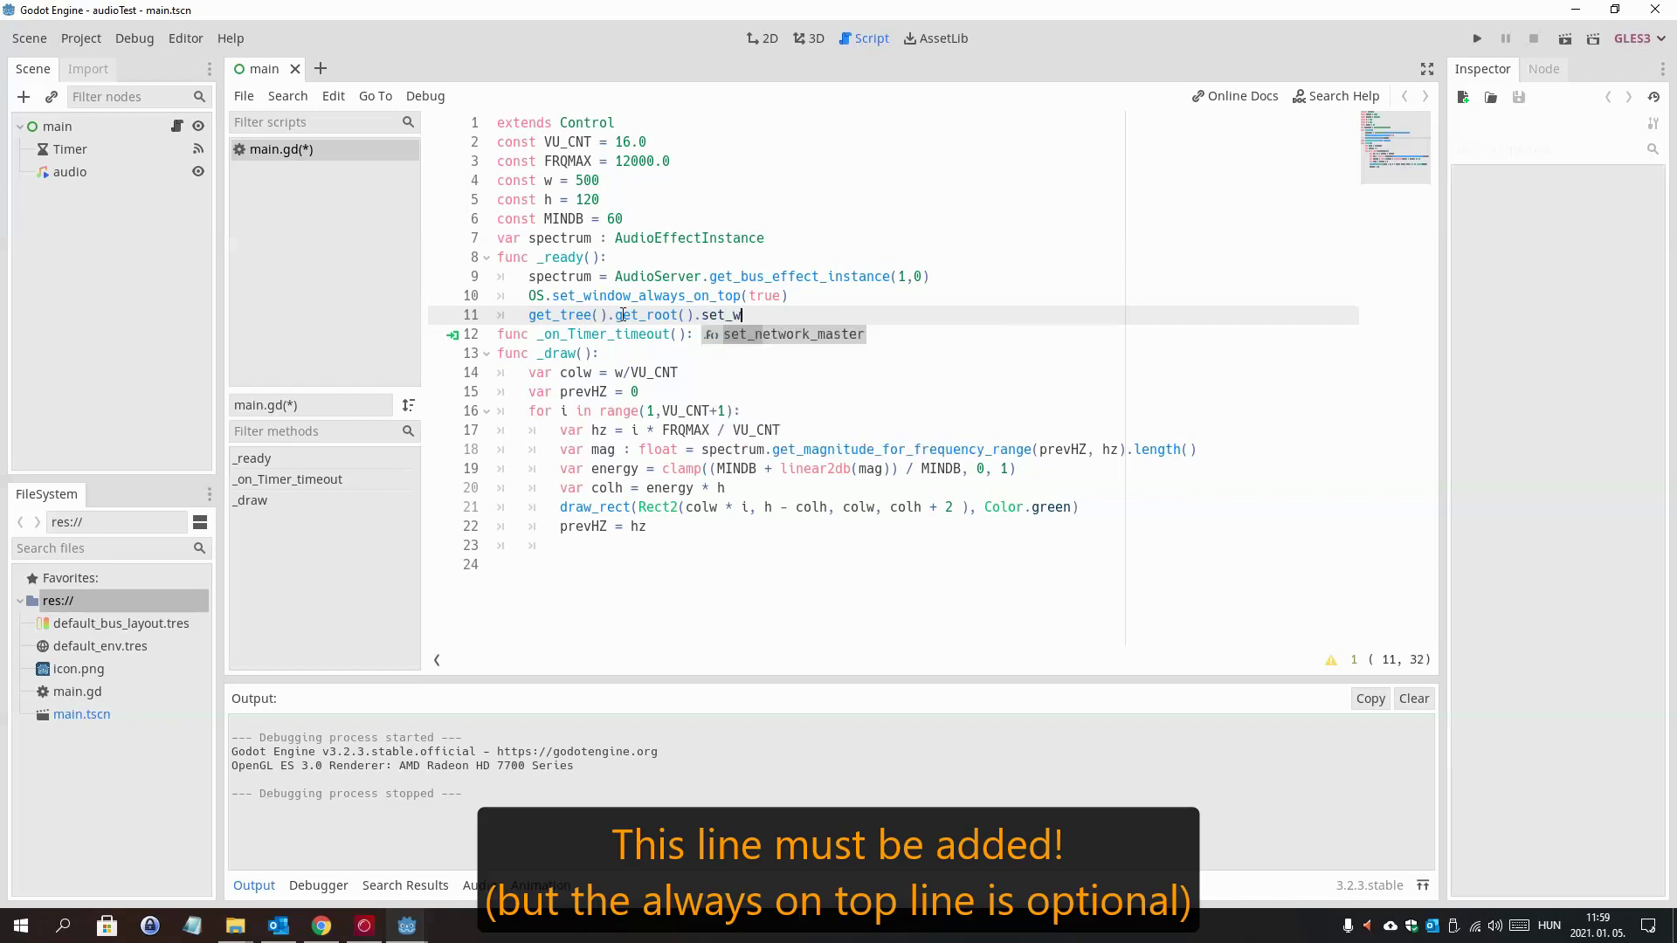
key(BackSpace)
text(transp)
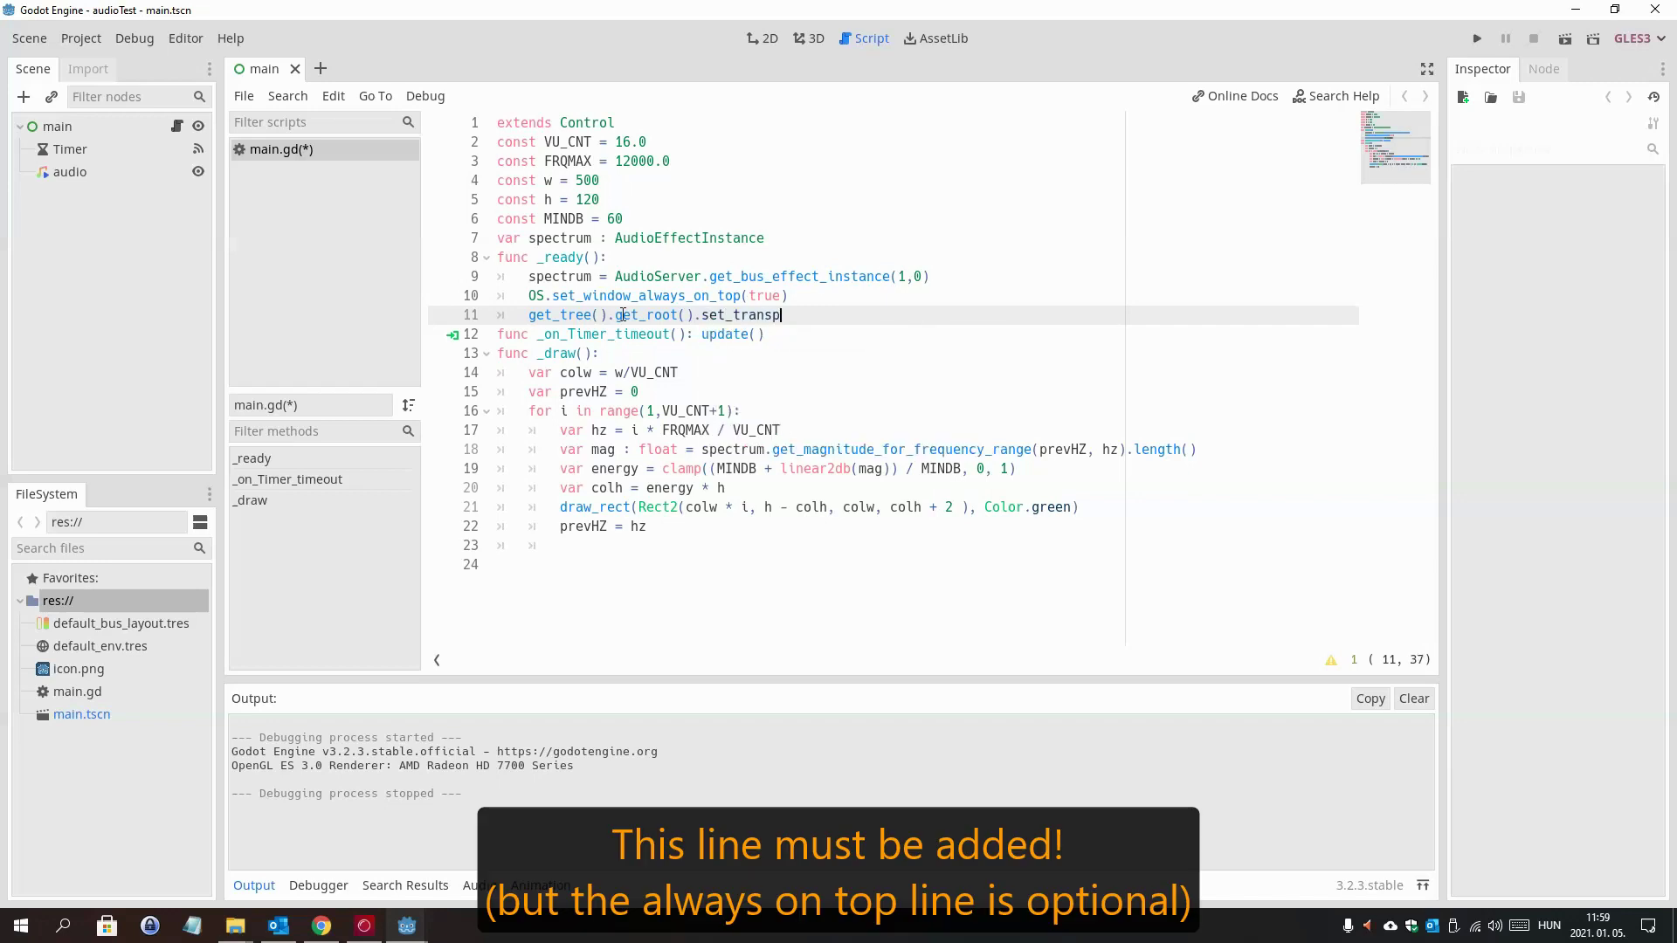
text(arent)
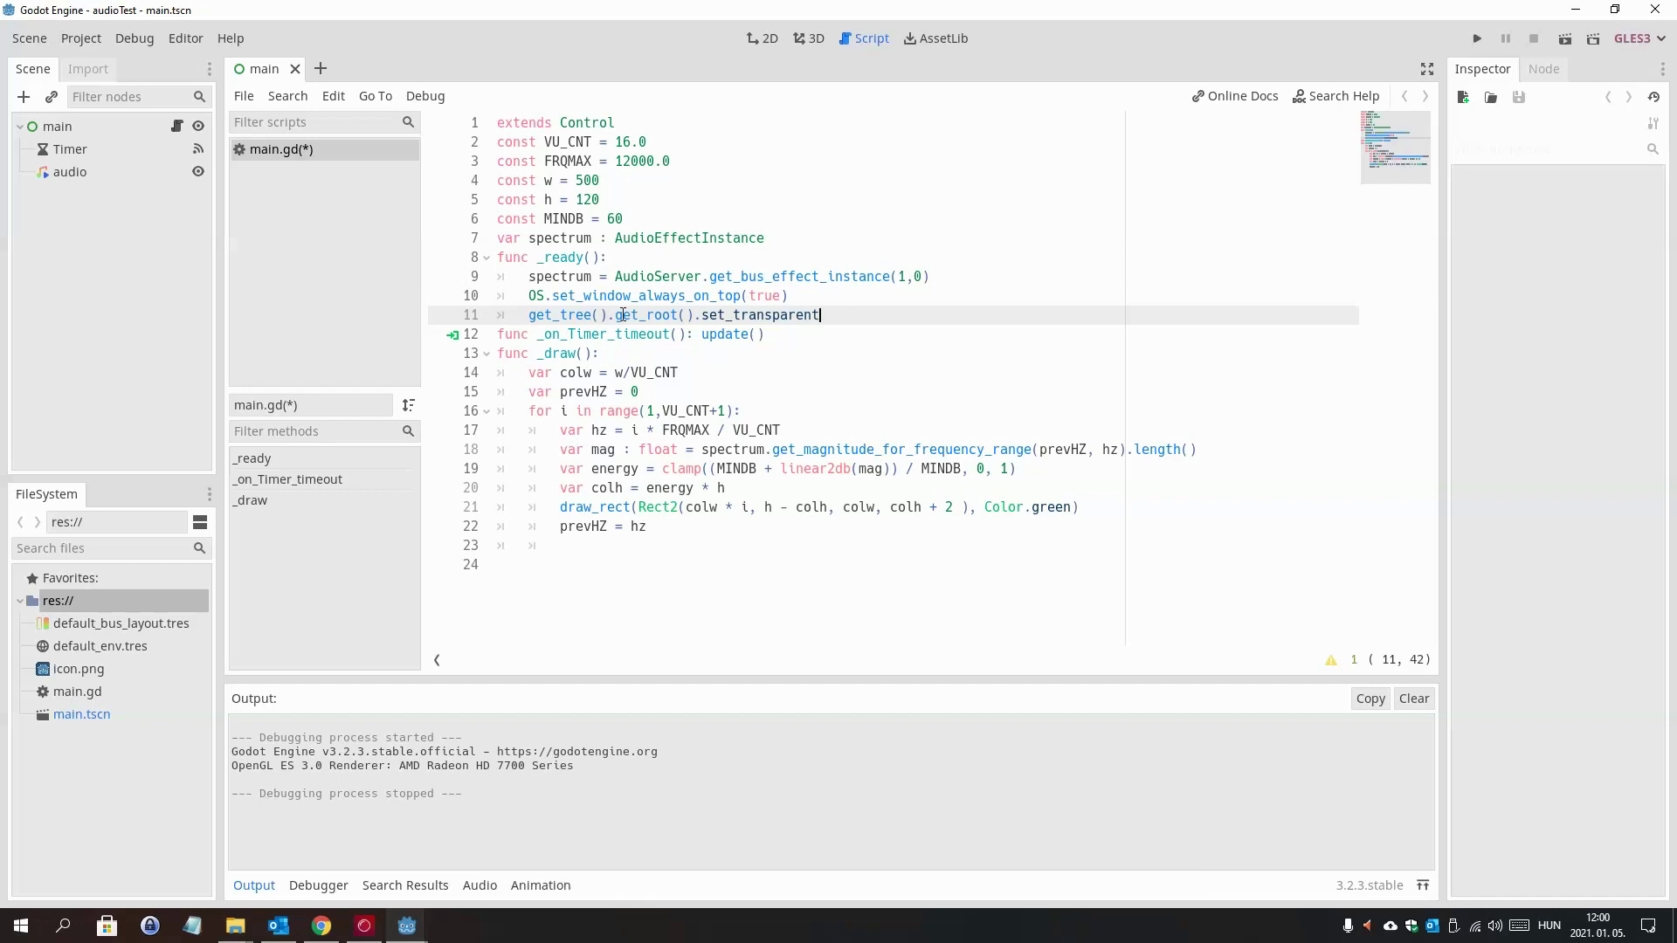
text(_backg)
text(round(tr)
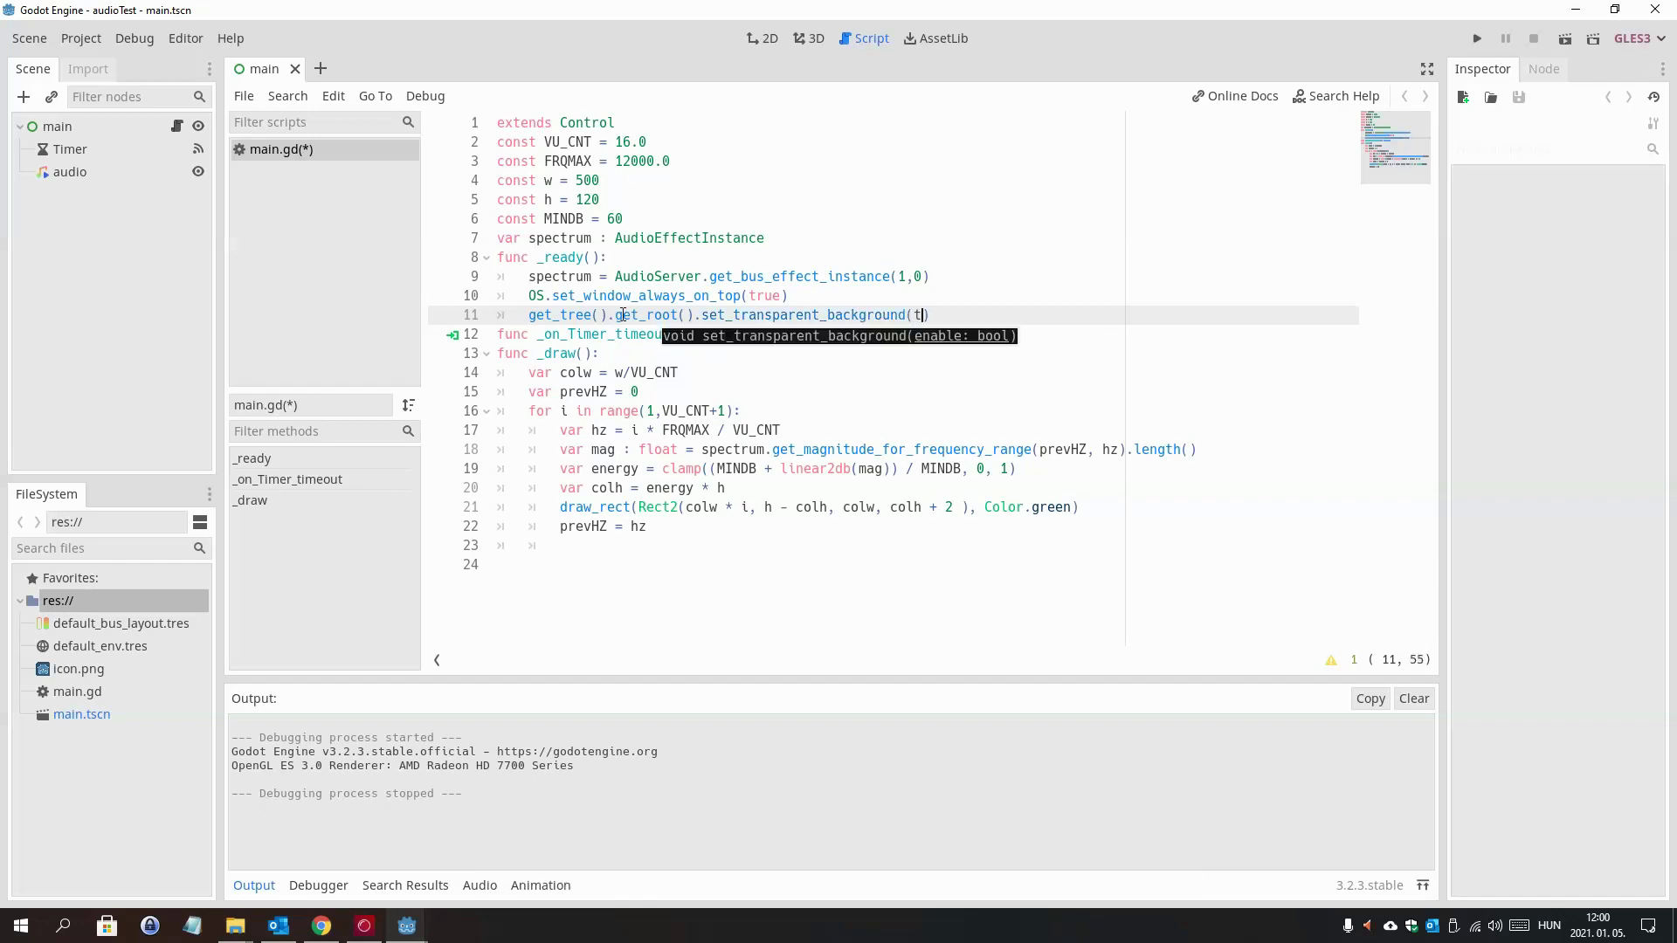
text(ue)
key(End)
key(Return)
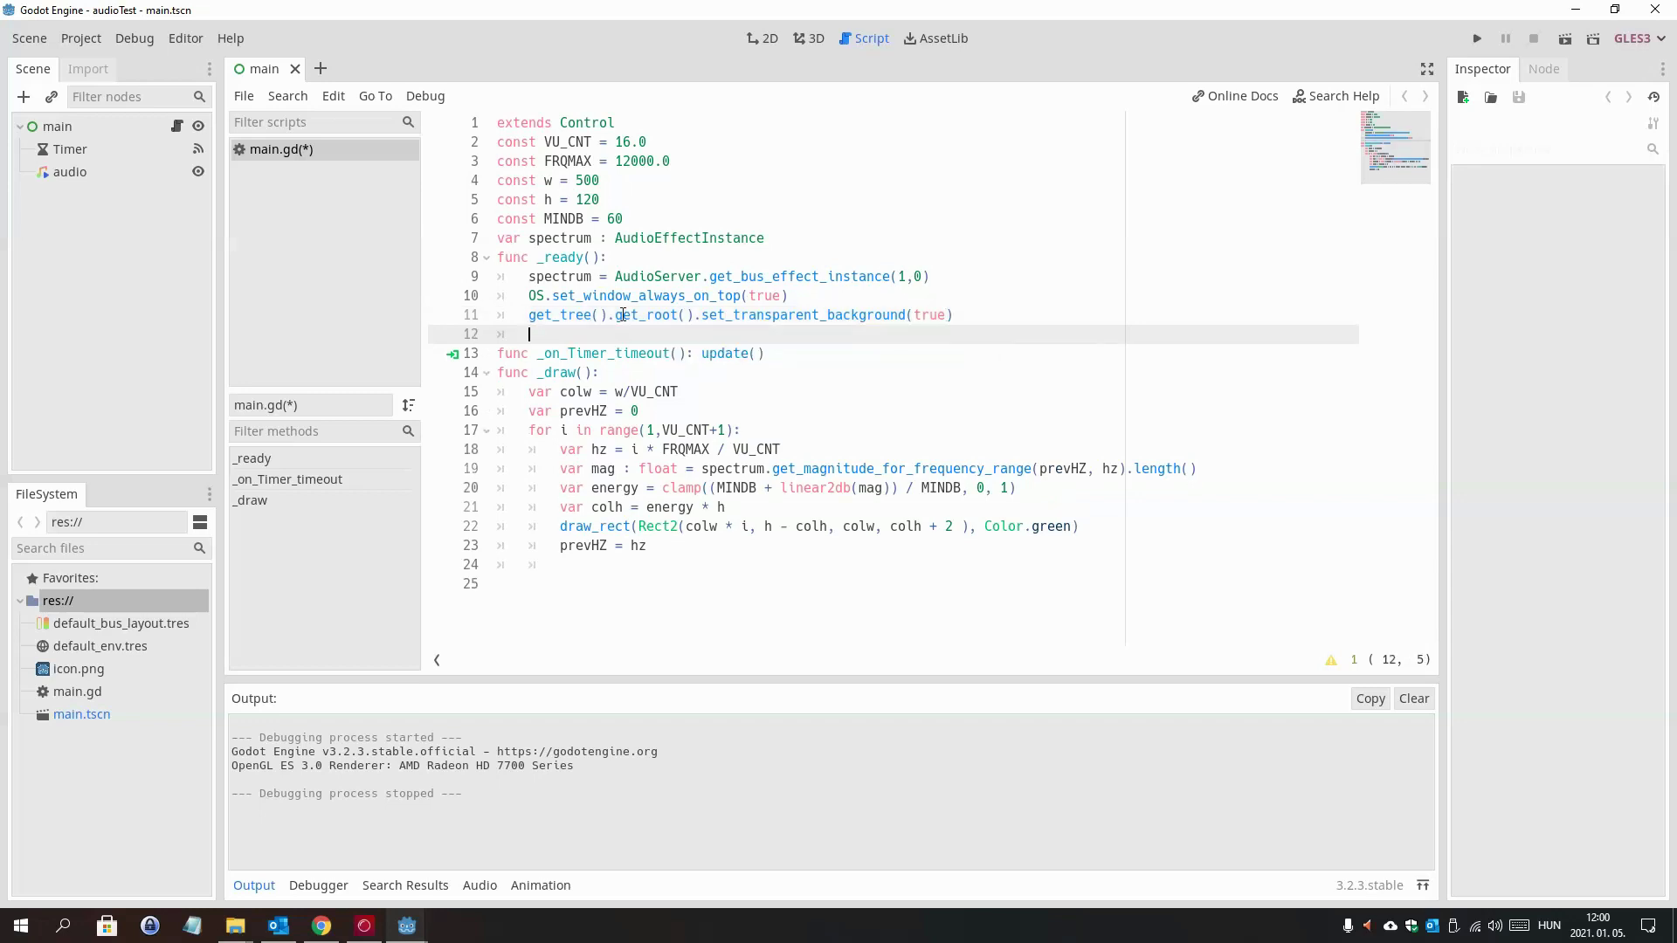
- Save main.gd, run the project, and bring the YouTube browser forward
key(ctrl+s)
key(F5)
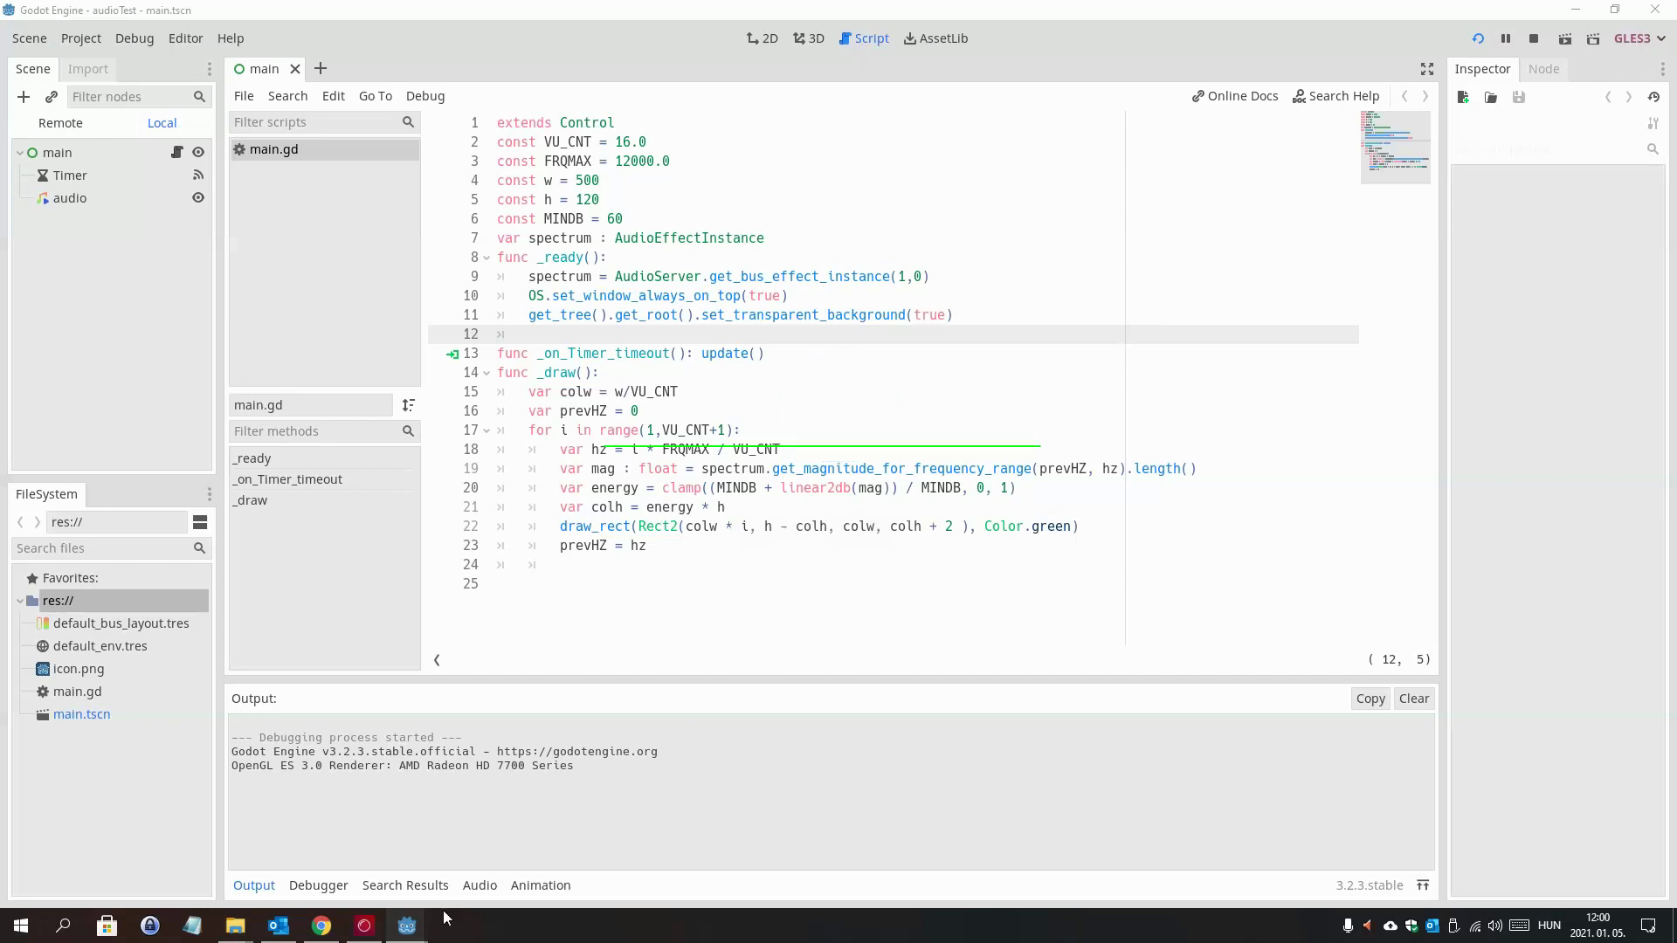
click(175, 851)
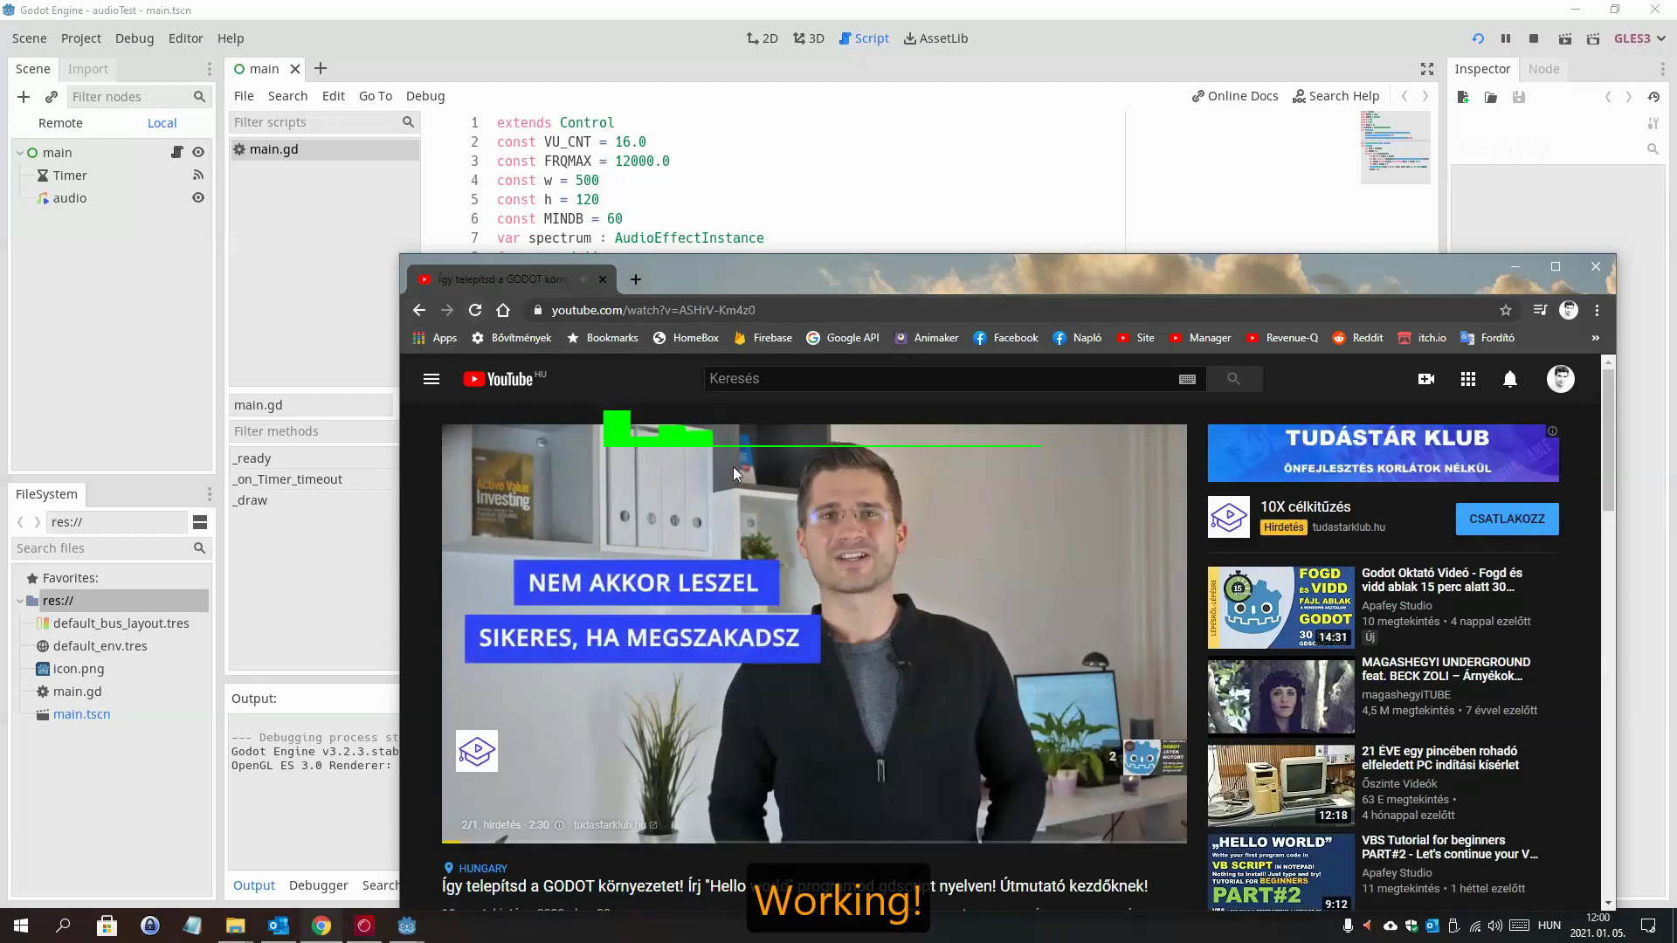
- Pause the YouTube video, minimize the browser, stop the run, and delete empty line 12
mouse_move(1069, 725)
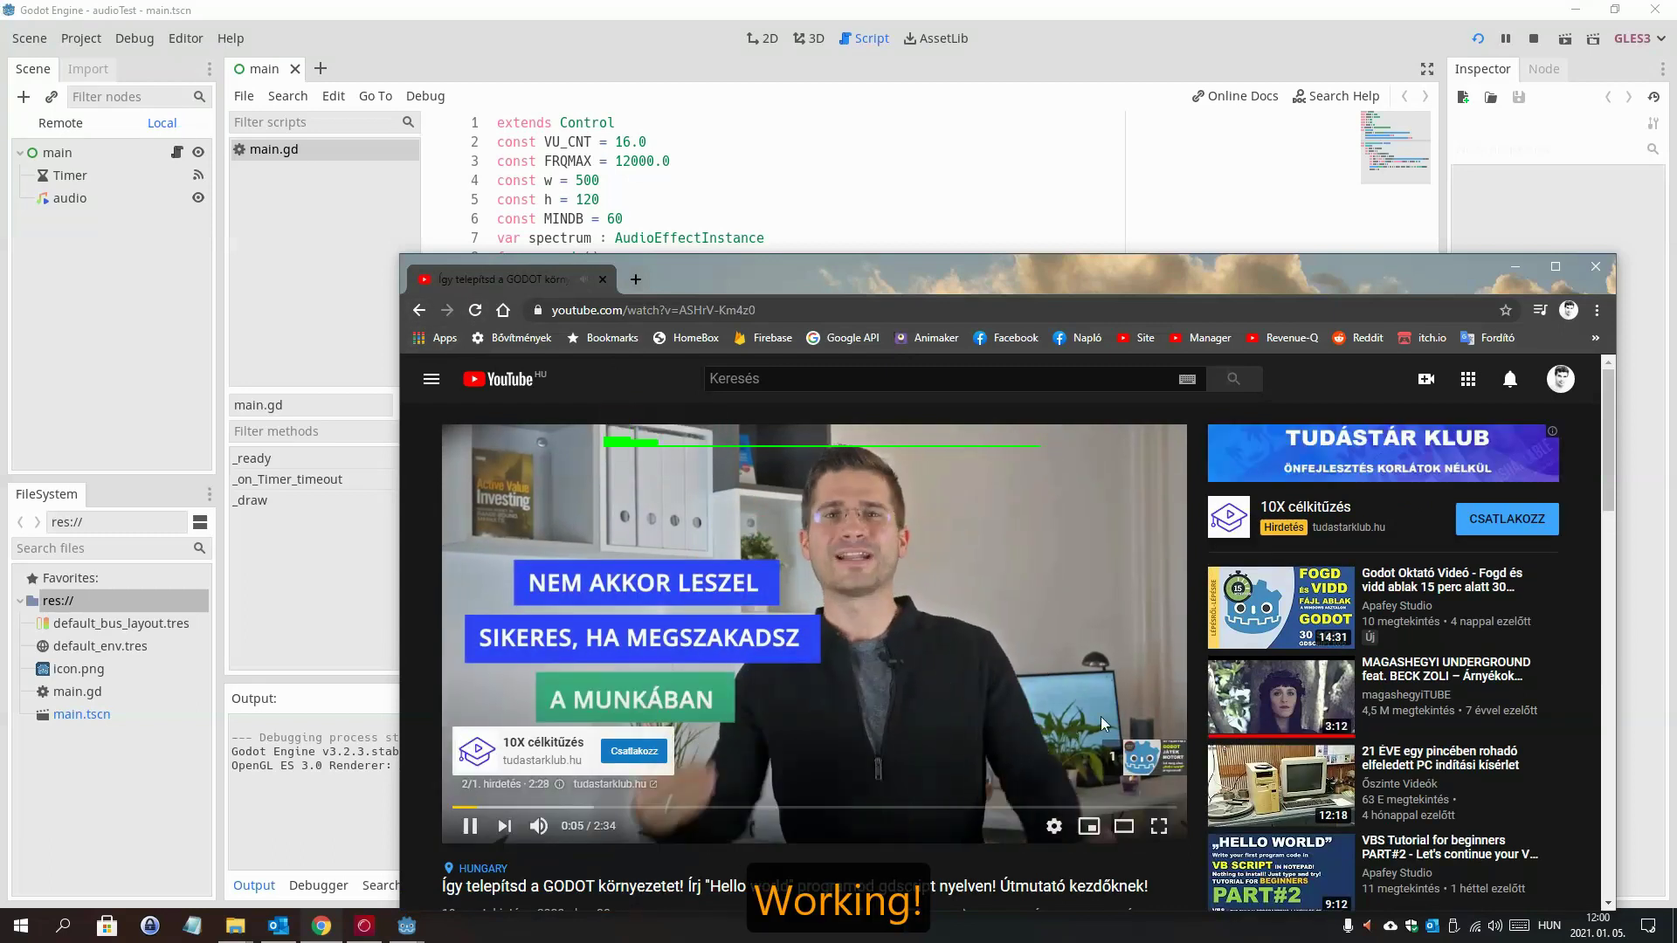
click(1000, 615)
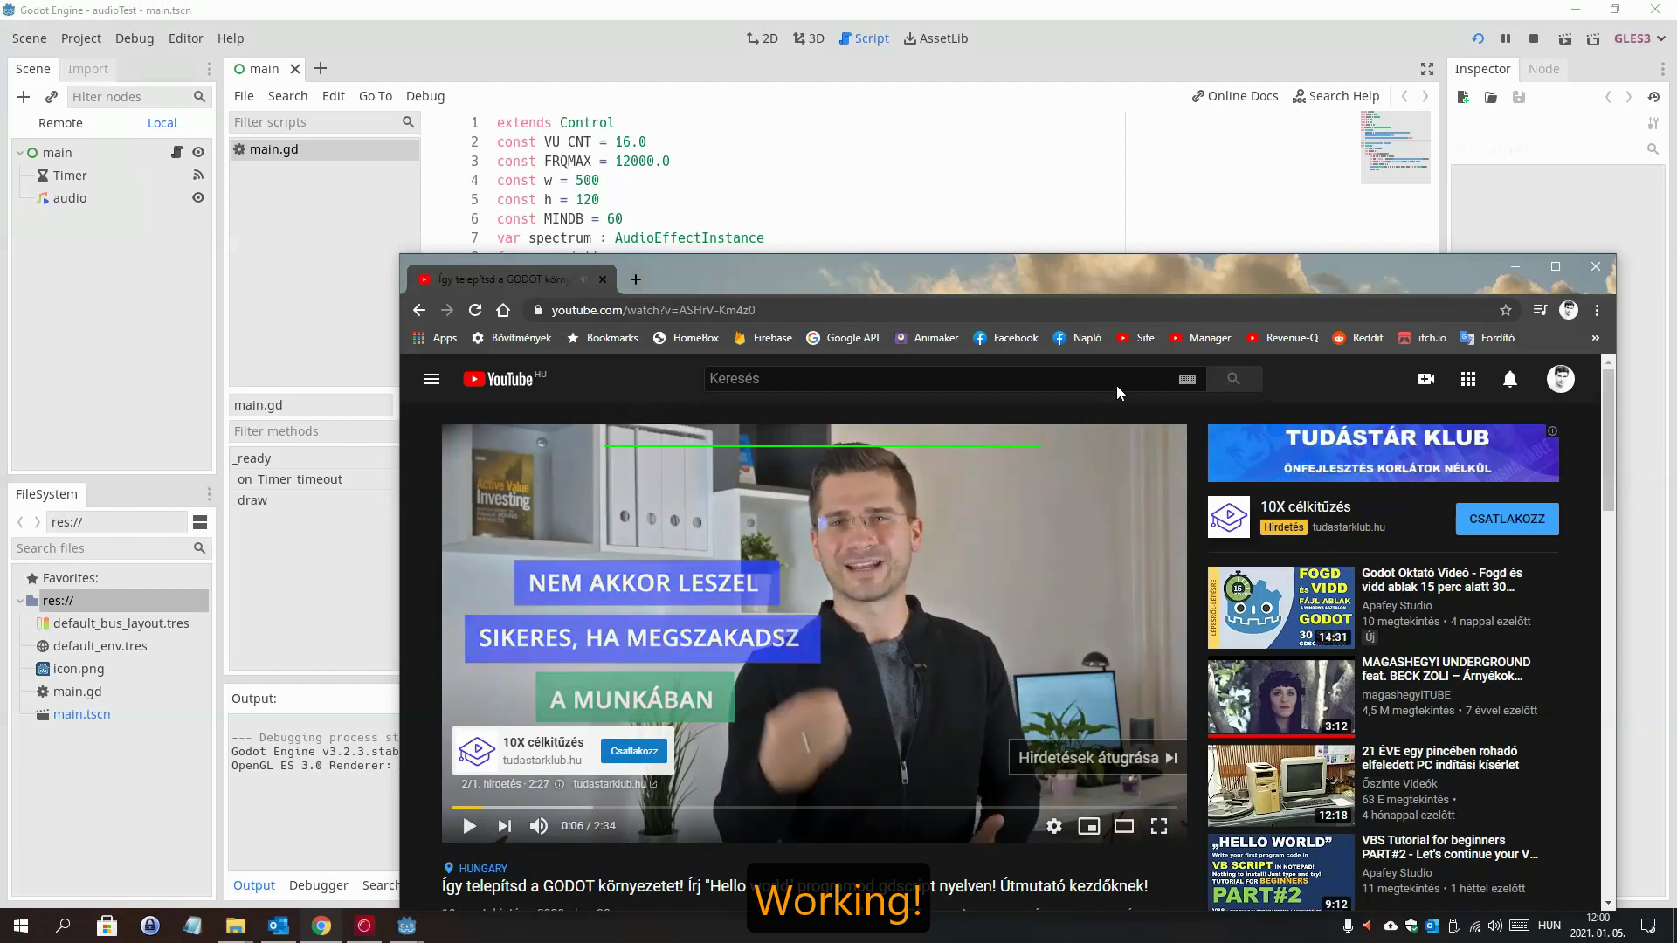
click(1533, 271)
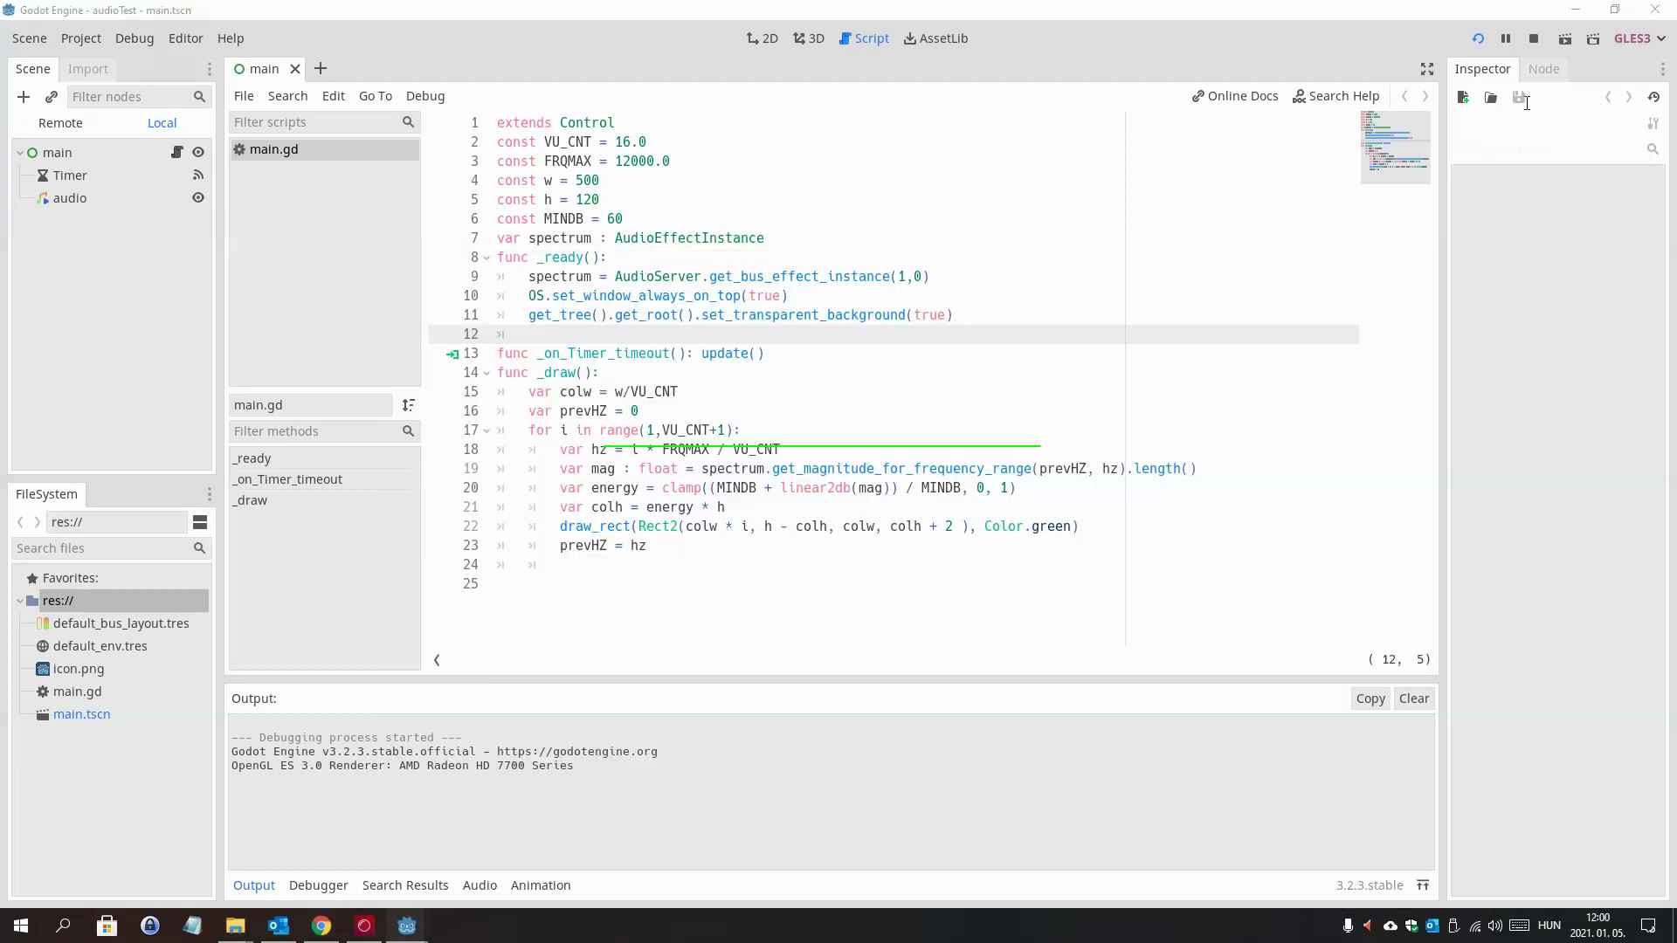
click(1534, 39)
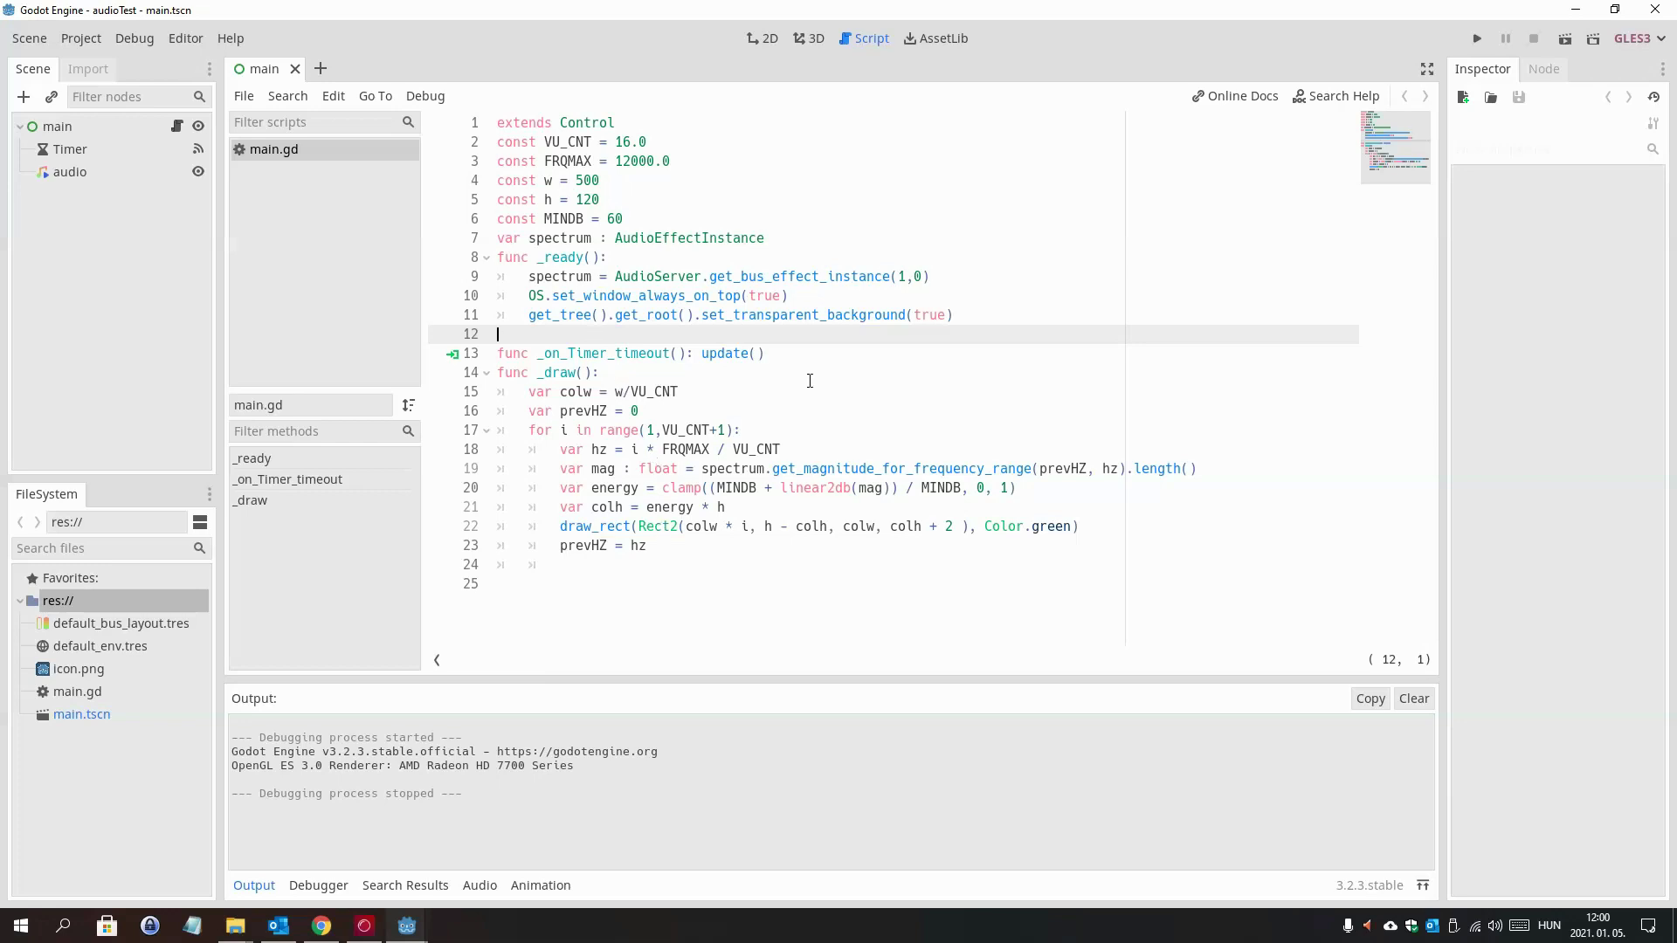
key(BackSpace)
- Add an empty func _physics_process(_delta) at the end of the script
click(582, 555)
text(fu)
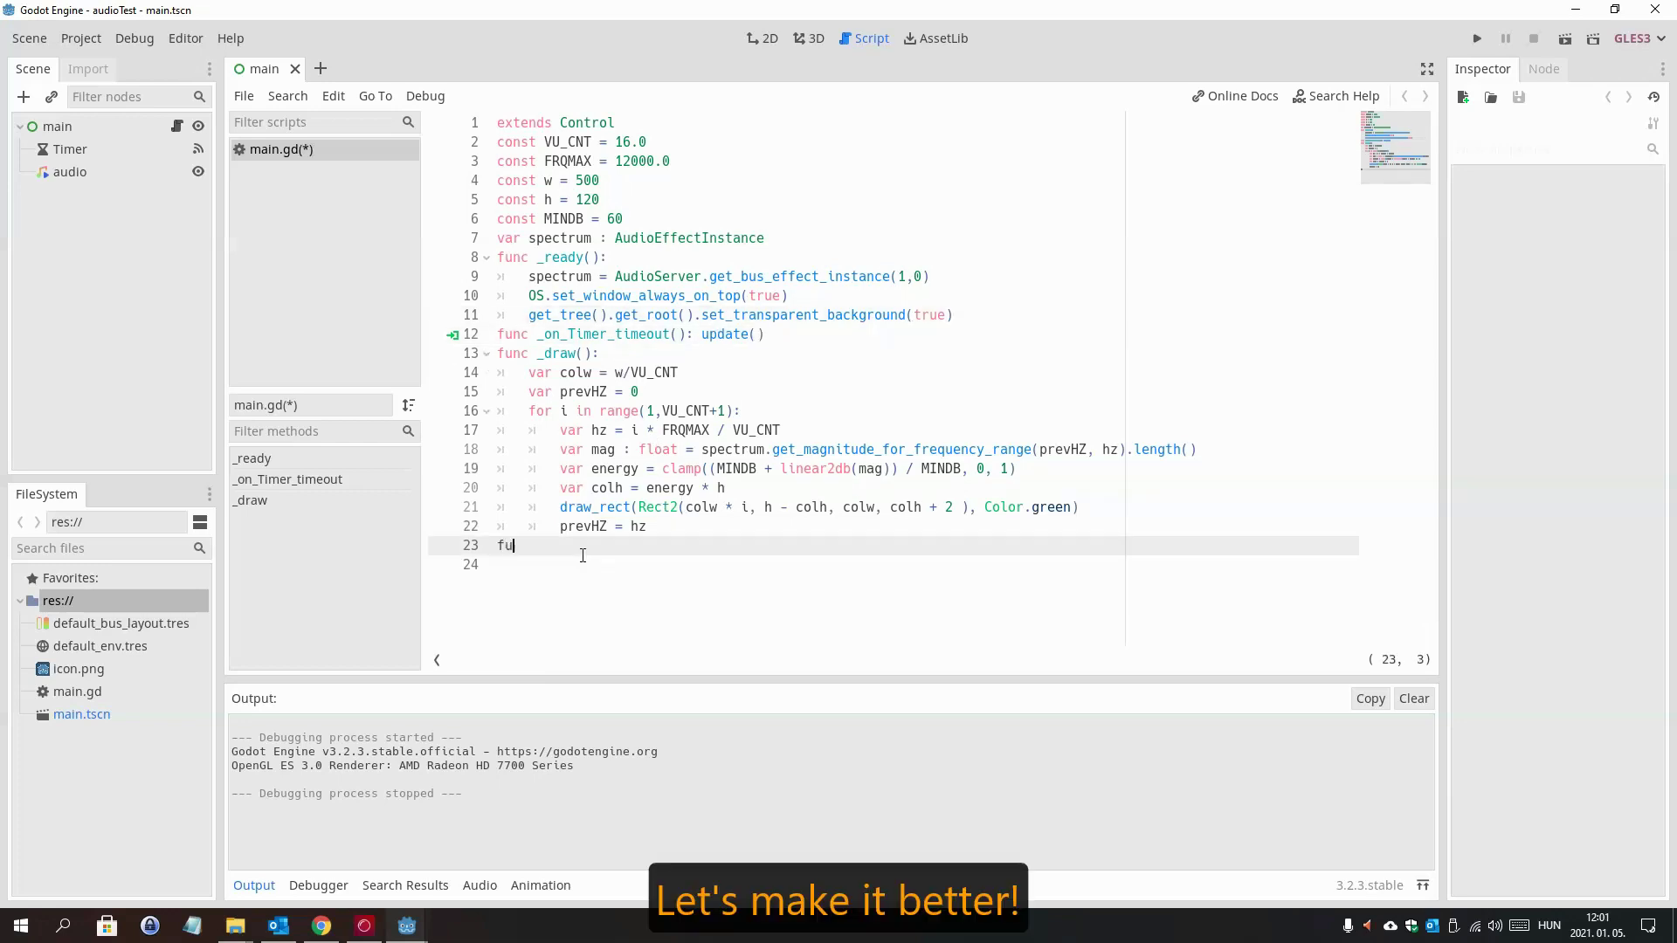
text(nc ph)
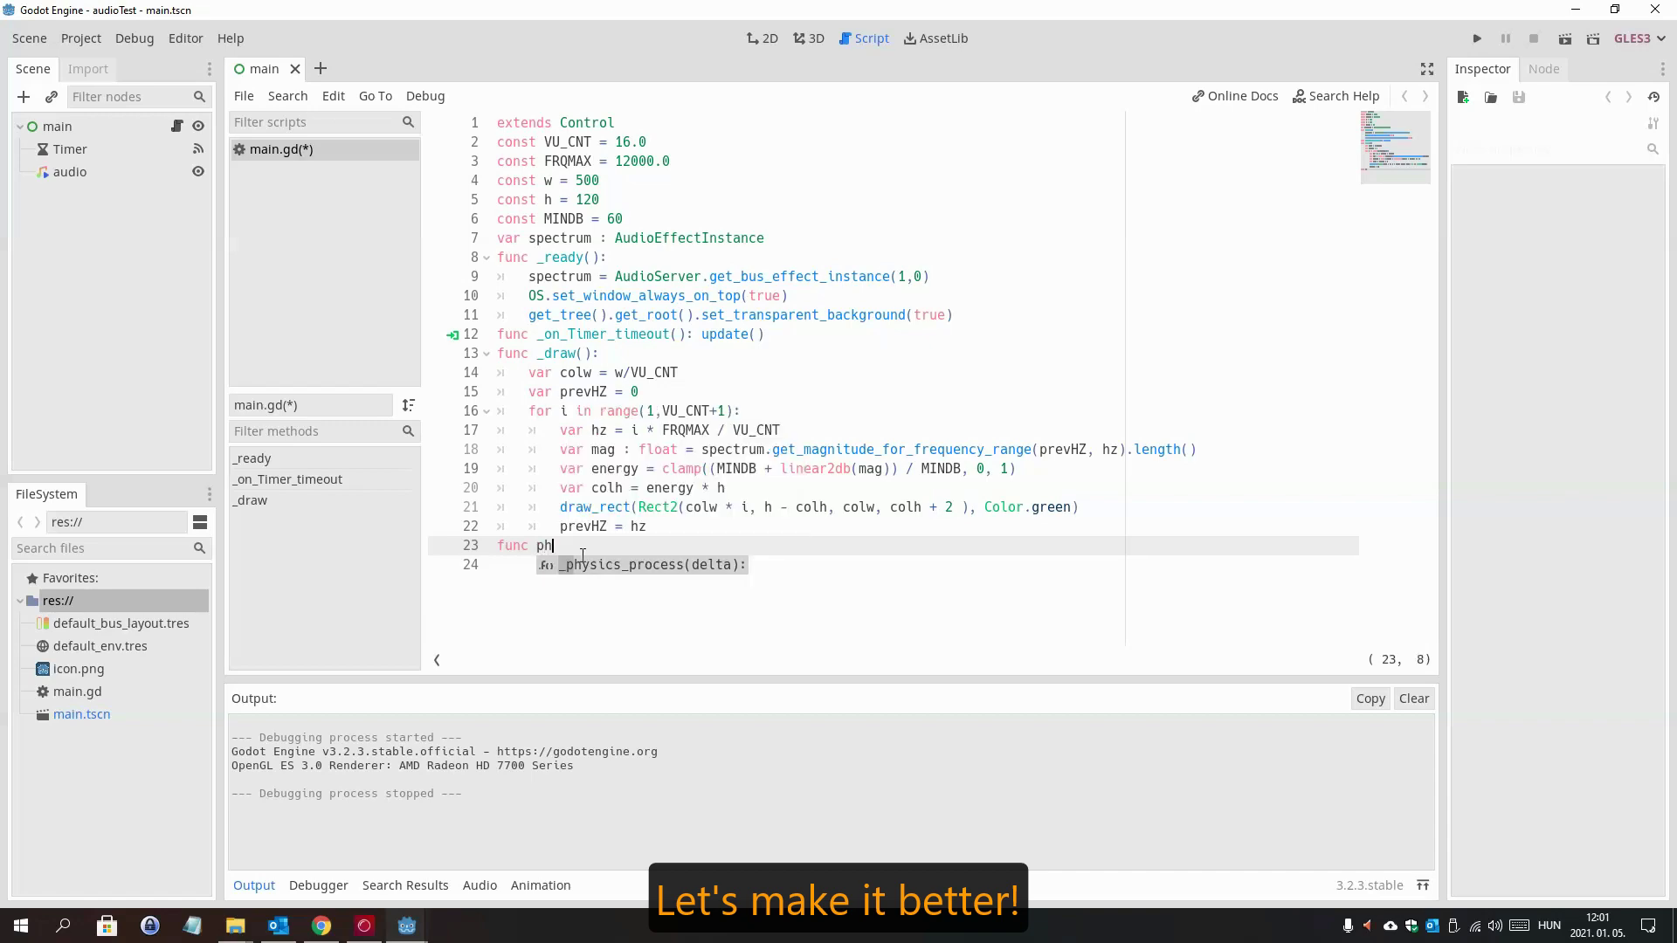
key(Return)
key(Return)
- Create the mouse_left input action bound to the left mouse button
click(81, 38)
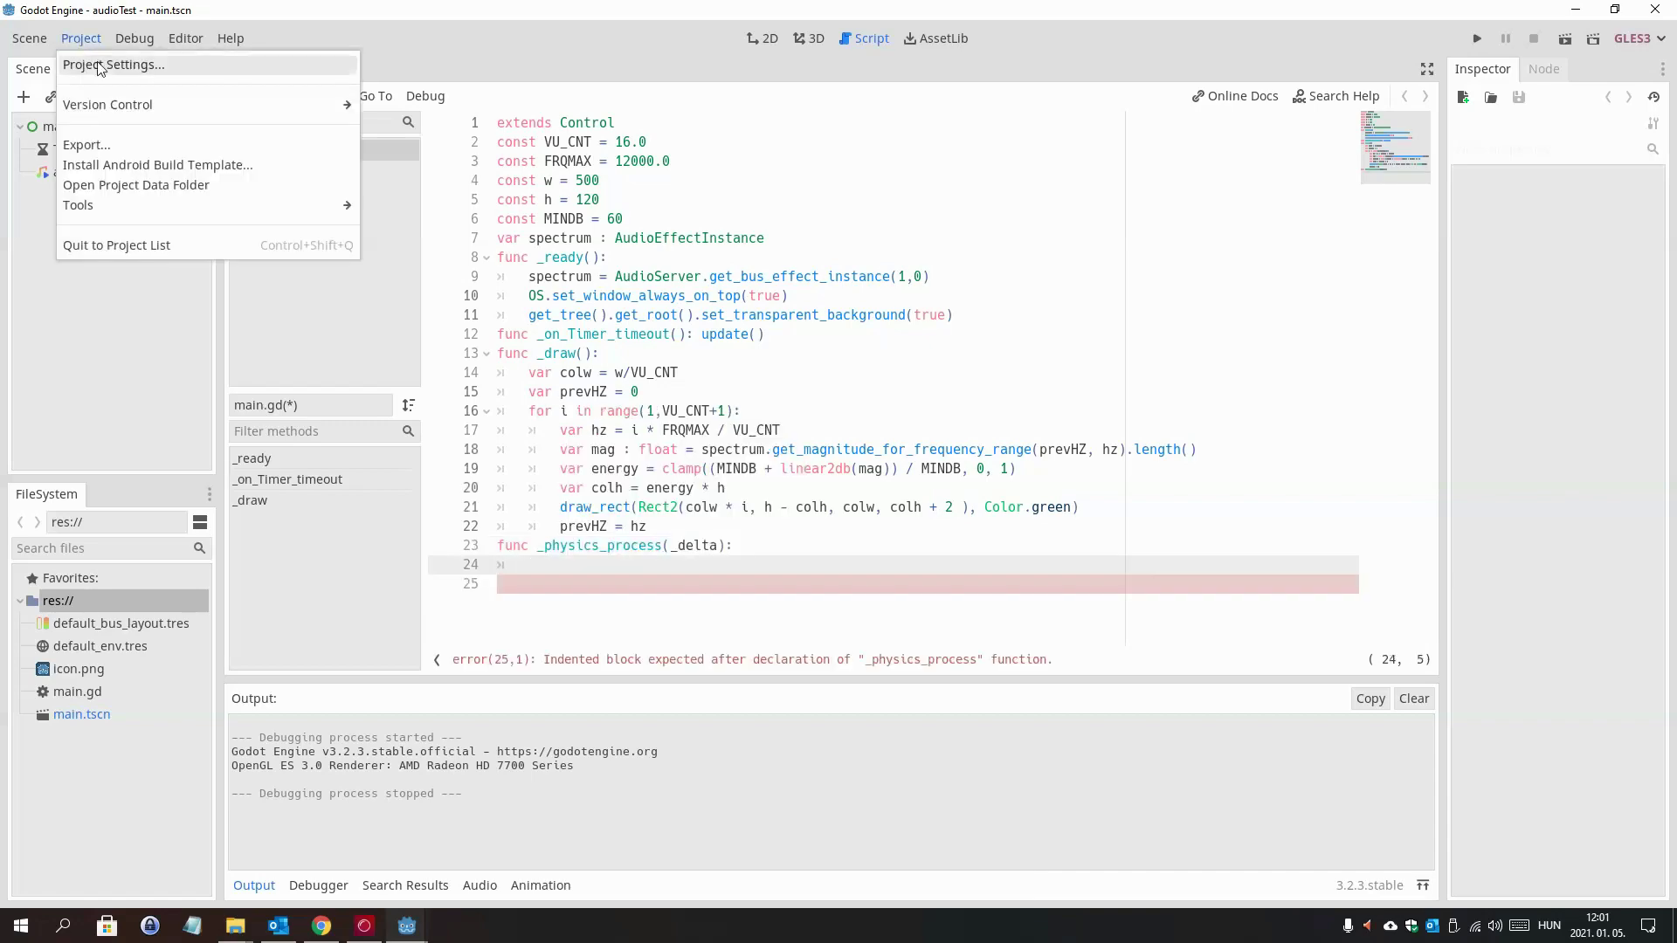
click(105, 66)
click(557, 179)
scroll(707, 360, down, 2)
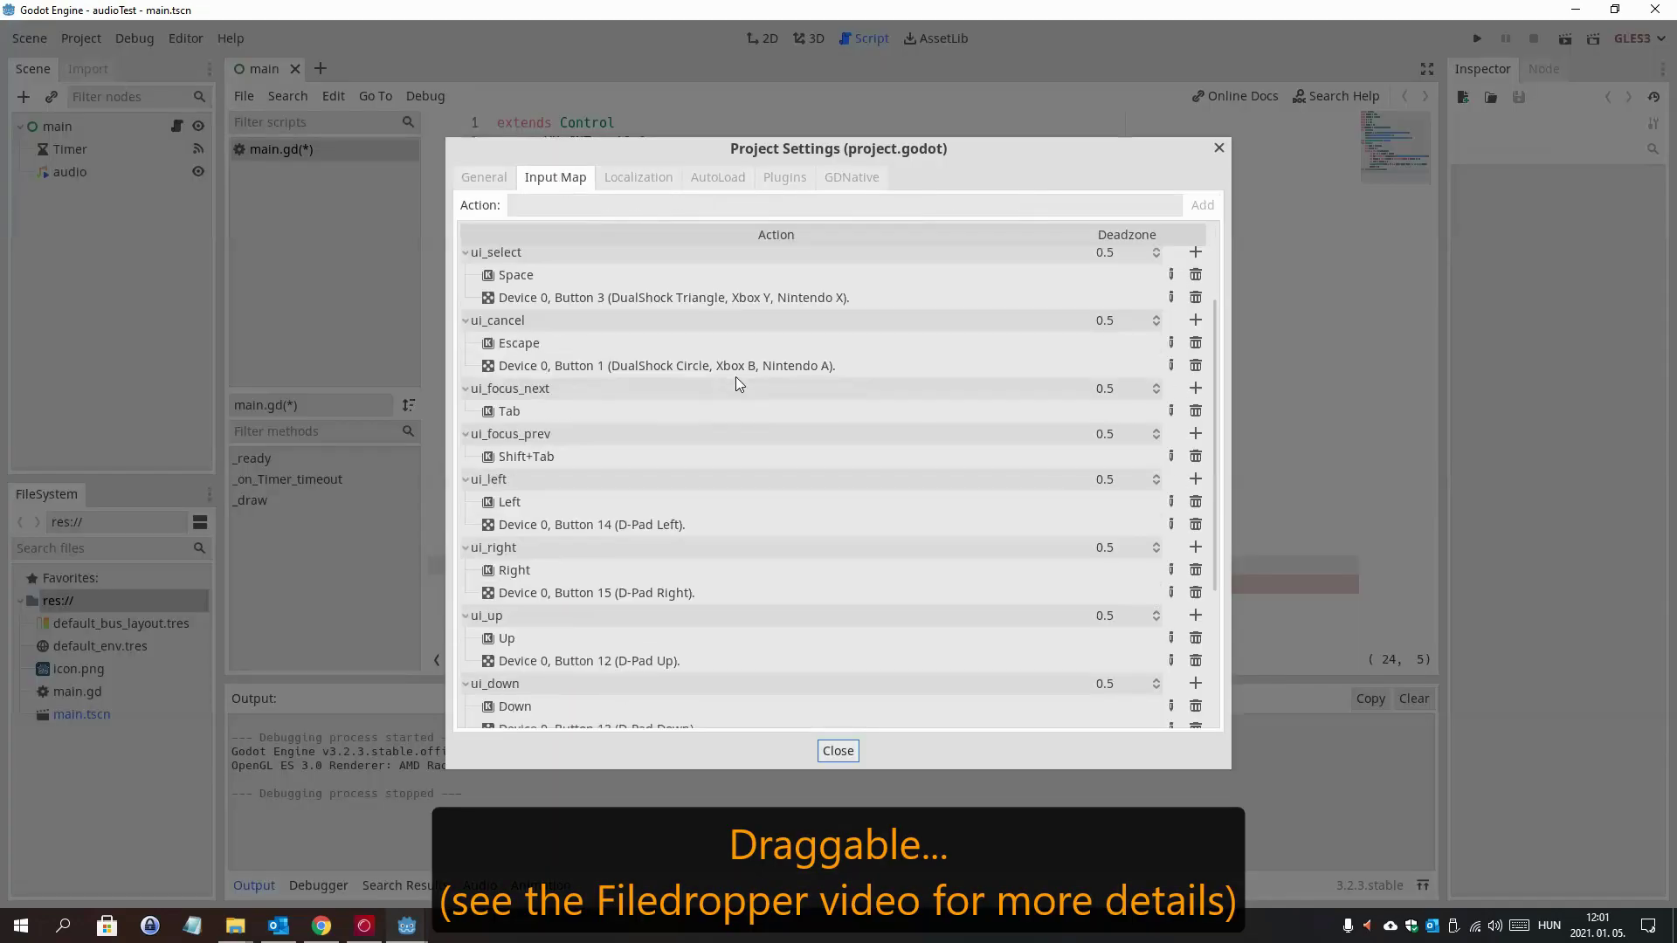
scroll(738, 384, down, 3)
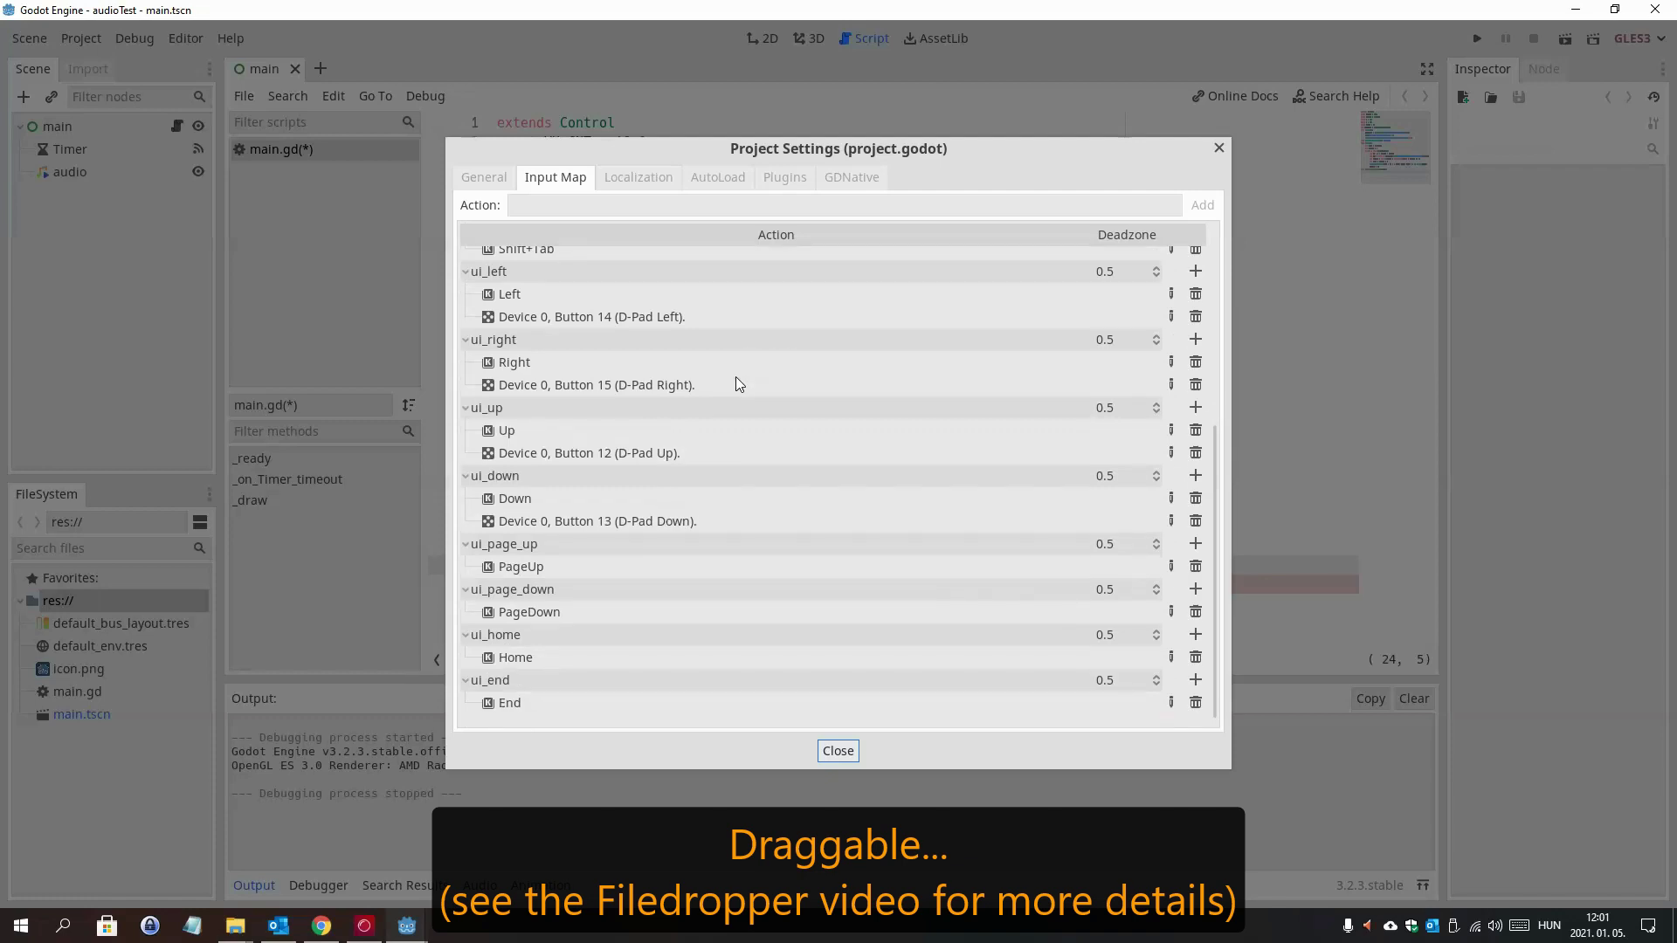
click(999, 209)
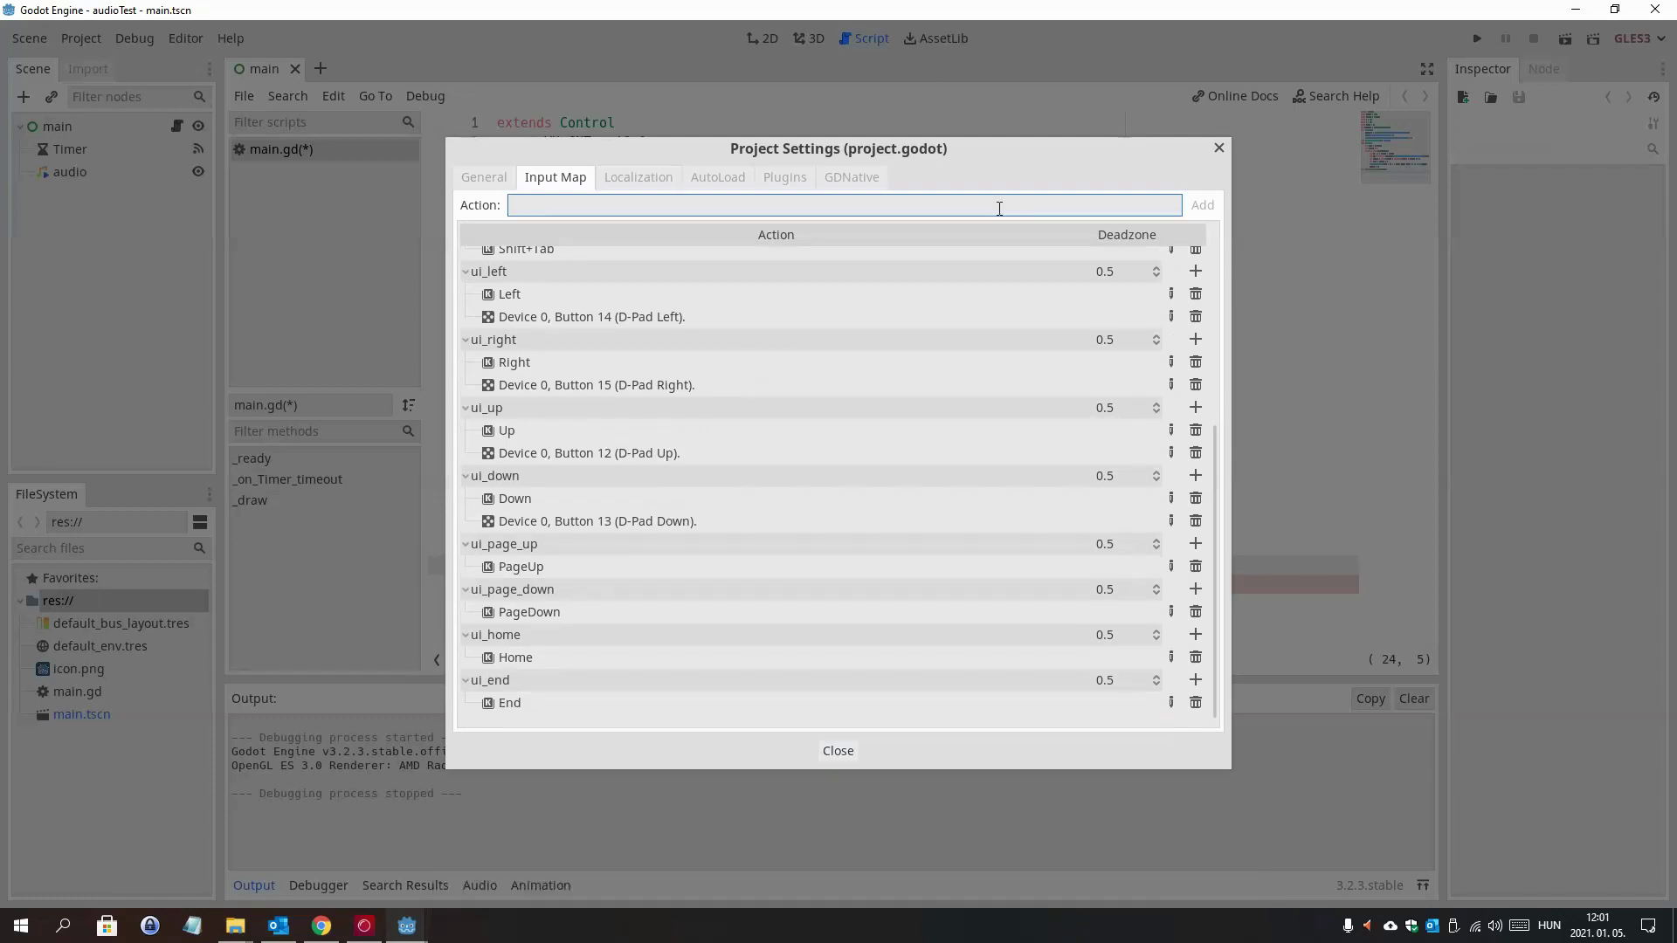
text(mouse_)
text(left)
click(1211, 213)
click(1172, 703)
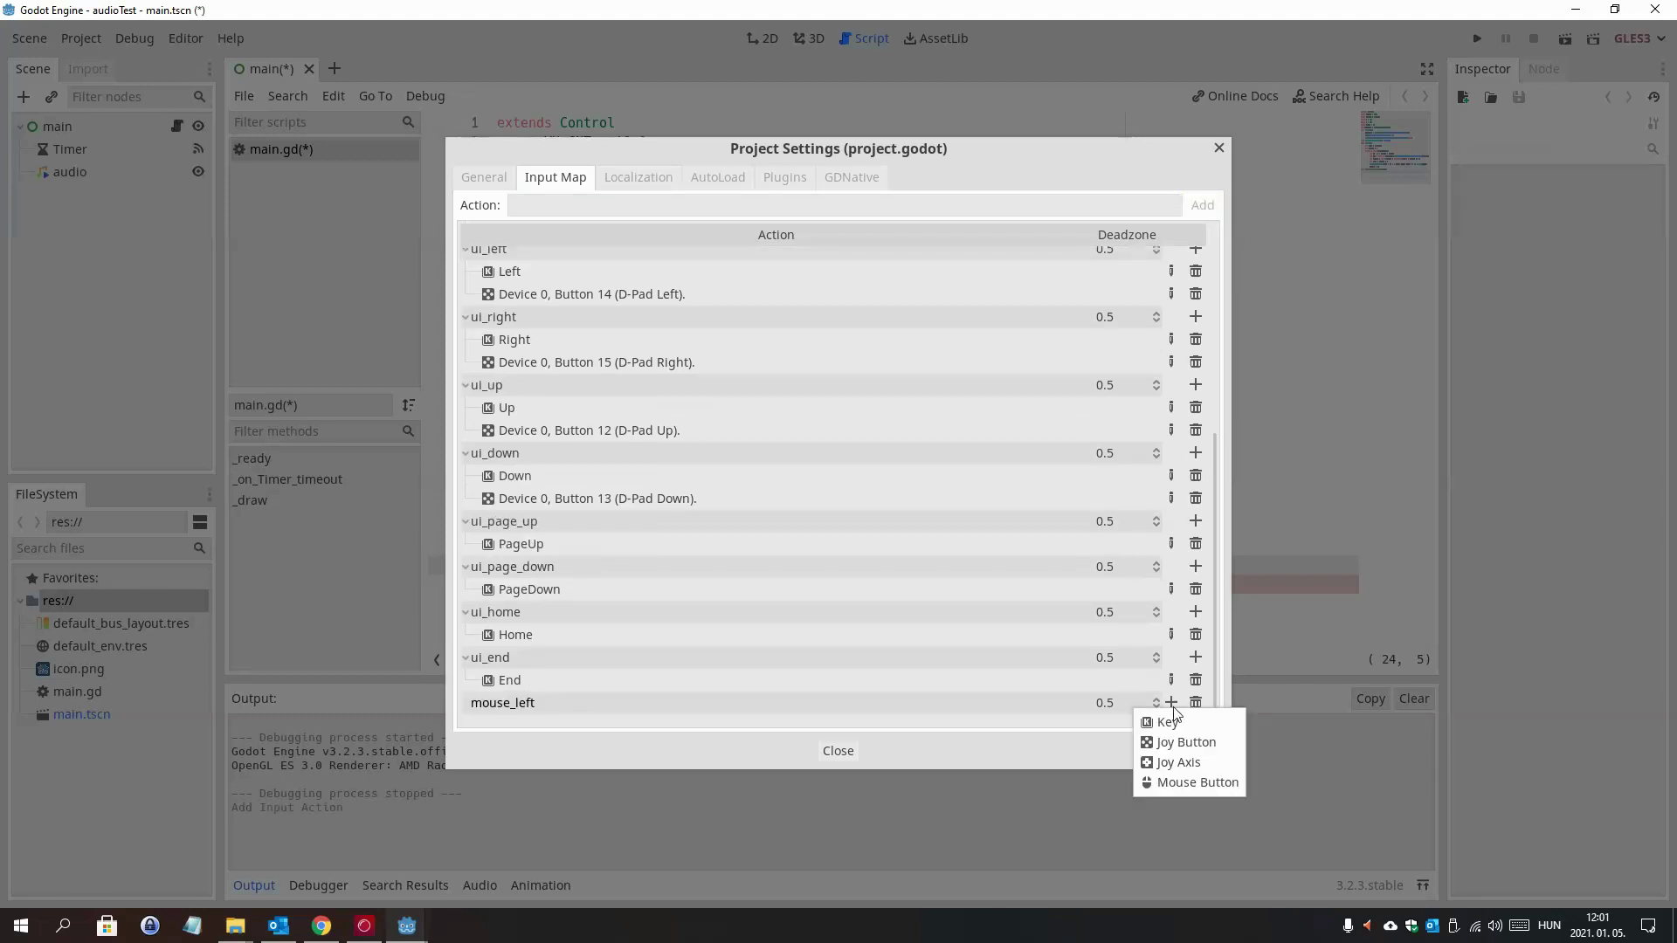
click(1186, 783)
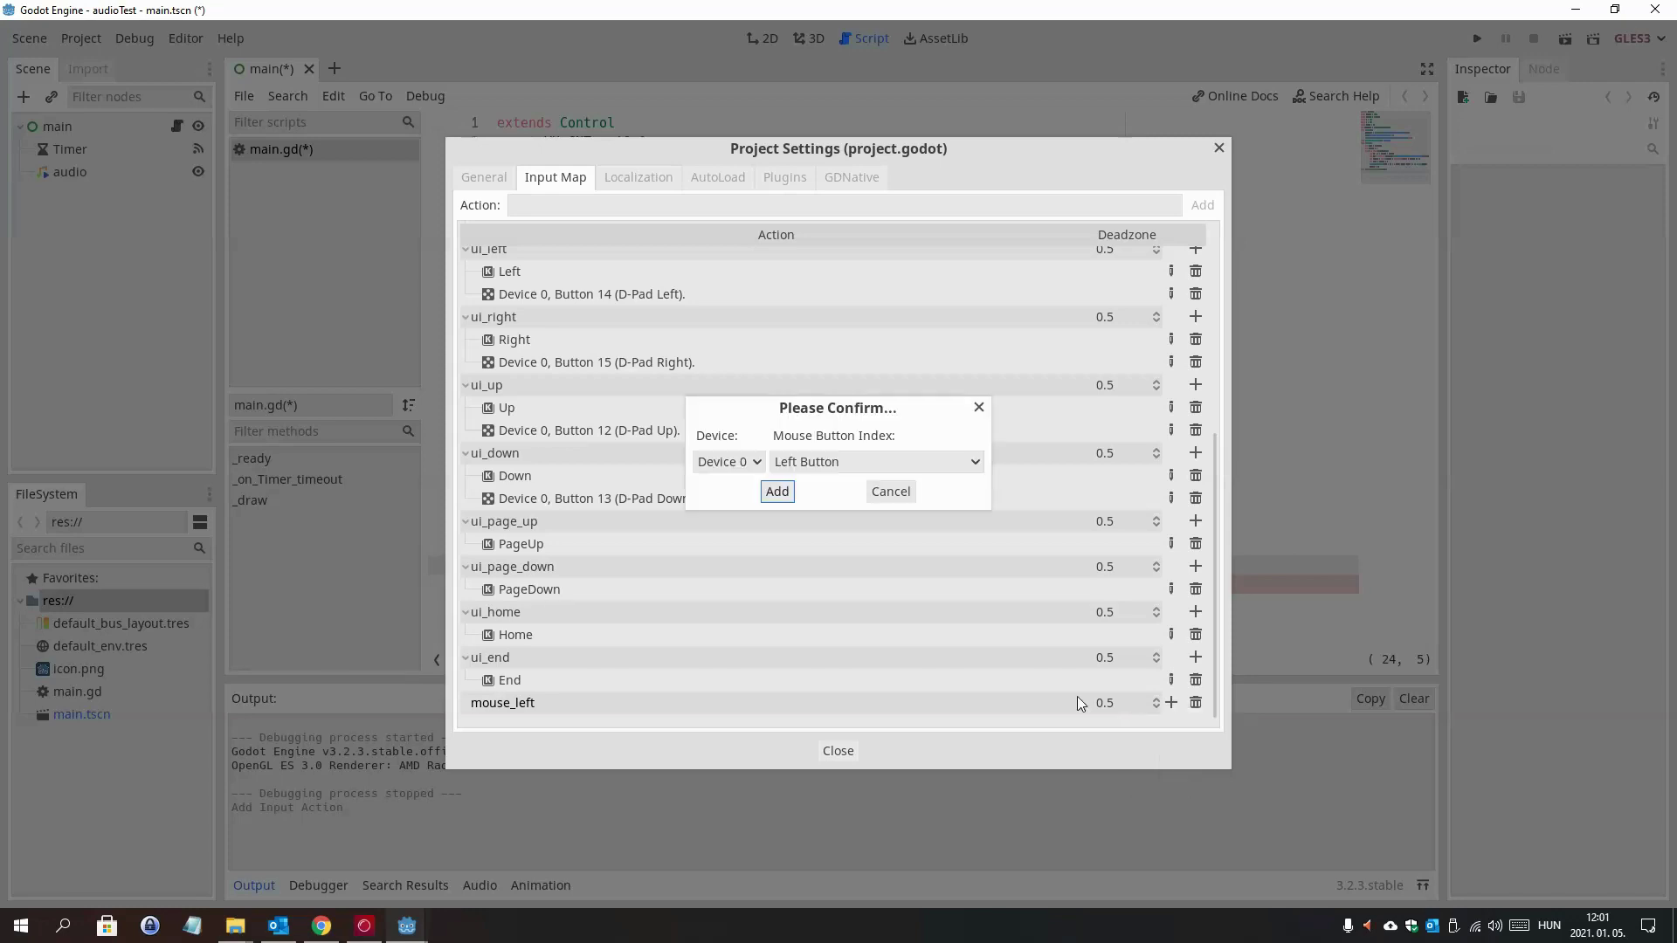
click(783, 491)
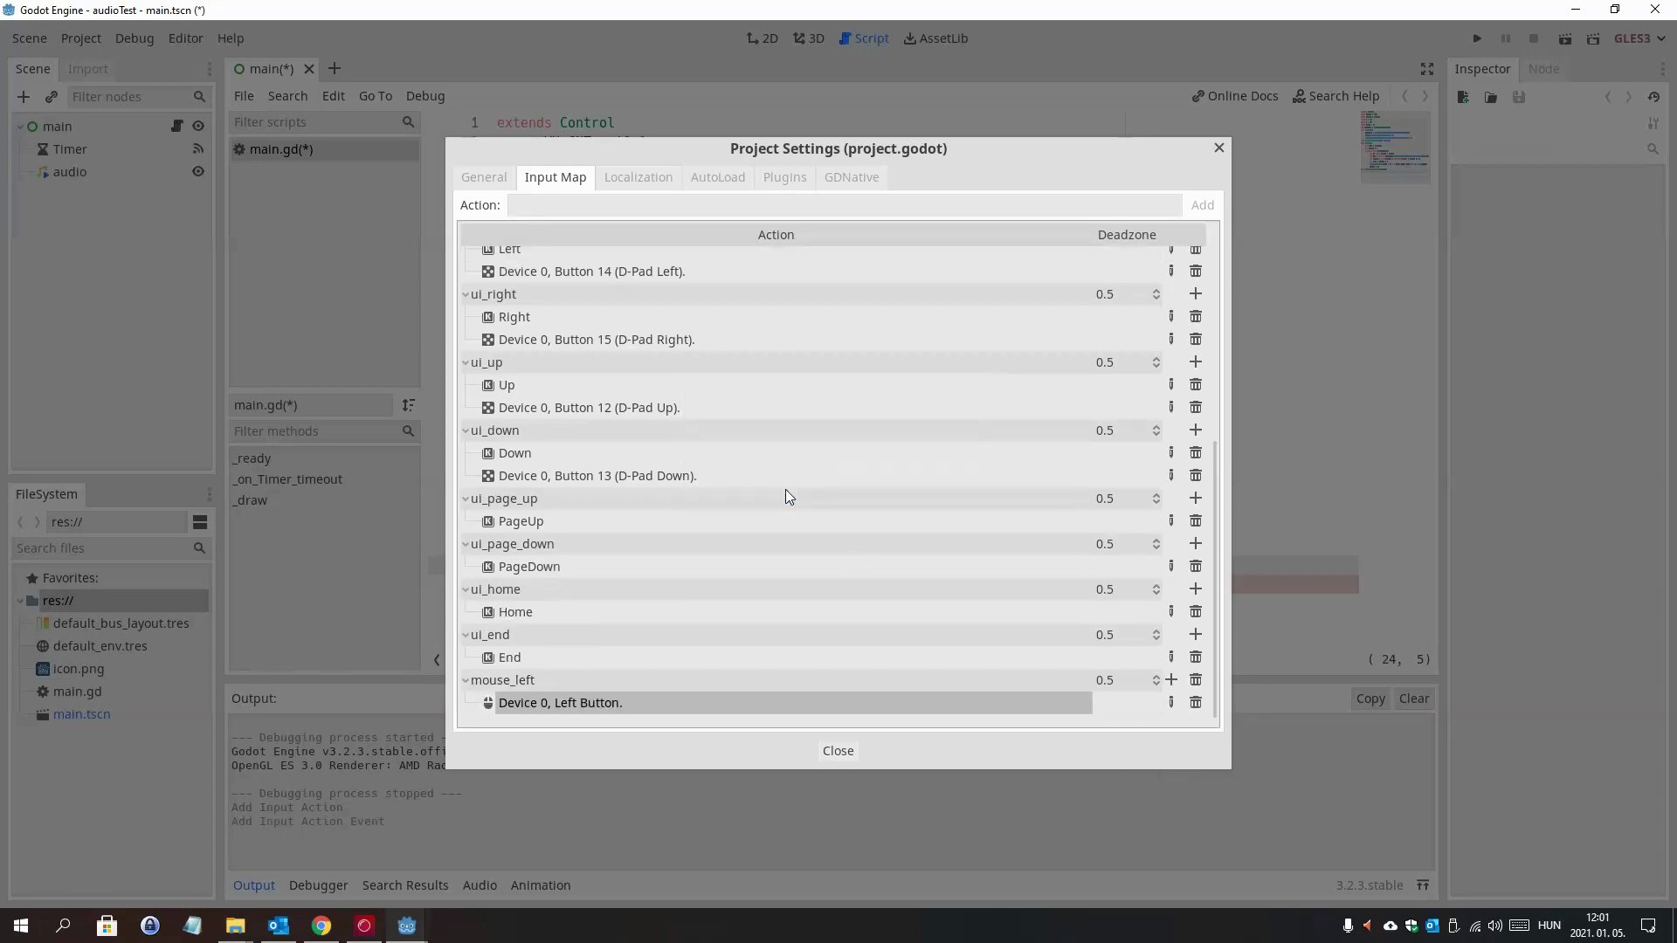
- Create the mouse_right input action bound to the right mouse button
click(599, 208)
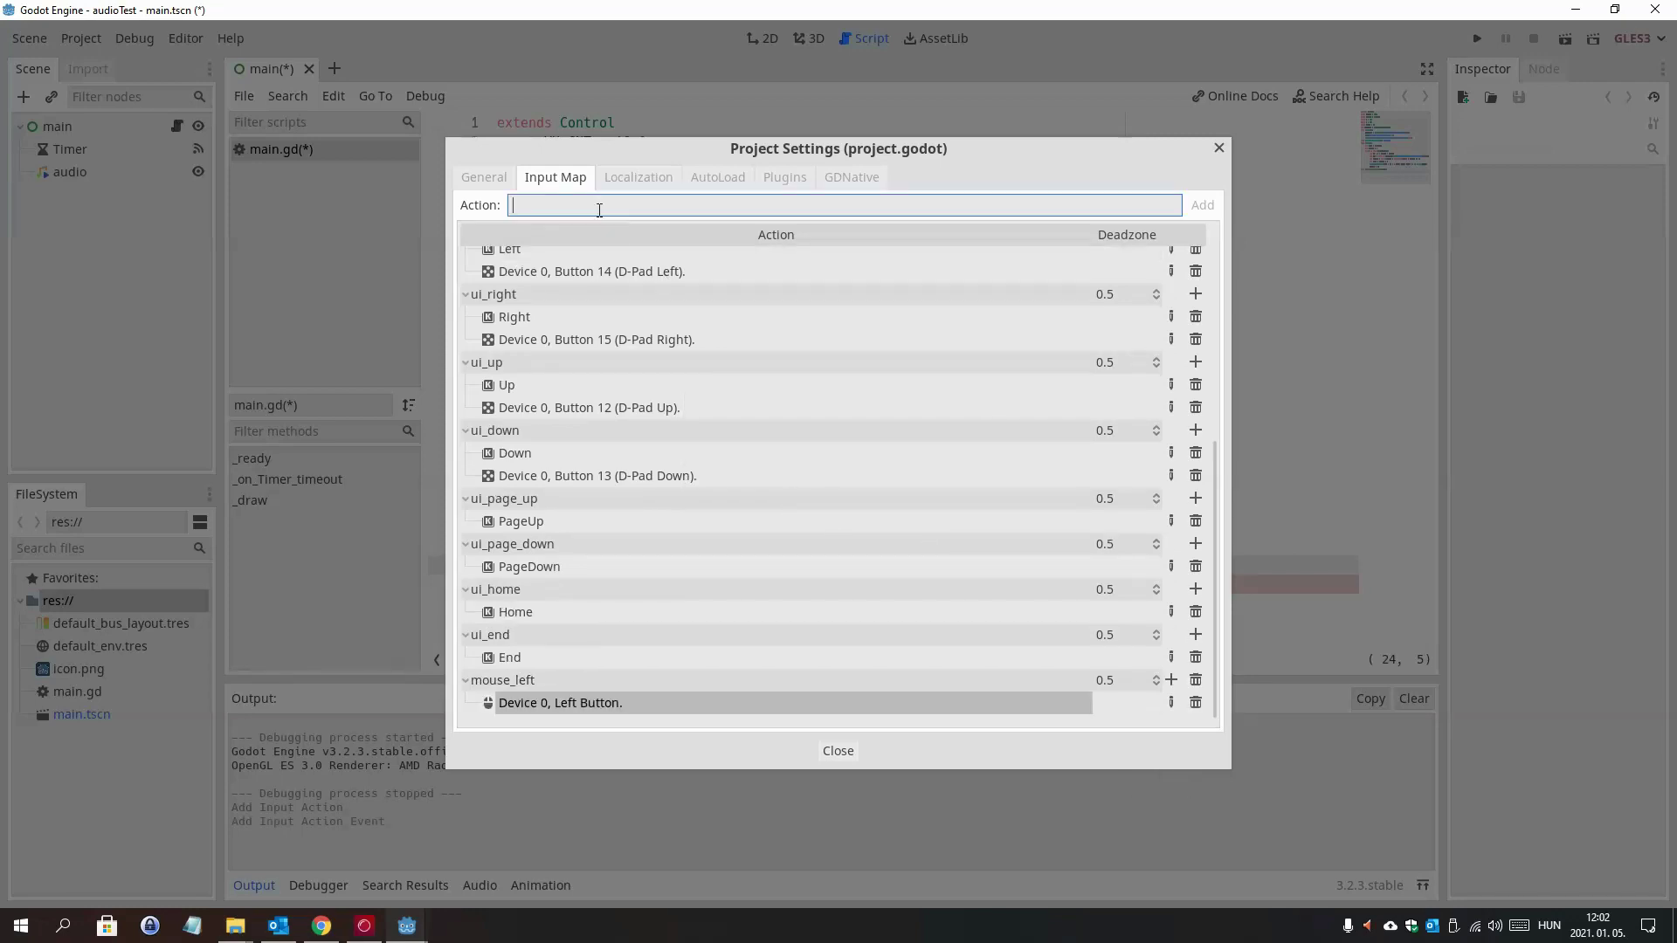
text(mouse_ri)
text(ght)
click(1197, 213)
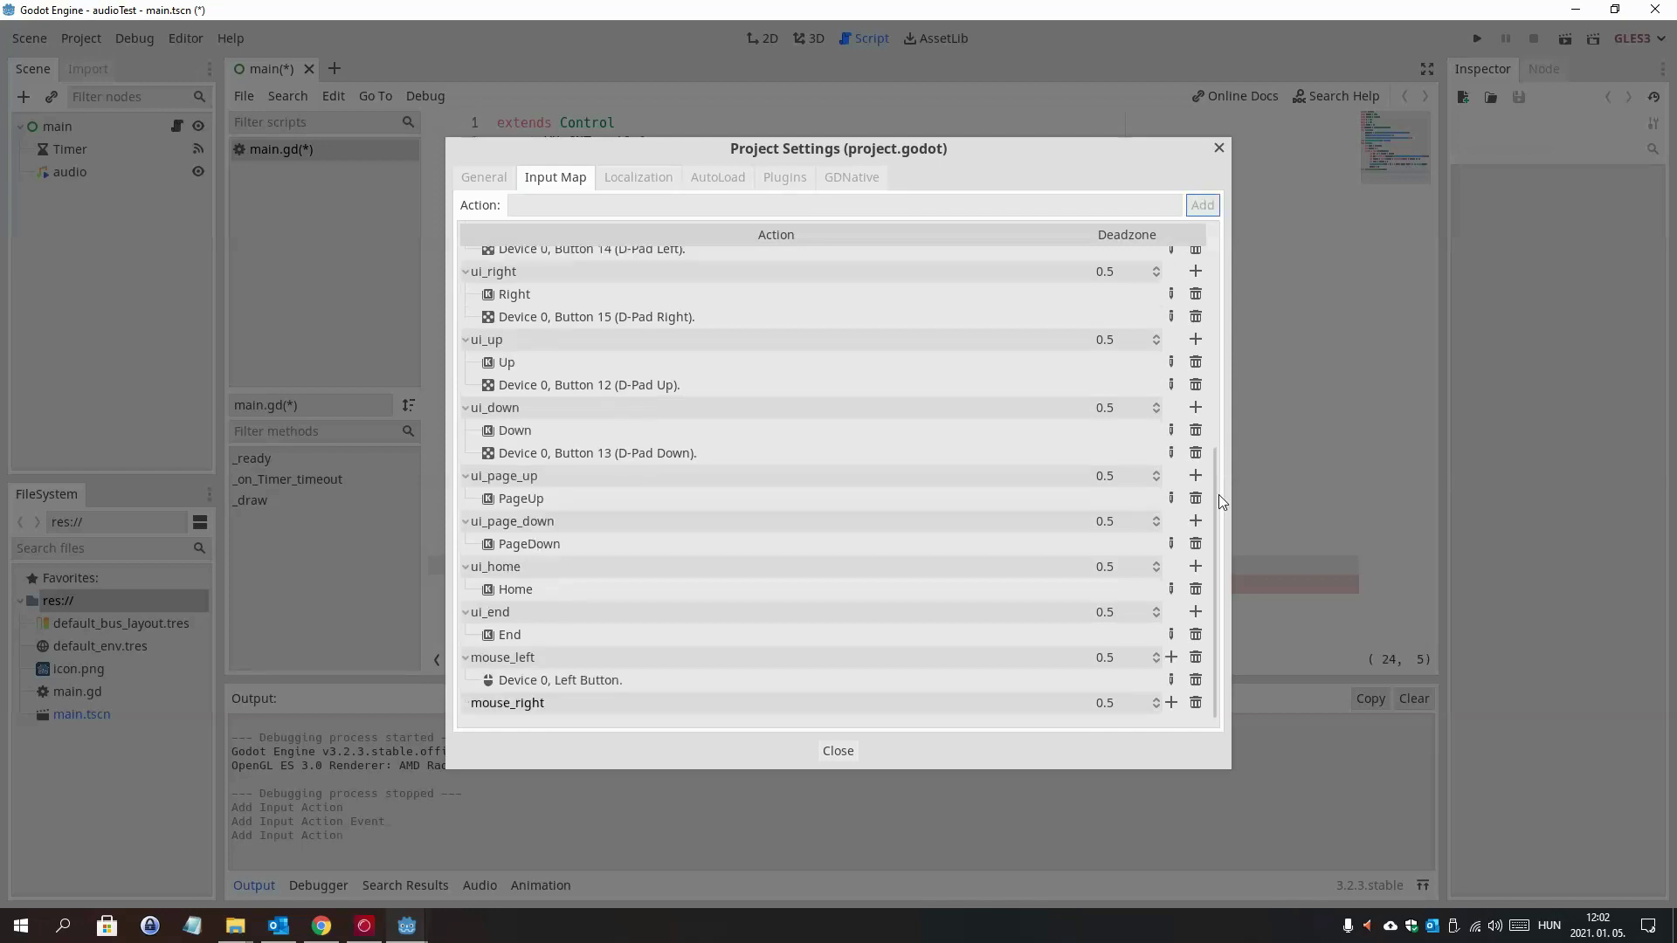
click(1169, 708)
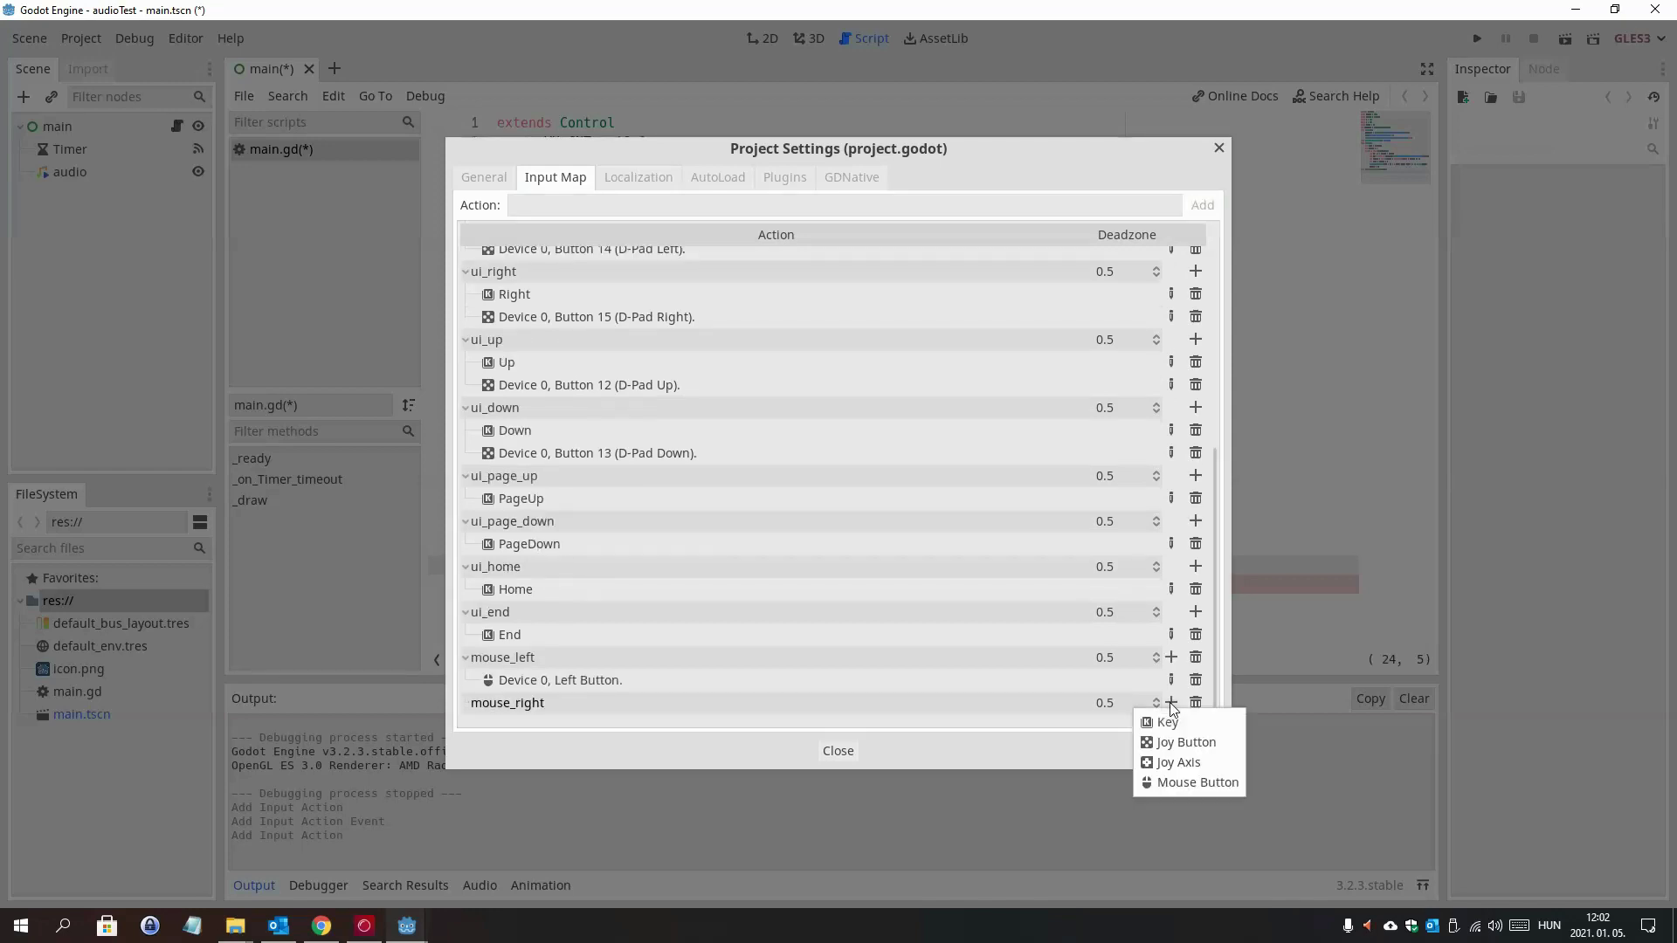
click(1192, 784)
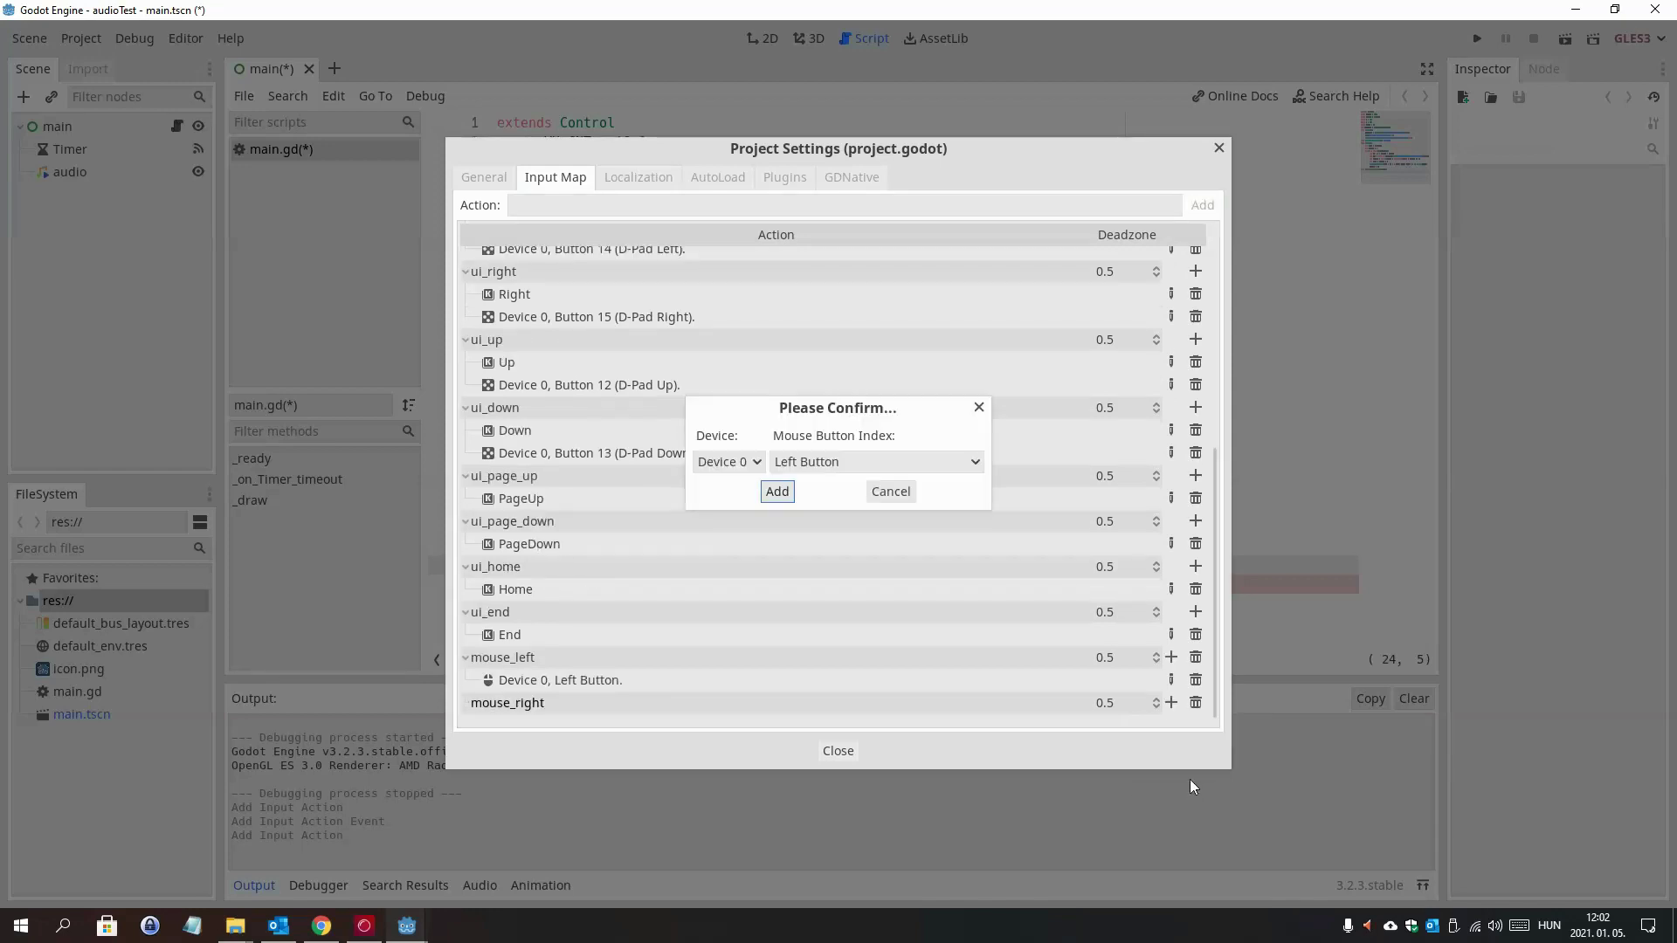
click(856, 461)
click(846, 516)
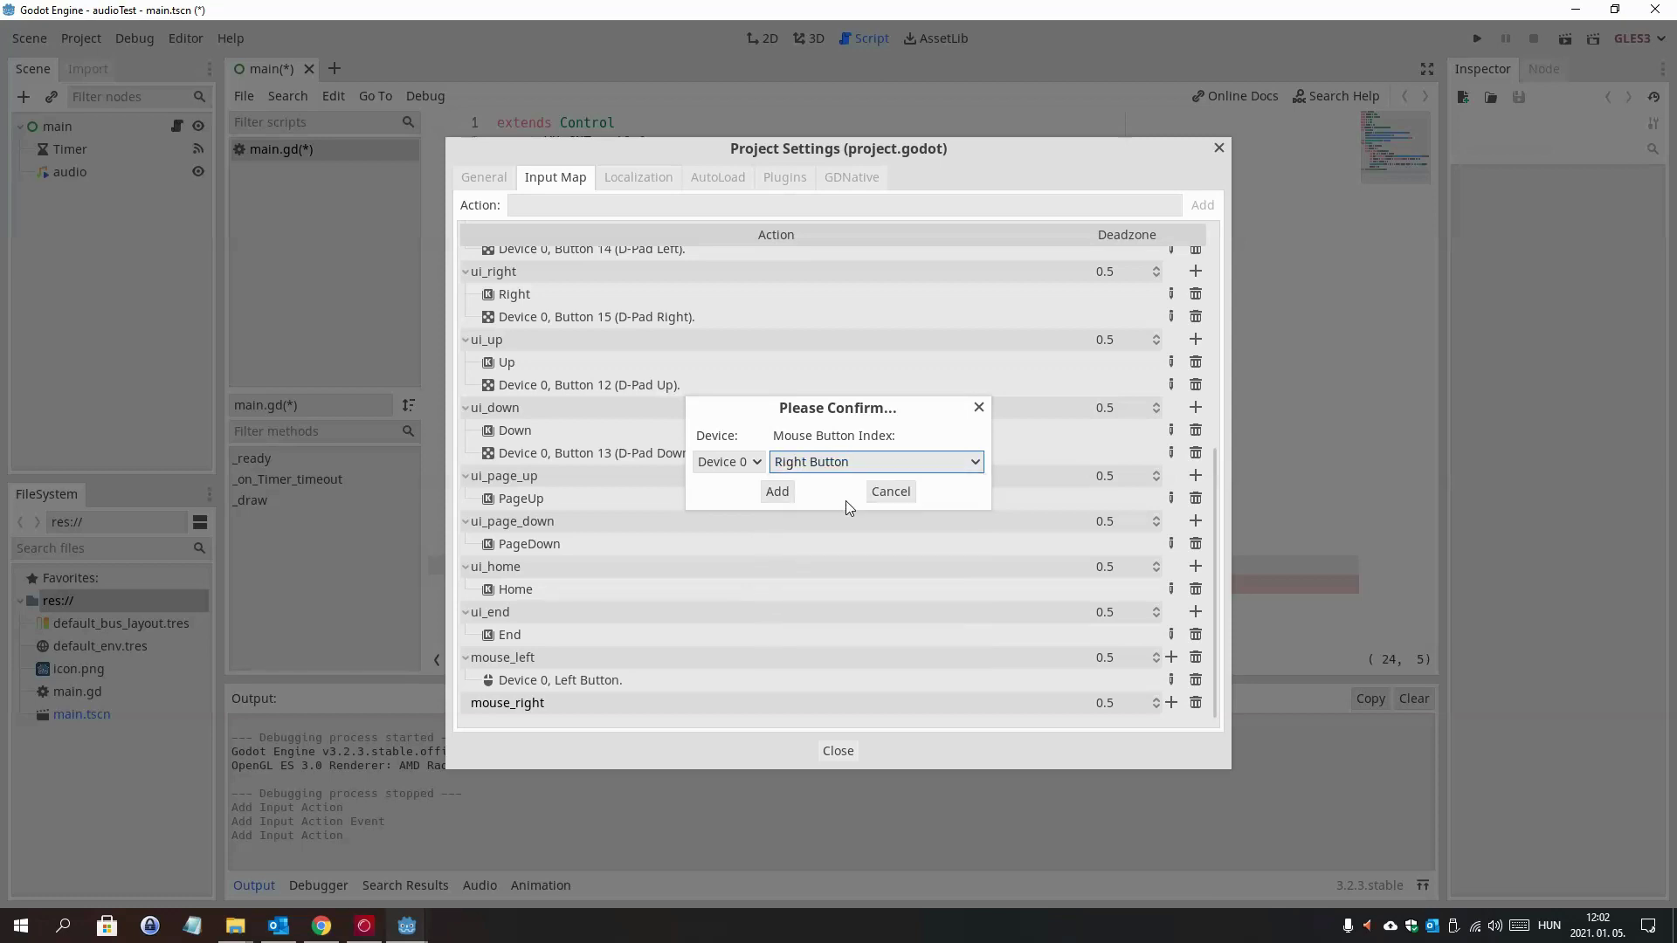
click(776, 492)
click(856, 749)
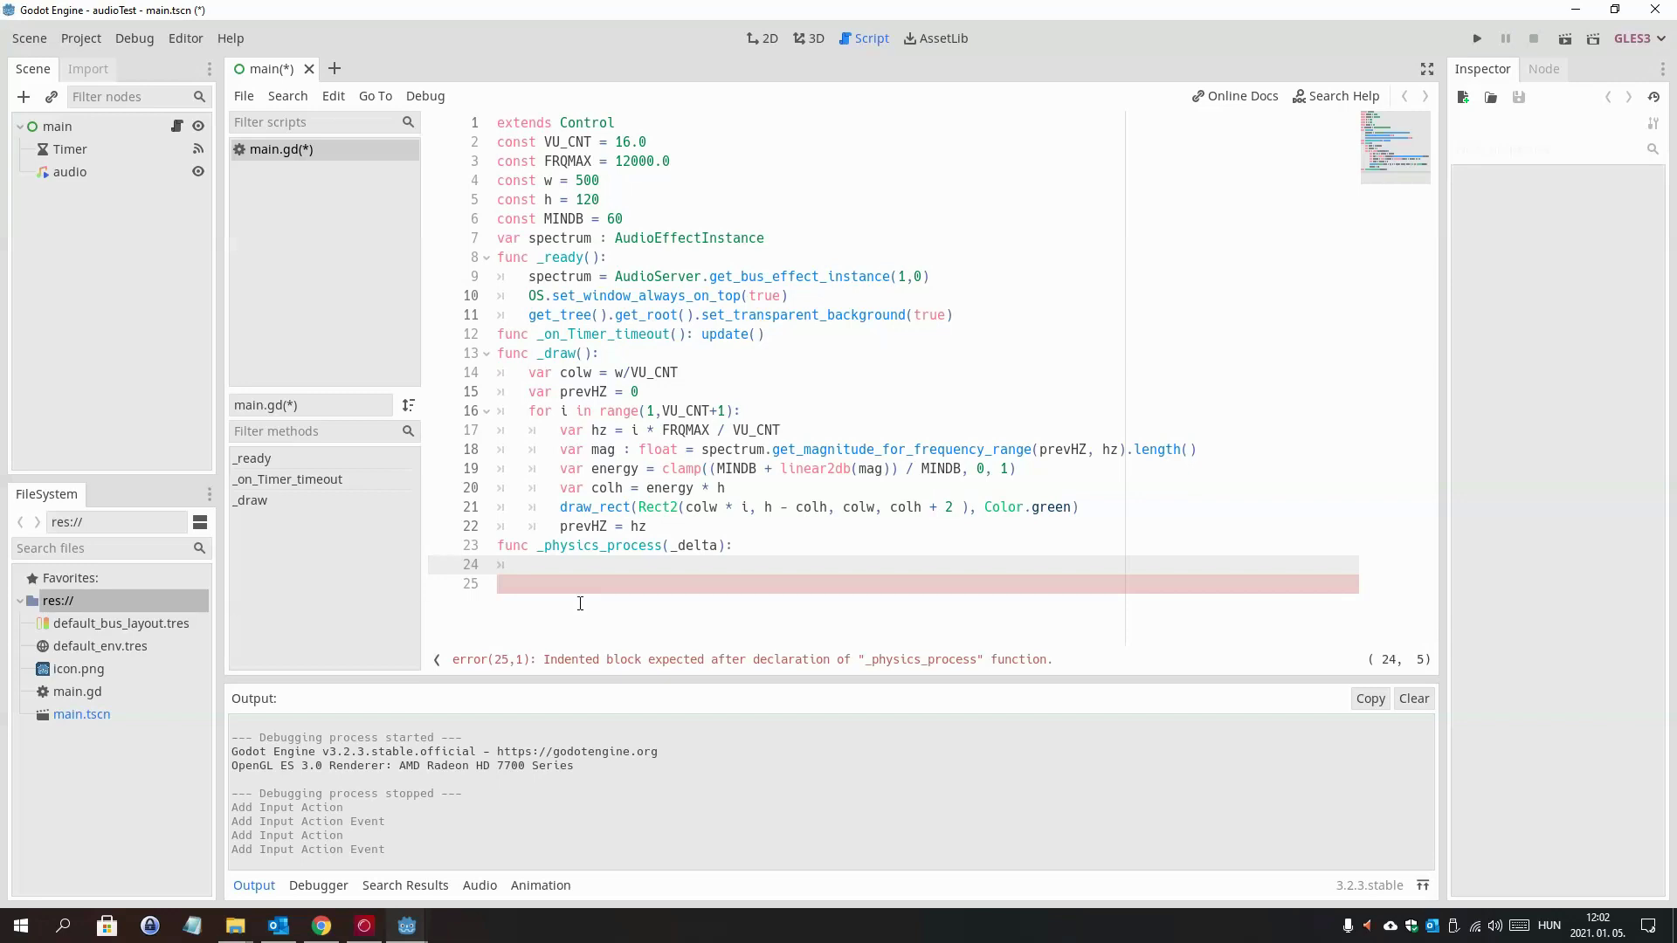
- Write the condition: mouse_left just pressed and not just released
text(if inpu)
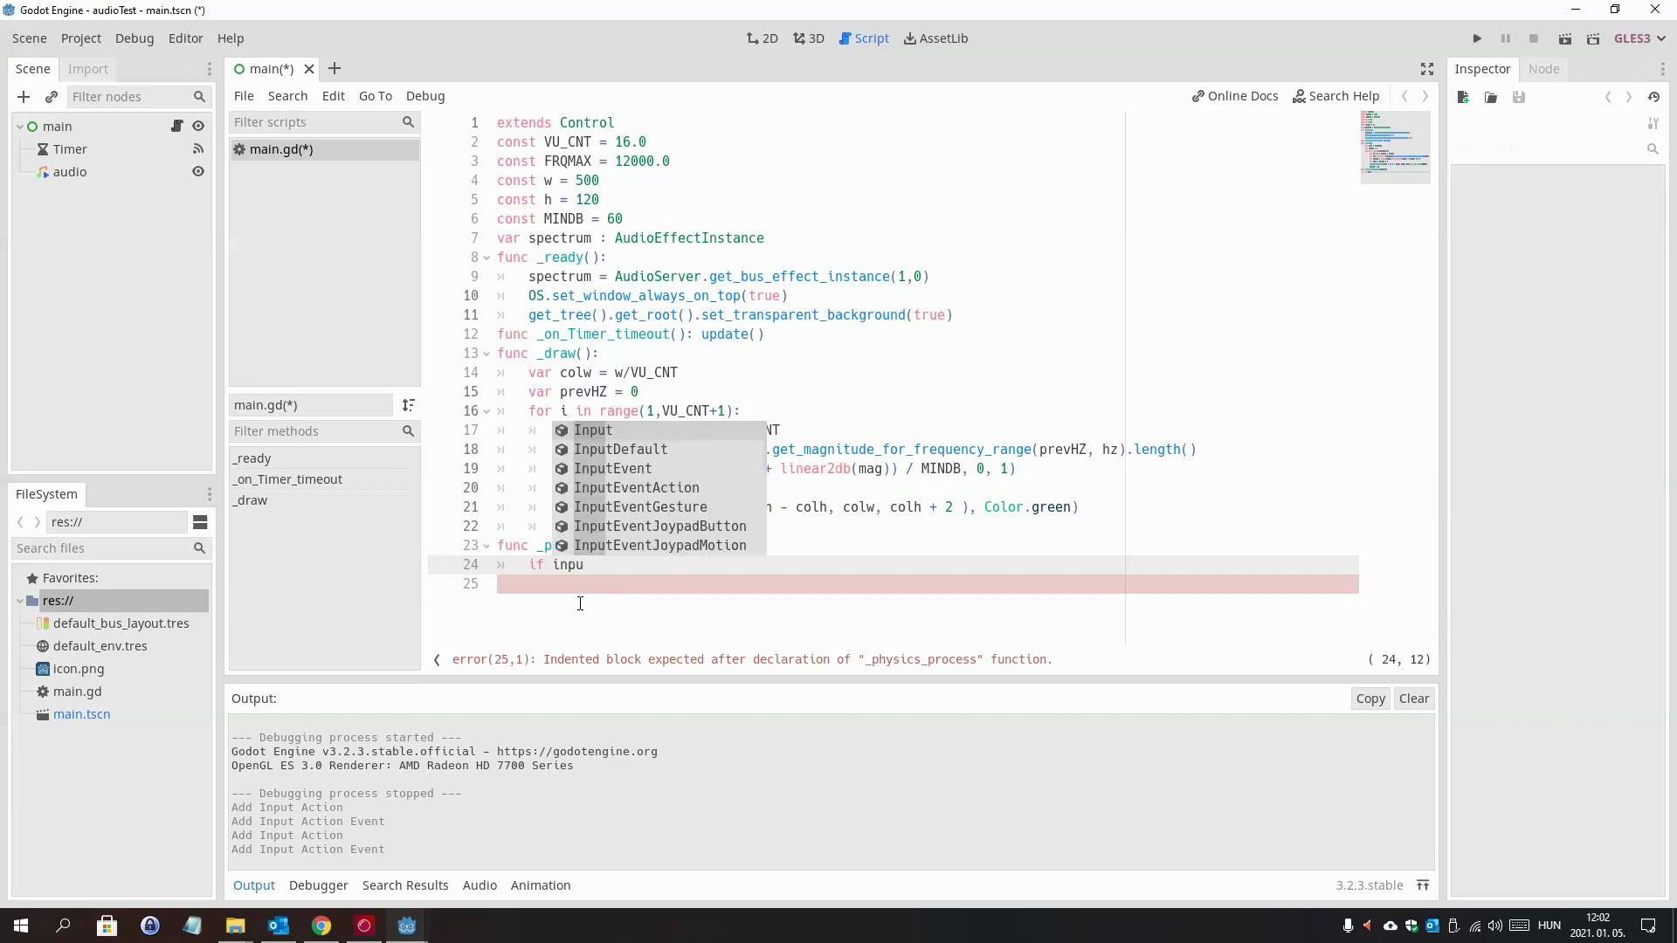
key(Return)
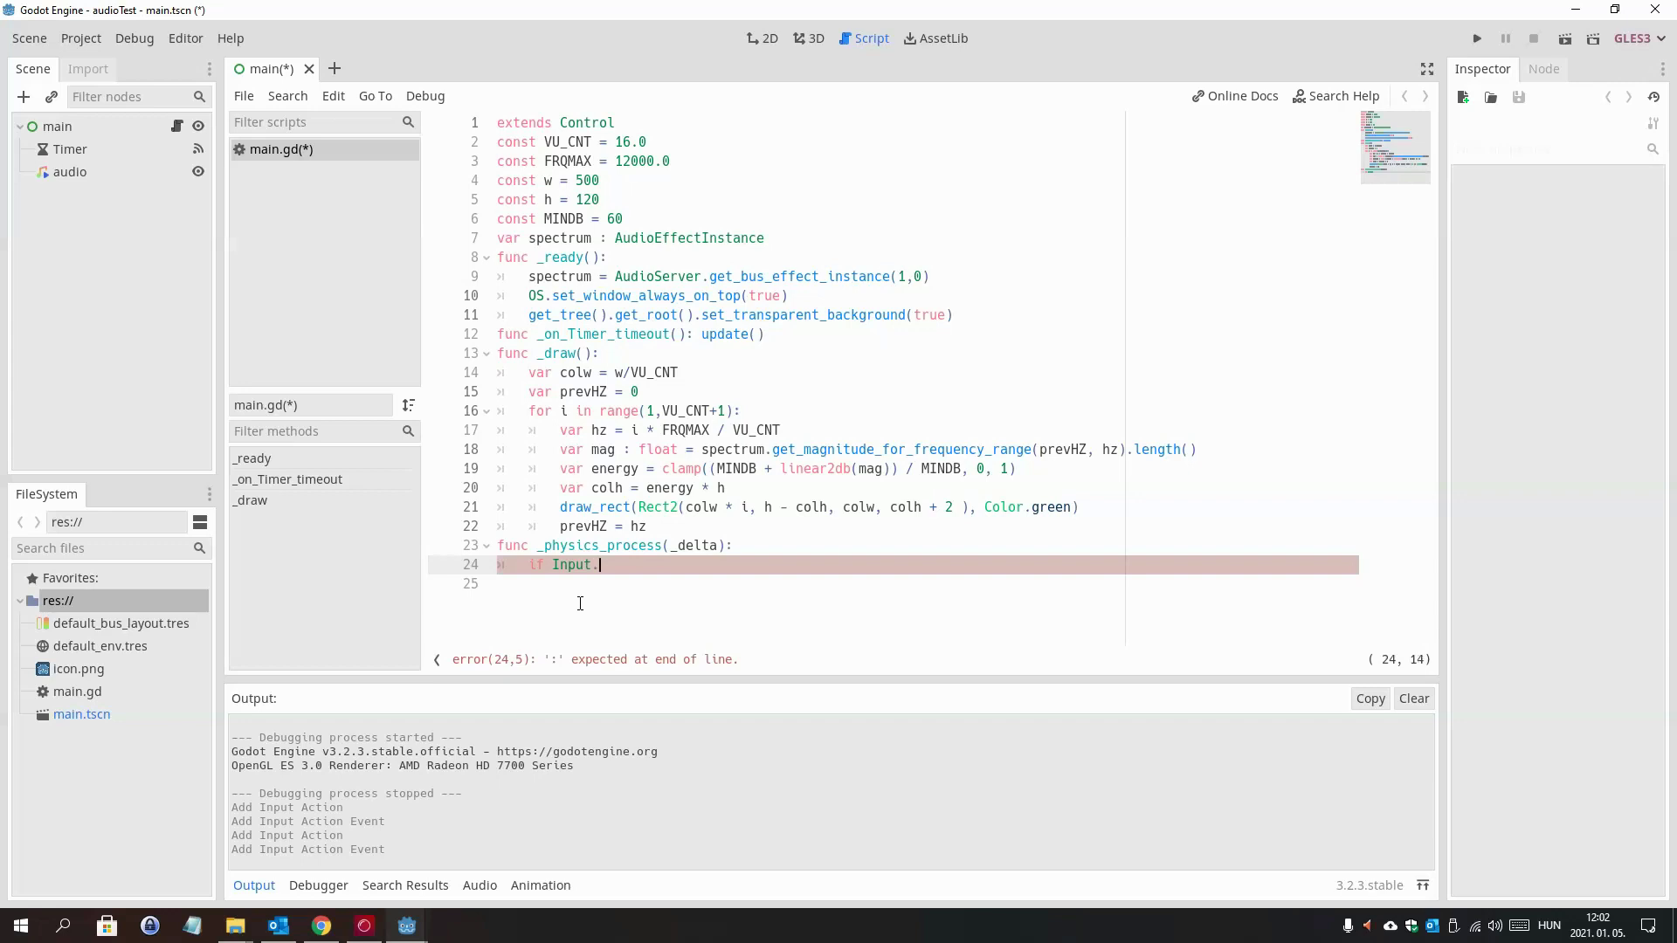
text(is)
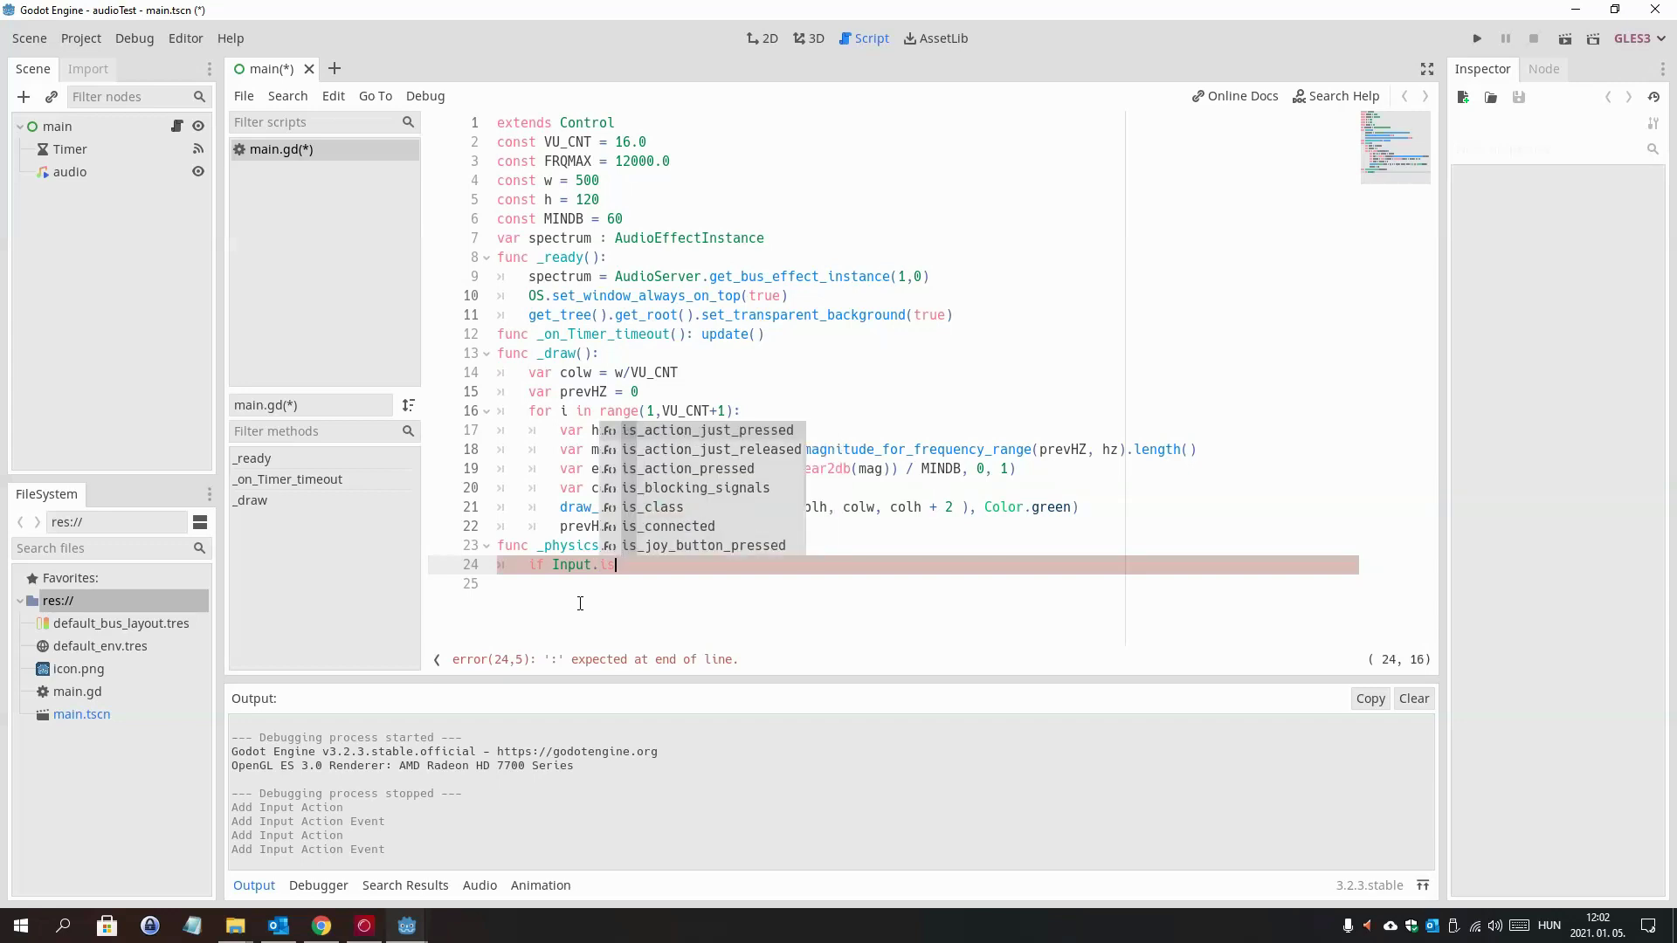
key(Return)
key(Return)
text() and not)
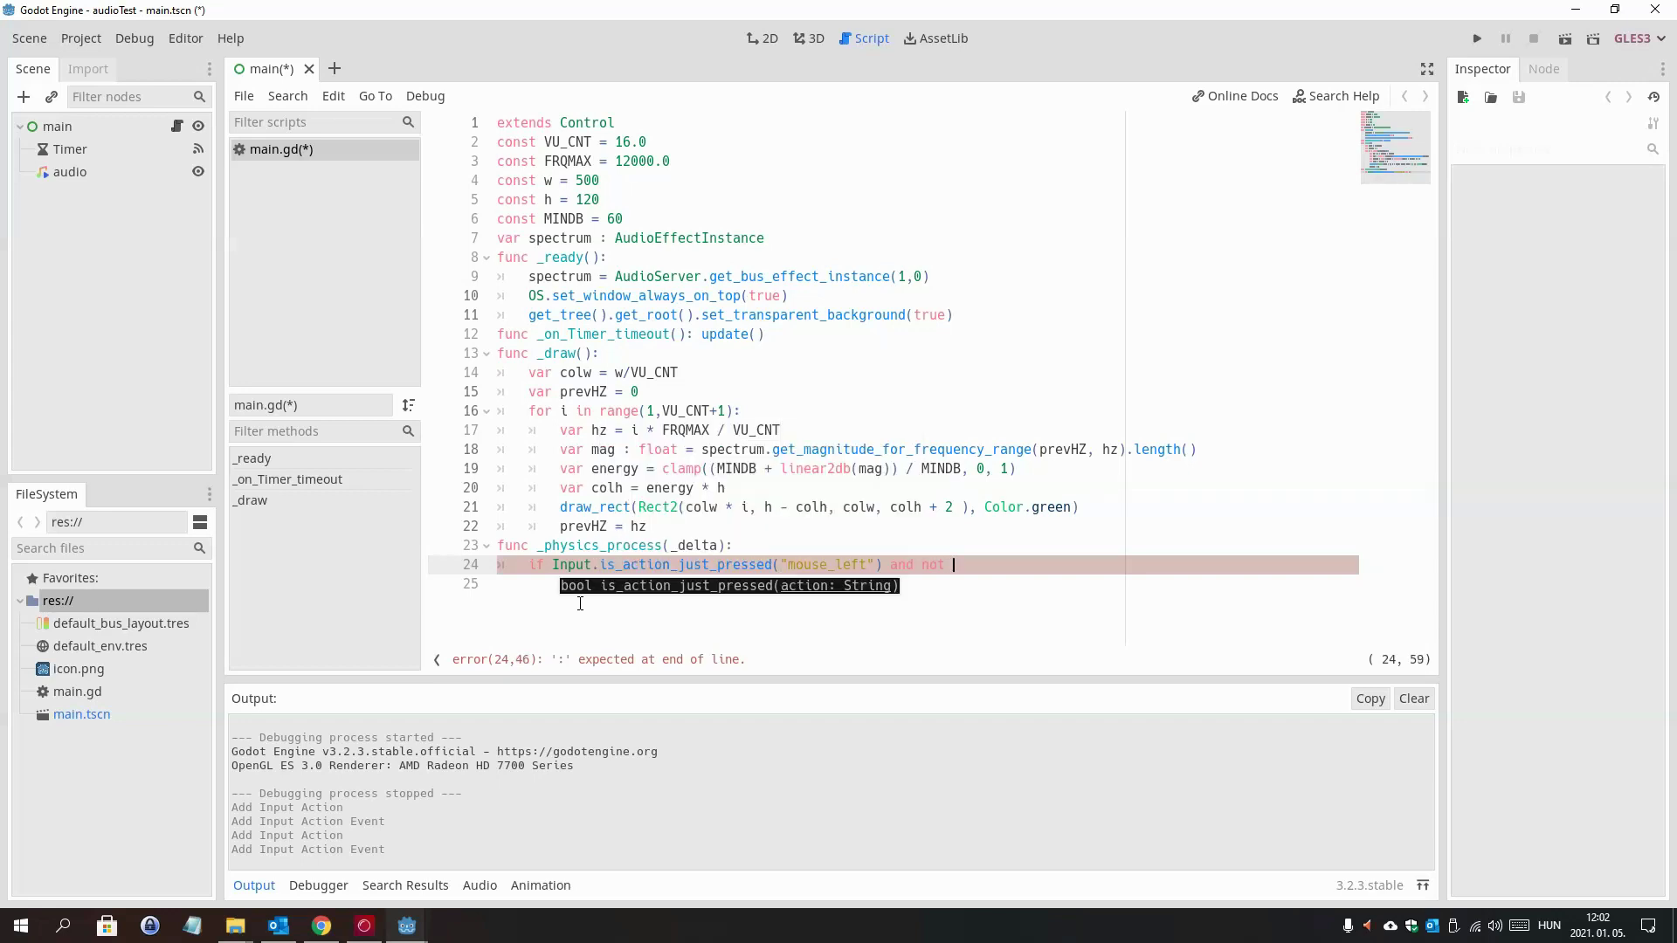
text( Inpu)
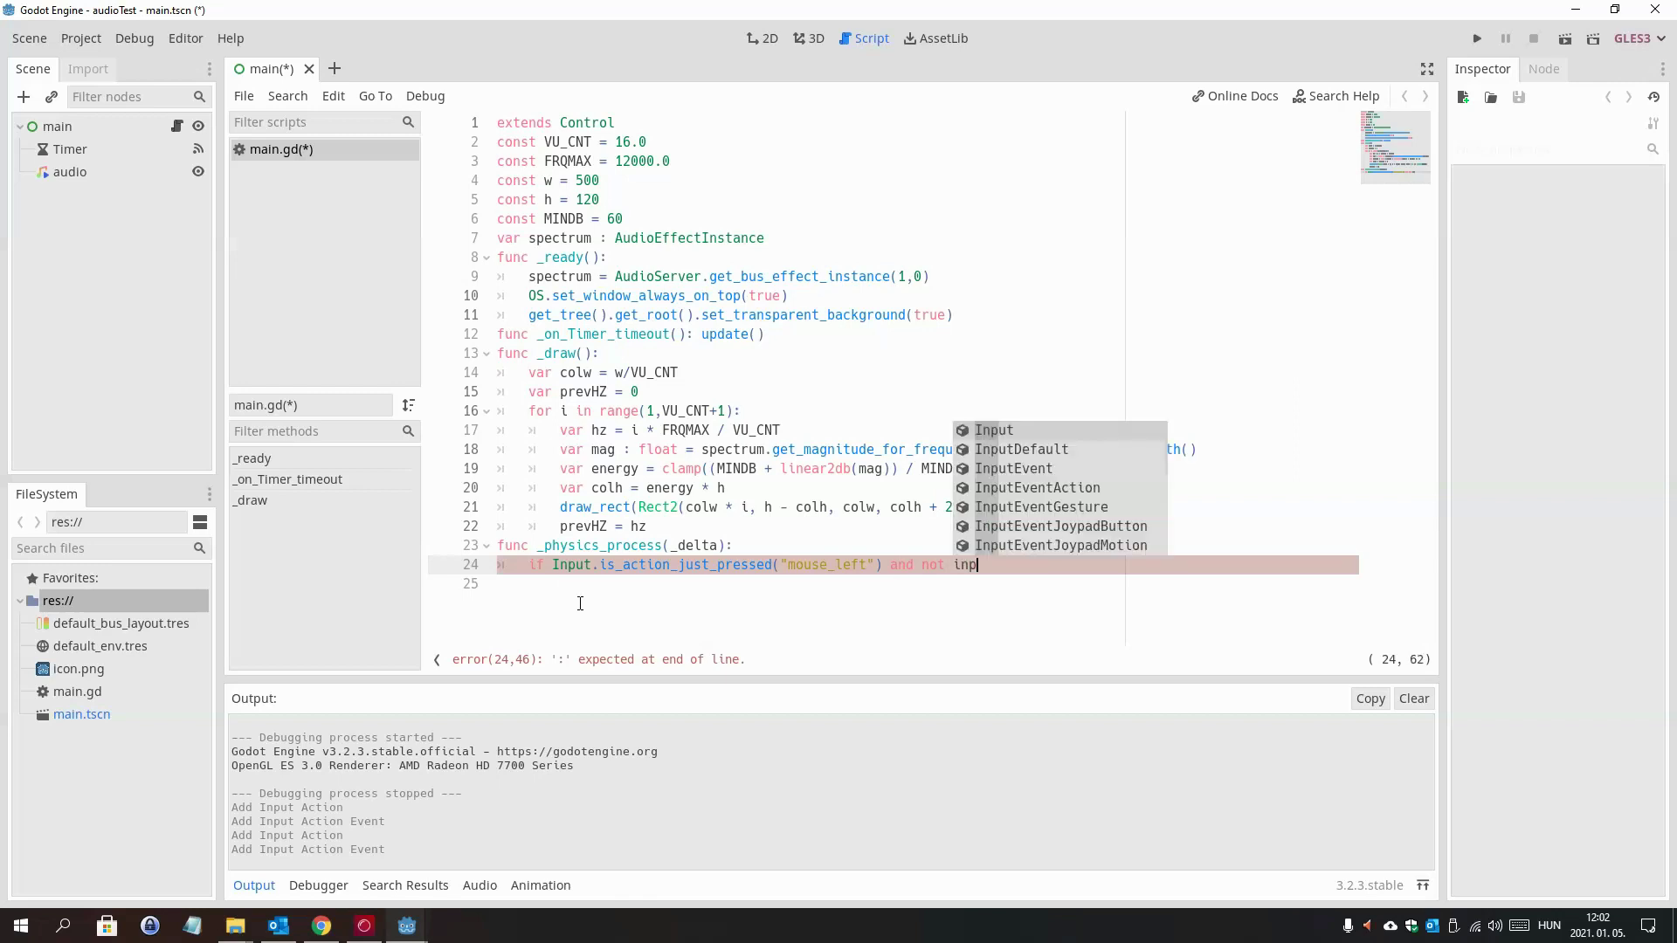
key(Return)
text(.is)
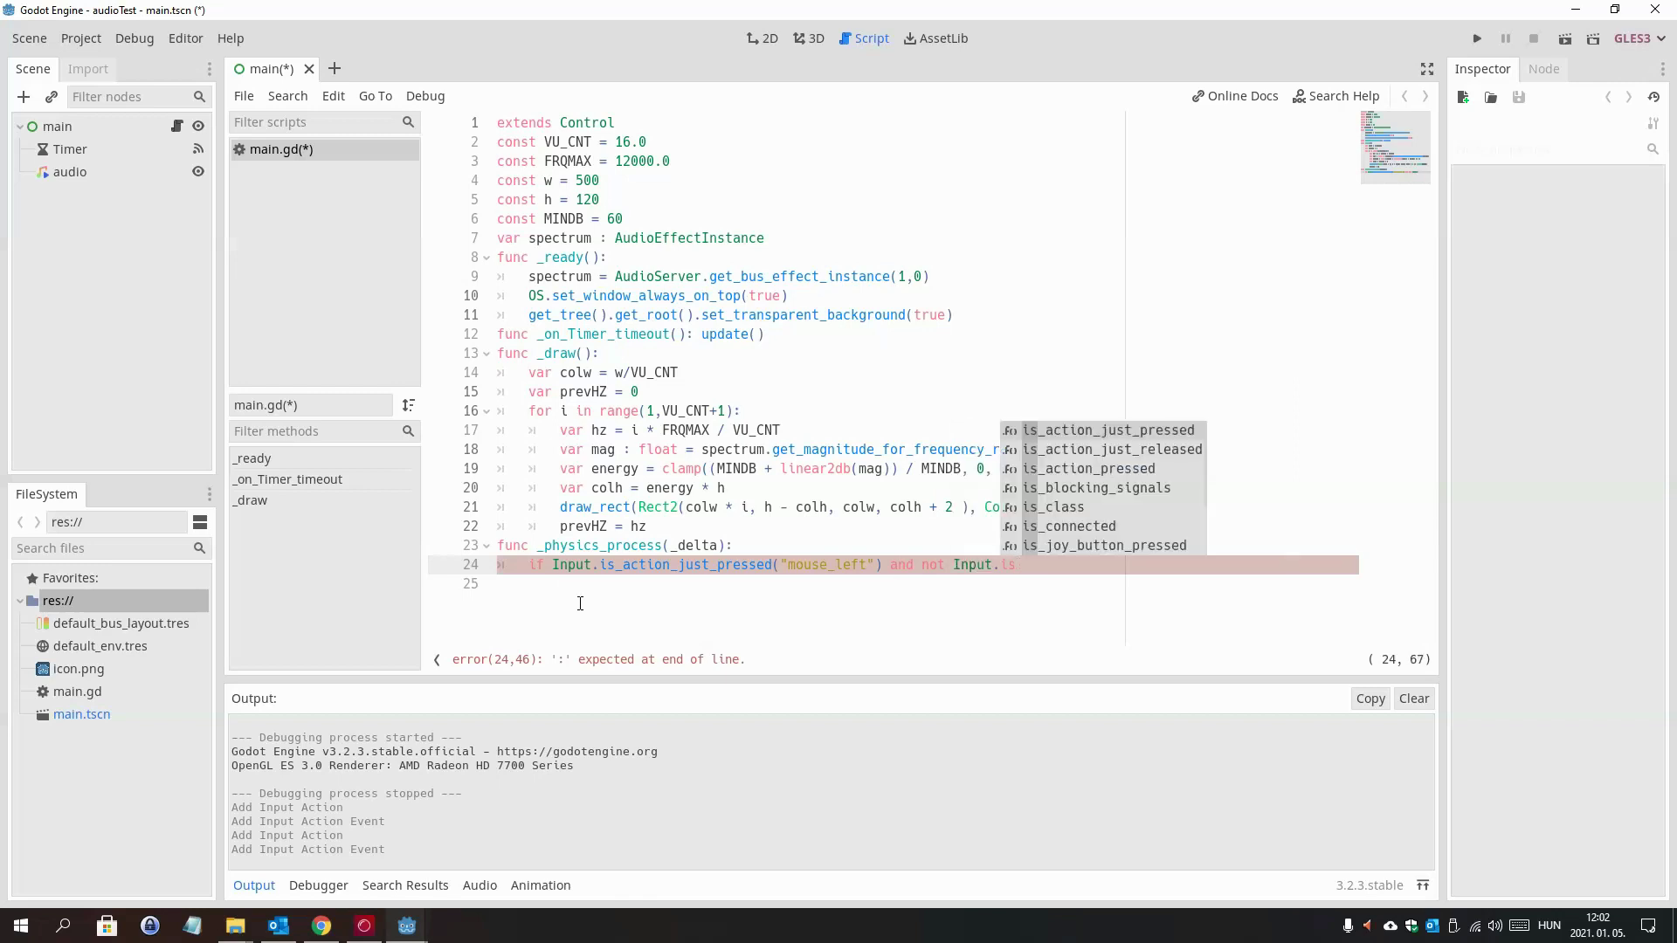
key(Down)
key(Return)
text(")
key(Return)
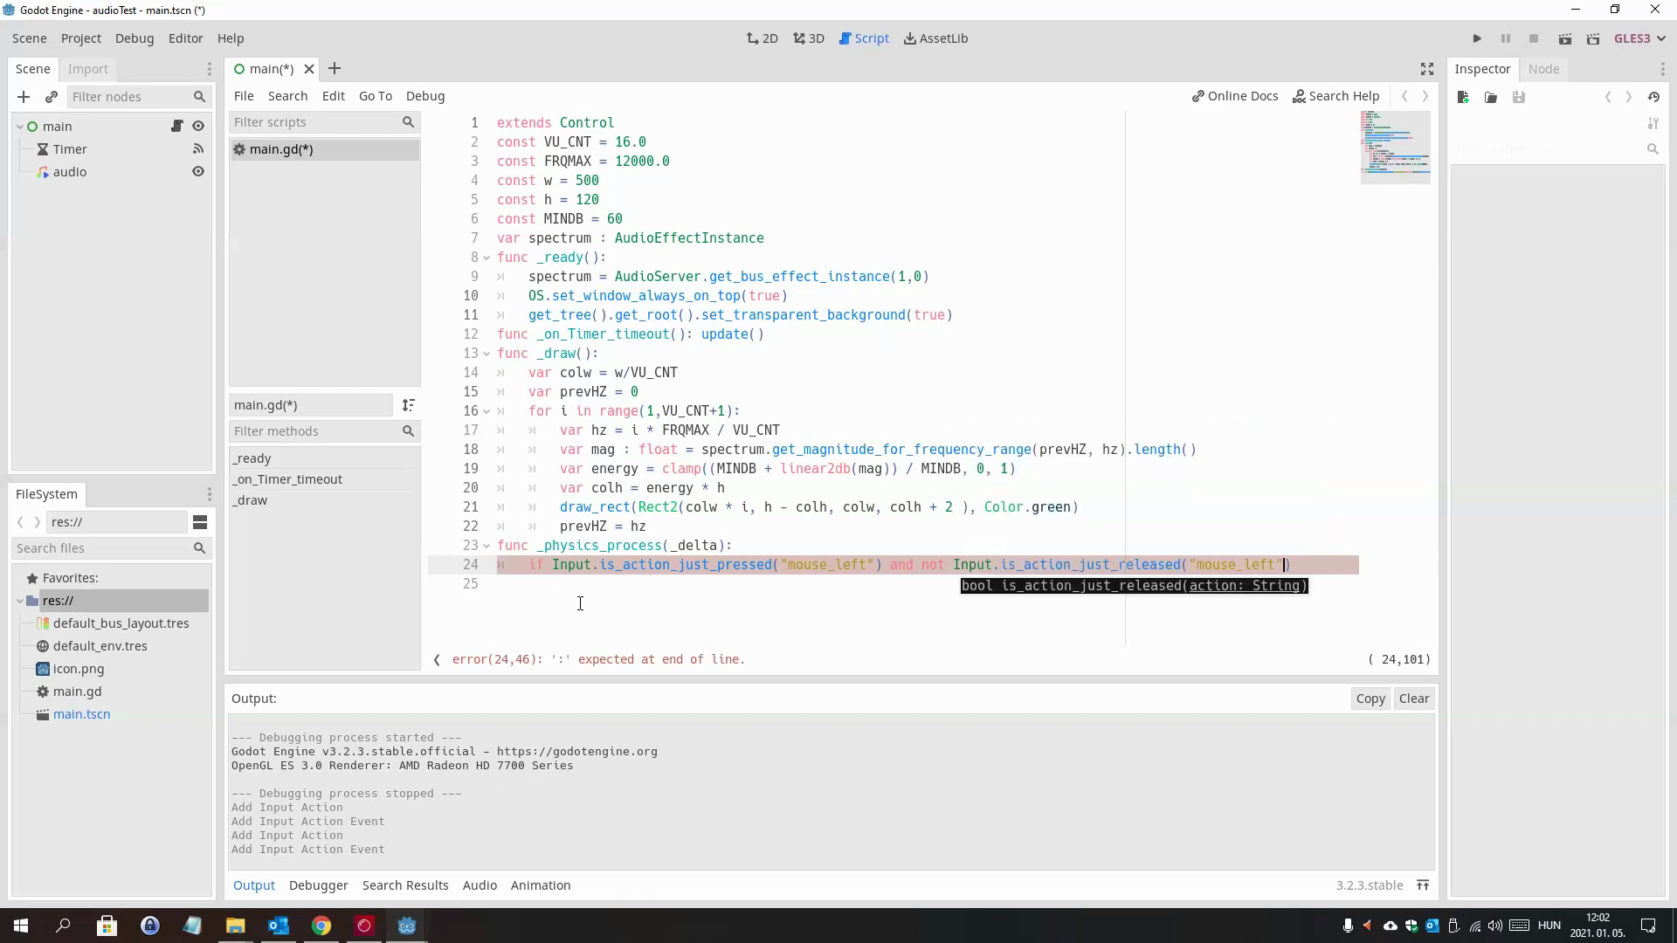
text():)
key(Return)
- Declare var windrag = false at the top and set windrag = true inside the condition
click(777, 231)
key(Return)
text(v)
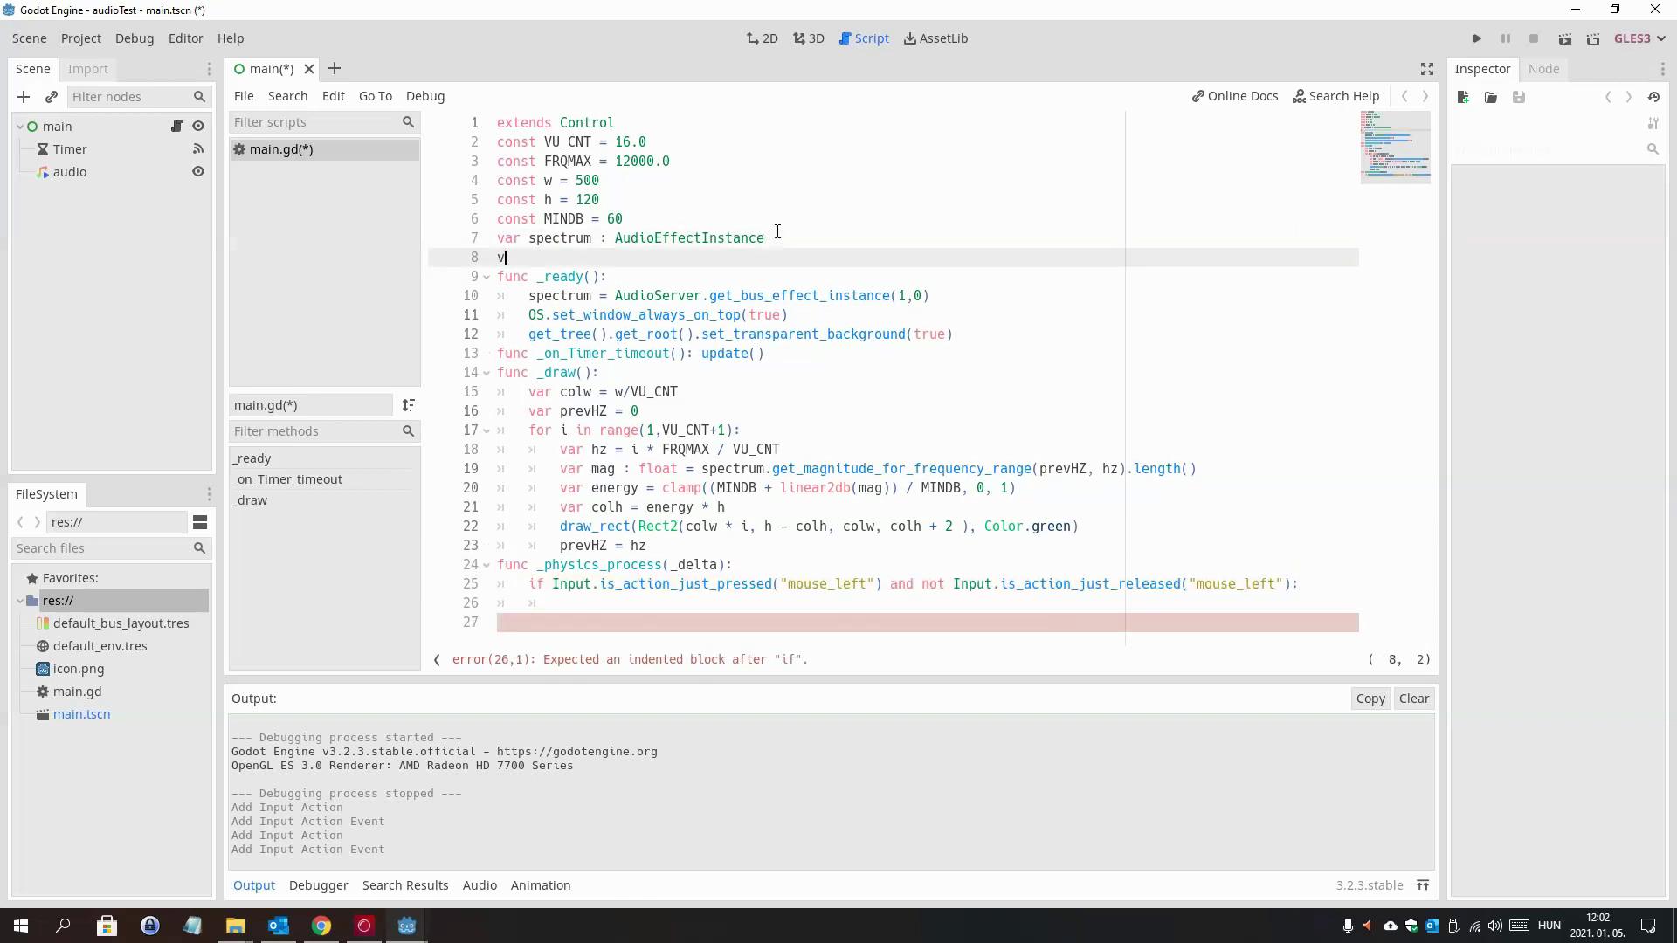
text(ar windrag)
text( = false)
click(621, 618)
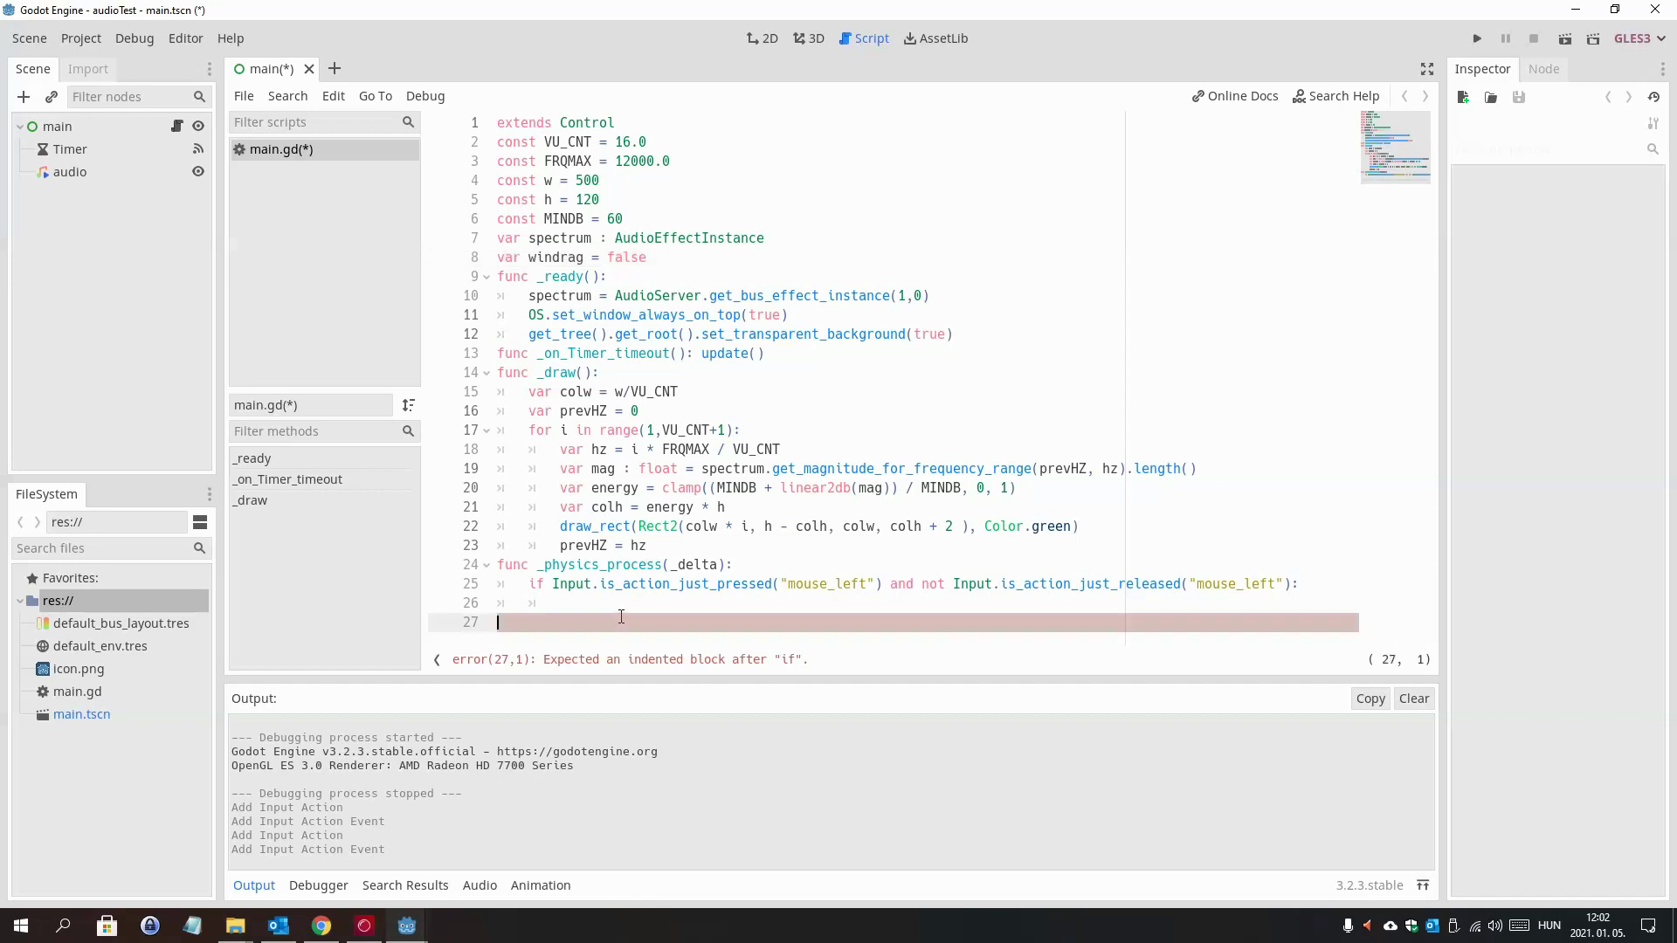
click(619, 607)
text(windrag )
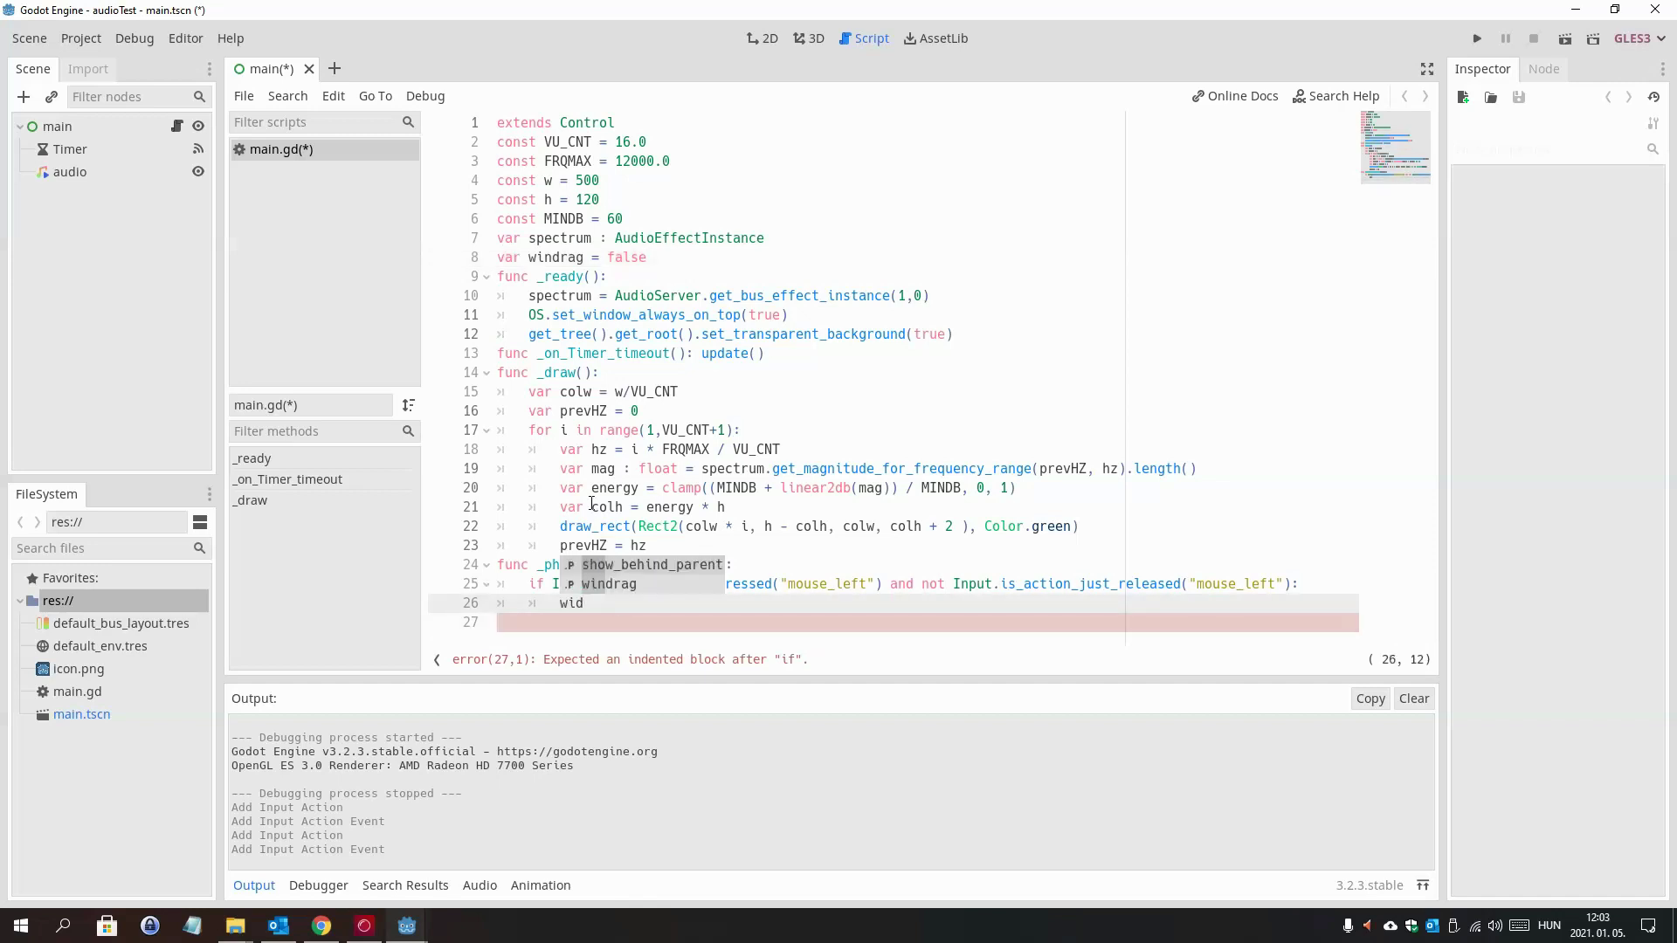
text(= )
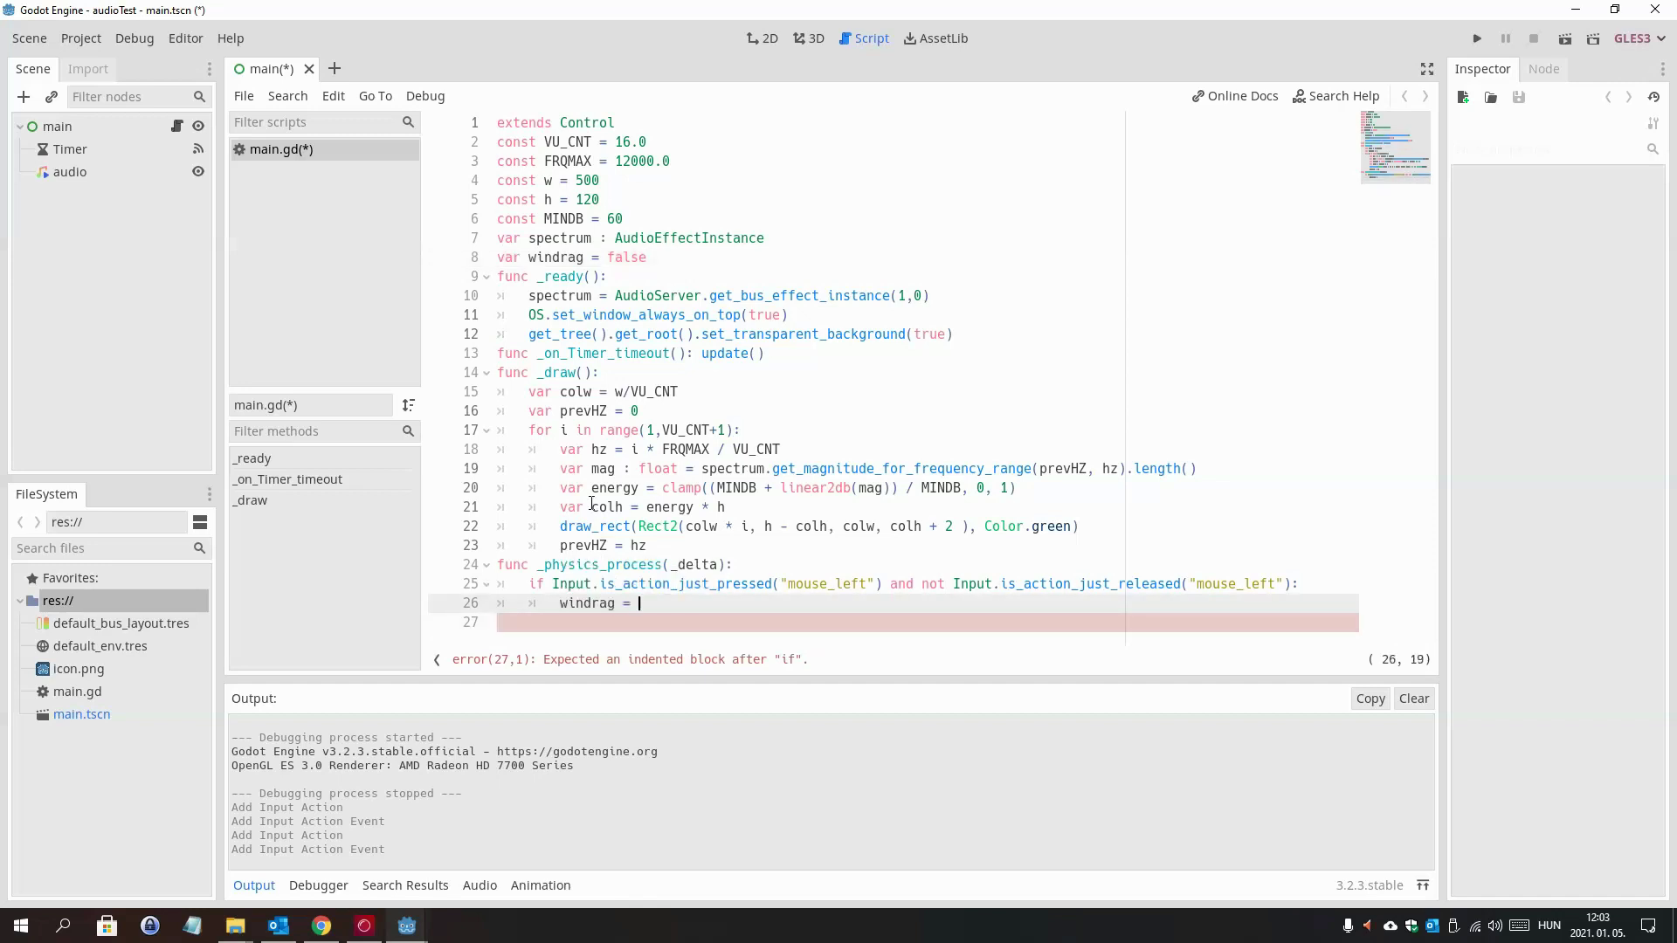
text(tr)
key(Down)
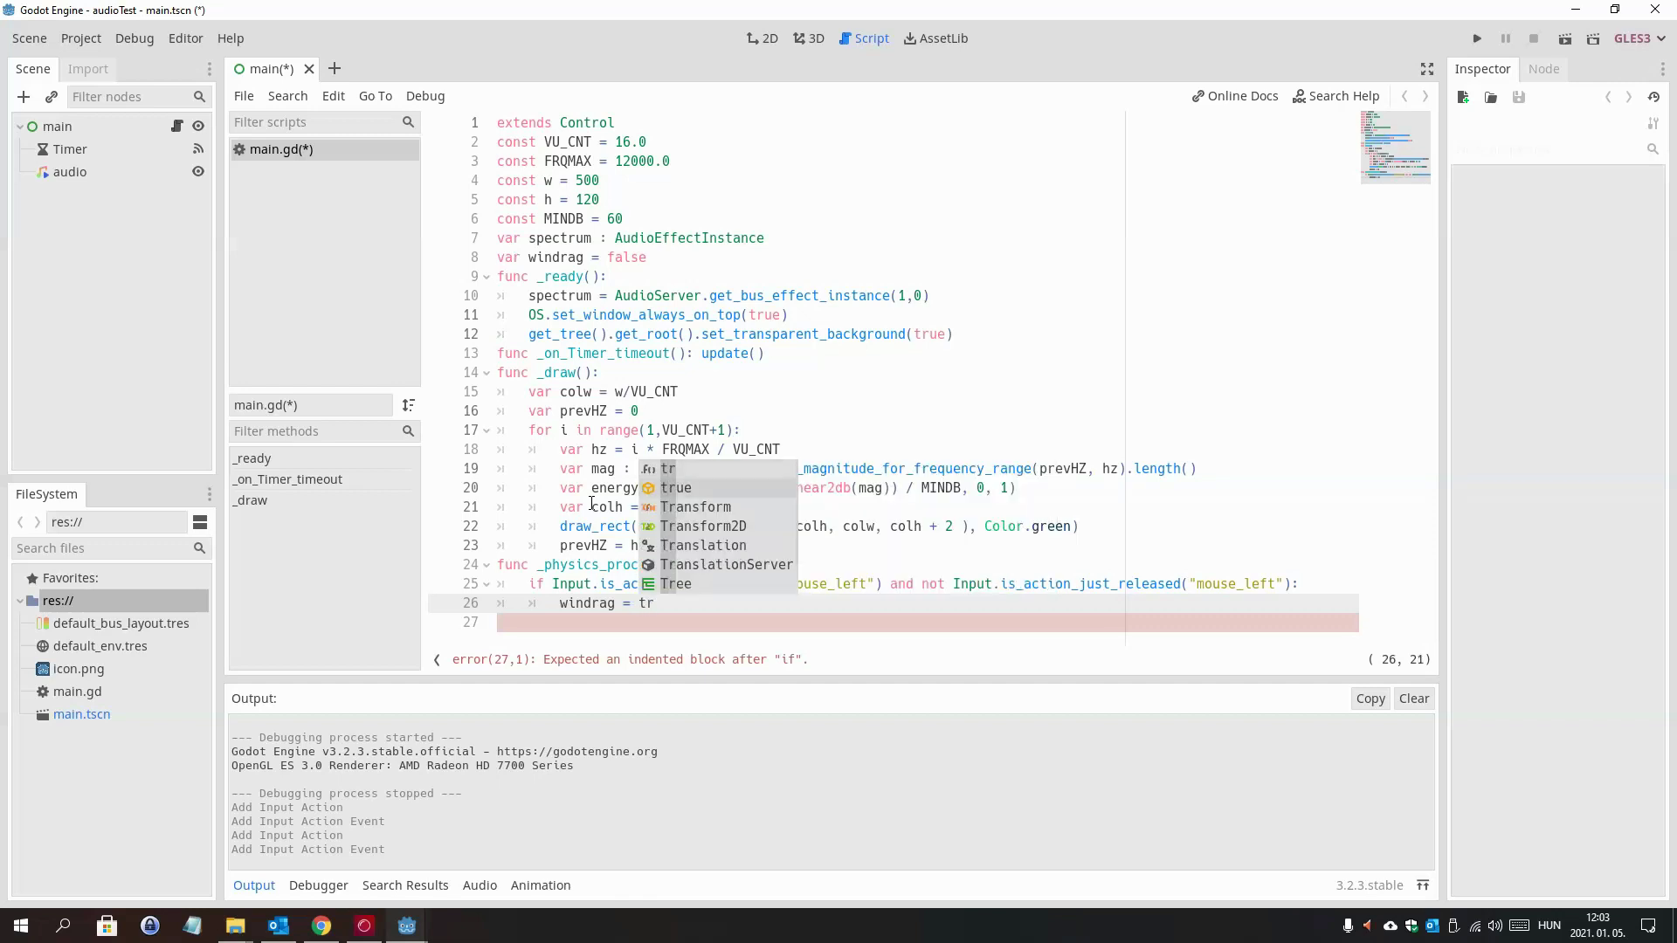
key(Return)
key(Return)
click(659, 262)
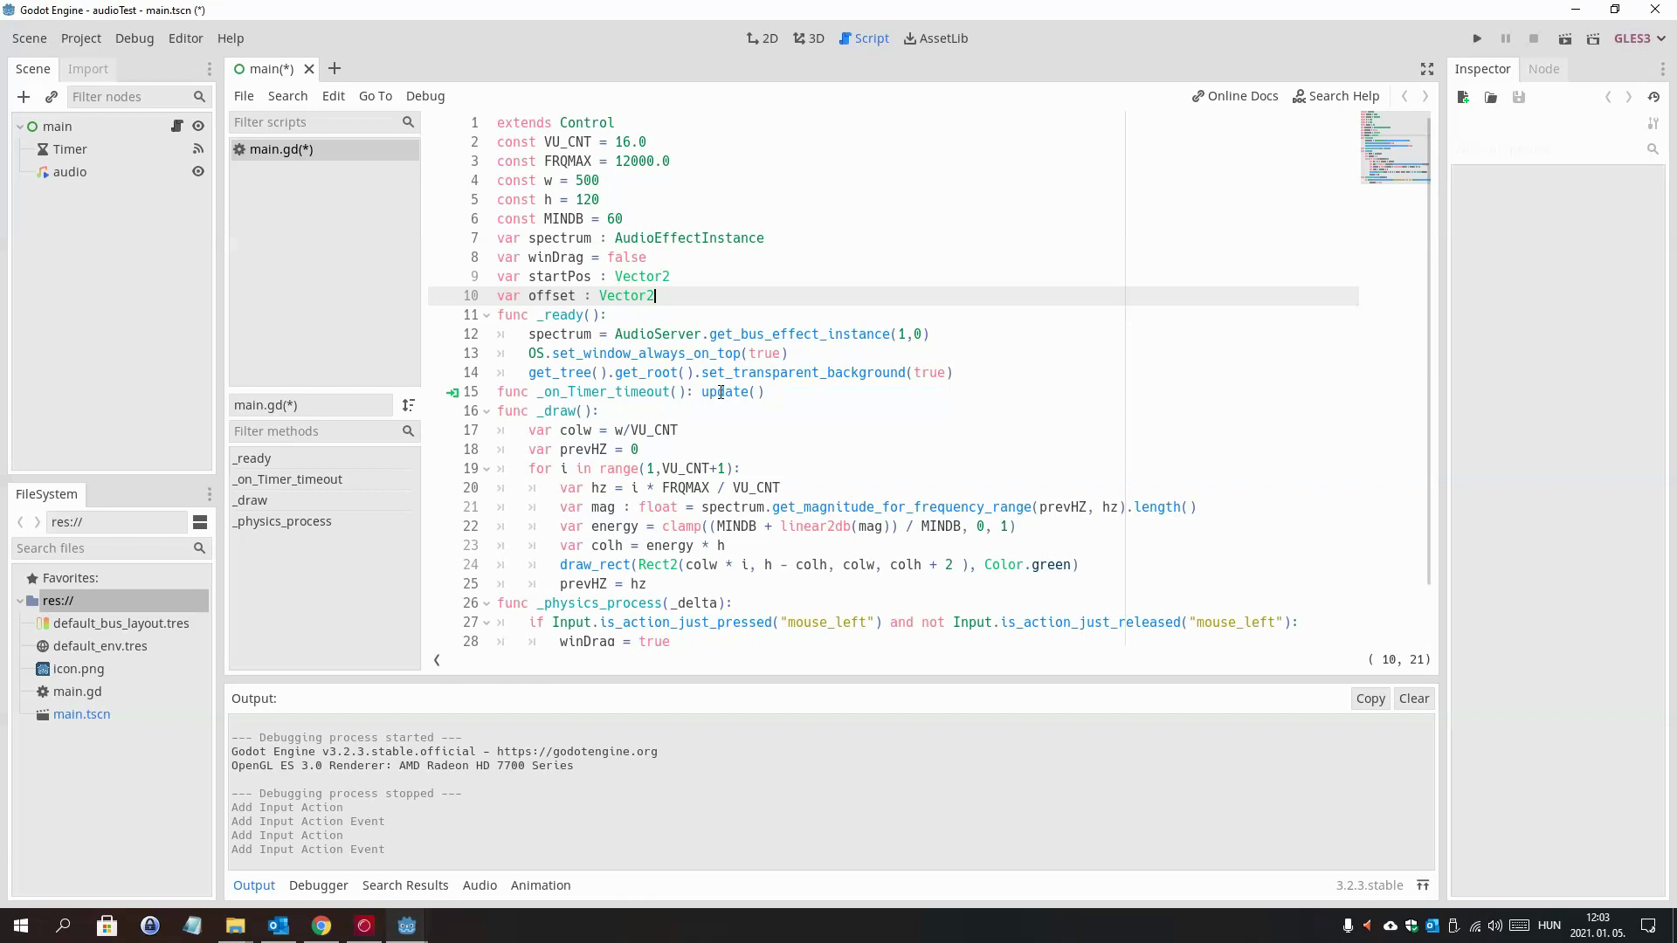
- Record startPos = get_global_mouse_position() and offset = position - startPos on press
scroll(720, 385, down, 1)
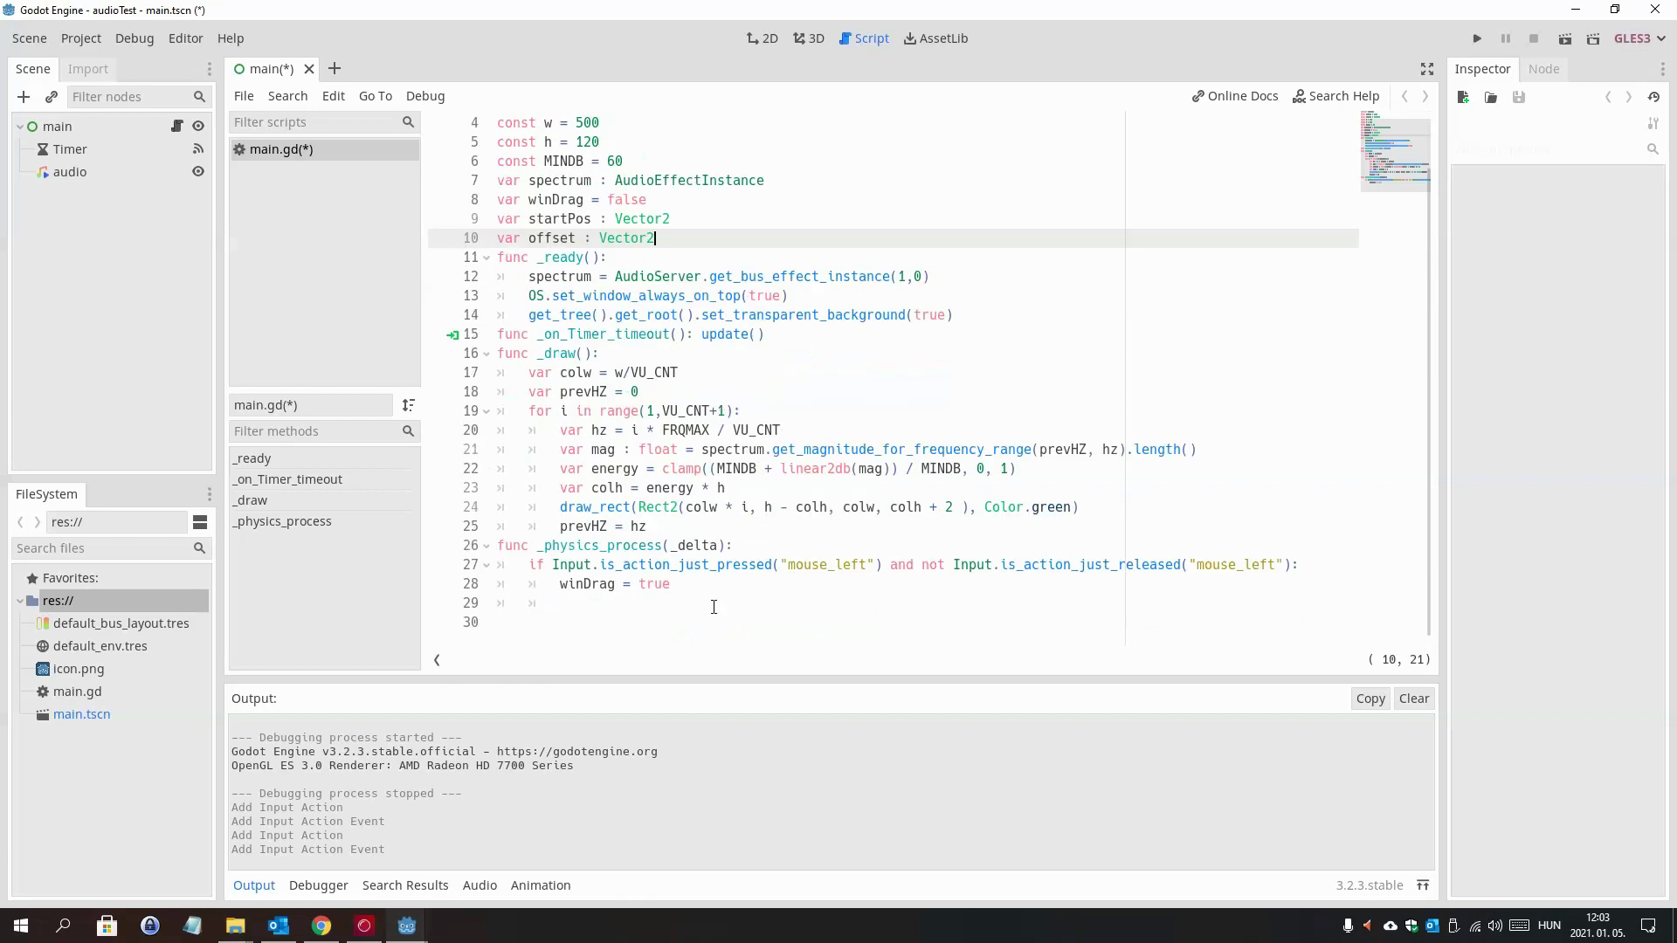
click(710, 603)
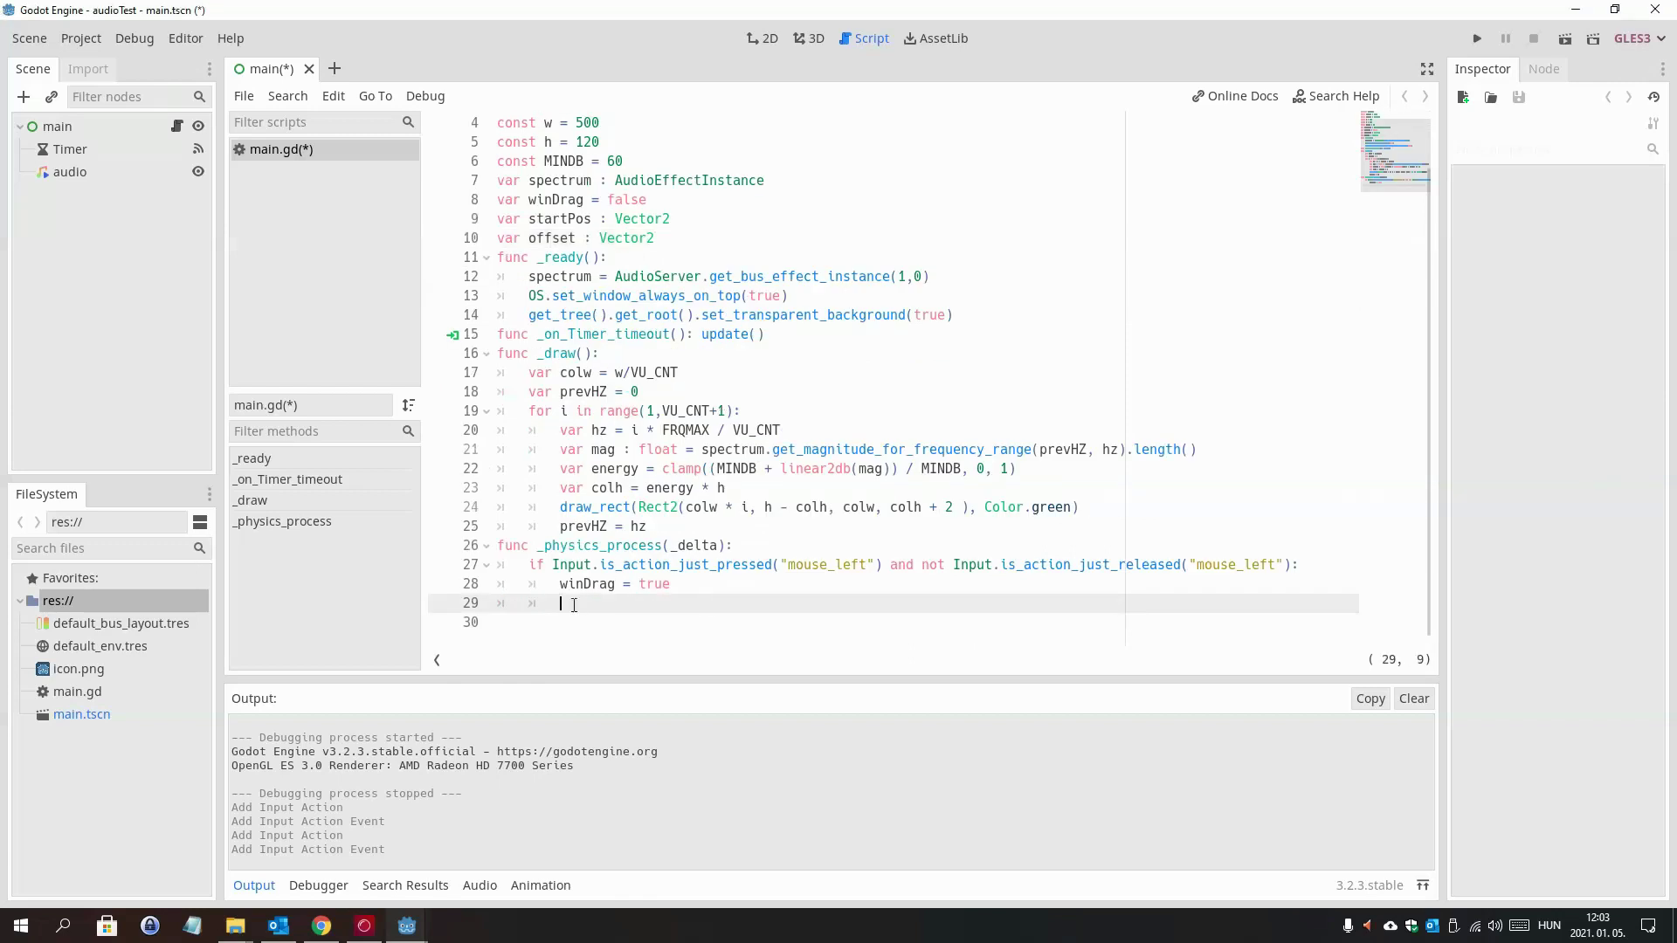
text(startPos = get_global_mouse_position())
key(Return)
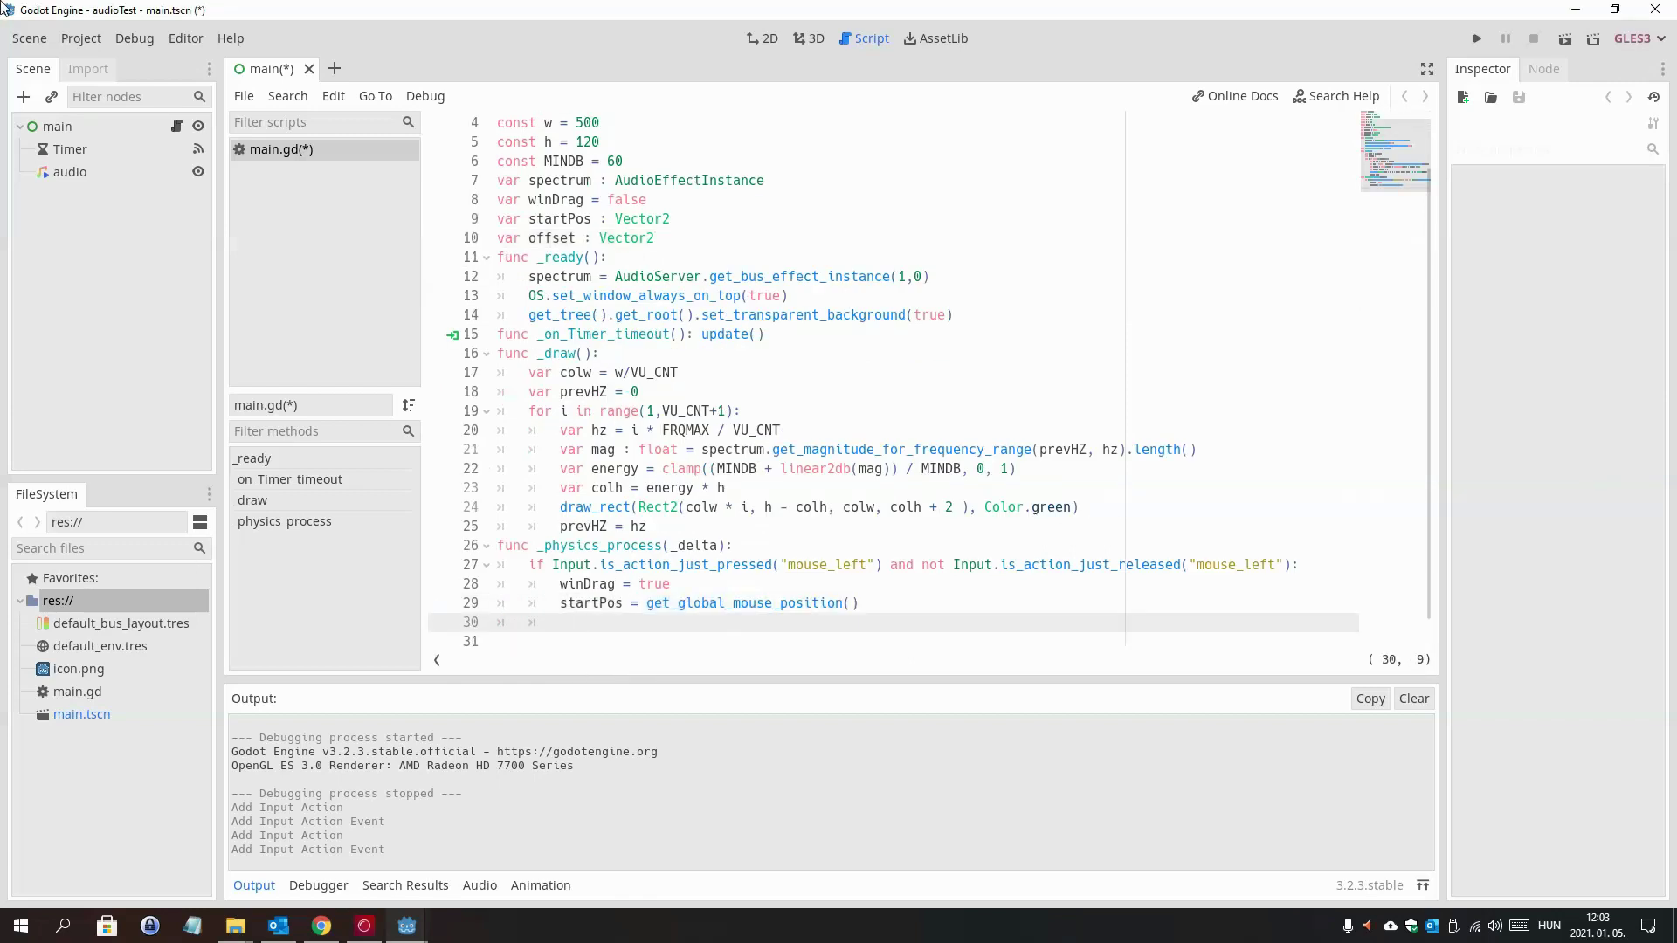
text(offset = position - startPos)
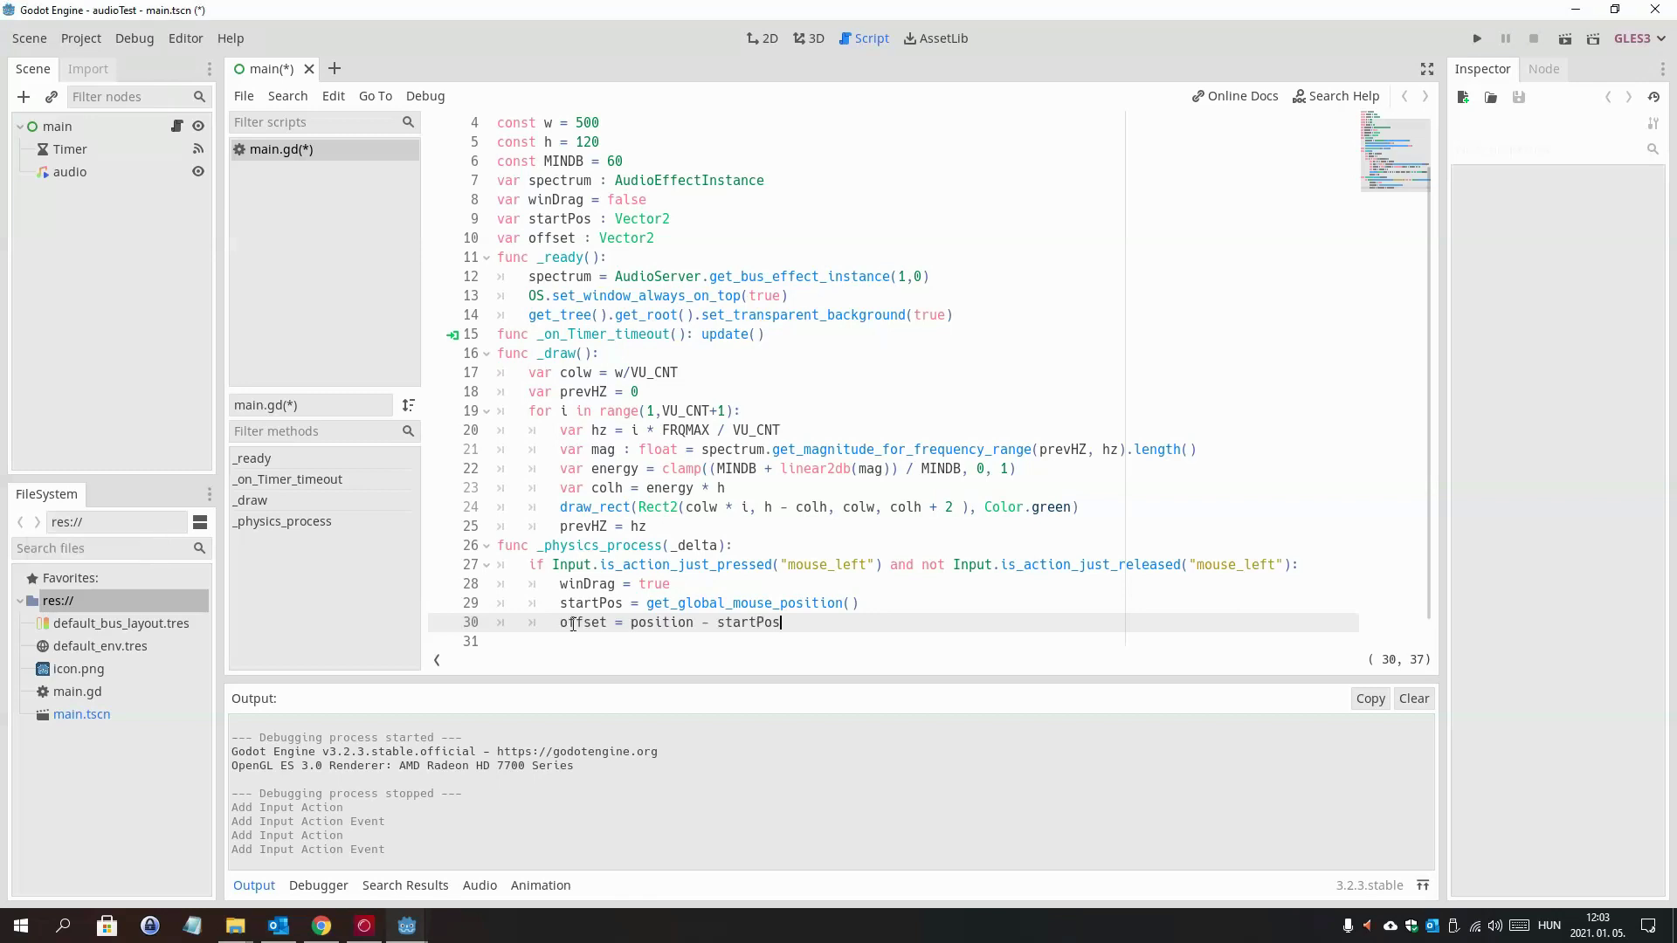
key(Return)
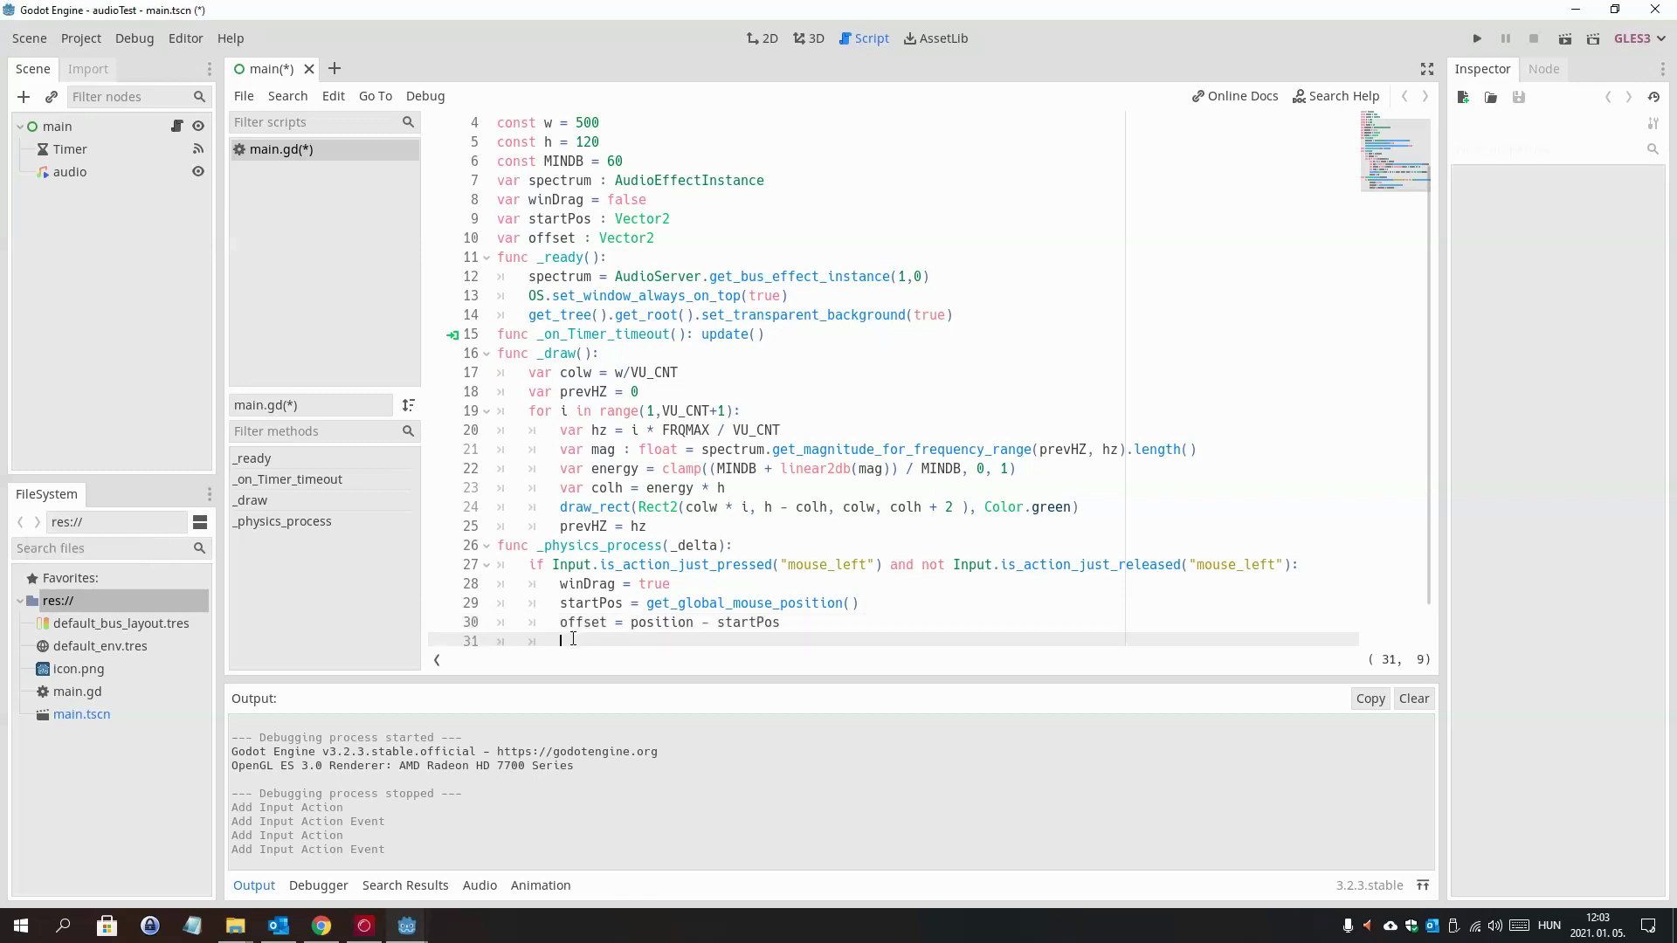
key(BackSpace)
- Add the mouse_left just-released condition and change the offset to use rect_position
scroll(529, 611, down, 1)
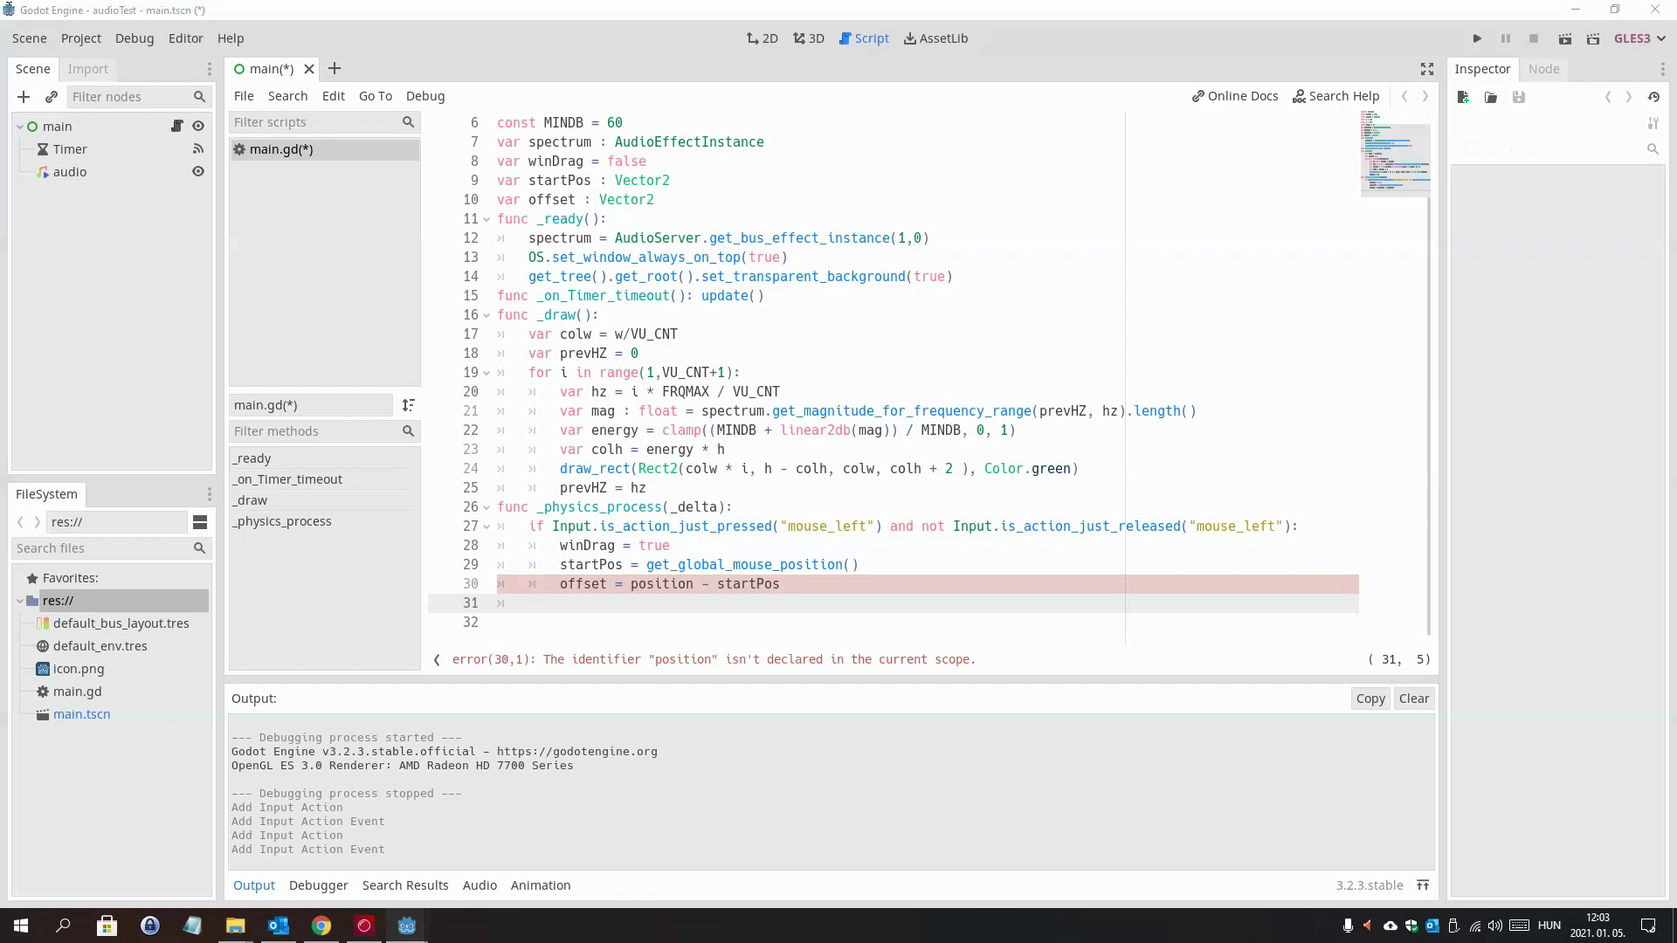
text(if Input.is_action_just_released("mouse_left"):)
click(631, 584)
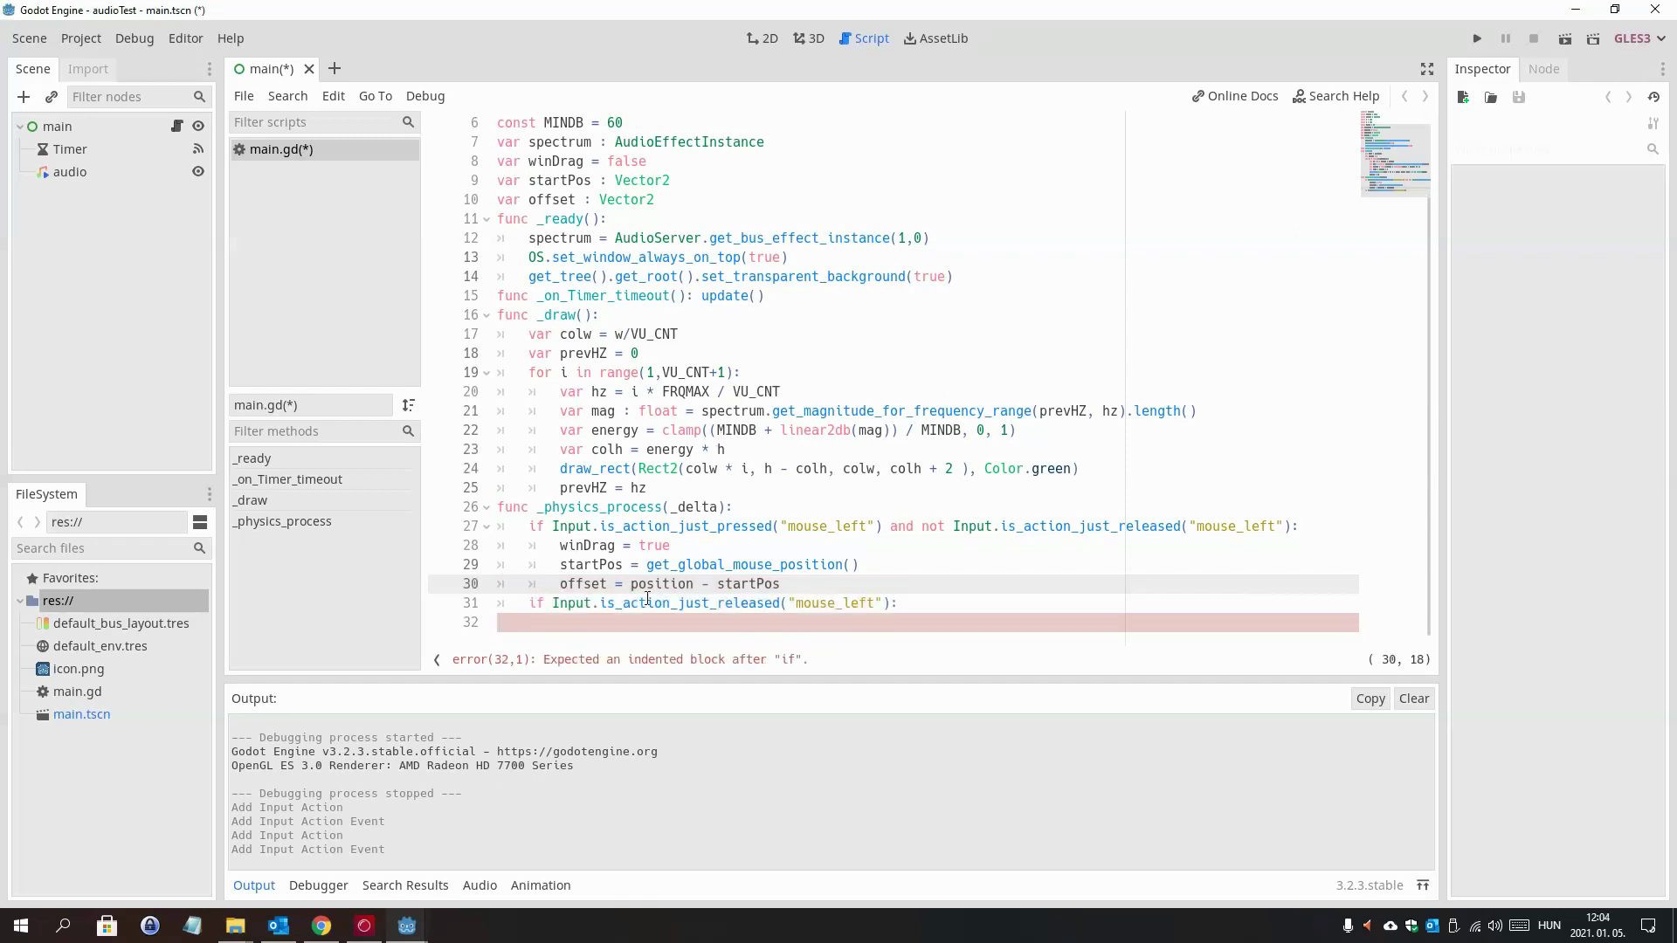
text(re)
key(Down)
key(Down)
key(Down)
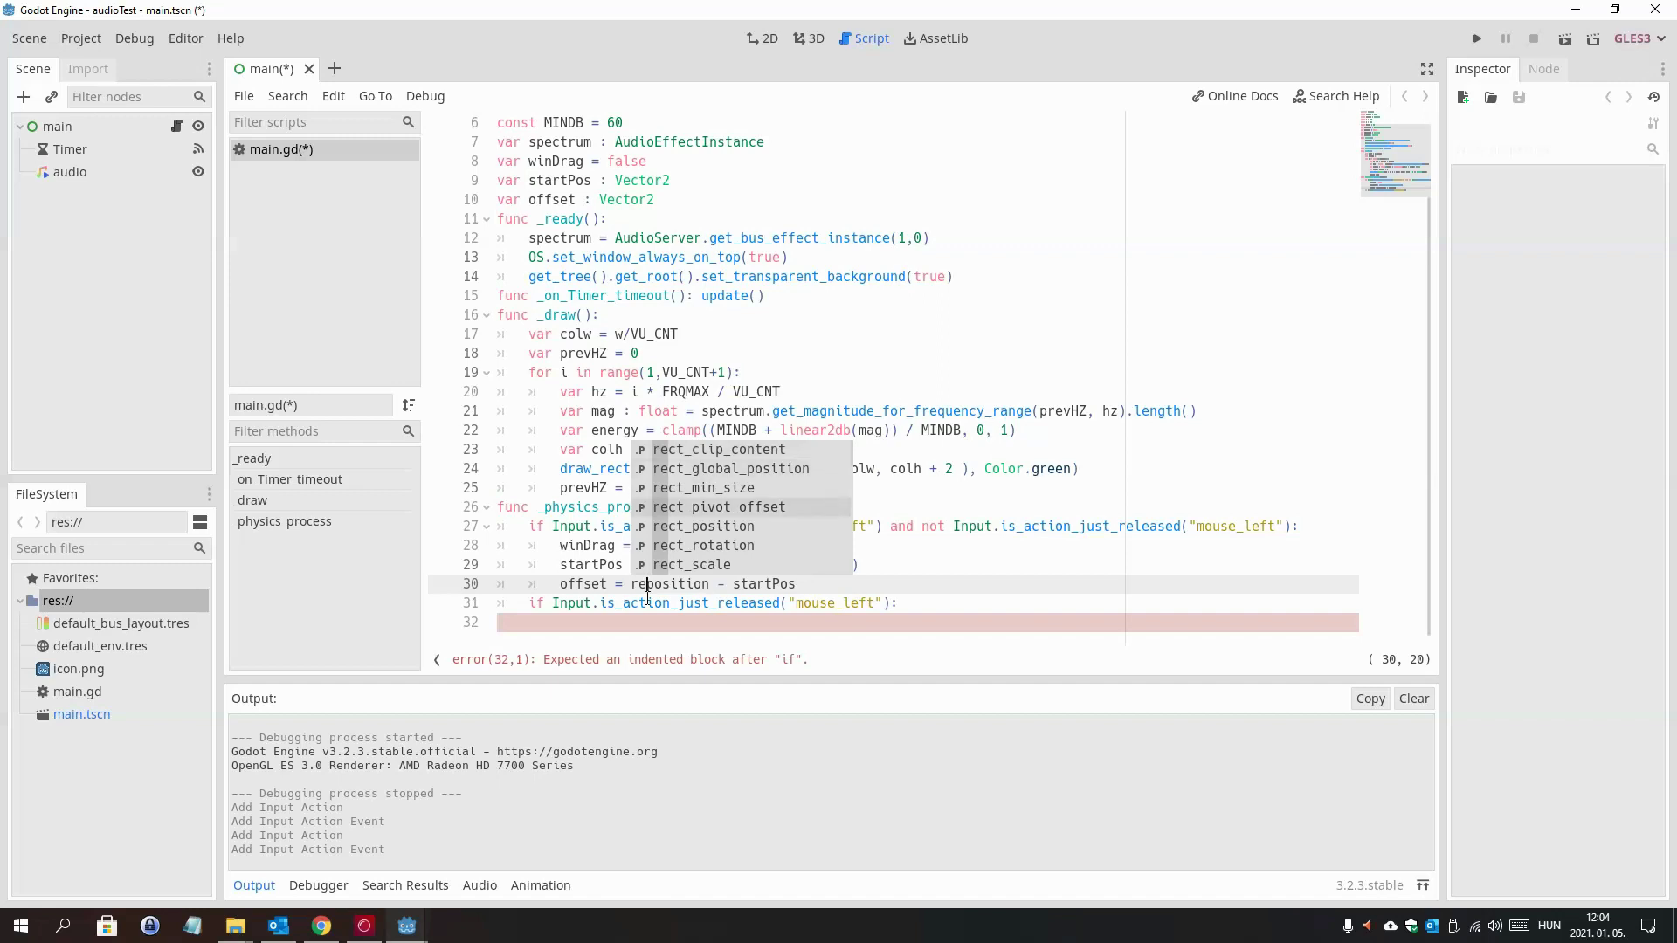
key(Down)
key(Return)
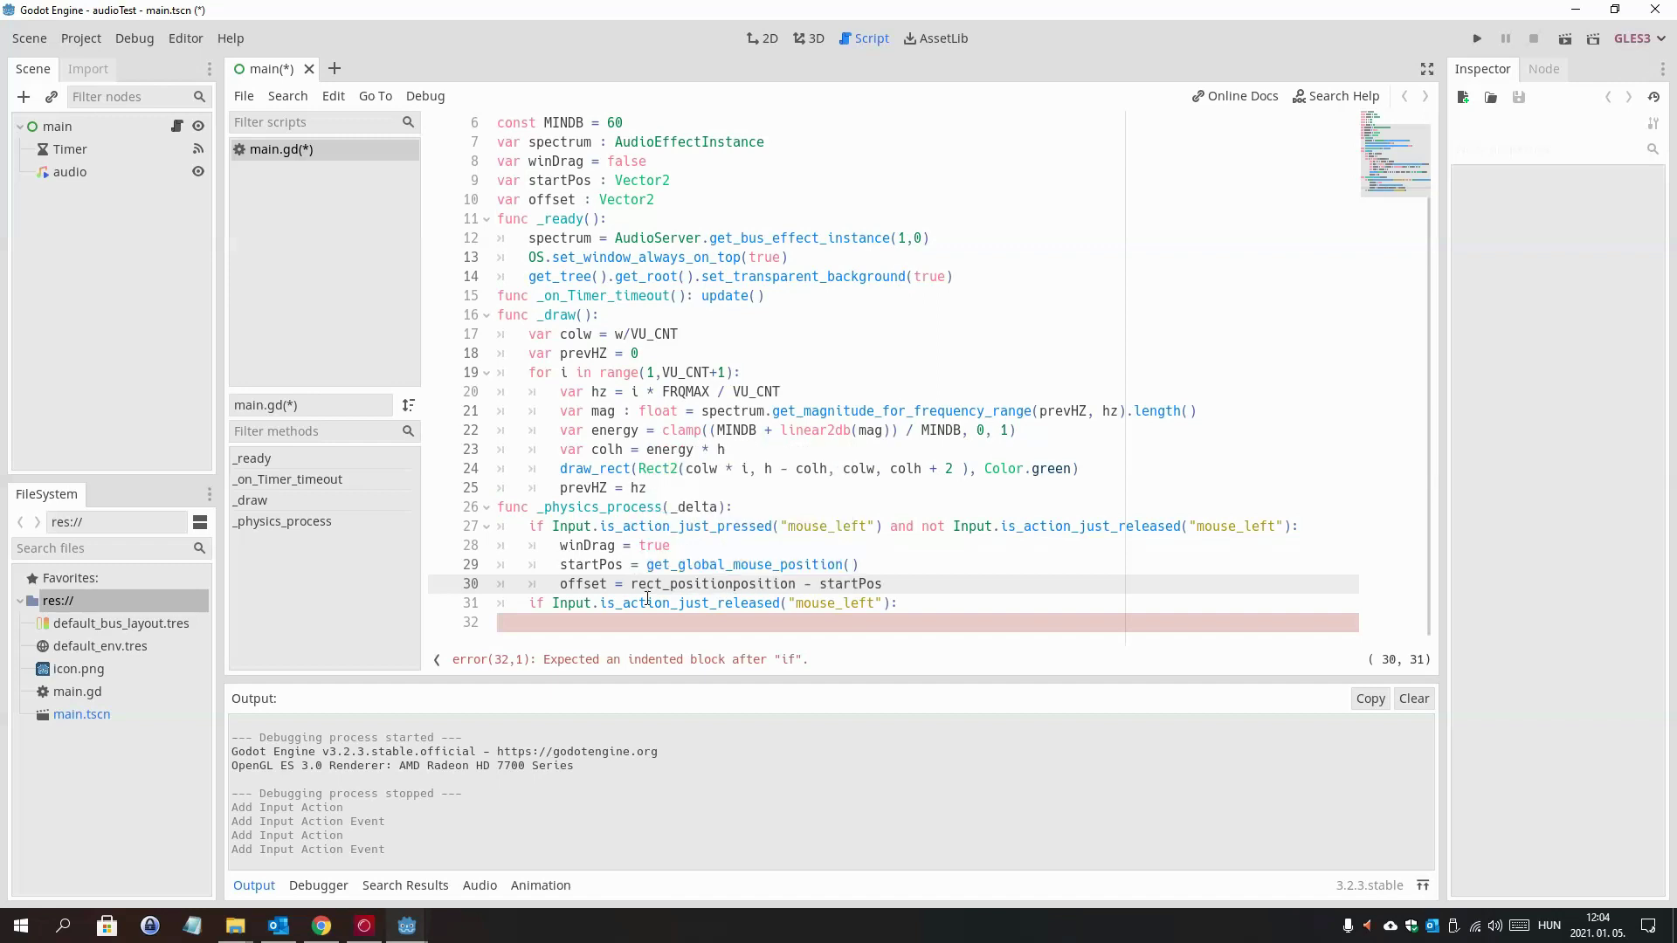
key(Delete)
key(Delete)
key(Delete)
key(Delete)
key(Delete)
key(Delete)
key(Delete)
key(Delete)
- Set winDrag = false inside the release block
key(Down)
key(Down)
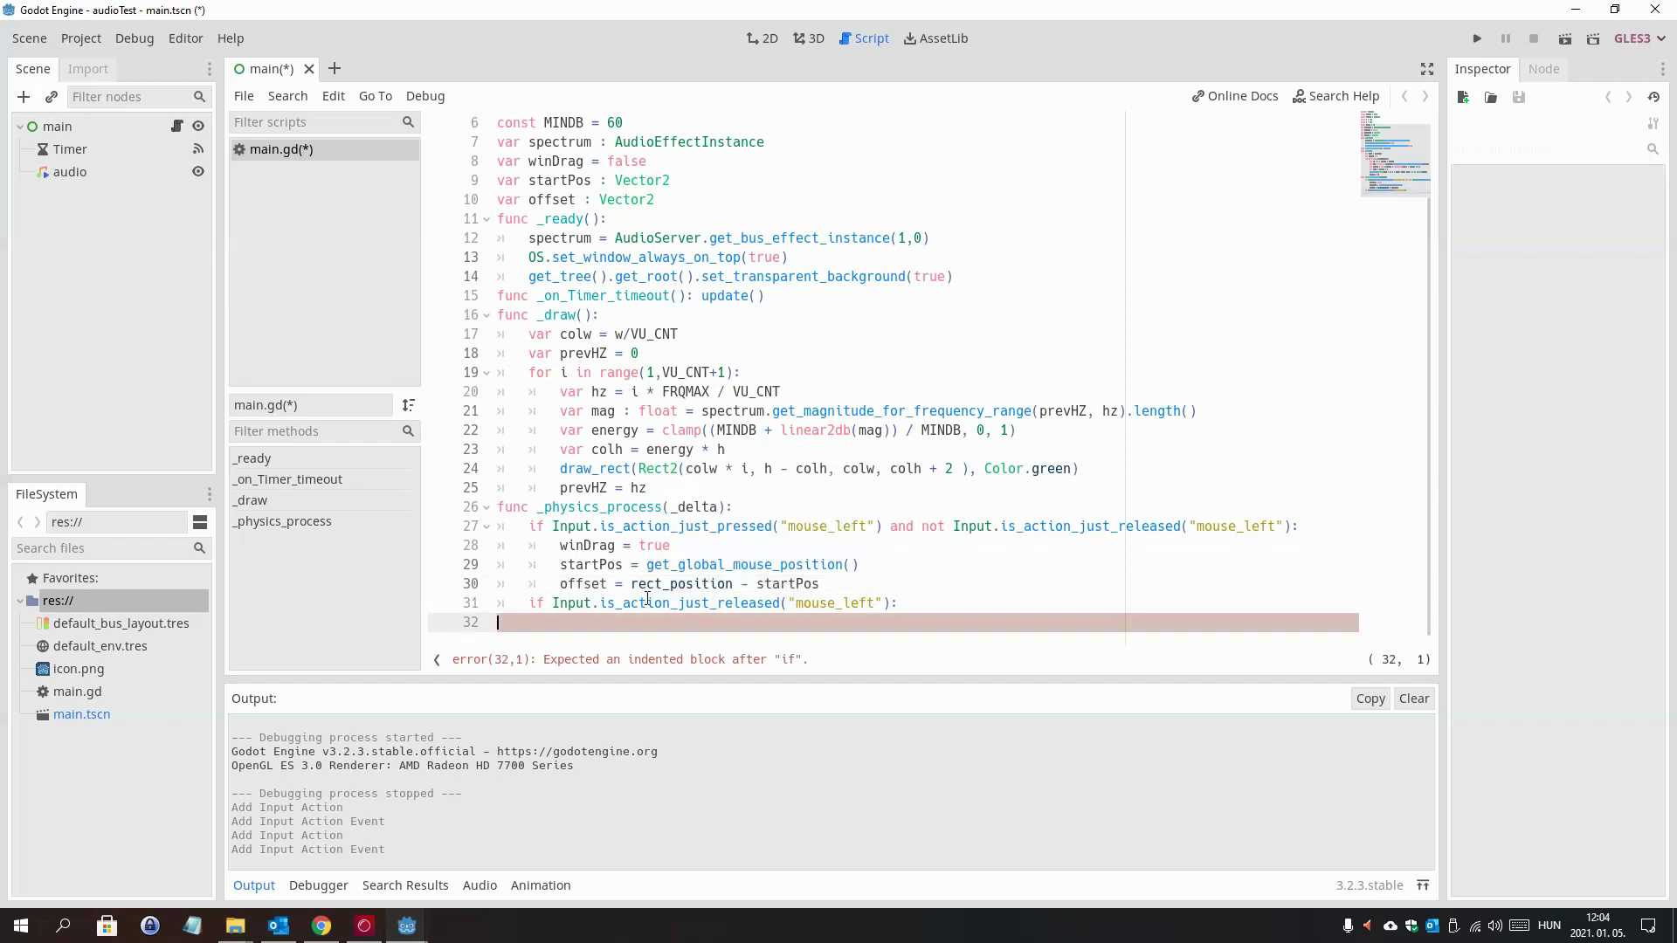
key(Tab)
key(Tab)
text(win)
key(Return)
text(winDrag = )
text(false)
key(Return)
key(BackSpace)
- Add an 'if winDrag:' block containing the pasted OS.window_position update
text(if win)
key(Return)
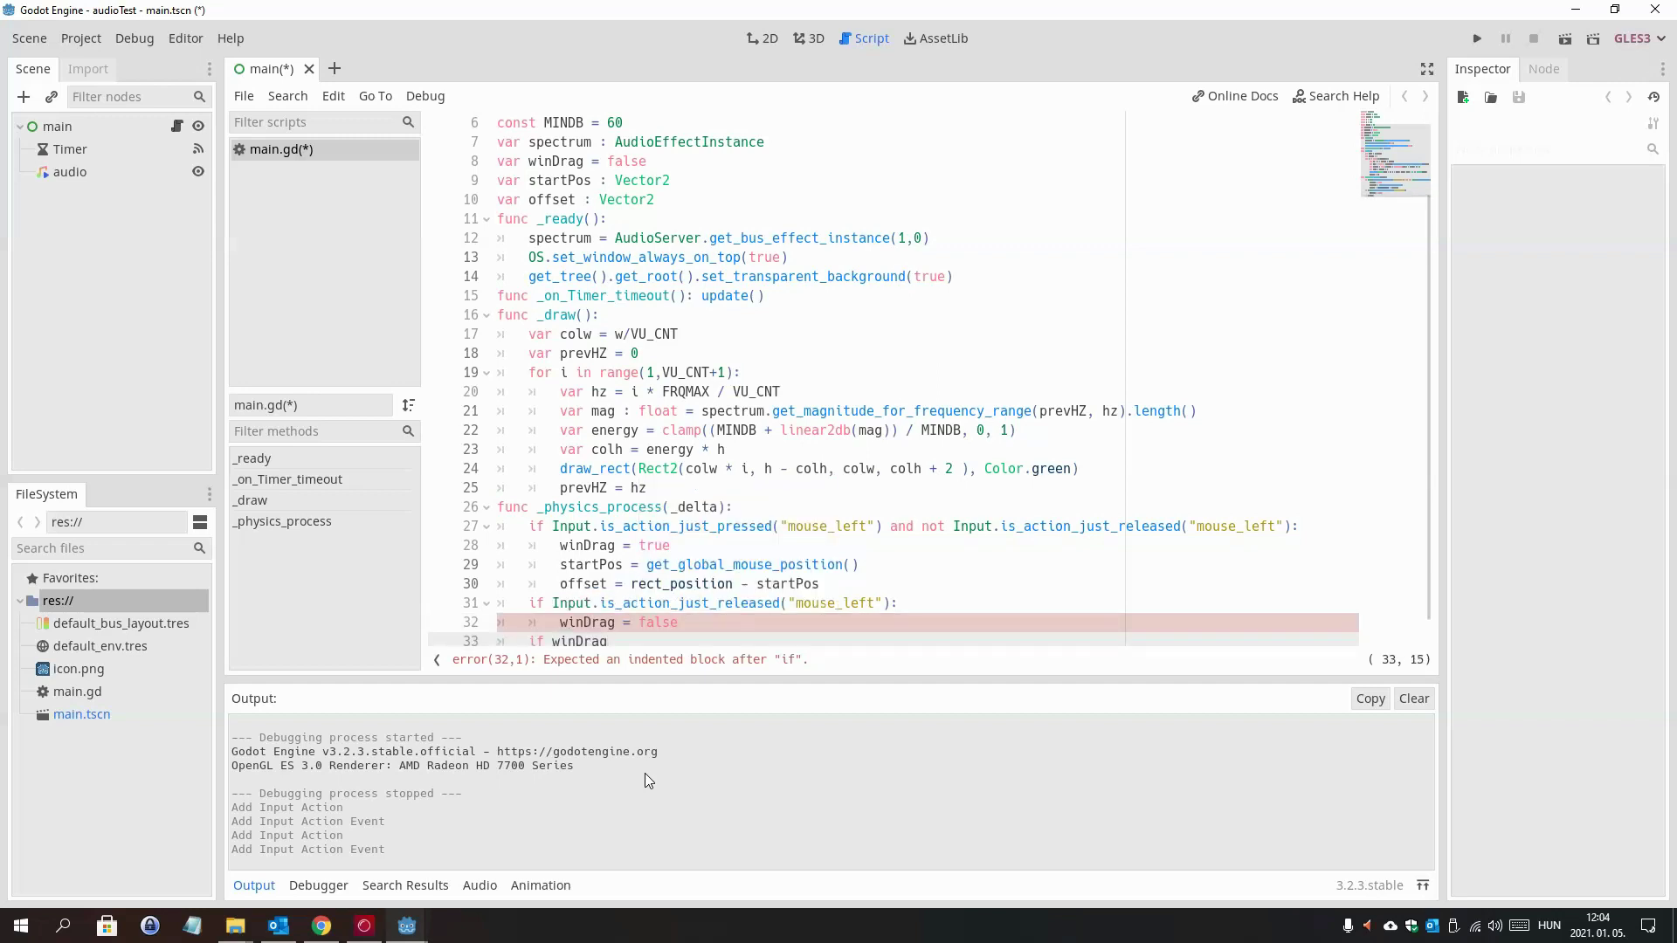
text(:)
key(Return)
key(Return)
key(Return)
key(Return)
key(Return)
key(Up)
key(Up)
key(Up)
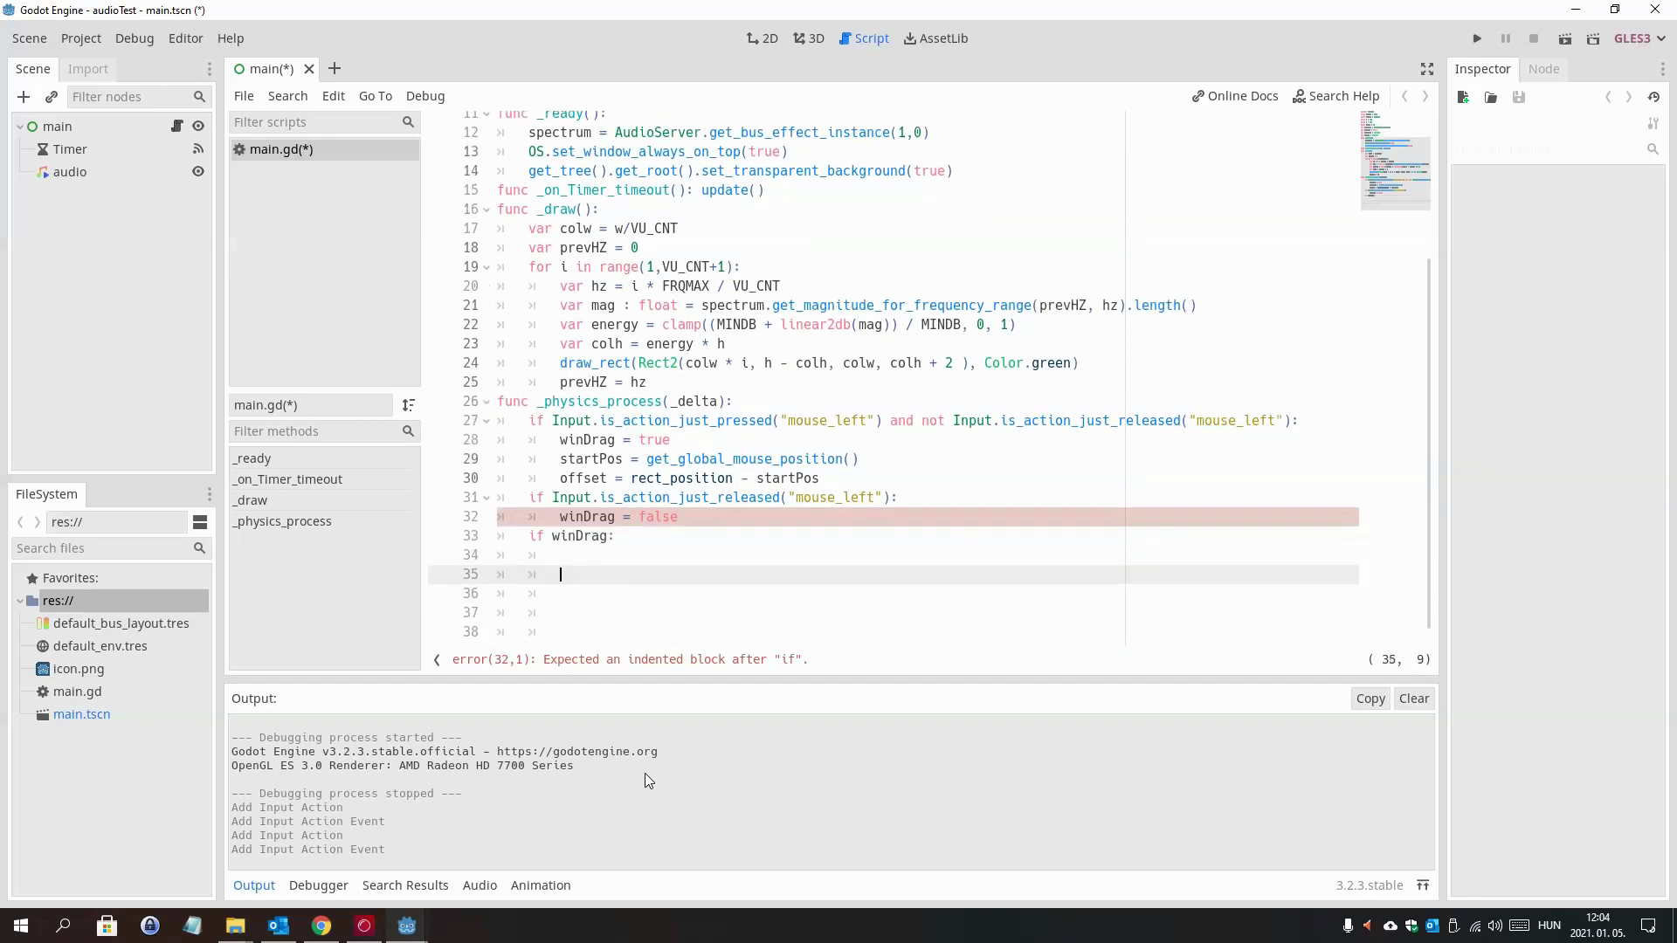
key(Up)
text(OS.window_position = OS.window_position +  get_global_mouse_position() + offset)
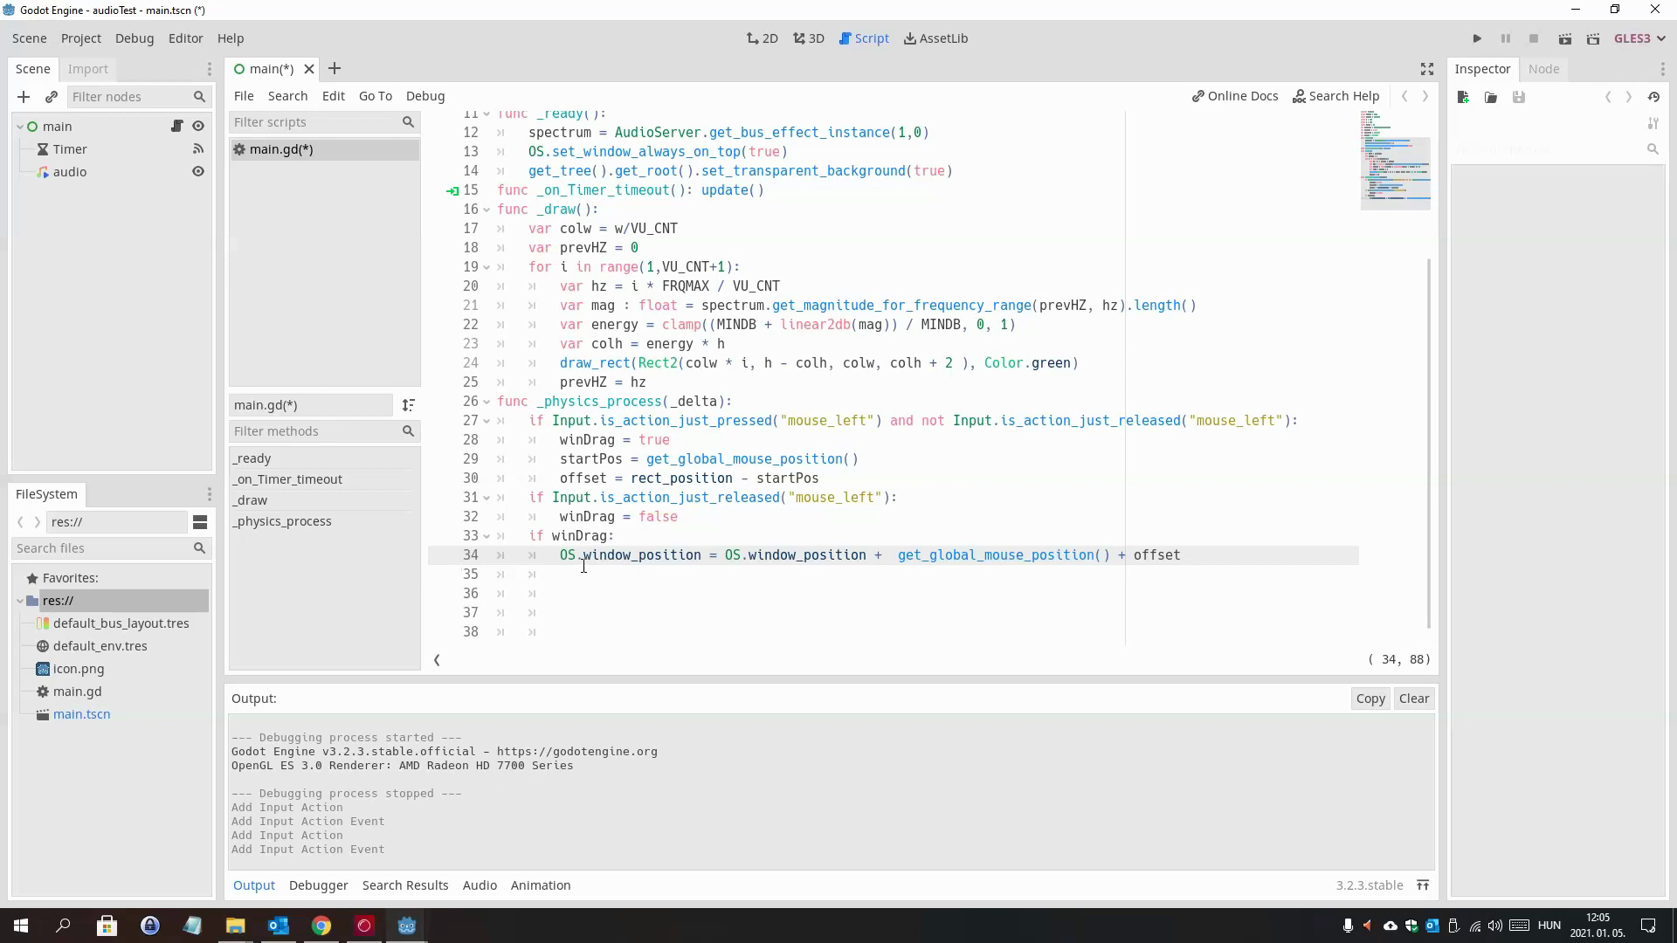
click(581, 568)
- Begin another Input.is_a… input check in _physics_process
key(BackSpace)
text(if )
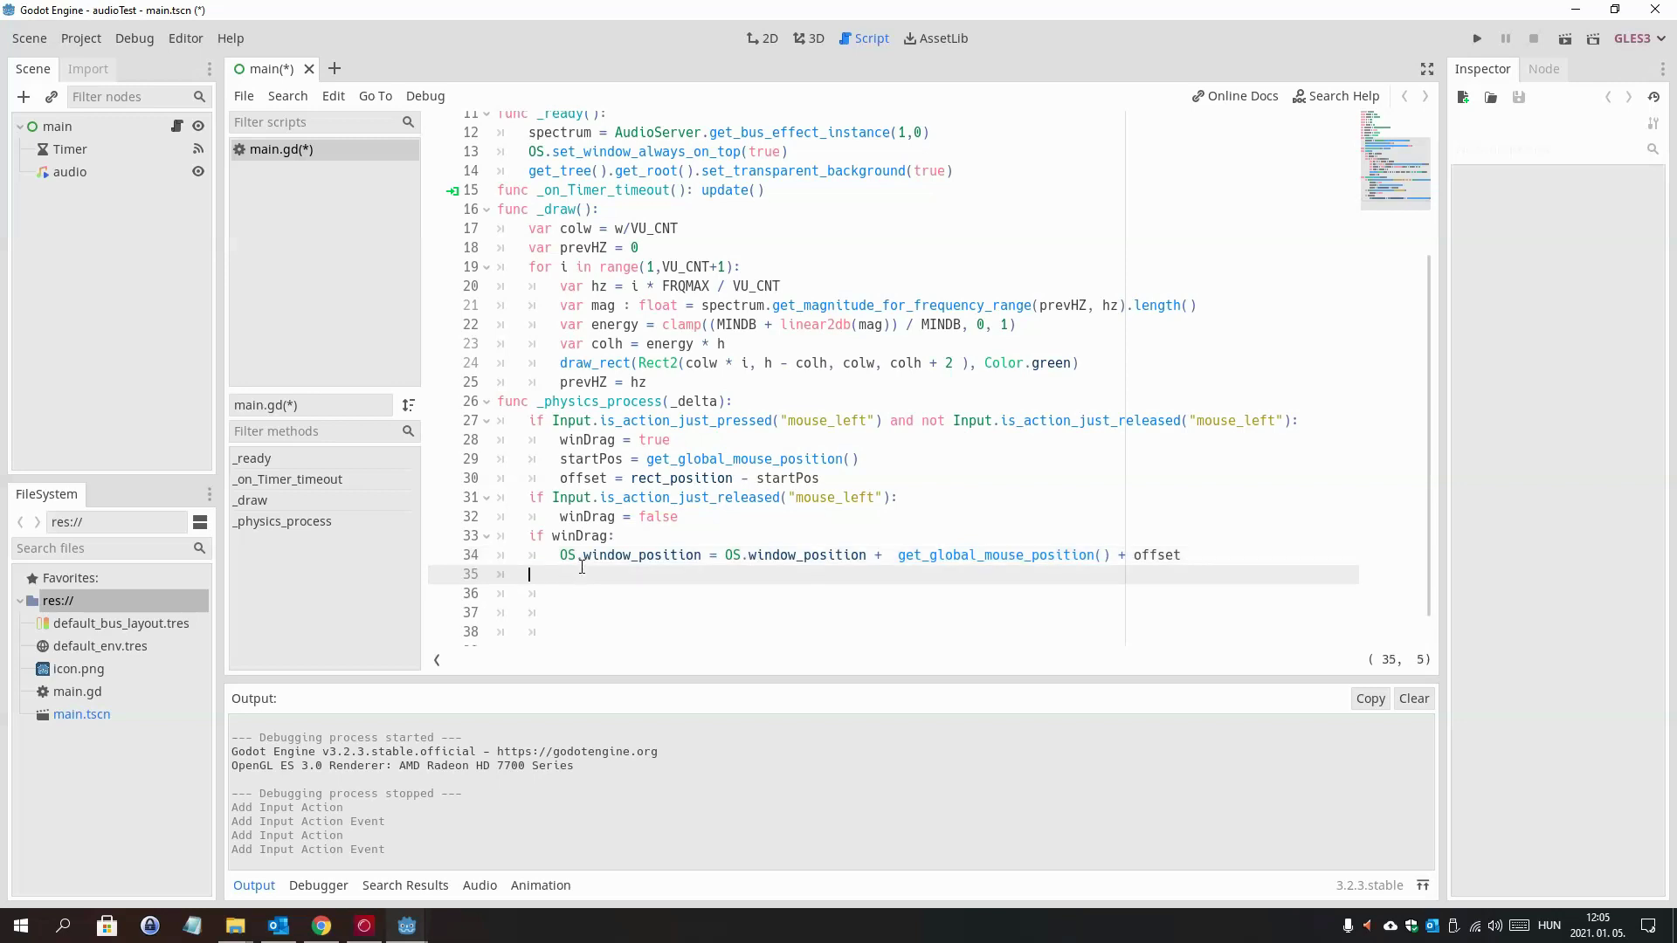
text(inp)
key(Return)
text(Input.i)
text(s)
text(_a)
- Add the mouse_right just-pressed check with a 0.3 s timer yield beneath it
key(Return)
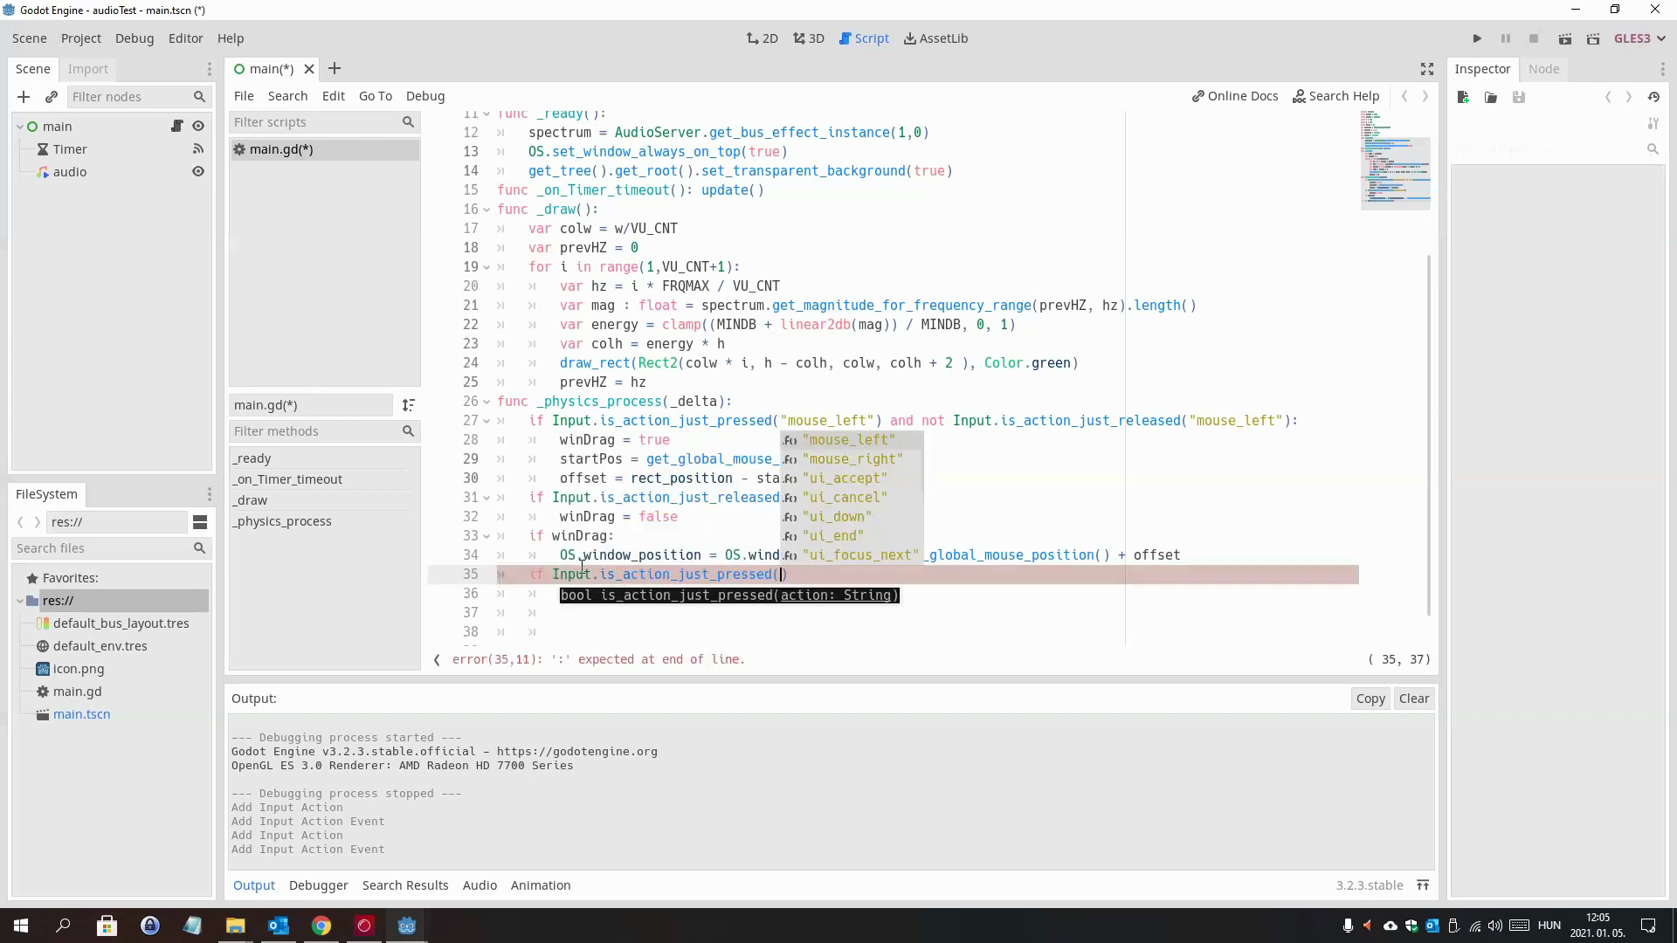
key(Down)
key(Return)
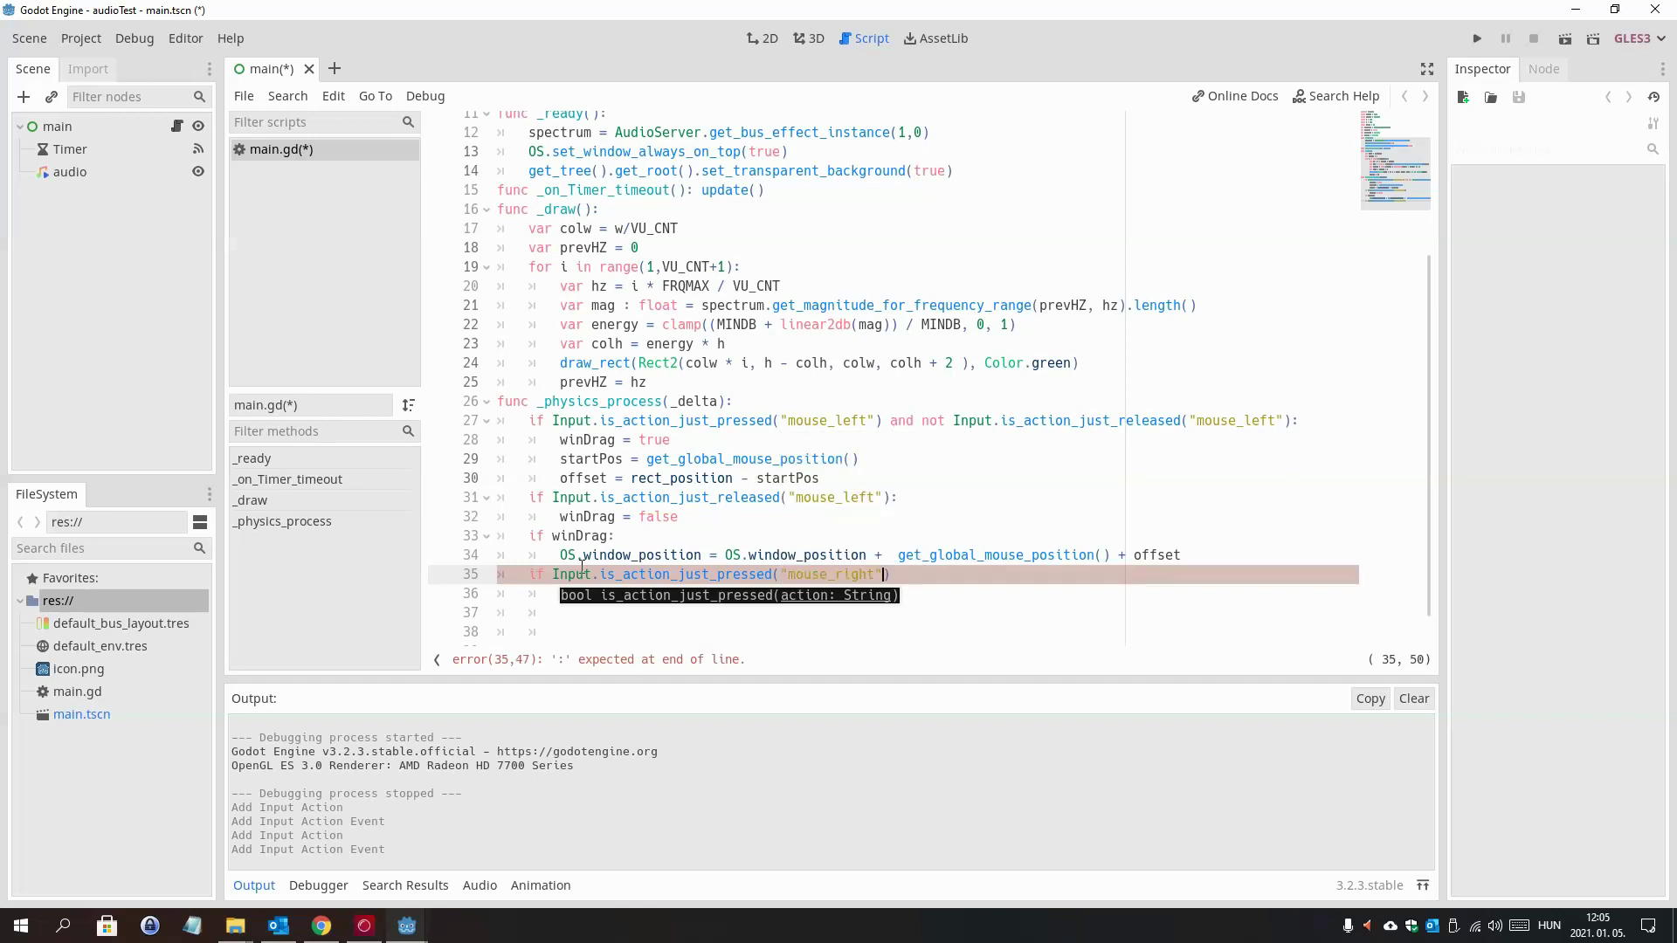
key(End)
text(:)
key(Return)
text(yield(get_tree().create_timer(0.3),"timeout"))
- Call get_tree().quit() on line 37 after the timer wait
click(654, 621)
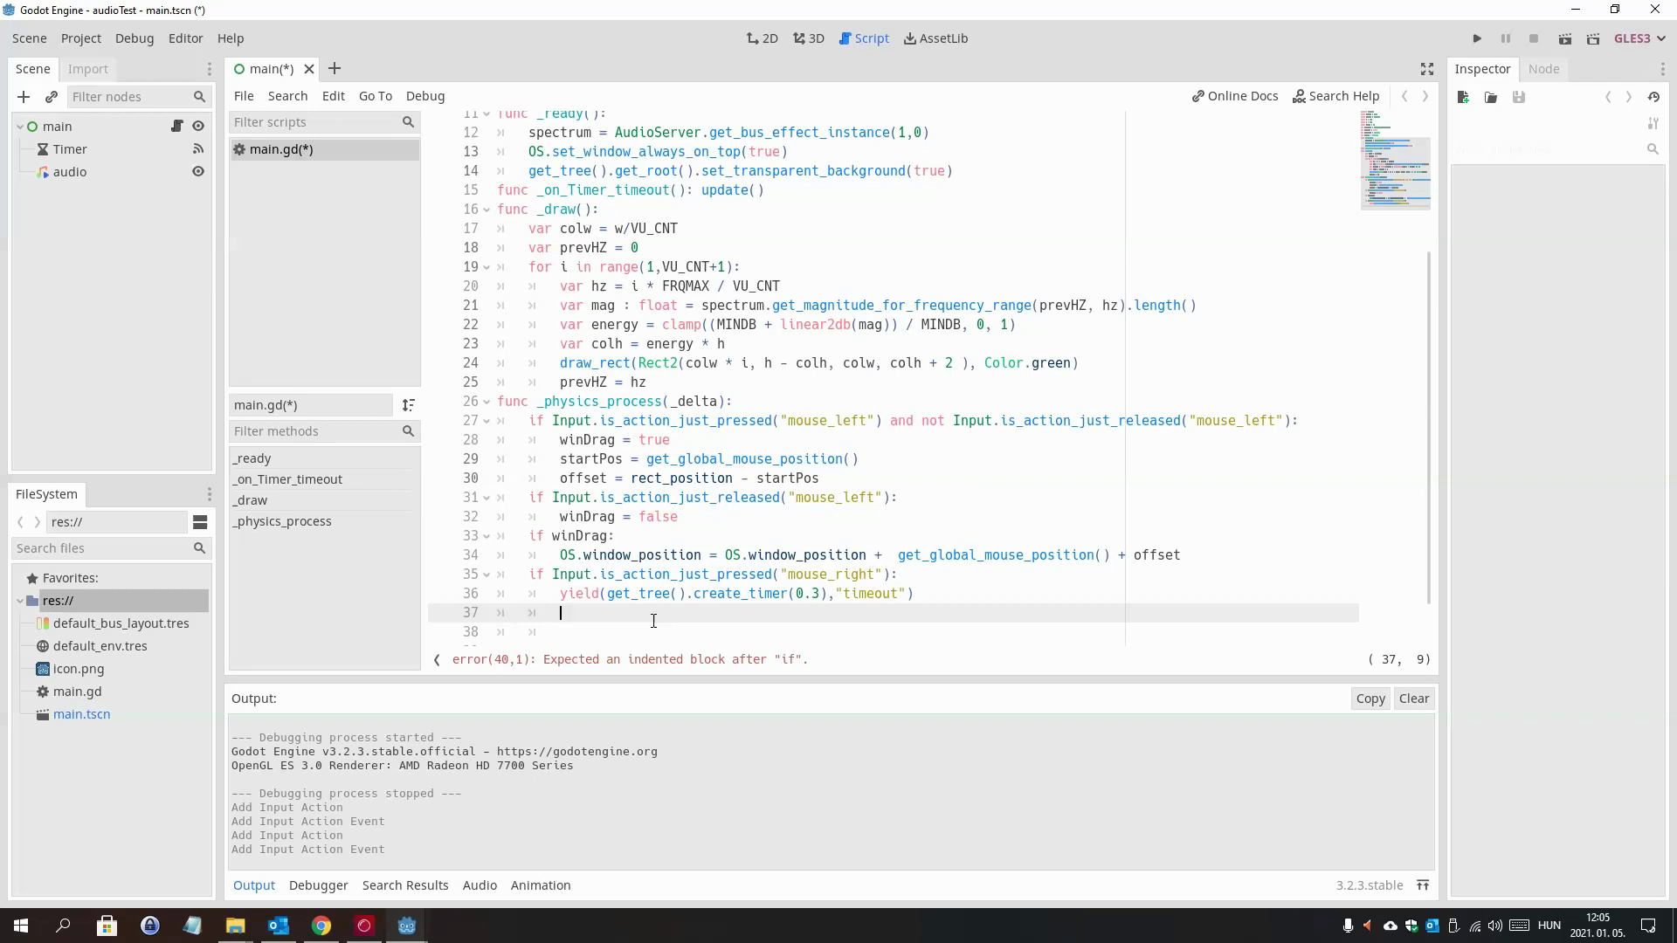
text(get_tr)
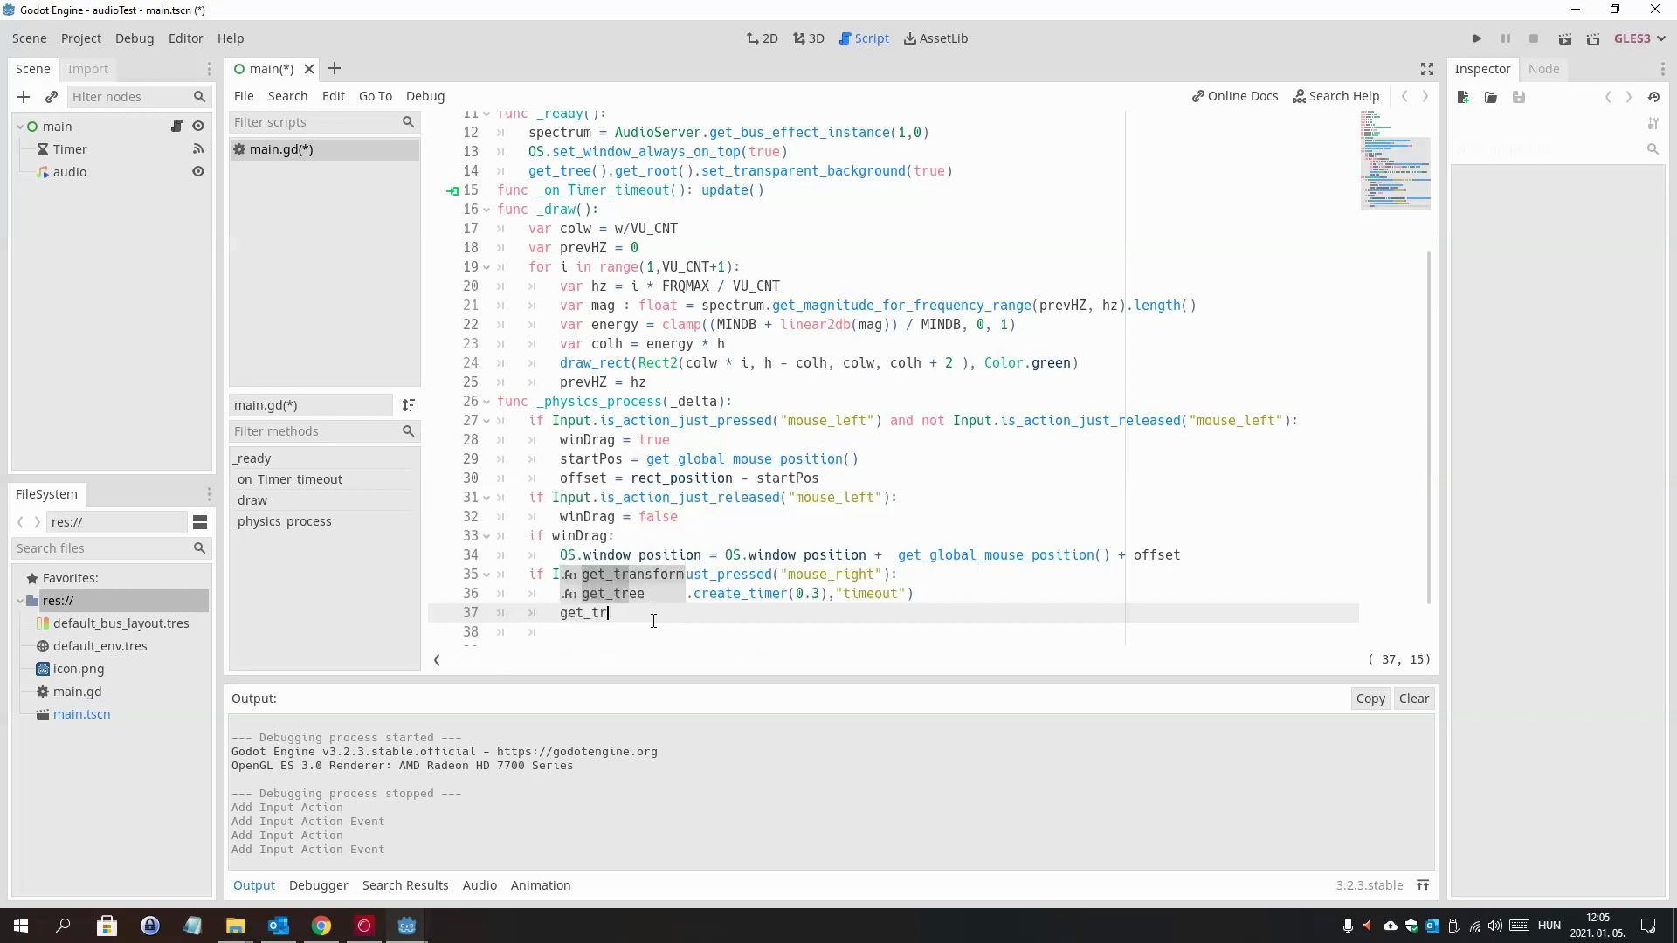
key(Down)
key(Return)
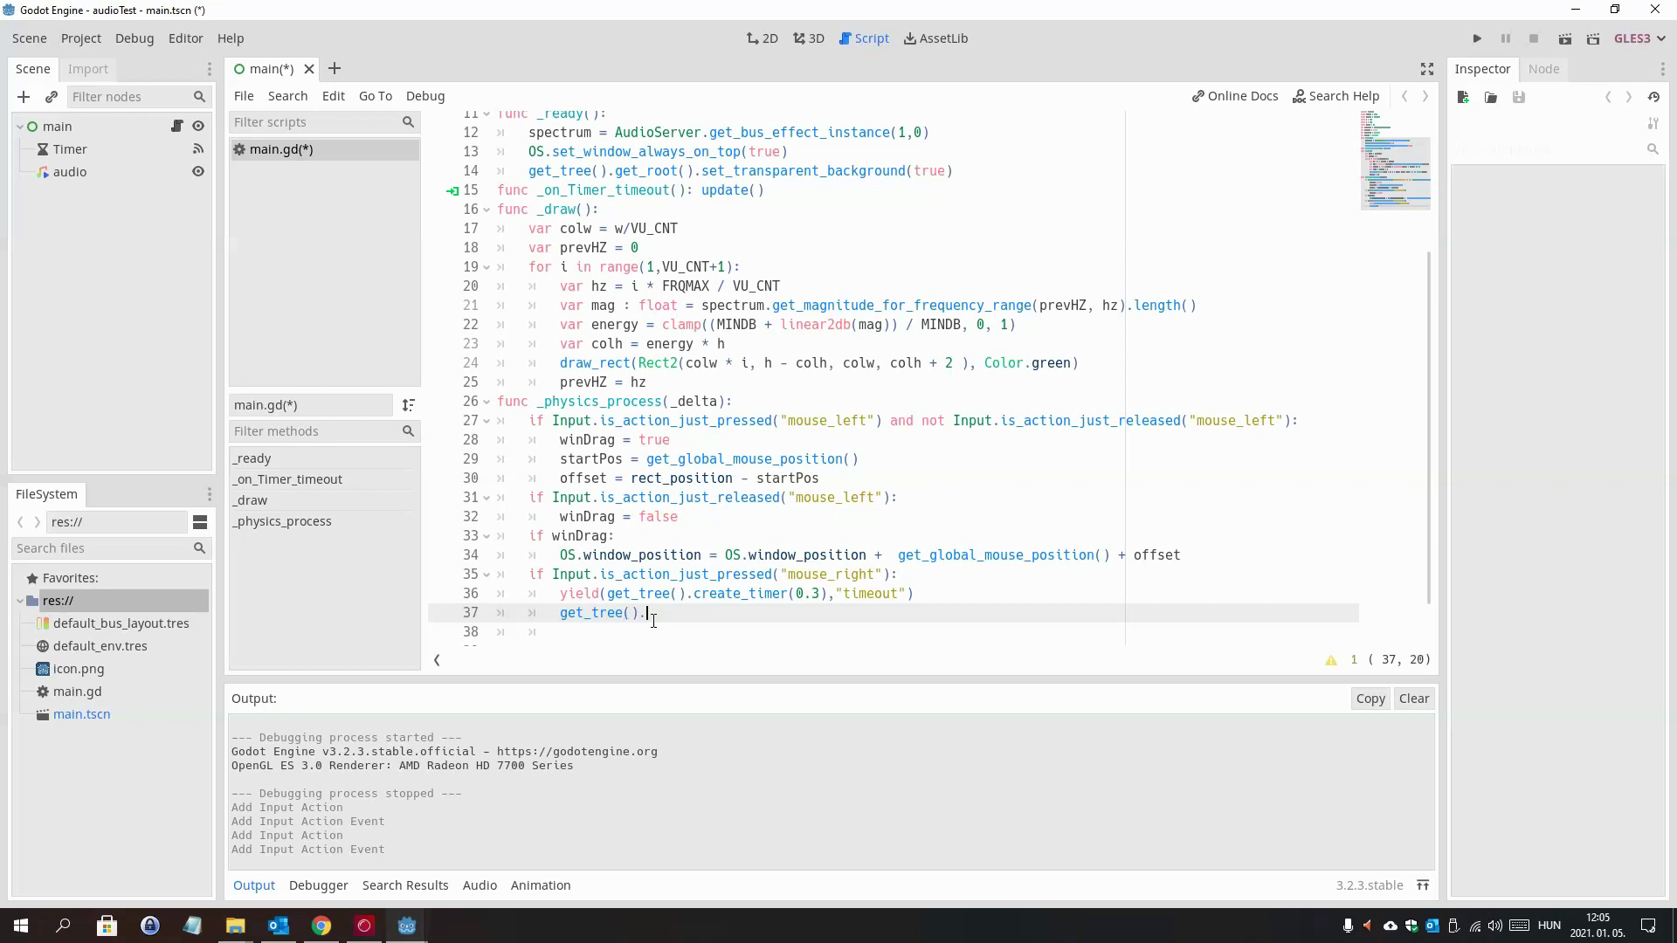
text(.qu)
key(Down)
key(Return)
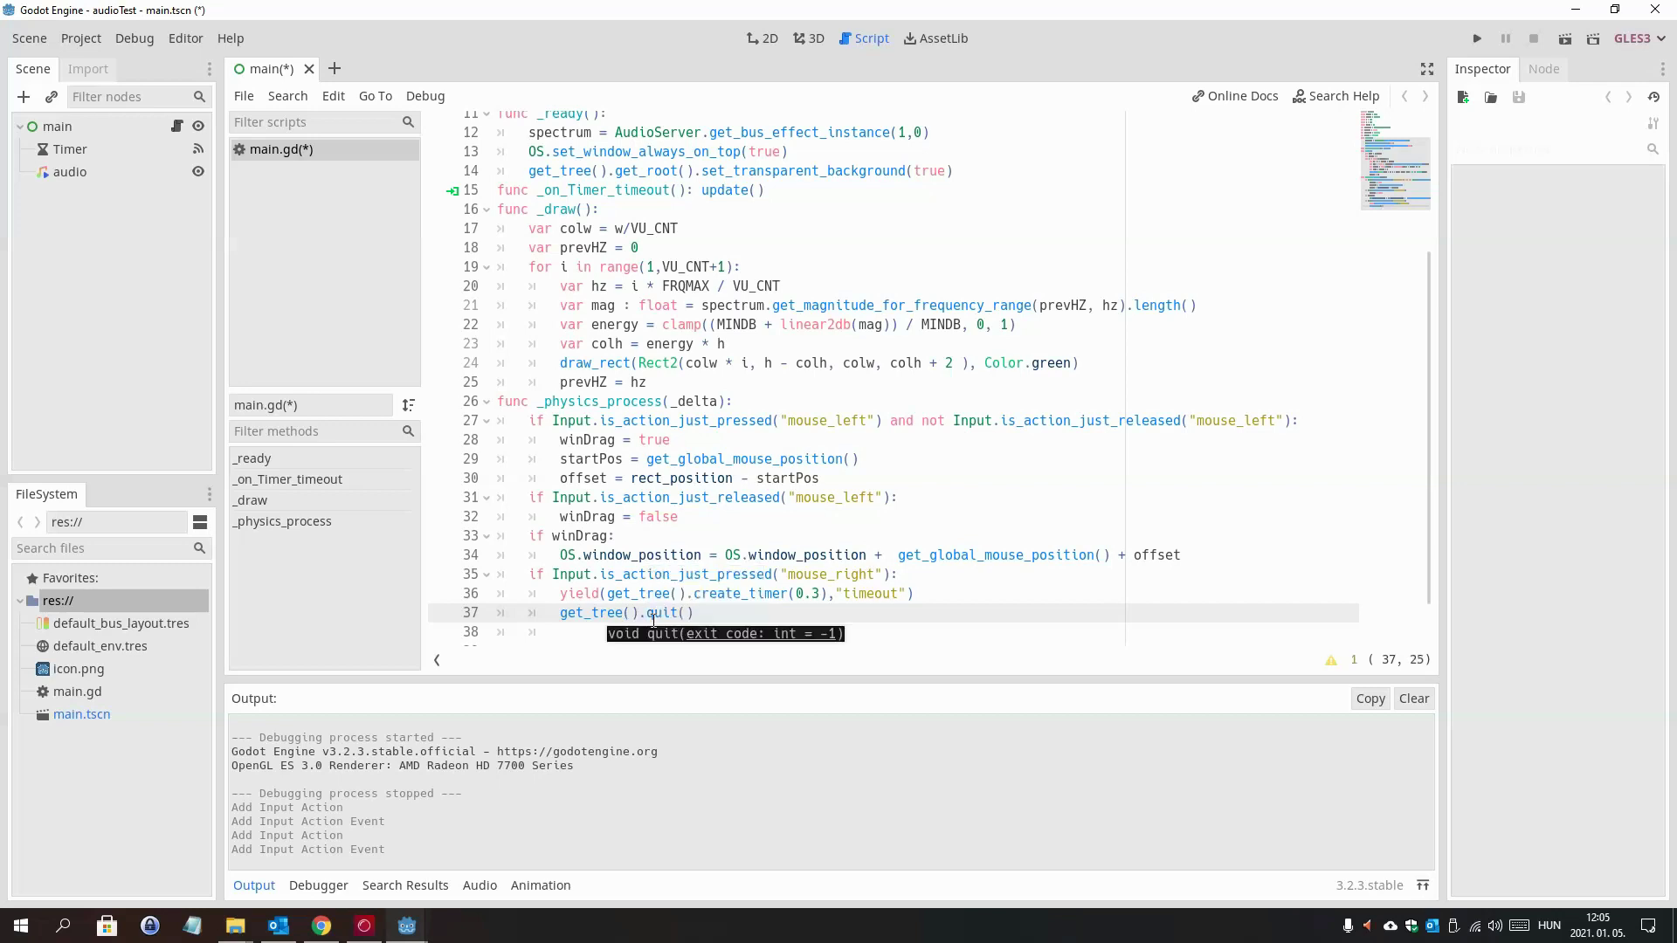
- Save the script and run the project with F5
key(Return)
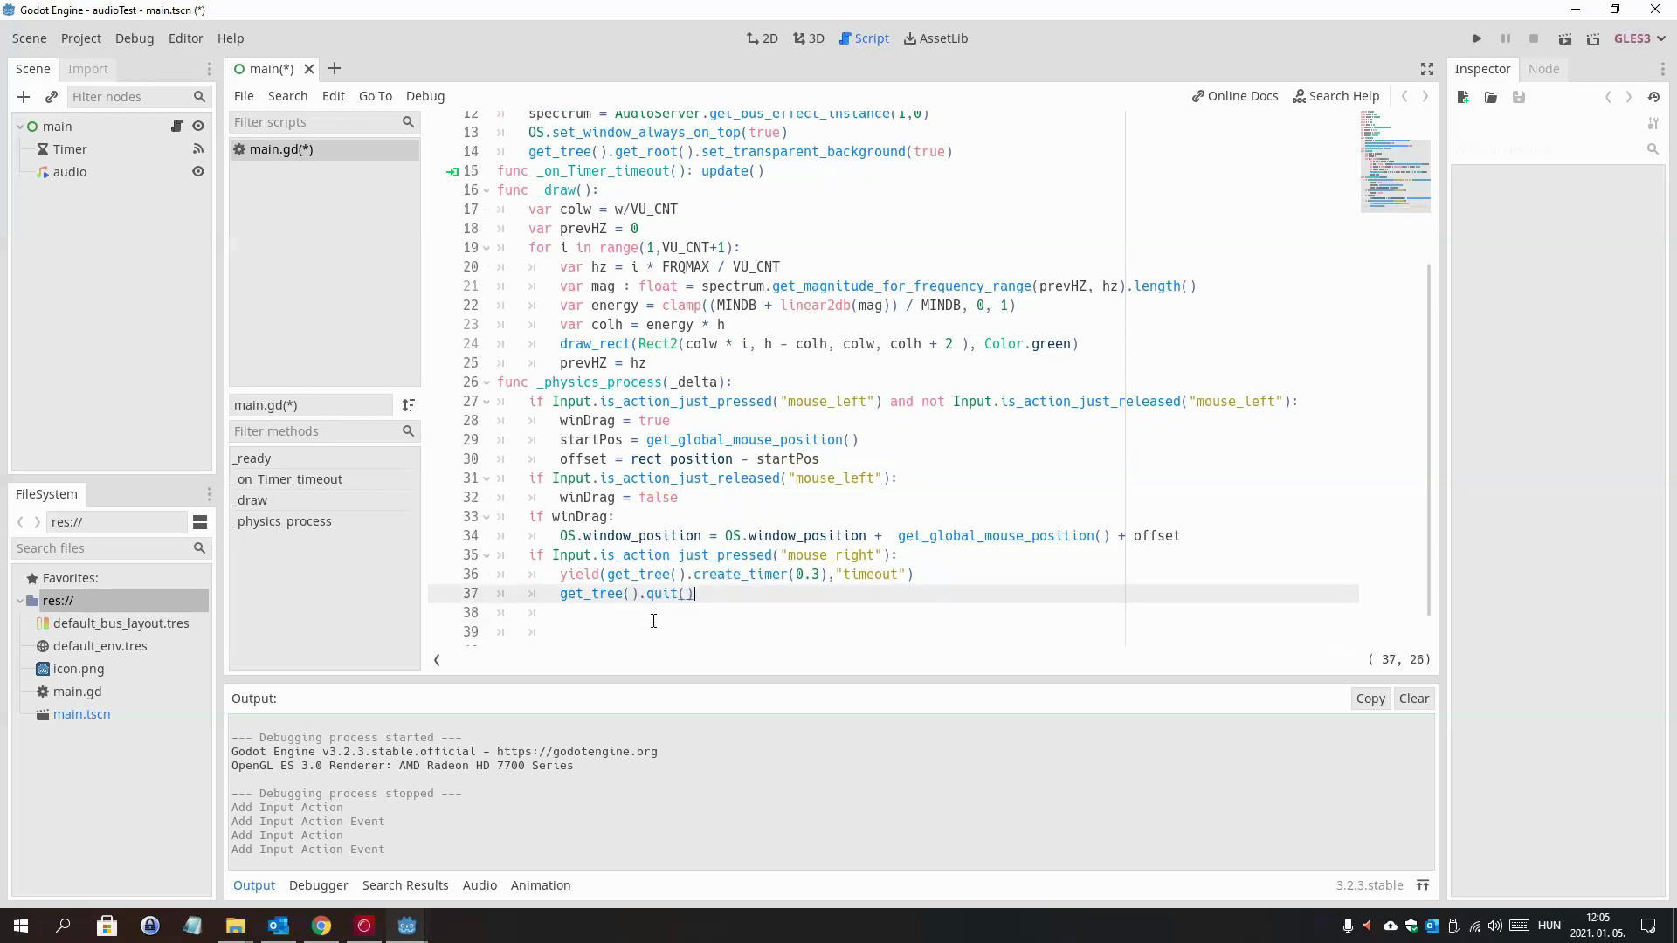
key(ctrl+Home)
key(F5)
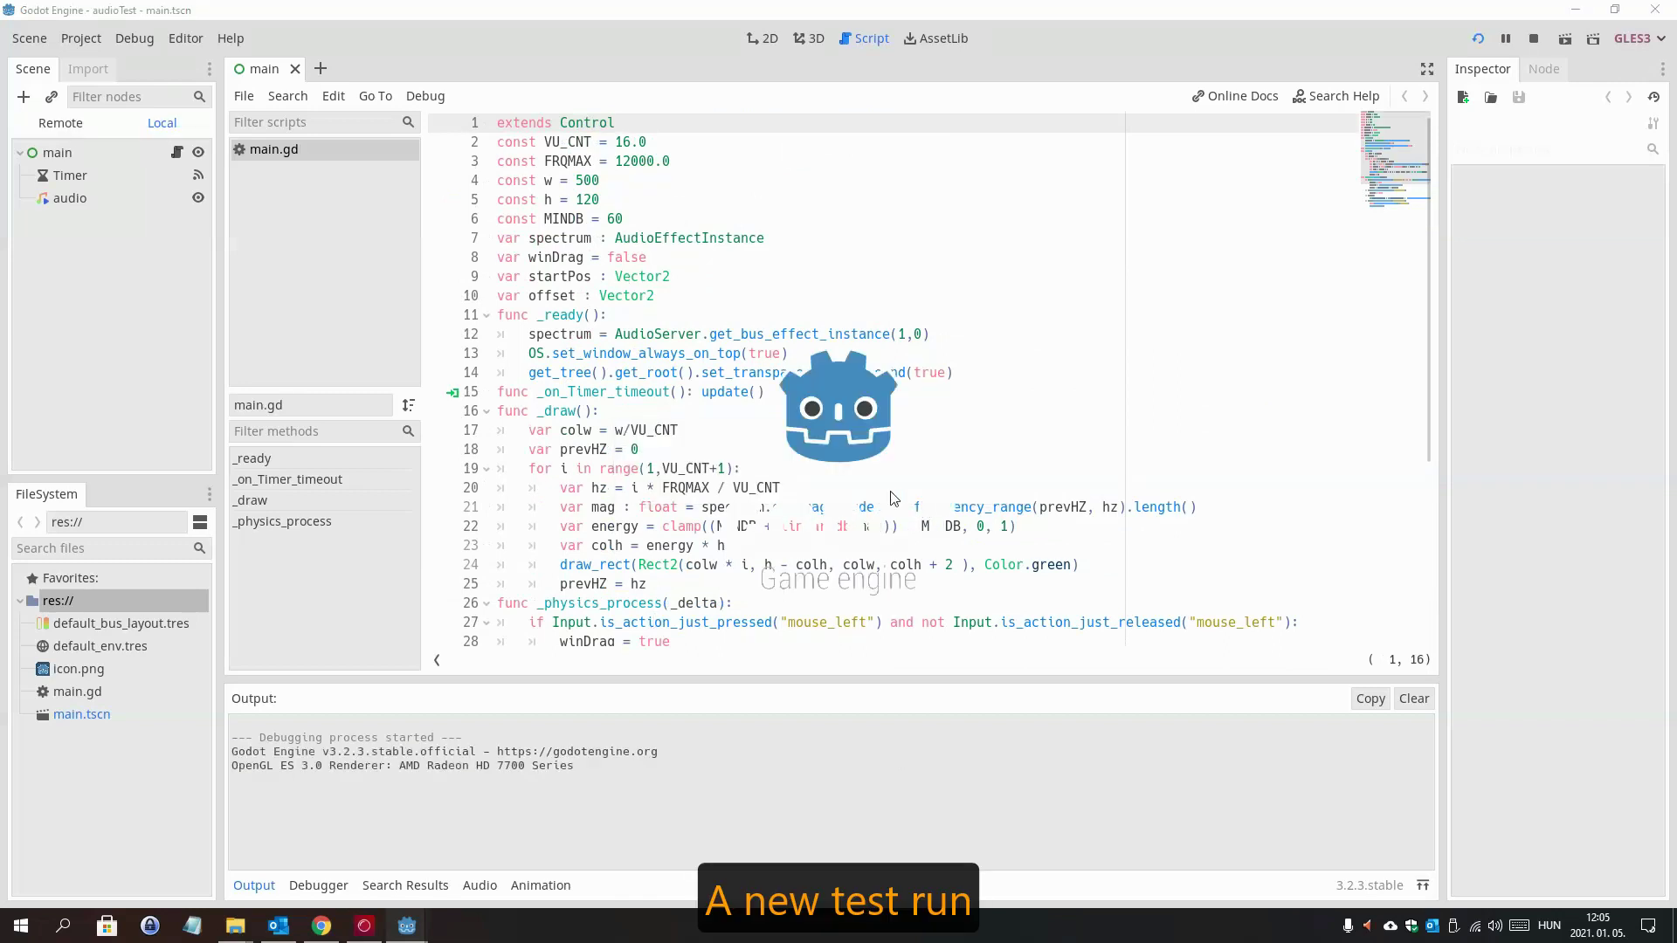
- Drag the transparent VU bar around the screen, parking it top right over the YouTube browser
mouse_move(739, 451)
mouse_down()
mouse_move(662, 376)
mouse_move(767, 420)
mouse_move(774, 368)
mouse_move(671, 297)
mouse_up()
key(alt+Tab)
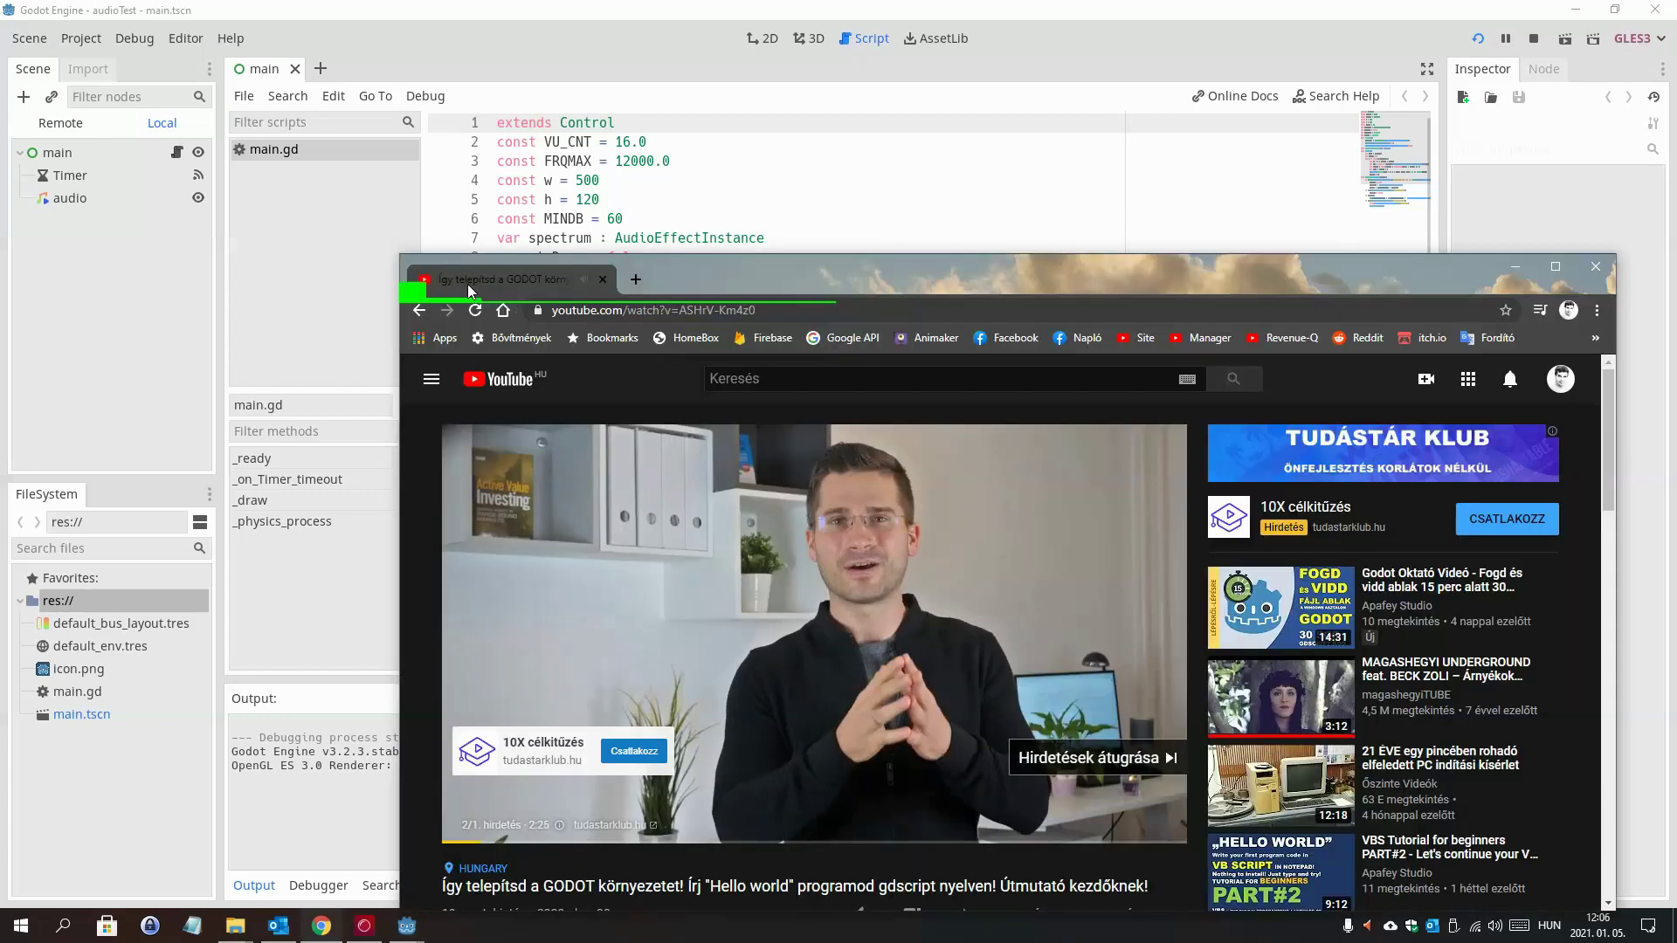
drag(440, 291, 68, 878)
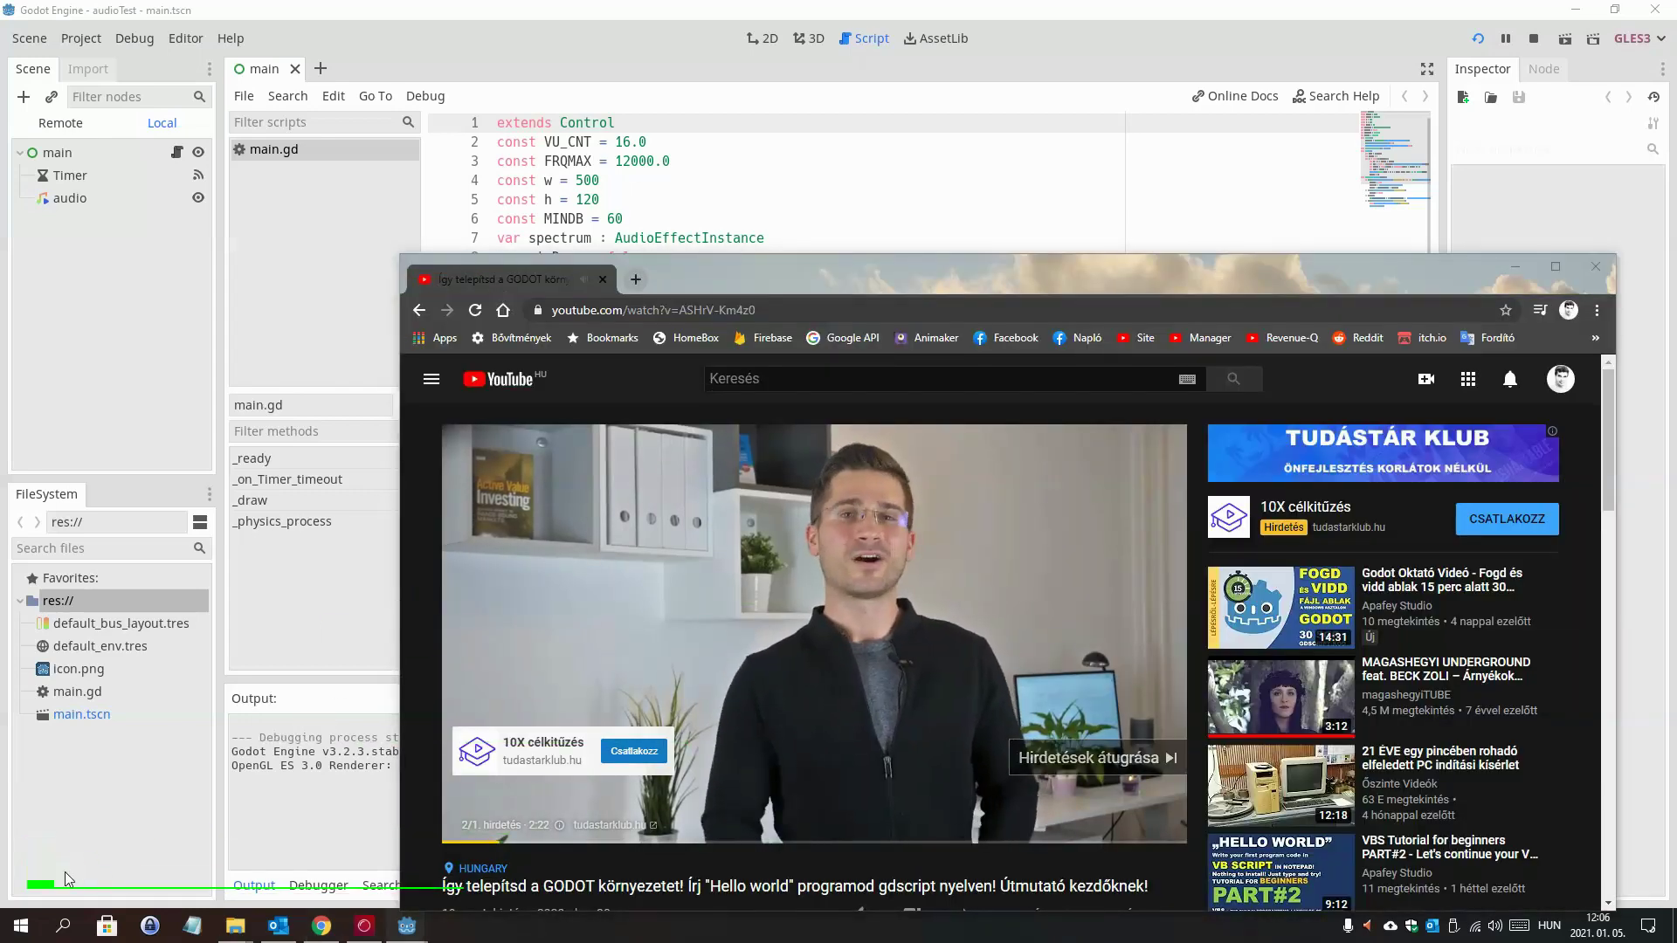
mouse_move(65, 871)
mouse_down()
mouse_move(1174, 248)
mouse_move(1177, 286)
mouse_up()
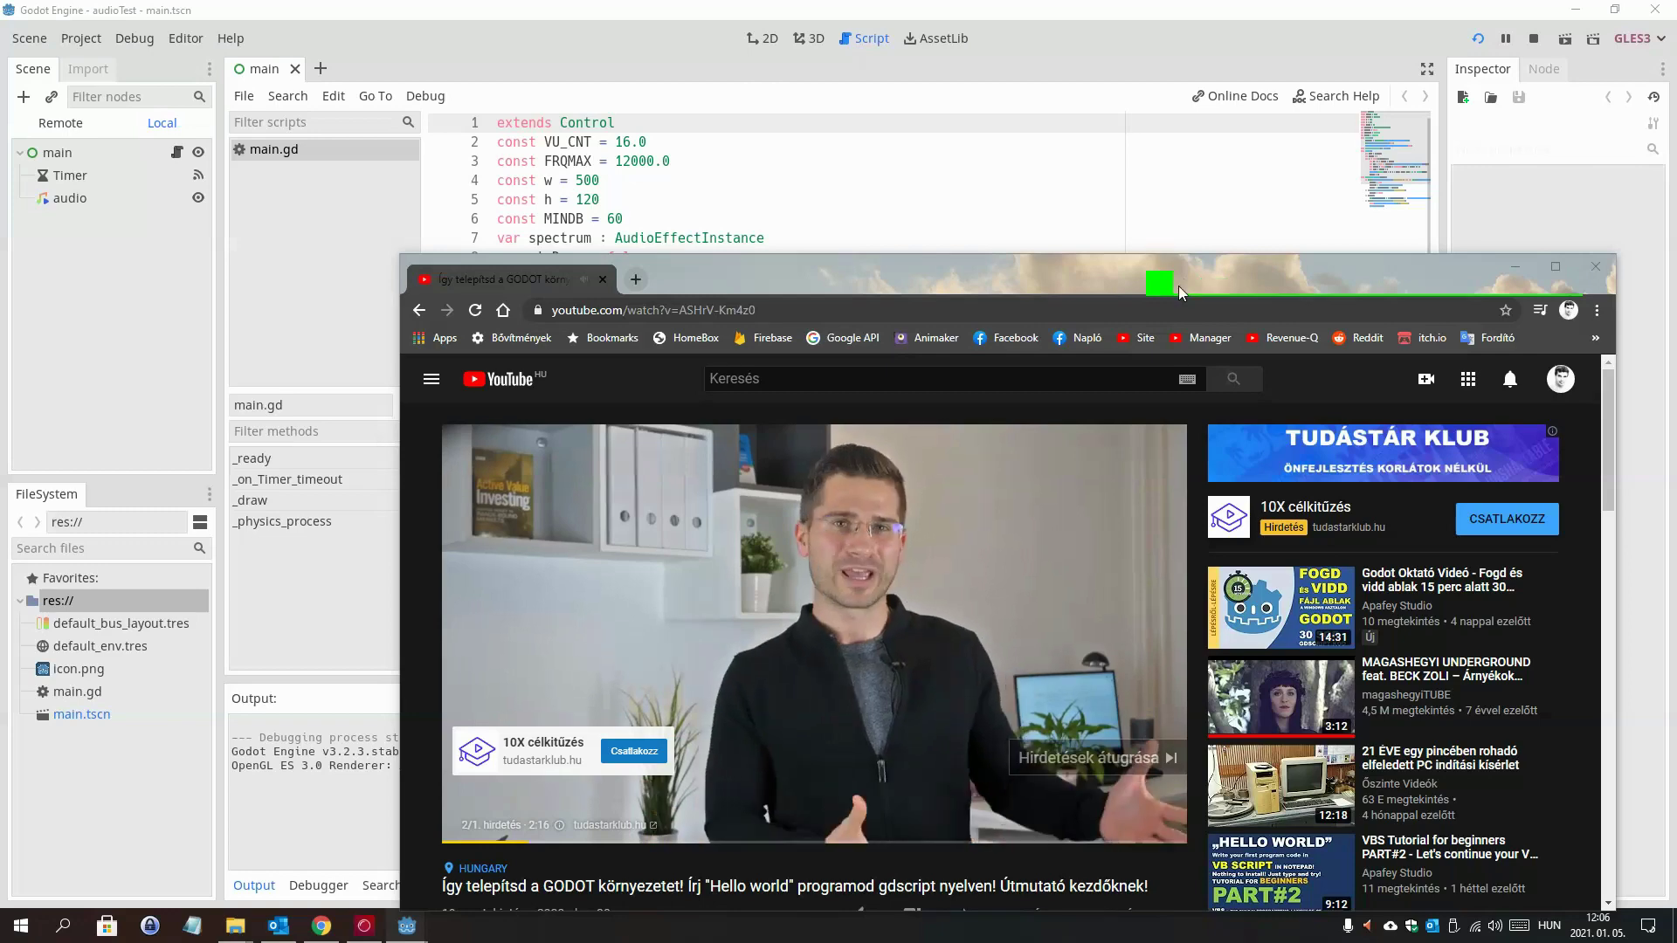
click(81, 37)
- Add a mouse_w action to the Input Map bound to the middle mouse button
click(102, 64)
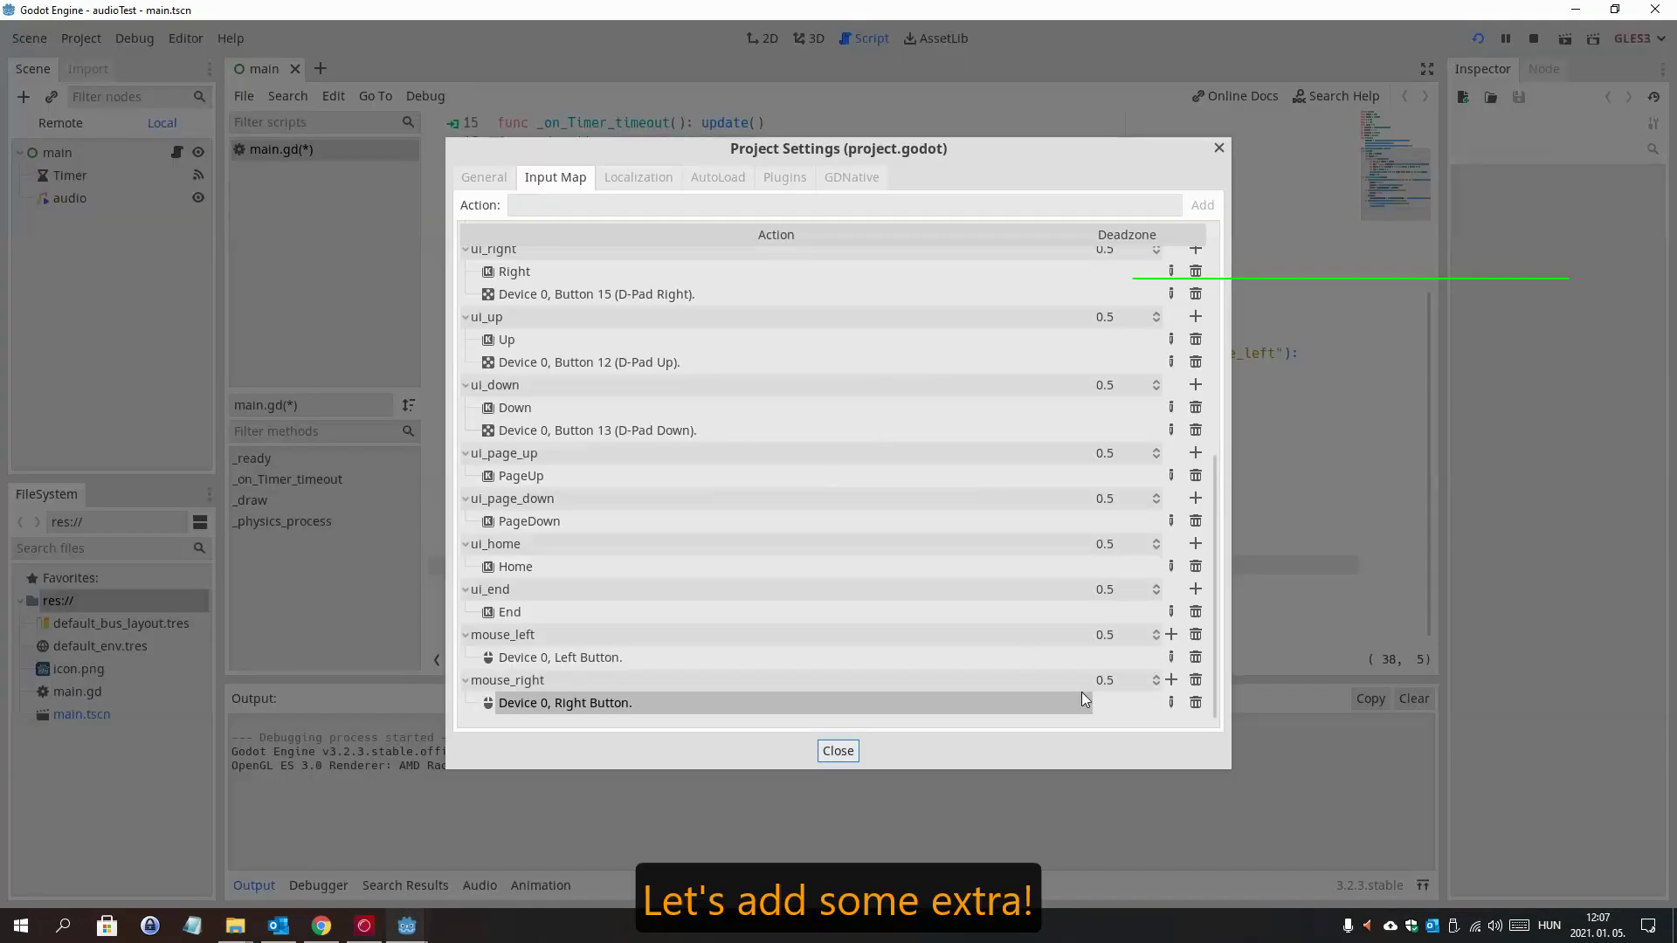
click(575, 208)
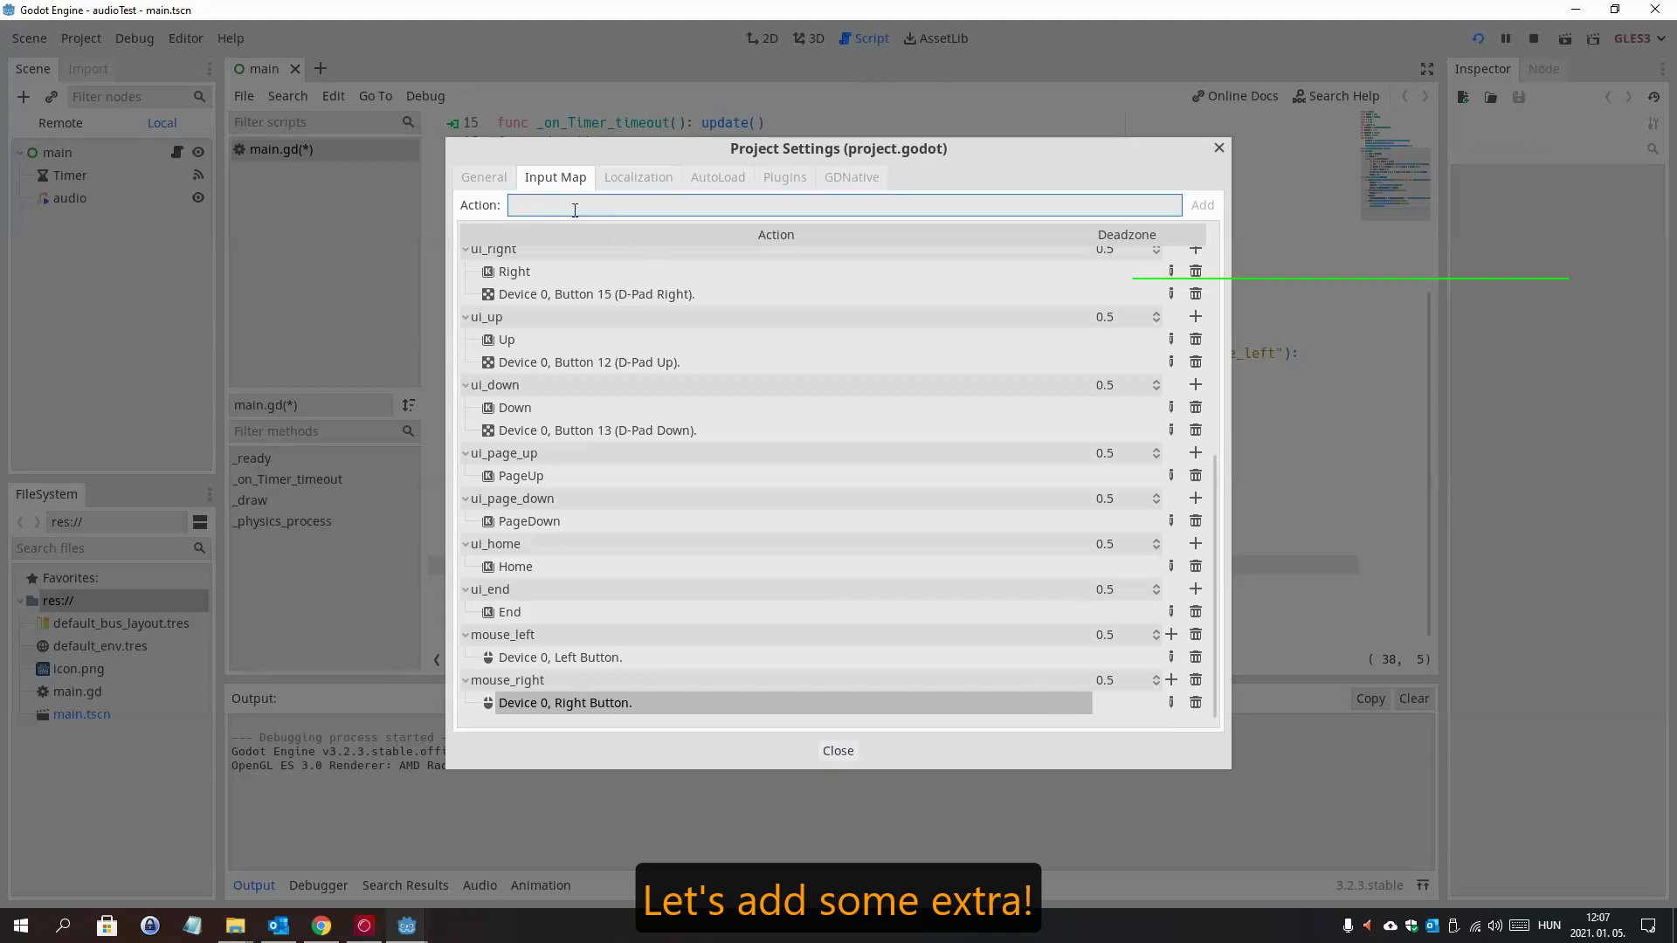
text(mouse_w)
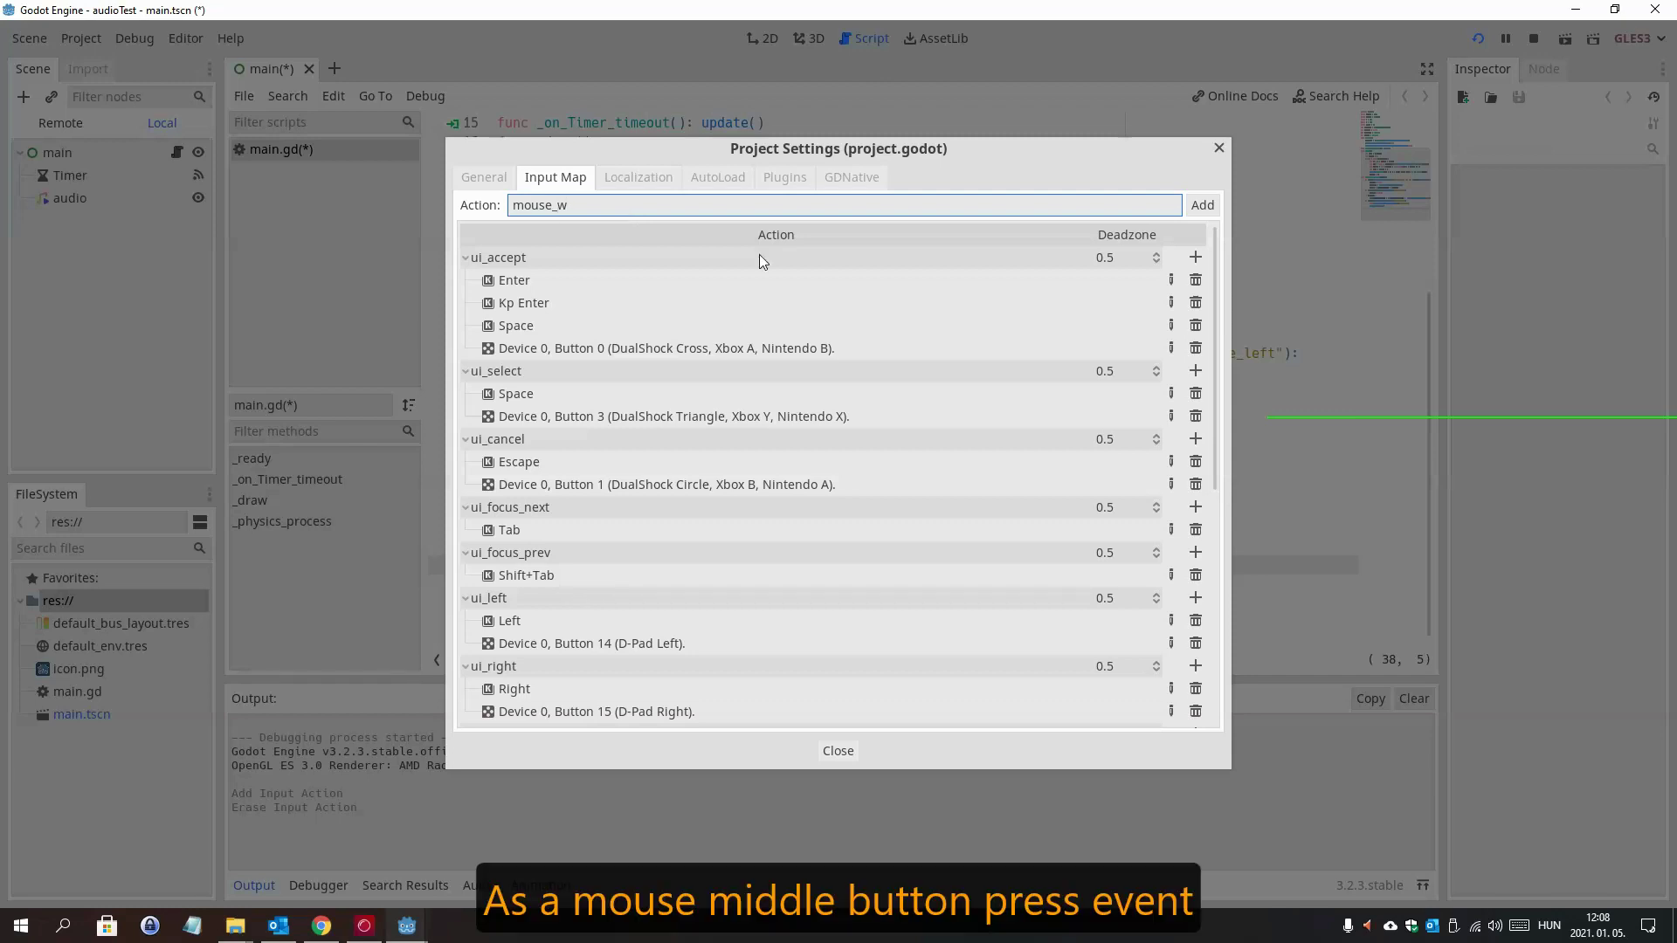
click(1202, 208)
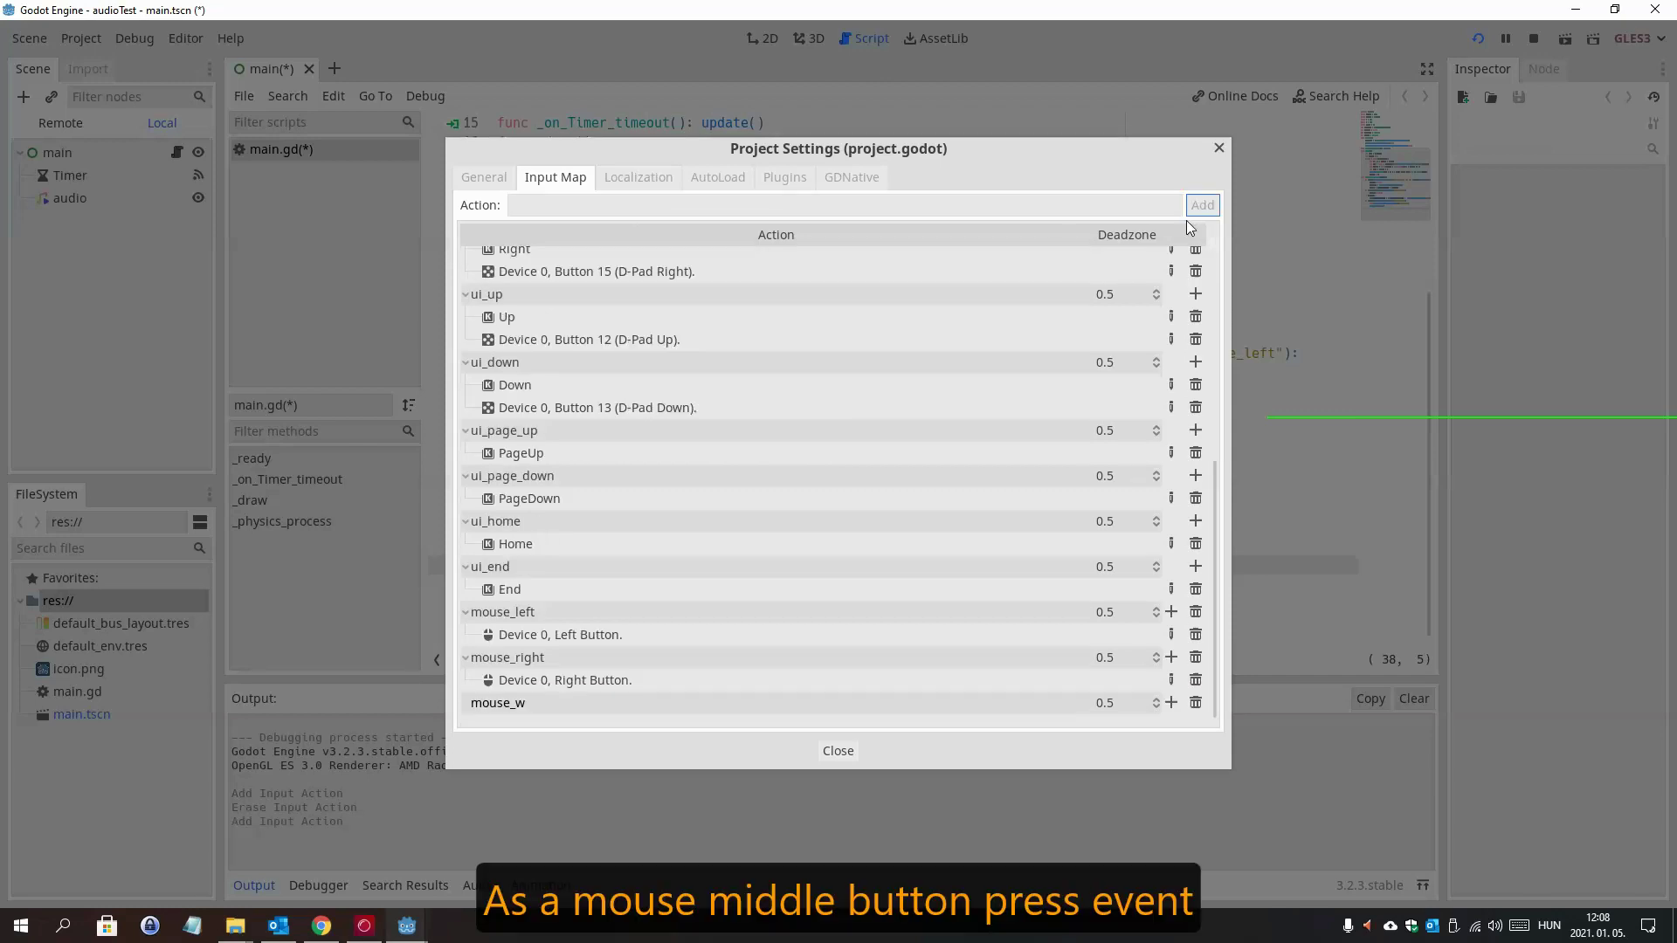
click(1171, 704)
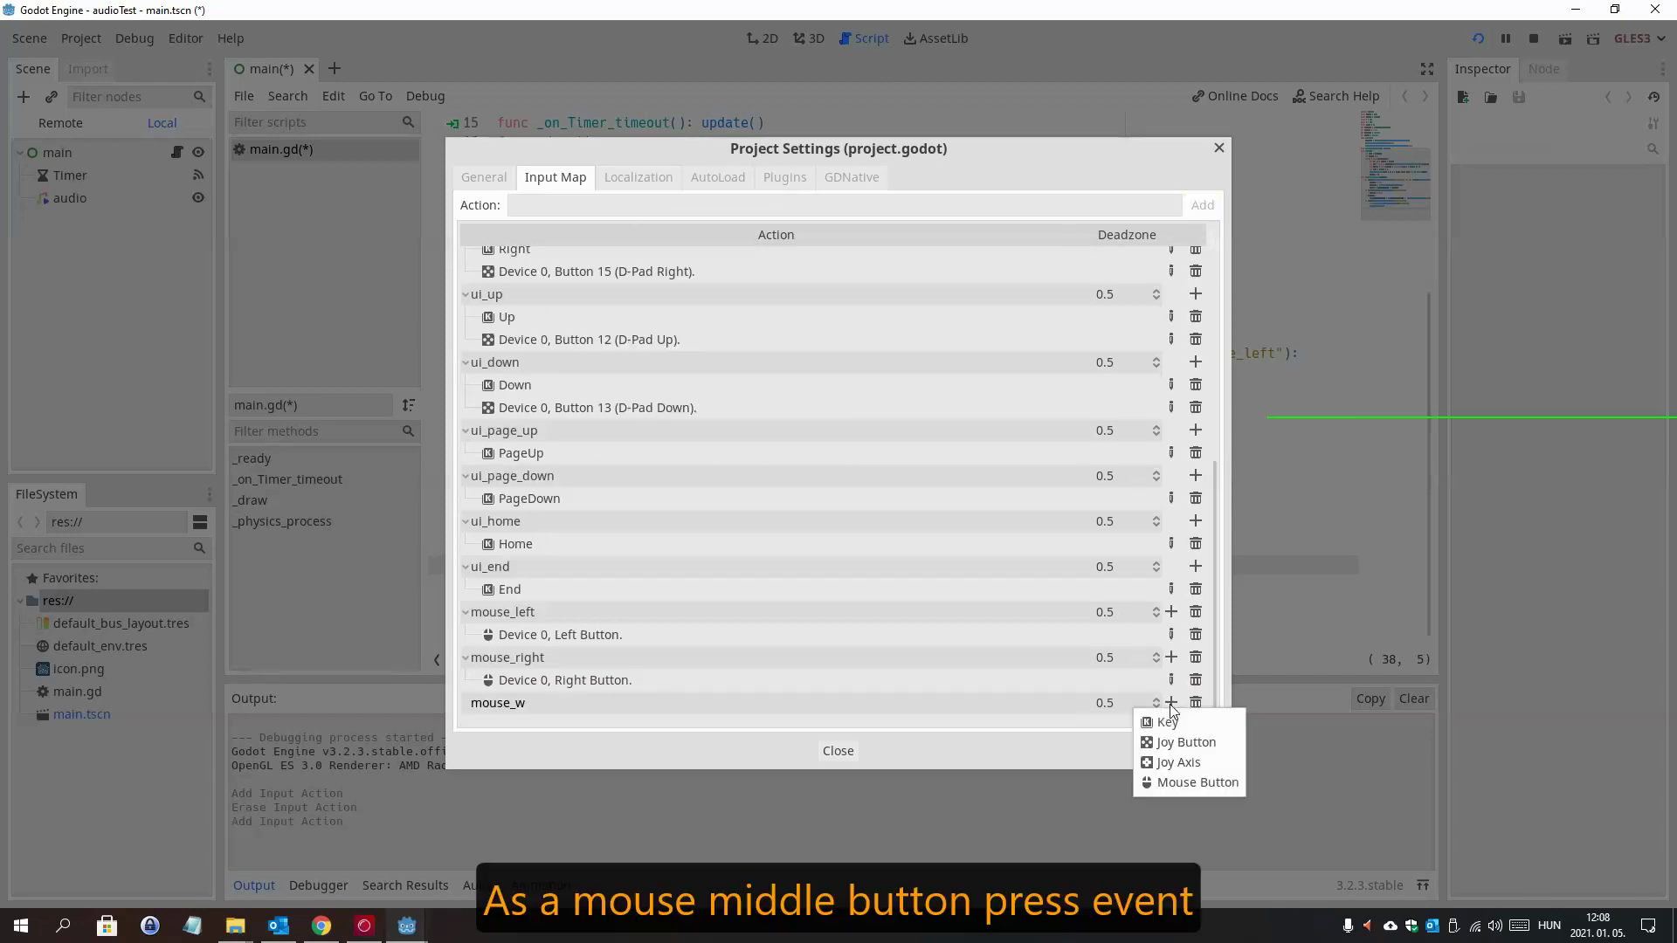
click(1194, 784)
click(819, 463)
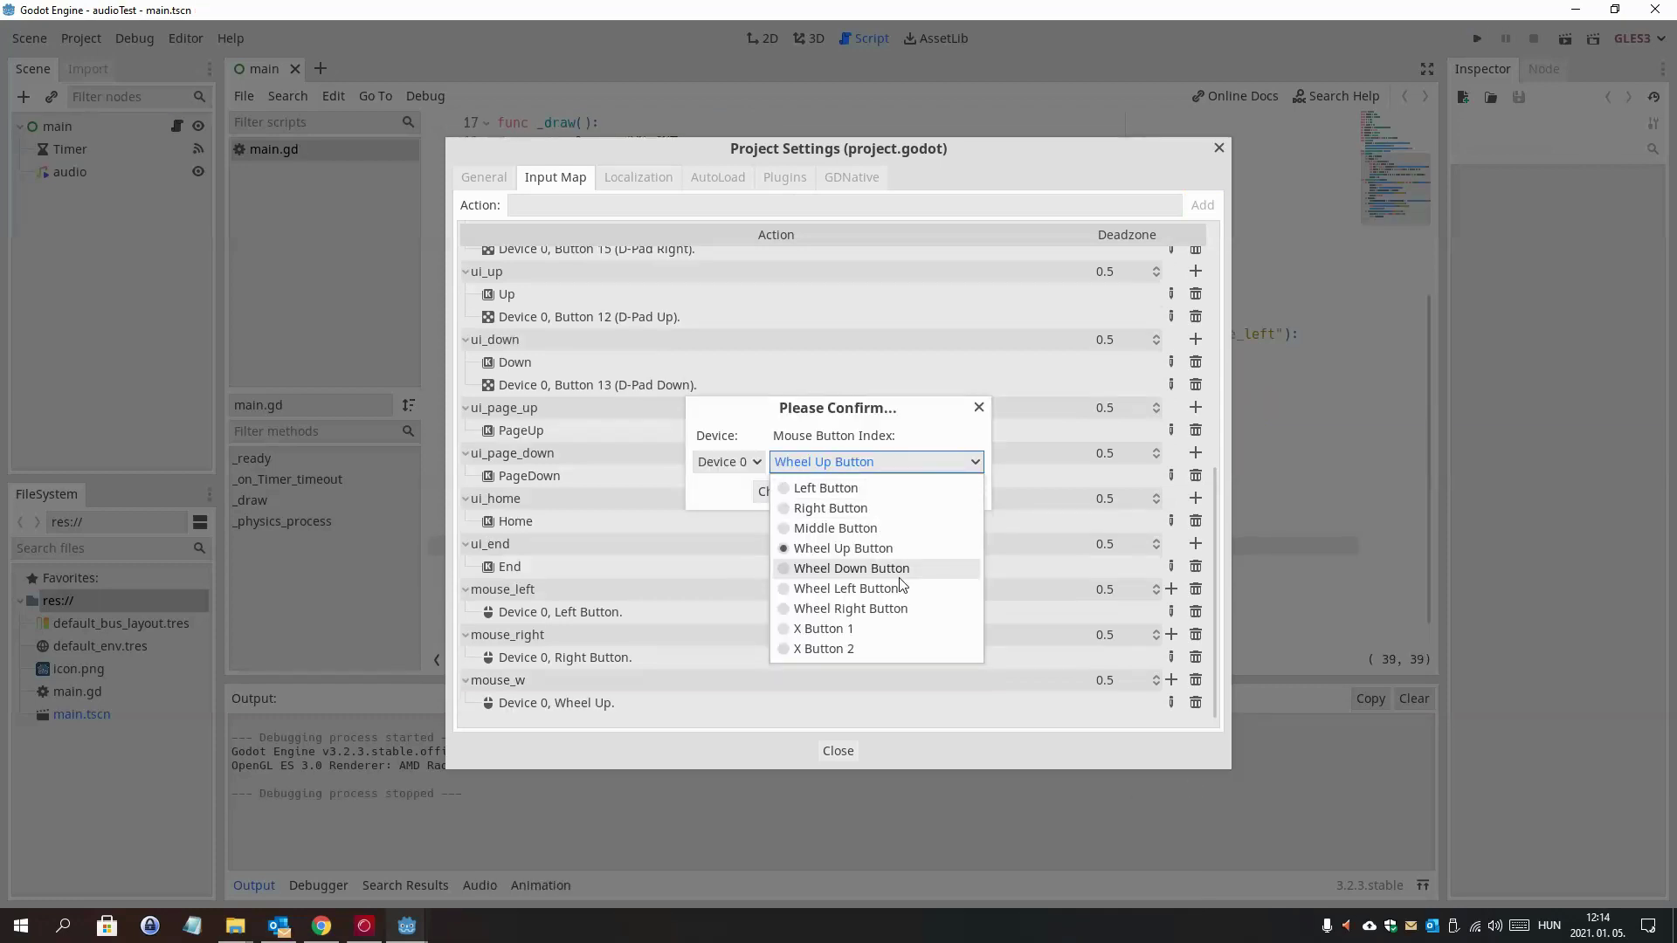
click(873, 529)
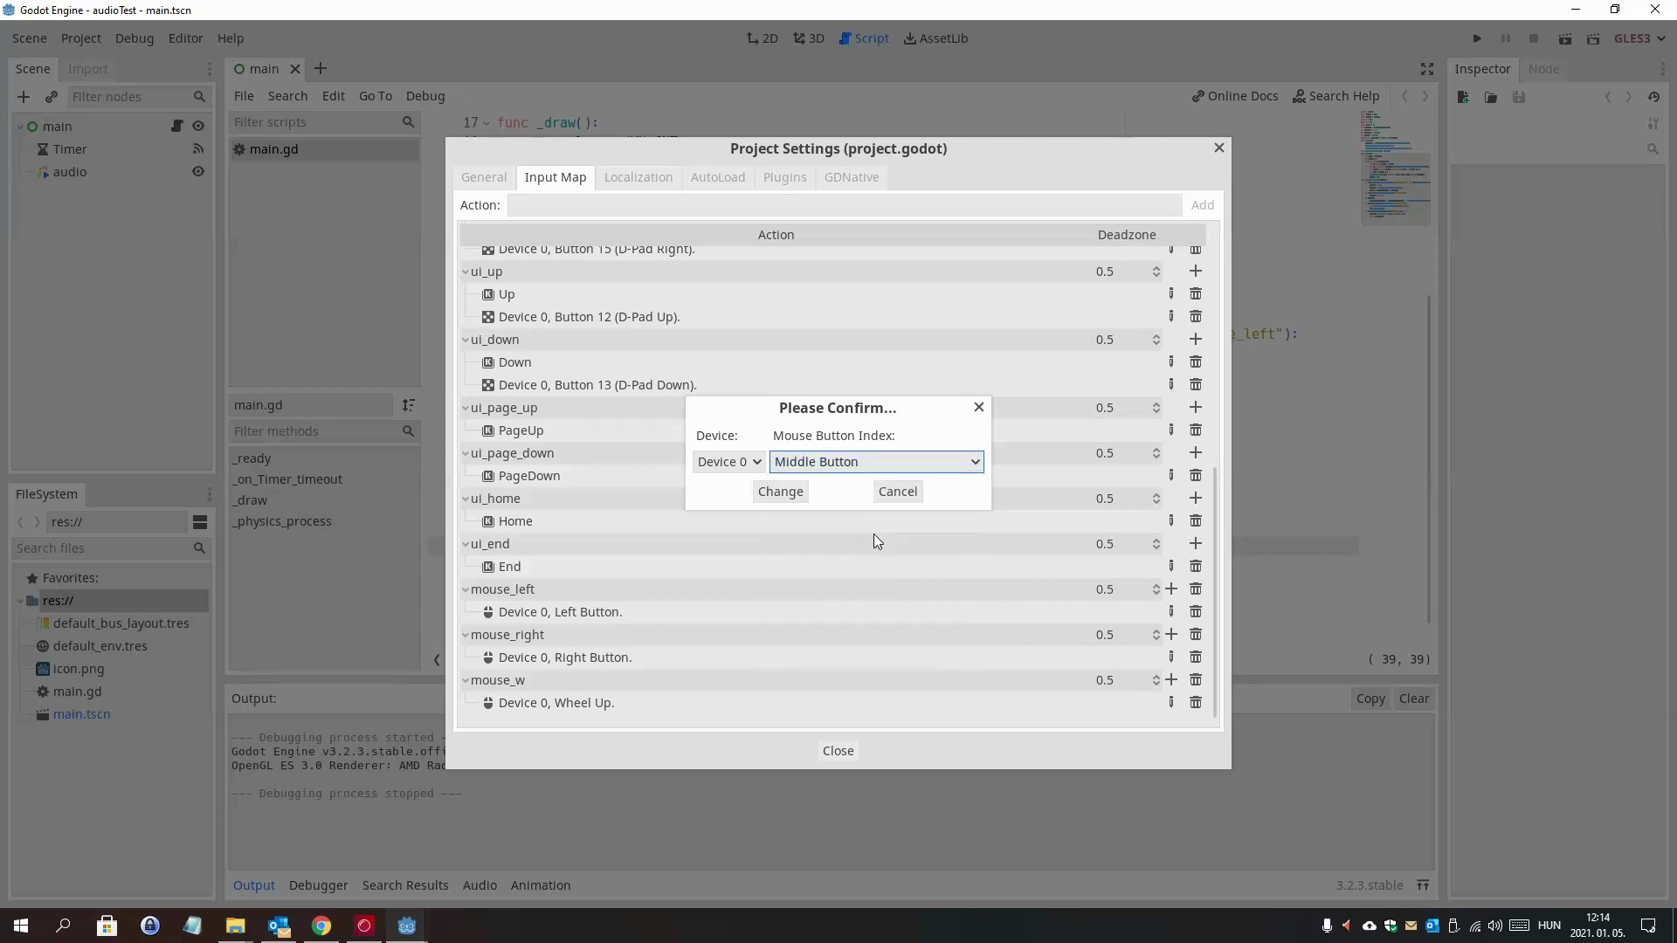
click(790, 498)
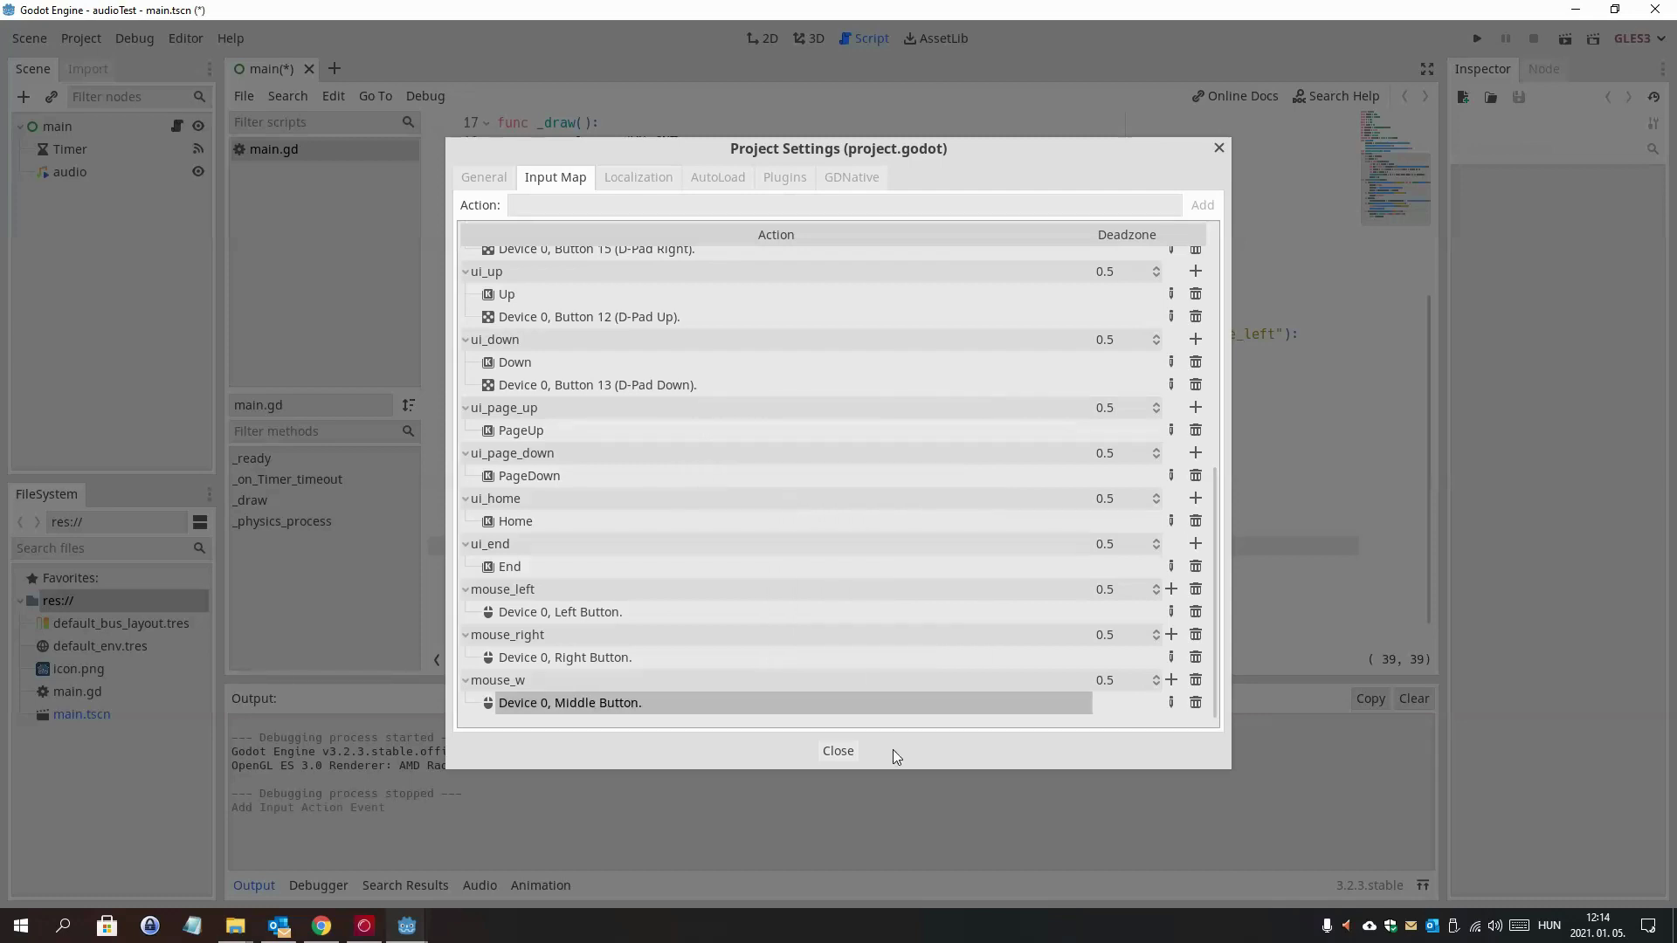
- Write if Input.is_action_just_pressed("mouse_w") on line 38
text(if )
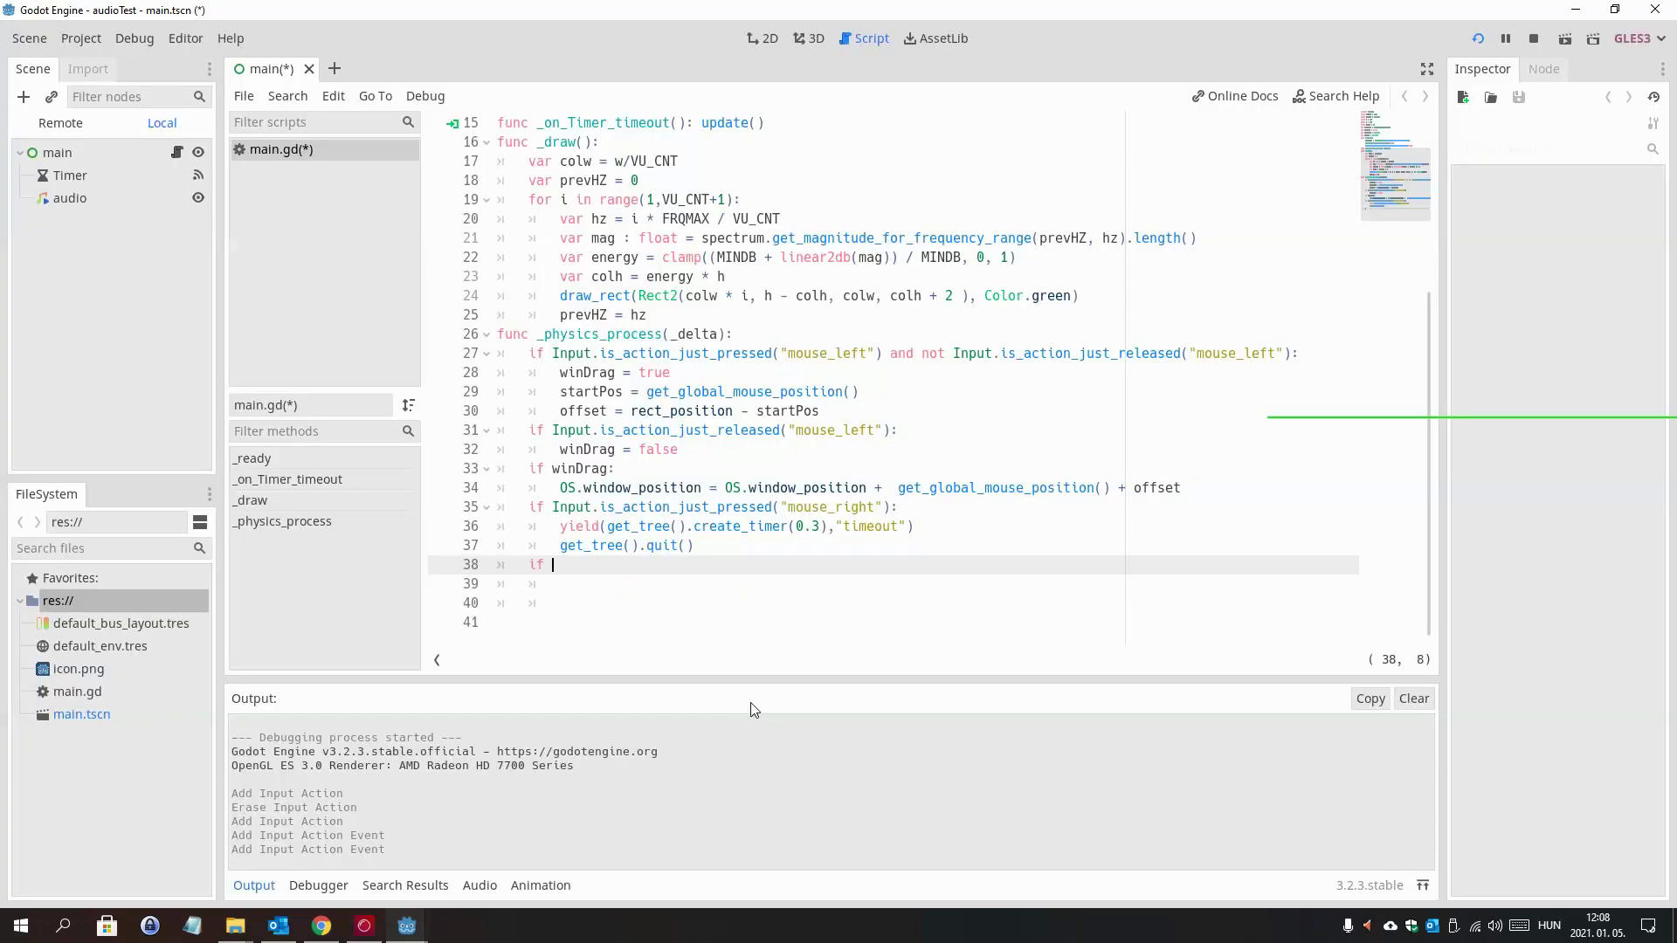
text(inp)
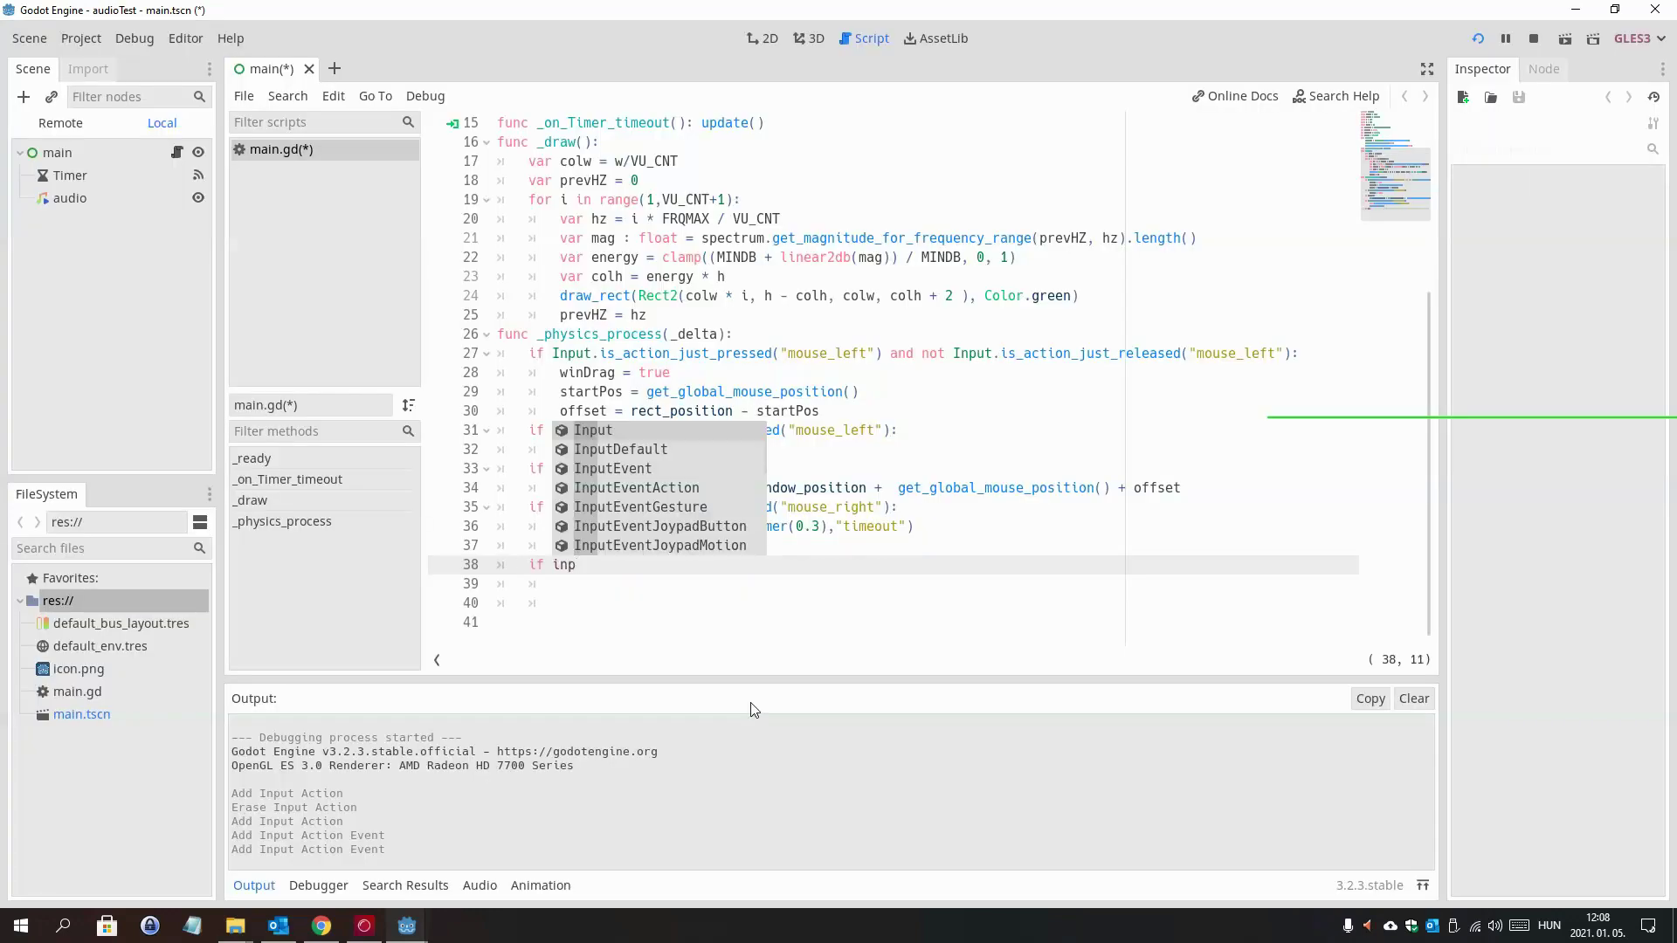
key(Return)
text(.is_a)
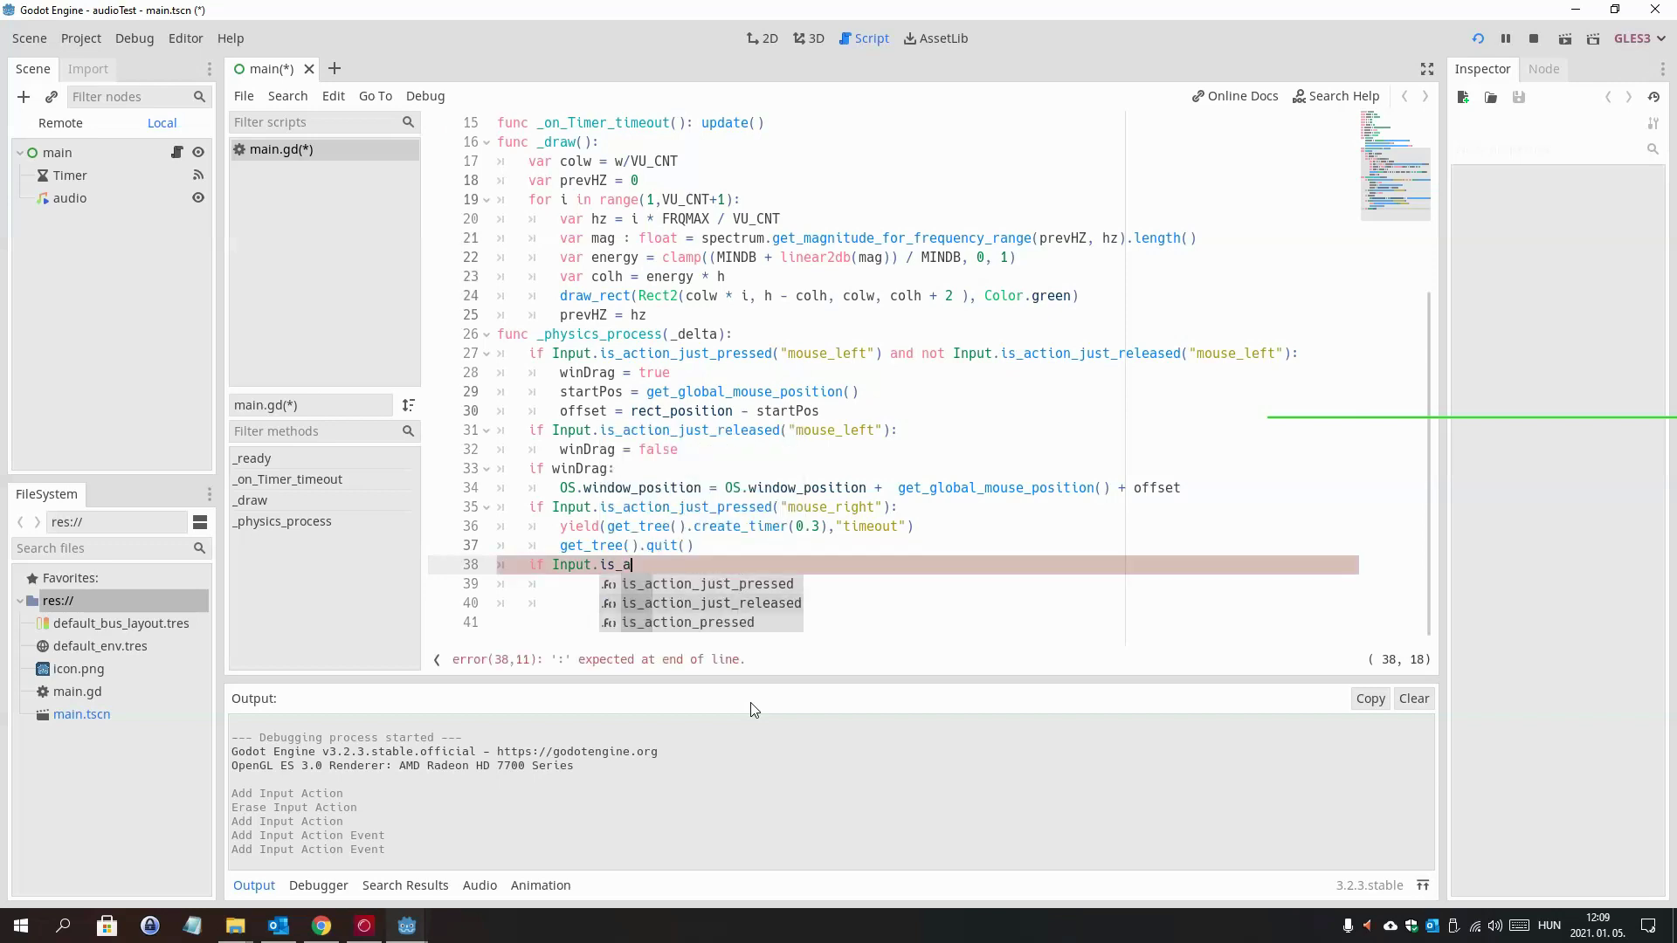
key(Return)
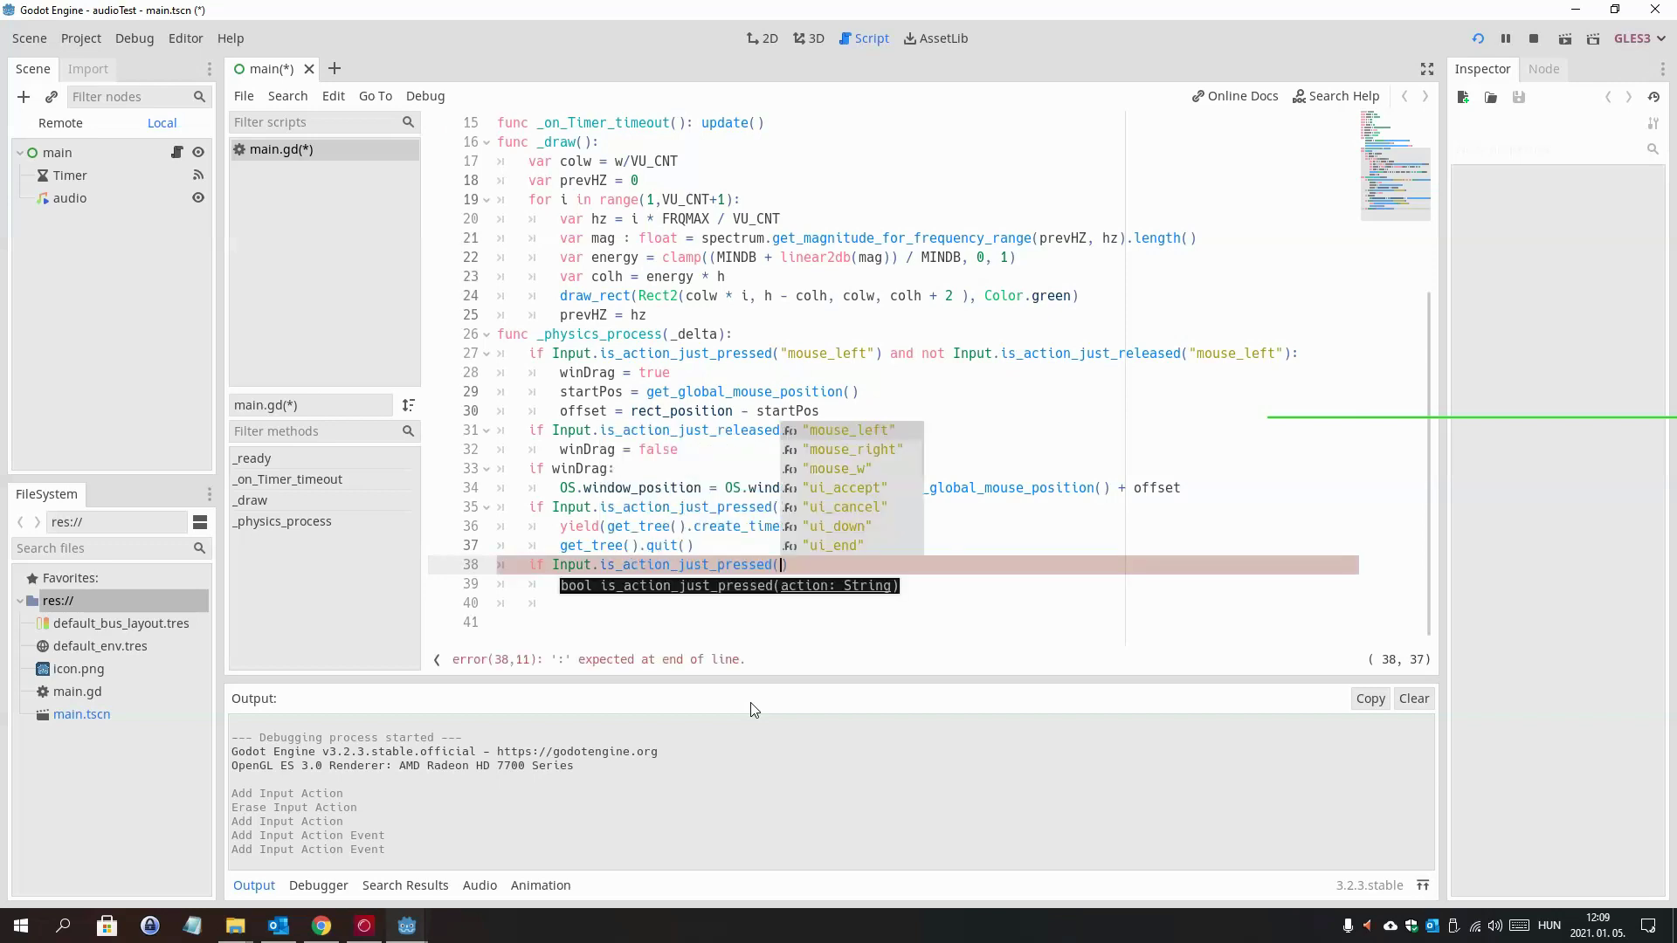
key(Down)
key(Down)
key(Return)
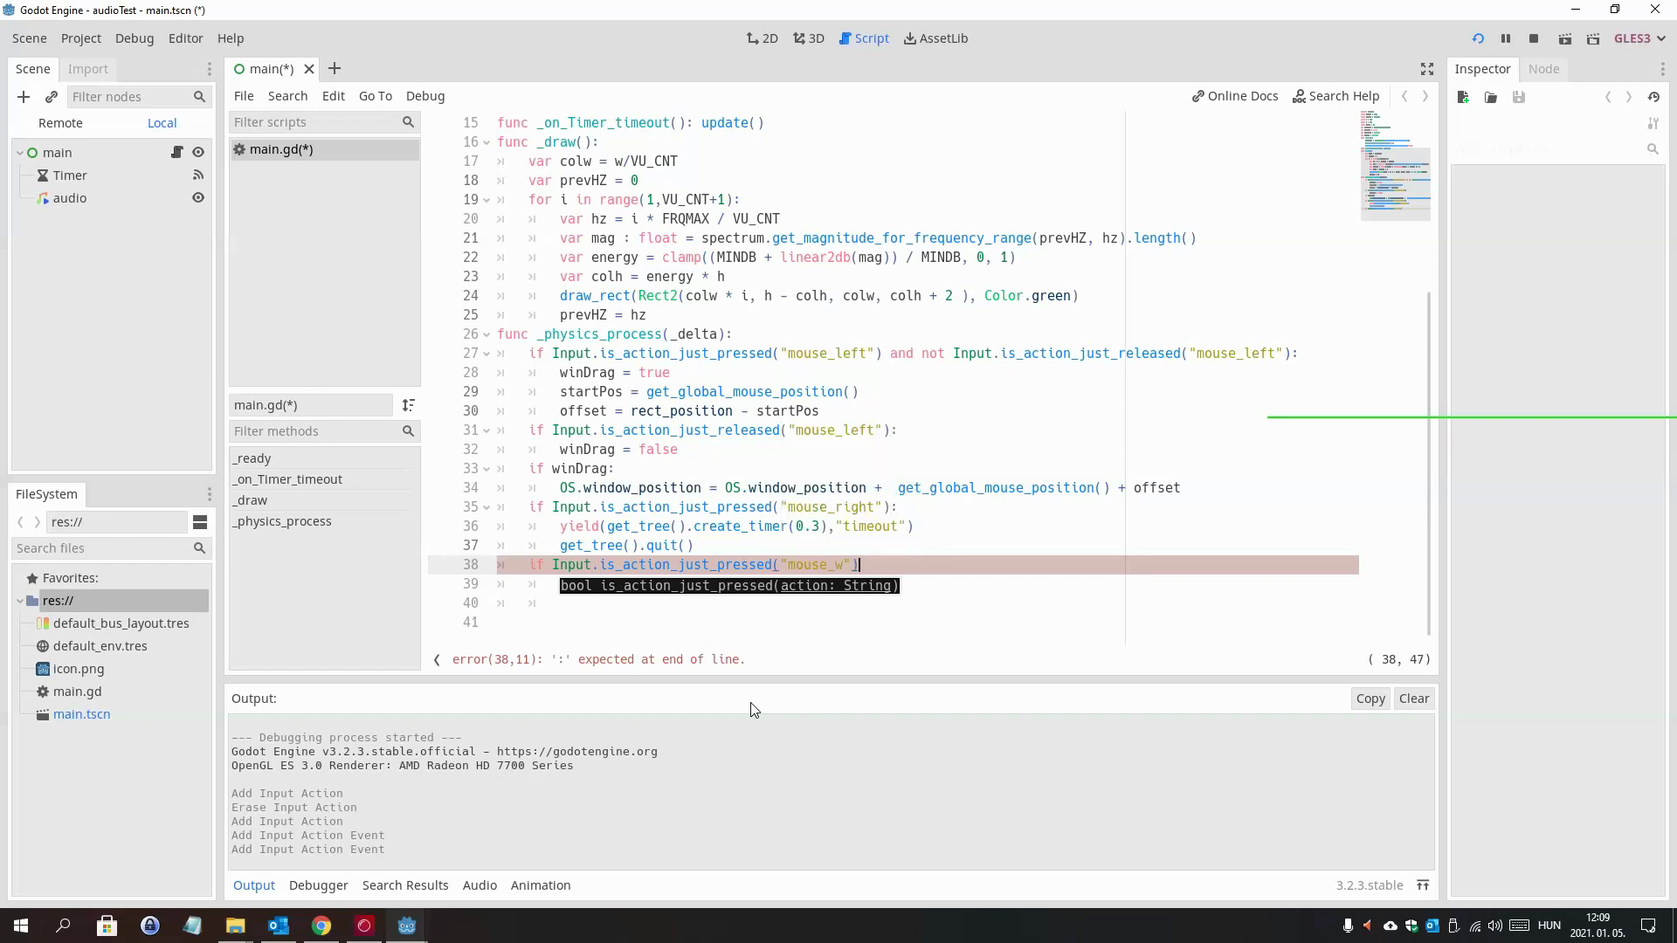
- Begin a colColor : Color variable declaration on a new line 11 after var offset
scroll(693, 261, up, 4)
click(693, 258)
key(Return)
text(c)
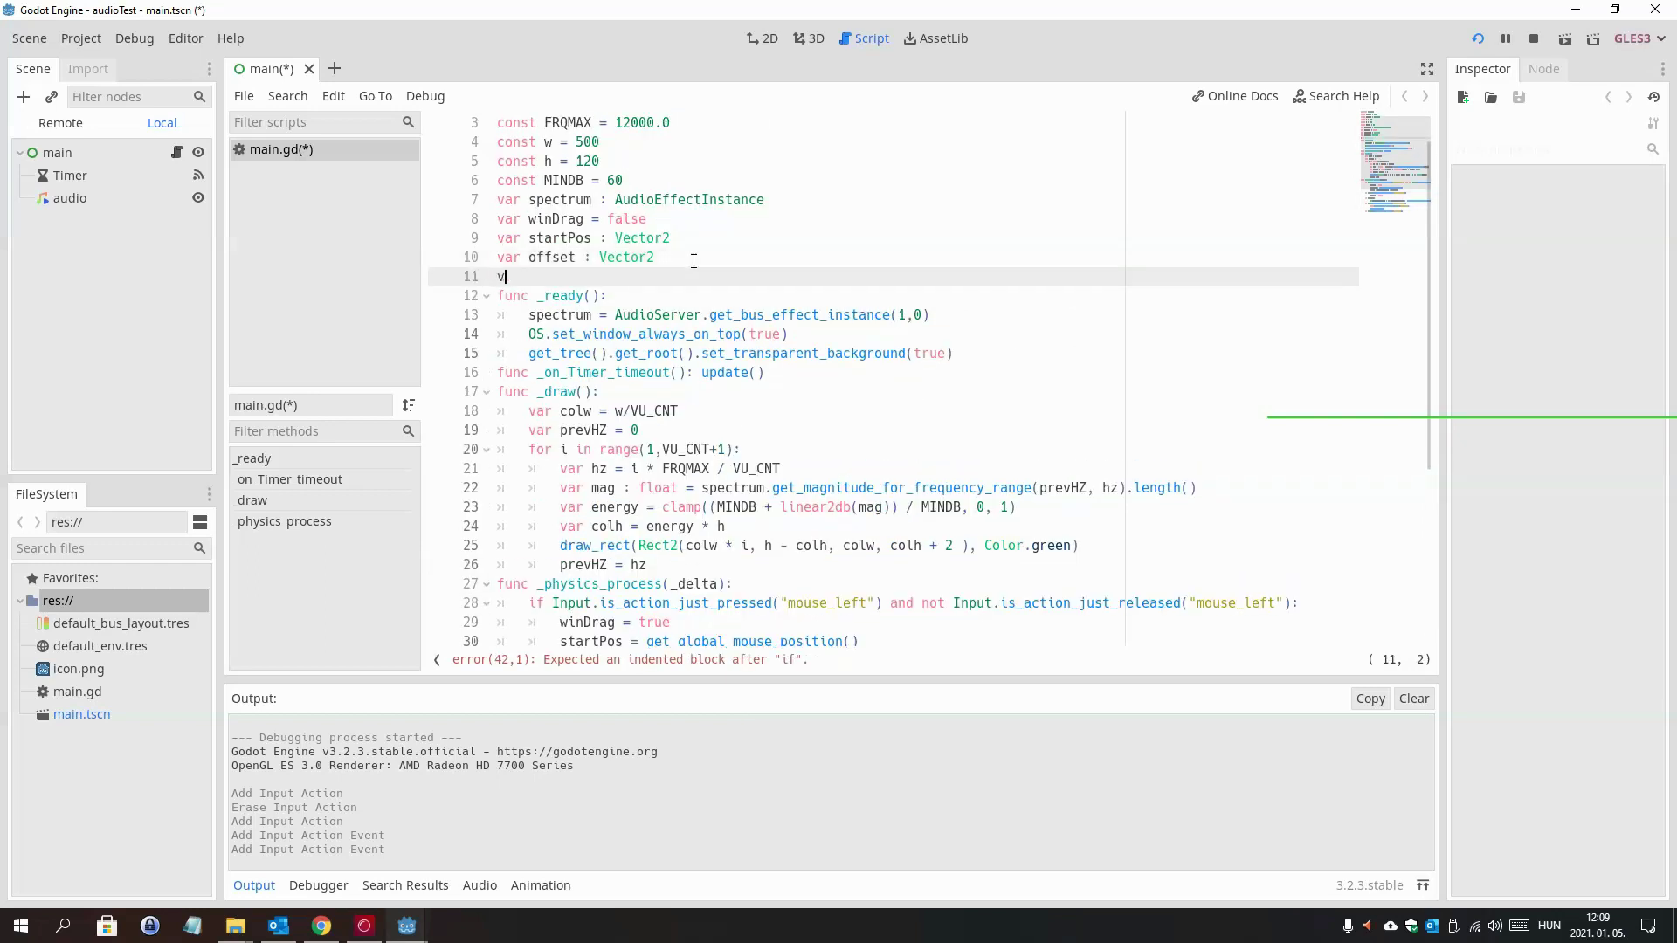
text(at colo)
key(BackSpace)
key(BackSpace)
key(BackSpace)
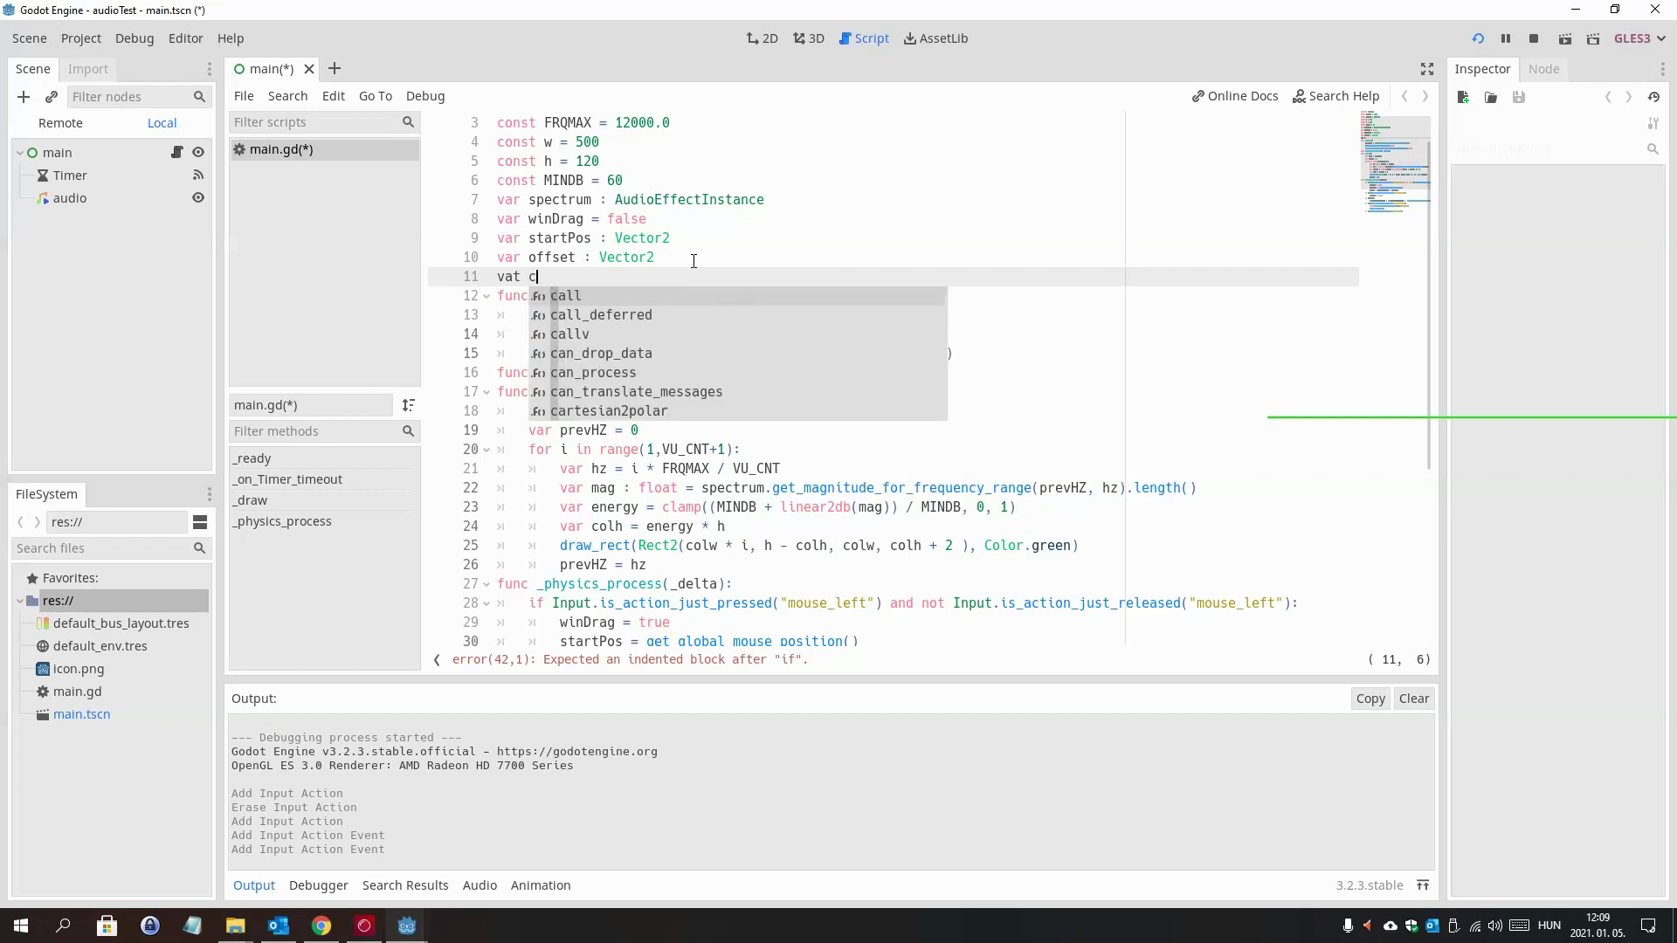
key(BackSpace)
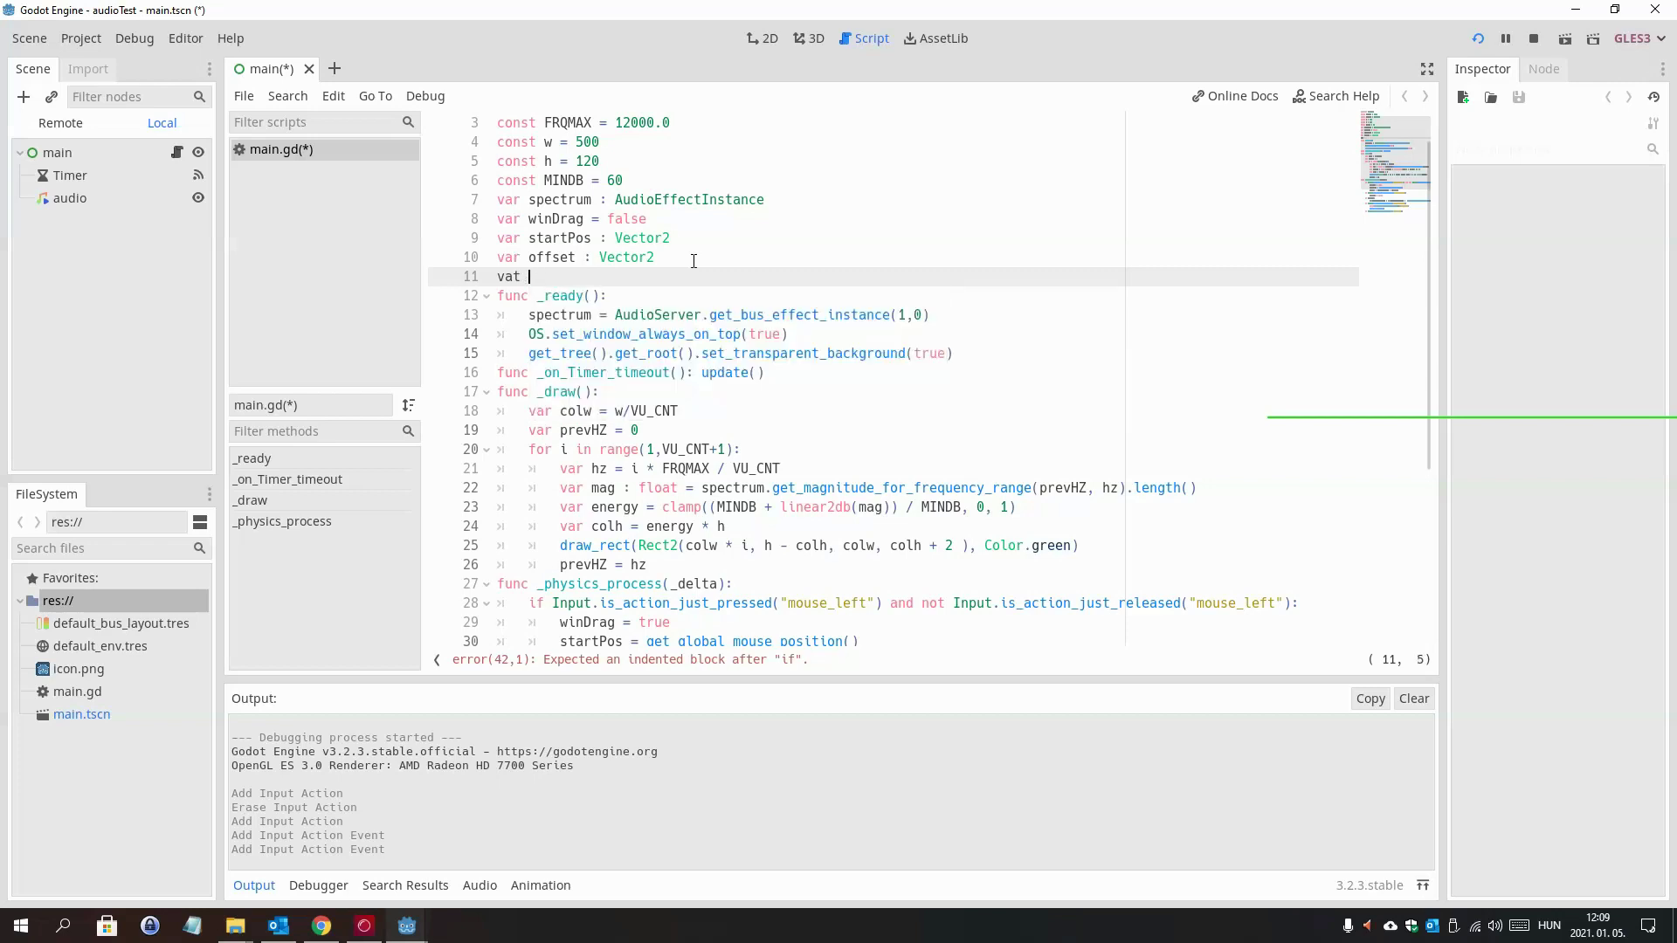
text(colCol)
text(or)
text( : Co)
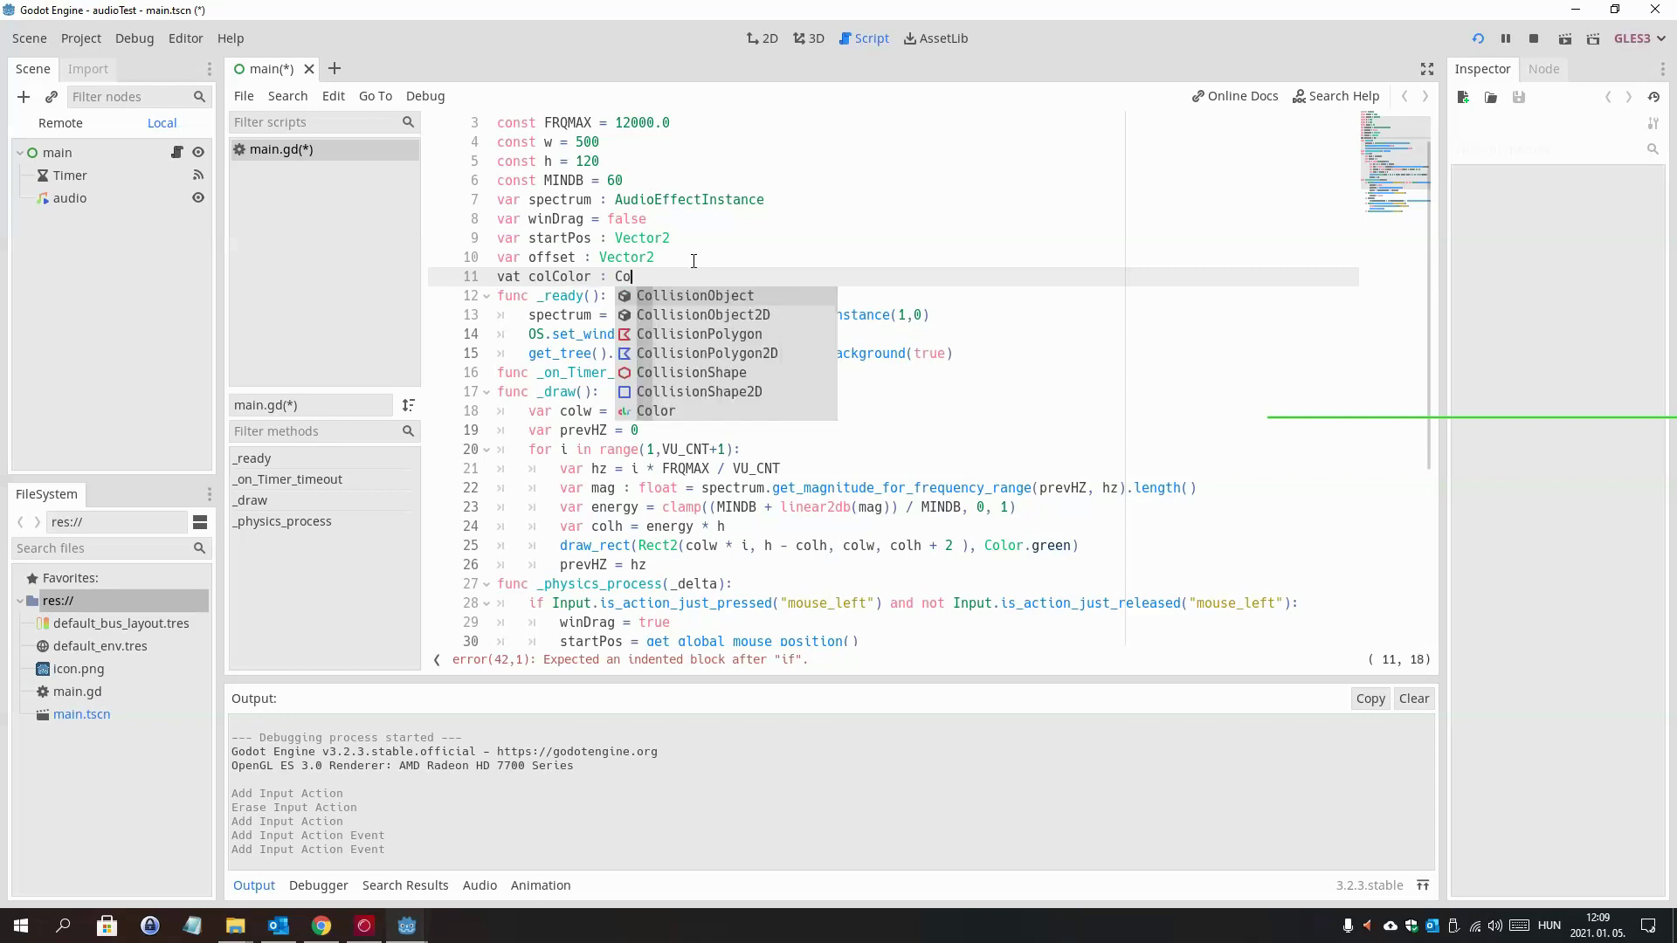
text(o)
key(BackSpace)
text(lo)
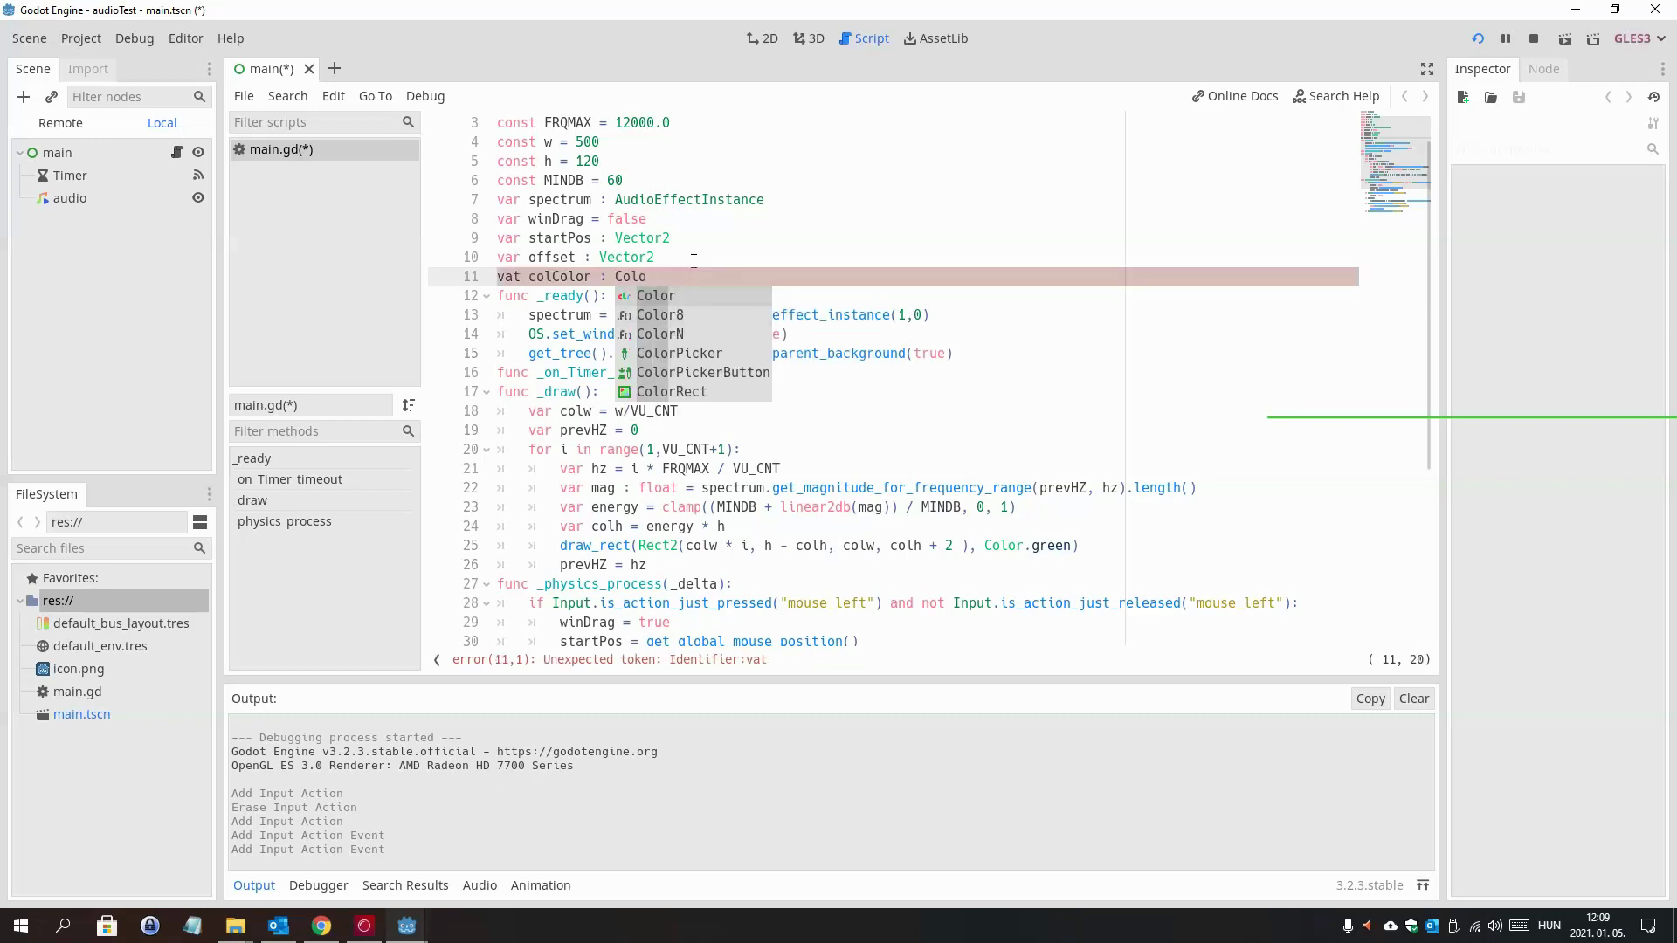
- Make line 11 an onready colColor : Color initialised to Color.green
key(Return)
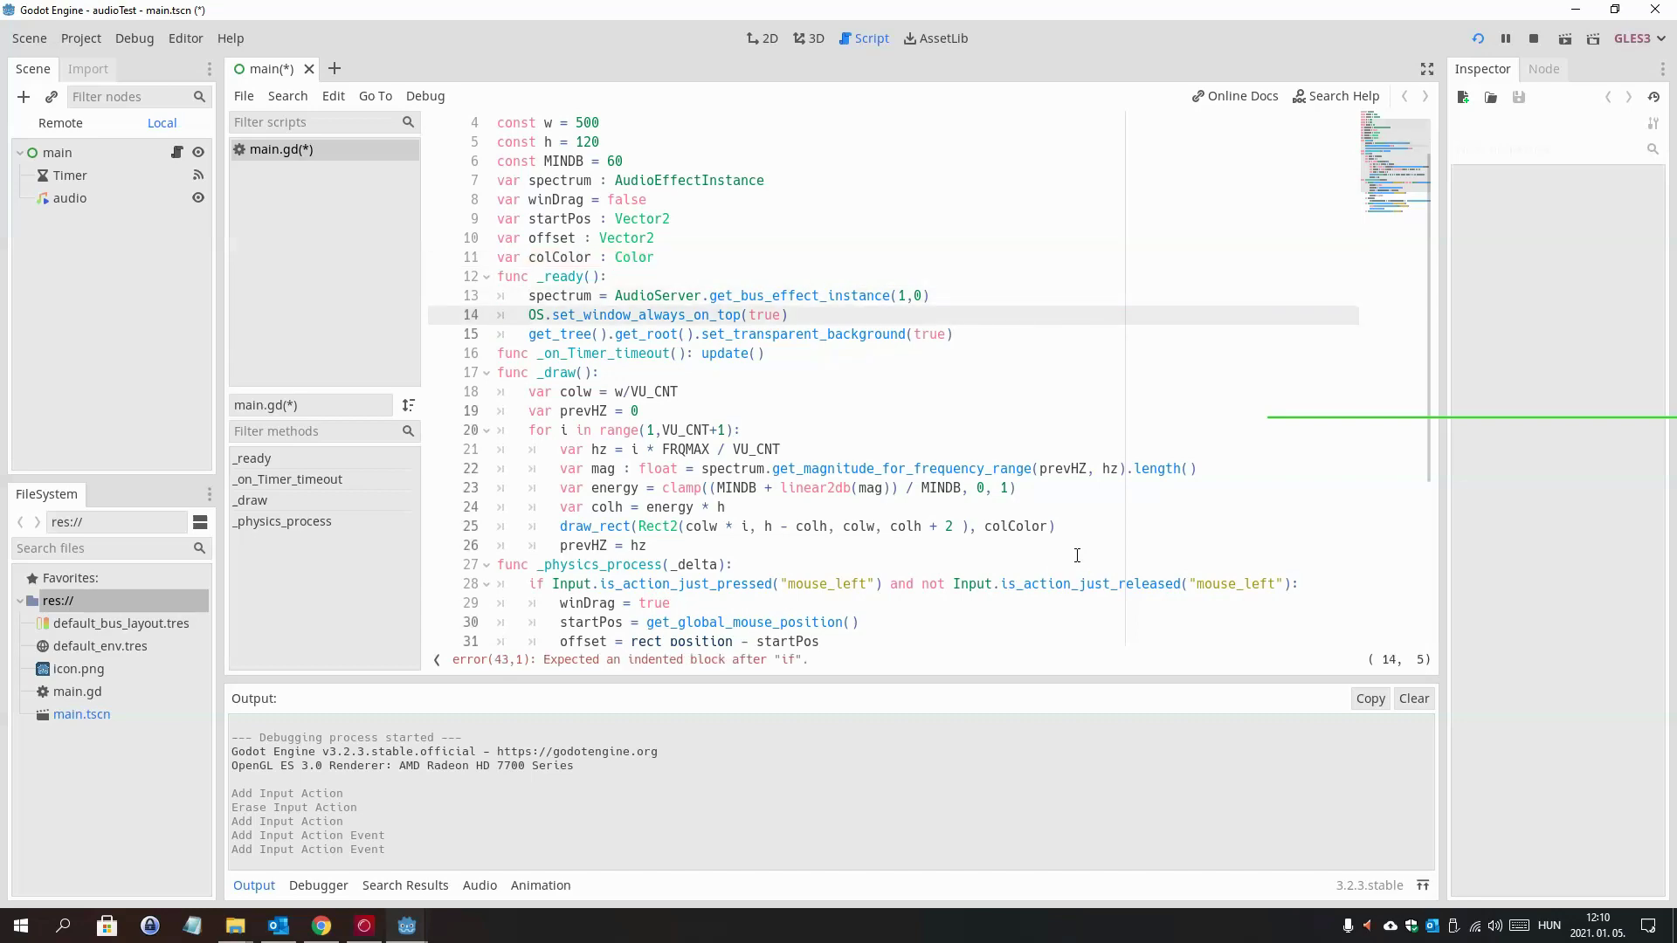
scroll(806, 413, down, 1)
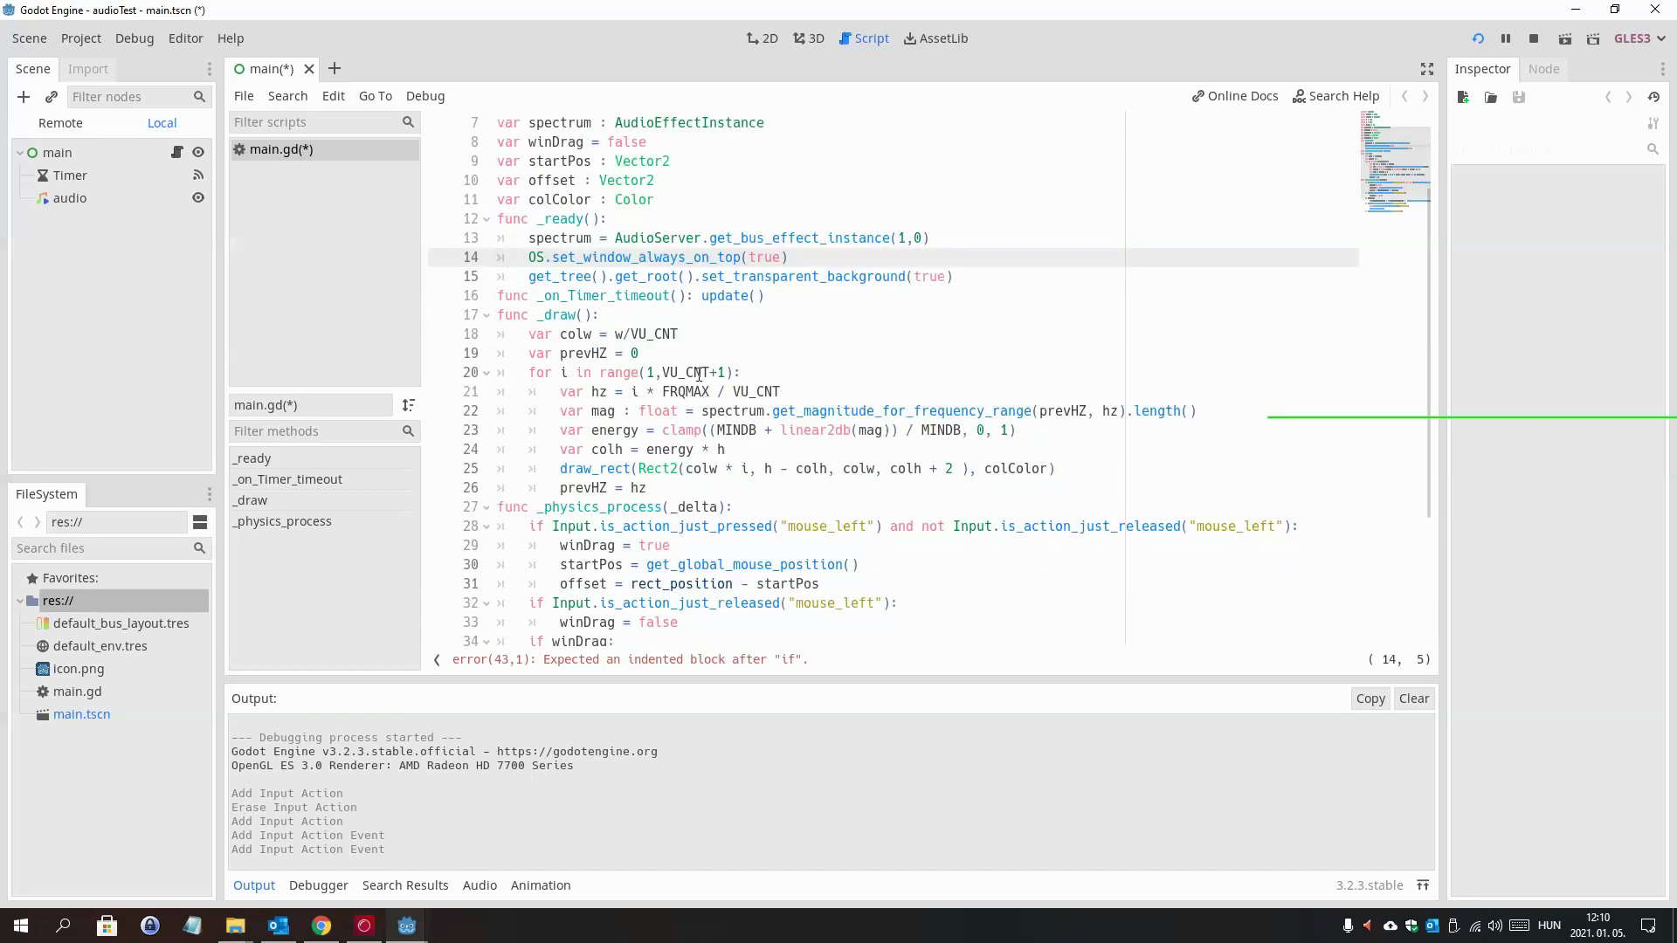
scroll(832, 324, up, 2)
click(497, 314)
text(onready)
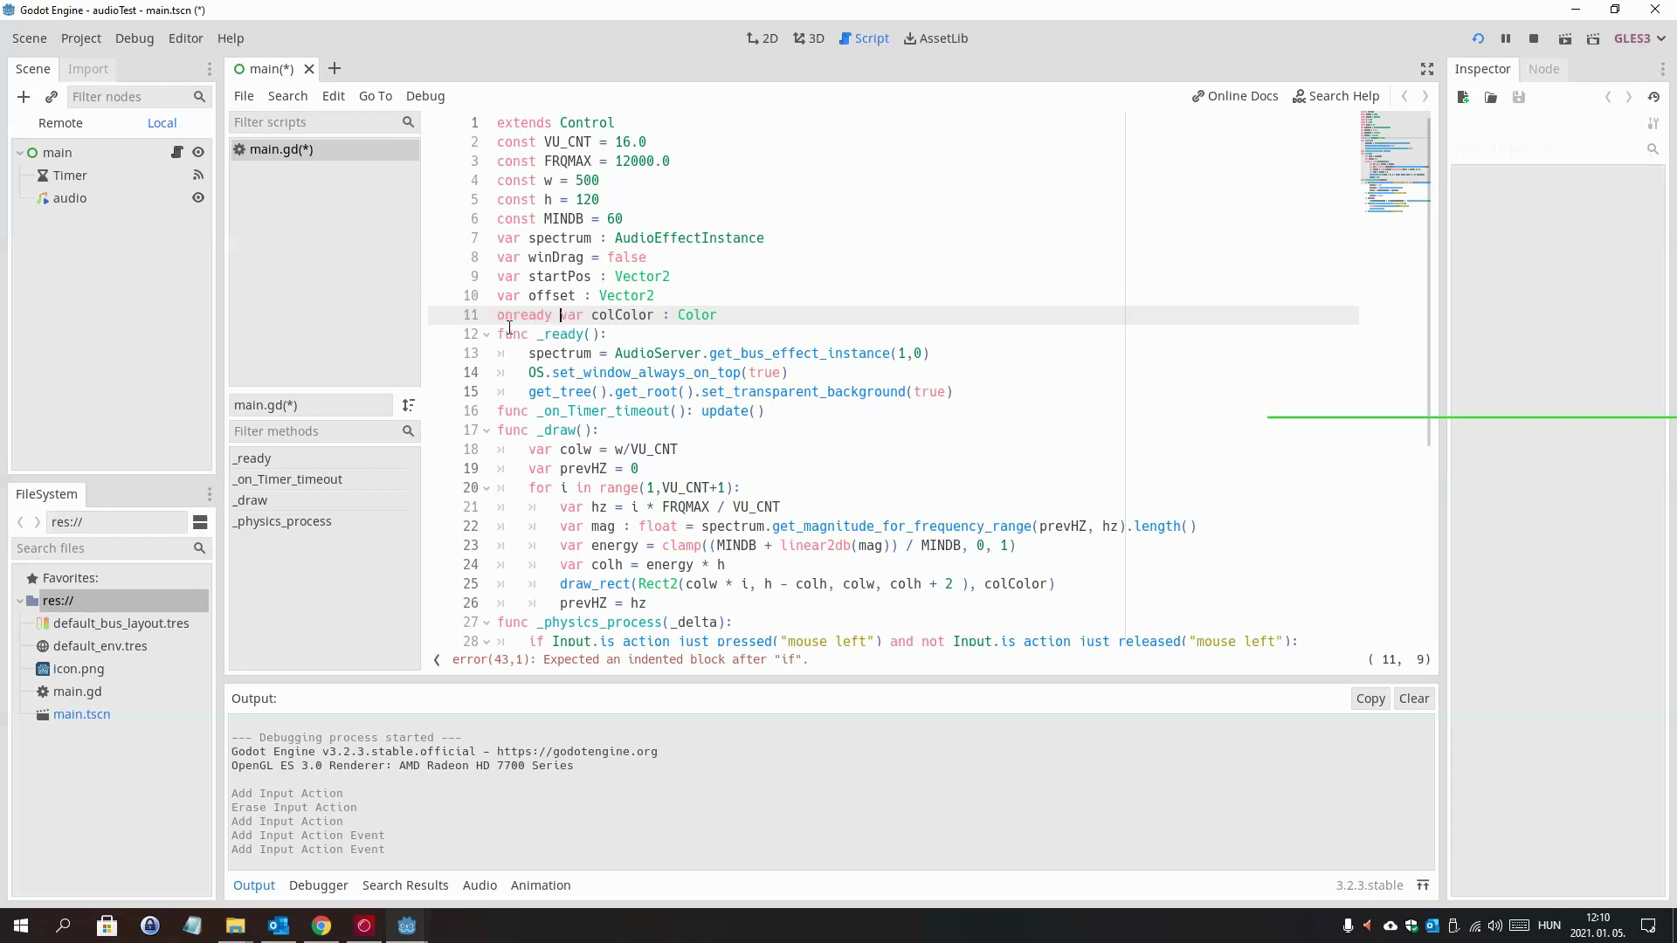
key(End)
text(= )
text(Colo)
text(r.gr)
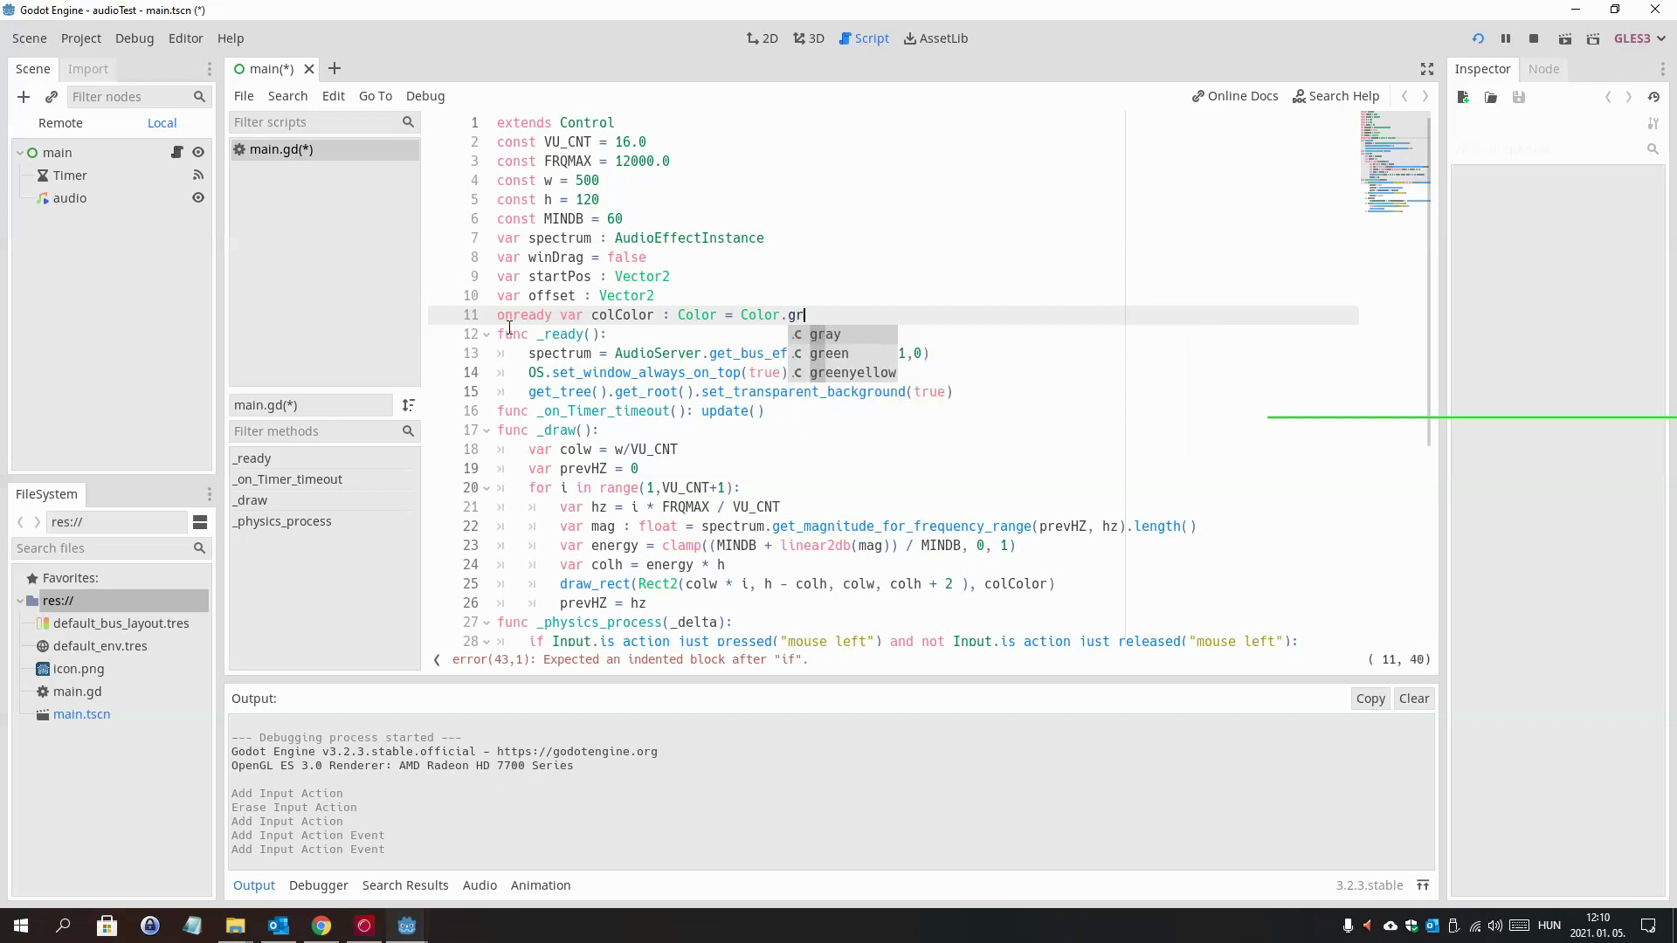
key(Down)
key(Return)
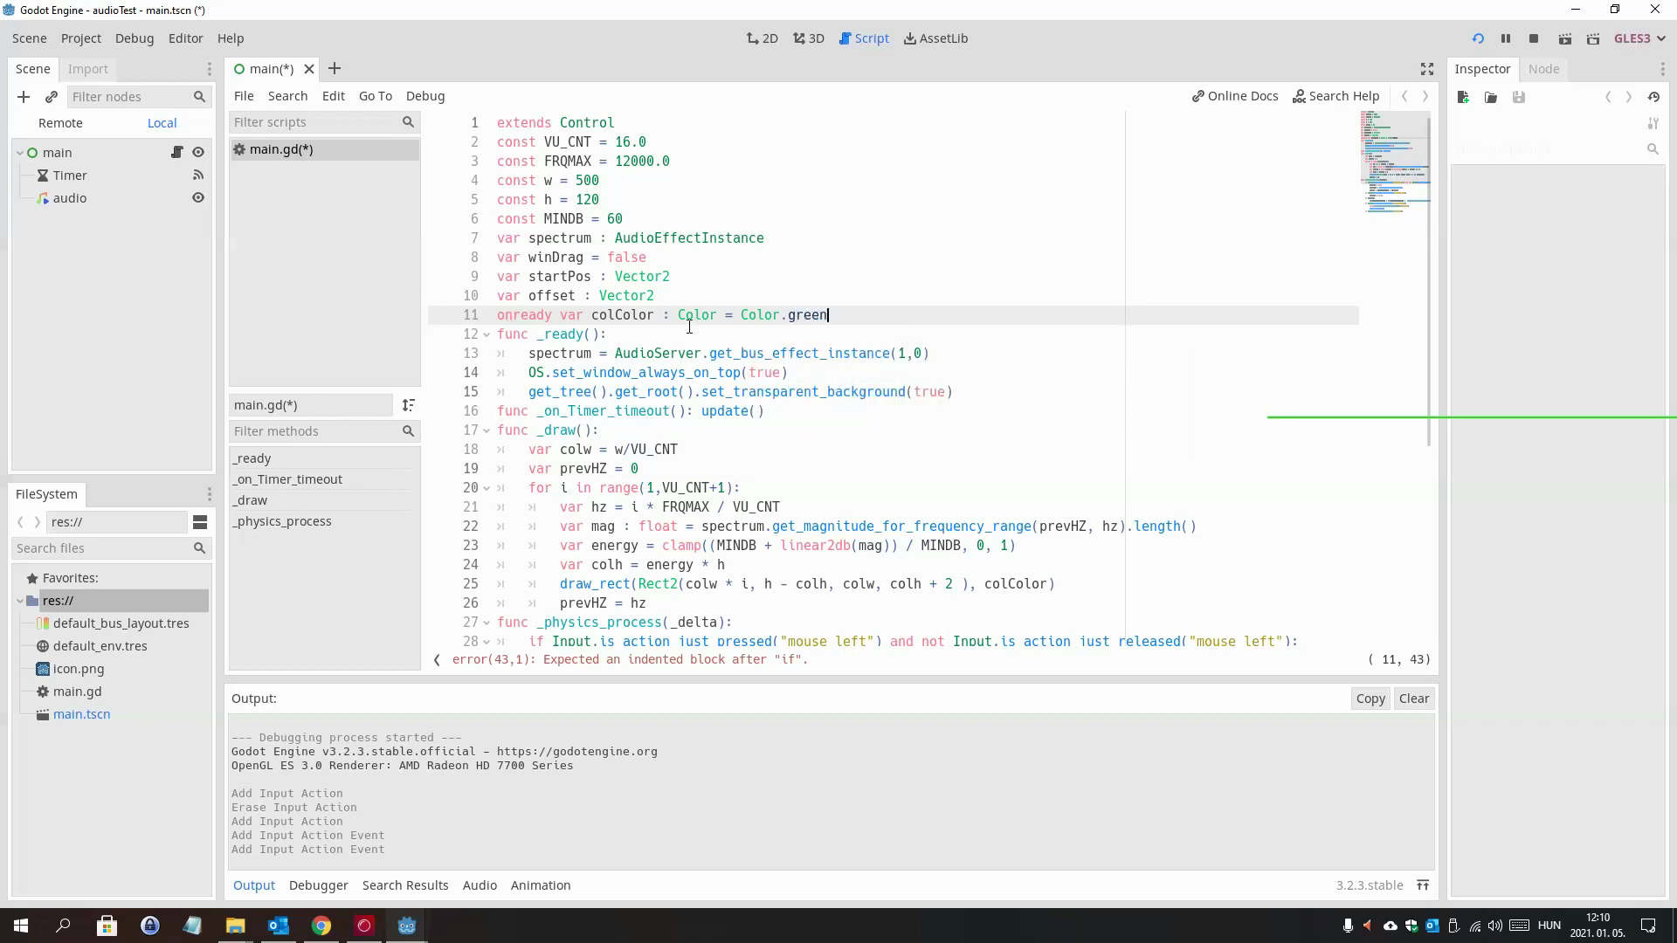
click(690, 339)
- Under the mouse_w check, set colColor to Color(randf(),randf(),randf())
scroll(879, 434, down, 2)
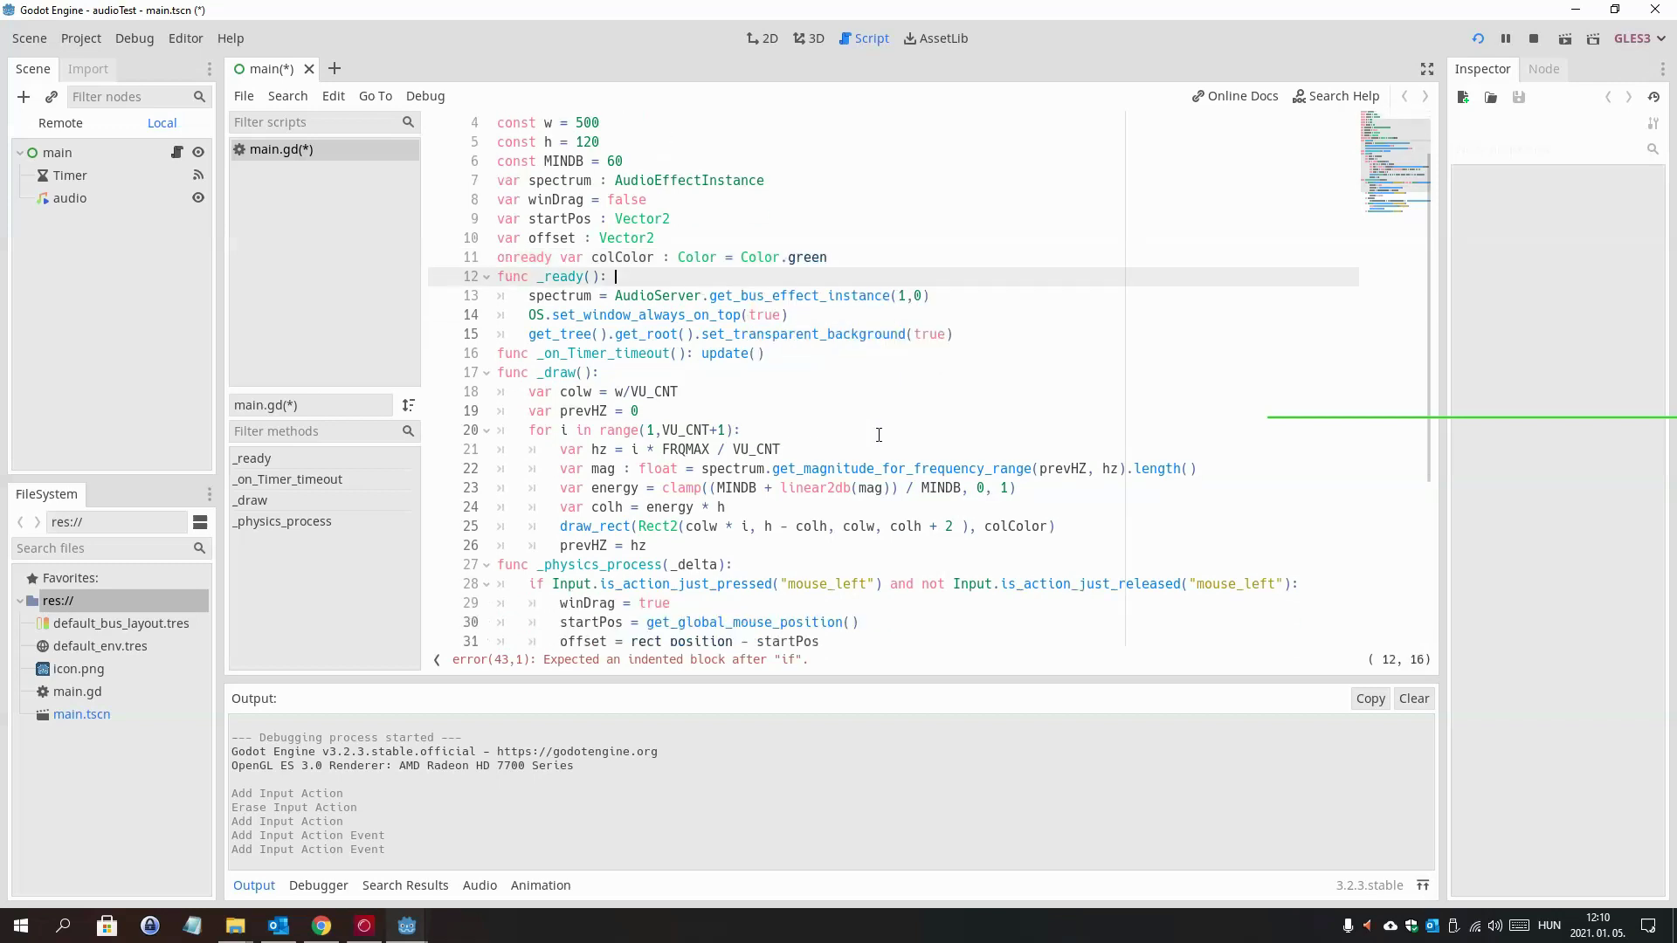
scroll(878, 445, down, 4)
click(879, 564)
text(colc)
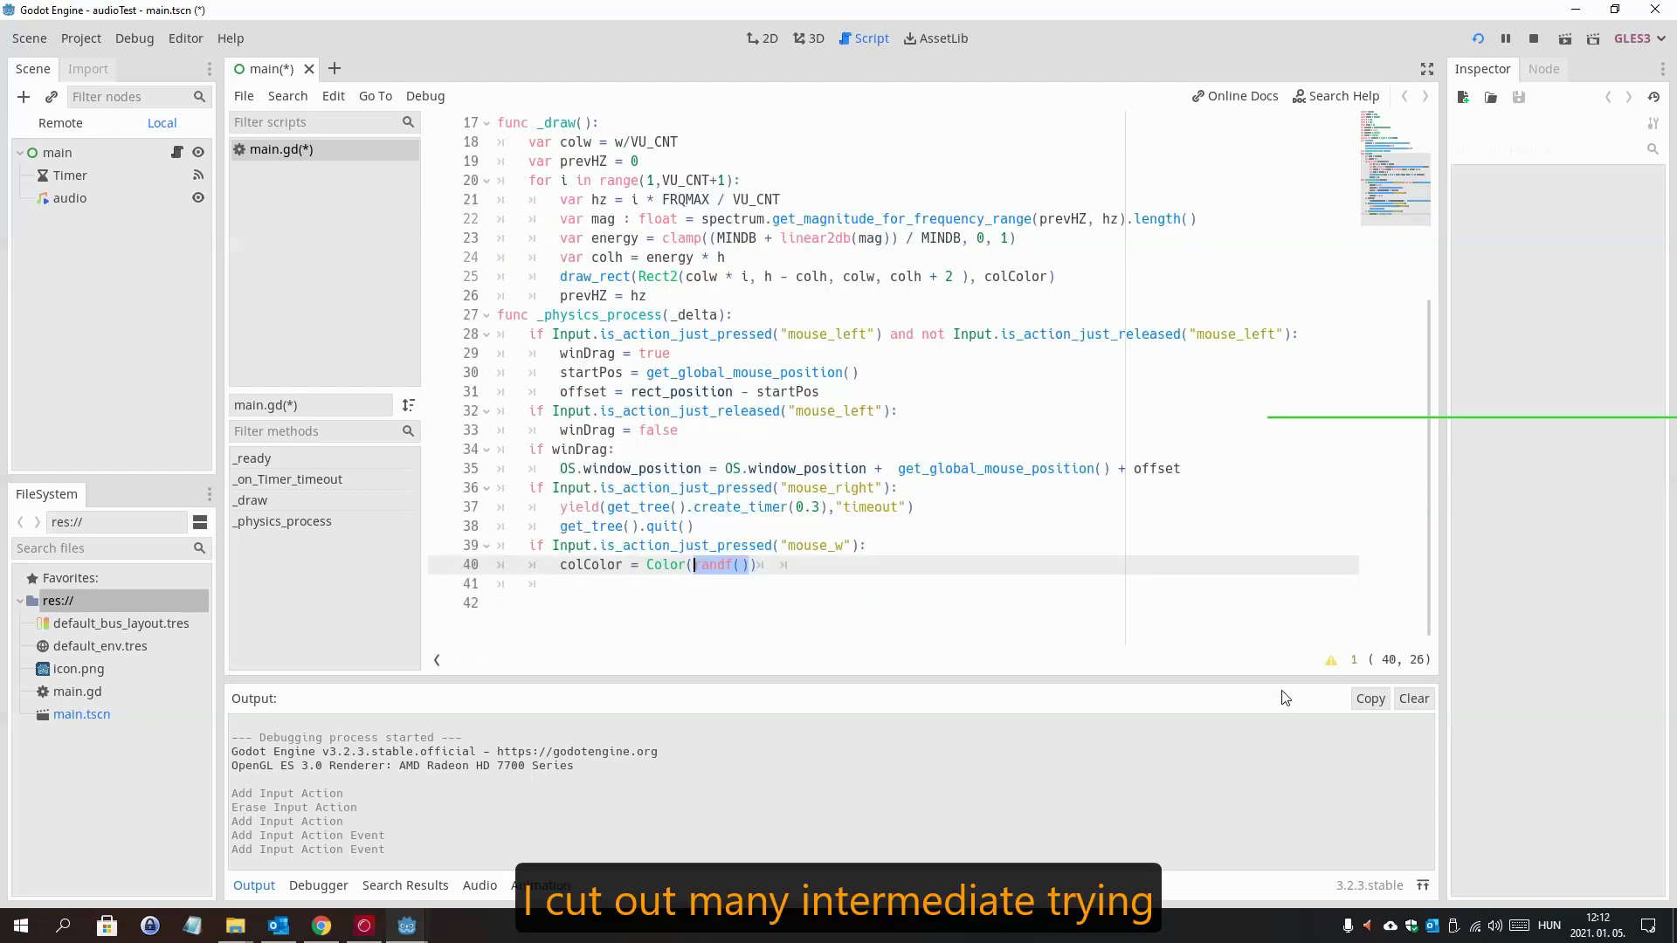
key(Right)
key(Right)
key(Right)
text(,randf(),randf()))
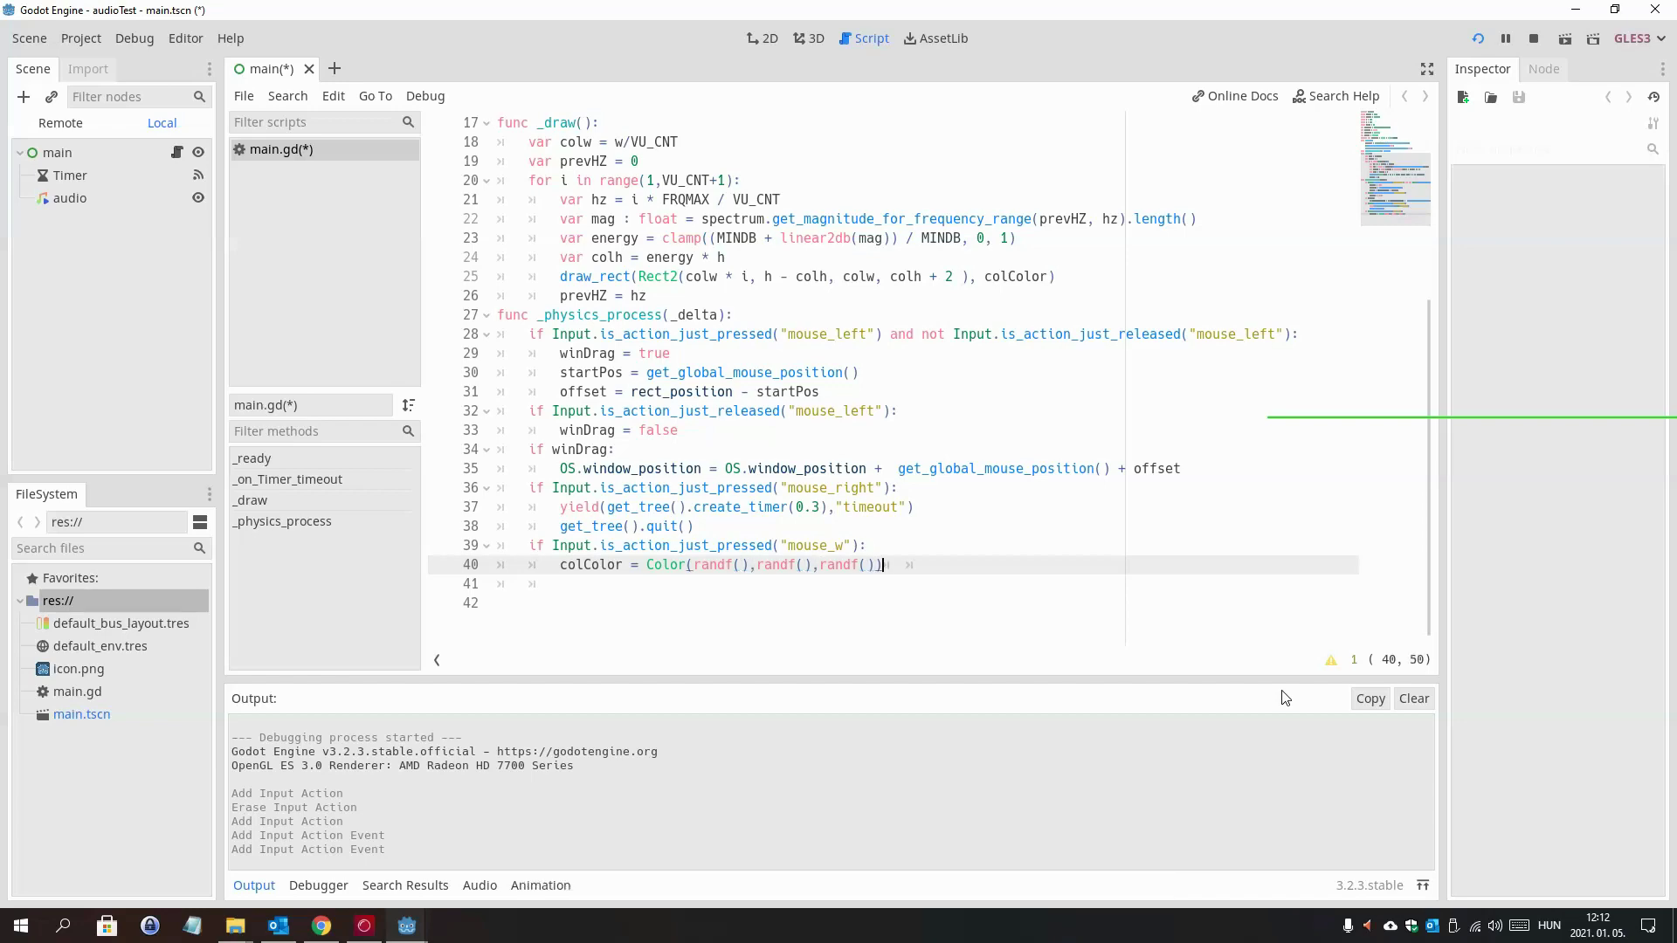
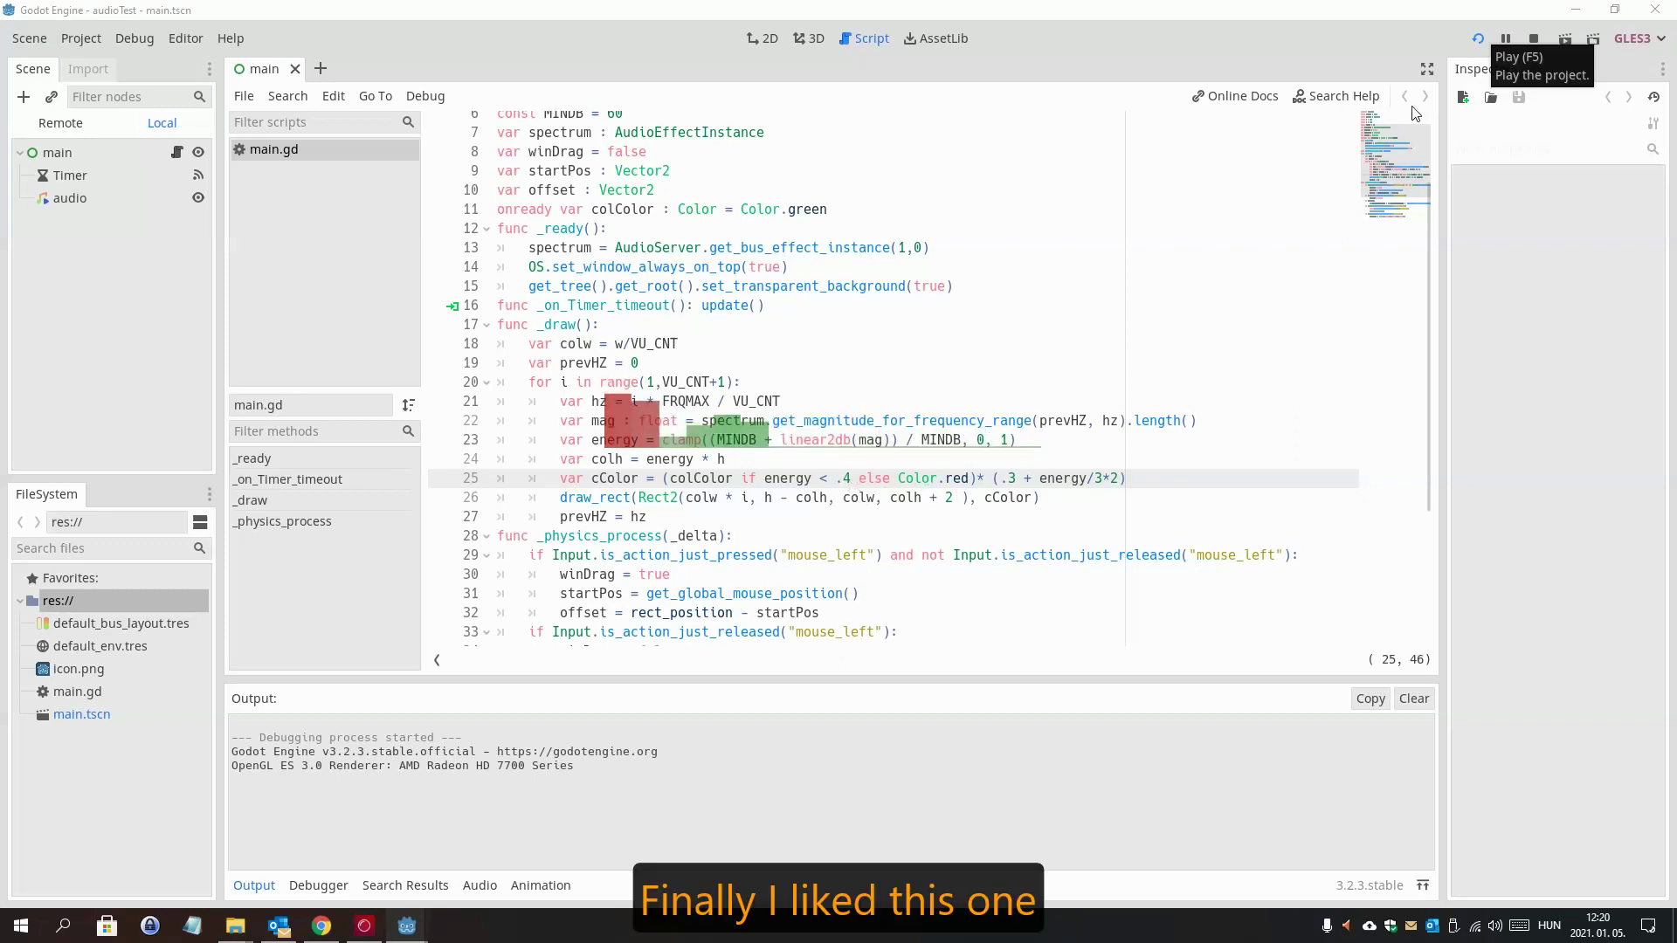
- Raise the energy threshold on line 25 from .4 to .5 and stop the running game
drag(879, 458, 999, 228)
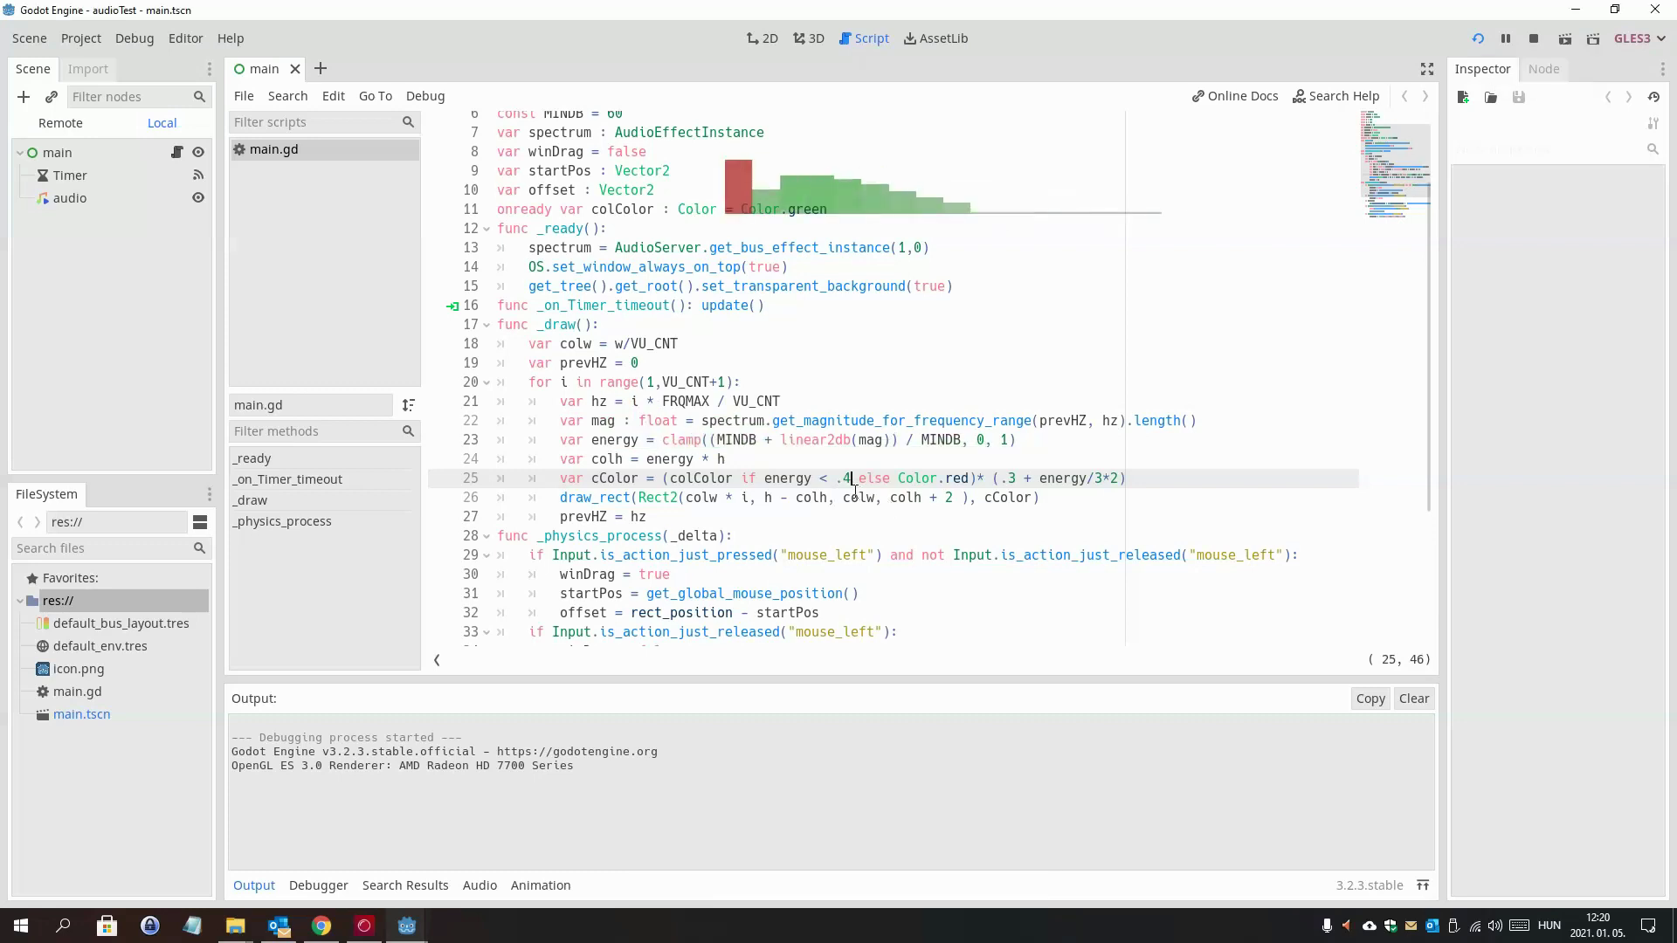
key(BackSpace)
text(5)
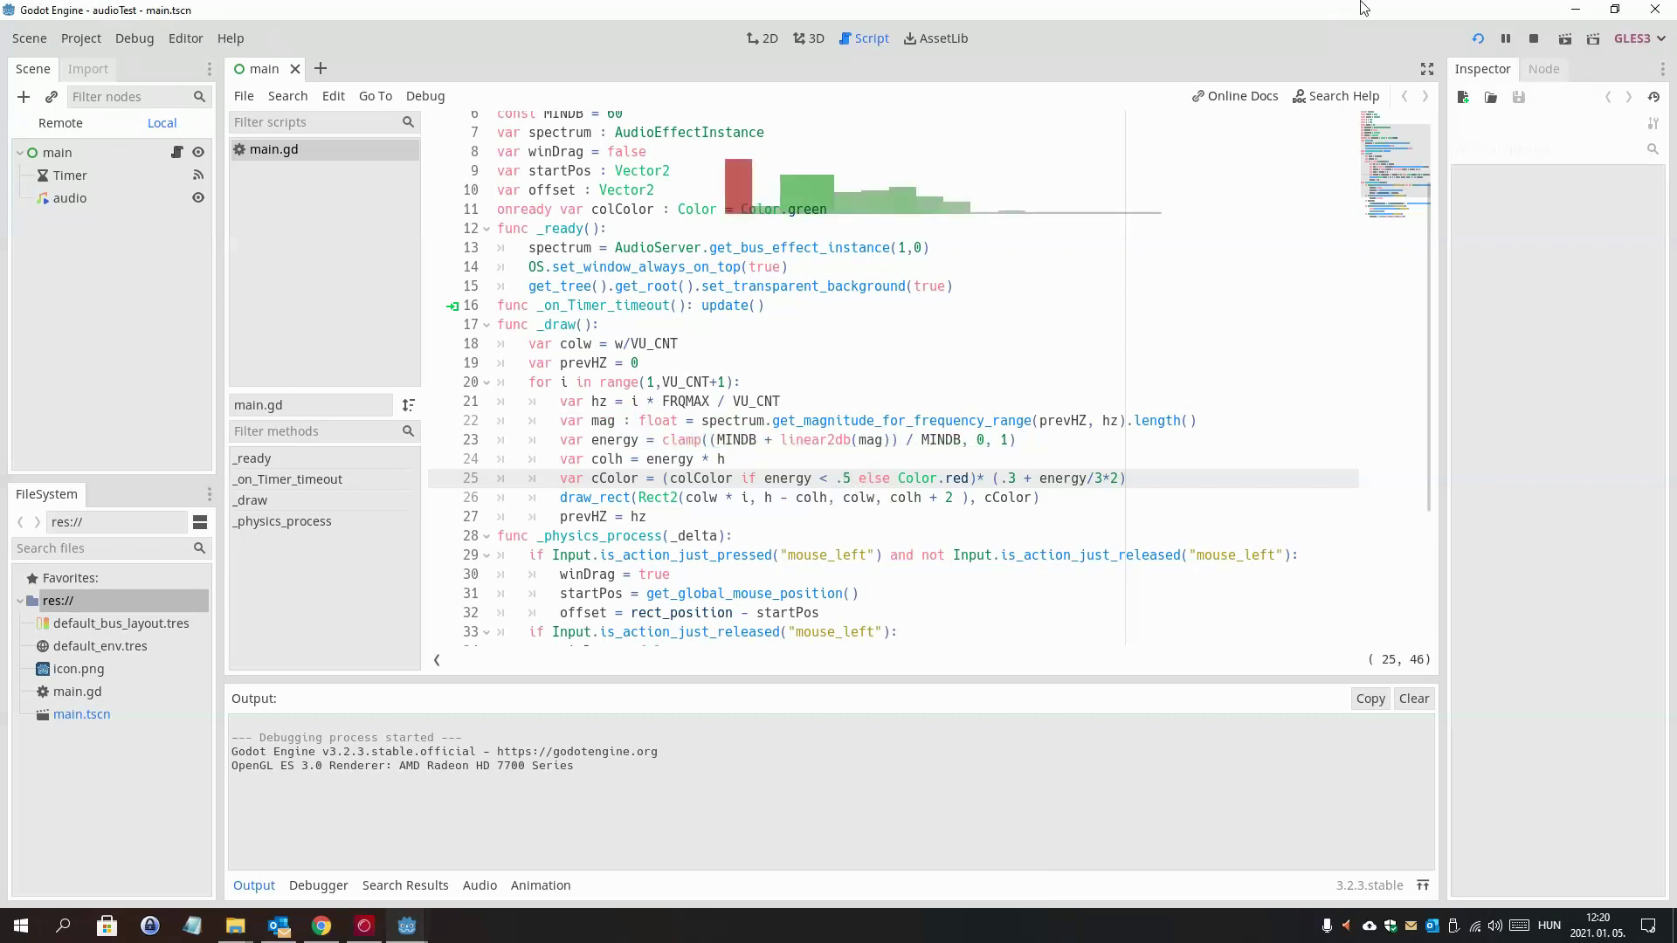
click(1479, 40)
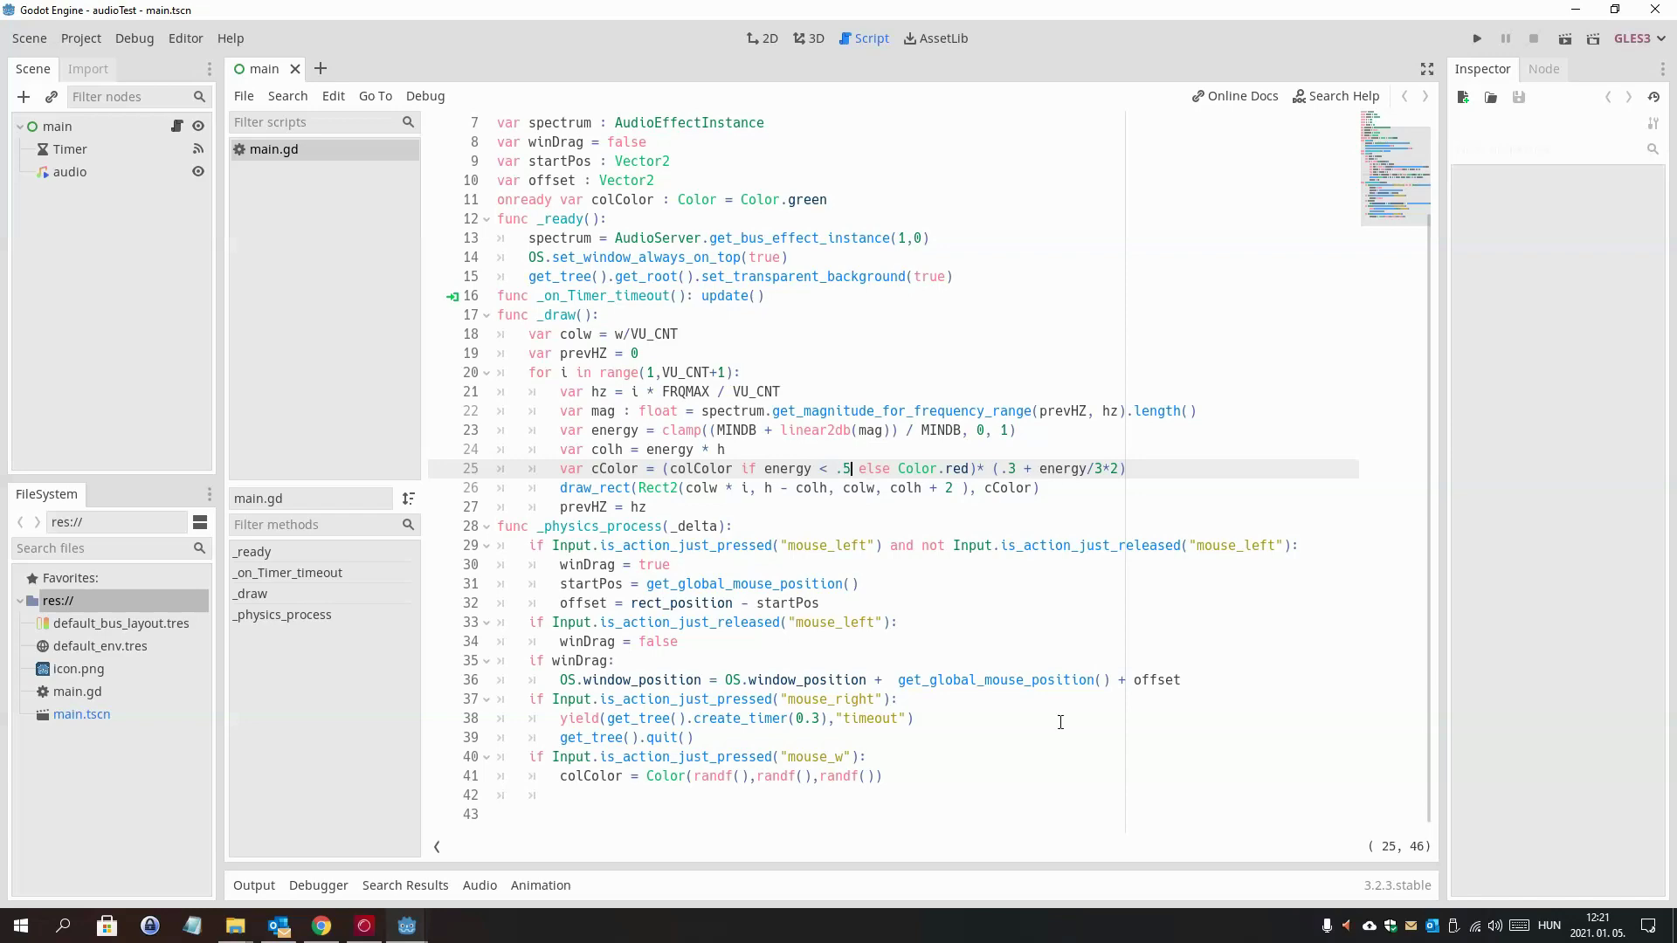
- Join line 41 onto line 40 so the mouse_w random-colour handler is one line
click(913, 758)
key(Delete)
key(Delete)
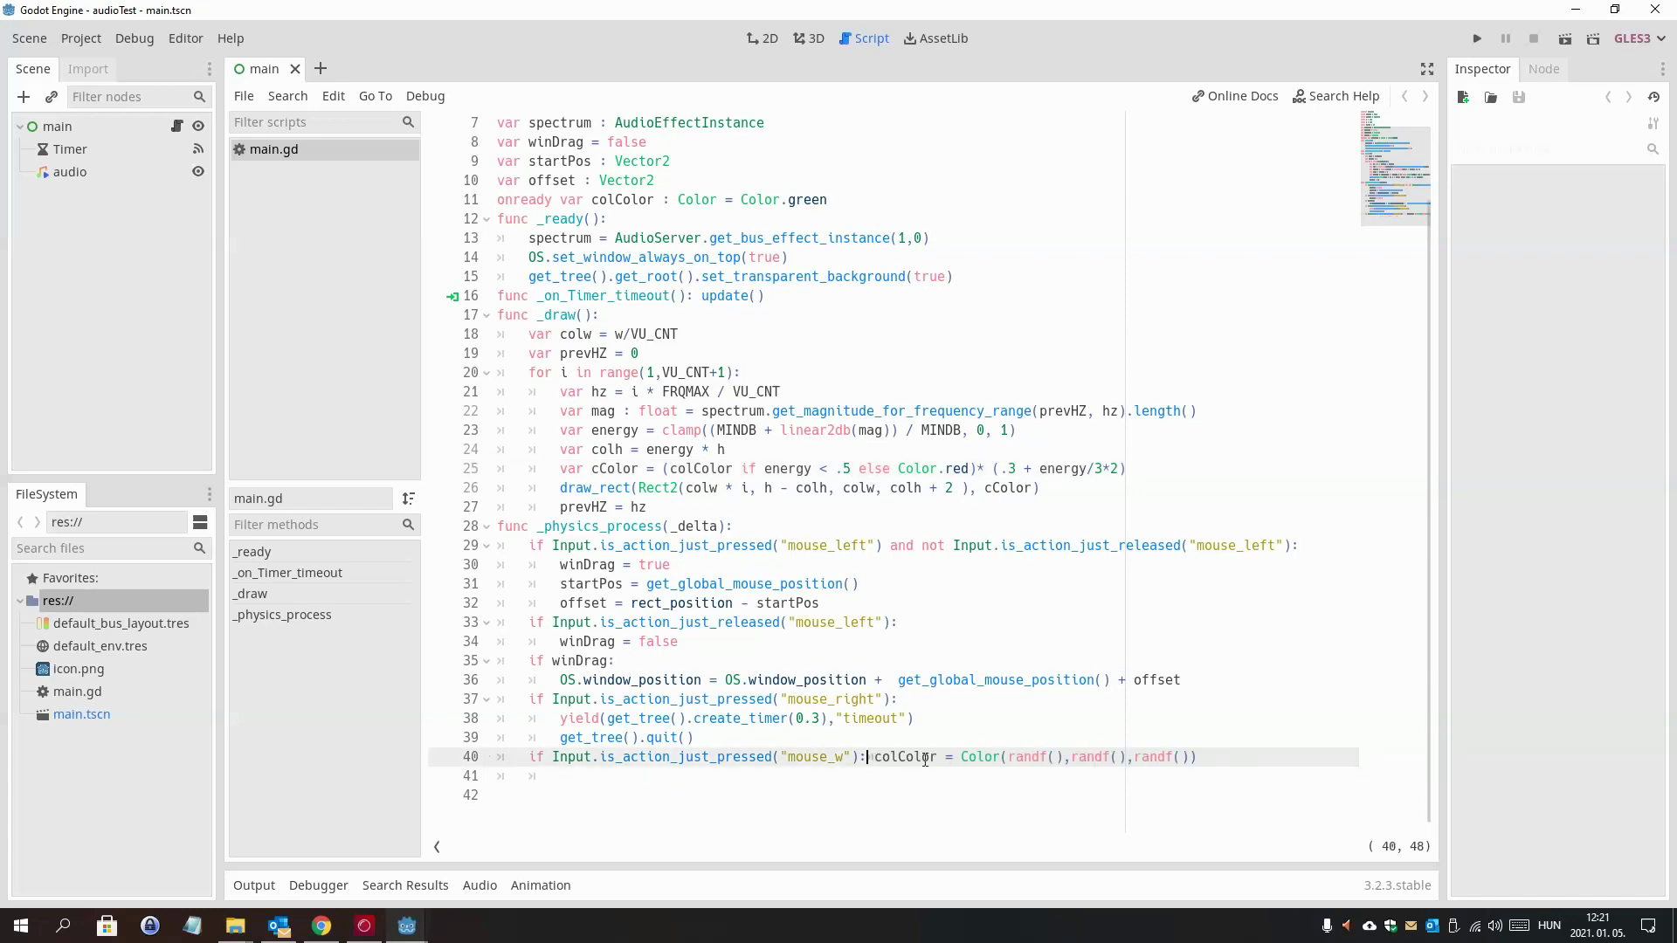
key(Up)
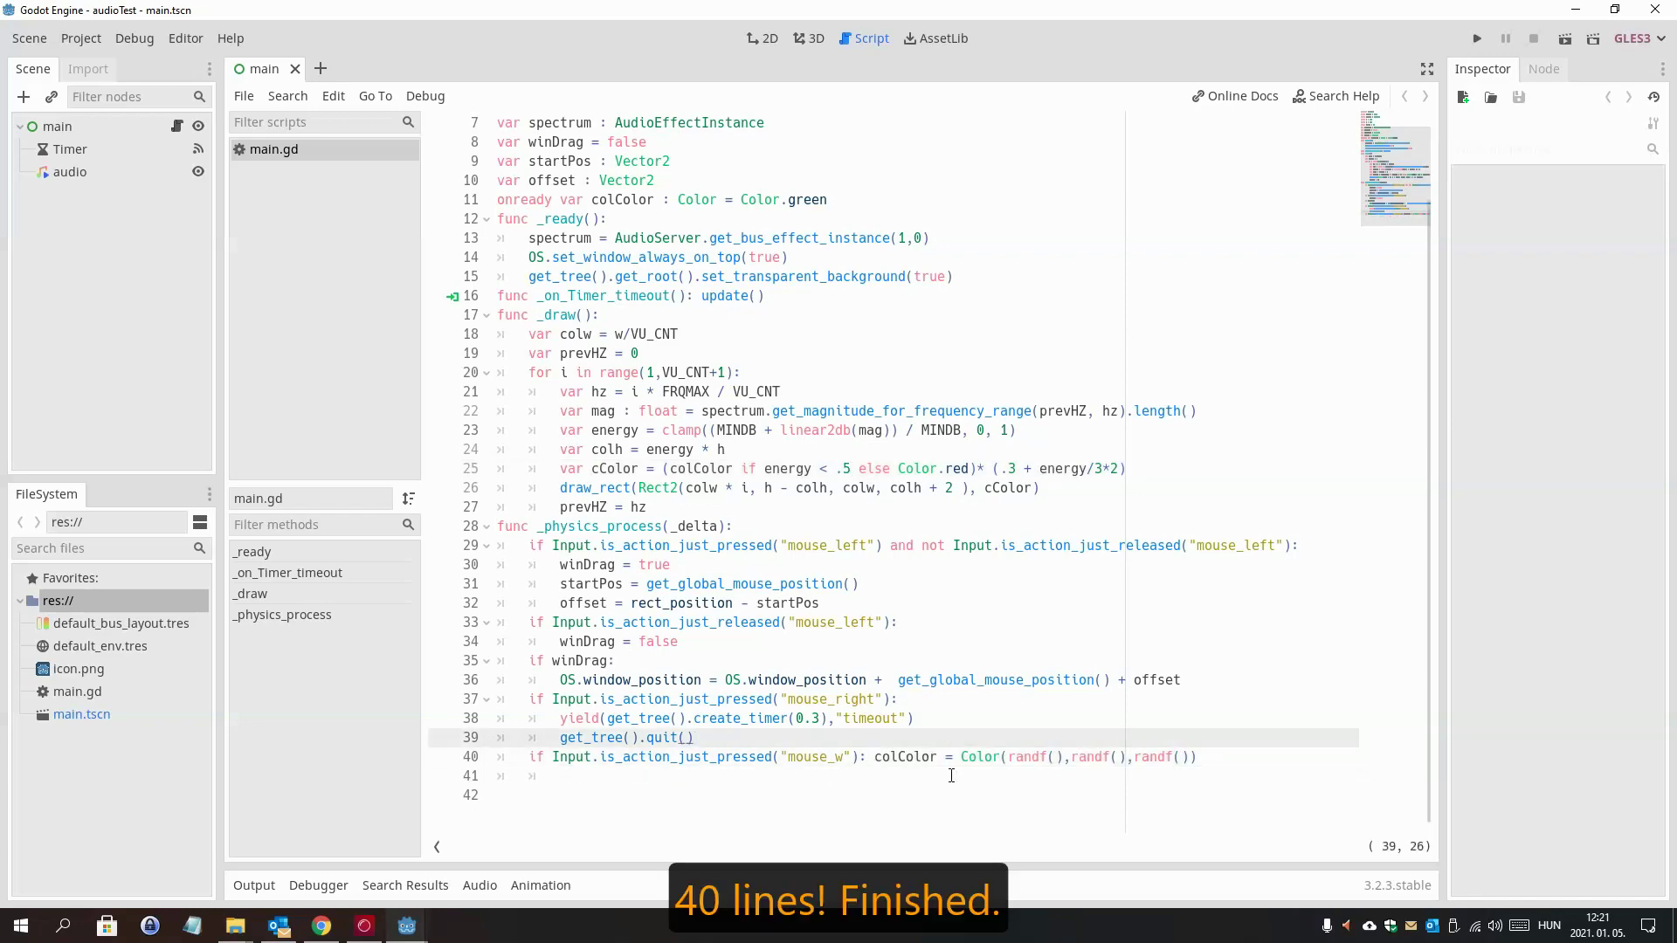
scroll(961, 699, up, 2)
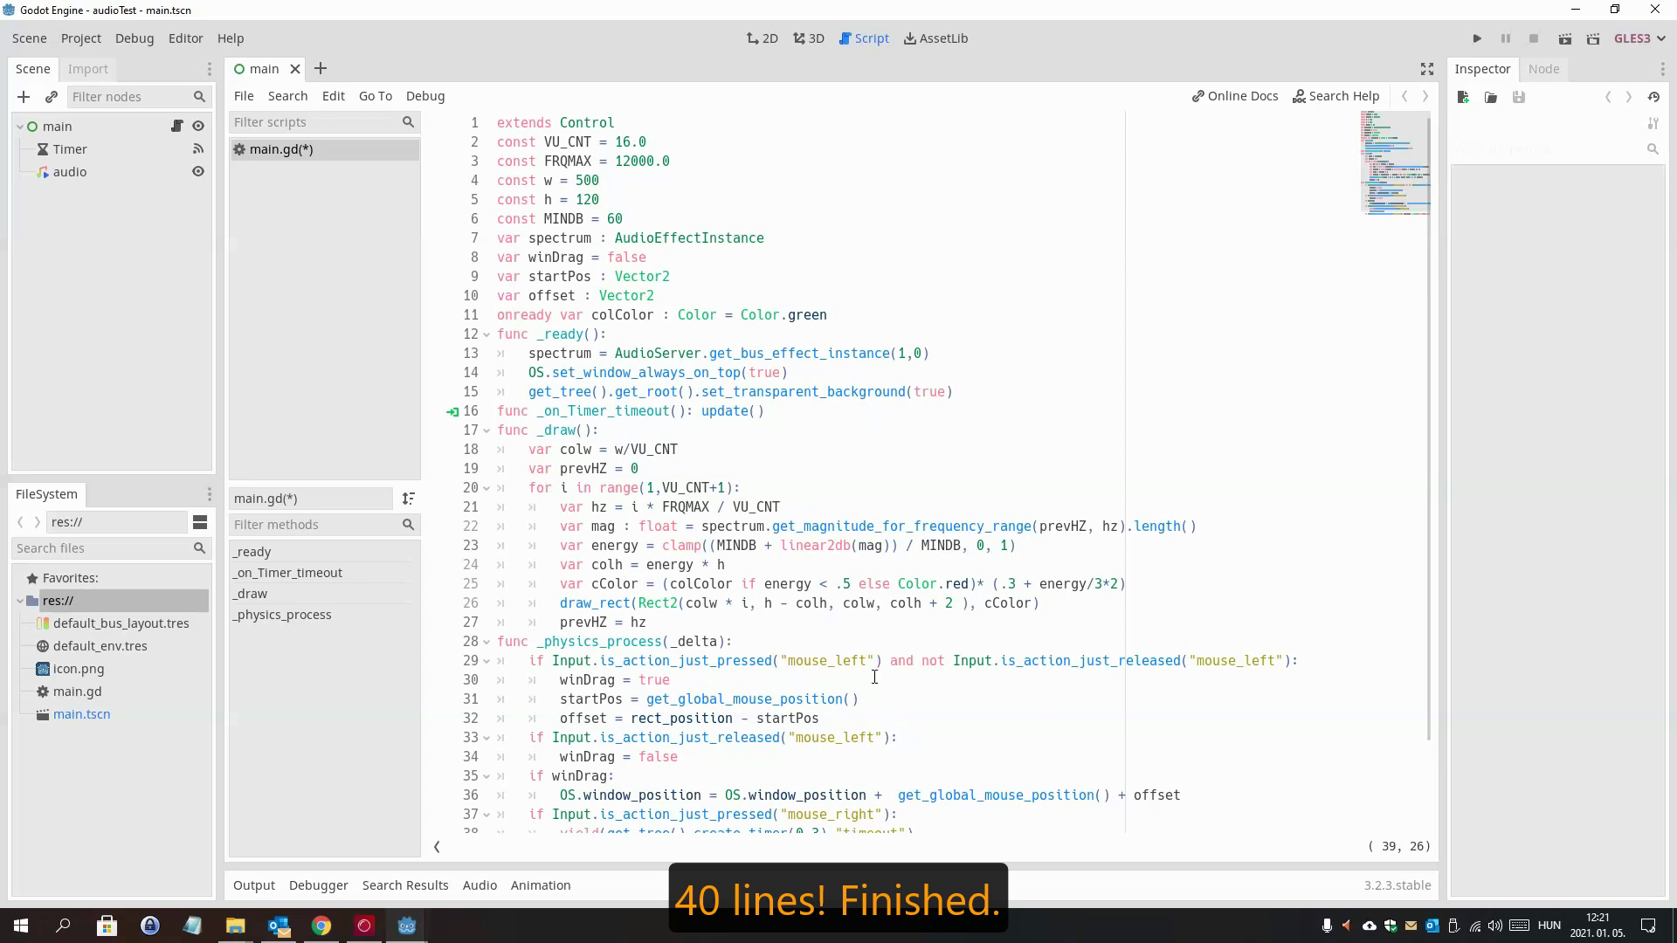
scroll(875, 677, down, 2)
scroll(875, 677, up, 1)
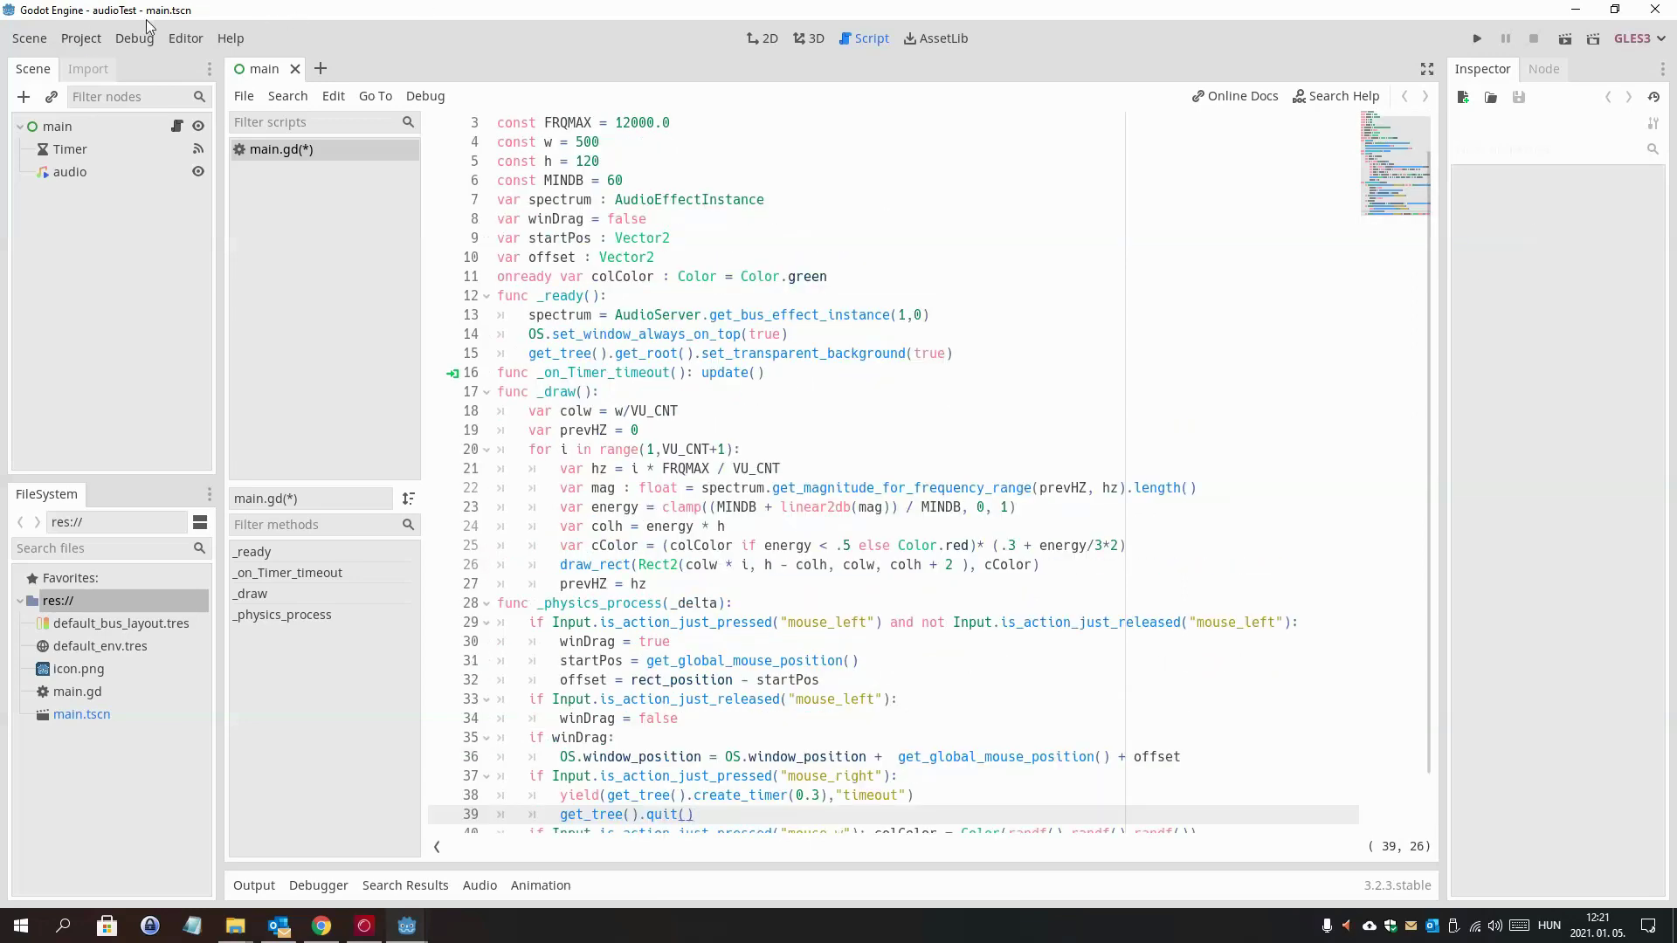
- Start exporting the project with the Windows Desktop export preset
click(96, 38)
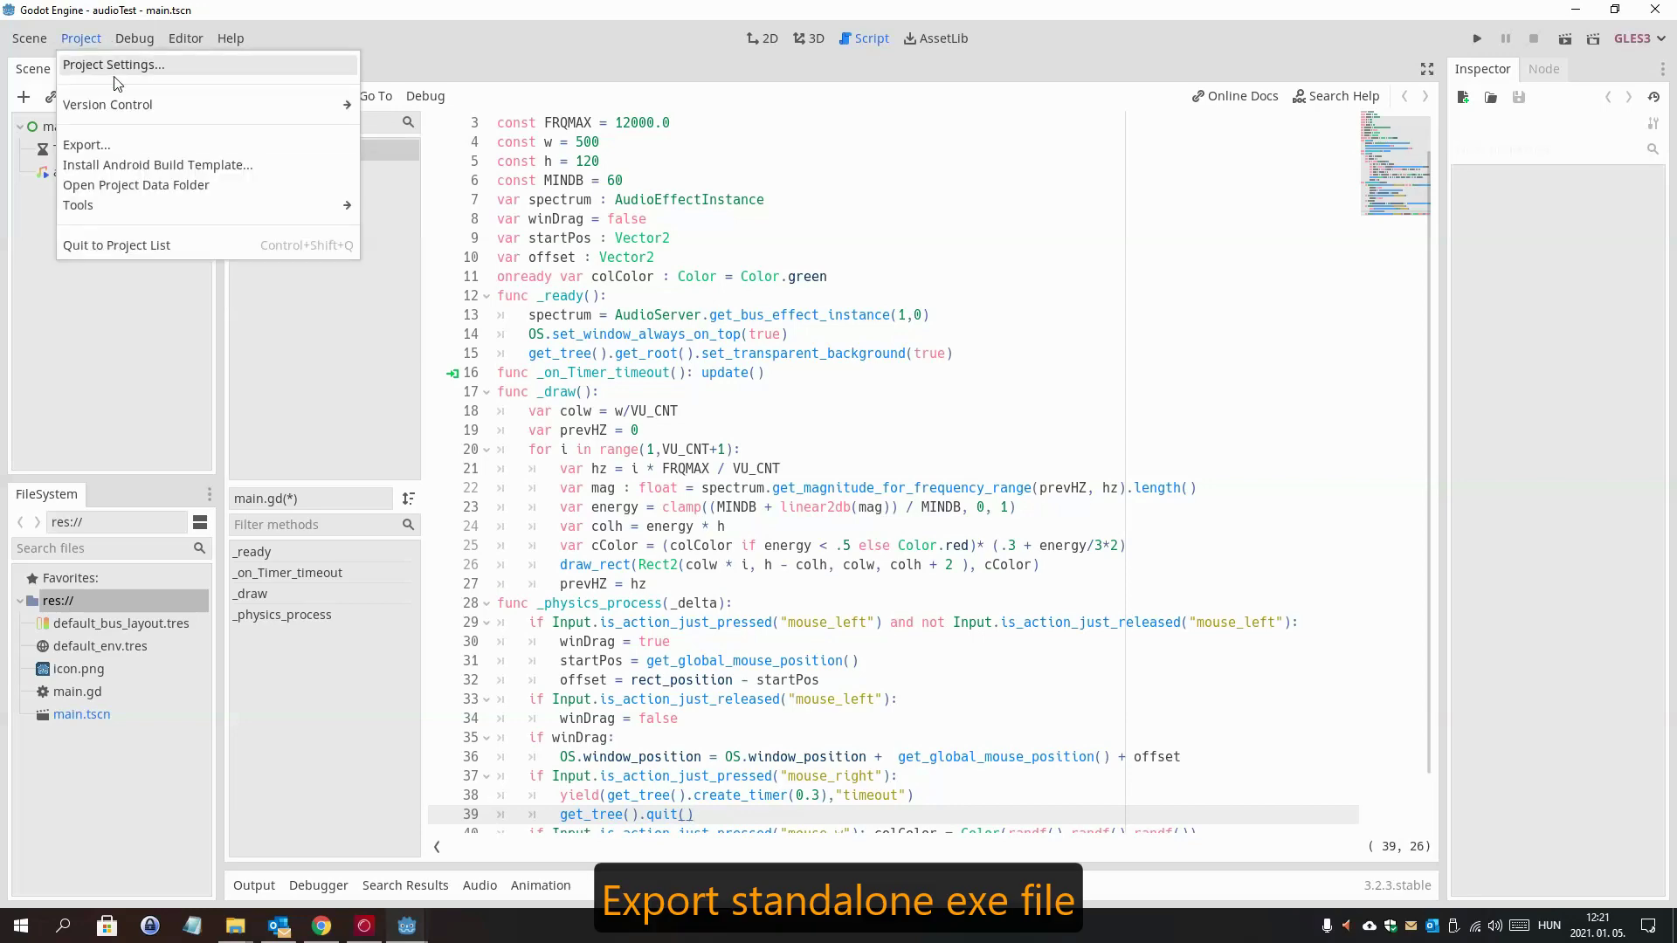
click(133, 147)
click(640, 212)
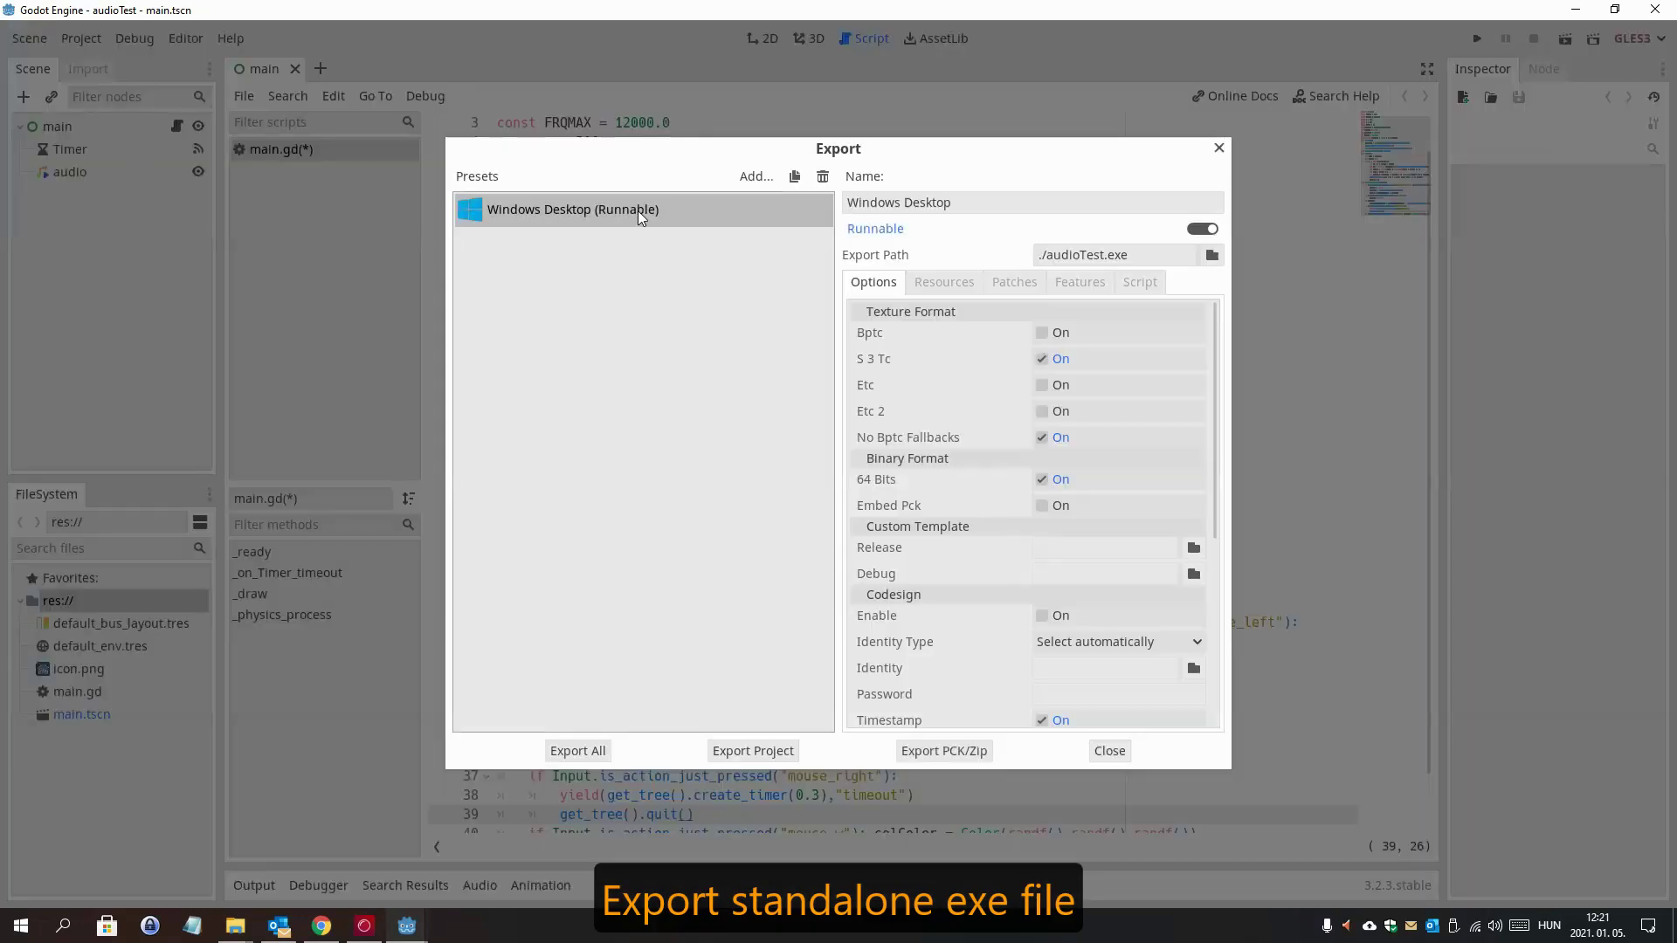
click(788, 753)
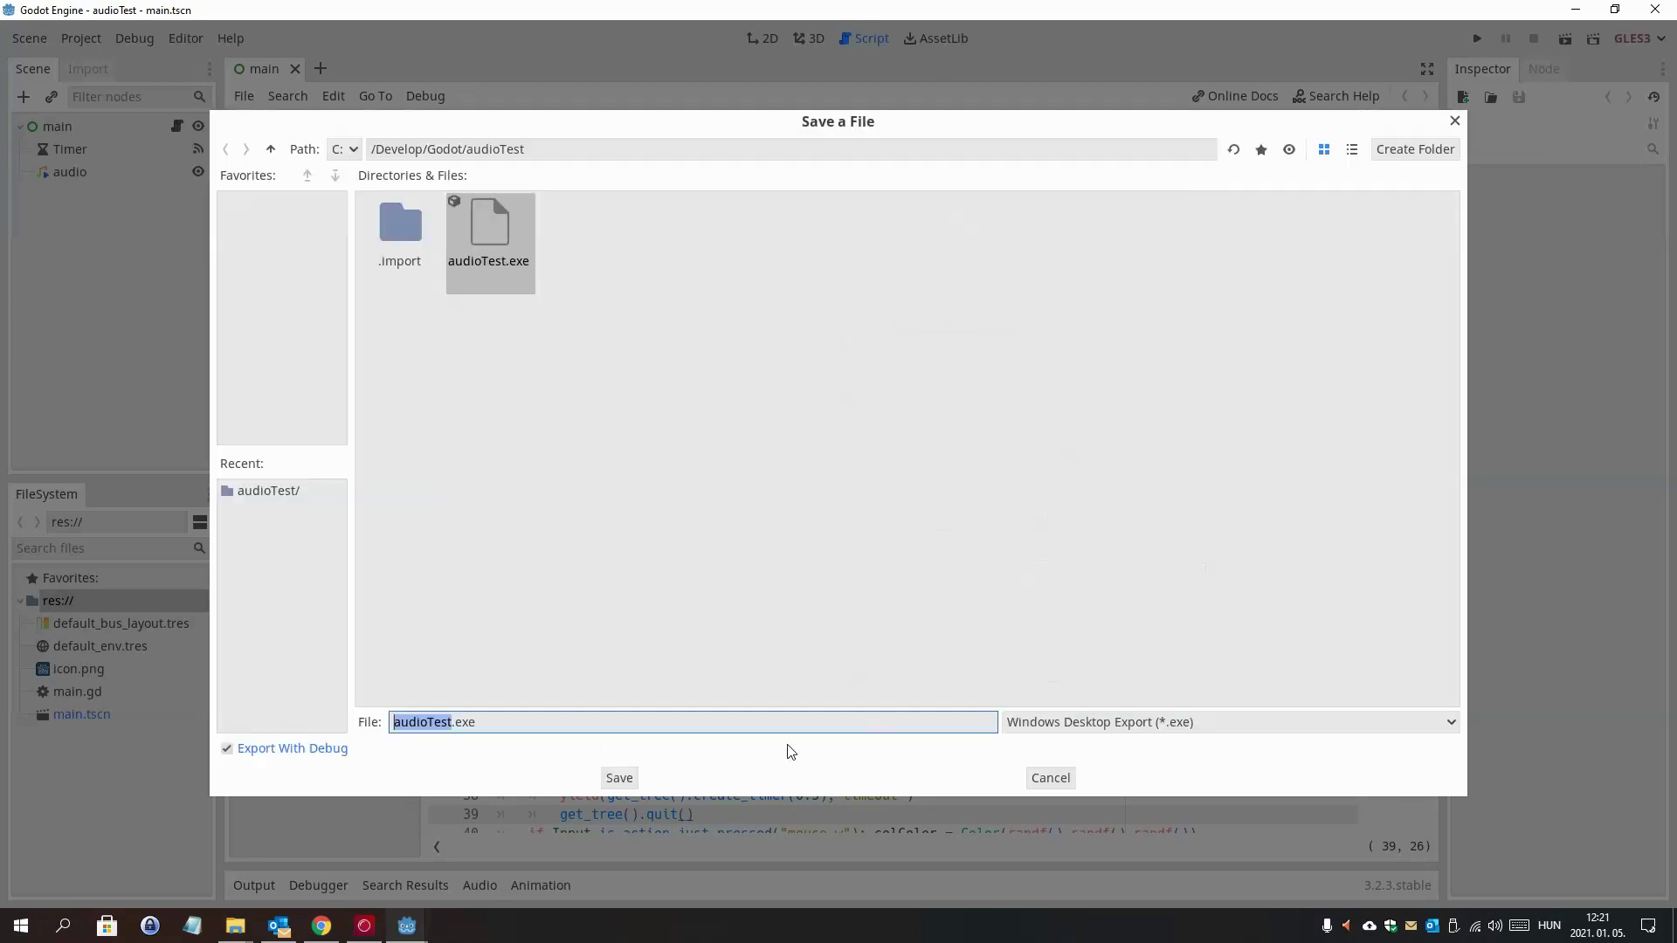
- Save audioTest.exe without debug, overwriting the old build, then quit Godot
click(229, 750)
click(617, 777)
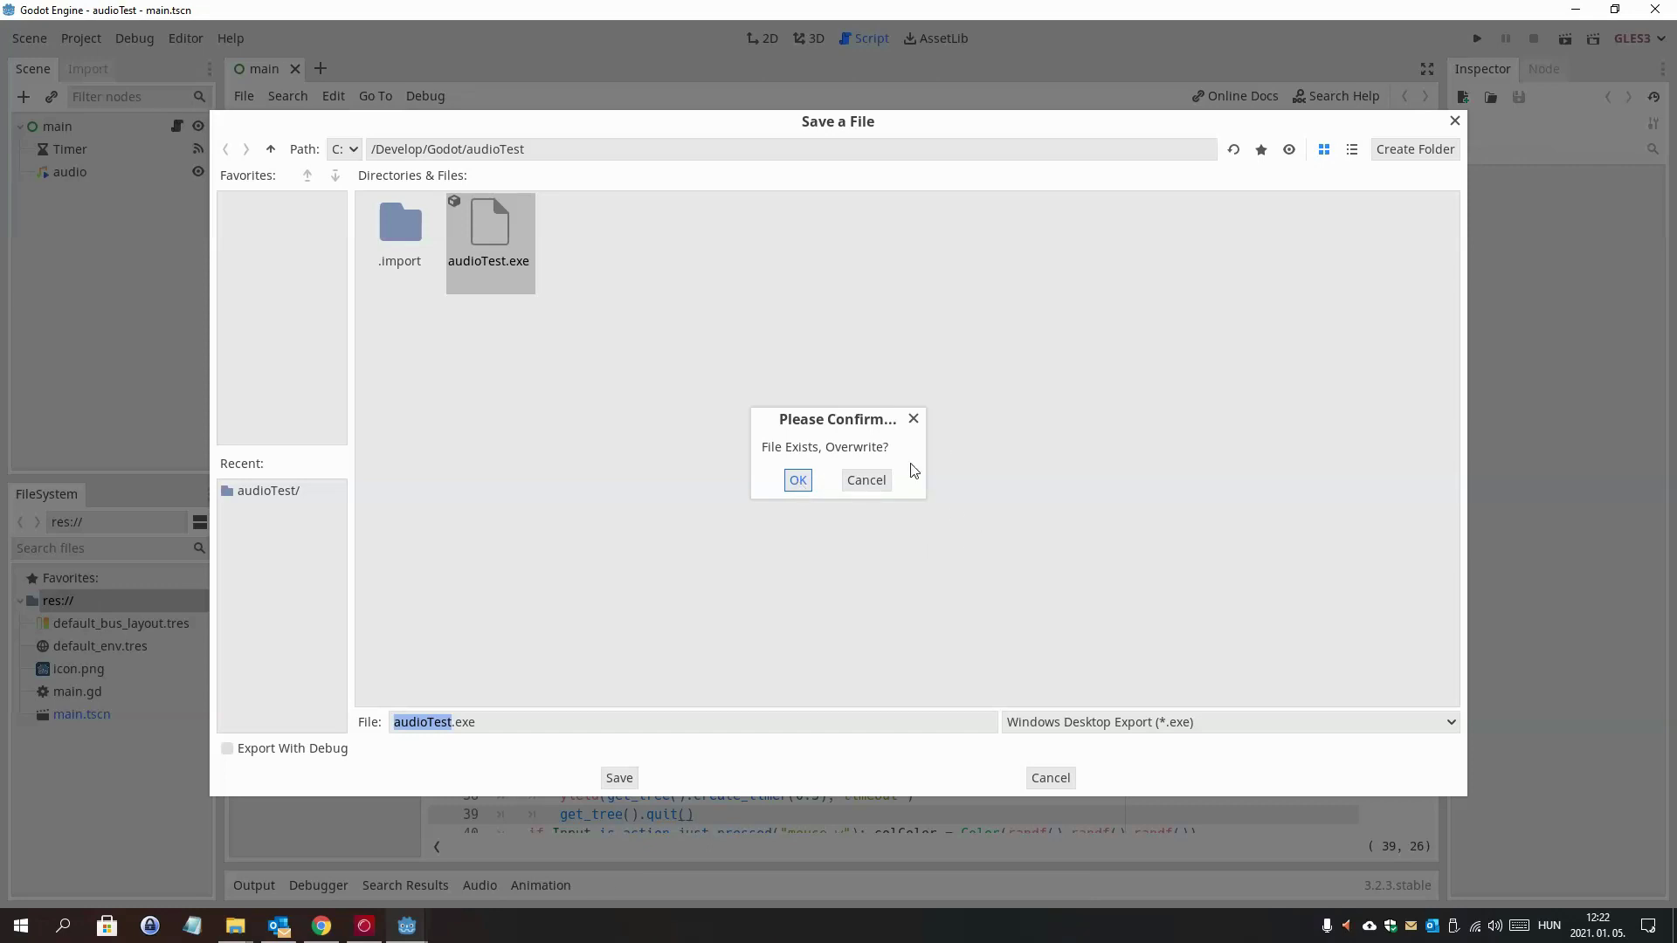
click(800, 481)
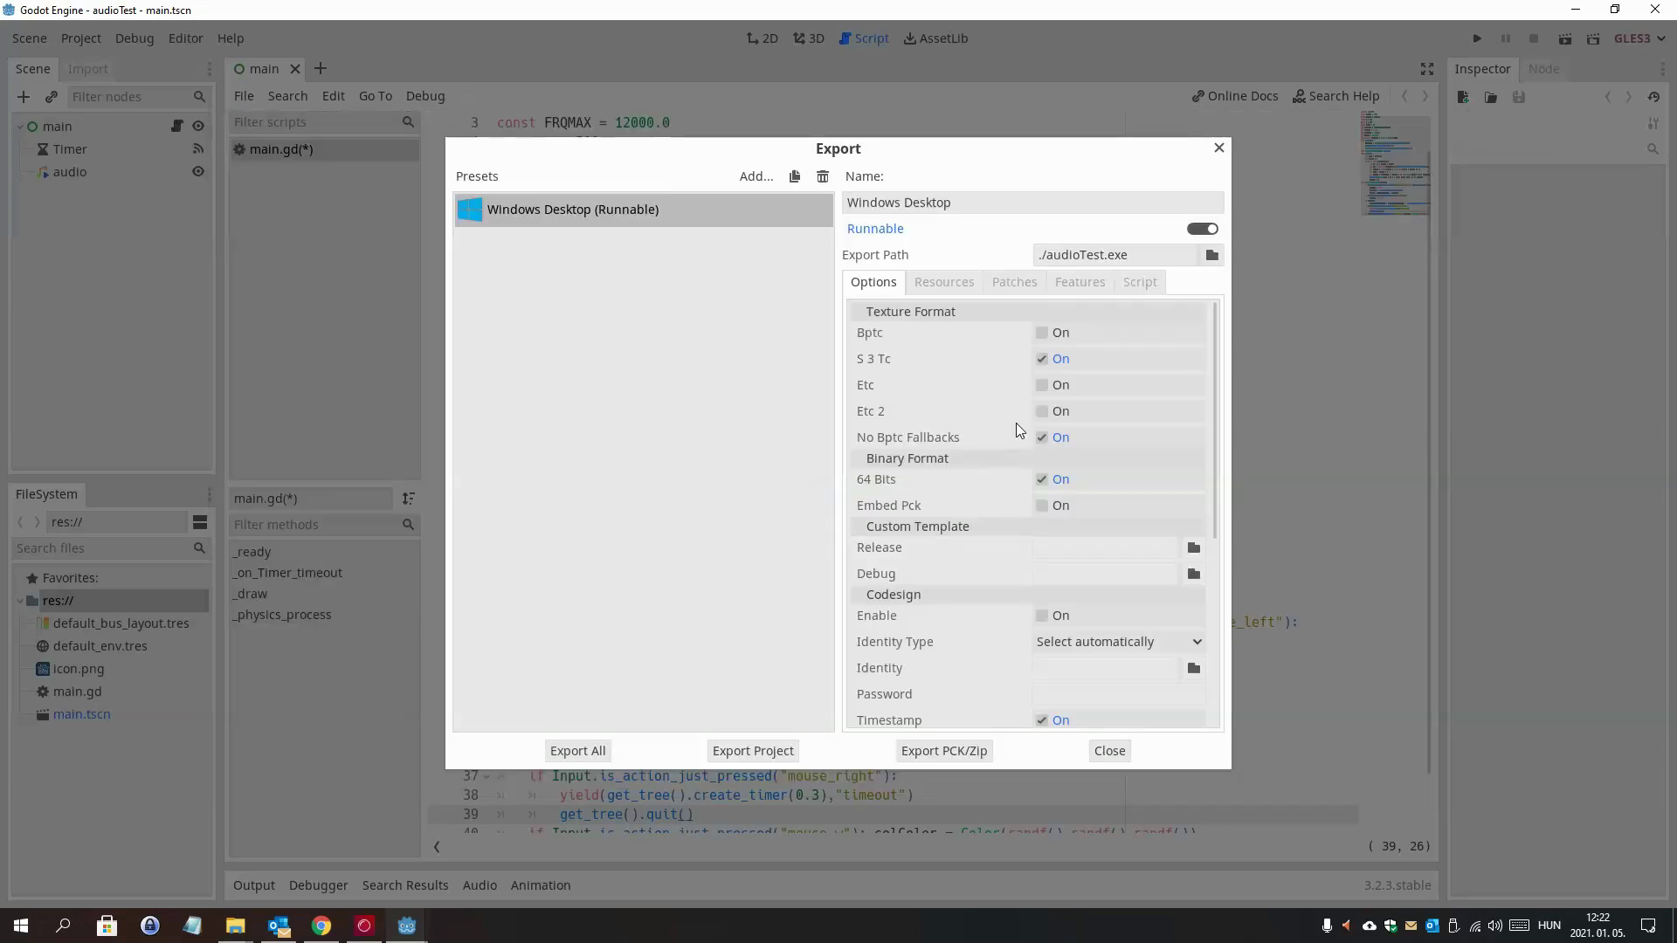
key(Escape)
click(1656, 9)
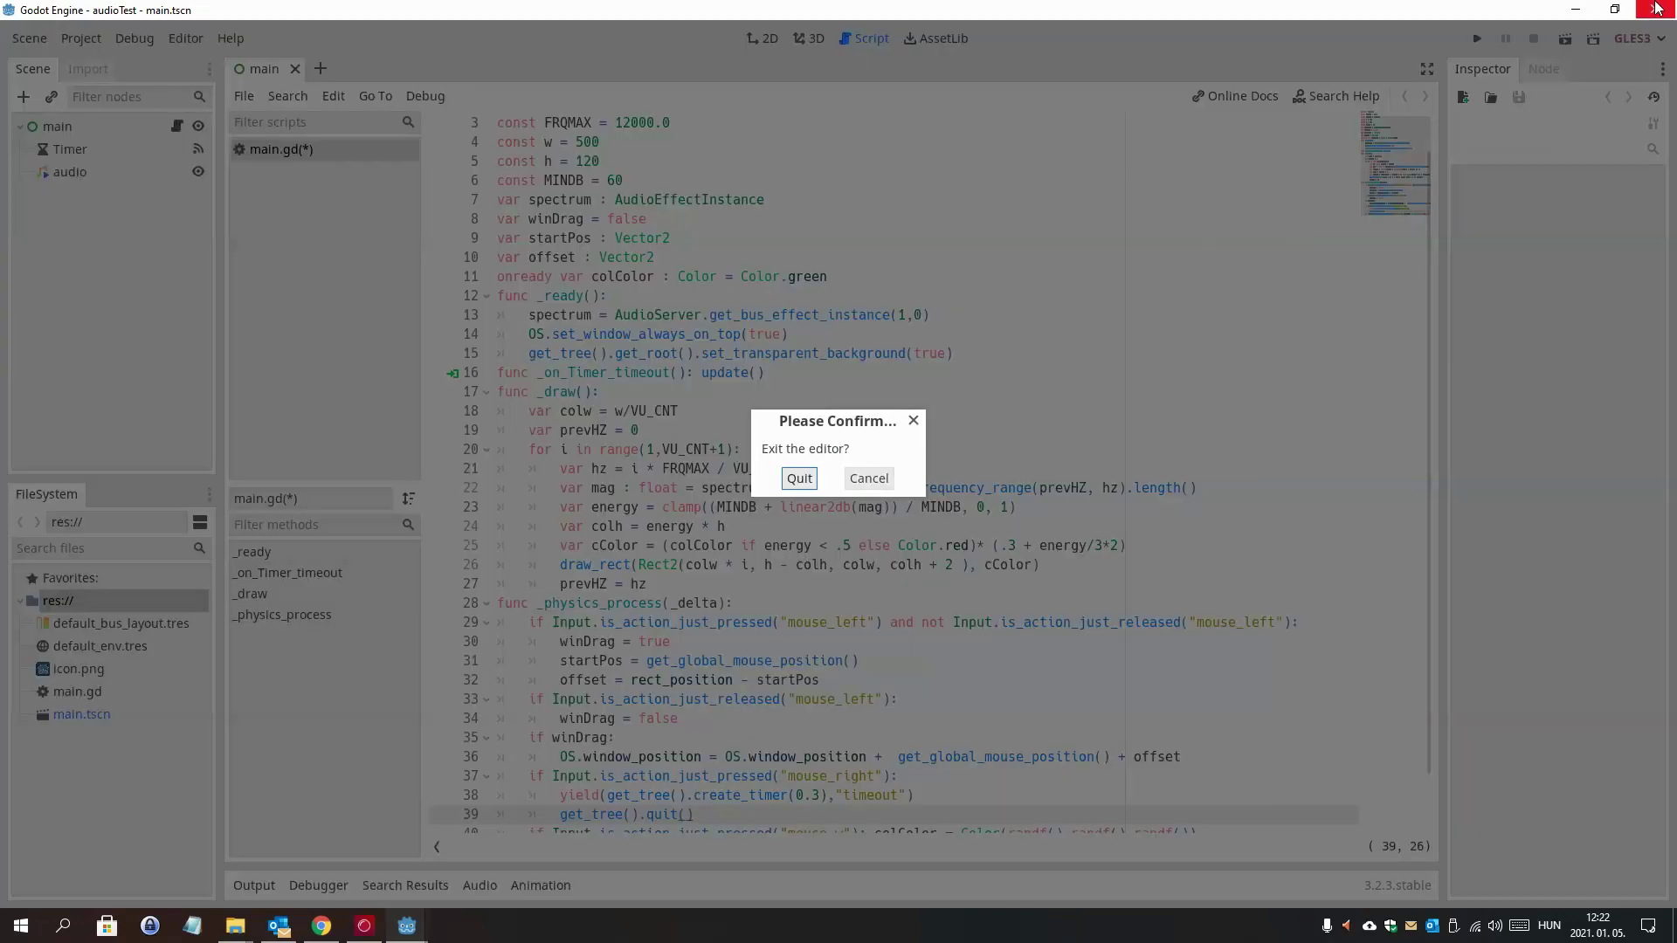
click(801, 481)
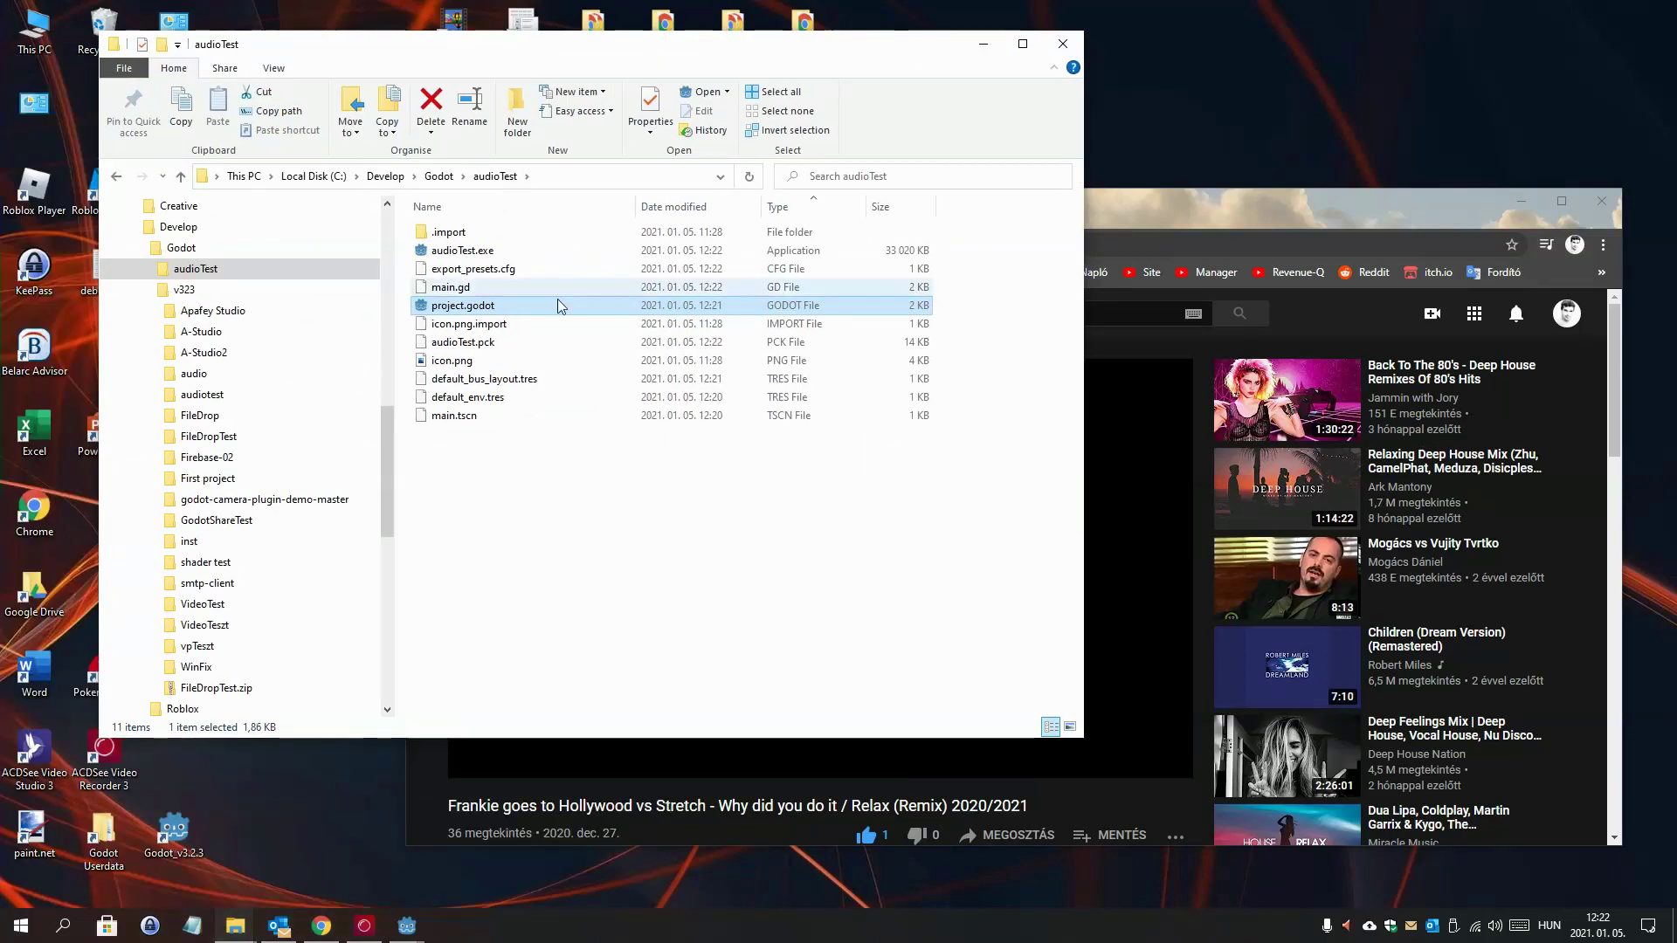
- Run audioTest.exe from the audioTest folder and close File Explorer
click(482, 251)
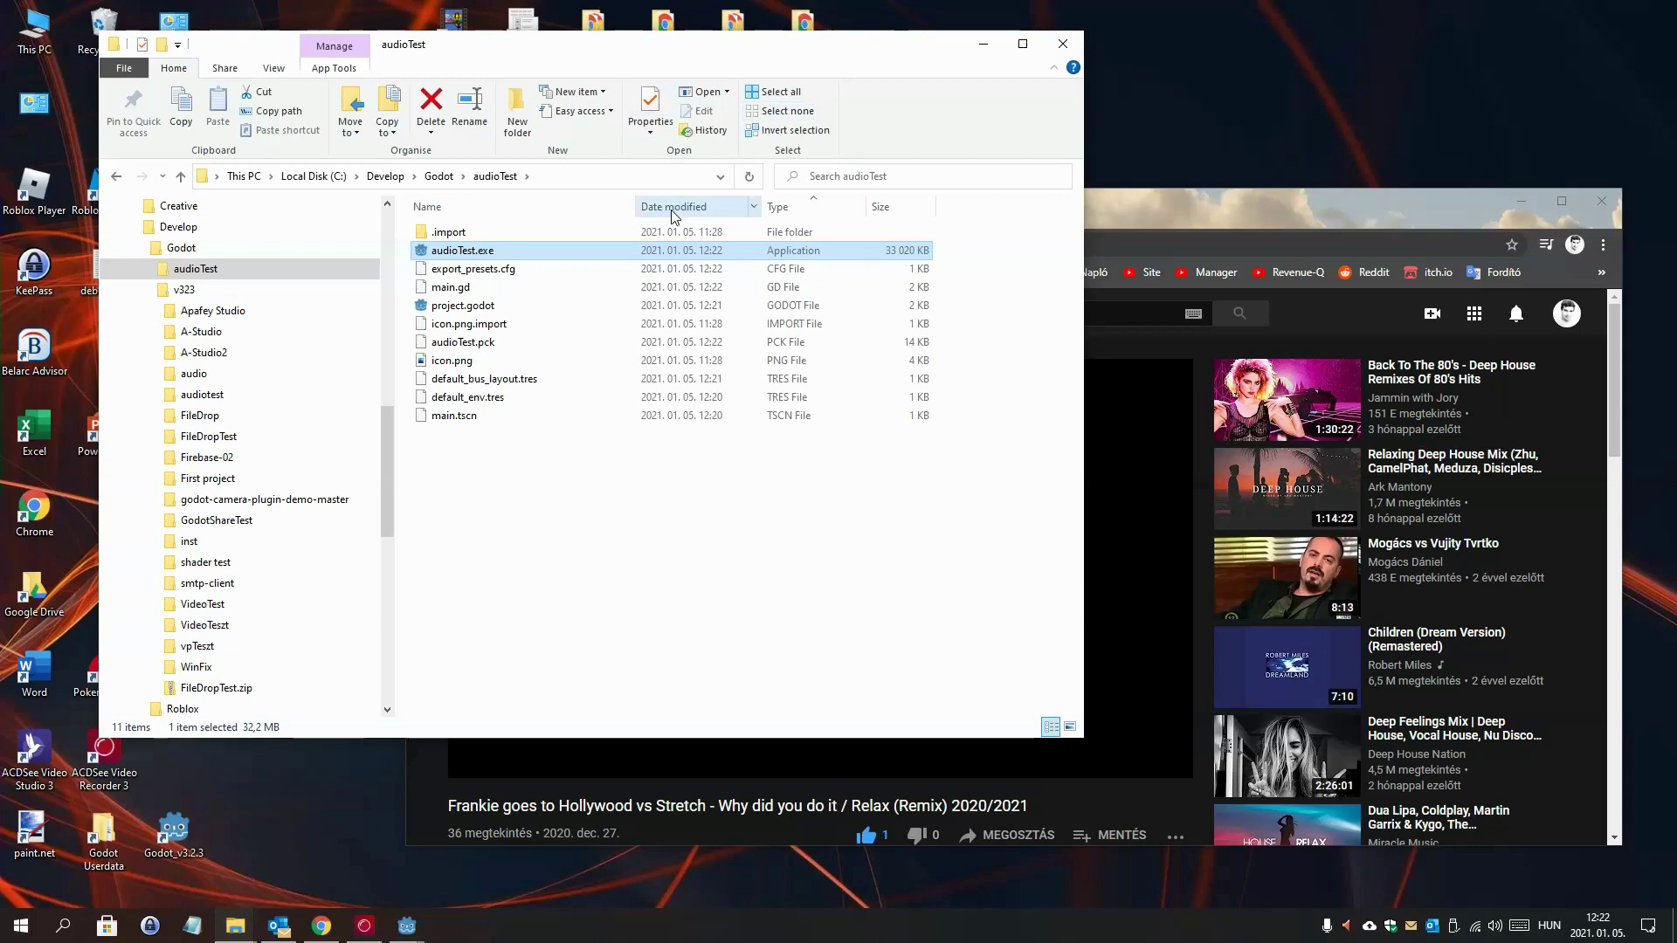
double_click(653, 255)
key(alt+F4)
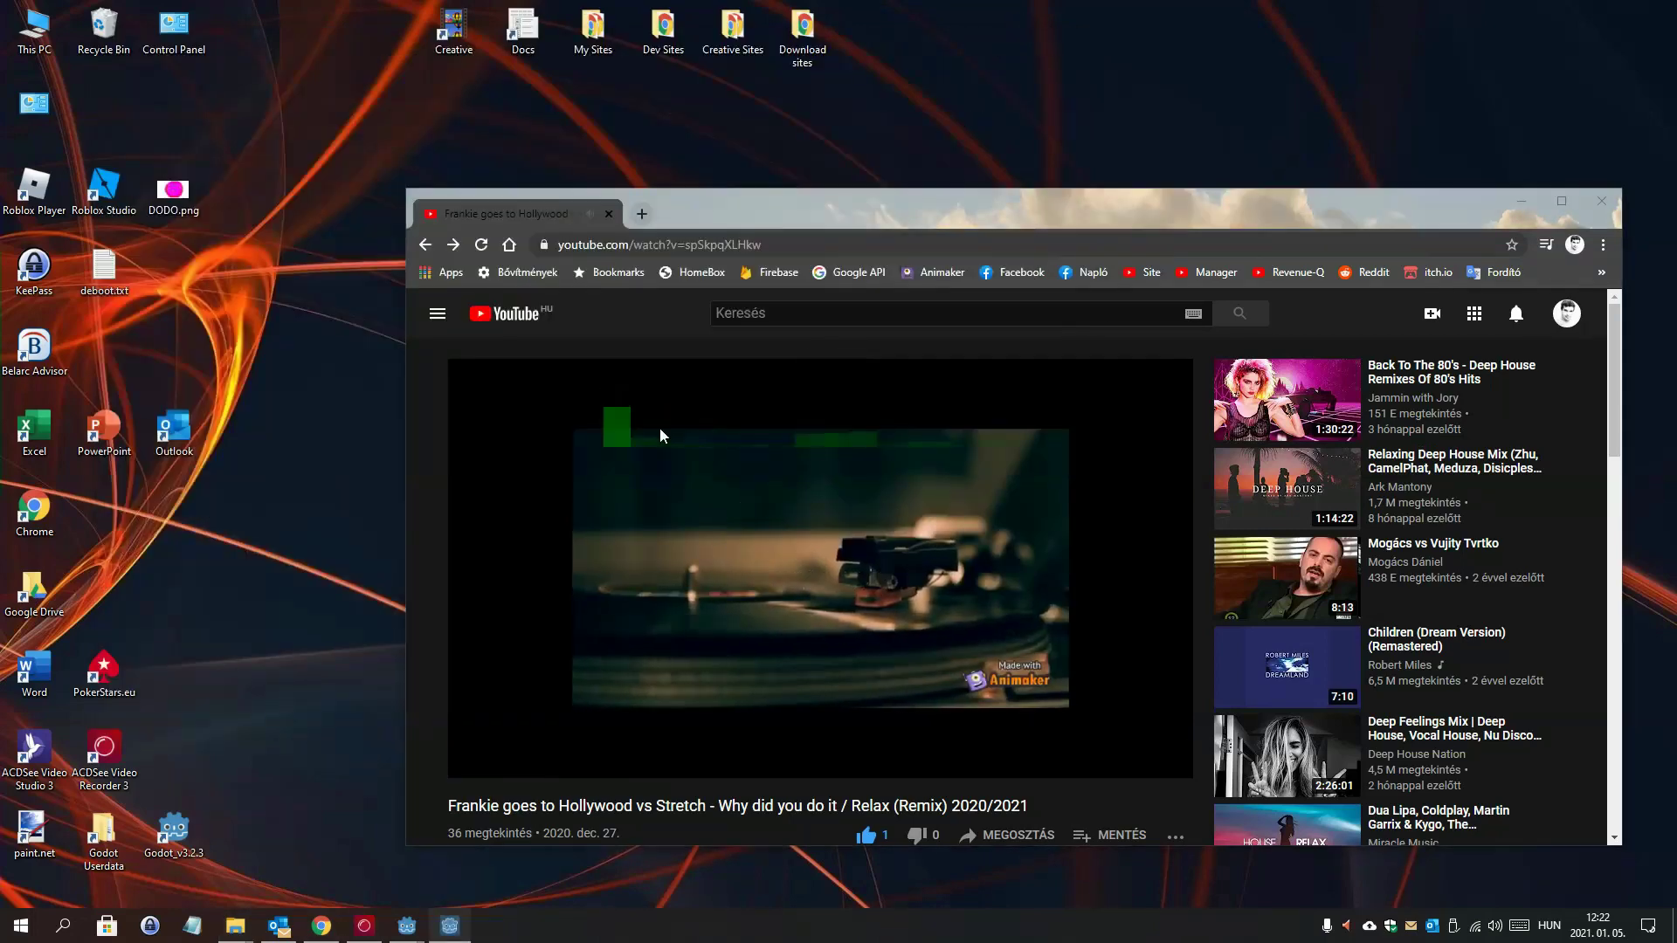
- Place the spectrum window at the top right and shift Chrome slightly left
drag(1018, 183, 1238, 67)
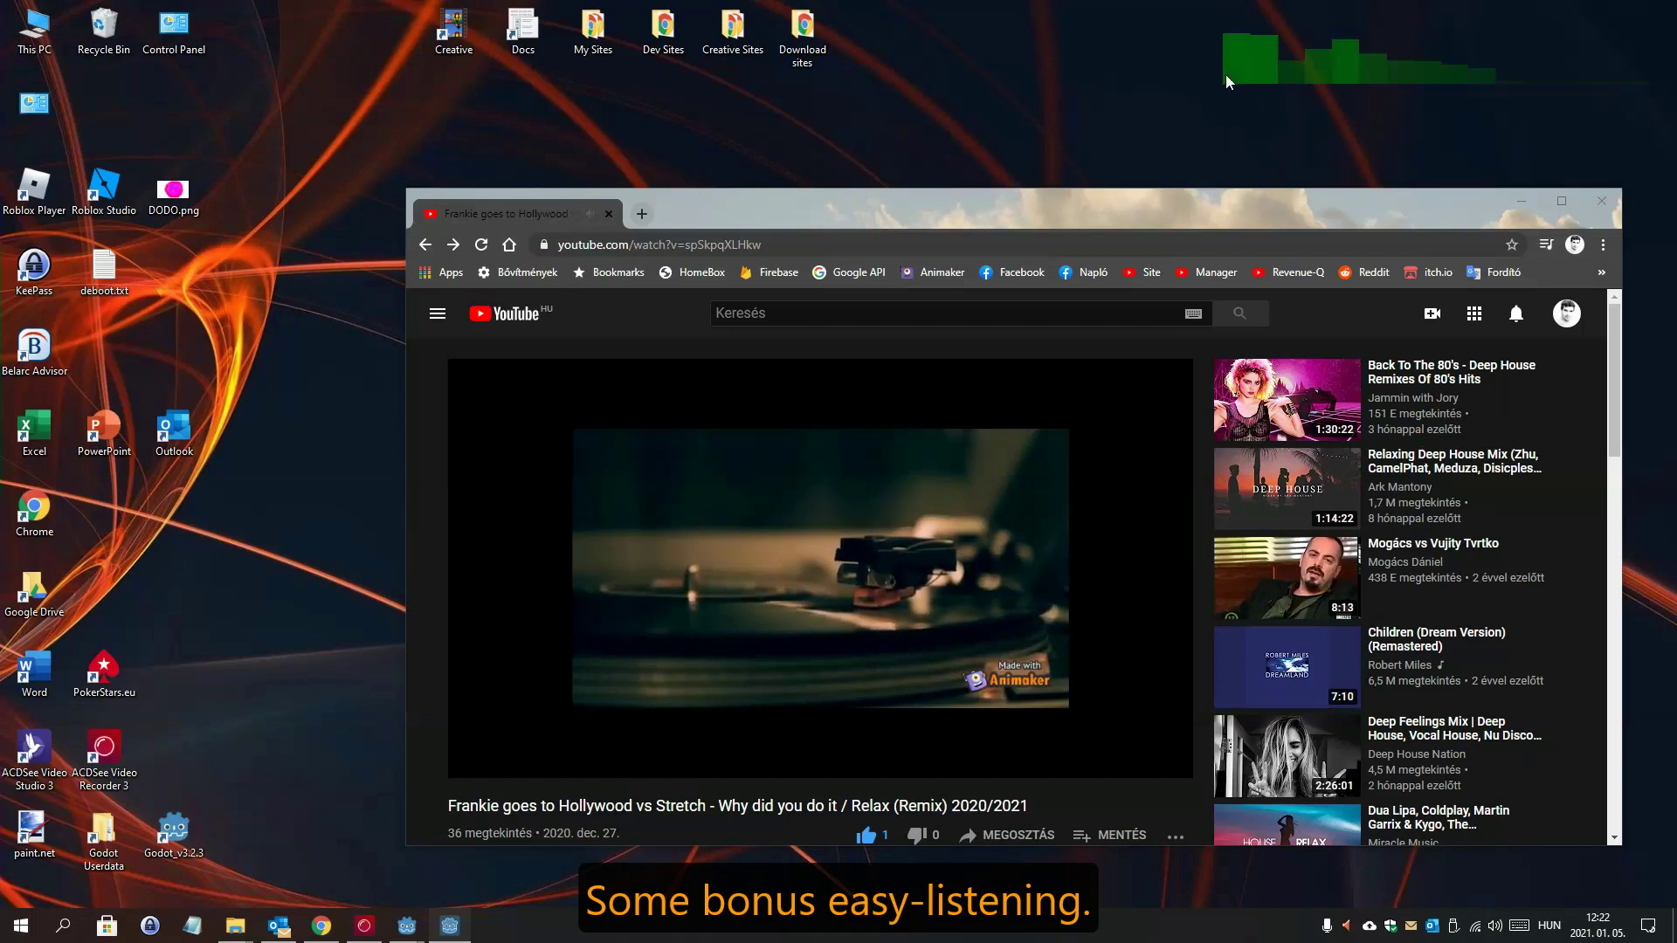
drag(1163, 208, 981, 227)
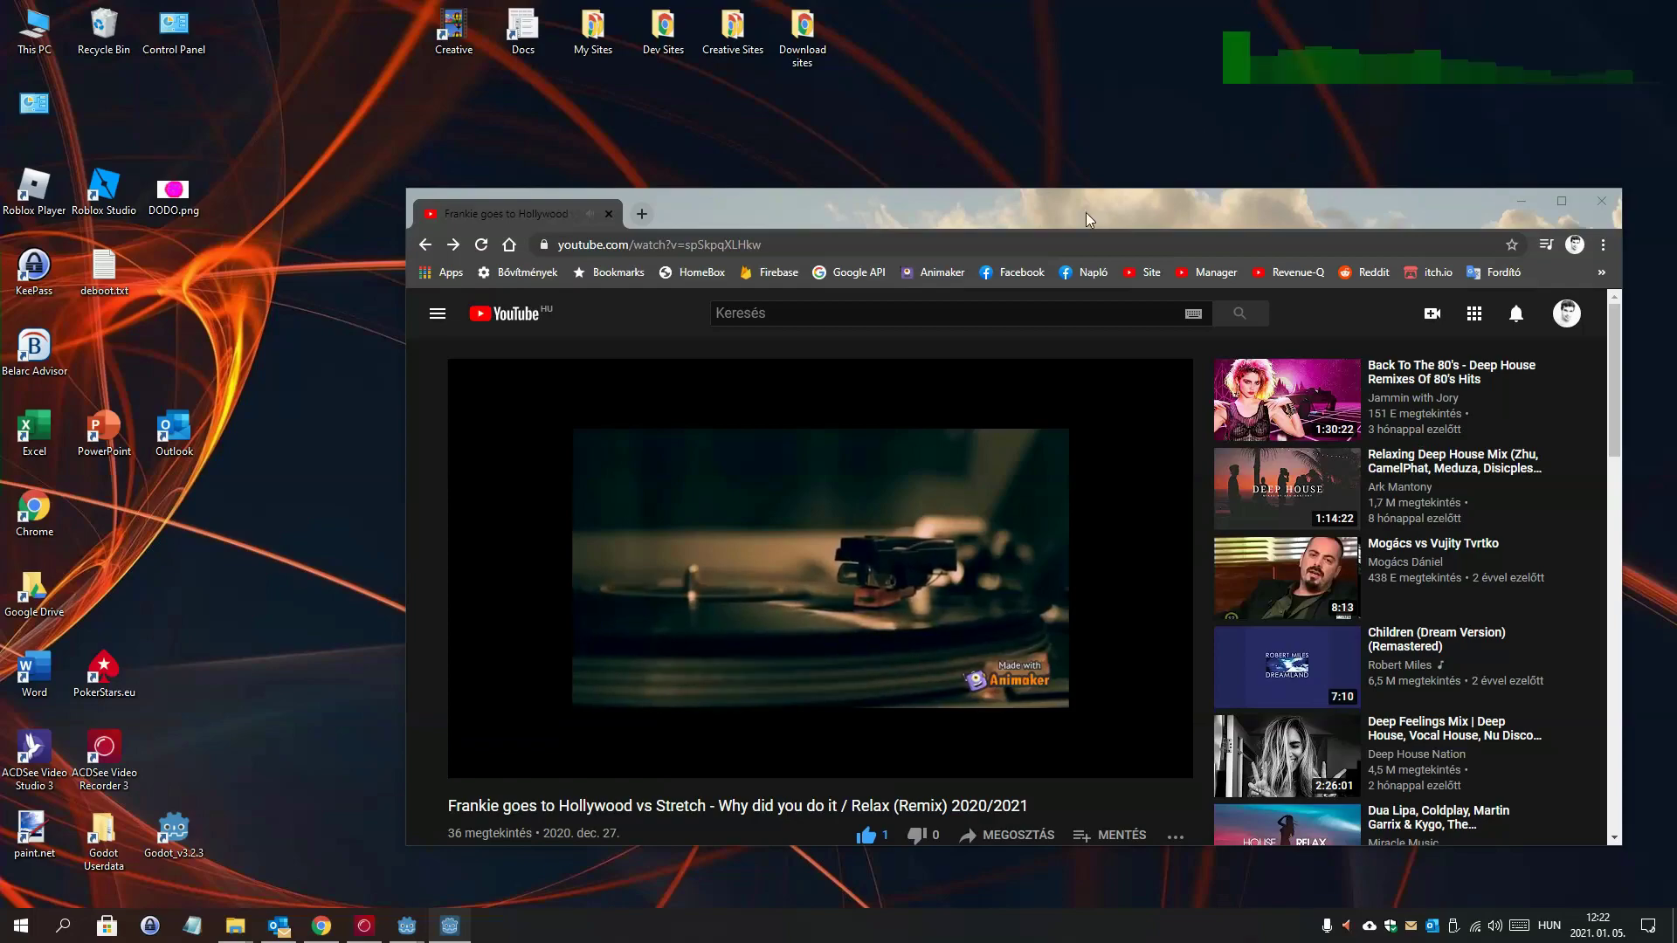